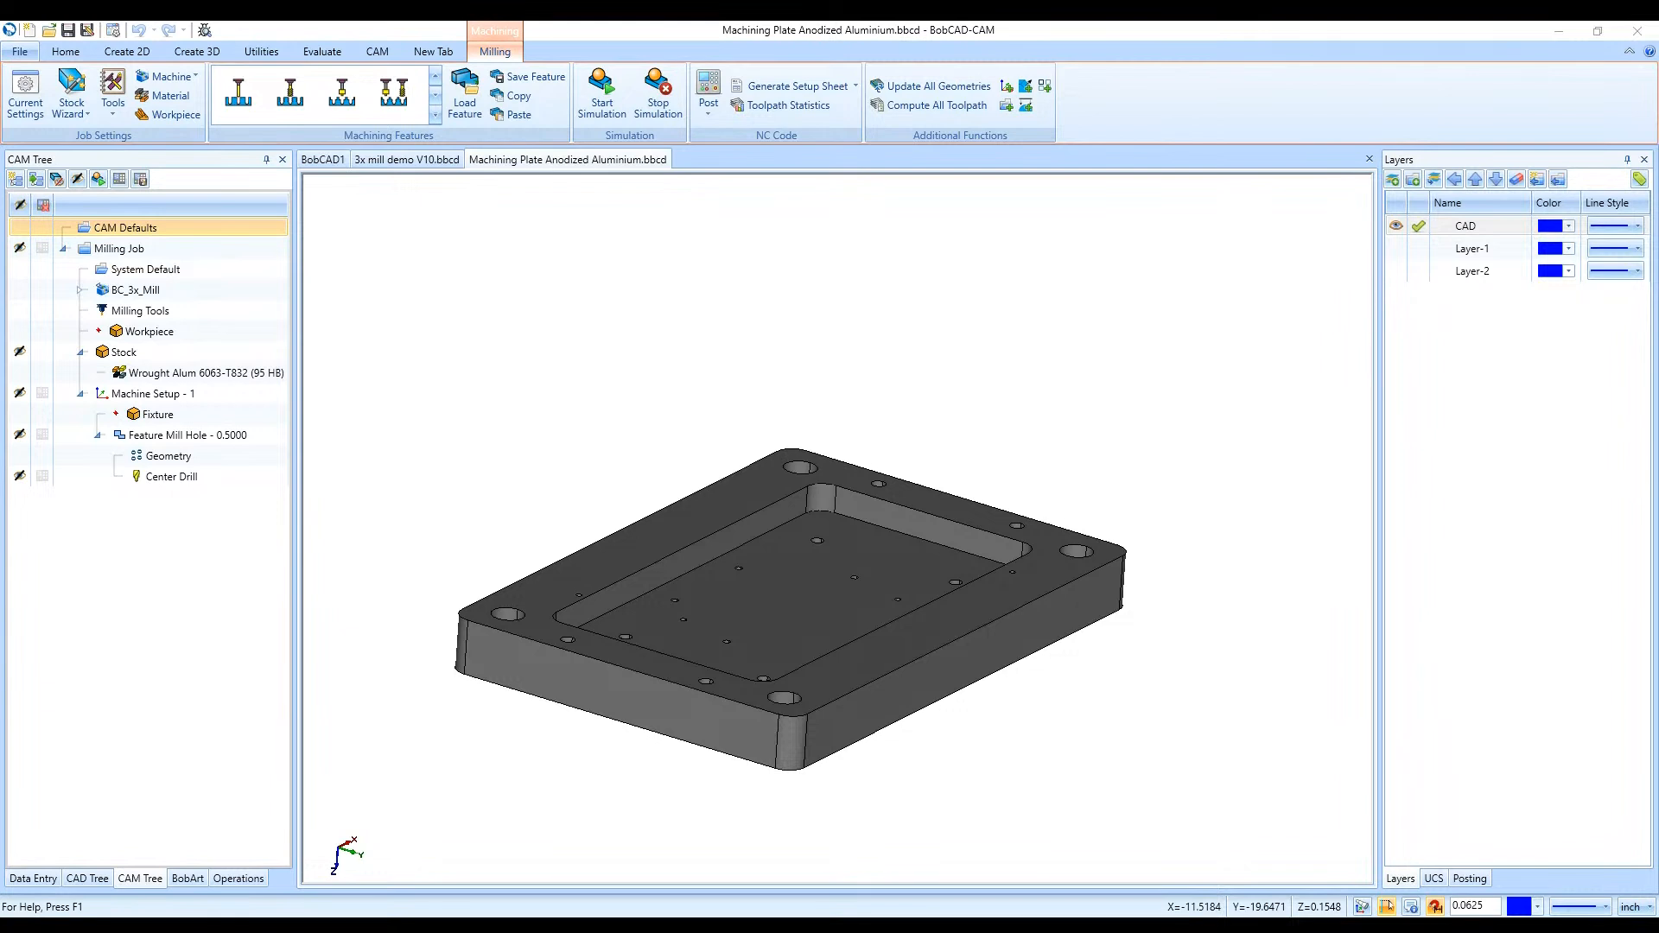
Collapse the Feature Mill Hole - 0.5000 entry in the CAM tree
scroll(993, 679, "down", 2)
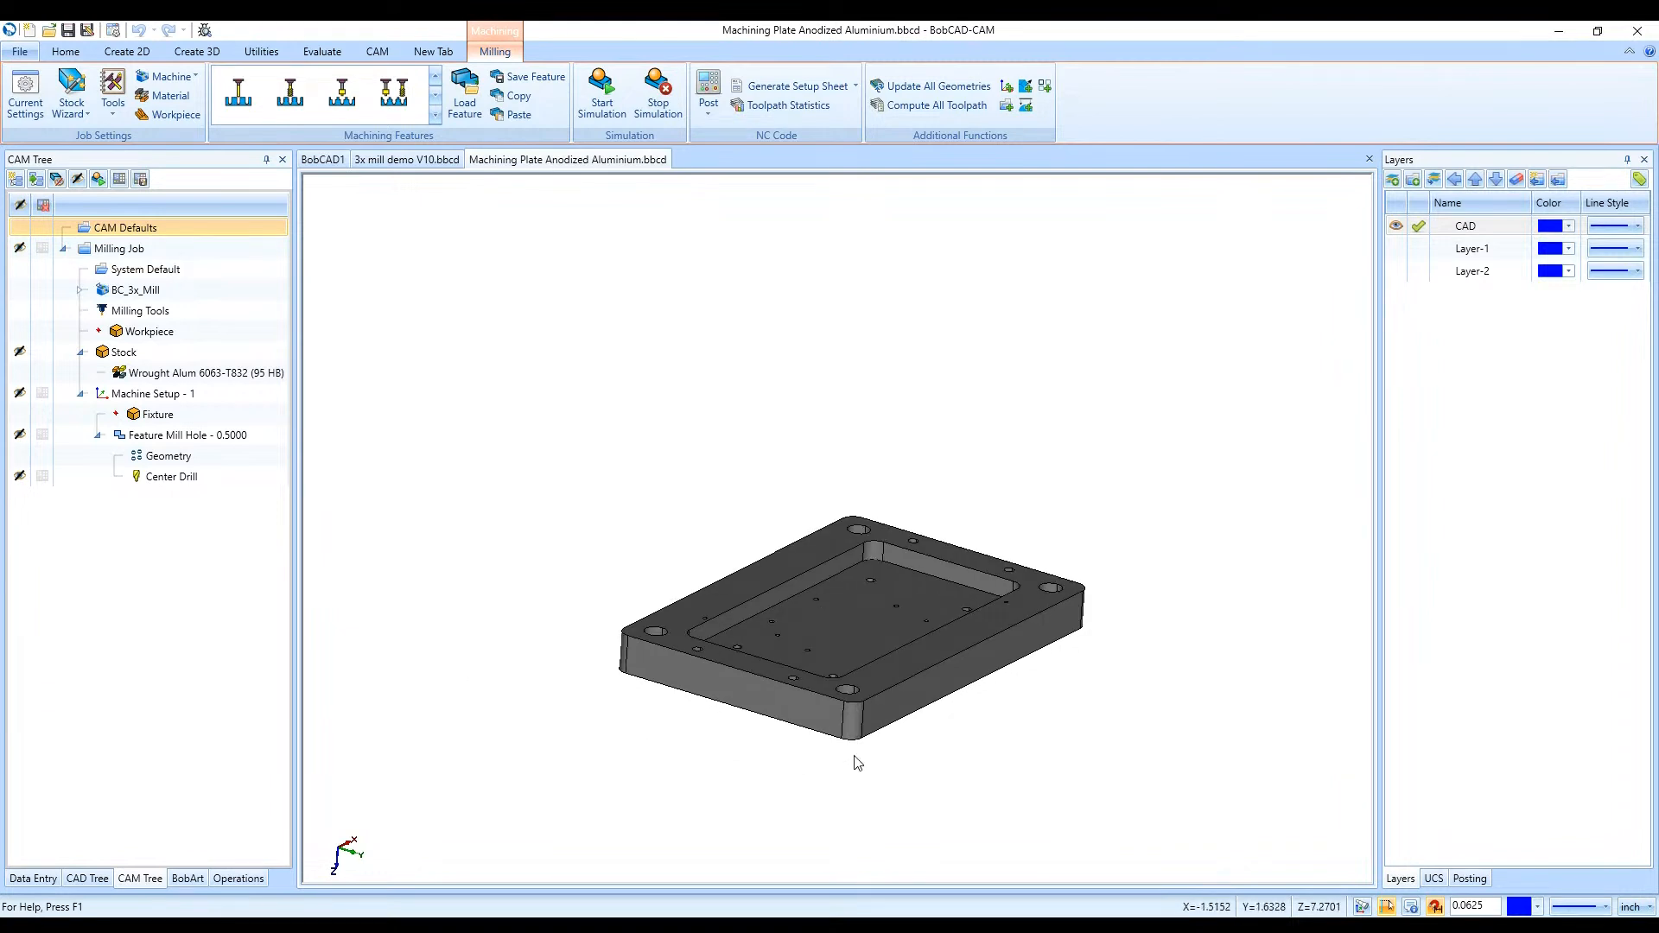
scroll(879, 737, "up", 2)
middle_click_drag(933, 704, 943, 665)
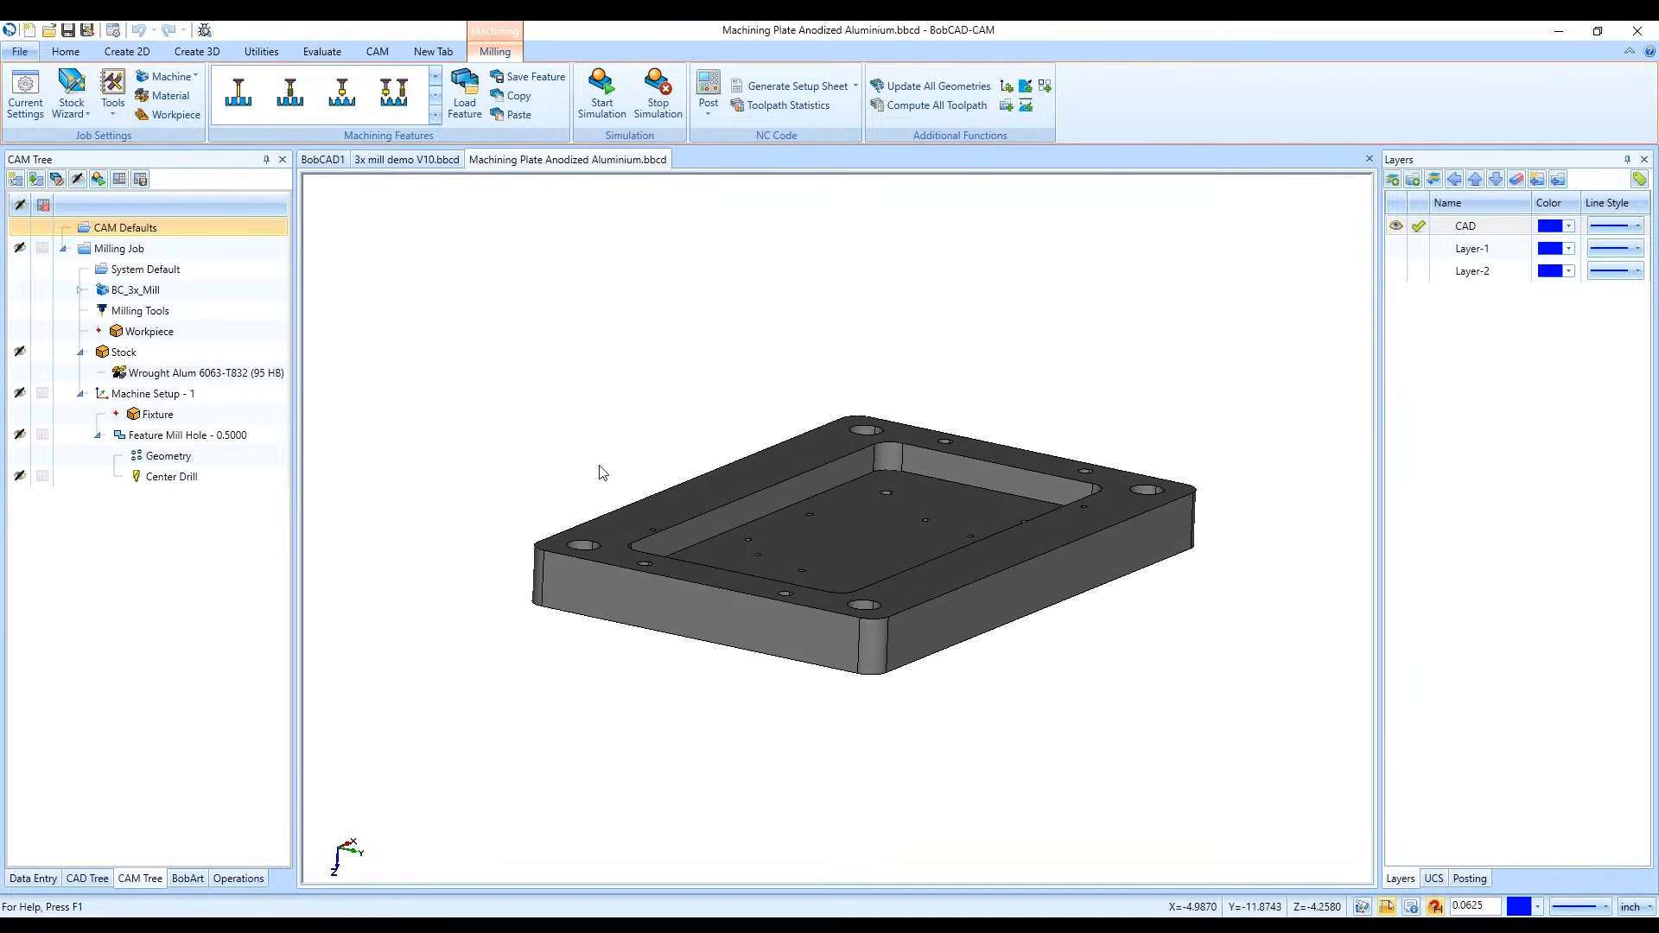
left_click(98, 439)
left_click(98, 436)
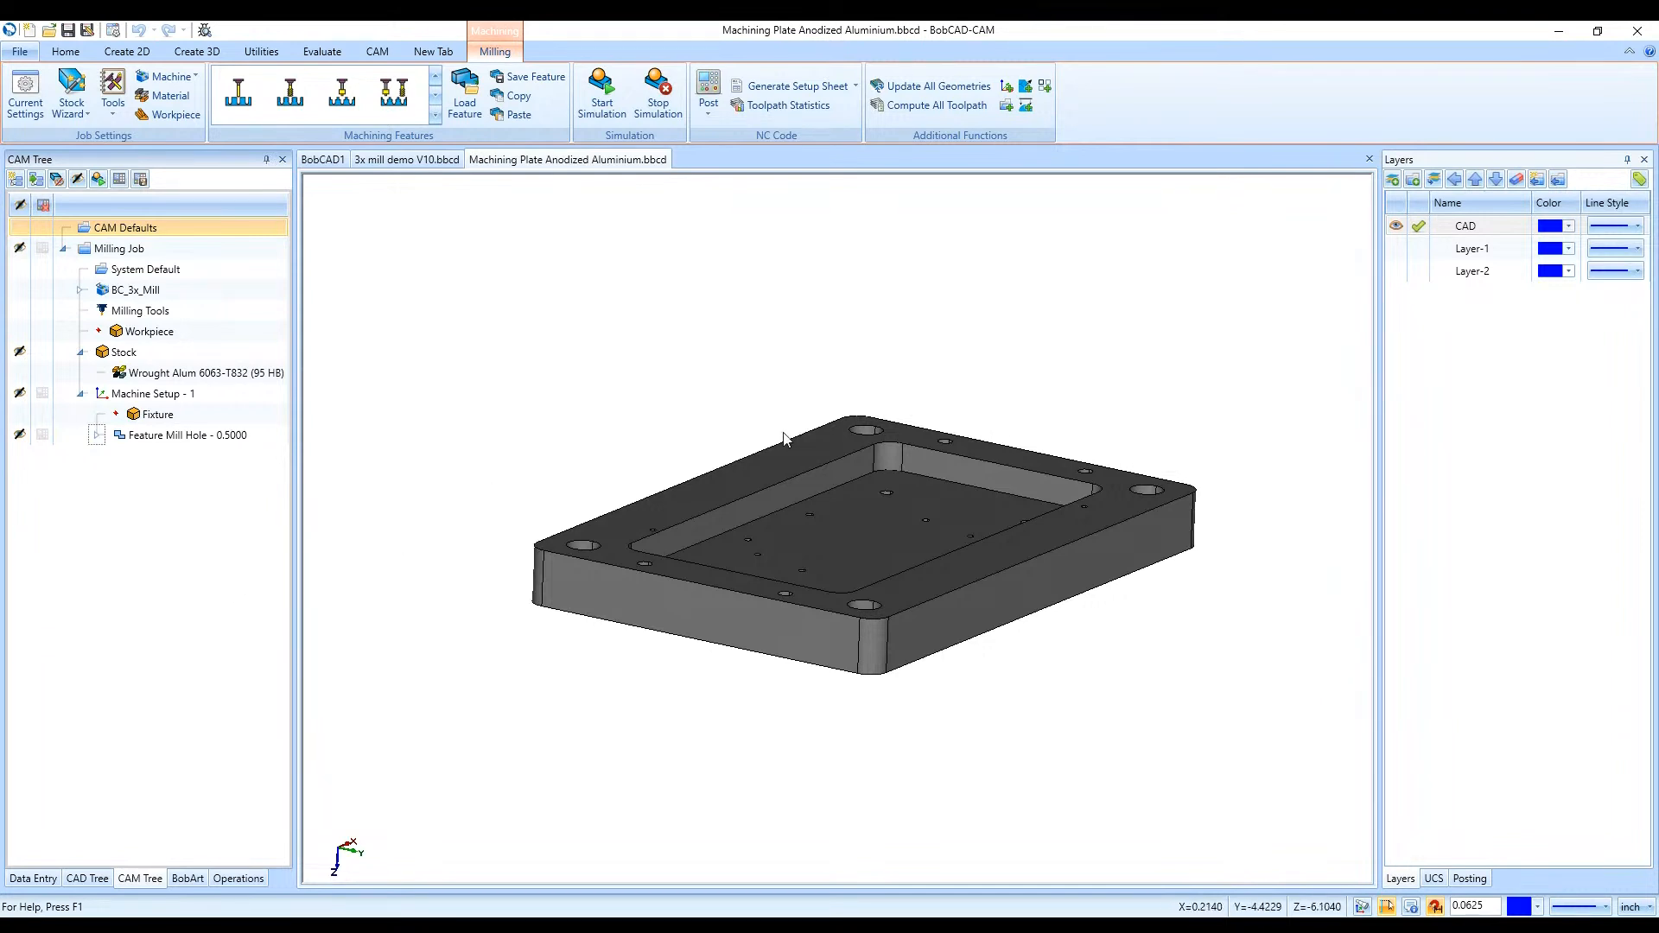
Display the Milling Job's stock and toolpaths on the side of the plate without the pocket
middle_click_drag(992, 424, 1027, 377)
scroll(678, 651, "up", 2)
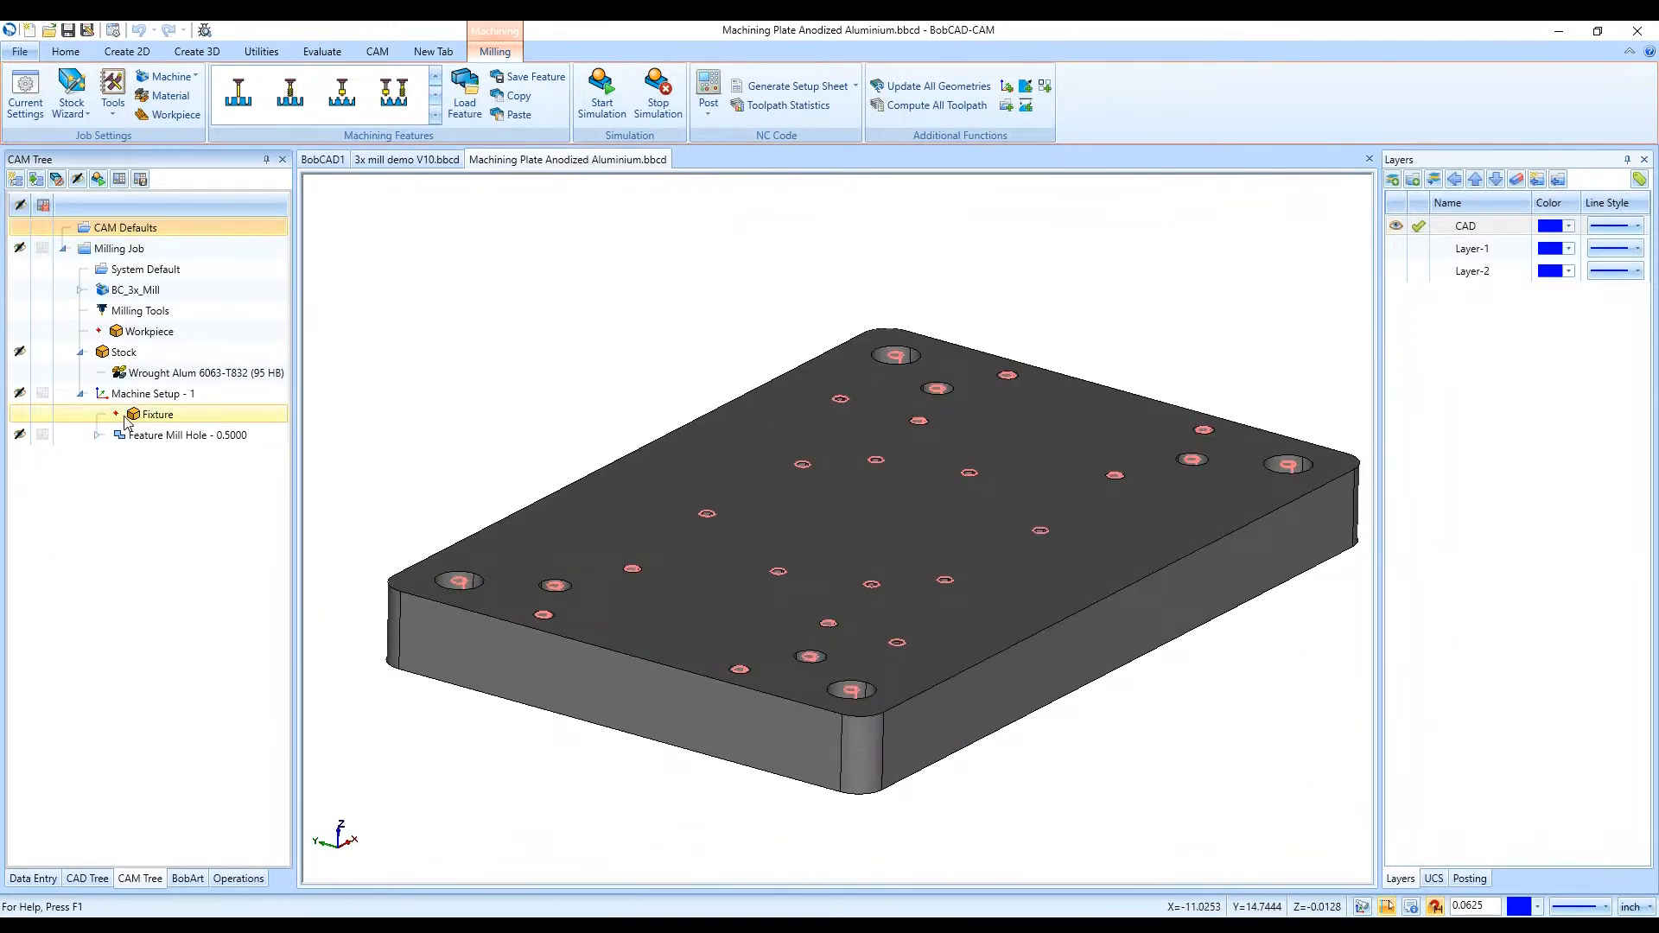
left_click(142, 250)
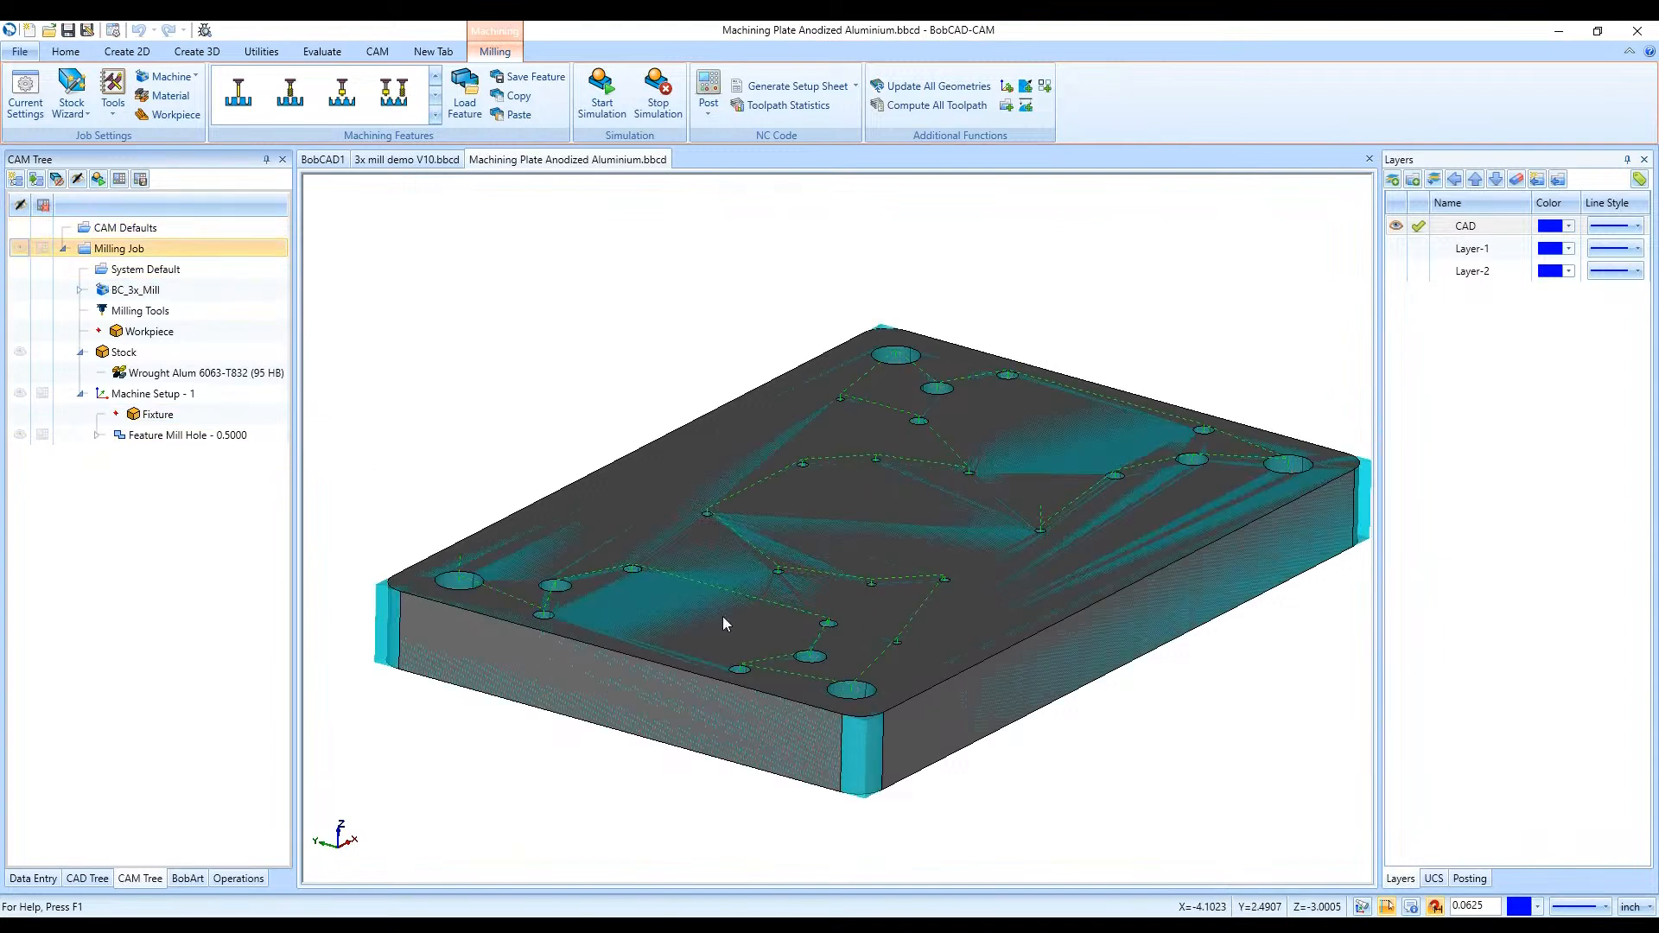
left_click(63, 248)
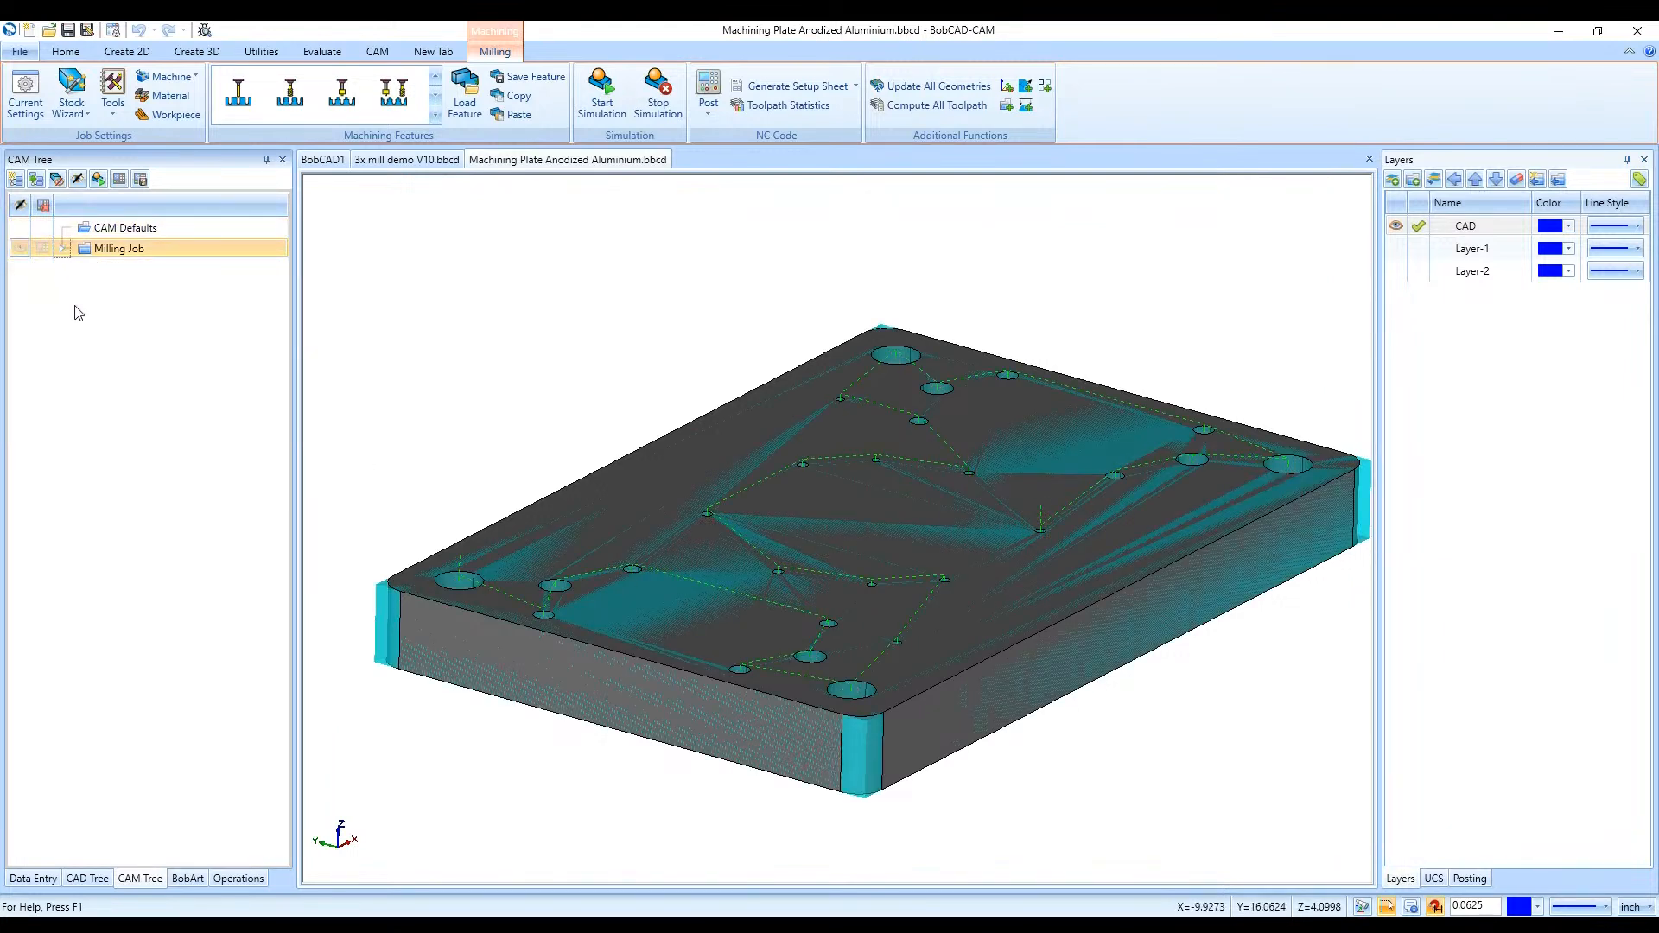
left_click(63, 248)
right_click(131, 395)
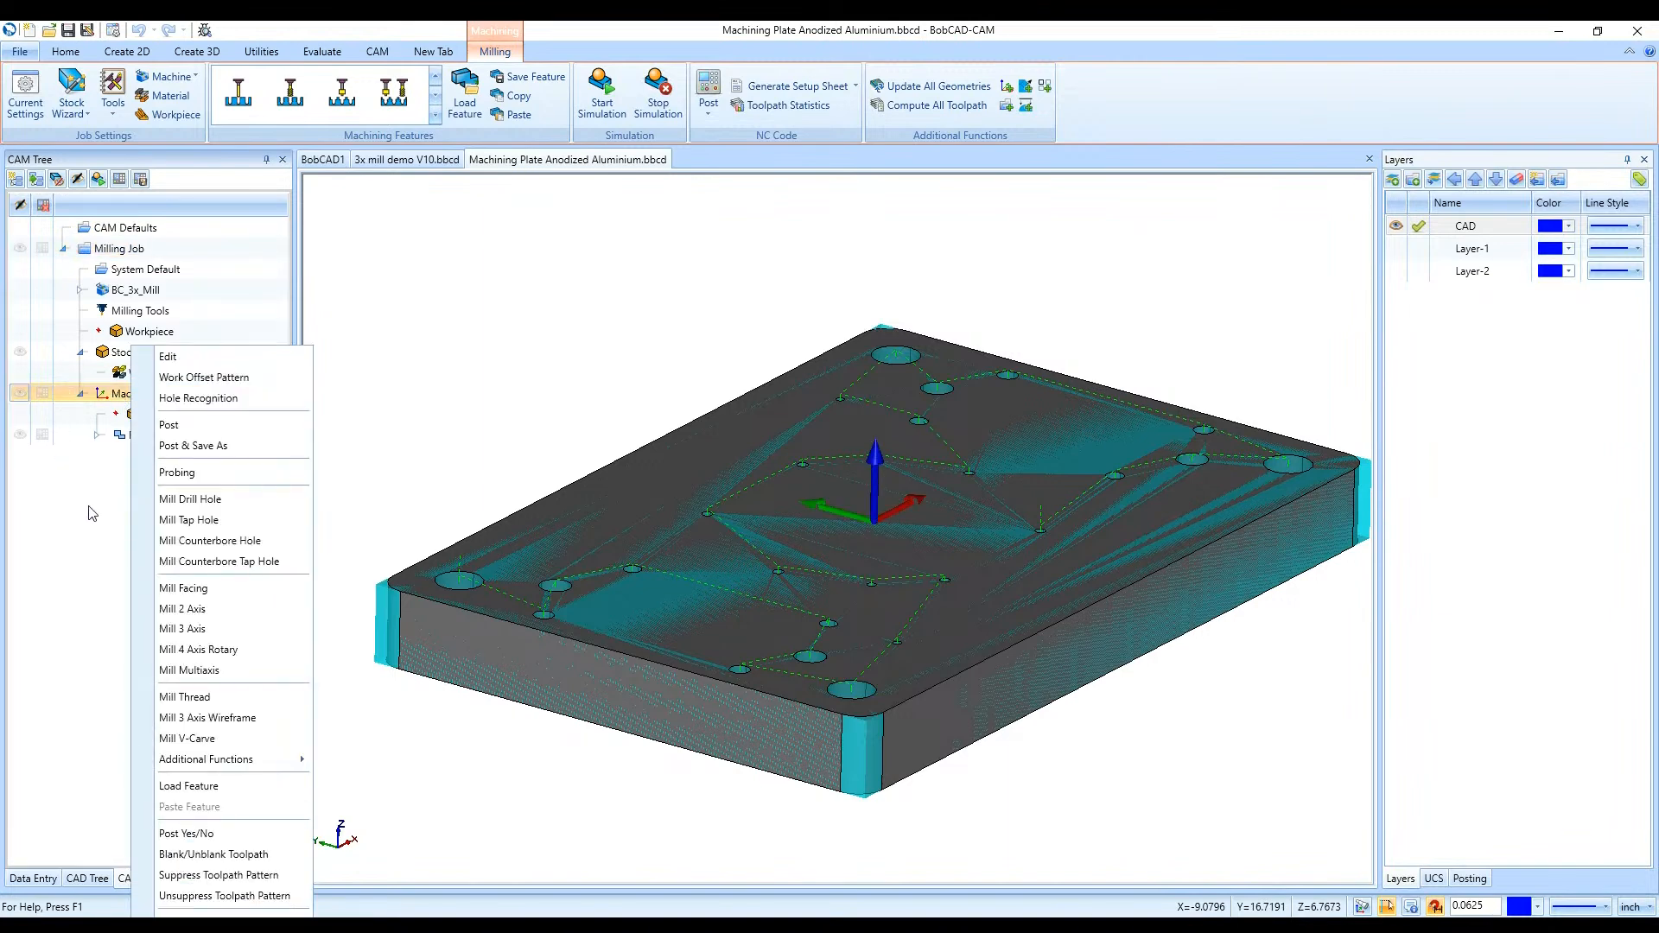
left_click(185, 508)
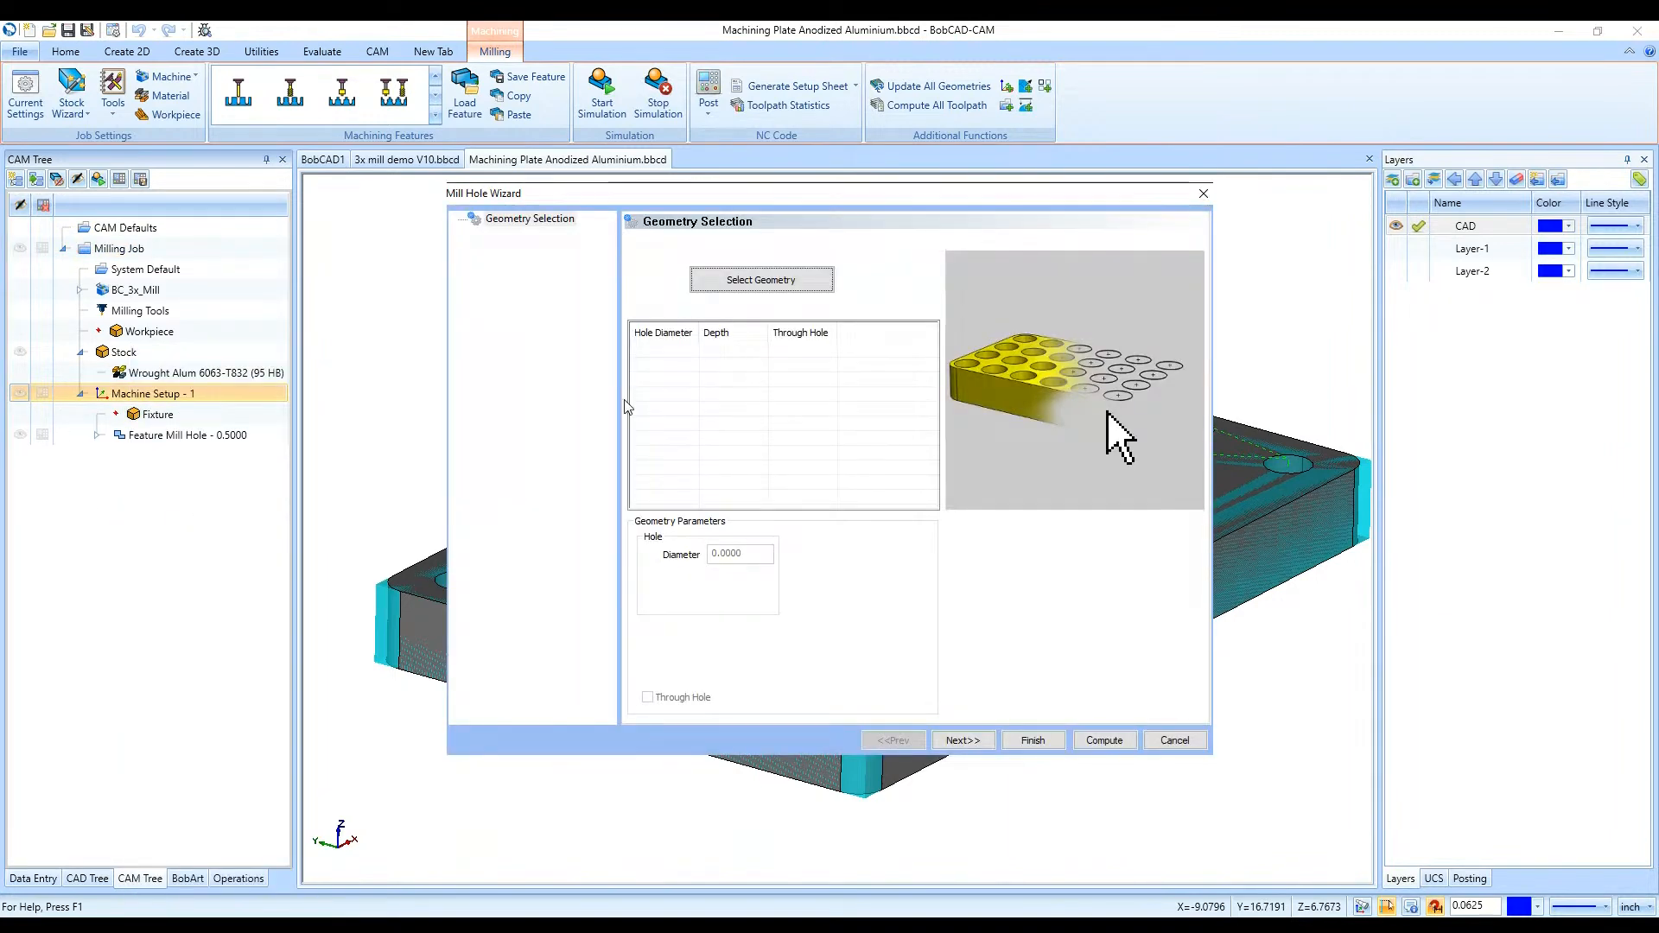
left_click(742, 289)
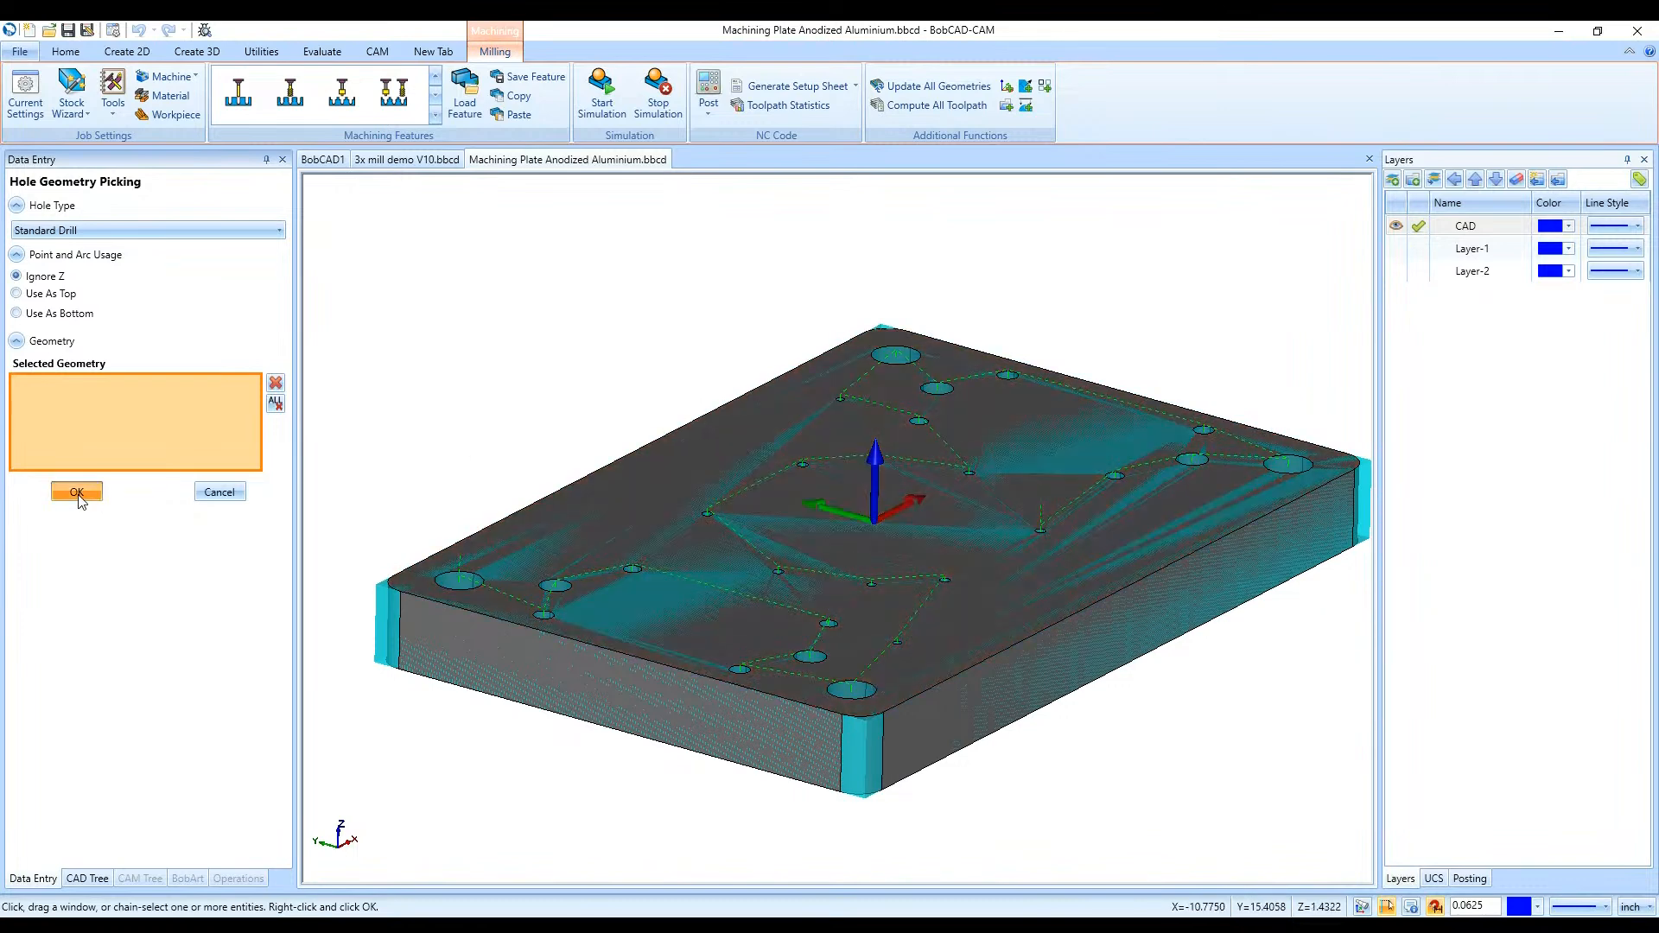
left_click(76, 491)
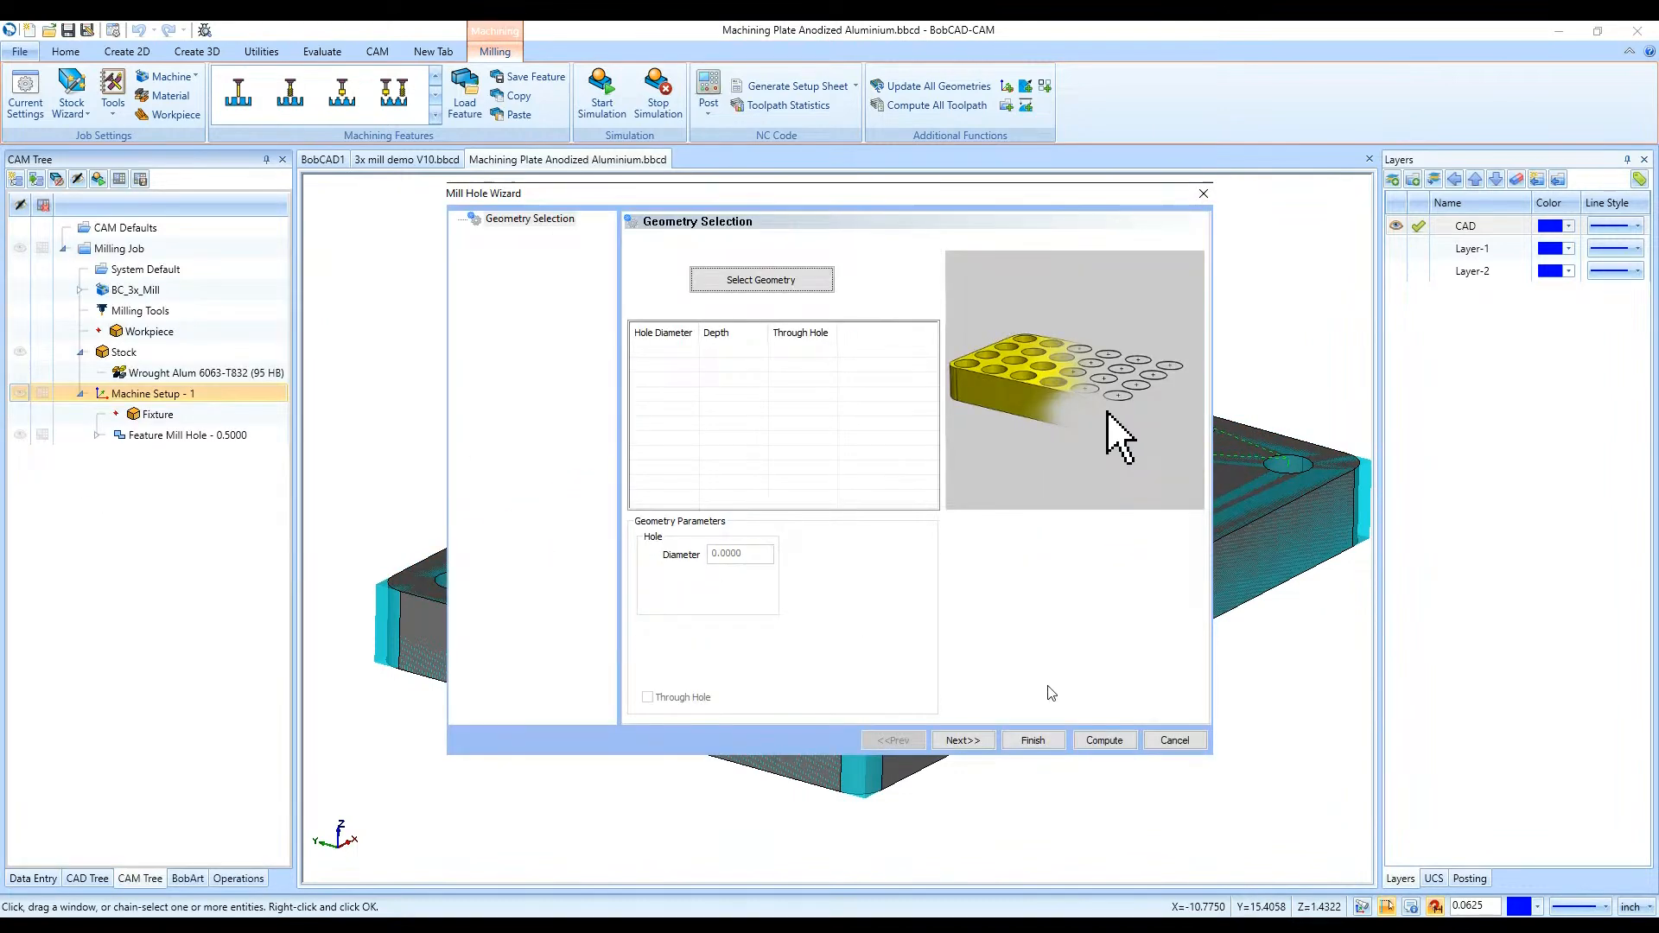
left_click(1174, 741)
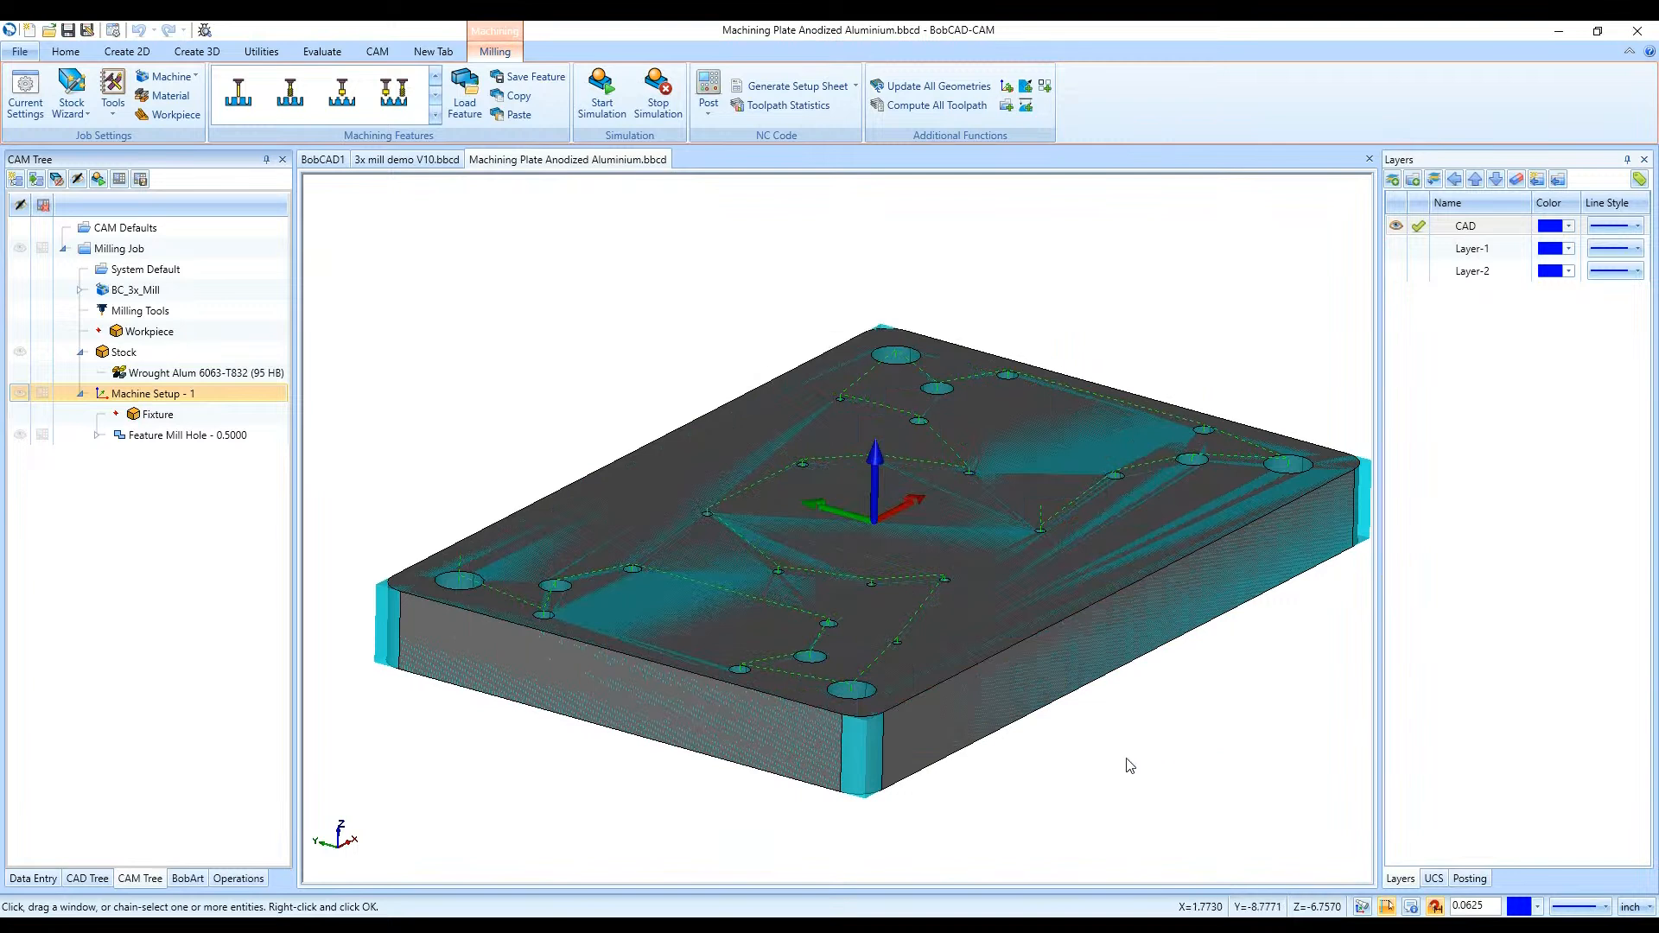
left_click(138, 436)
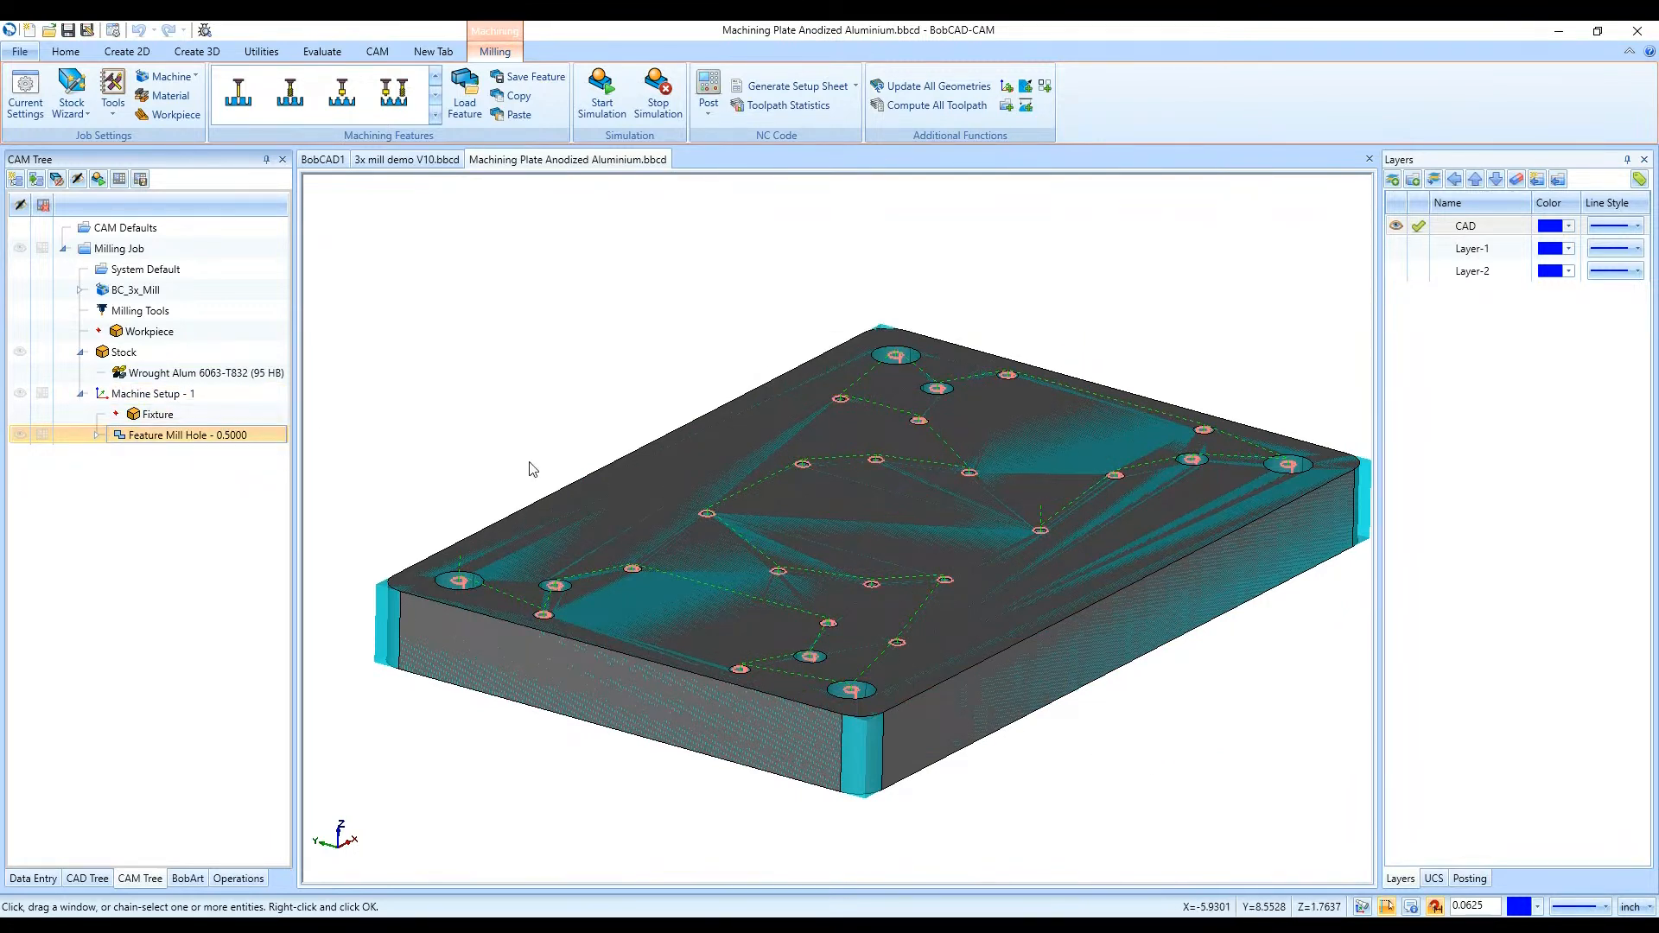
right_click(232, 402)
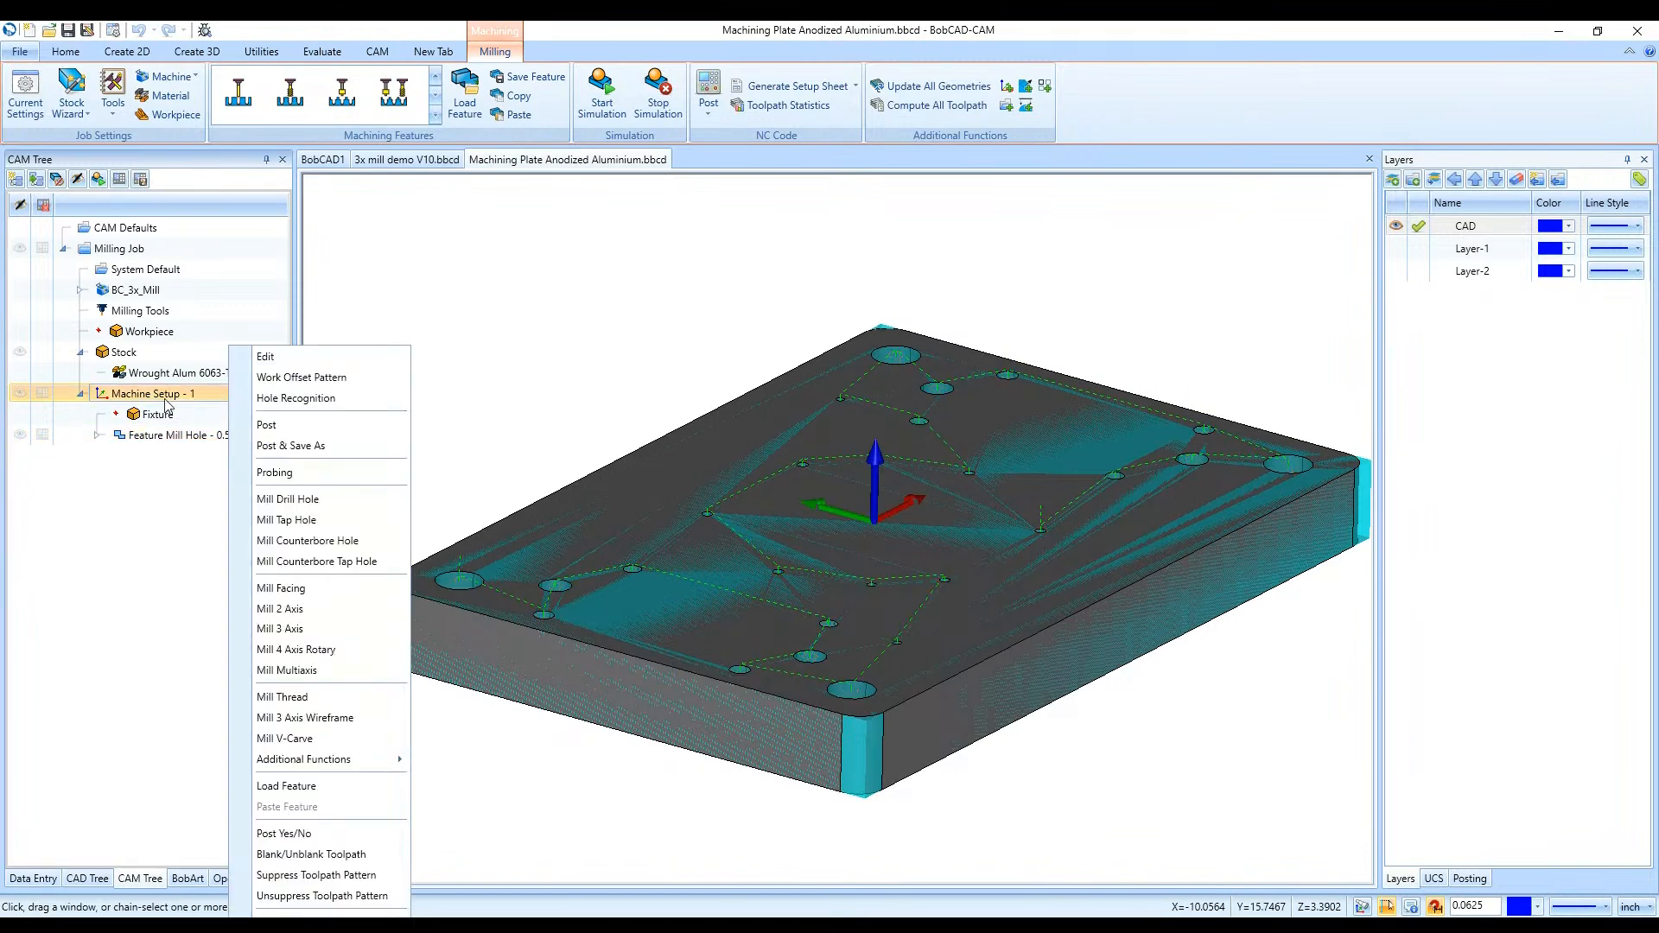
left_click(182, 517)
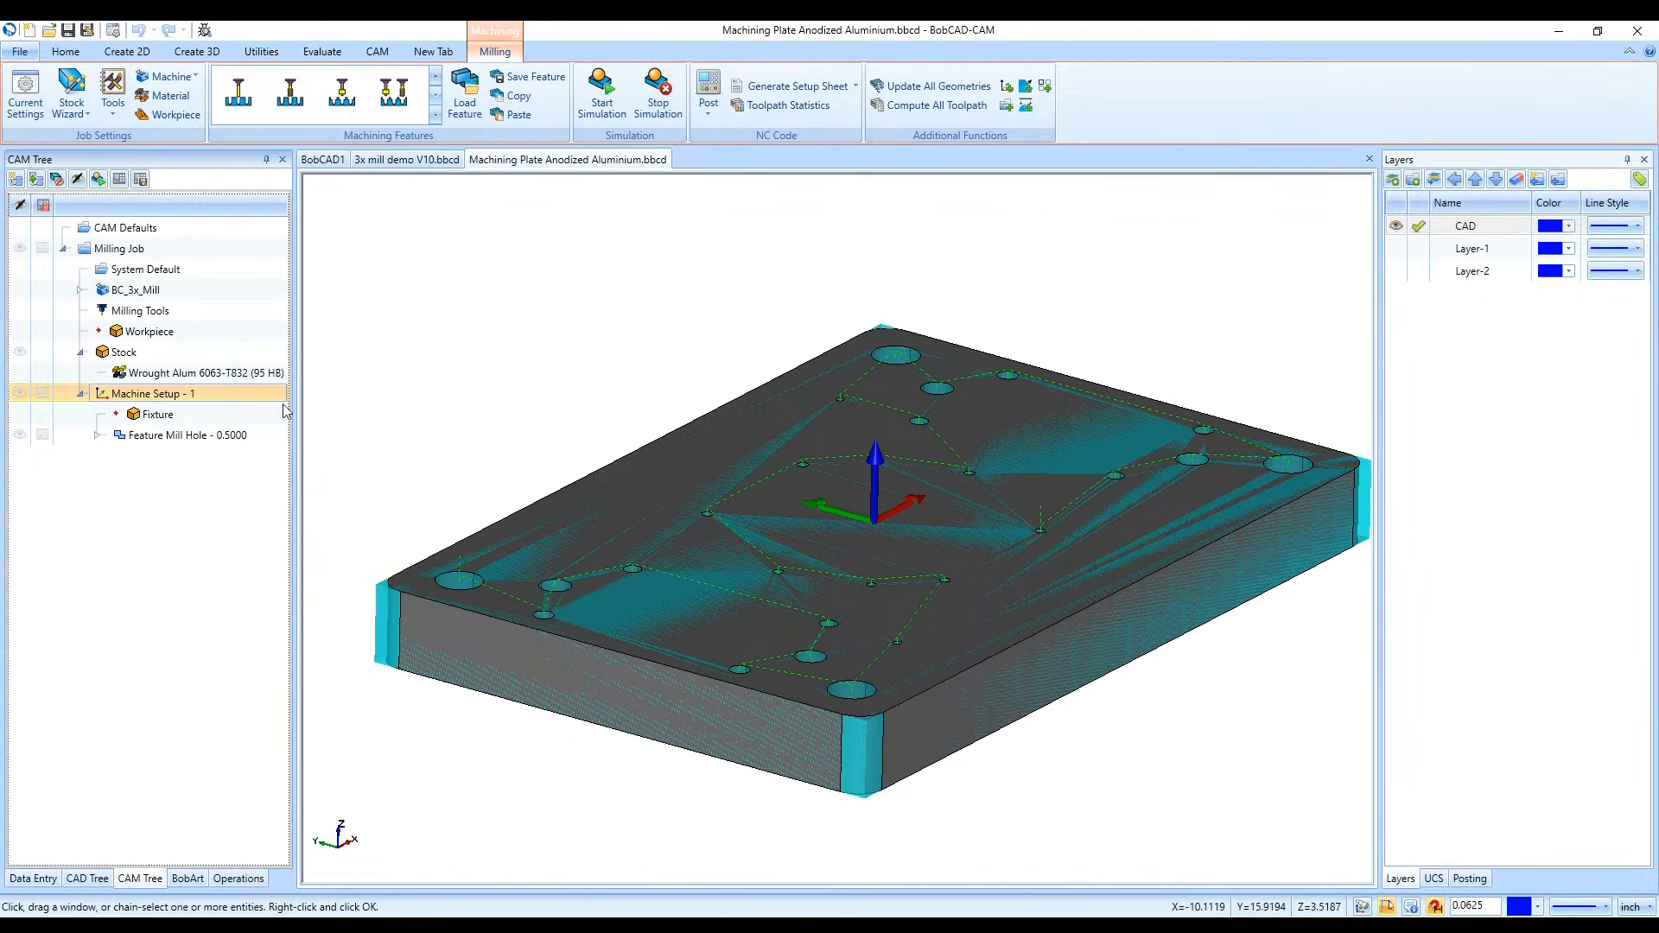
Start a Mill Drill Hole feature on Machine Setup - 1 and try confirming its geometry selection without picking any holes
right_click(259, 399)
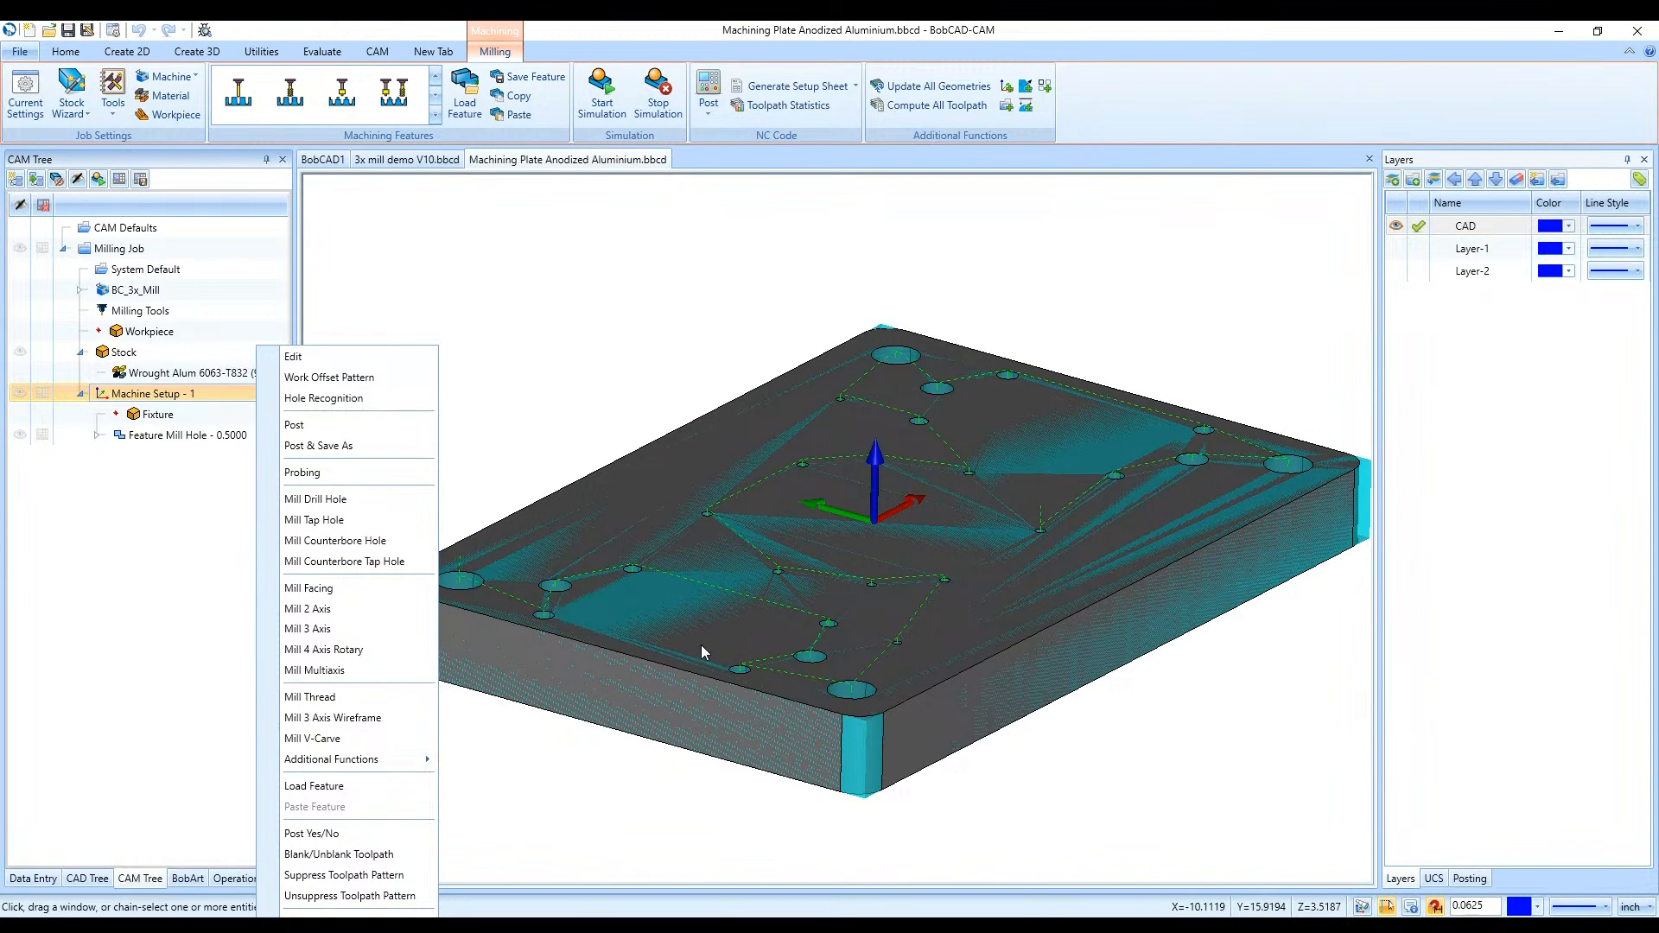
left_click(316, 498)
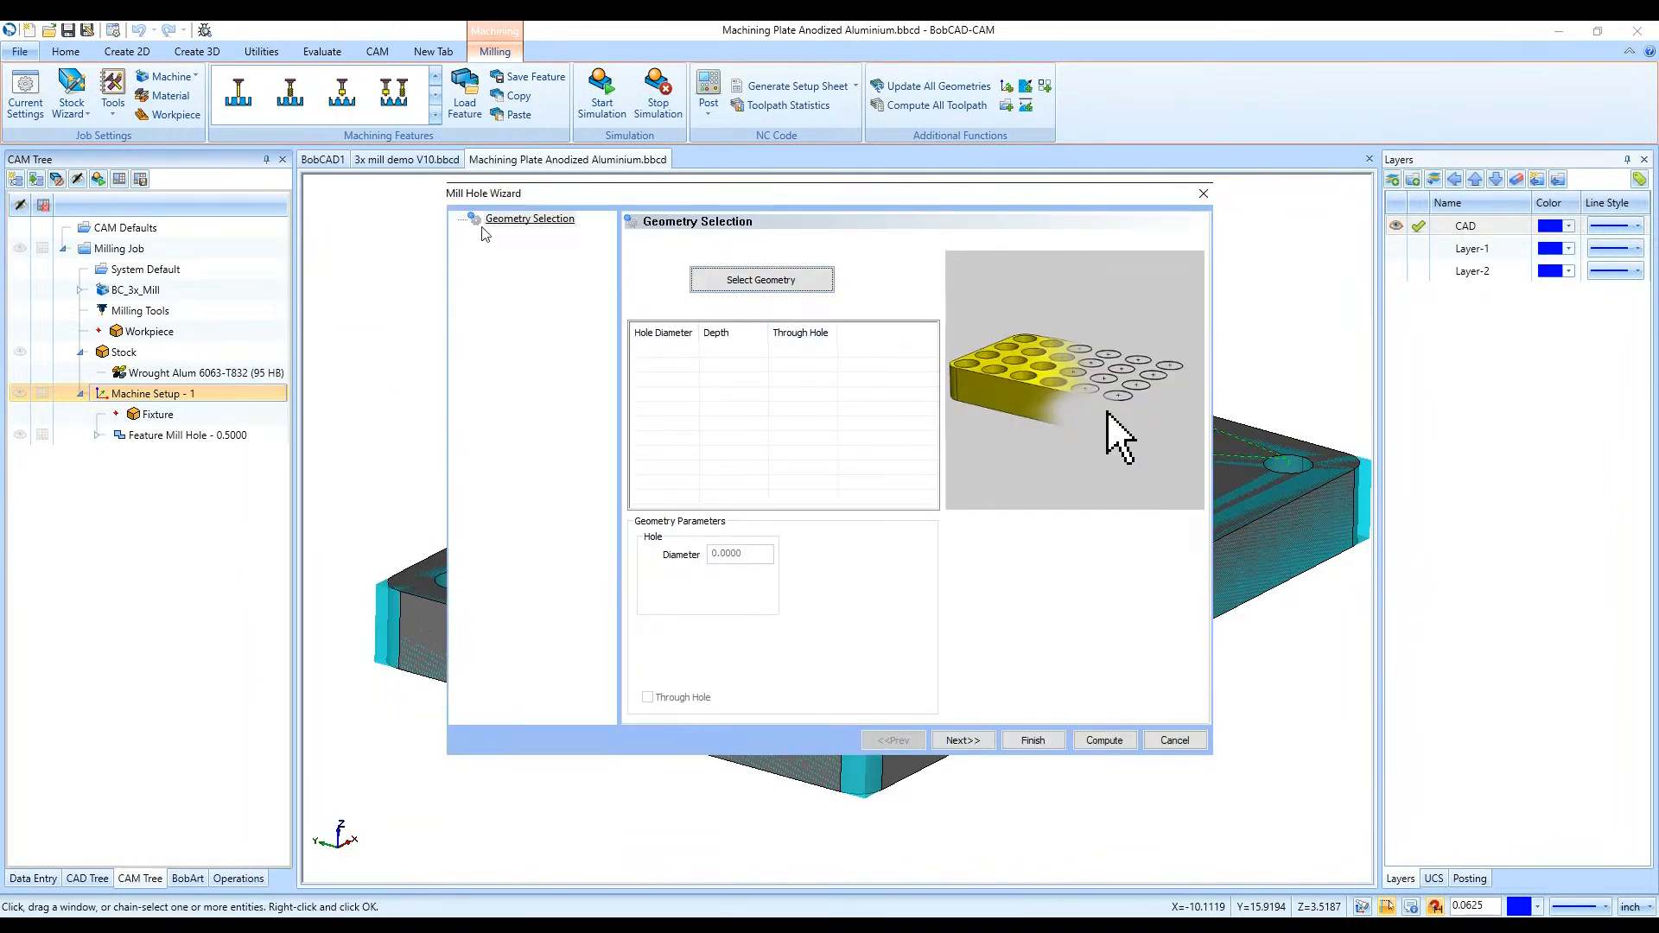
left_click(724, 285)
left_click(774, 463)
left_click(75, 490)
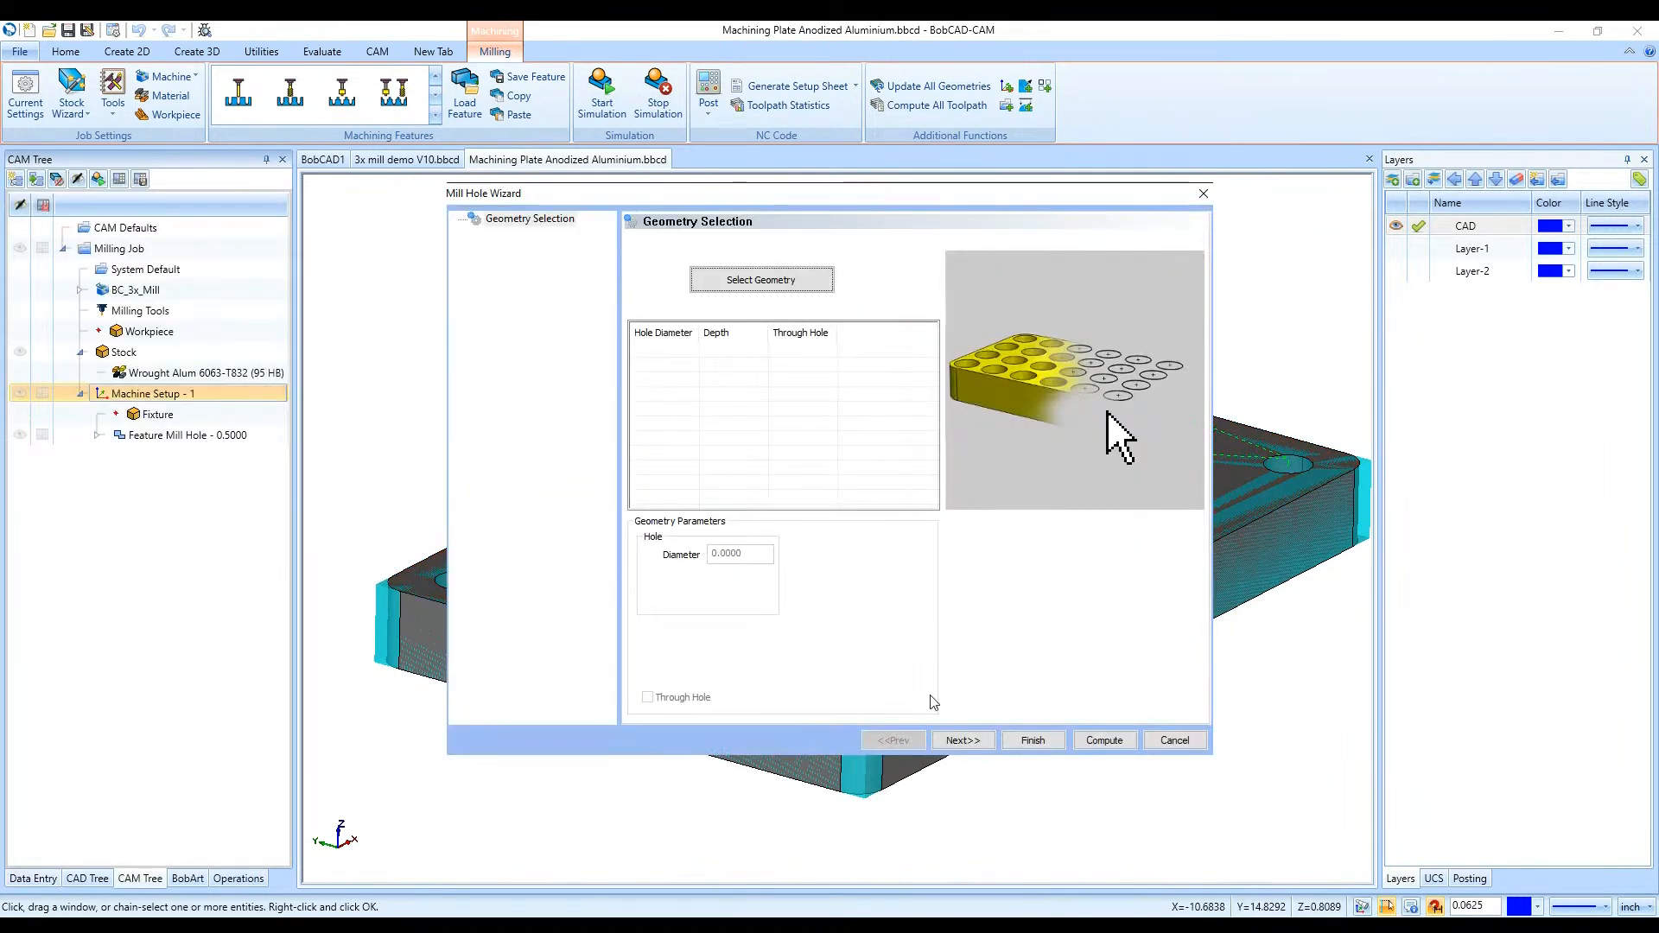
Make Layer-1 active and the only visible layer, and select all of its hole arcs as Standard Drill geometry
left_click(749, 285)
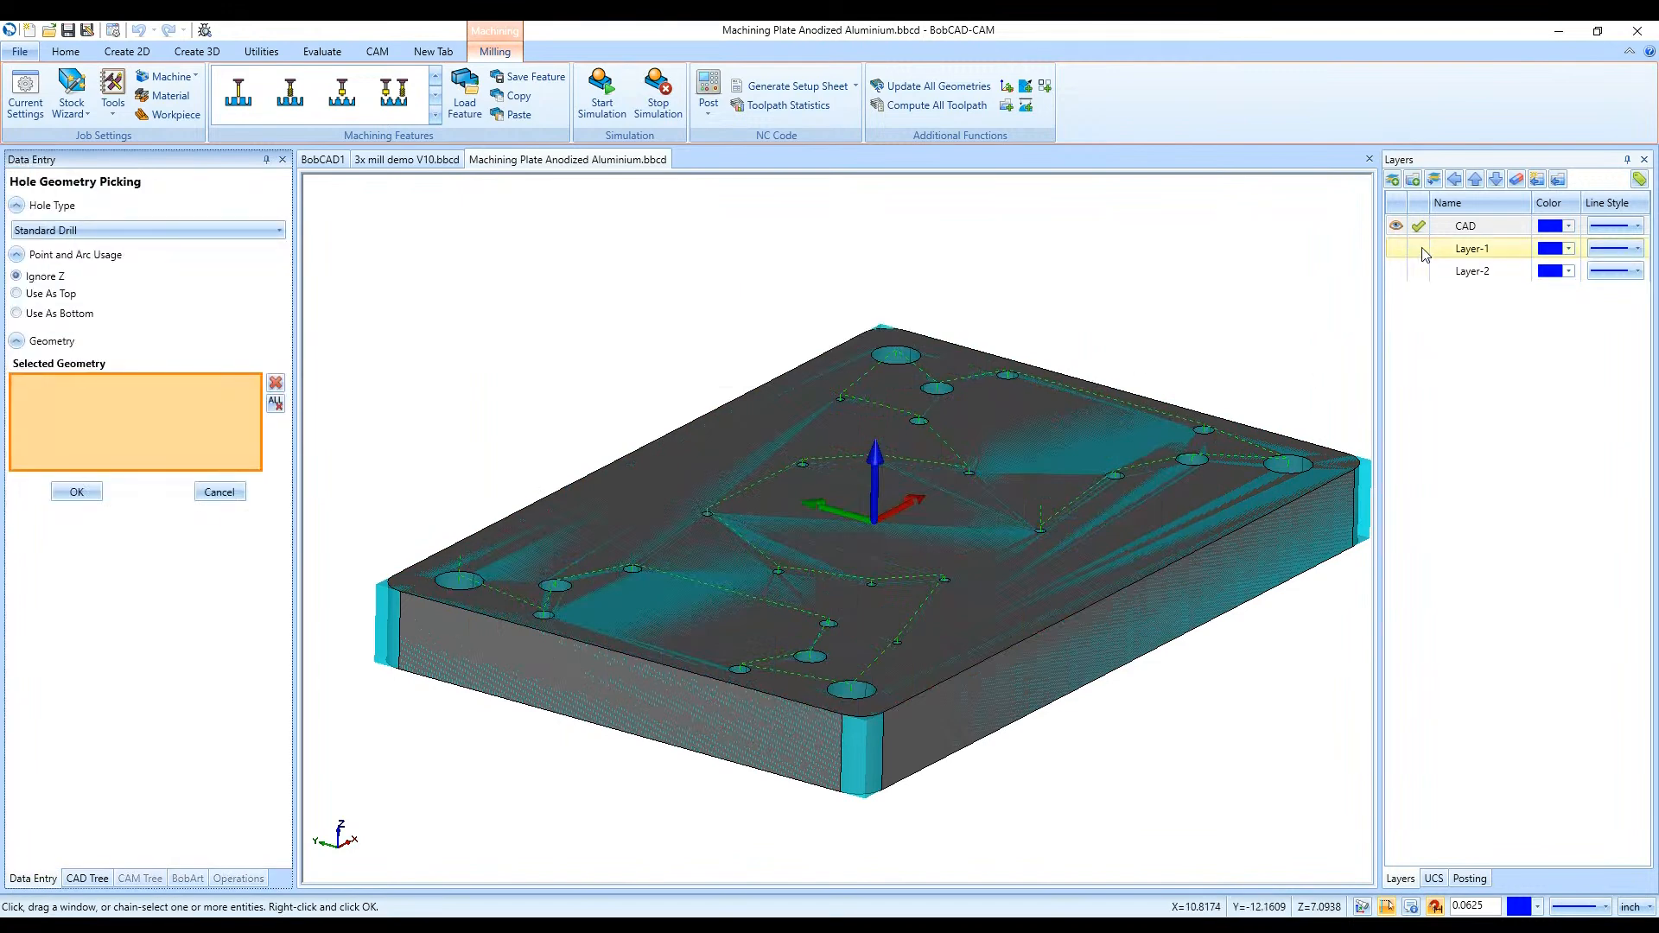
left_click(1420, 249)
left_click(1397, 226)
left_click(1396, 249)
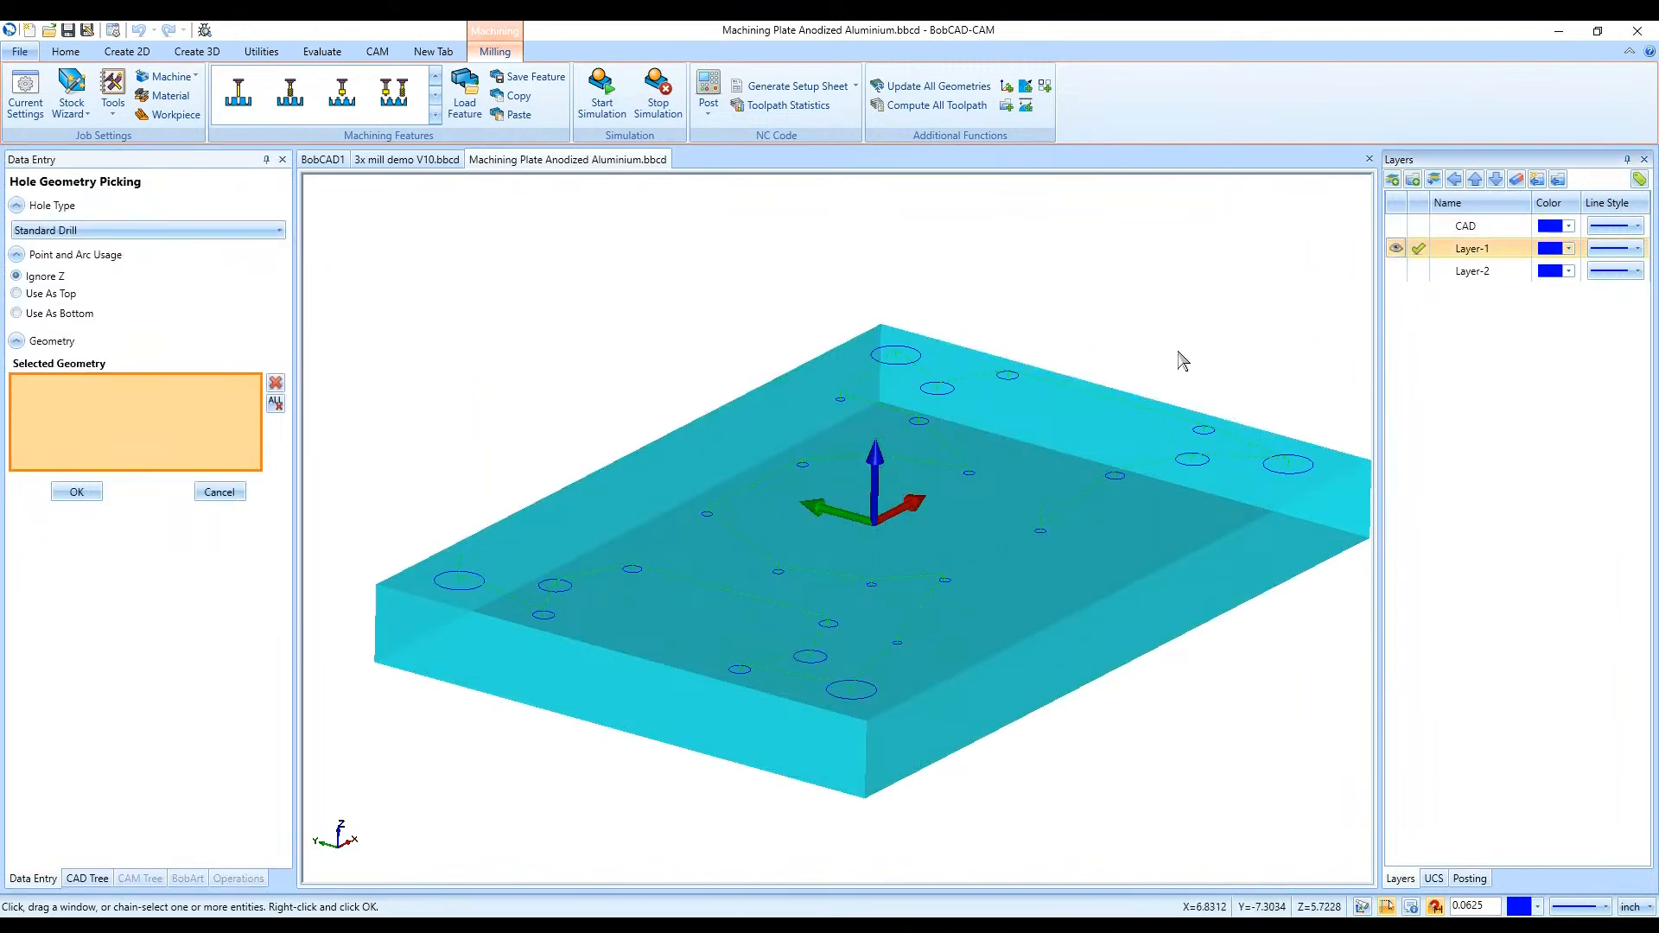
left_click_drag(354, 283, 1343, 787)
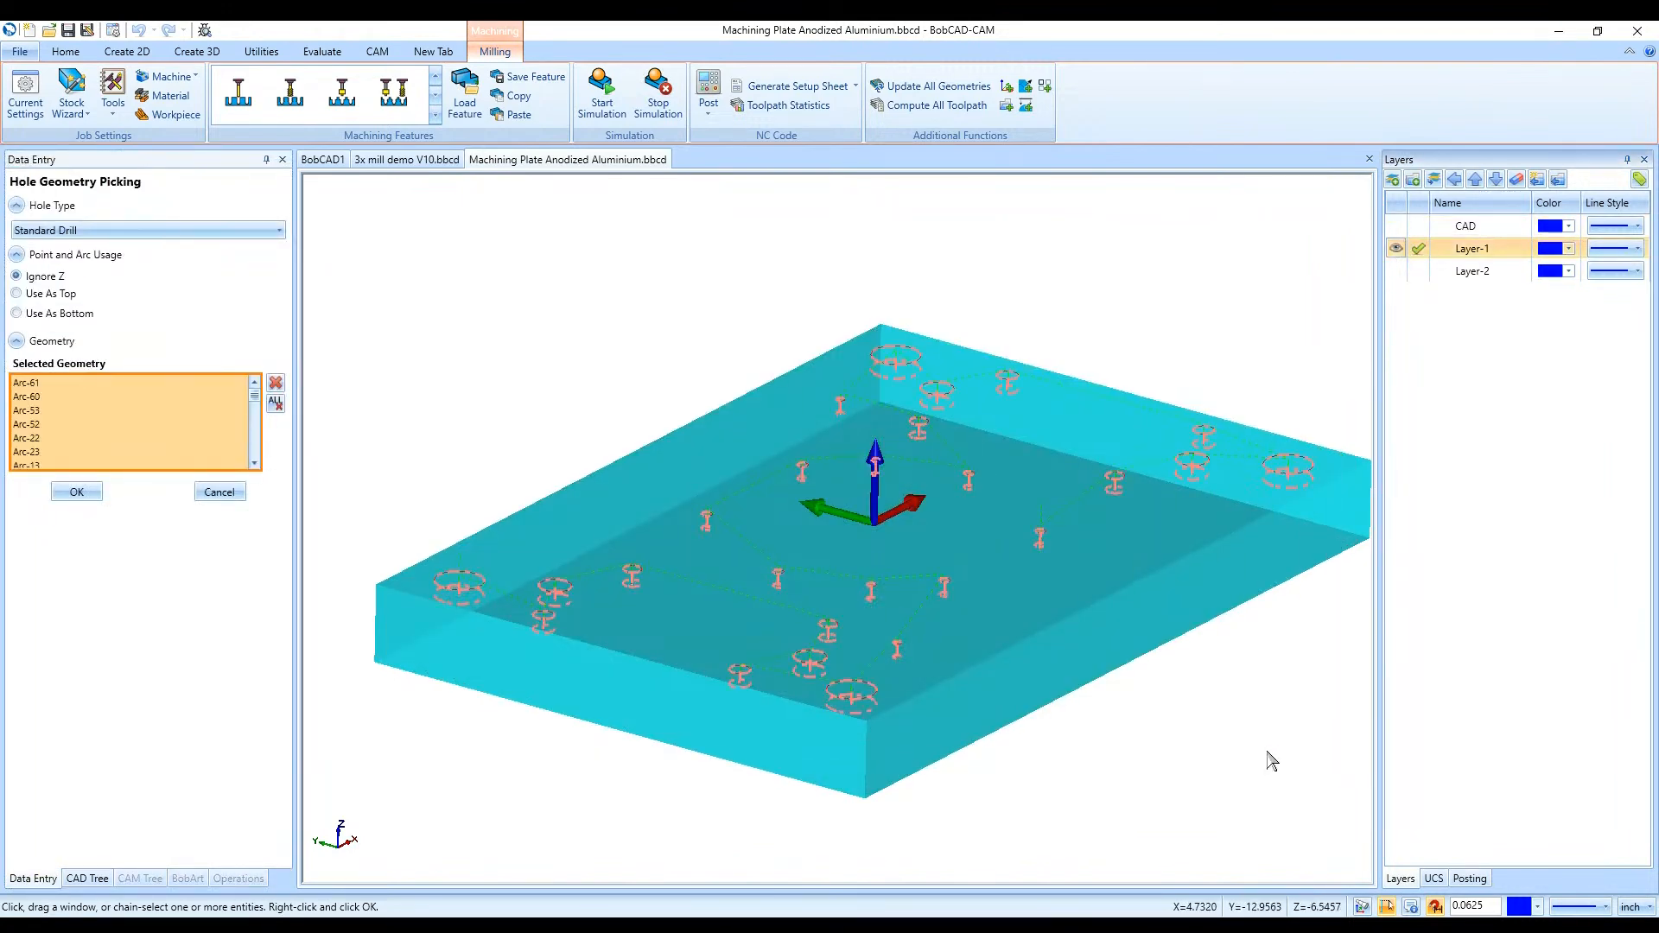
left_click(76, 492)
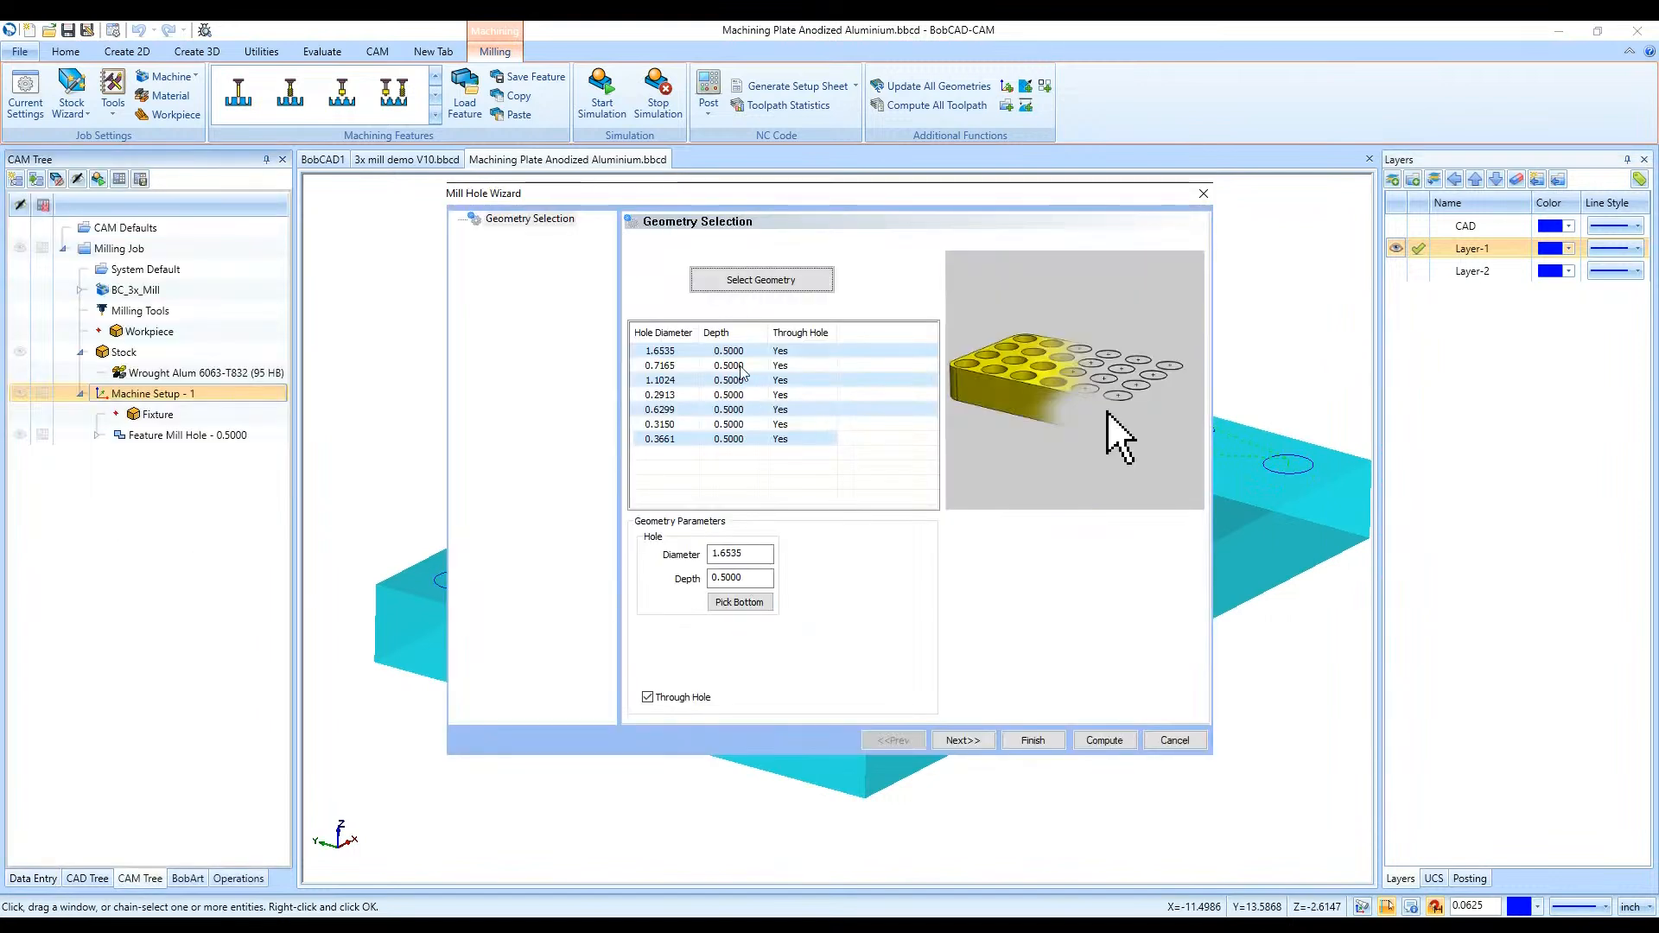
Review the hole diameter groups in the Mill Hole Wizard and look through the separate feature created for each diameter
left_click(758, 351)
left_click(796, 380)
left_click(799, 410)
left_click(799, 424)
left_click(799, 439)
left_click(958, 740)
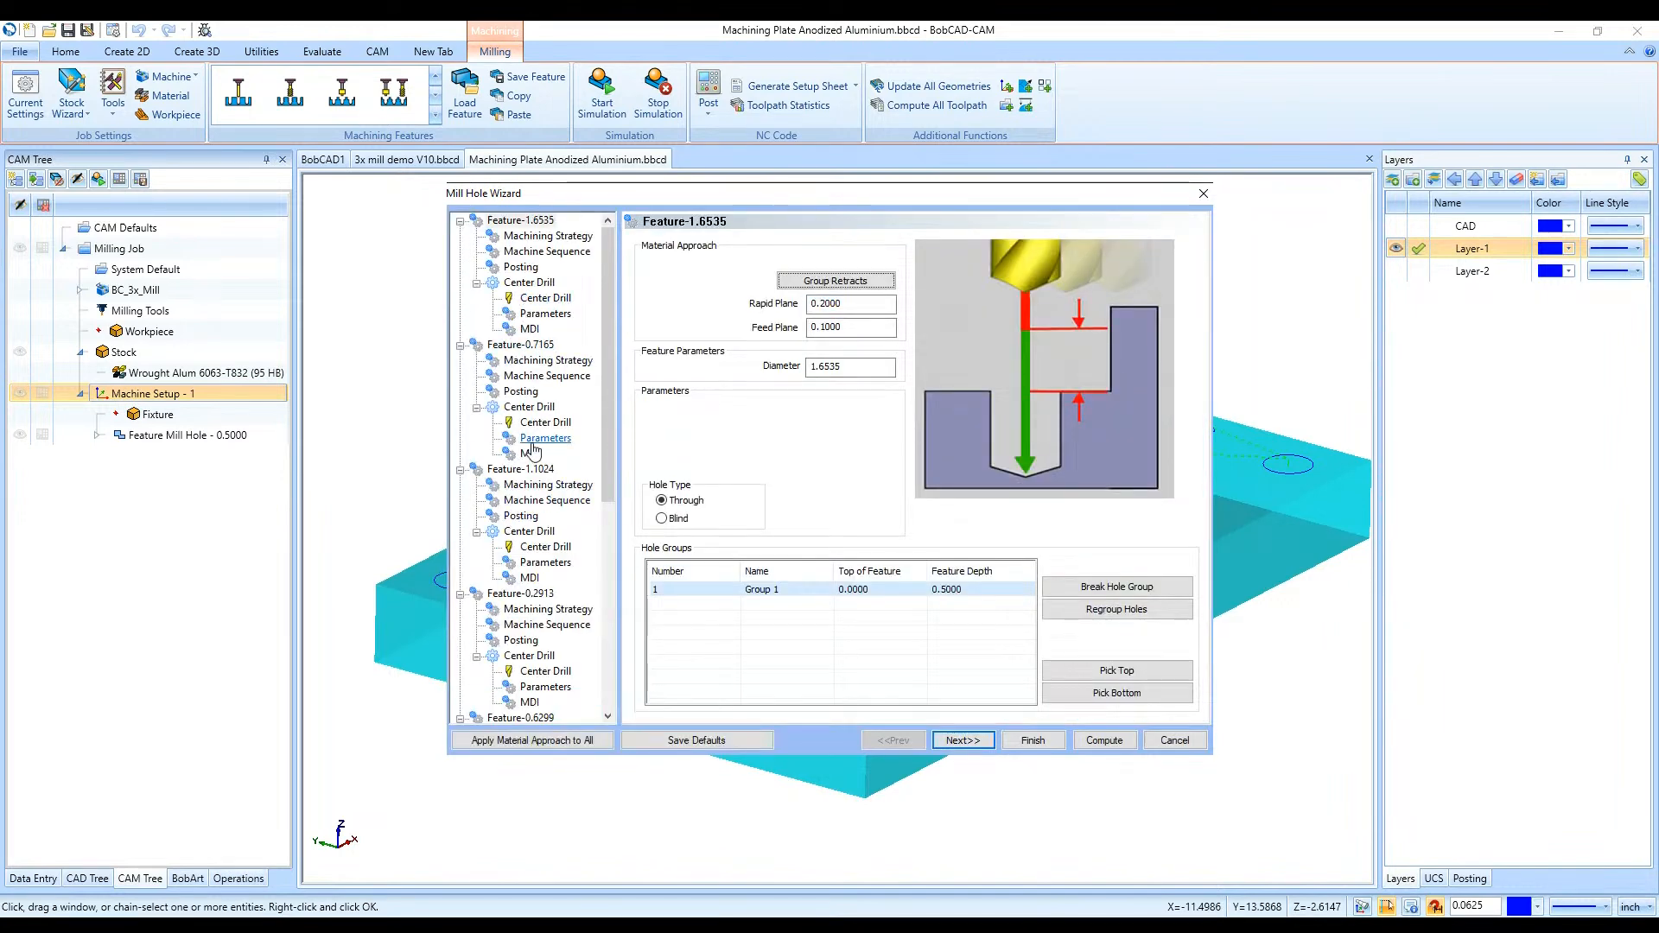
left_click_drag(609, 464, 612, 717)
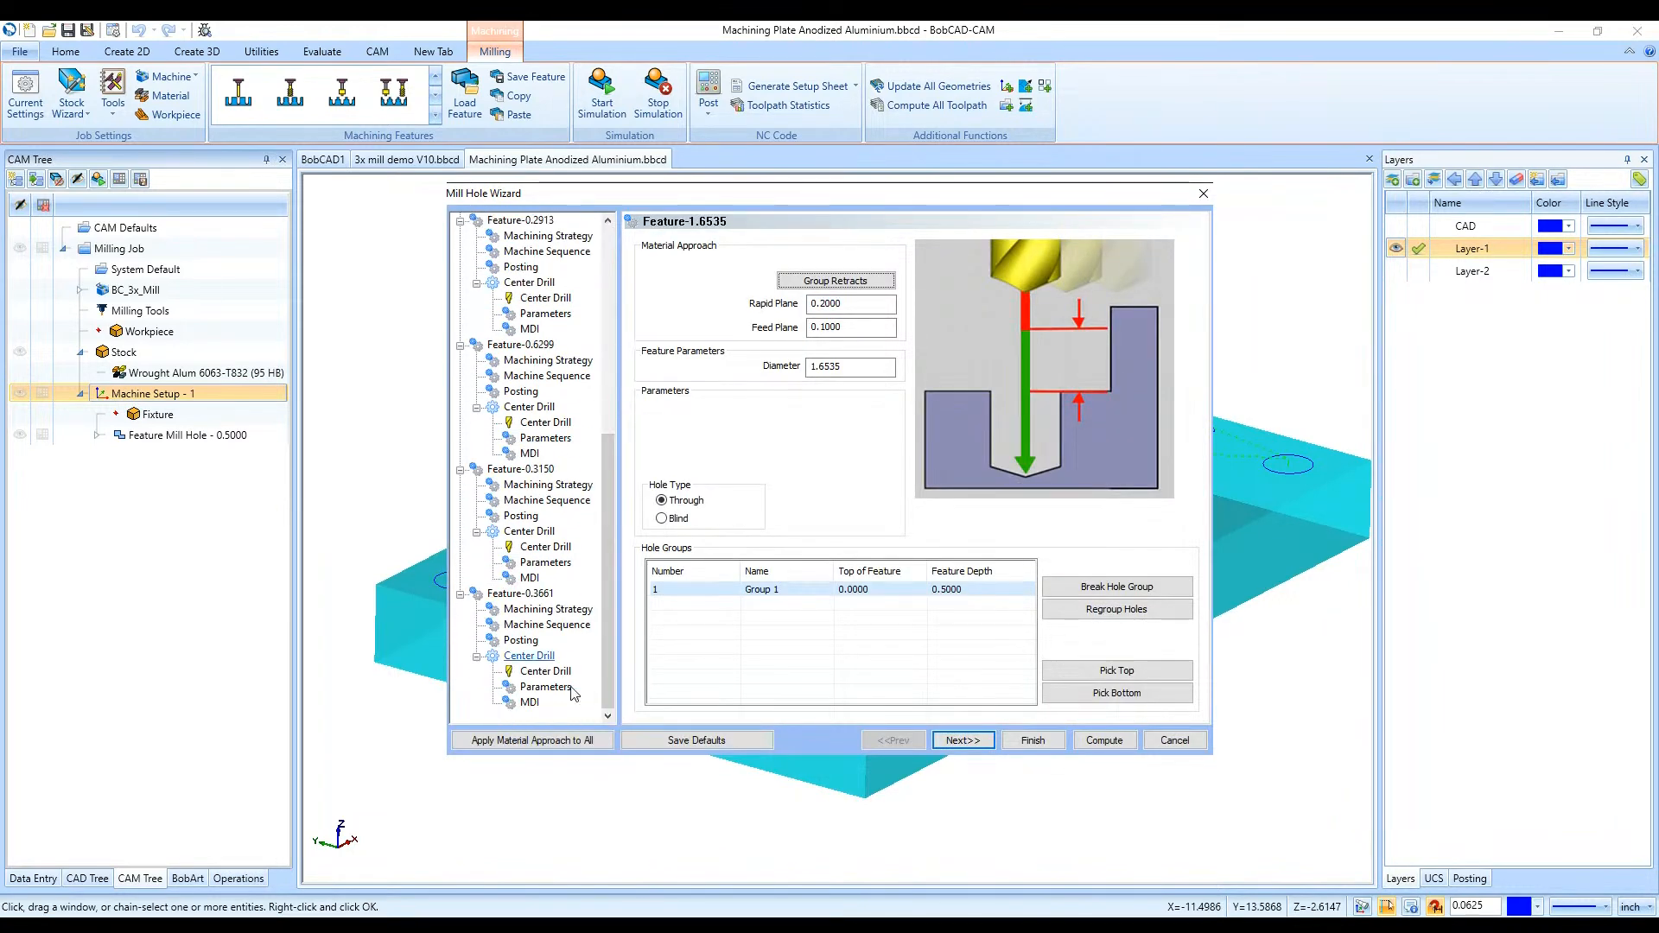
left_click_drag(614, 624, 605, 377)
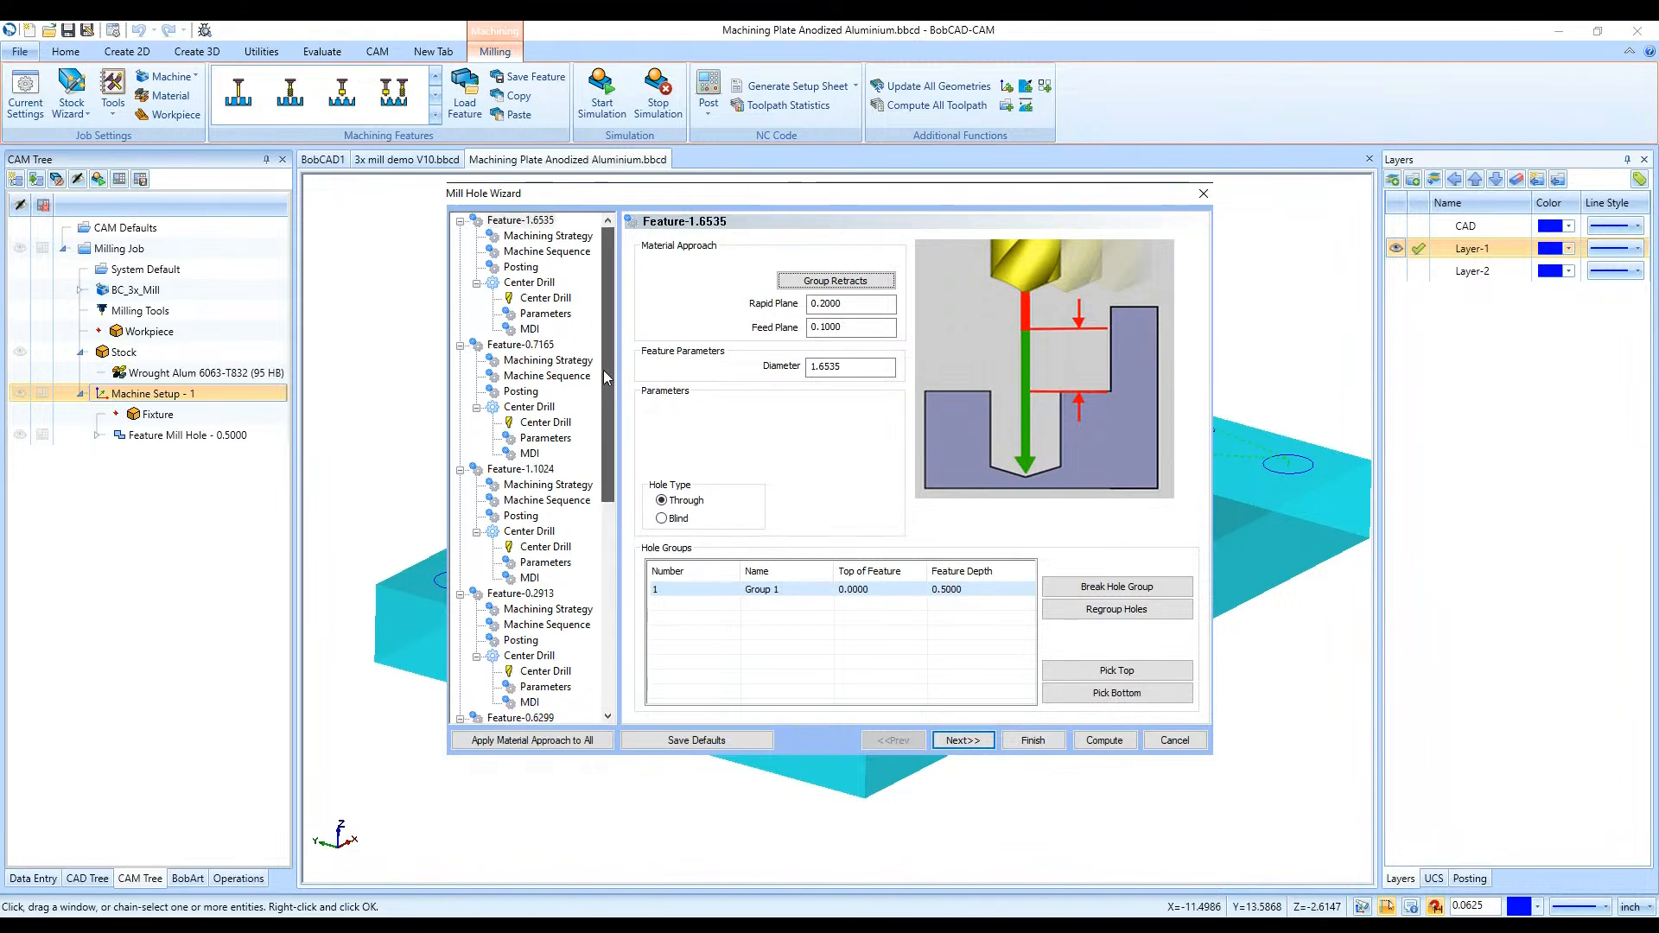
Examine the strategy, sequence, posting, center drill, parameter and MDI pages of the 1.6535 and 0.7165 hole features
left_click(546, 297)
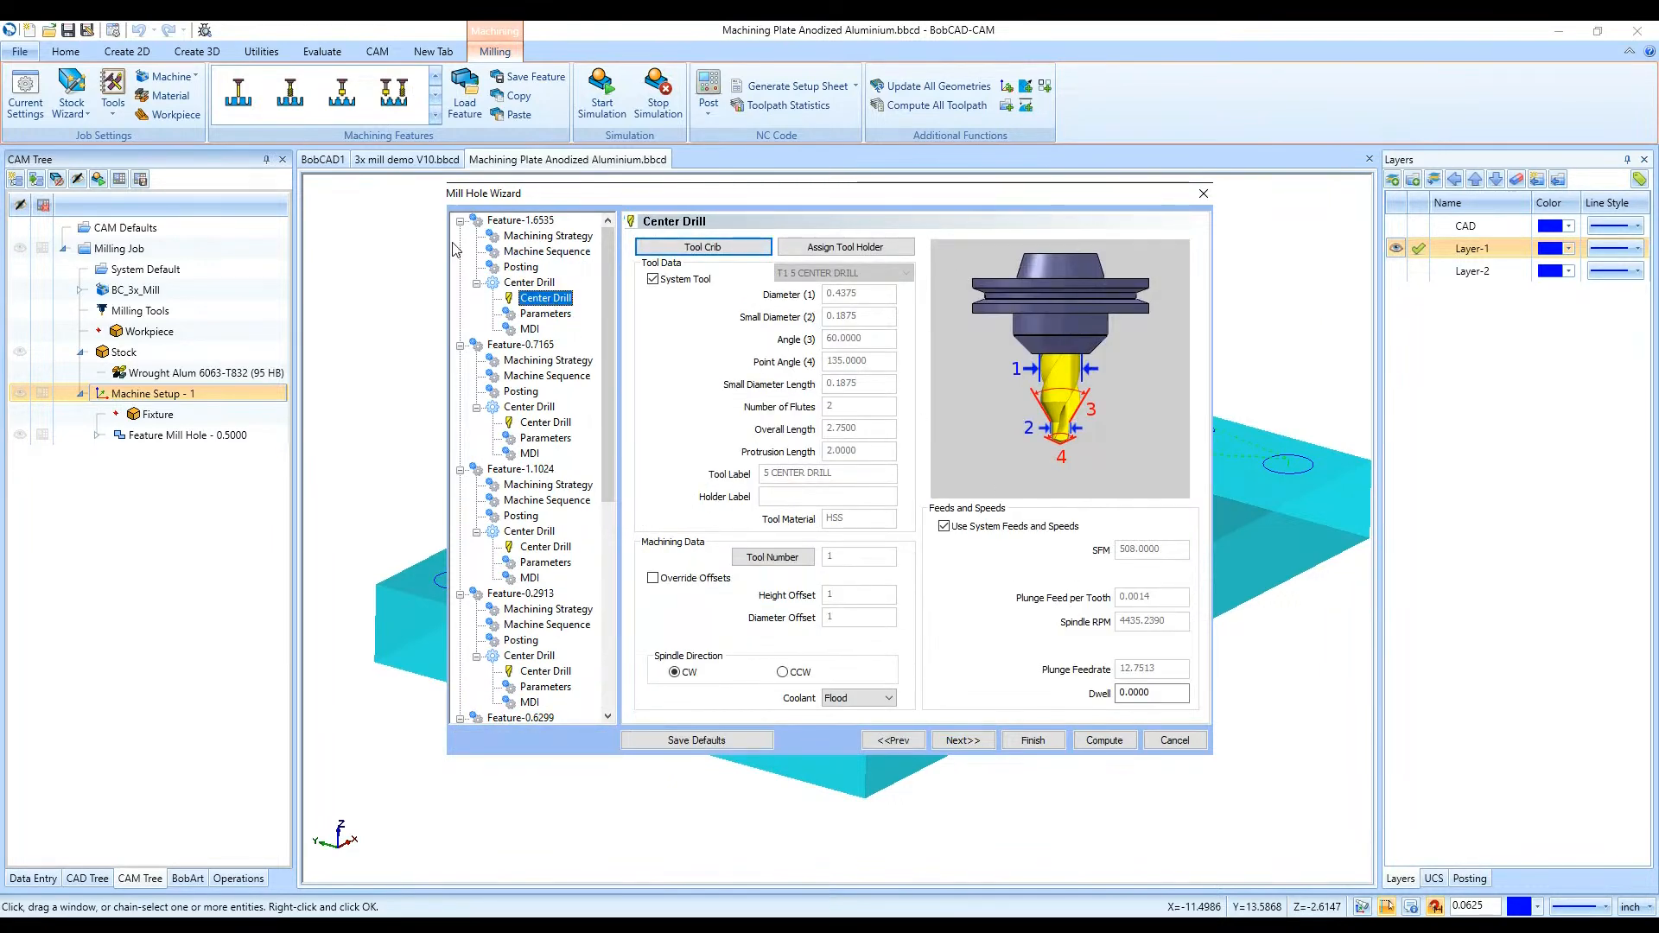
left_click(504, 223)
left_click(512, 238)
left_click(507, 225)
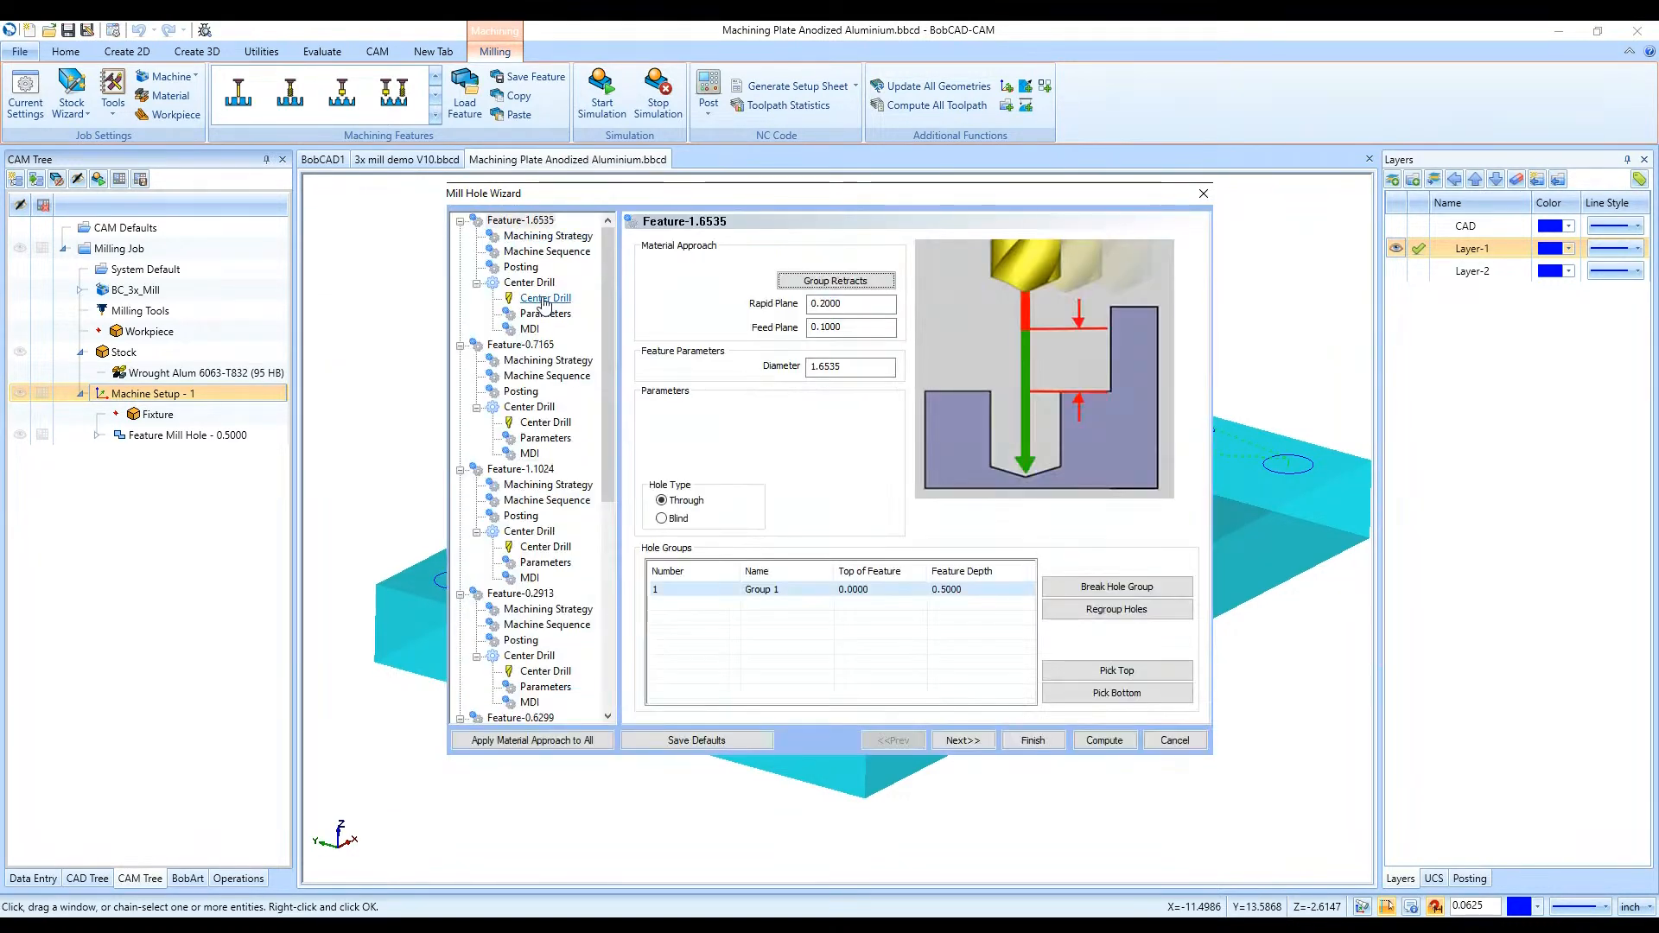
left_click(542, 236)
left_click(539, 251)
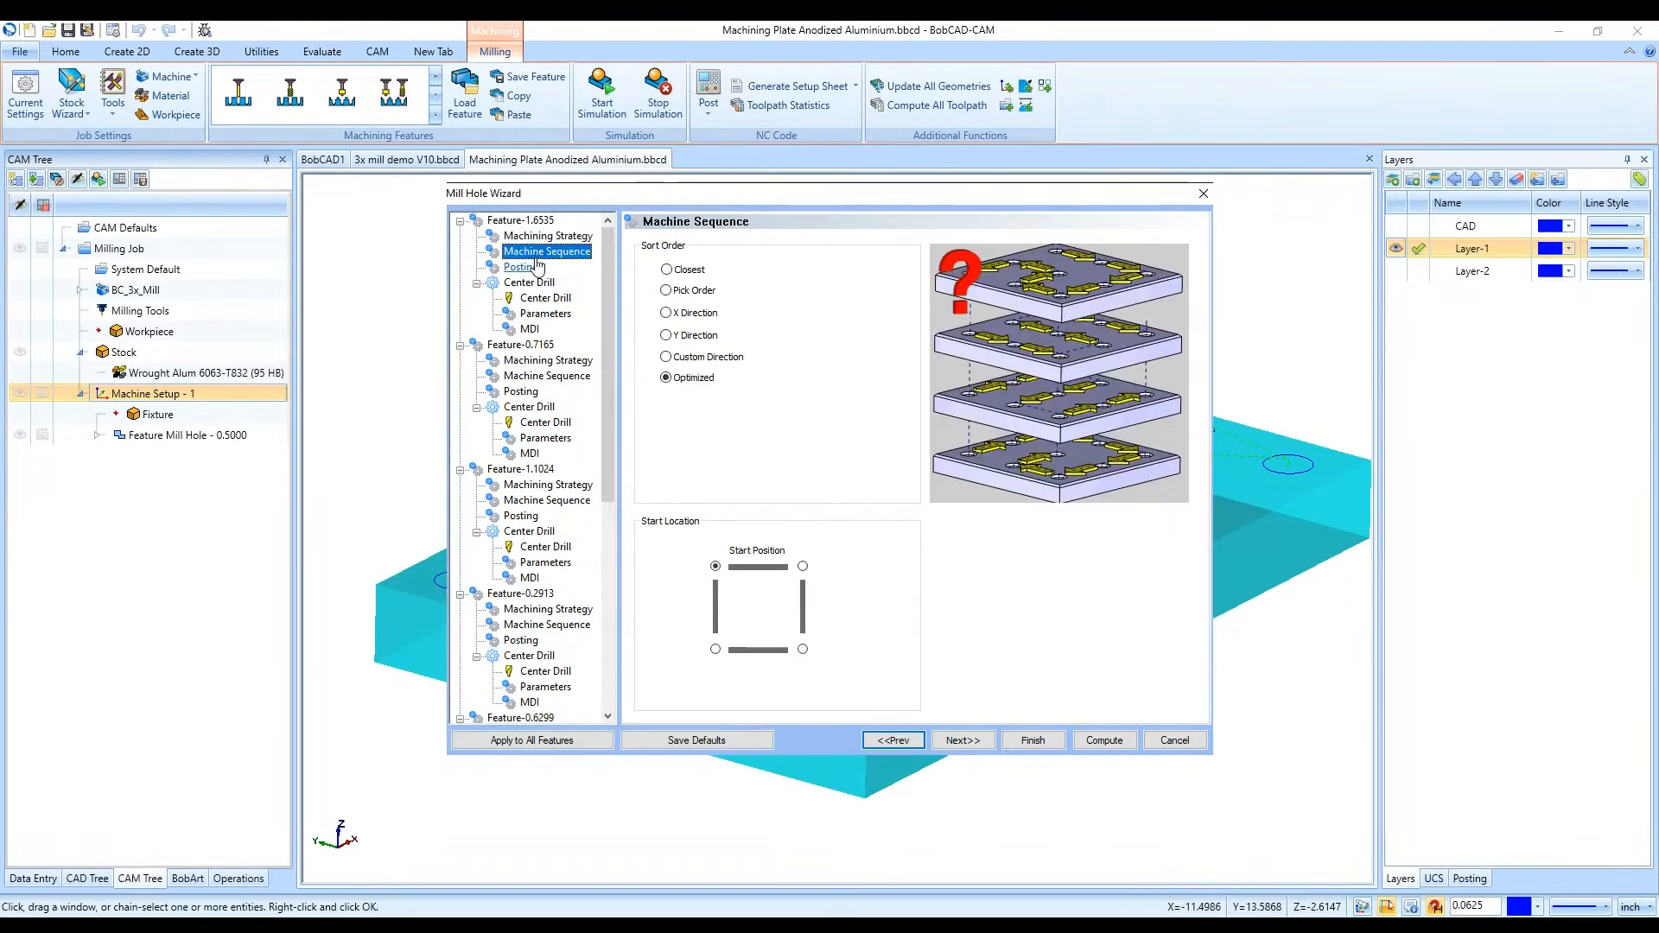
left_click(521, 267)
left_click(540, 297)
left_click(541, 315)
left_click(530, 330)
left_click(520, 345)
left_click(548, 360)
left_click(547, 376)
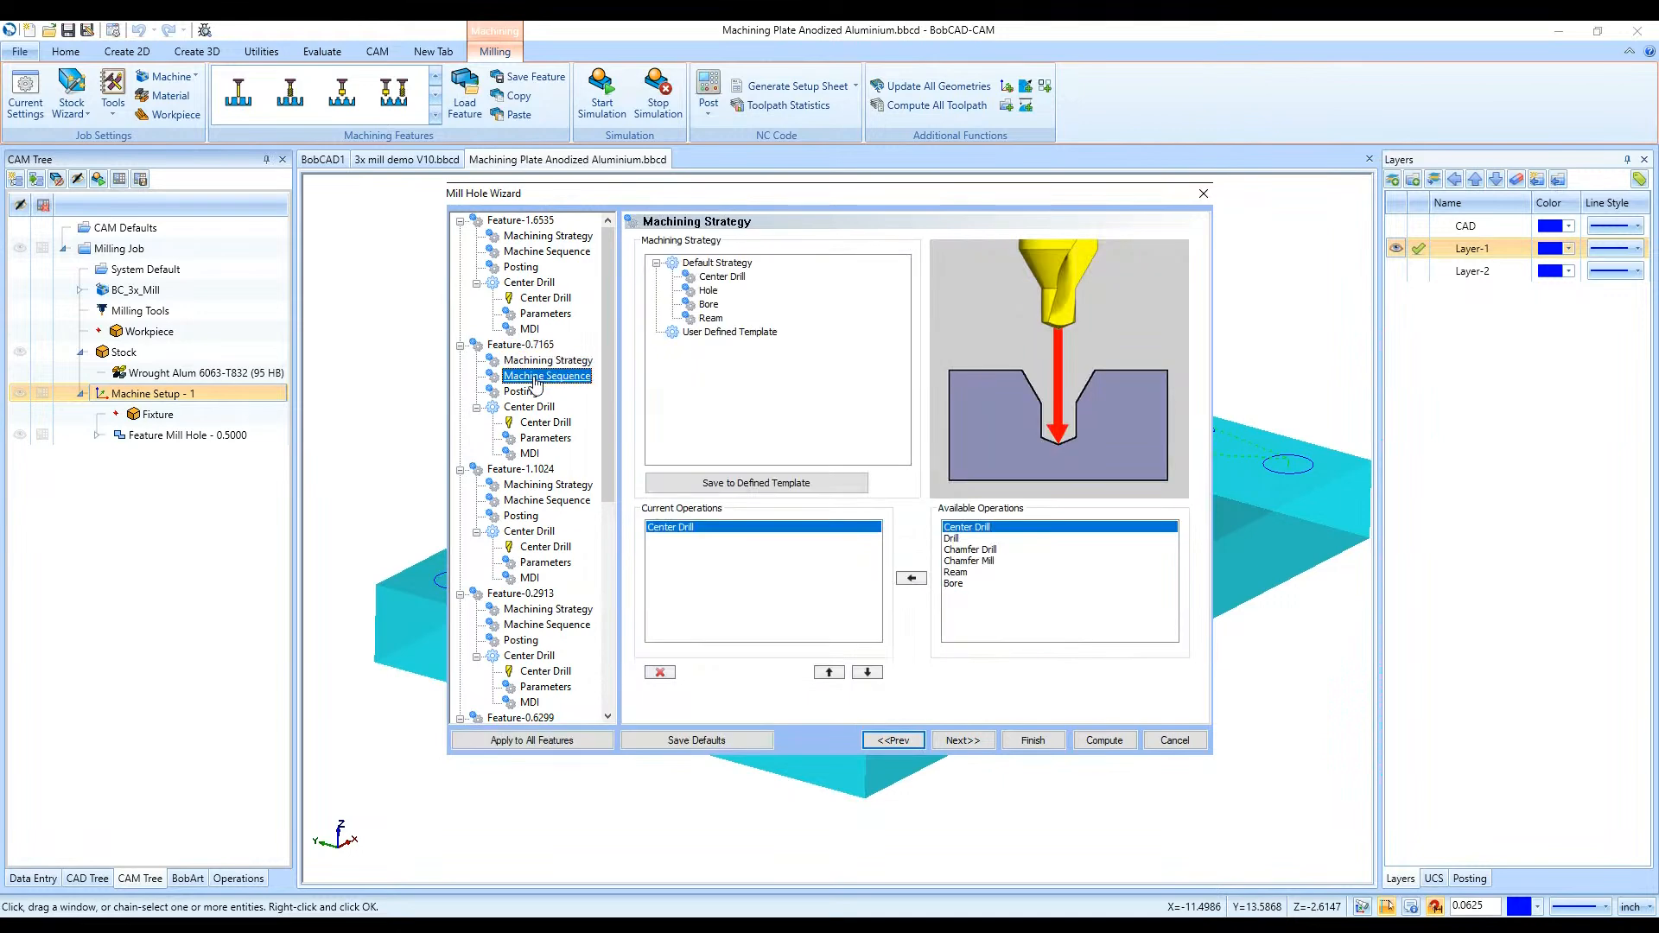
left_click(521, 392)
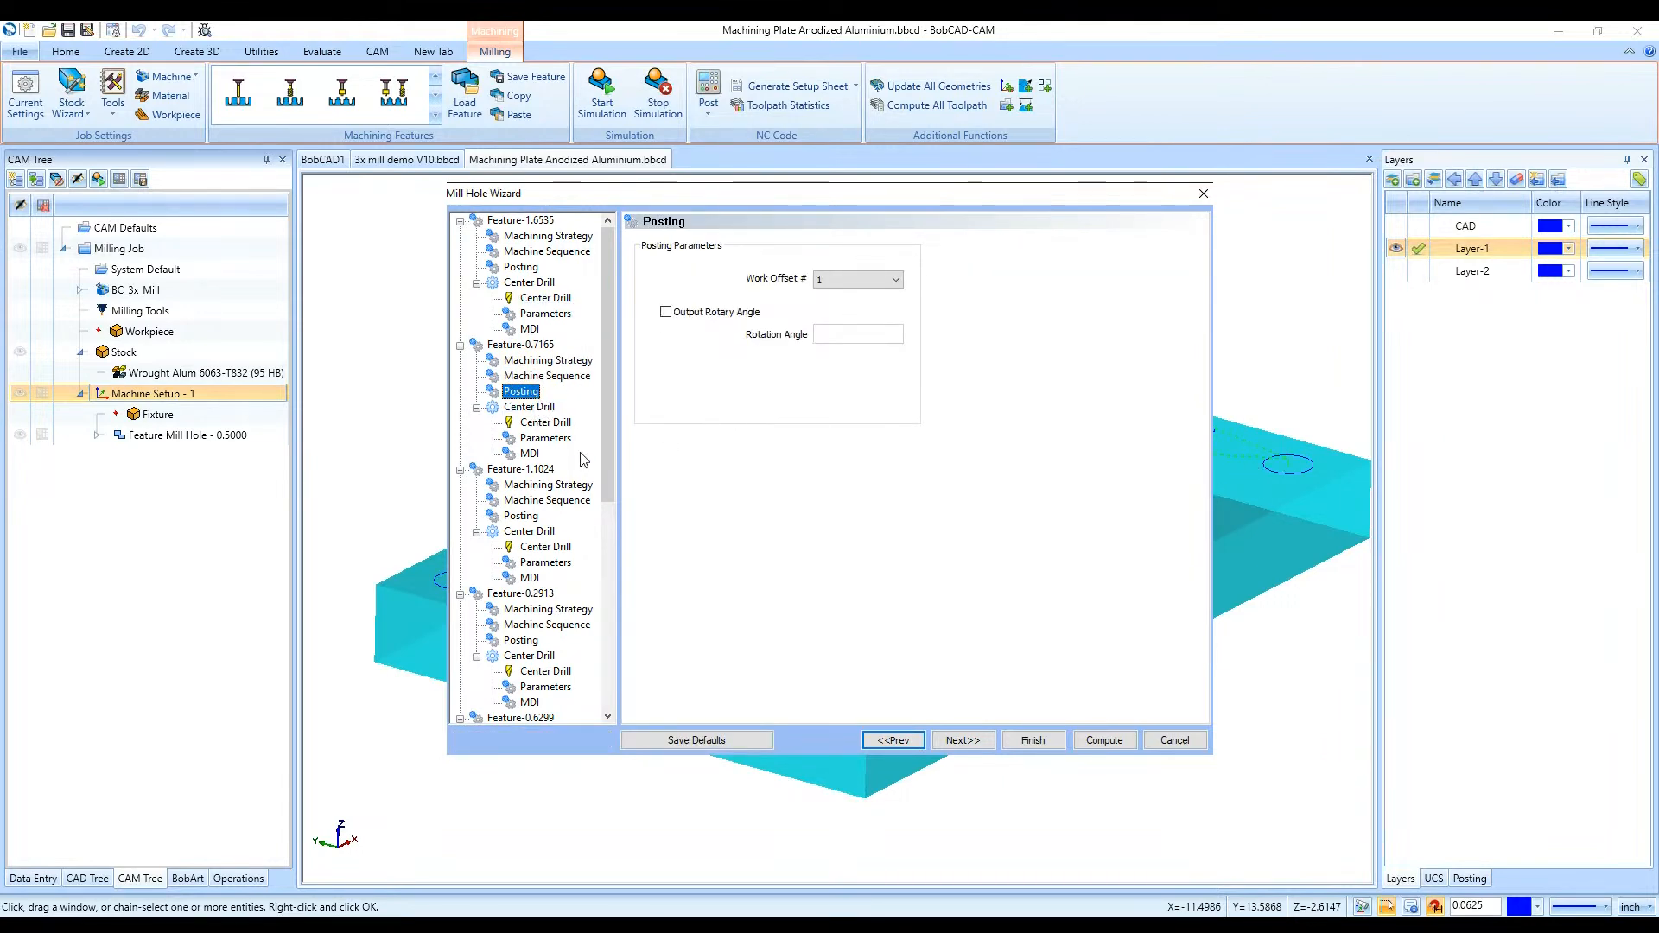
Cancel the Mill Hole Wizard and restore the CAD layer as the active and only visible layer
left_click(521, 221)
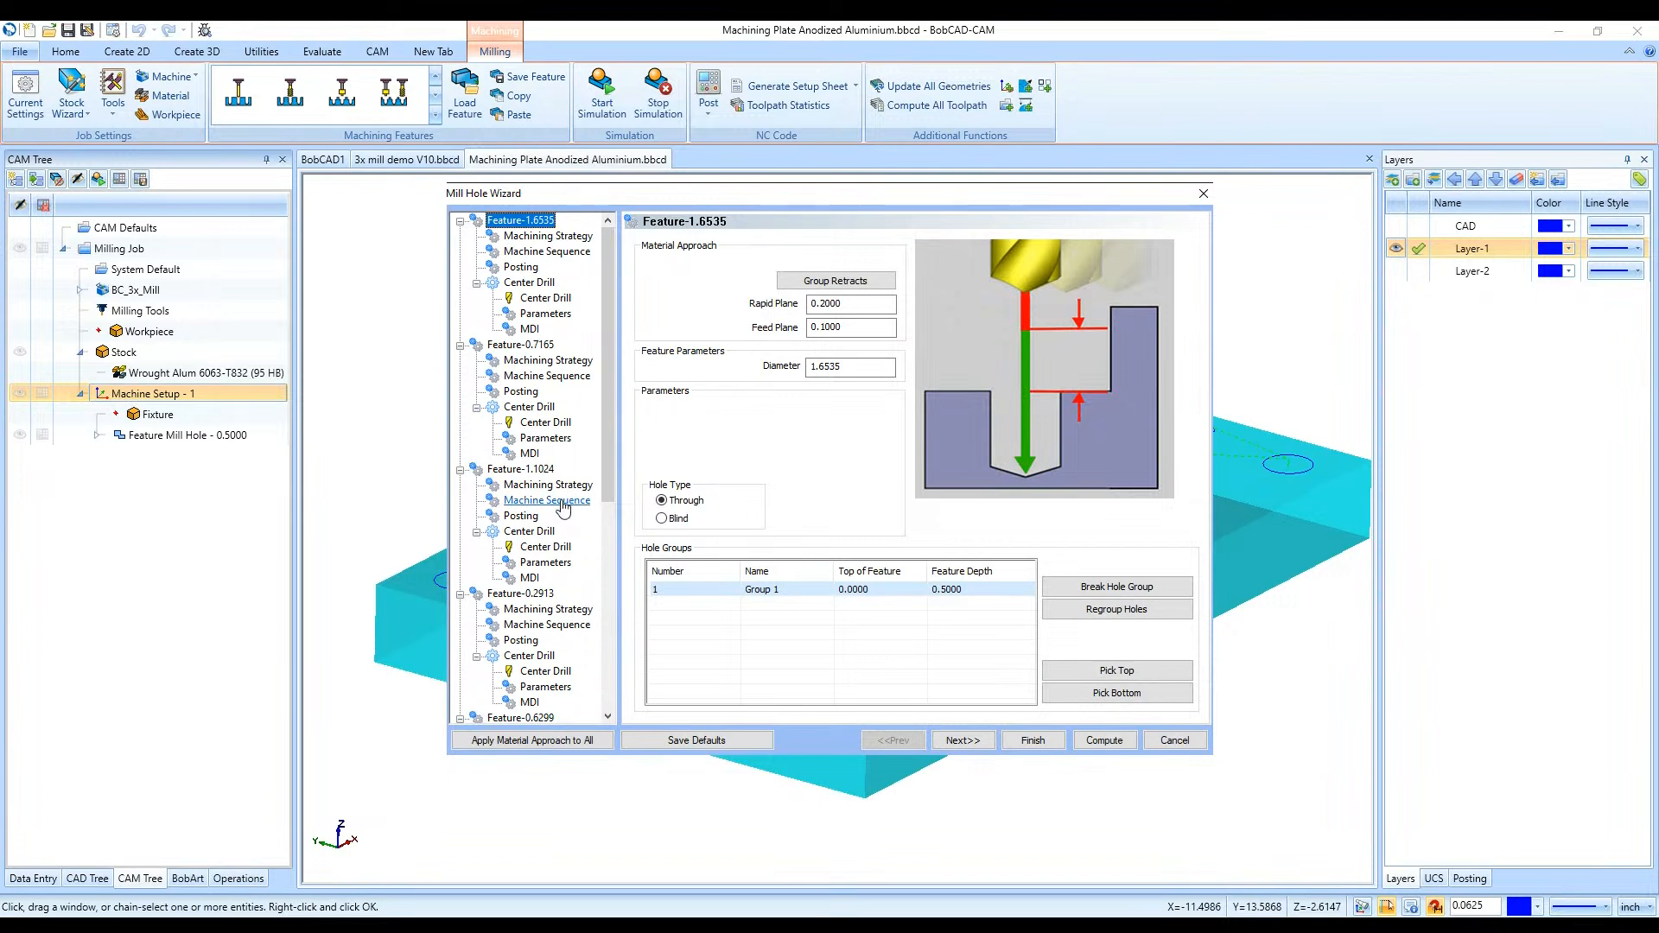
left_click_drag(611, 500, 617, 743)
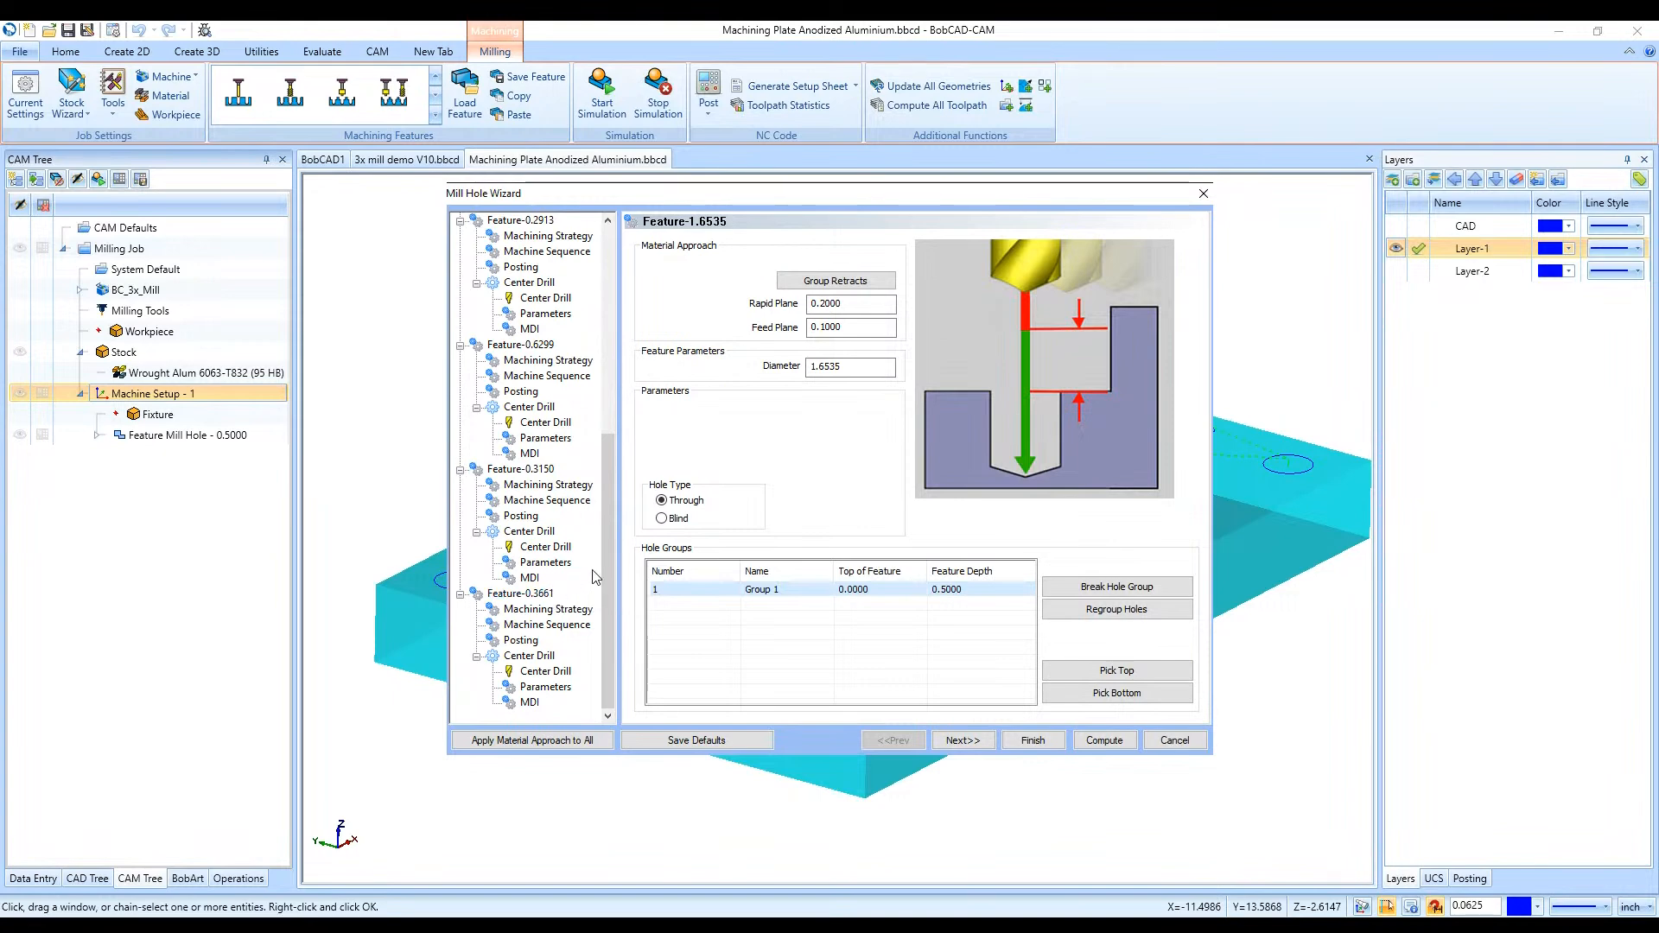
left_click(1174, 740)
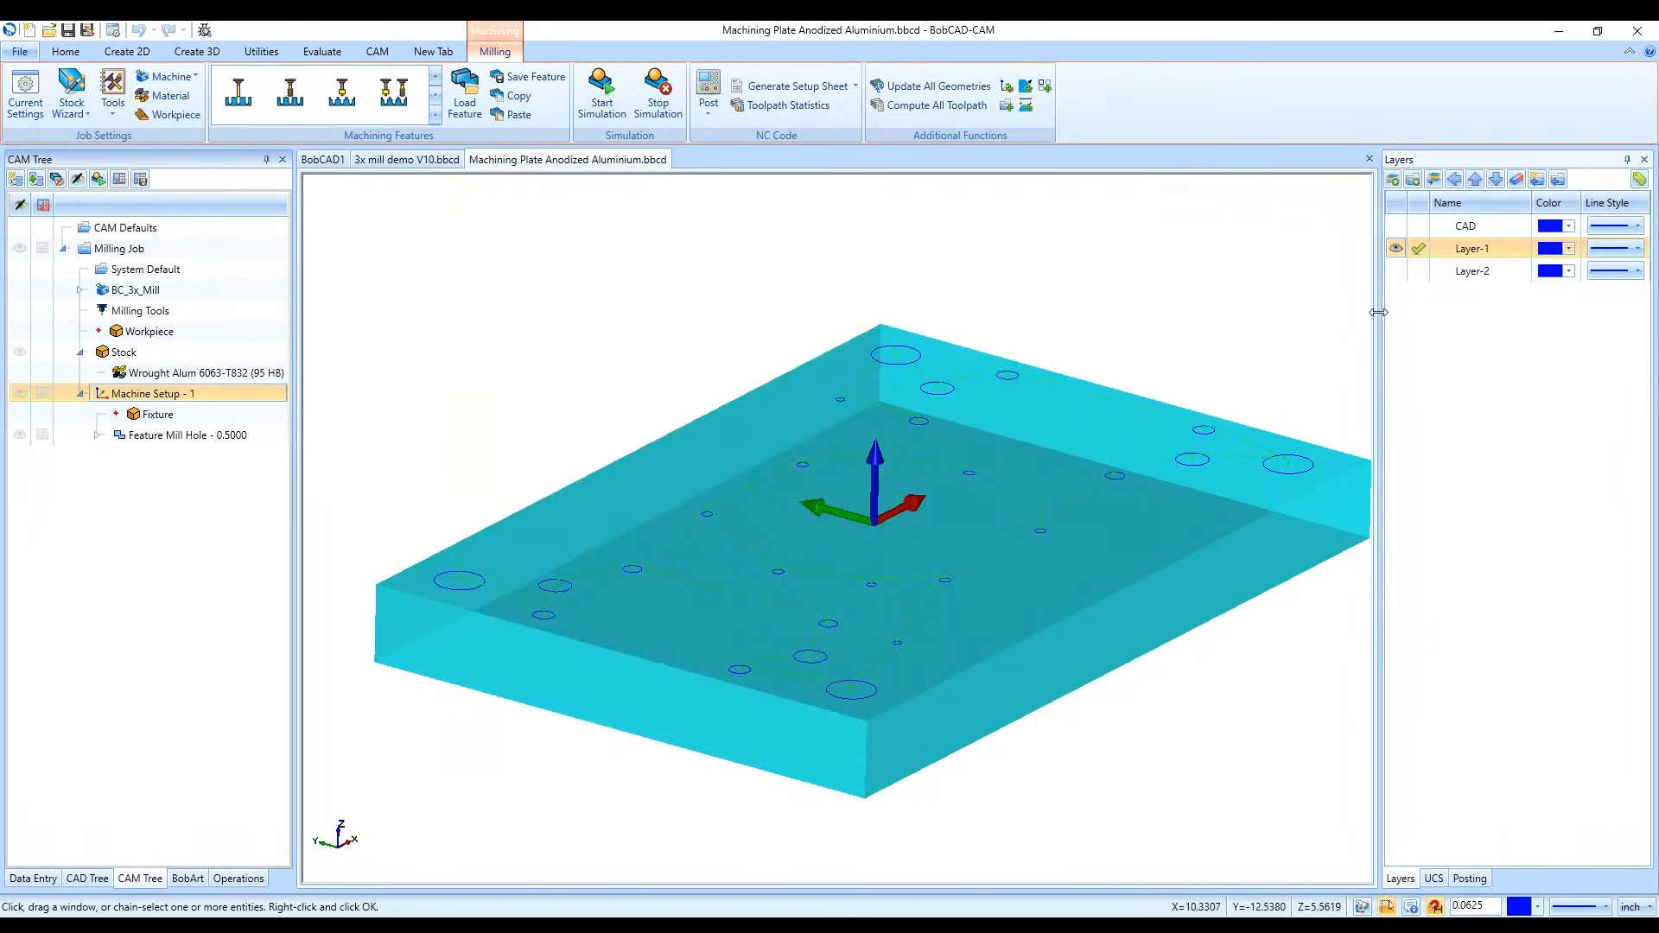
left_click(1394, 226)
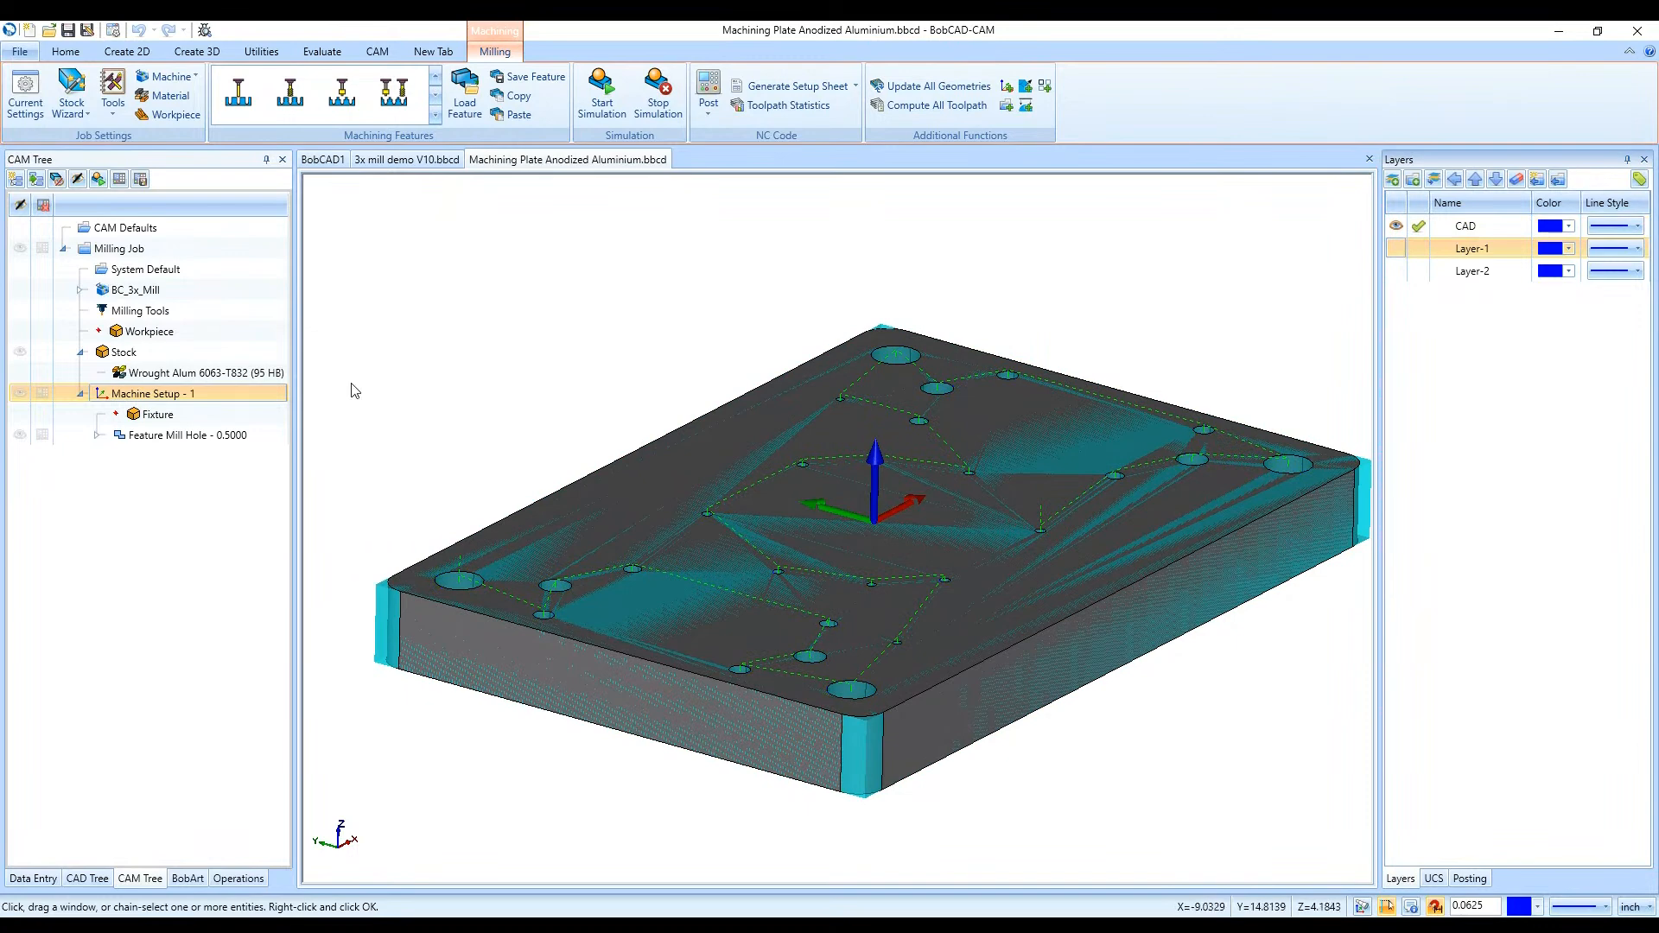
Delete the Feature Mill Hole - 0.5000 from Machine Setup - 1
left_click(158, 439)
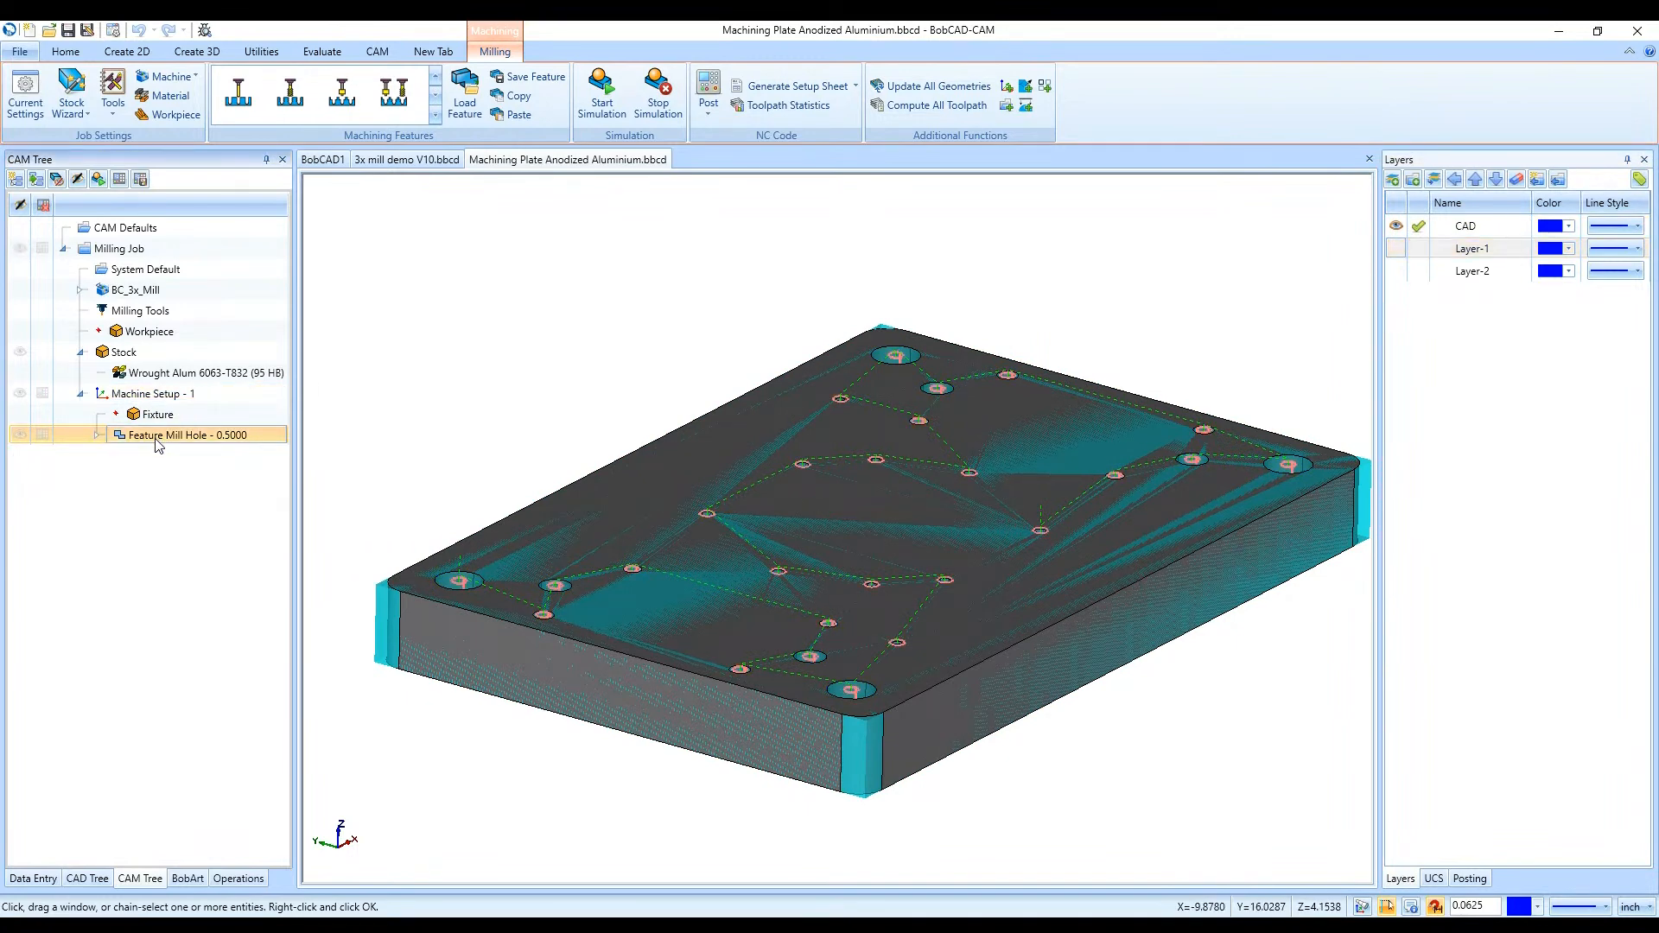
key("Delete")
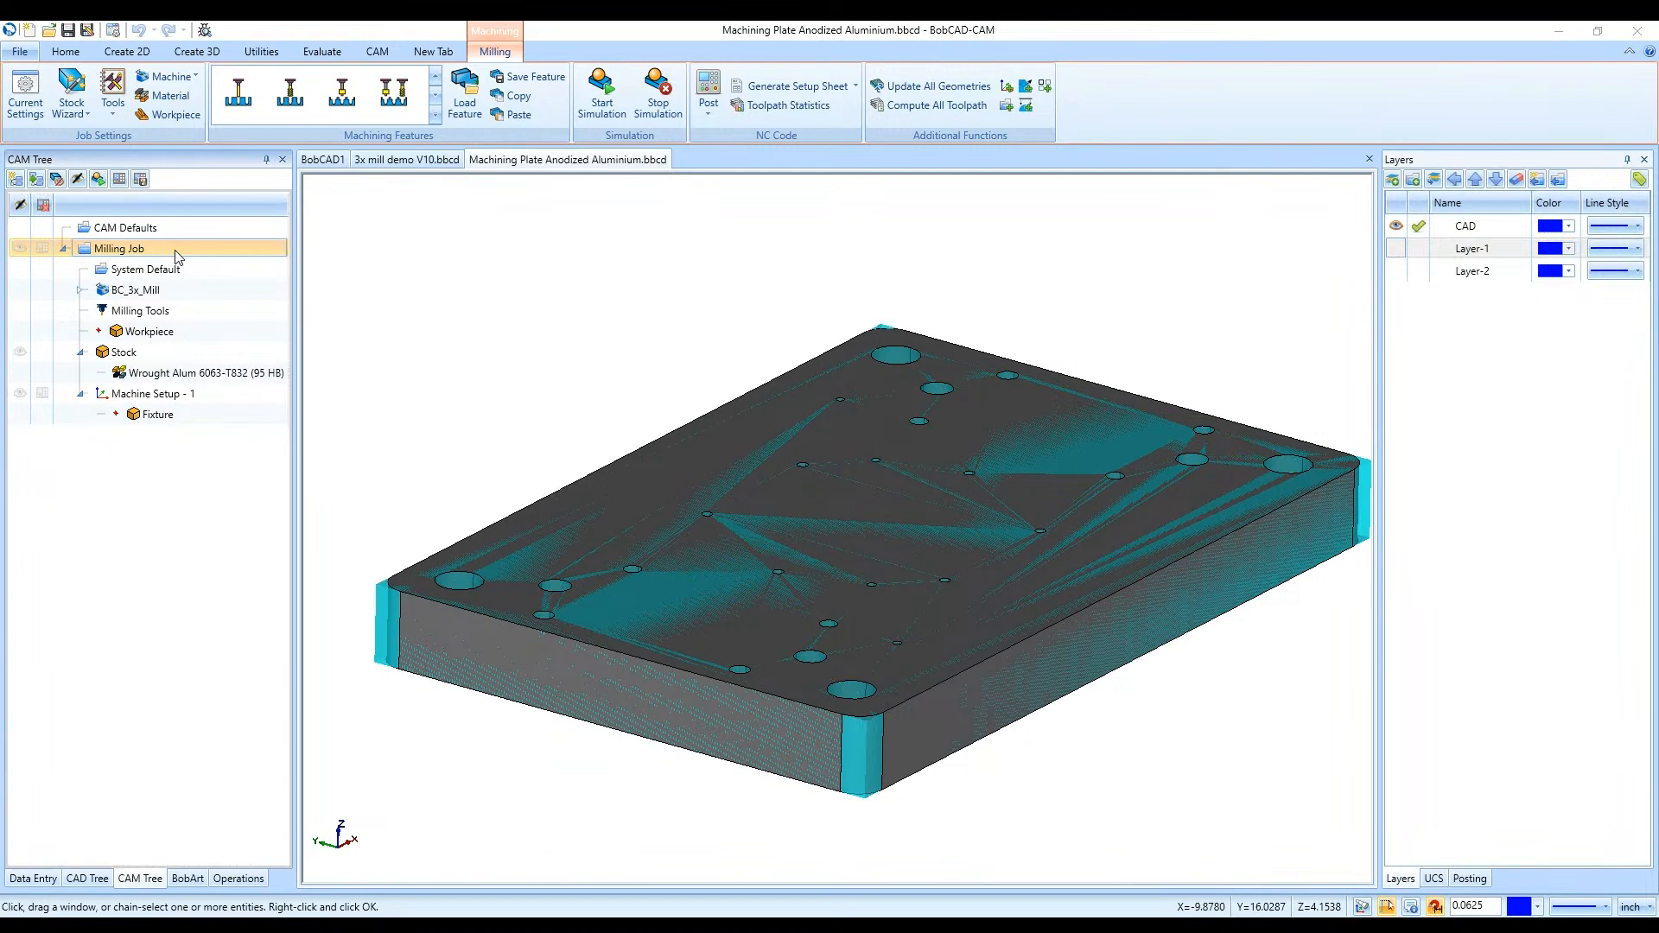
Replace the existing Milling Job with a new milling job on the BC_3x_Mill machine and start its Stock Wizard
key("Delete")
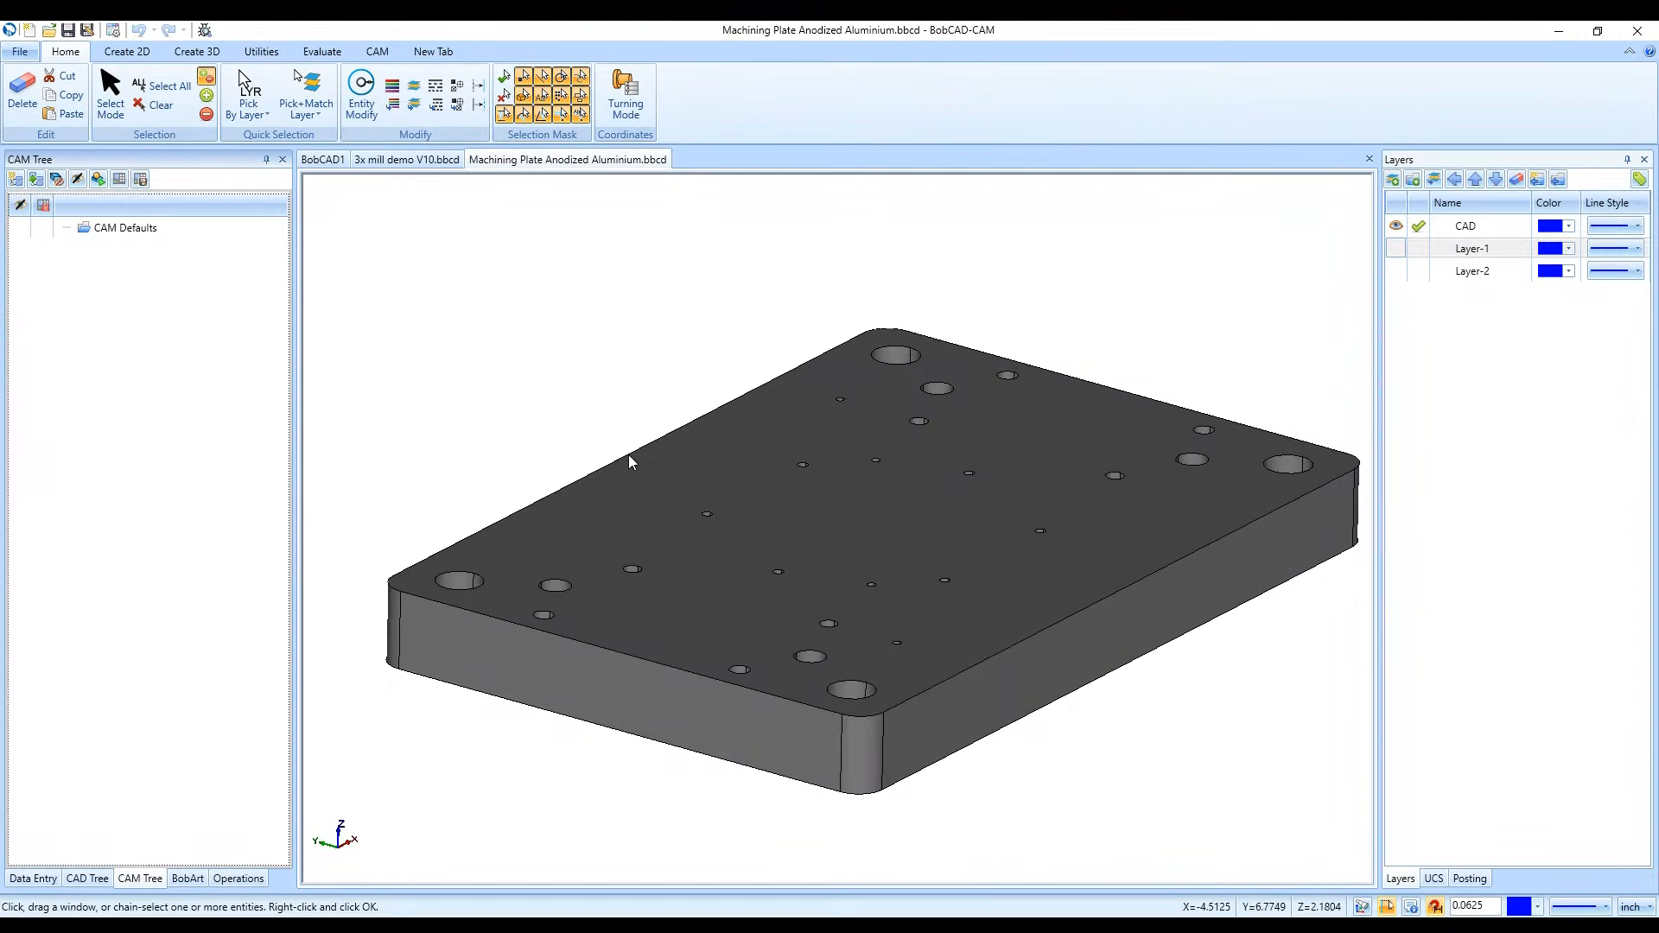
left_click(378, 56)
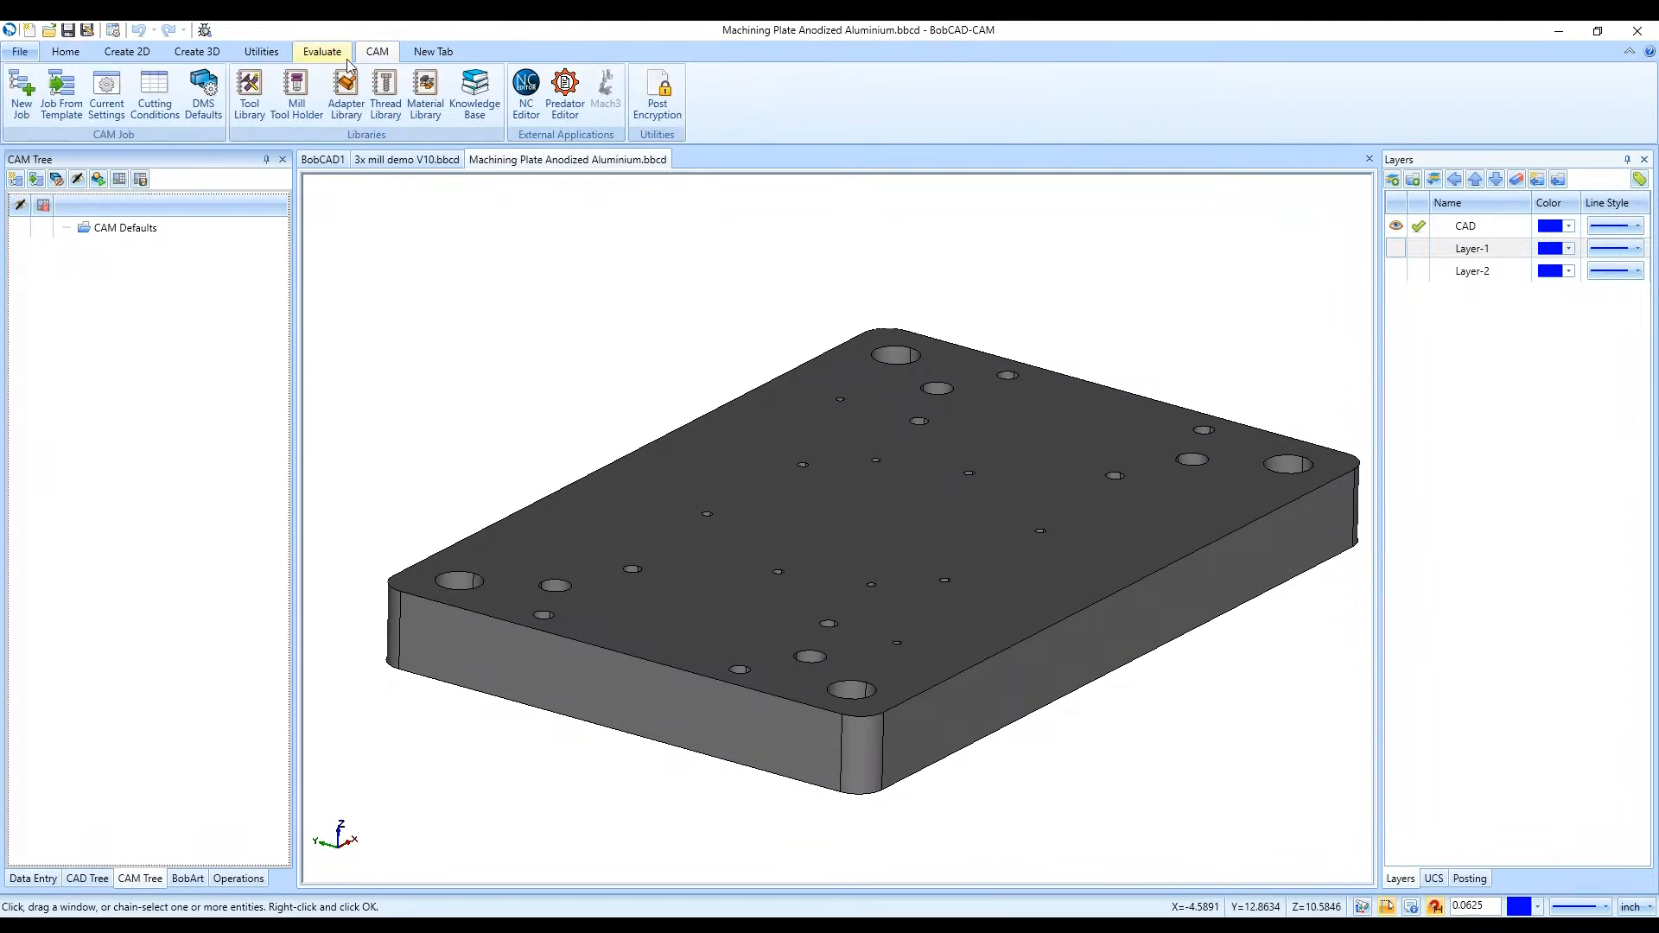
left_click(22, 112)
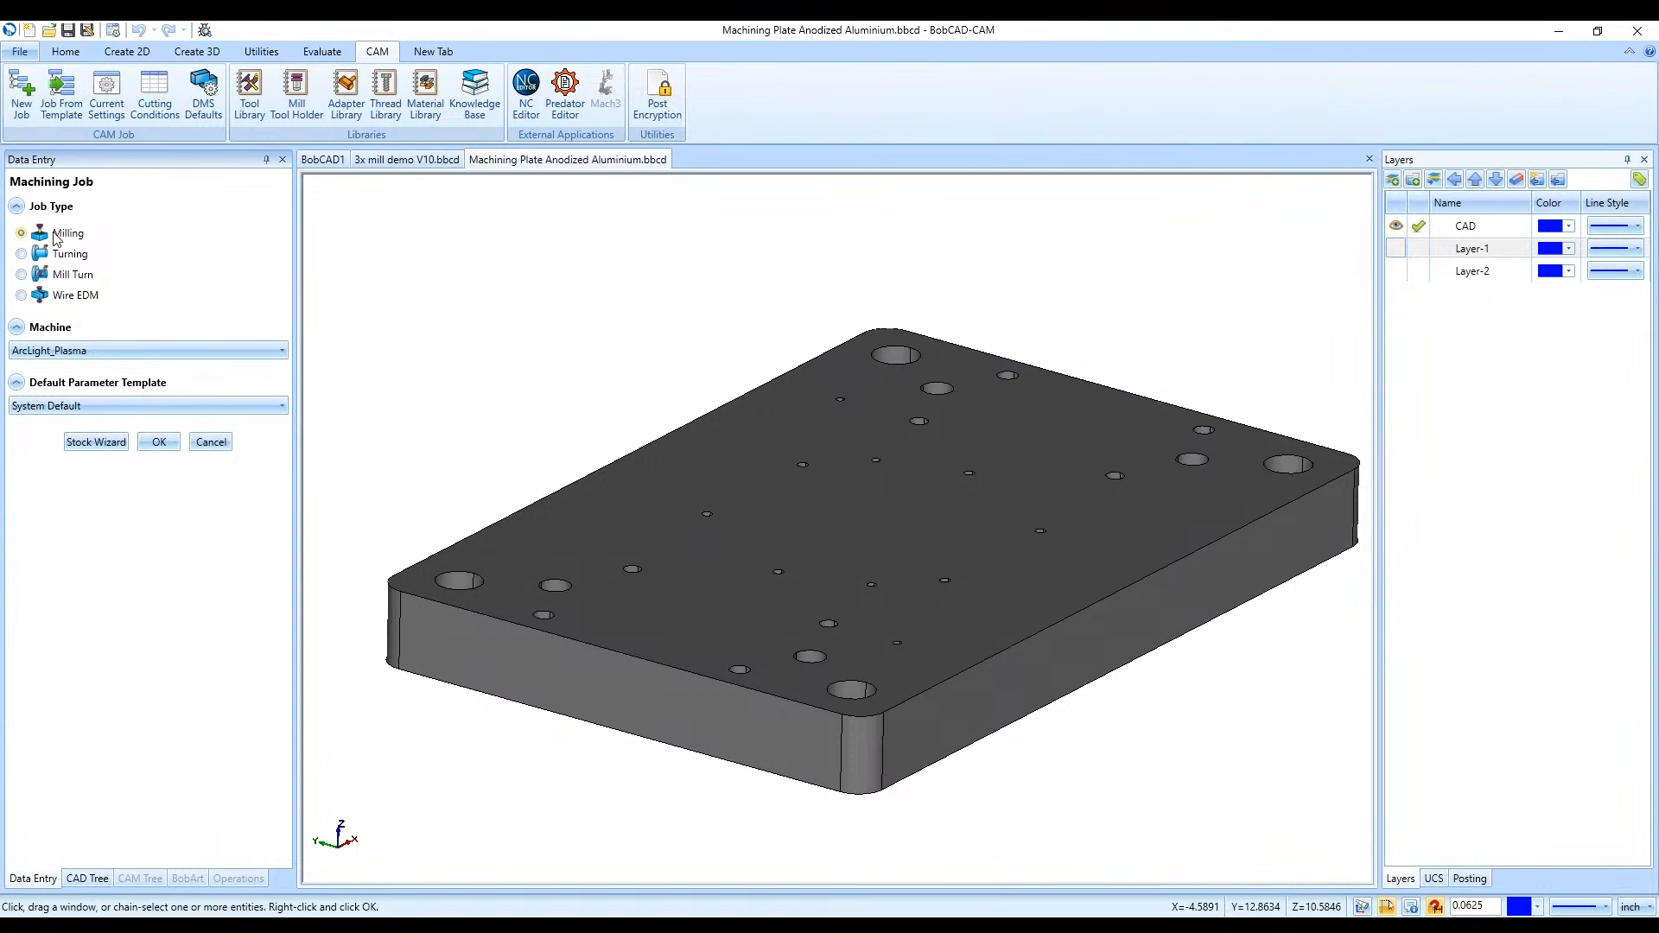
left_click(57, 348)
scroll(86, 467, "down", 4)
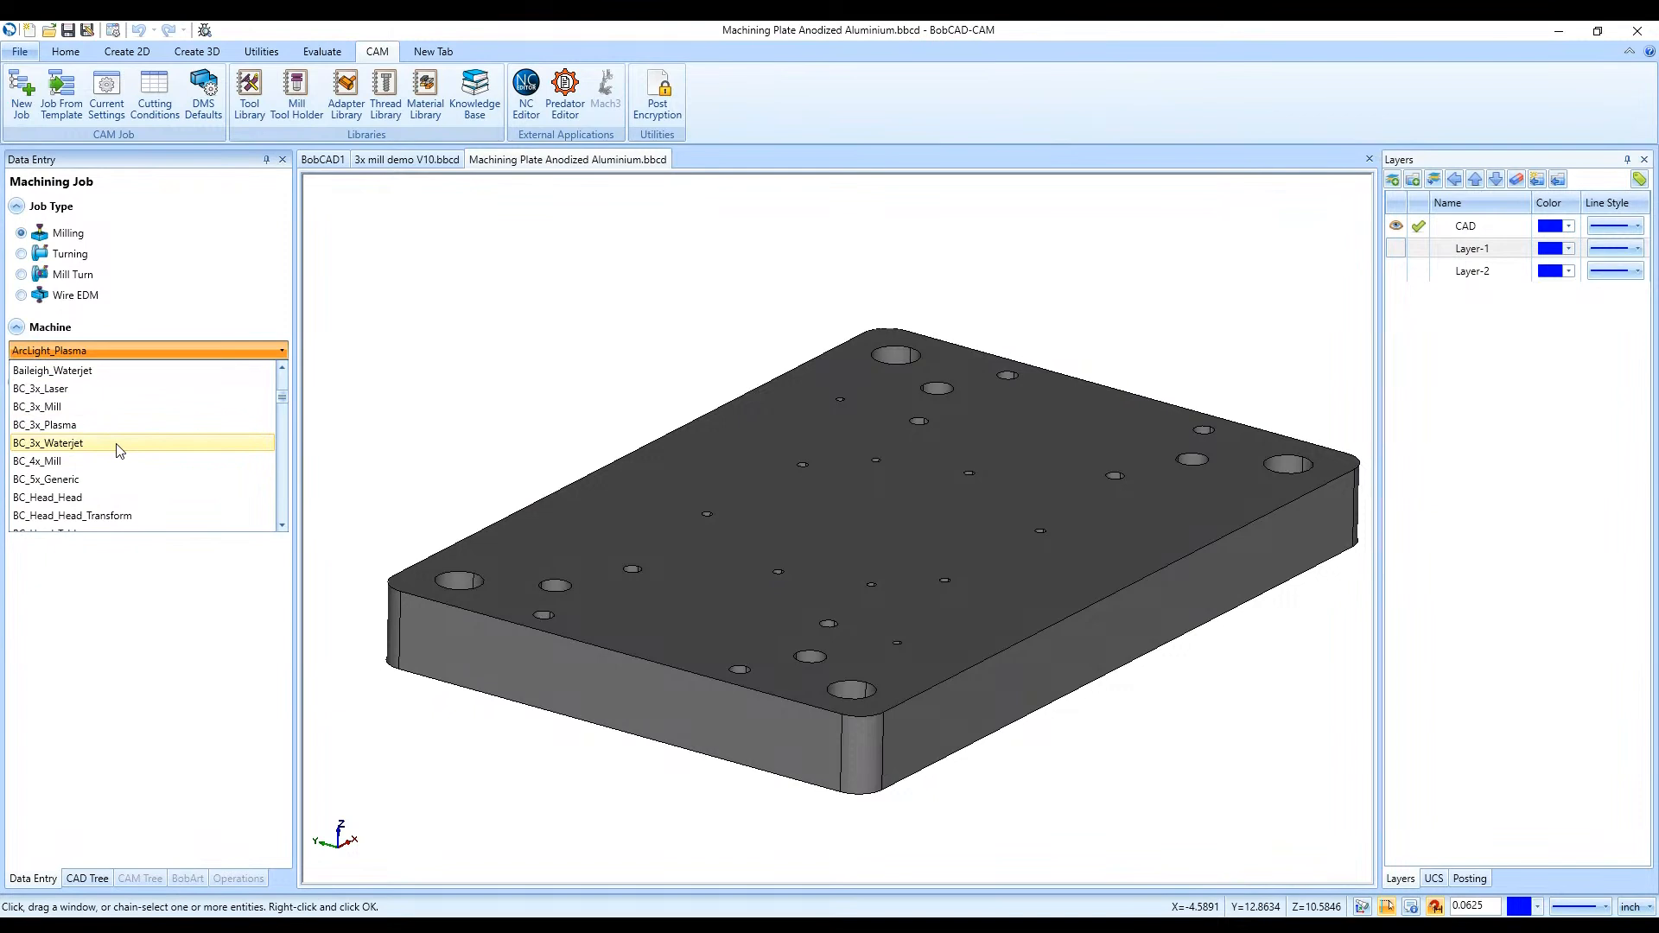
left_click(31, 425)
left_click(69, 352)
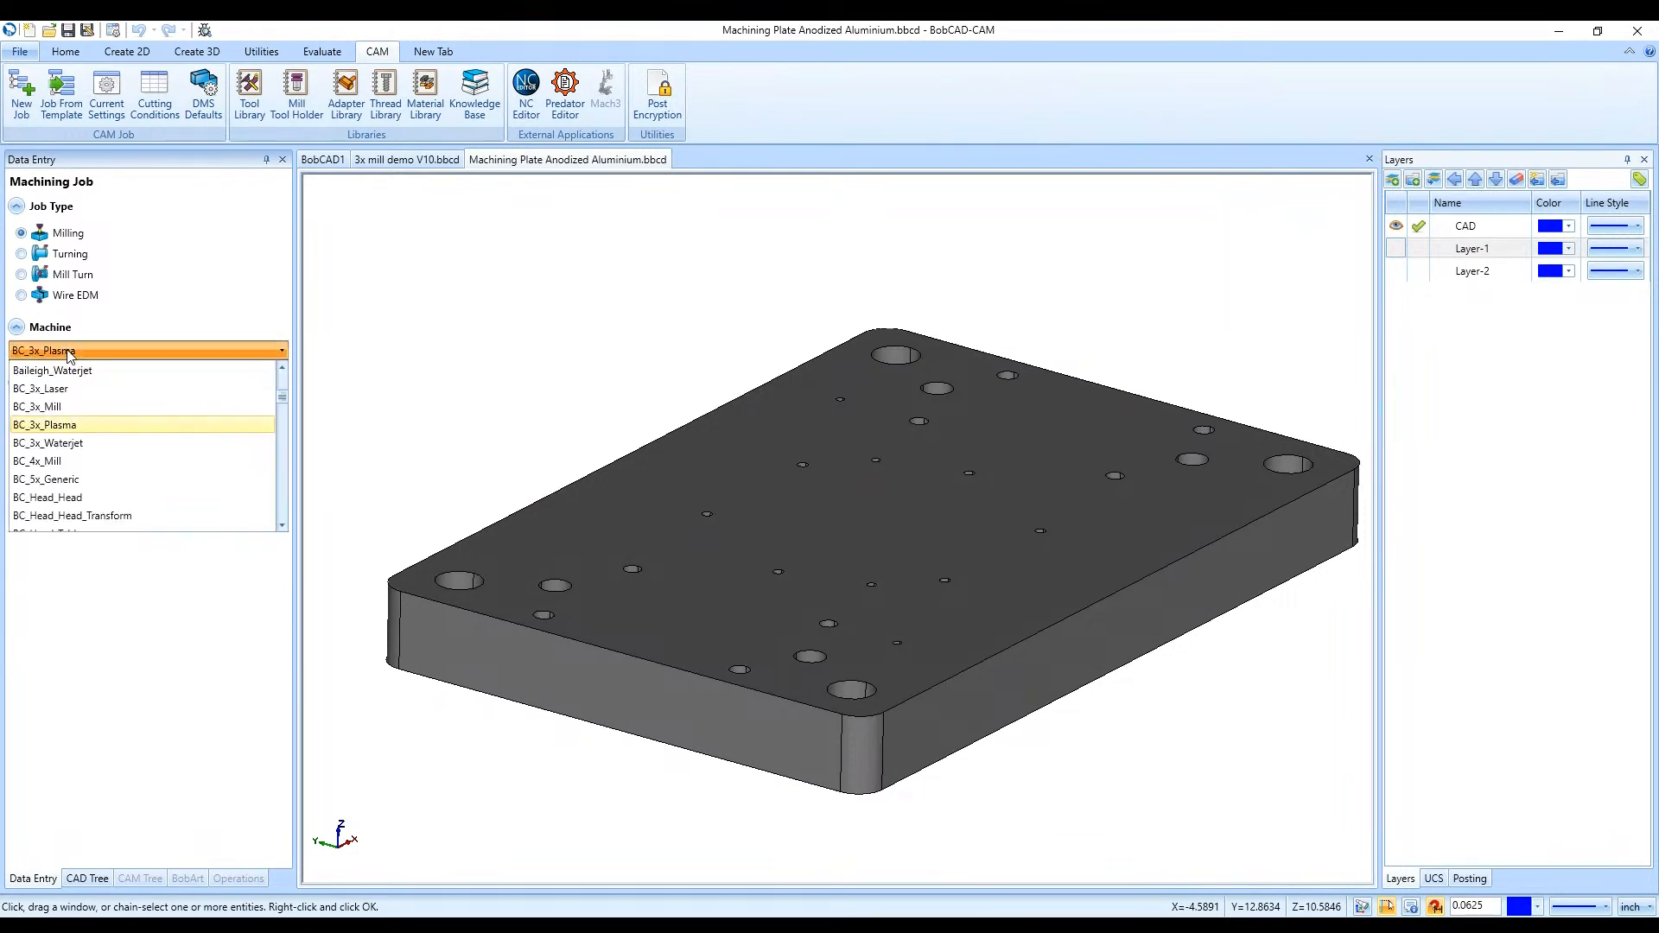
left_click(50, 406)
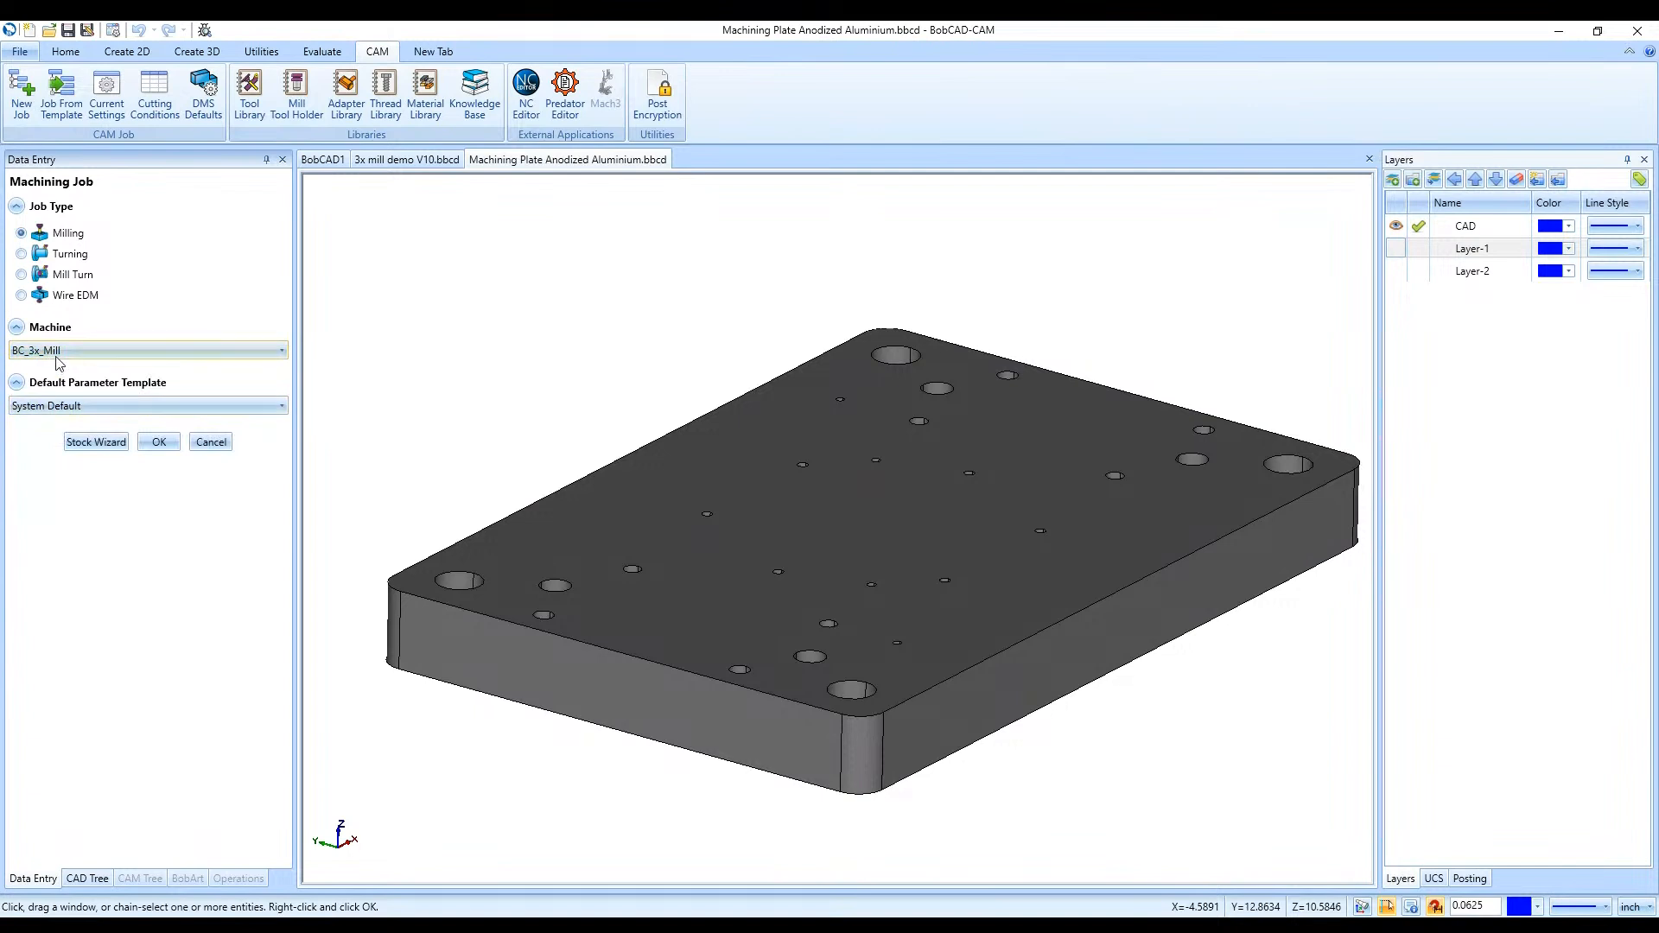
left_click(86, 446)
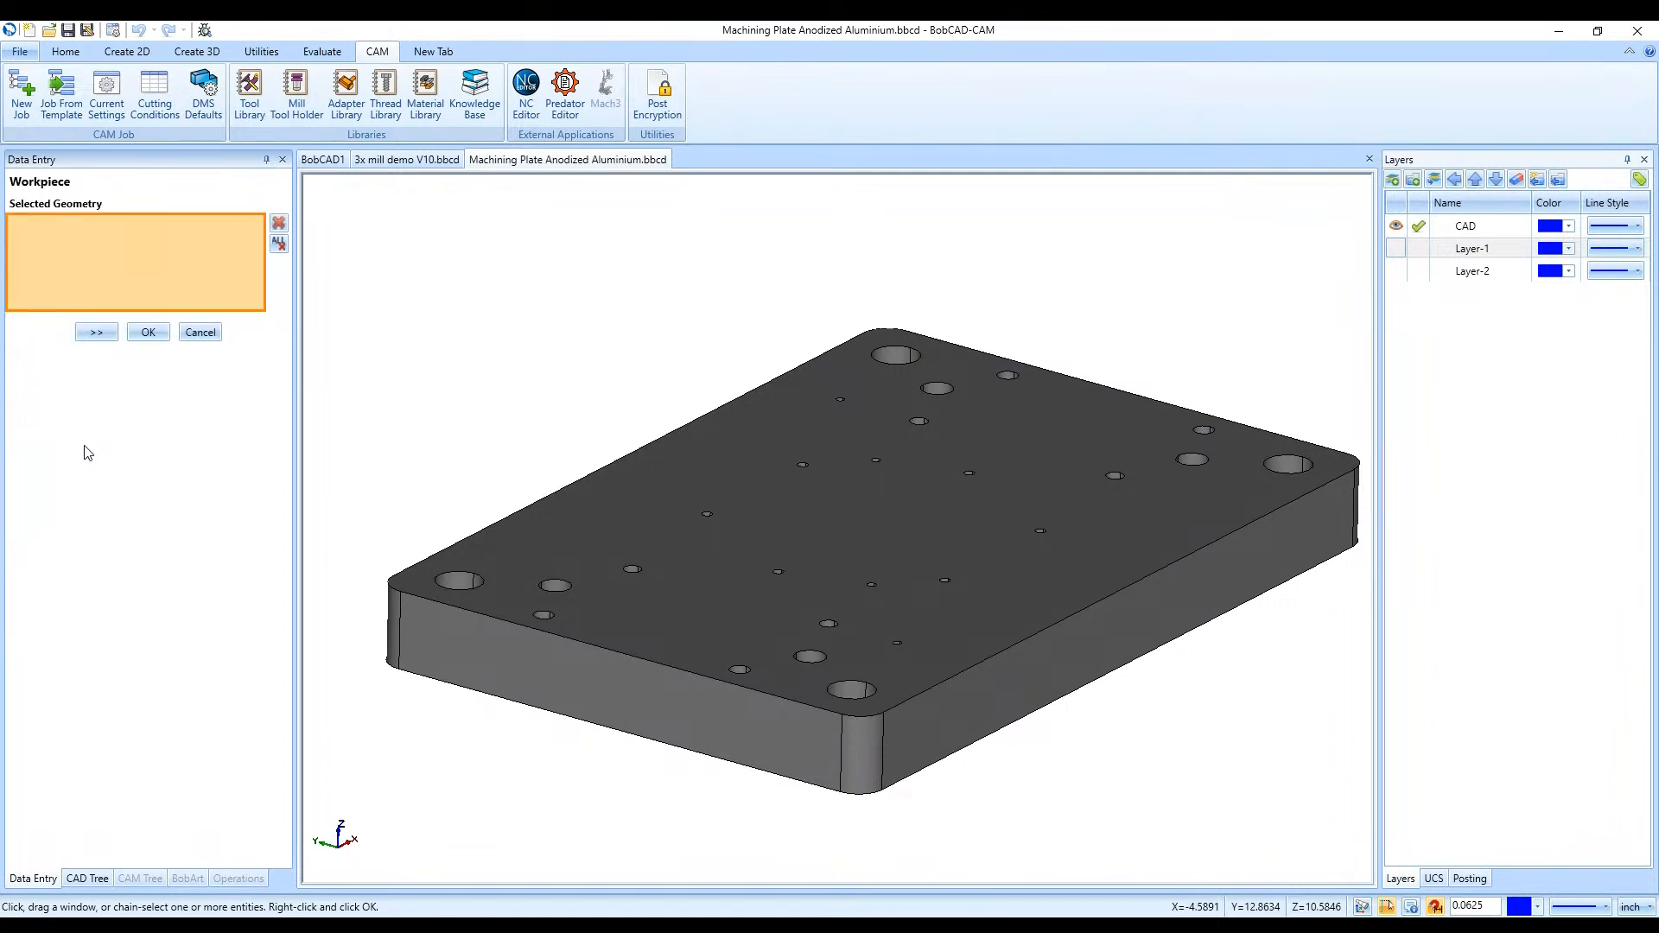
Assign the plate solid as the workpiece and continue to the stock definition
left_click(784, 591)
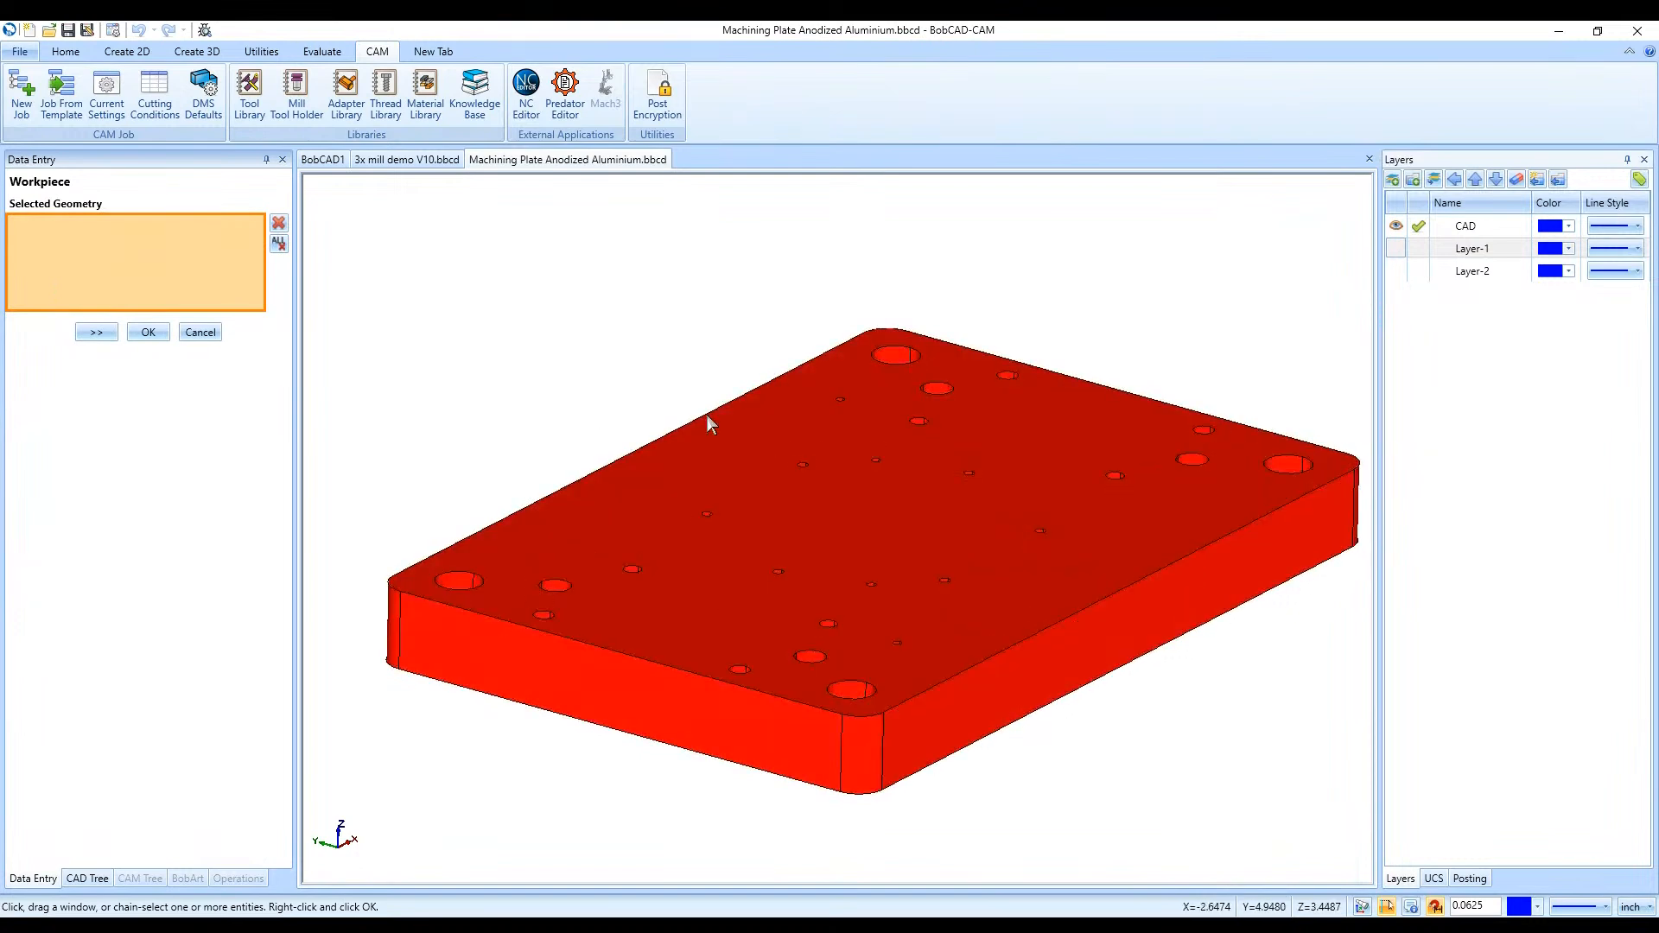
left_click(72, 218)
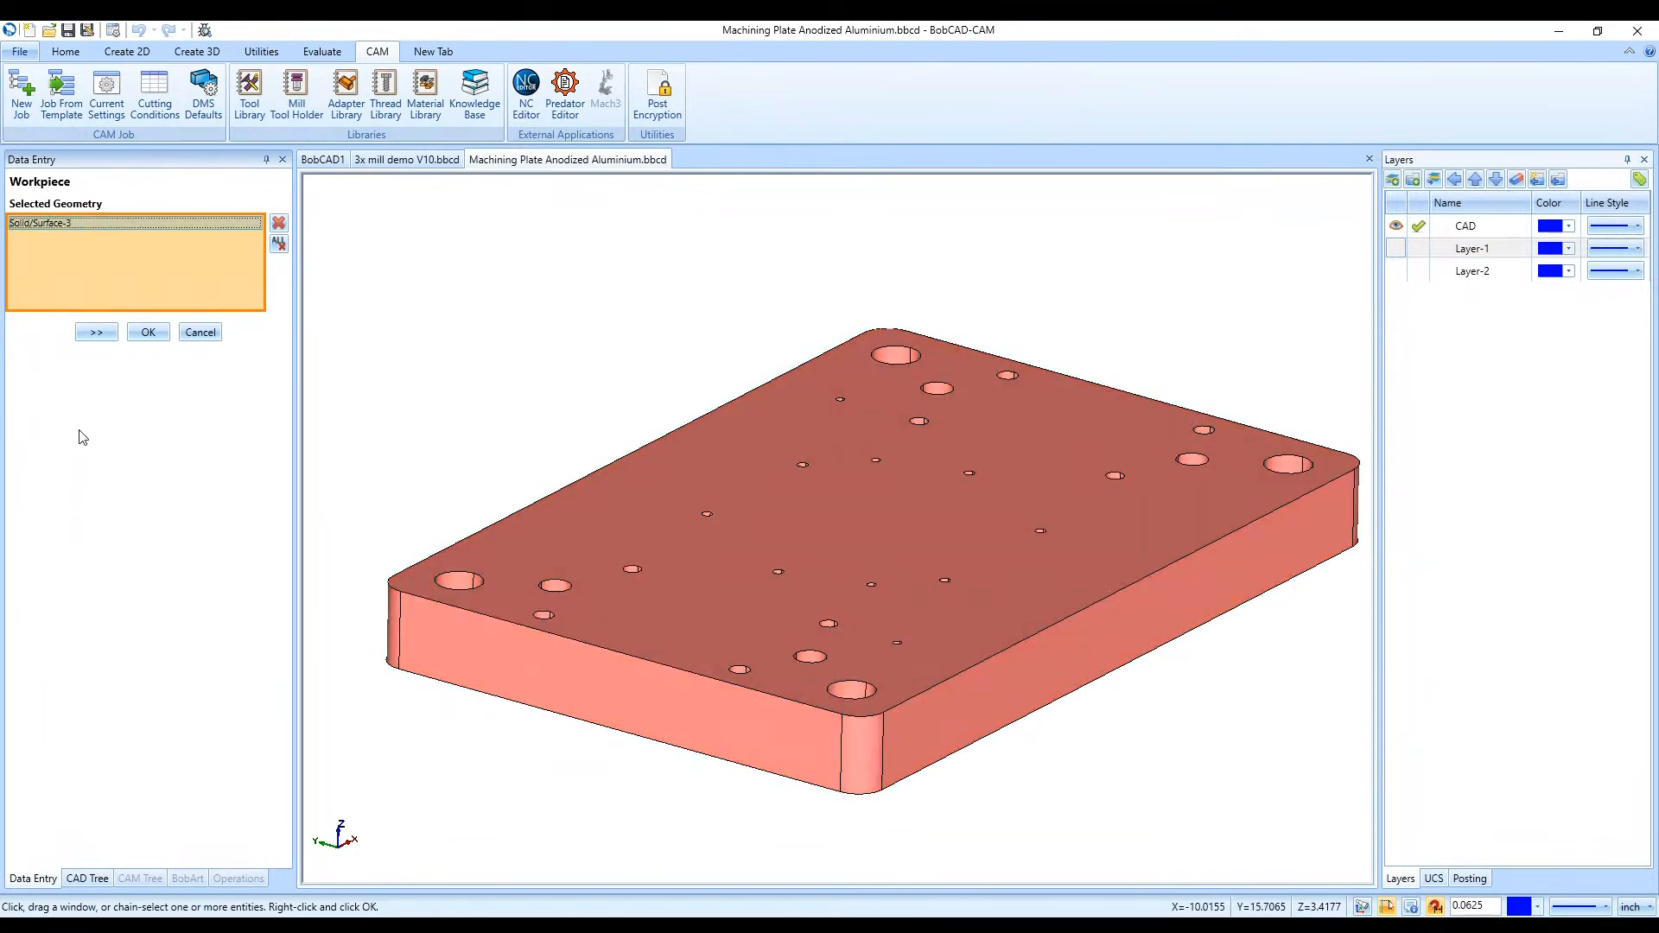
left_click(96, 331)
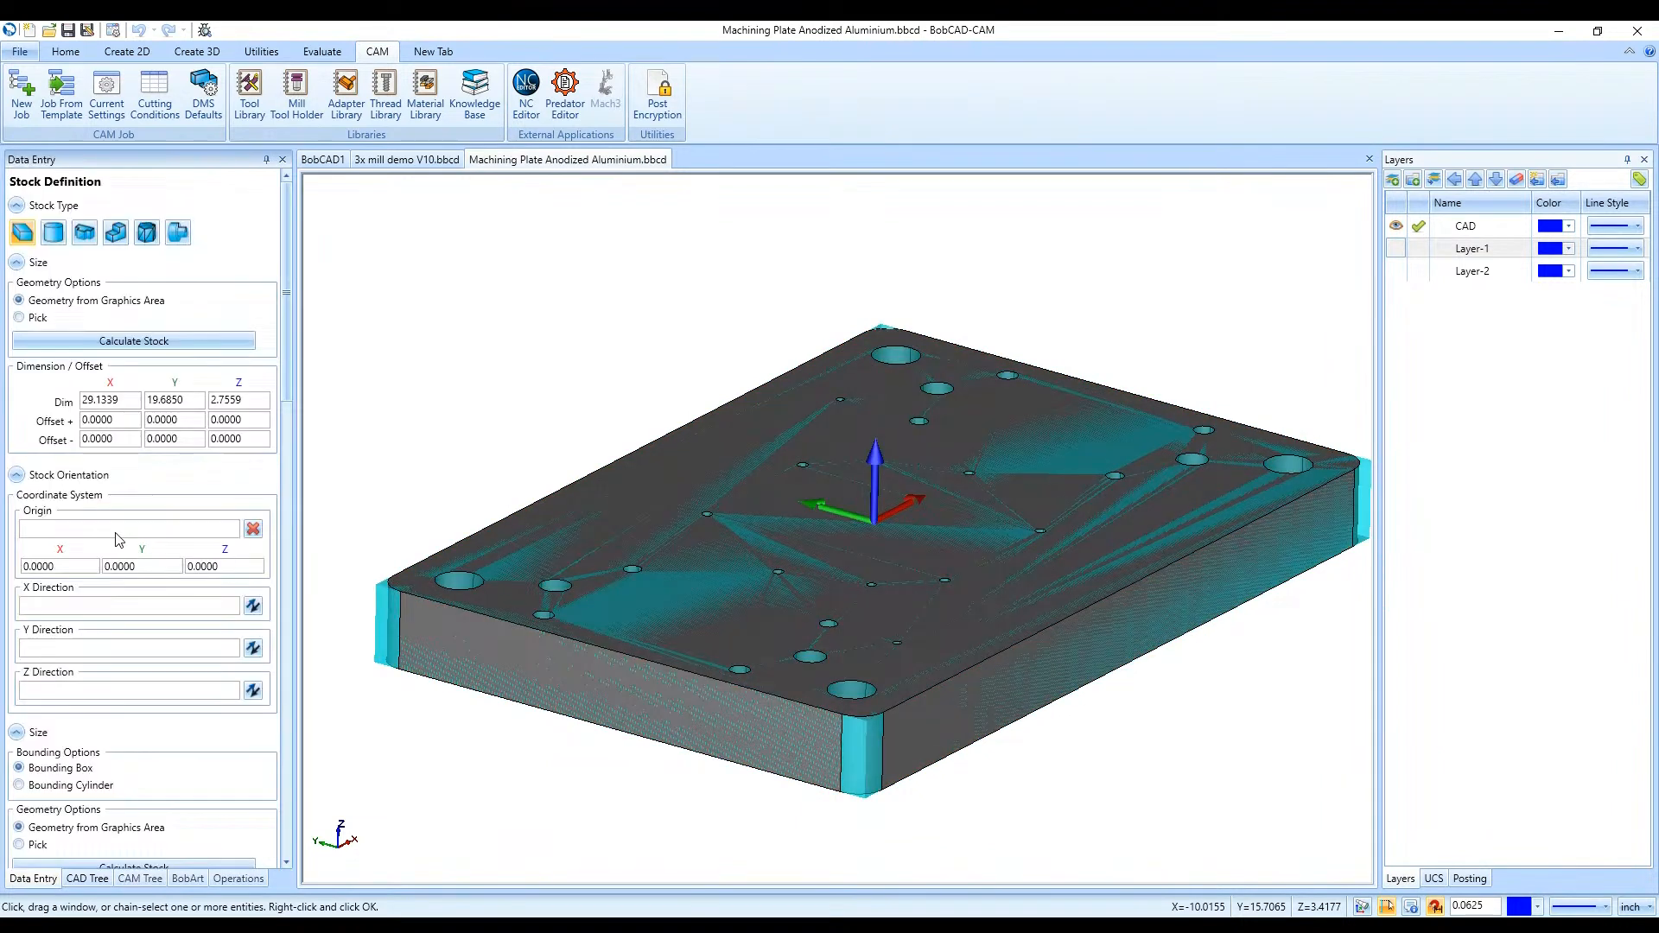
Try cylindrical stock around the plate, calculated first with Bounding Box and again with Bounding Cylinder
scroll(495, 515, "down", 3)
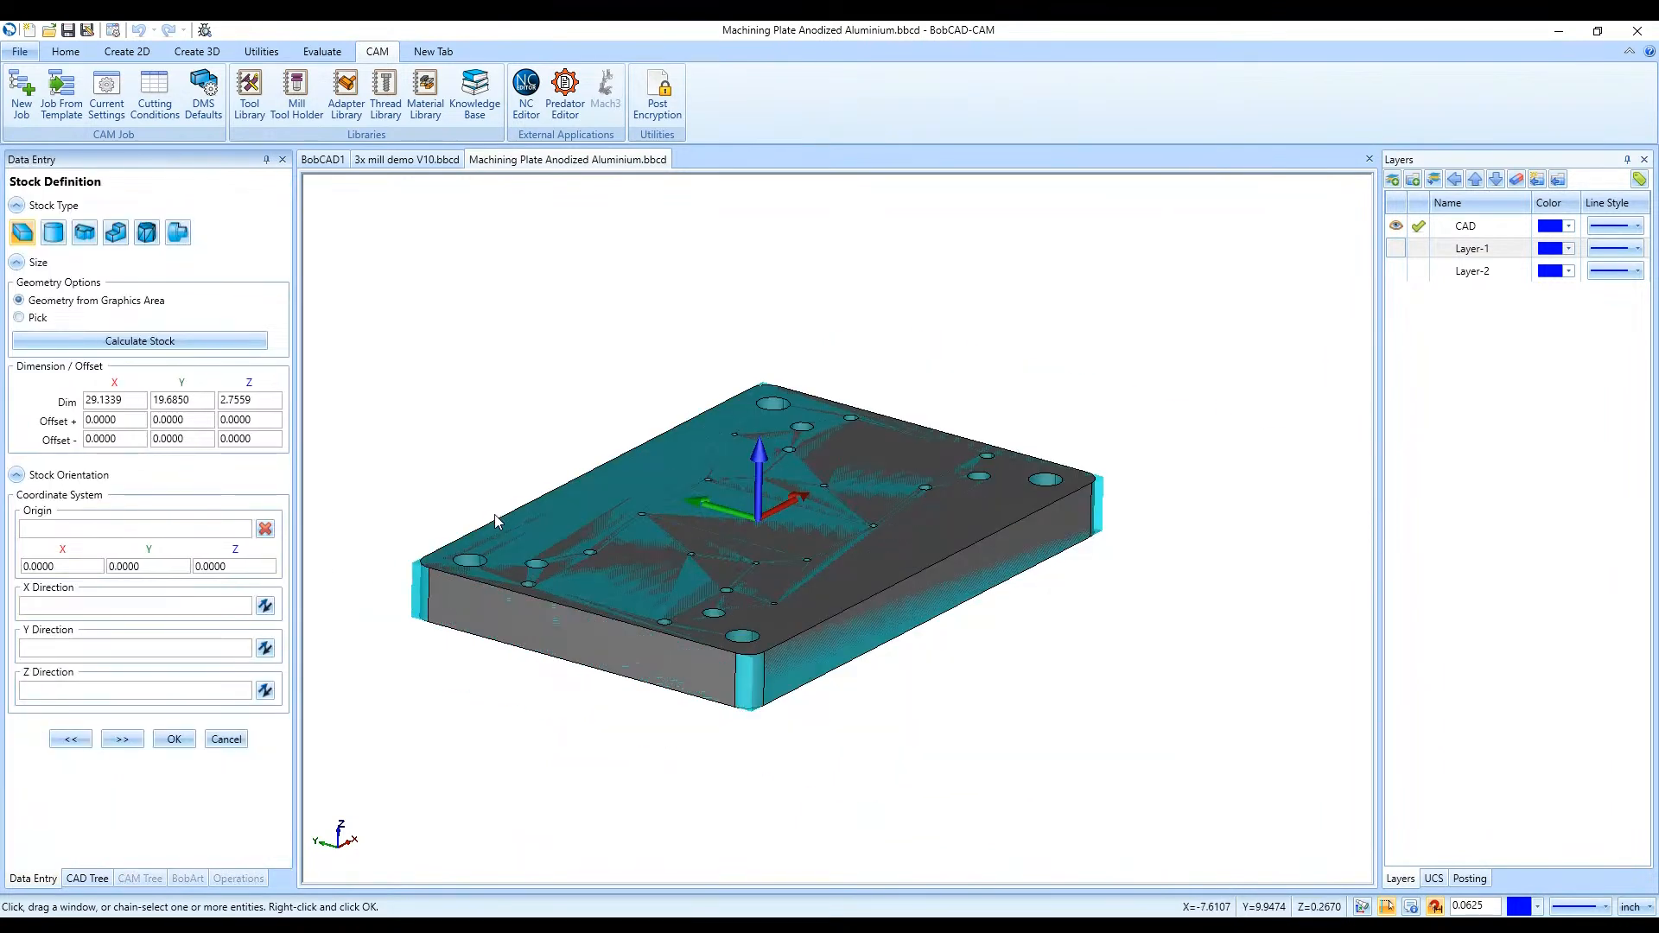
middle_click_drag(706, 585, 692, 575)
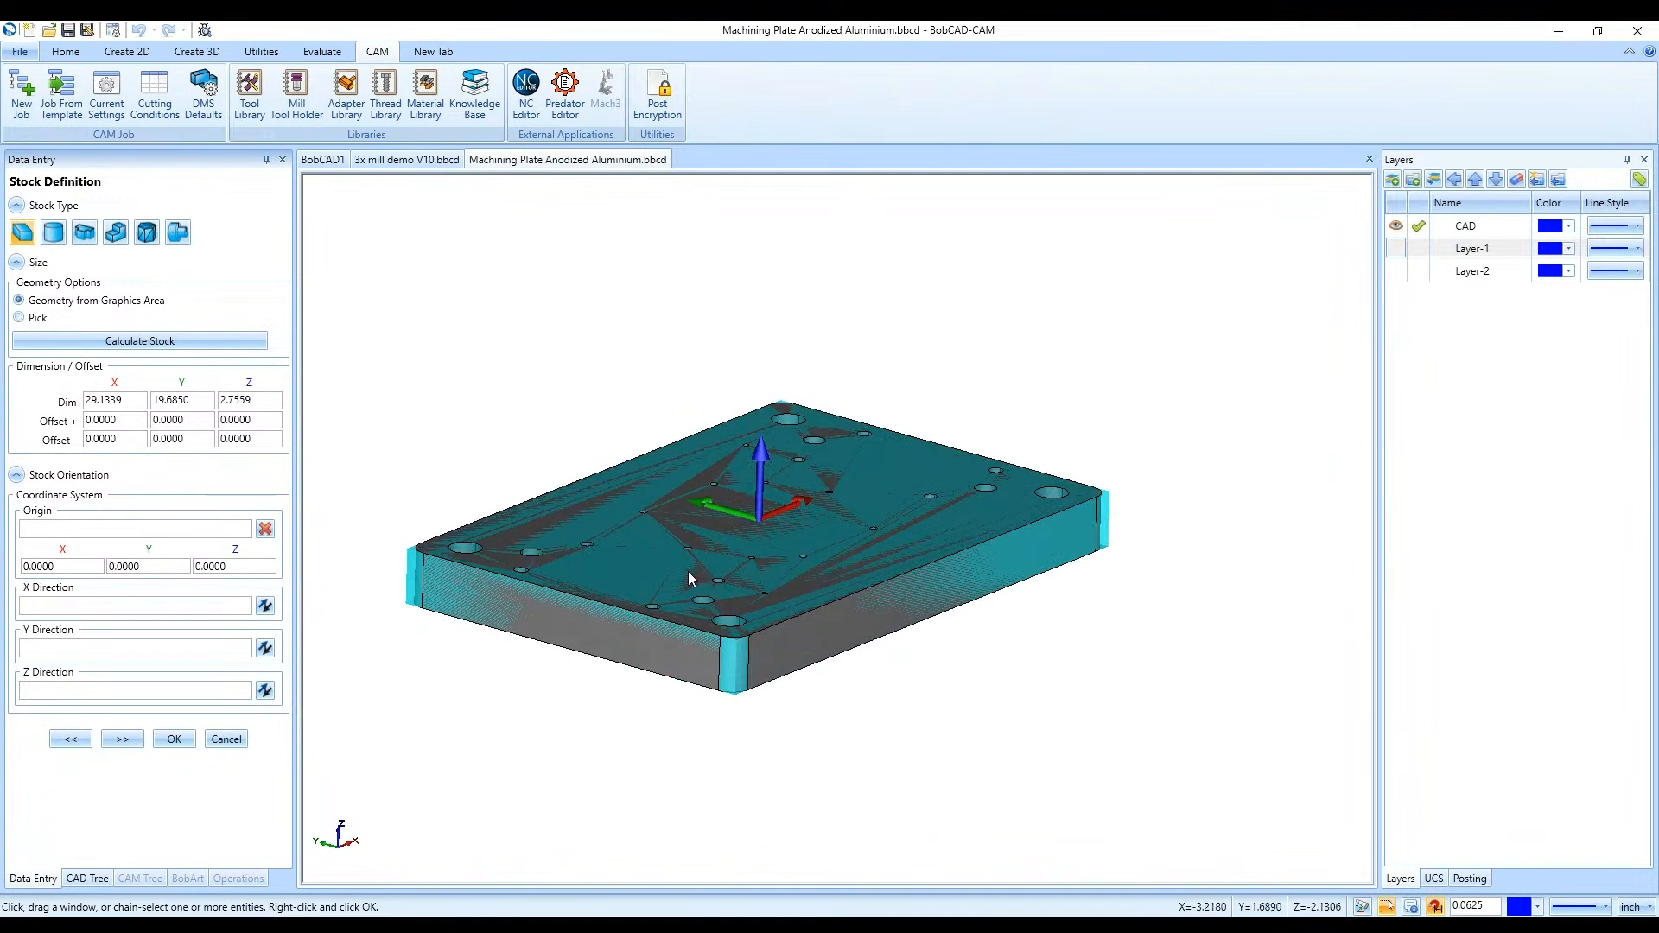
left_click(52, 235)
left_click(95, 397)
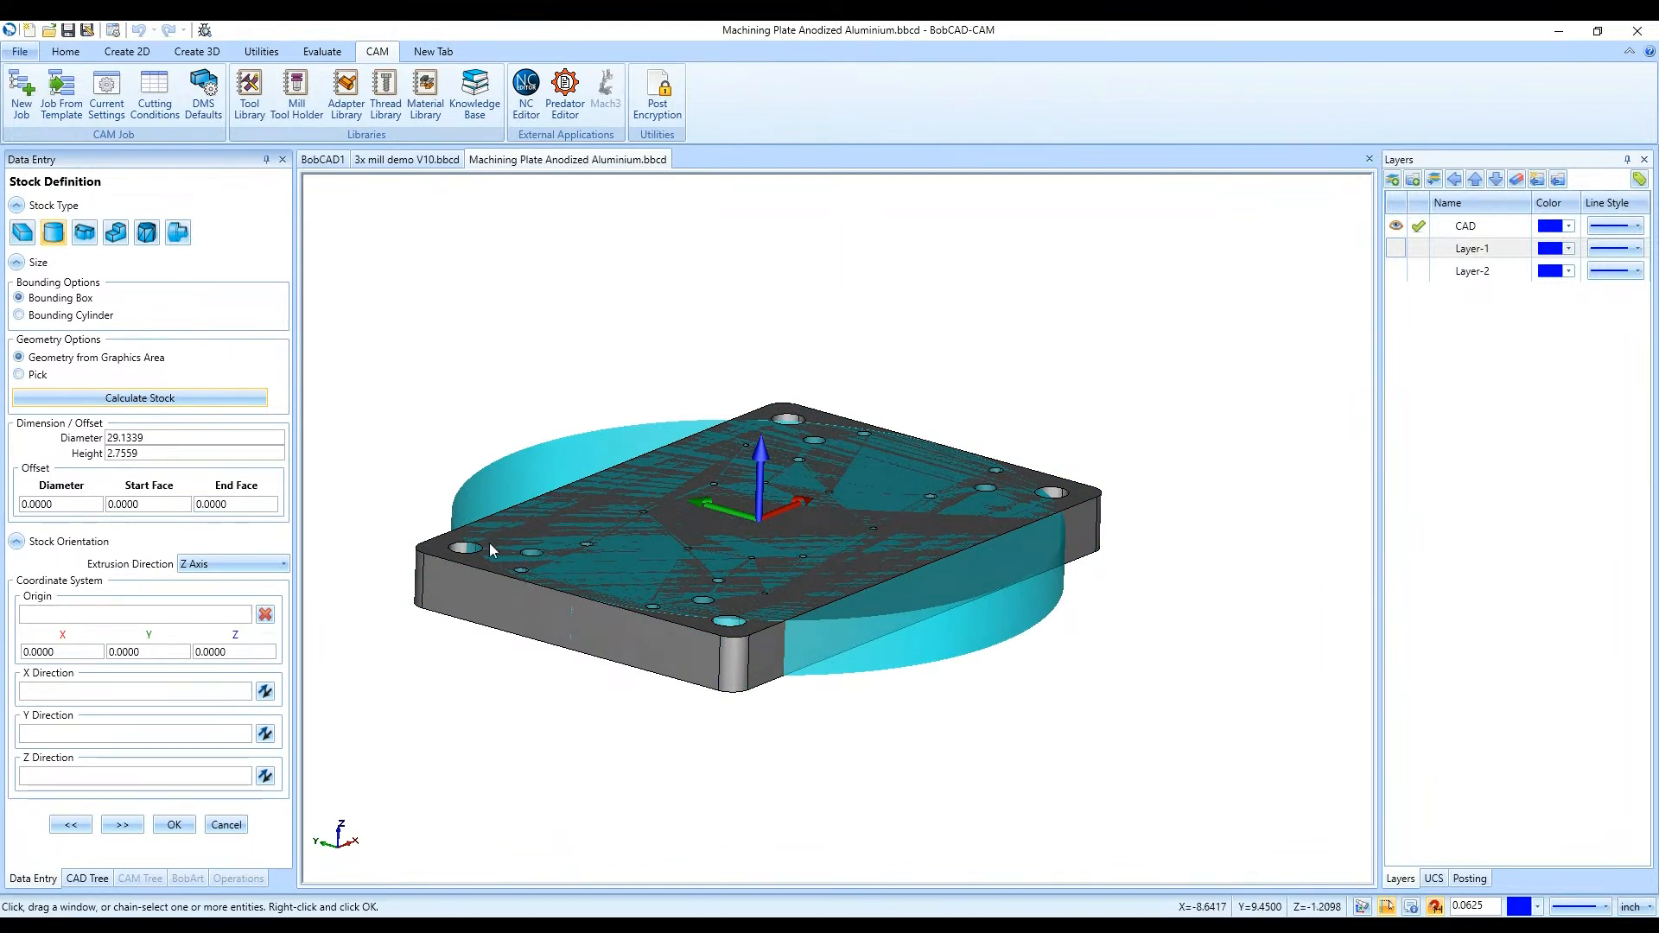
left_click(65, 315)
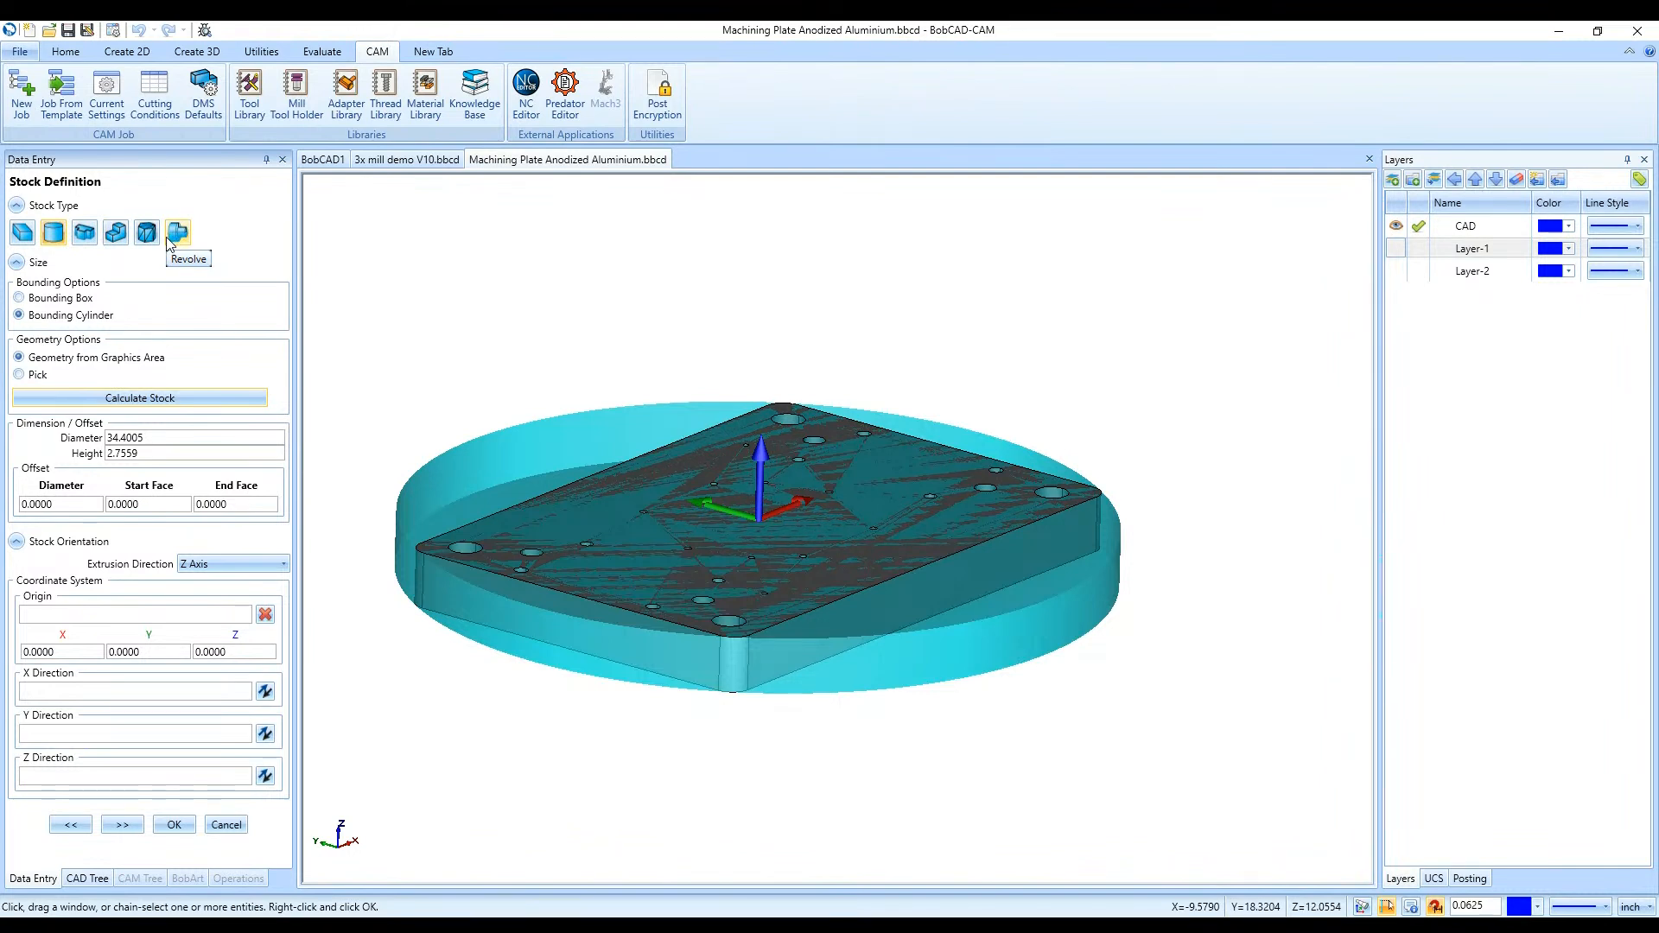
Define the stock as a rectangle calculated from the geometry in the graphics area and continue to the machine setup
left_click(22, 233)
left_click(76, 343)
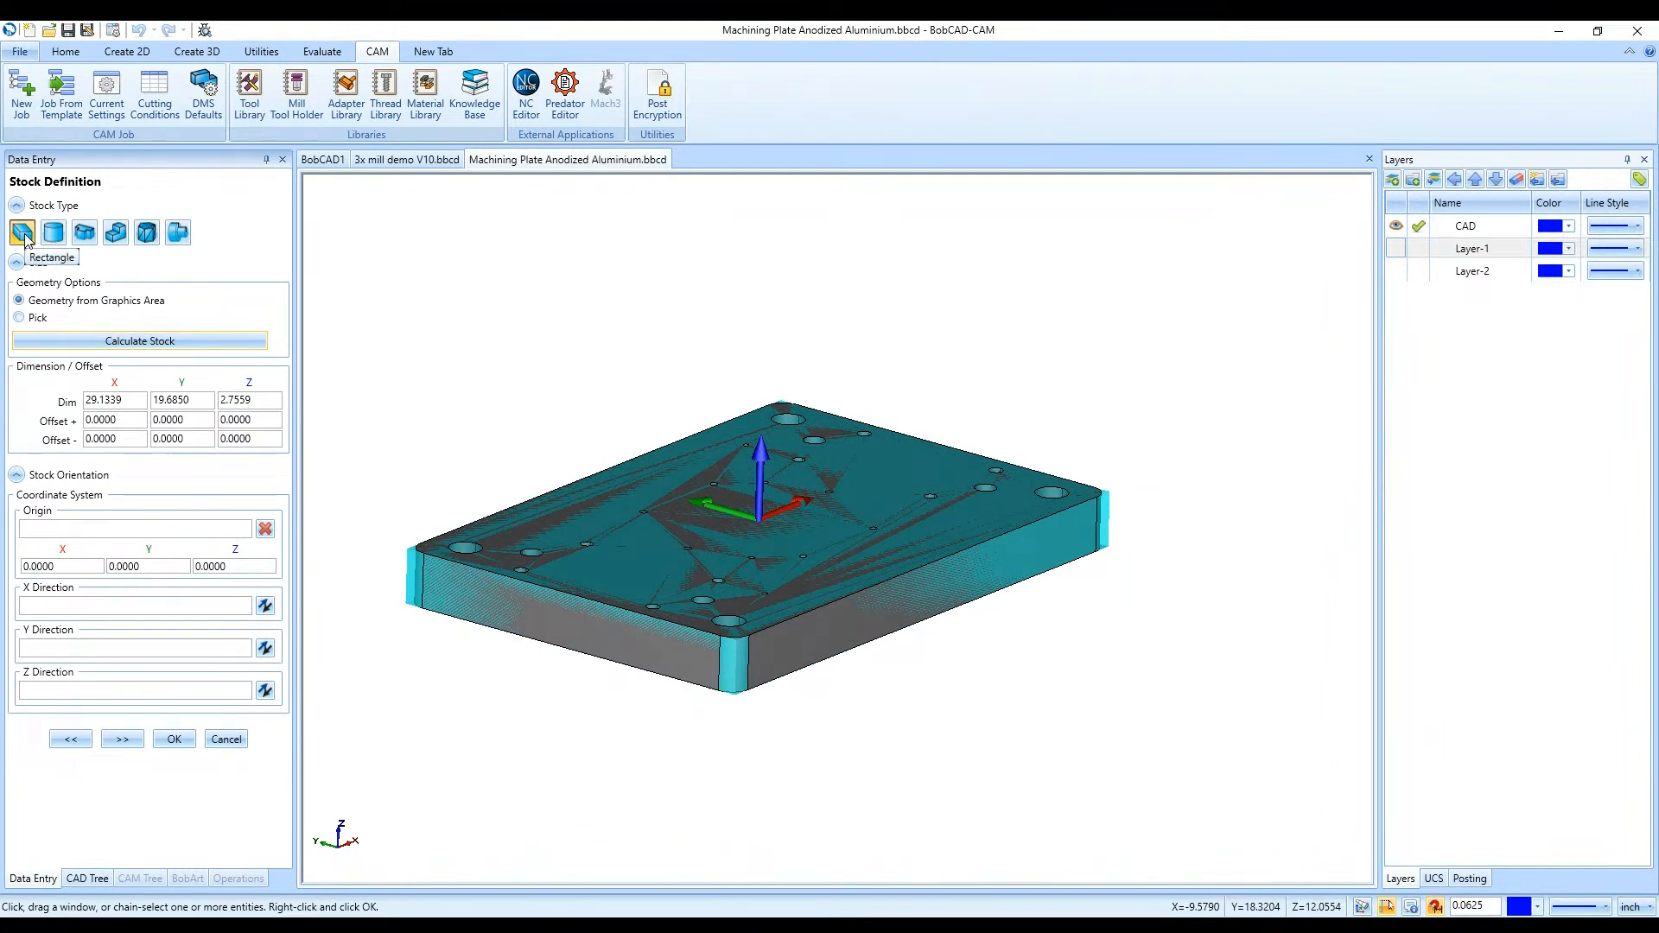
left_click(130, 344)
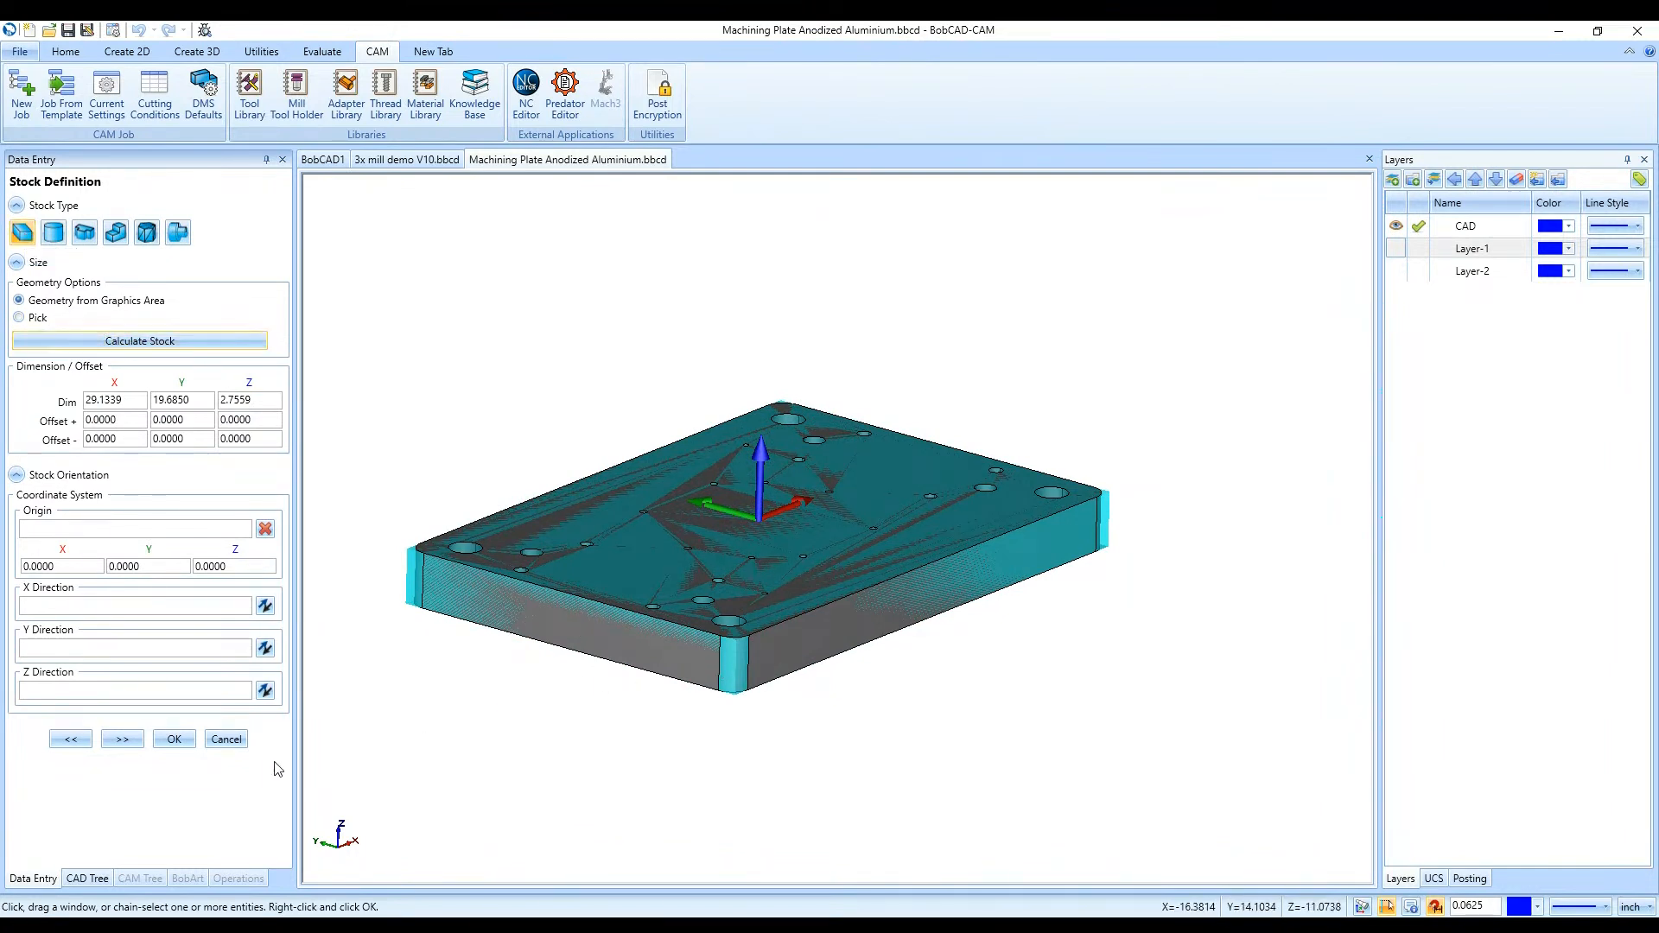
left_click(122, 740)
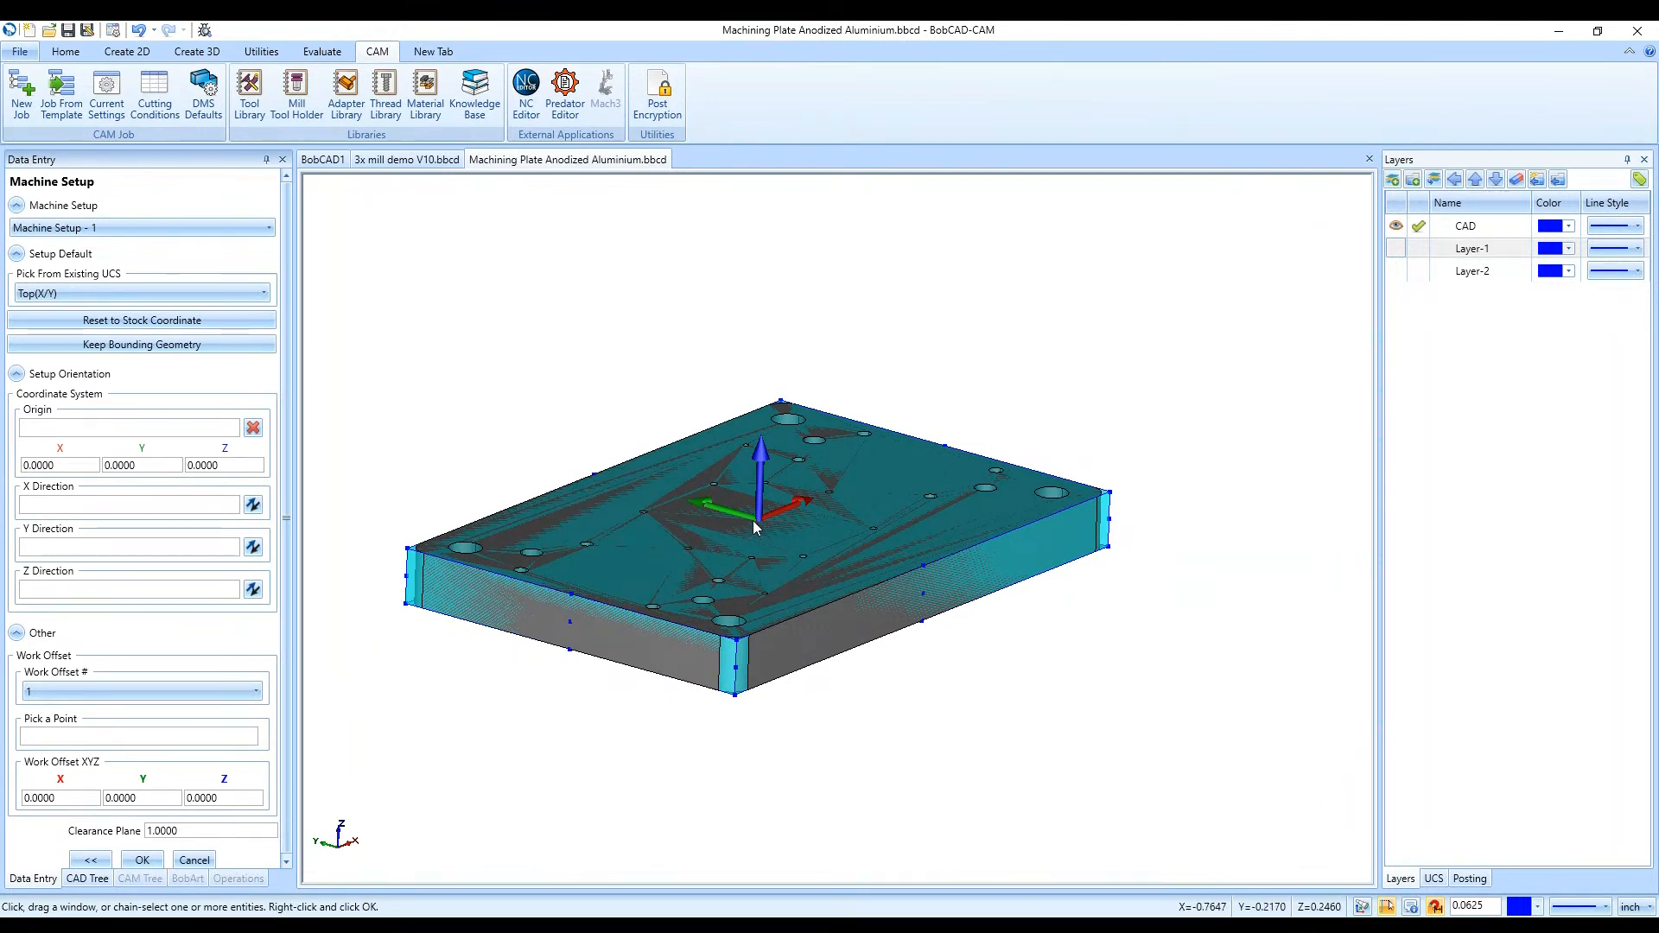
Place the Machine Setup - 1 origin on the stock's top corner at X -14.5669, Y -9.8425 and finish the job setup
scroll(754, 520, "up", 5)
scroll(765, 522, "down", 5)
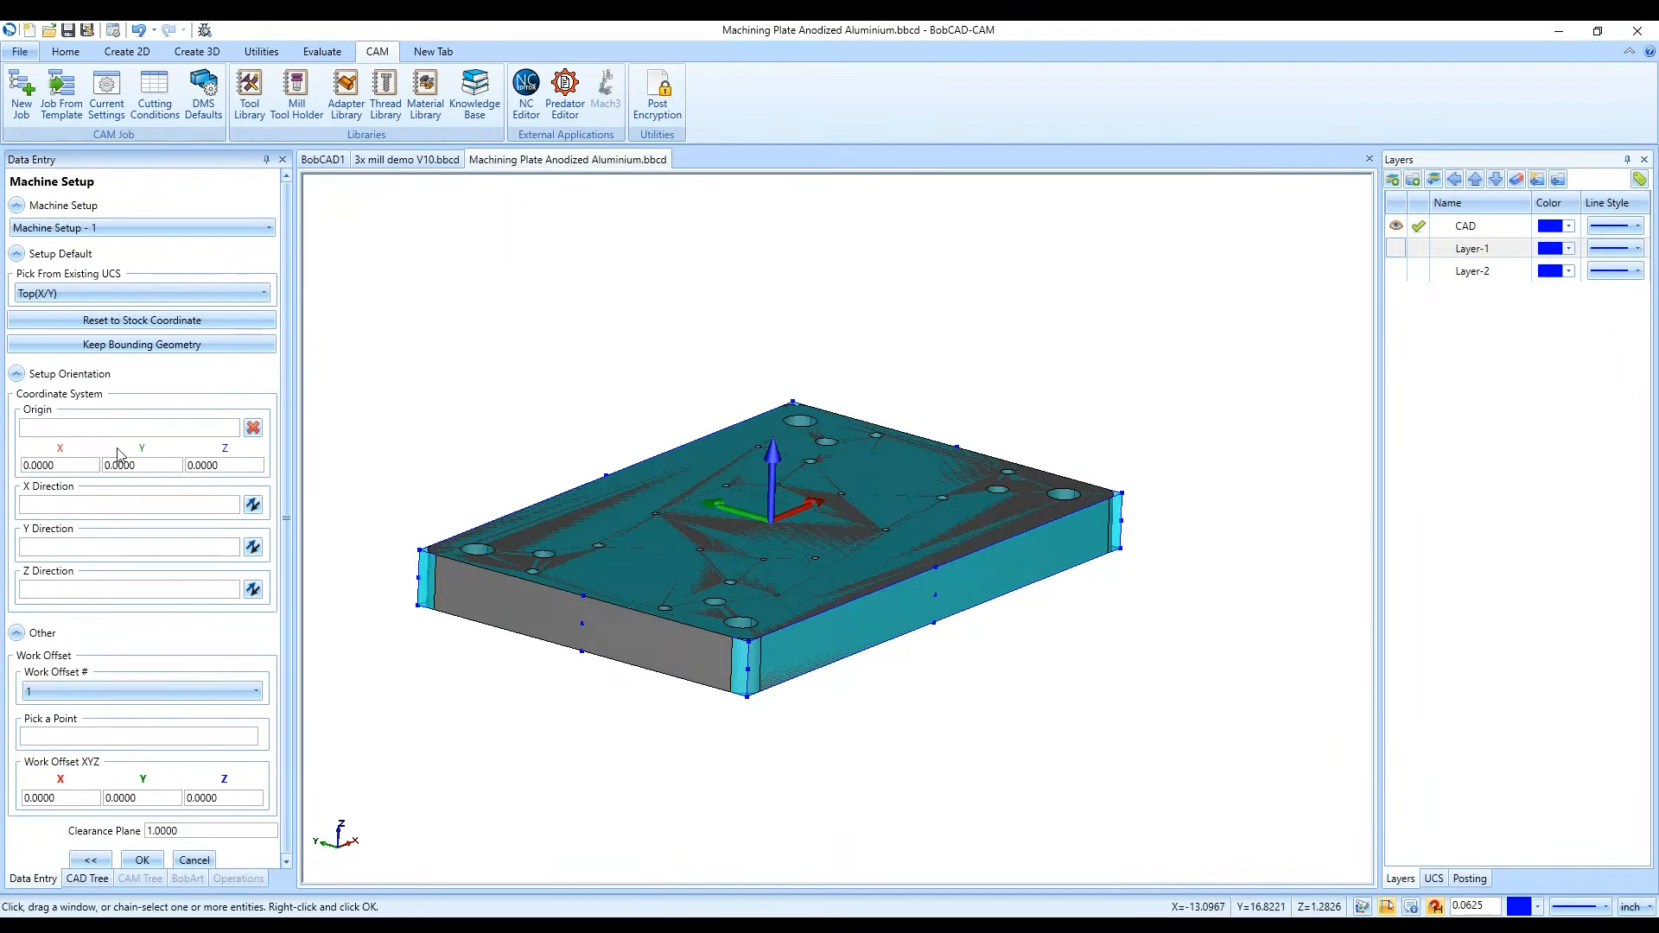
left_click(46, 429)
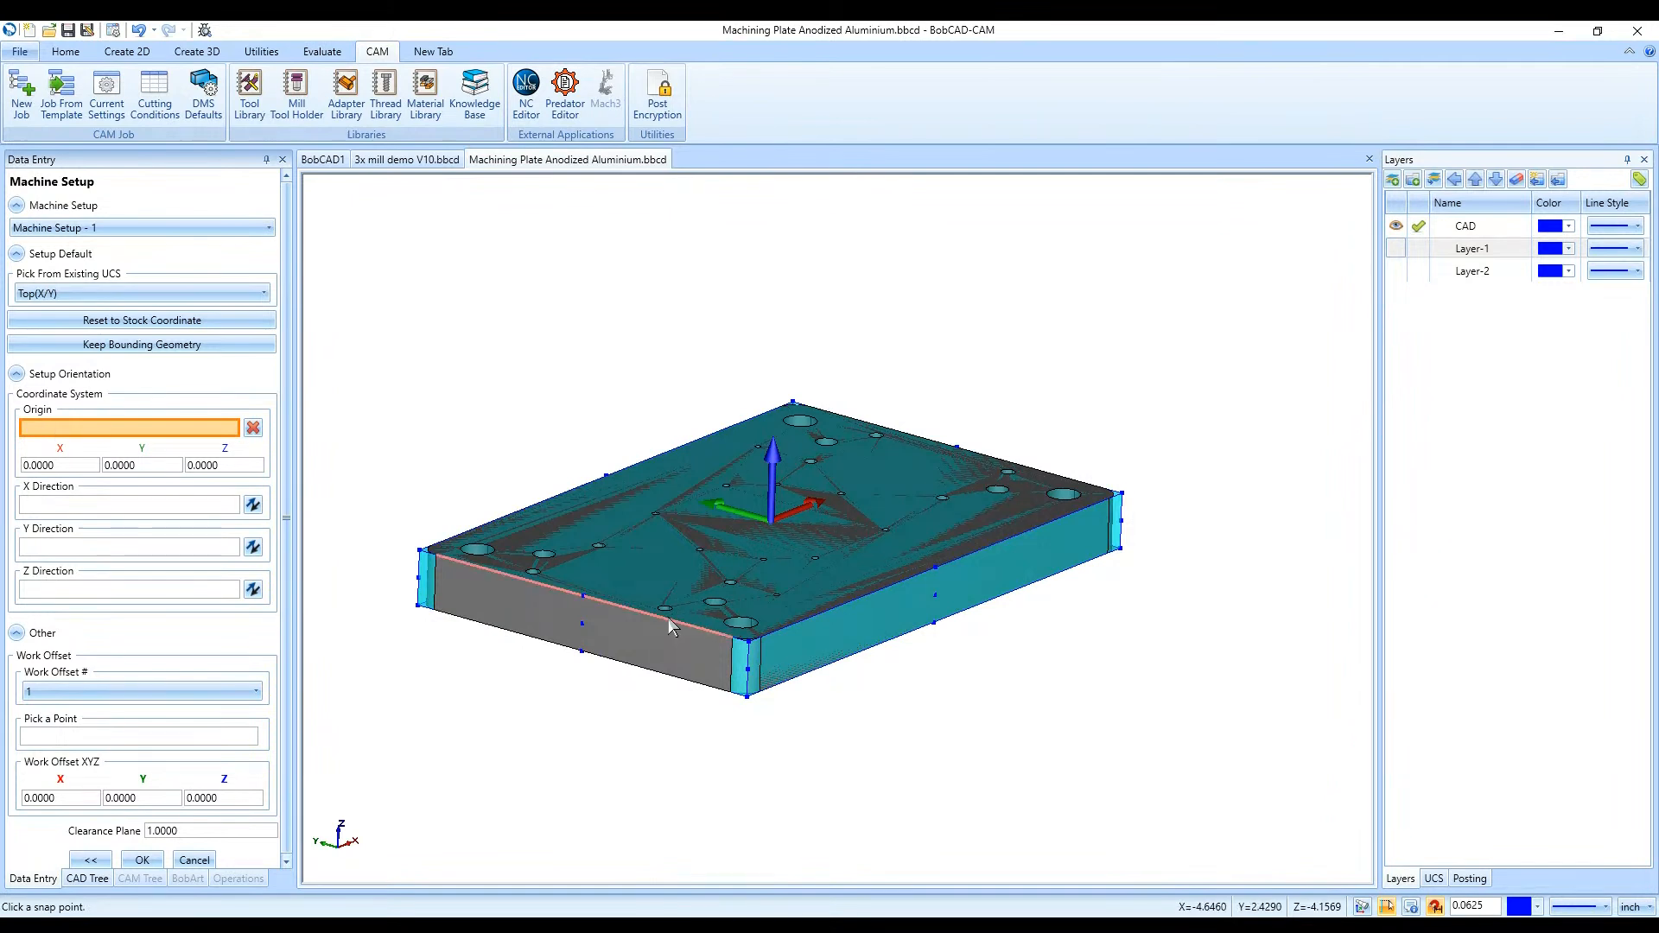
left_click(748, 643)
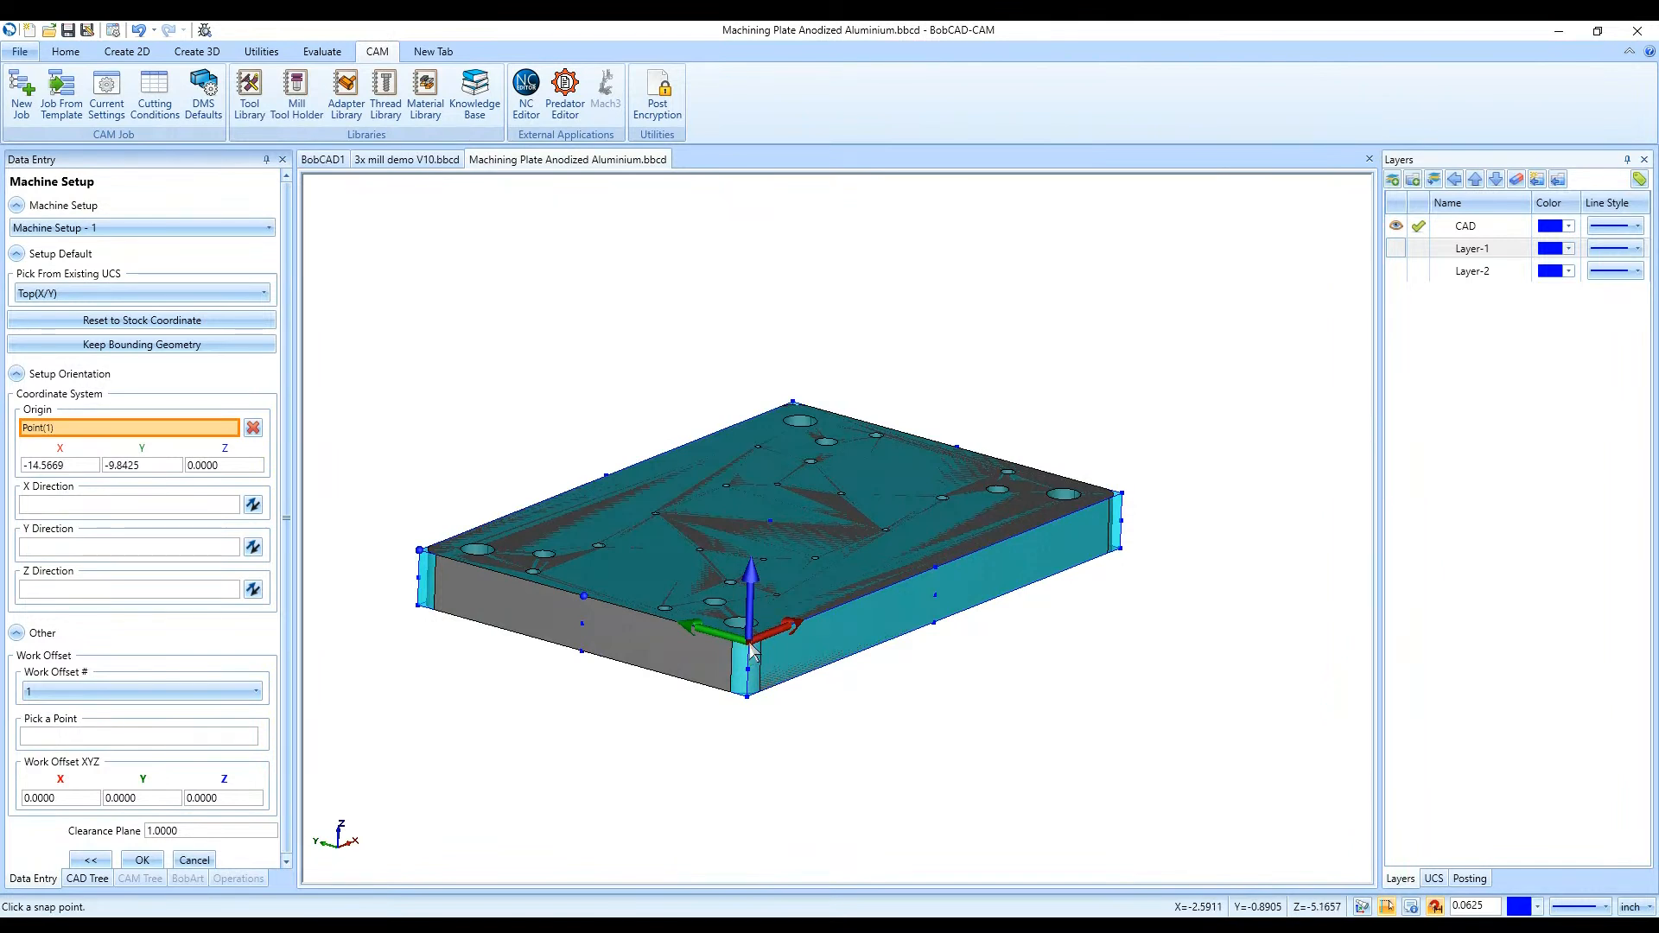
left_click(143, 861)
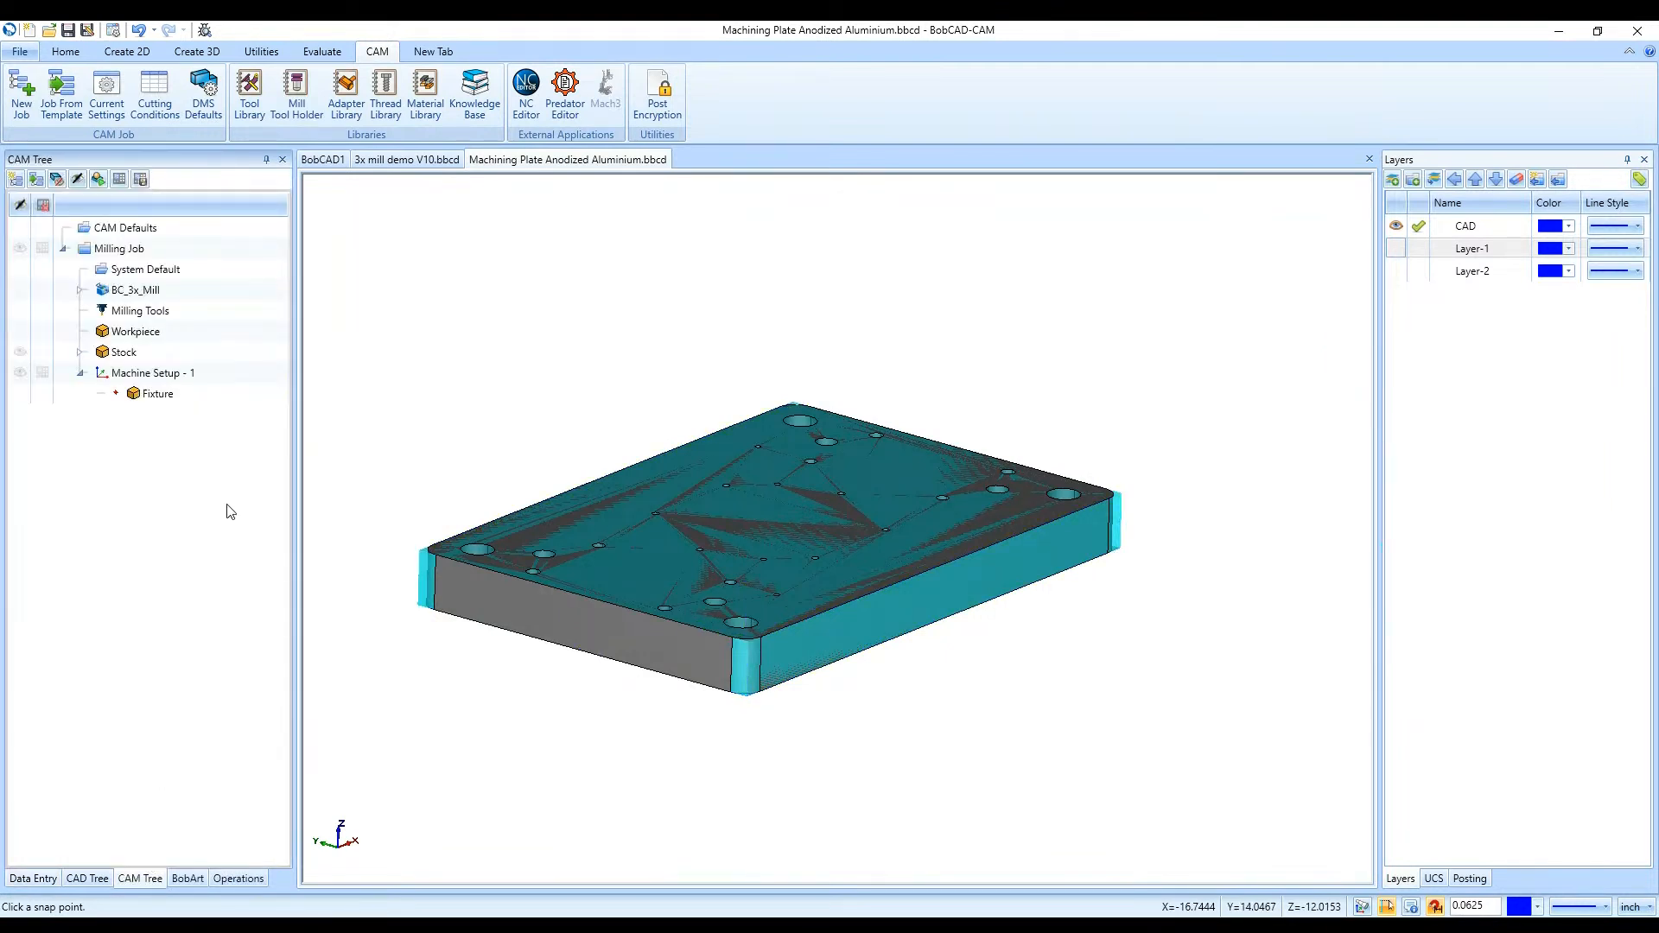
Run Hole Recognition for Machine Setup - 1 on the whole plate solid with the Basic Template
left_click(235, 381)
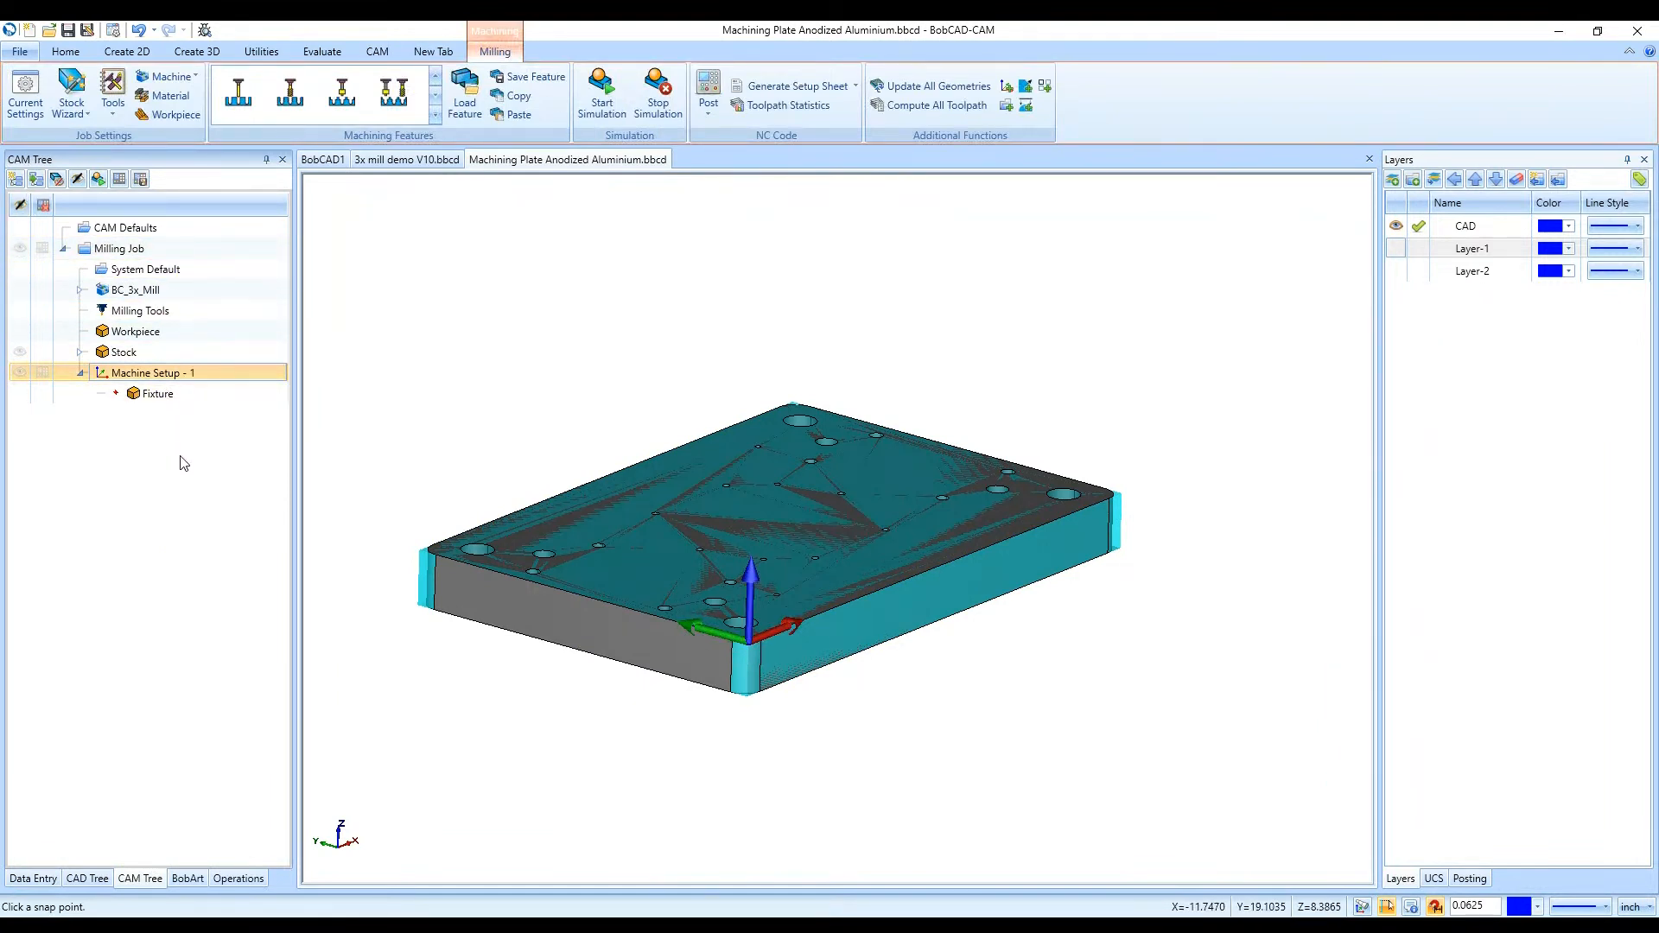
right_click(214, 371)
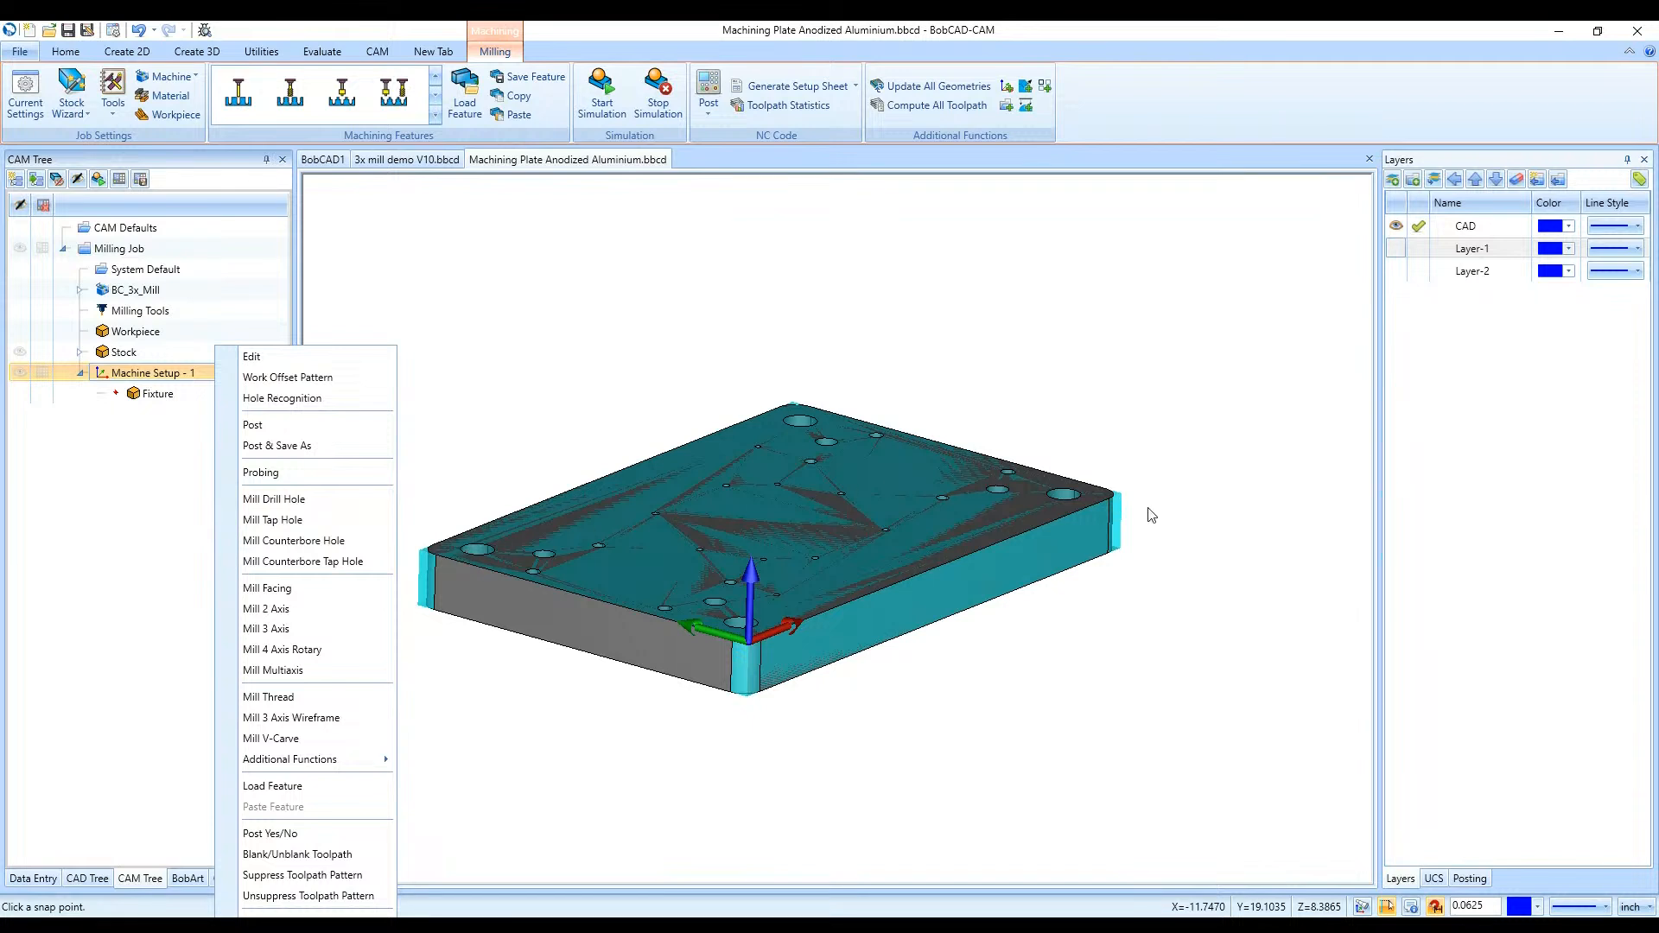
left_click(350, 400)
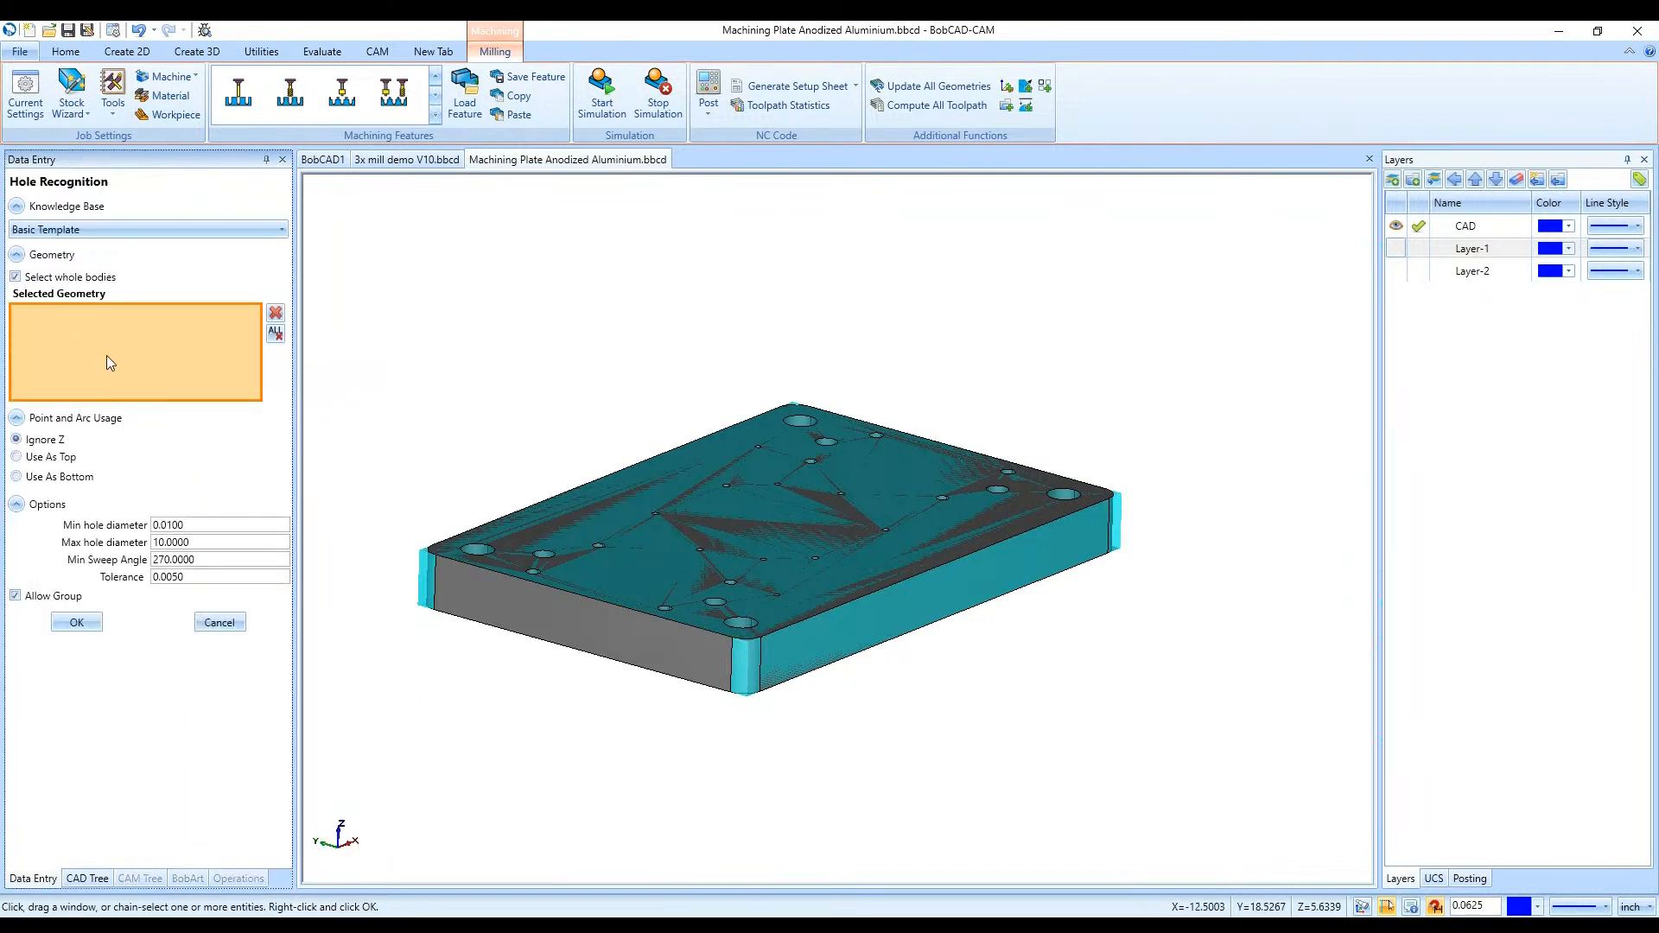
left_click(682, 534)
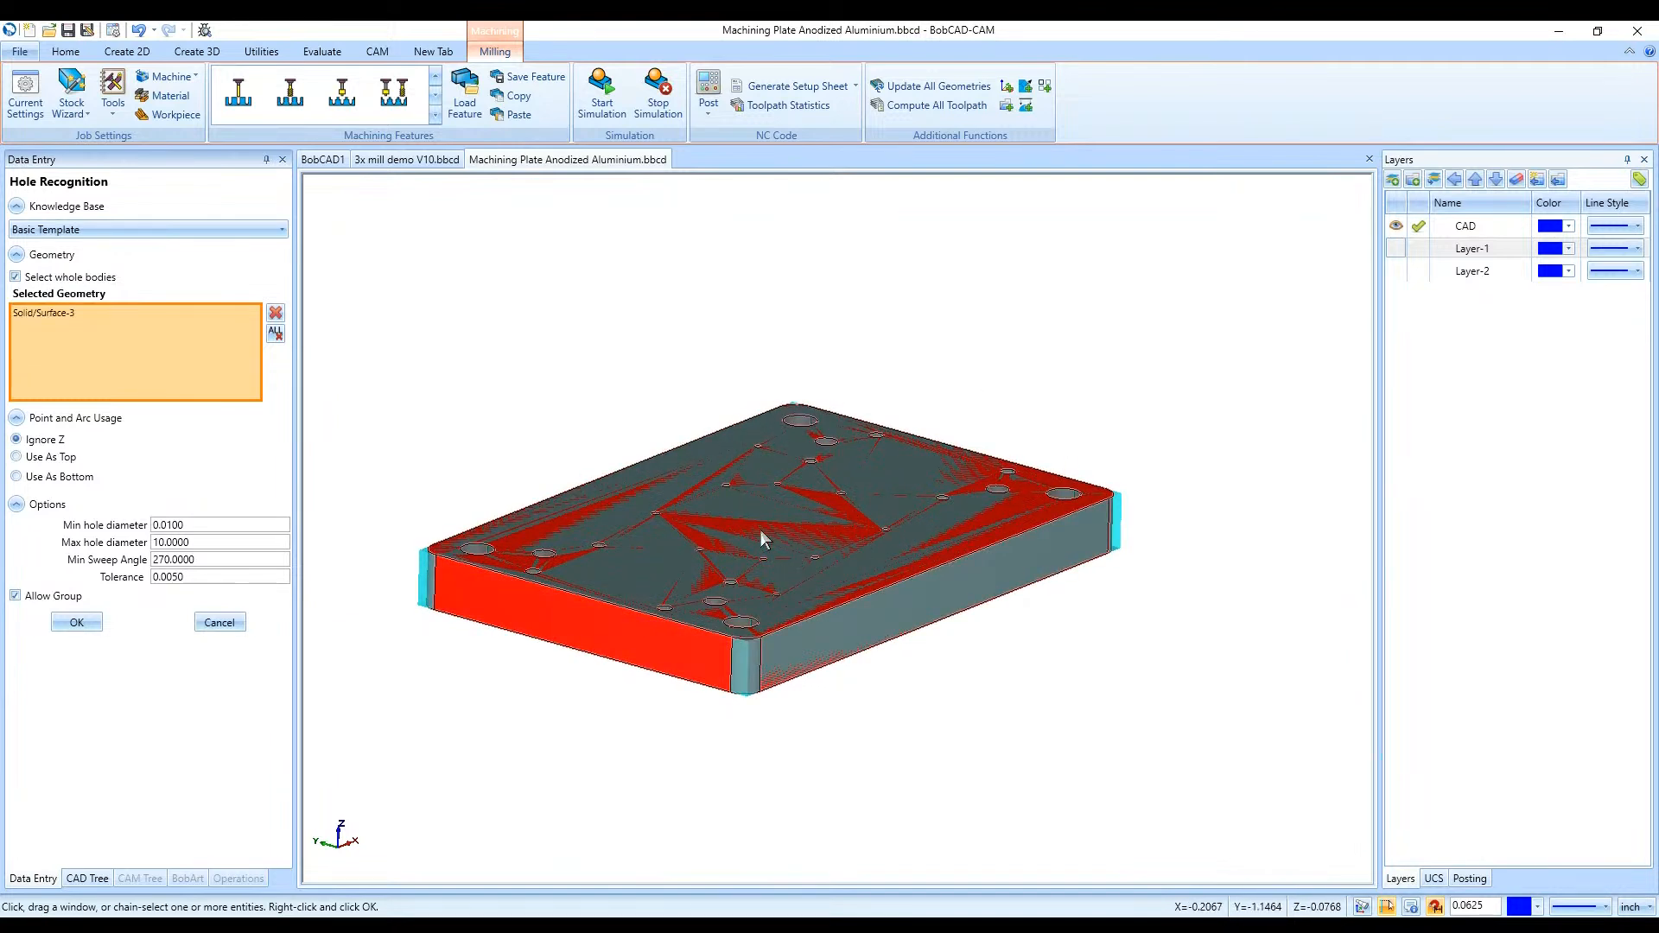
left_click(77, 622)
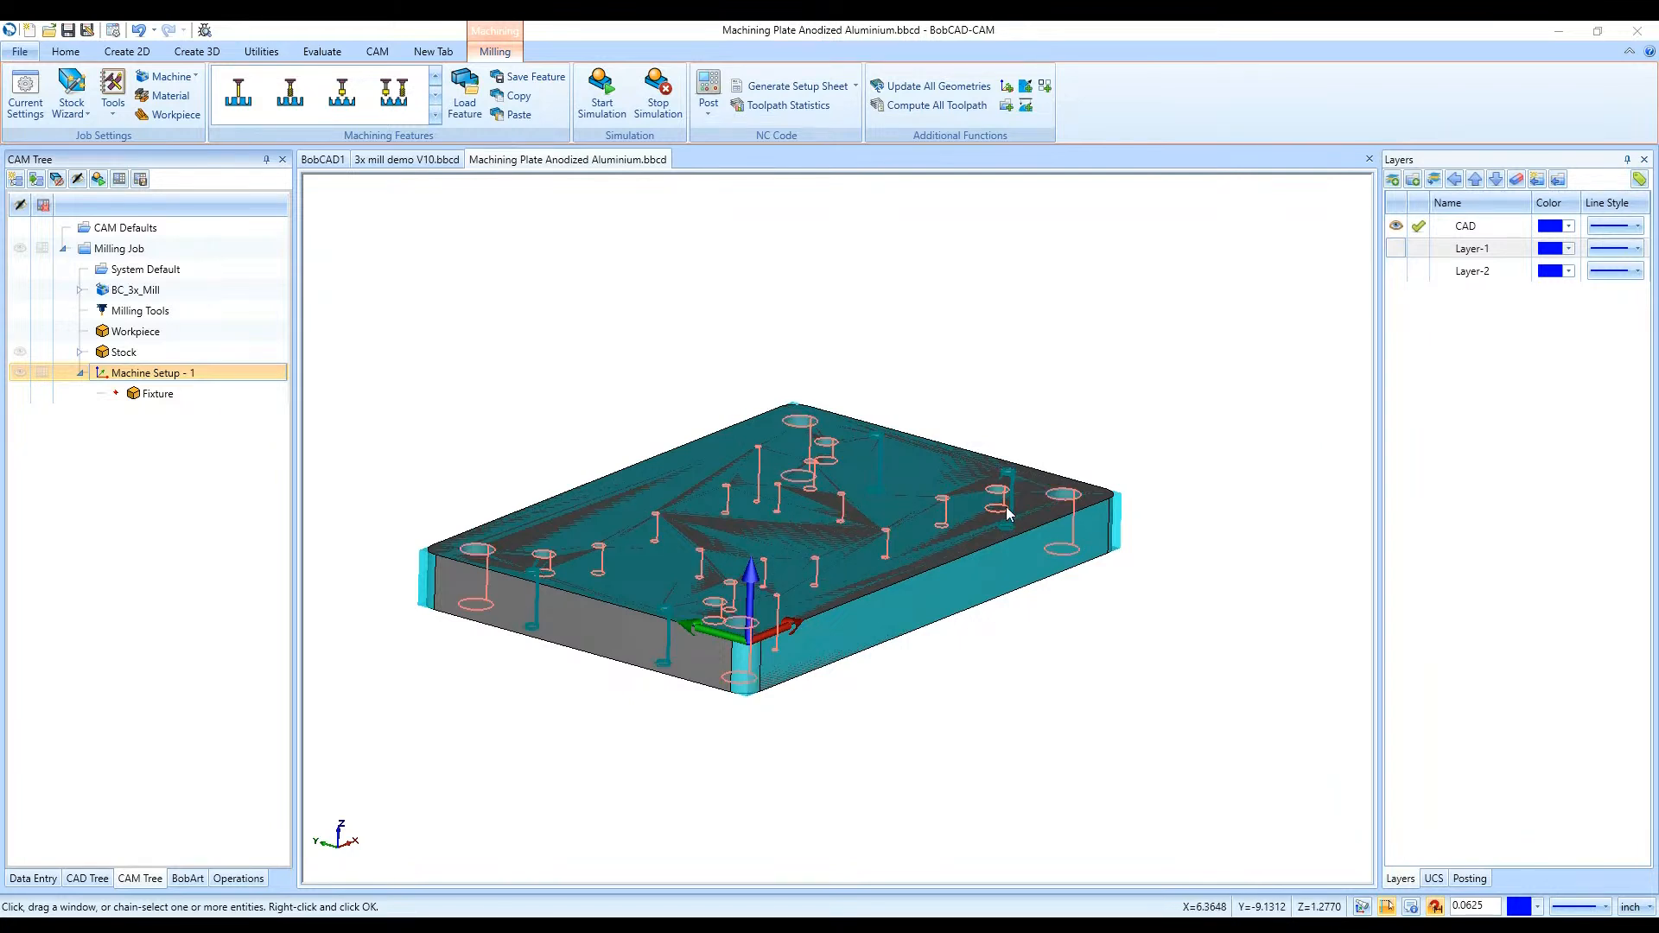
Examine the recognized hole outlines across the plate, comparing their diameters and depths from above and at an angle
mouse_move(988, 482)
middle_mouse_down()
mouse_move(1095, 609)
mouse_move(1034, 640)
mouse_move(985, 604)
mouse_move(967, 631)
mouse_move(1034, 486)
mouse_move(999, 634)
middle_mouse_up()
scroll(1034, 486, "up", 6)
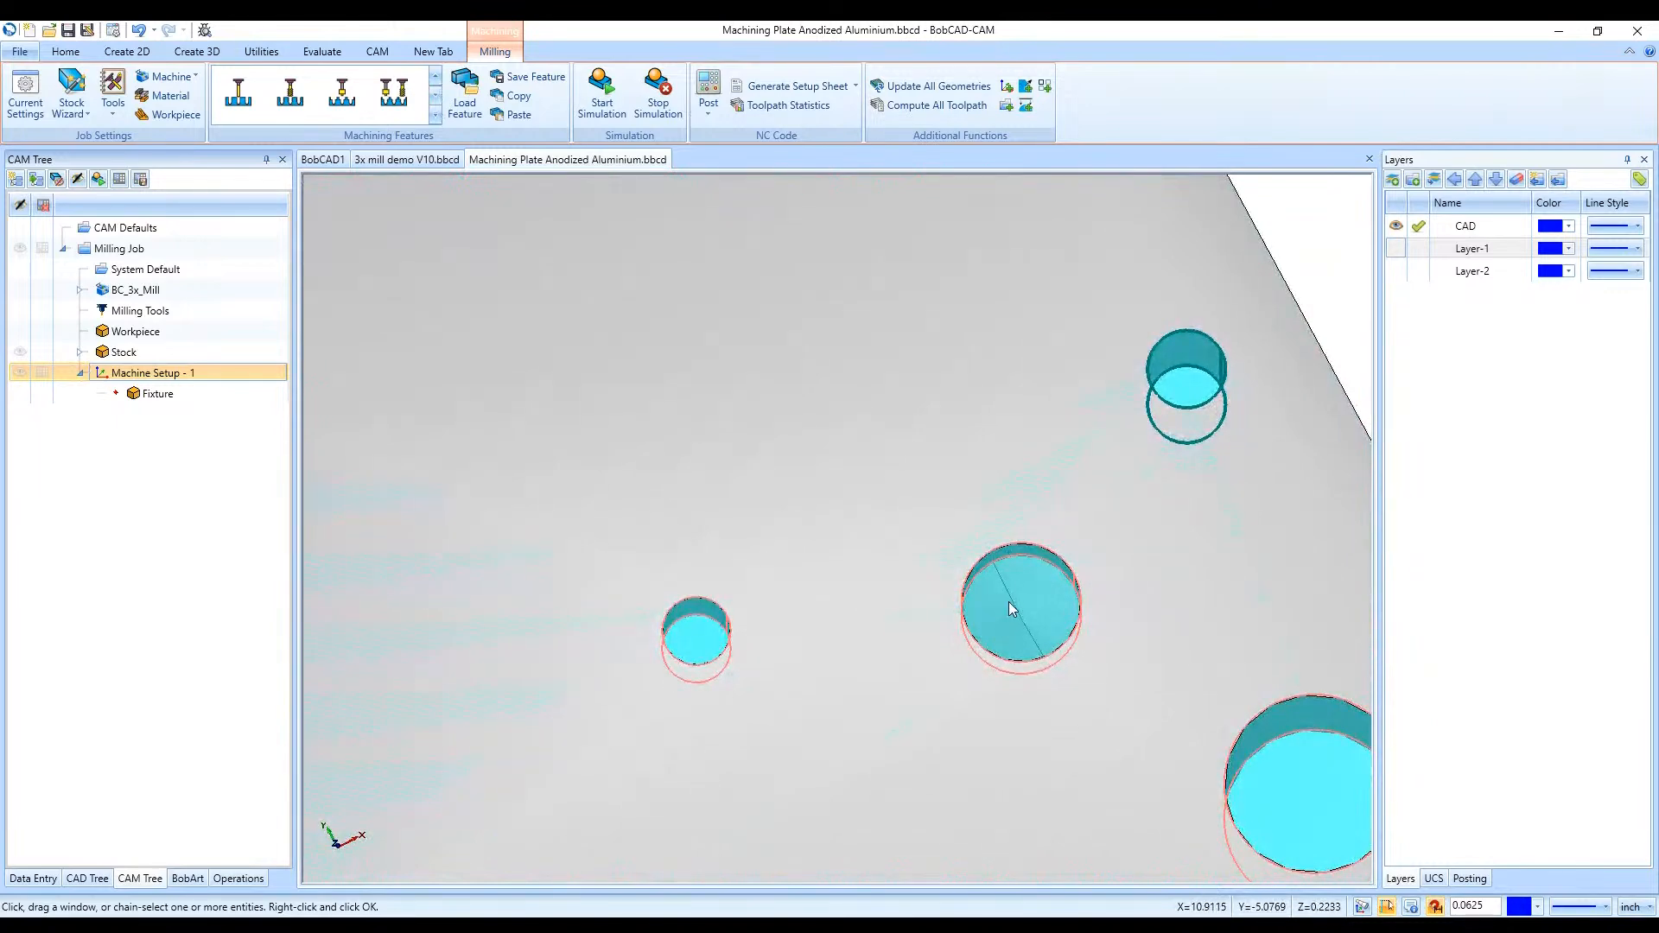
scroll(1019, 595, "down", 6)
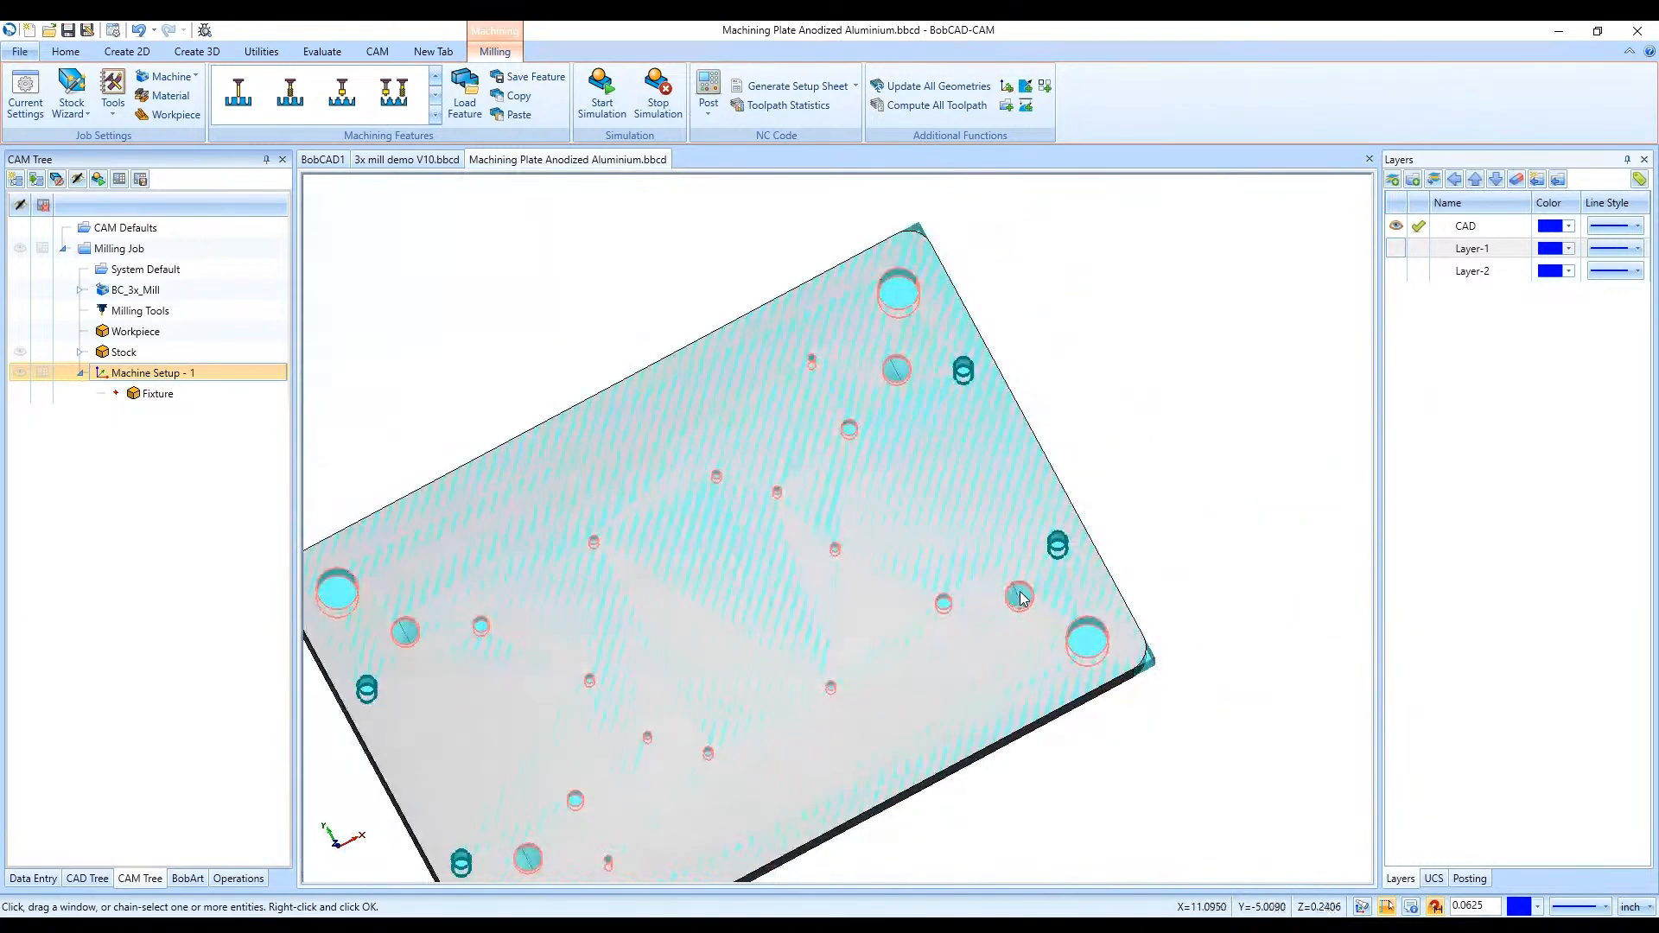
scroll(1020, 595, "down", 3)
scroll(931, 467, "up", 5)
scroll(930, 467, "down", 4)
scroll(930, 467, "down", 2)
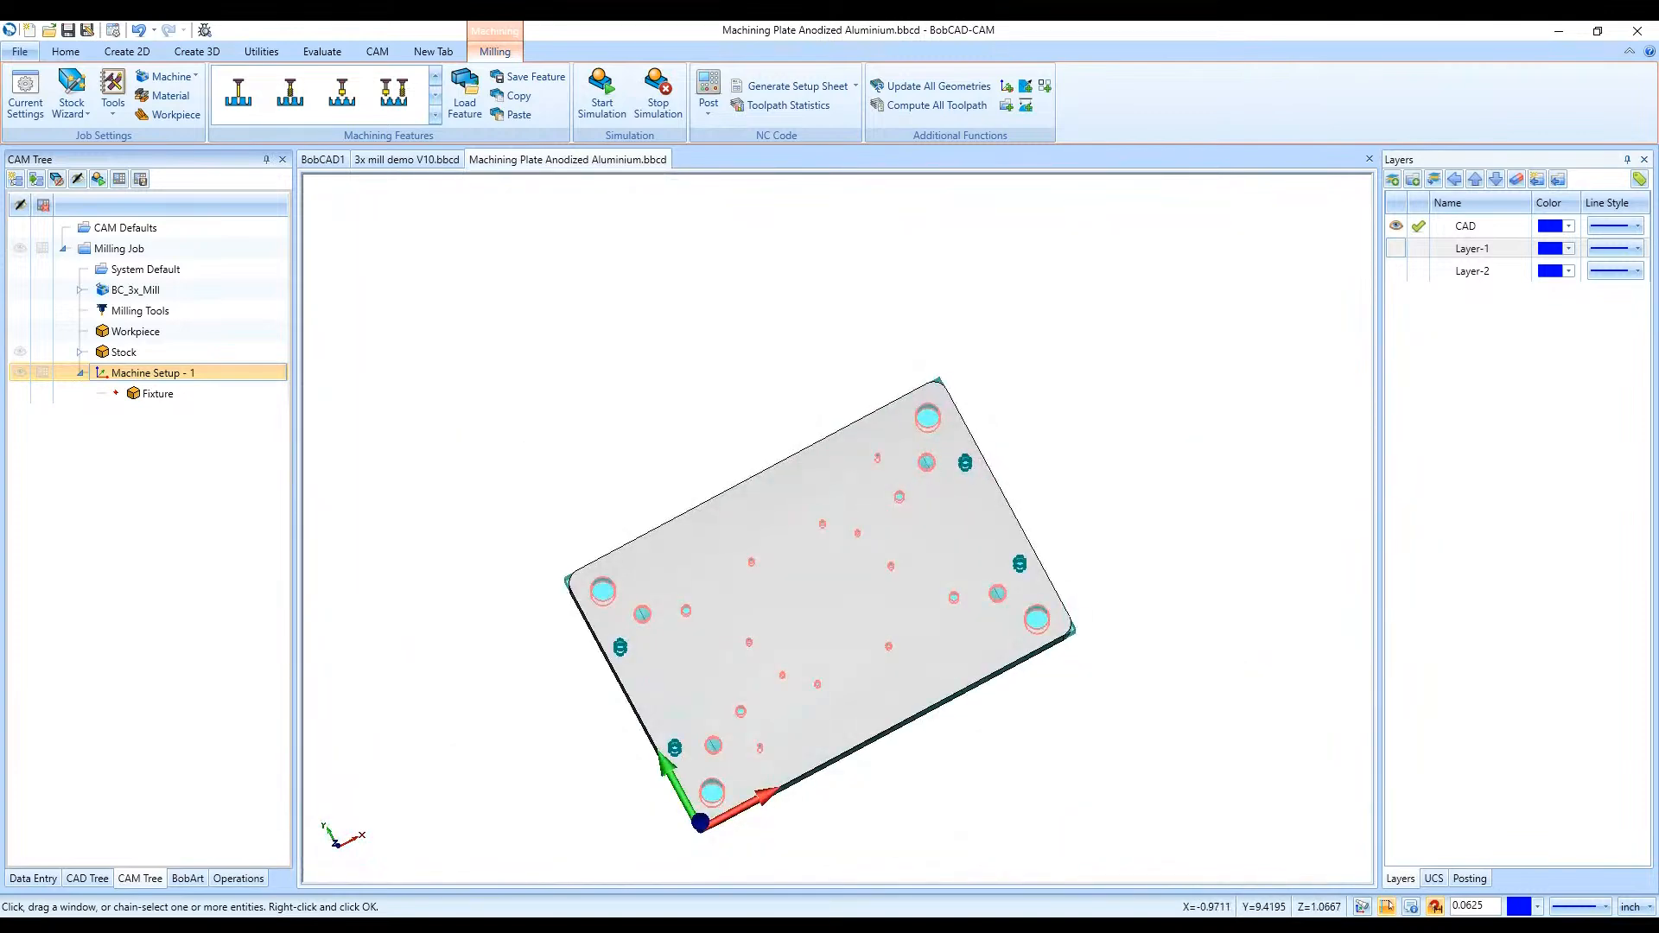
middle_click_drag(921, 467, 707, 724)
scroll(869, 778, "up", 5)
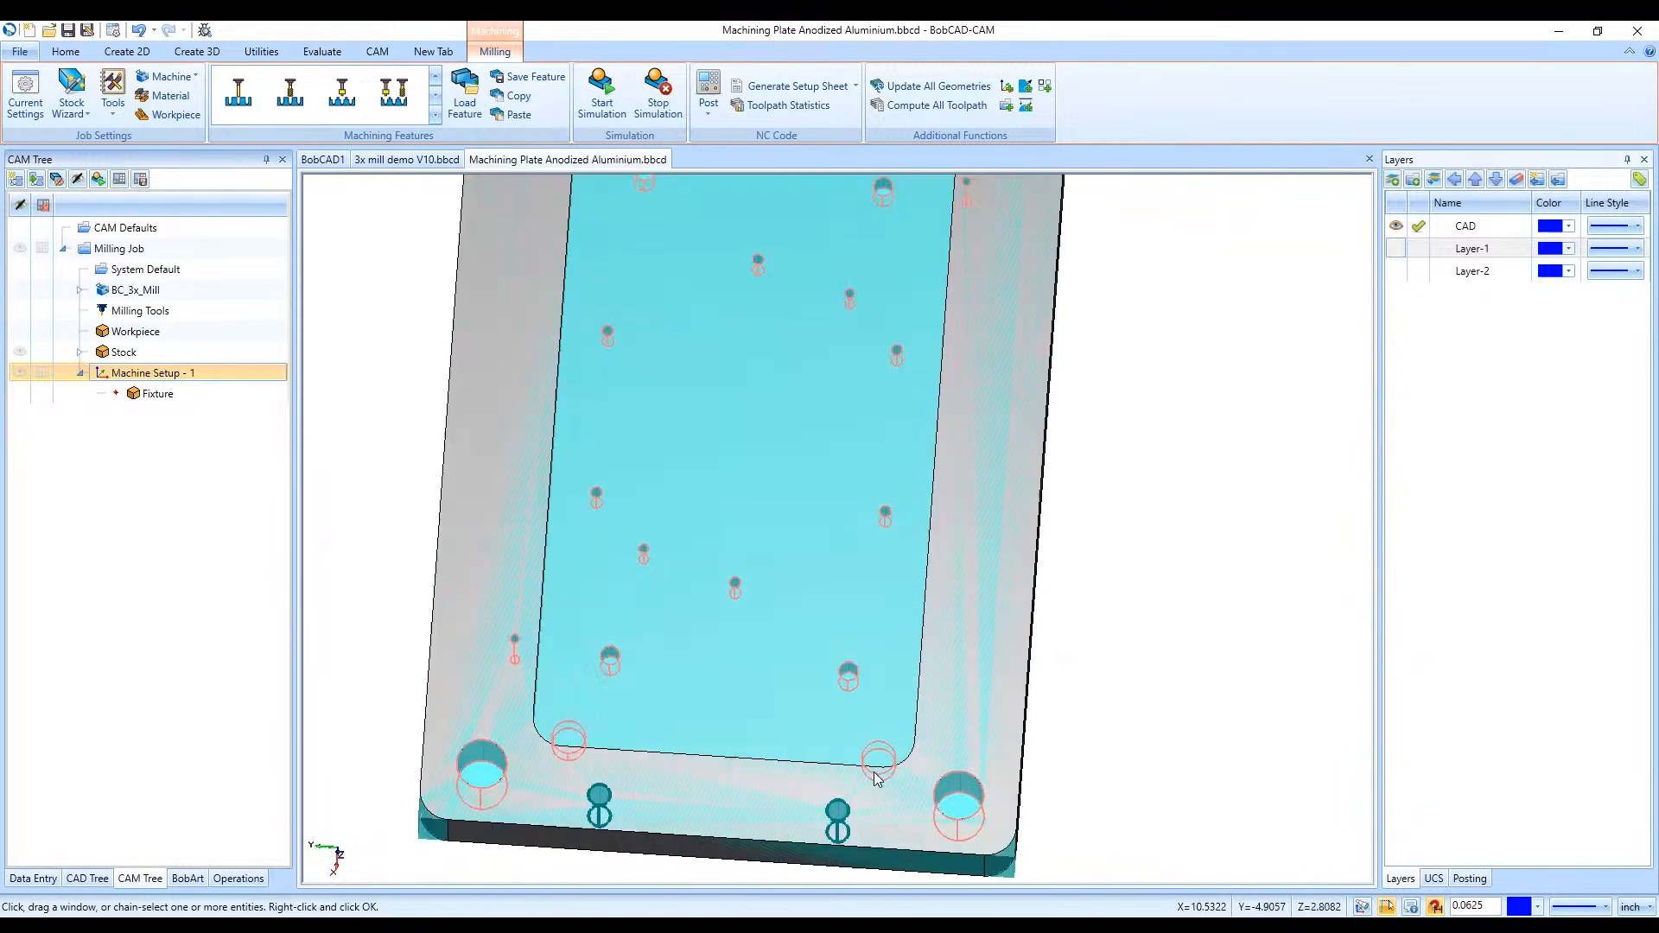
scroll(869, 714, "down", 5)
middle_click_drag(873, 544, 589, 618)
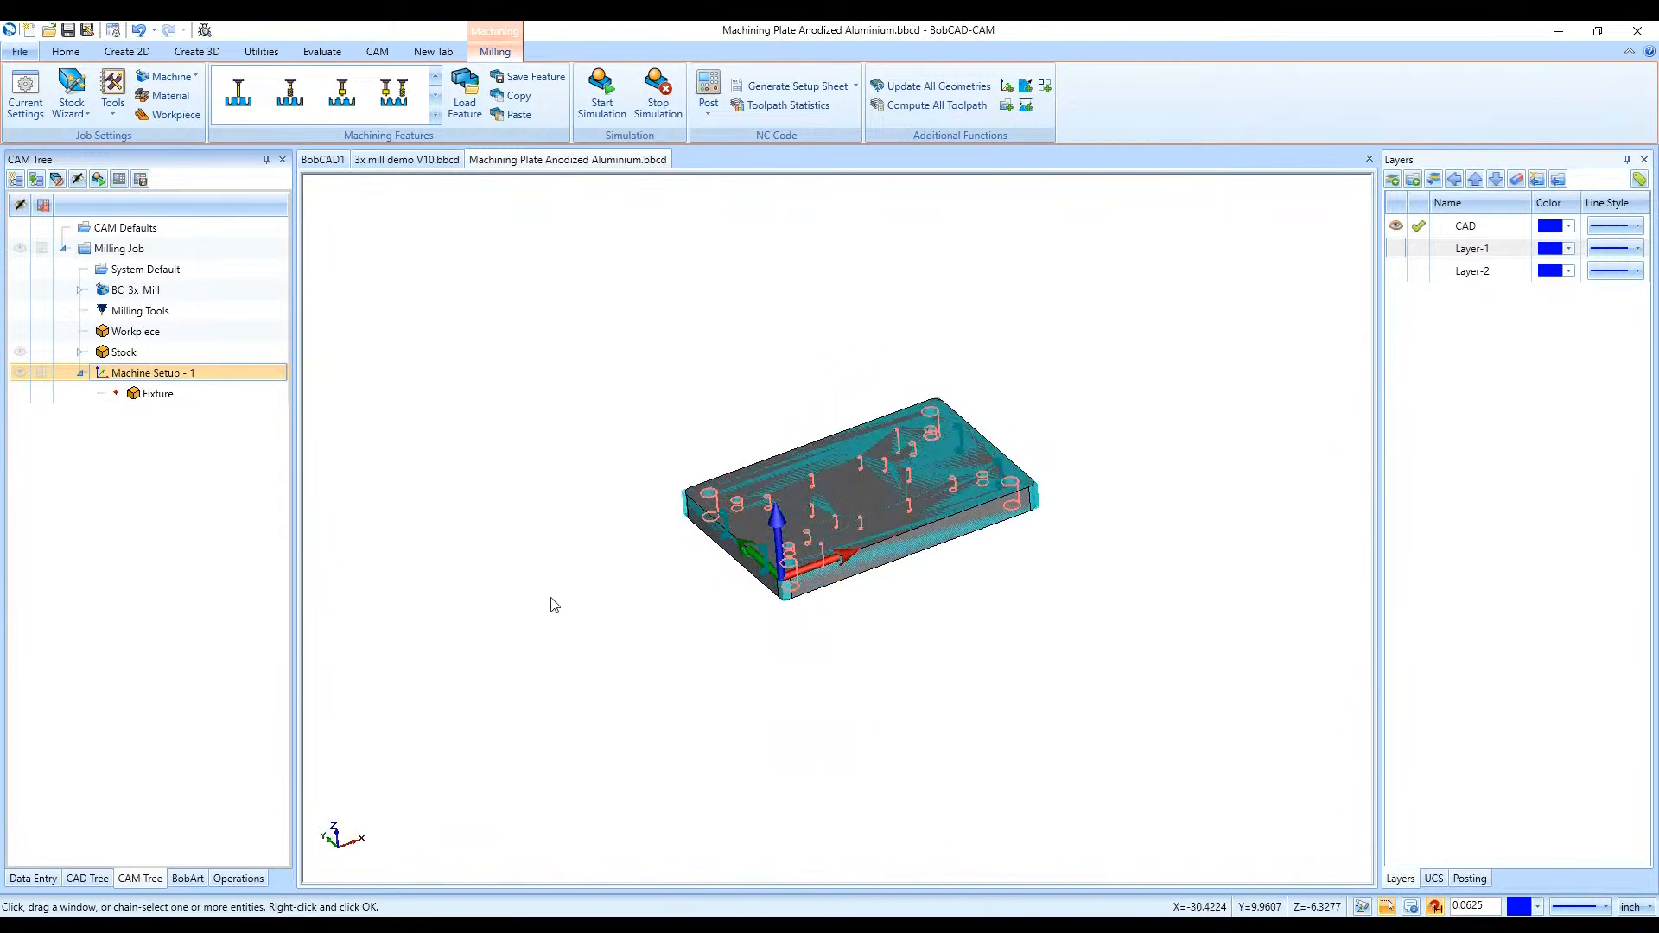
scroll(881, 392, "up", 4)
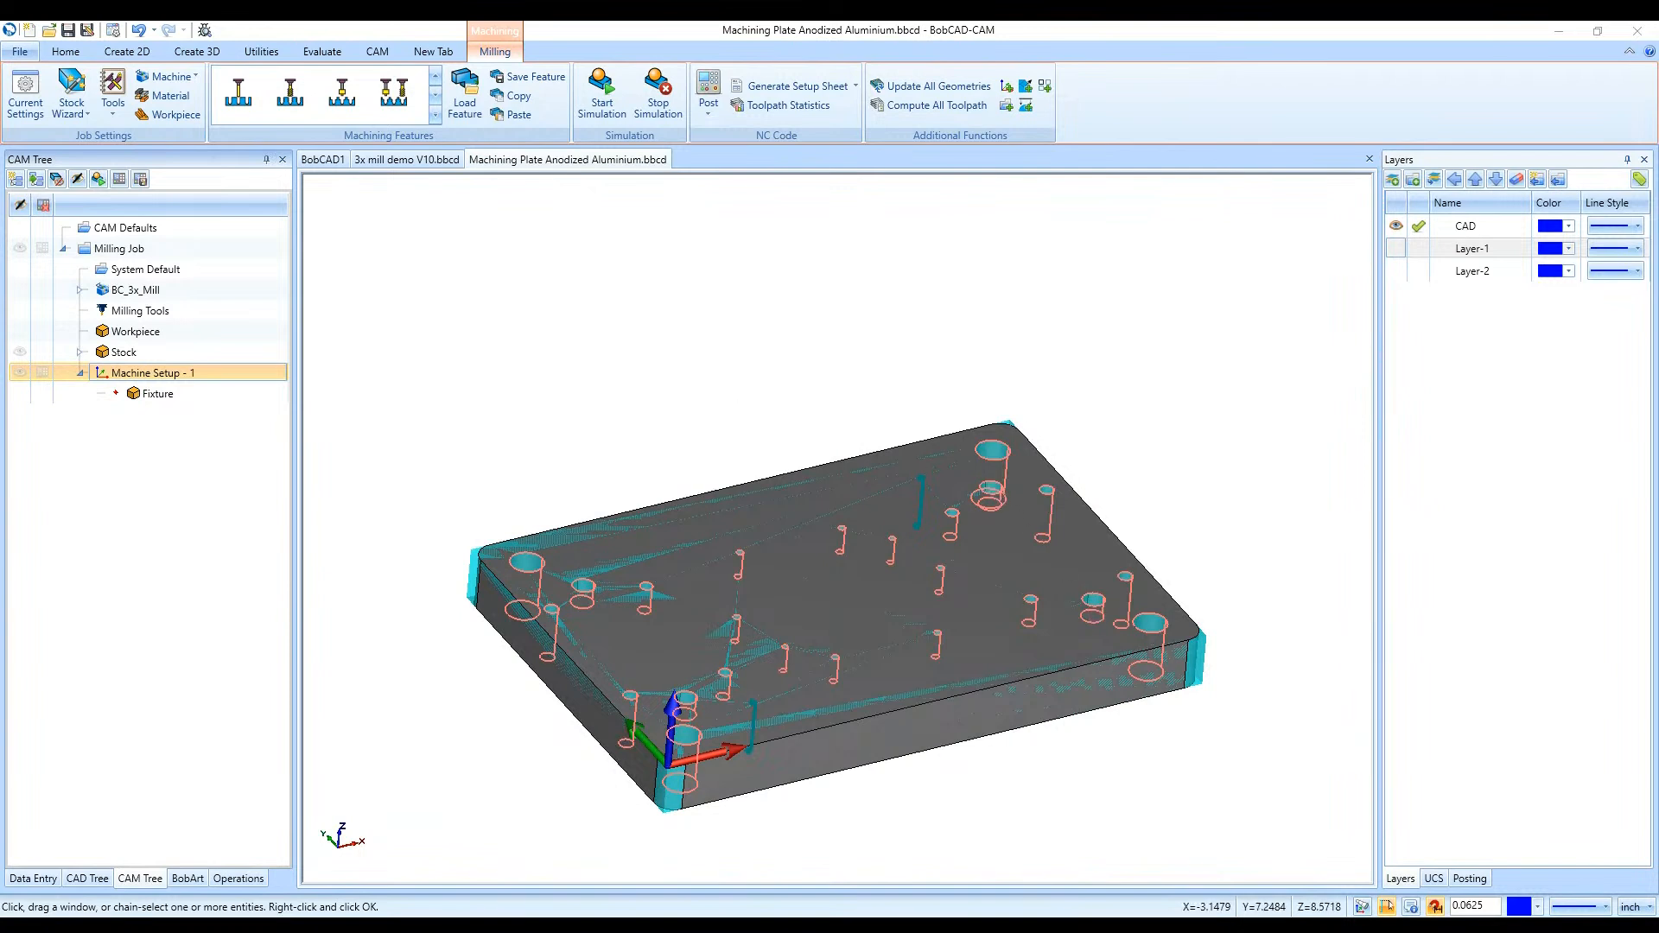
left_click(994, 492)
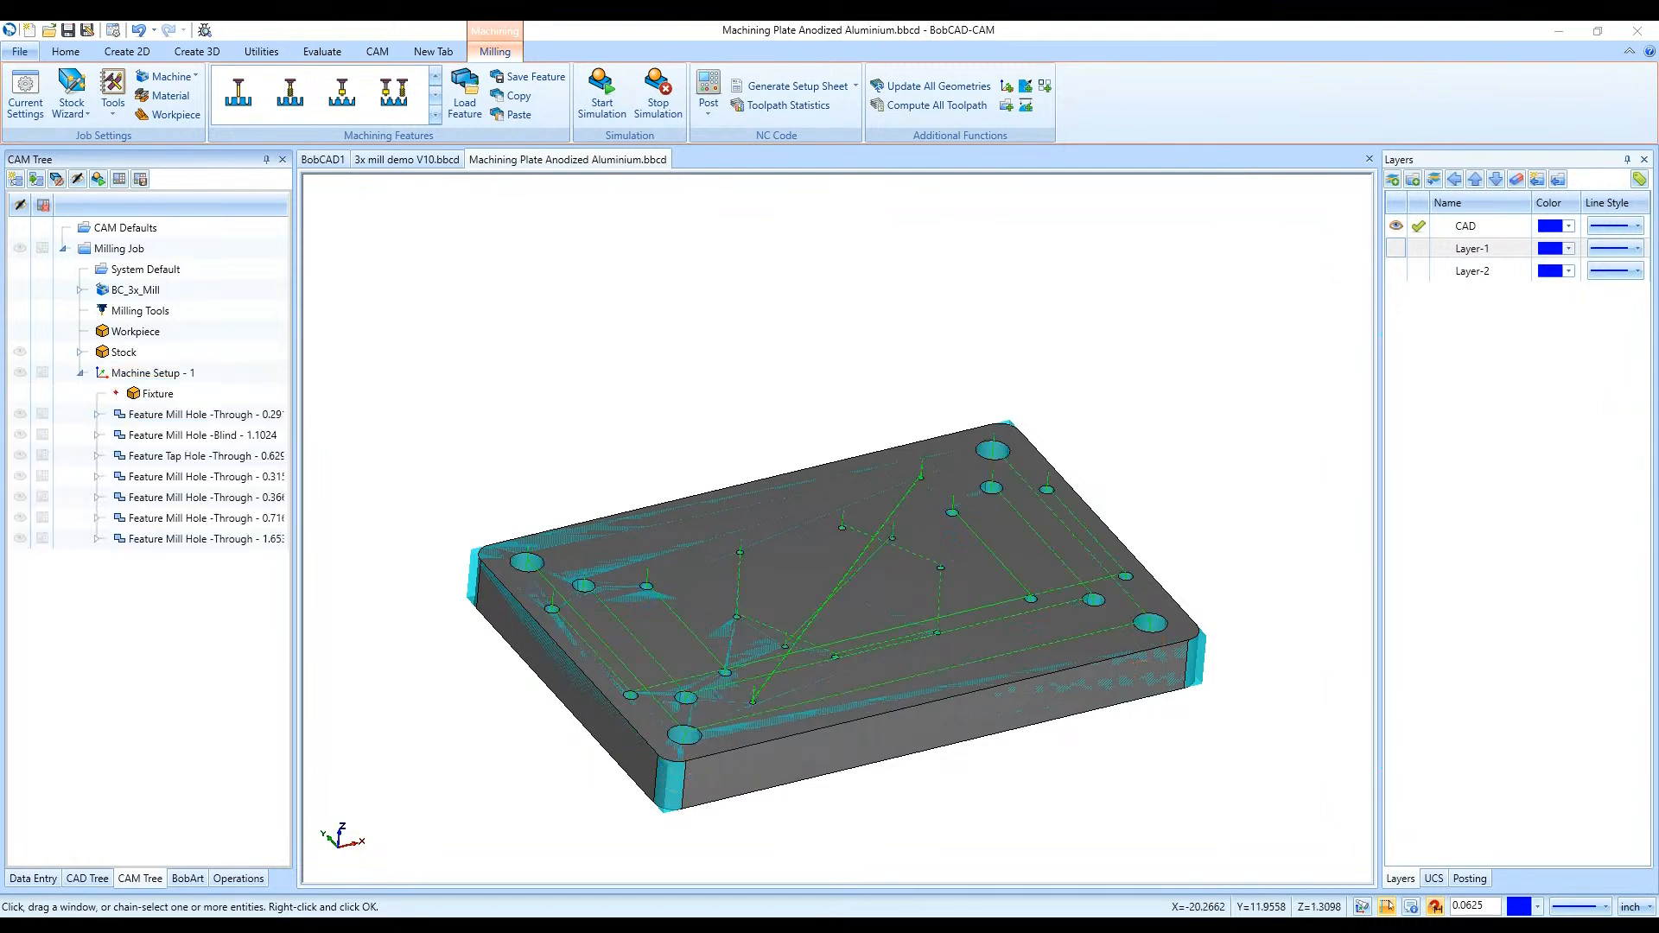
Select the first through mill hole feature and examine its operations and the holes it covers on the plate
left_click(199, 414)
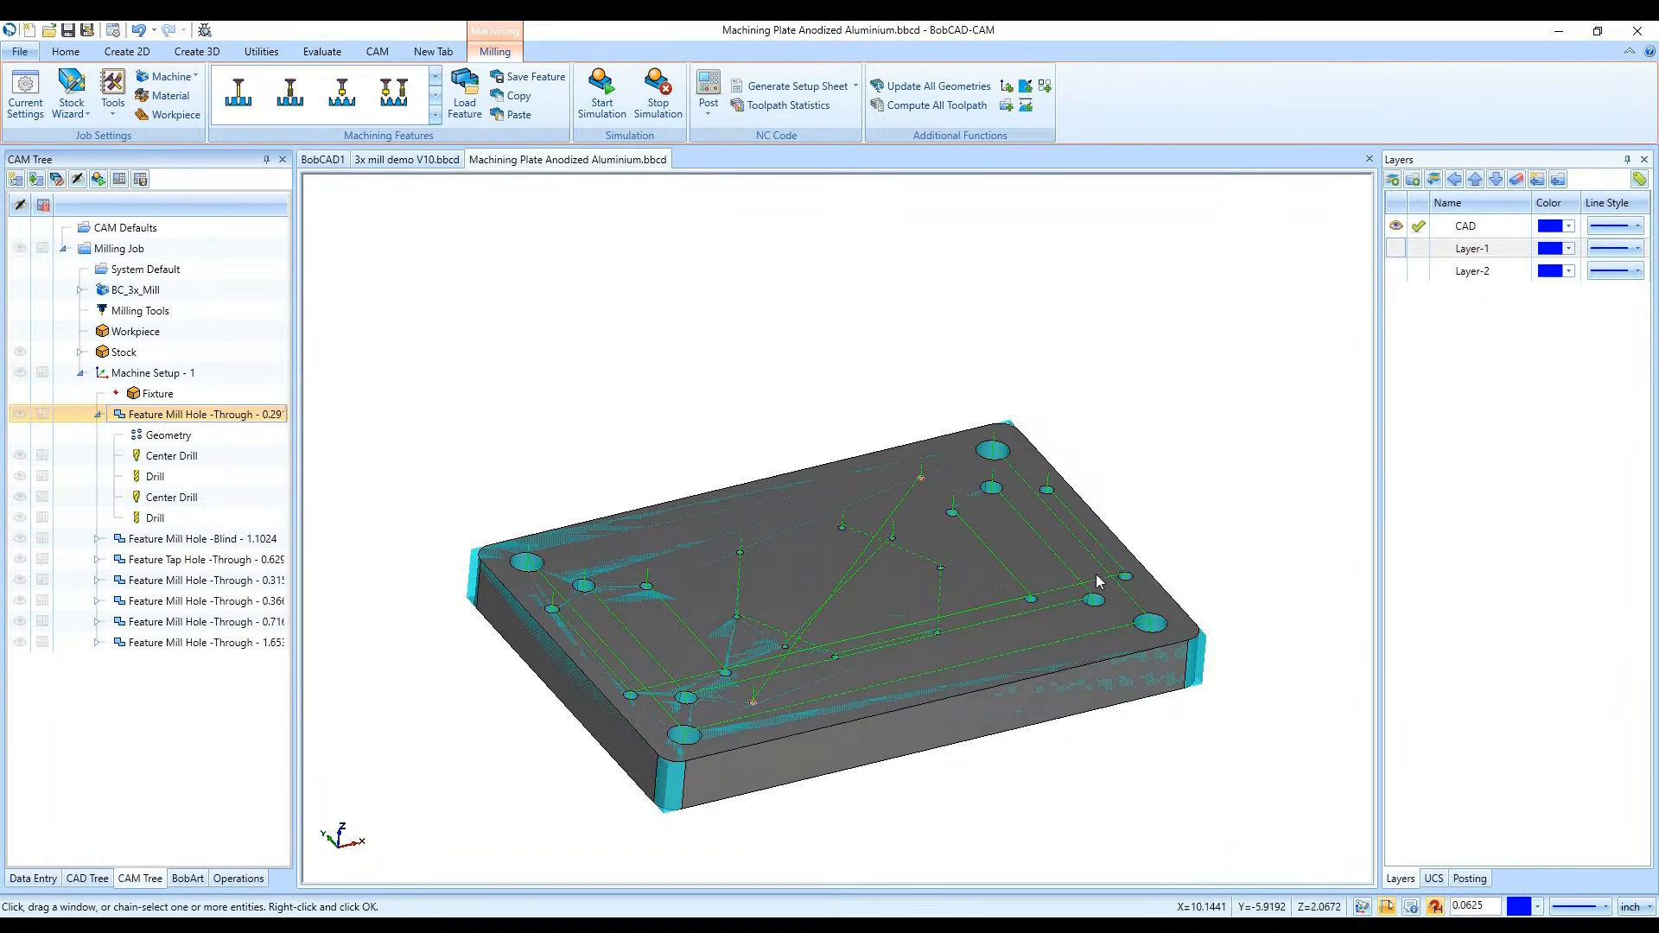
scroll(845, 725, "up", 2)
middle_click_drag(846, 716, 933, 387)
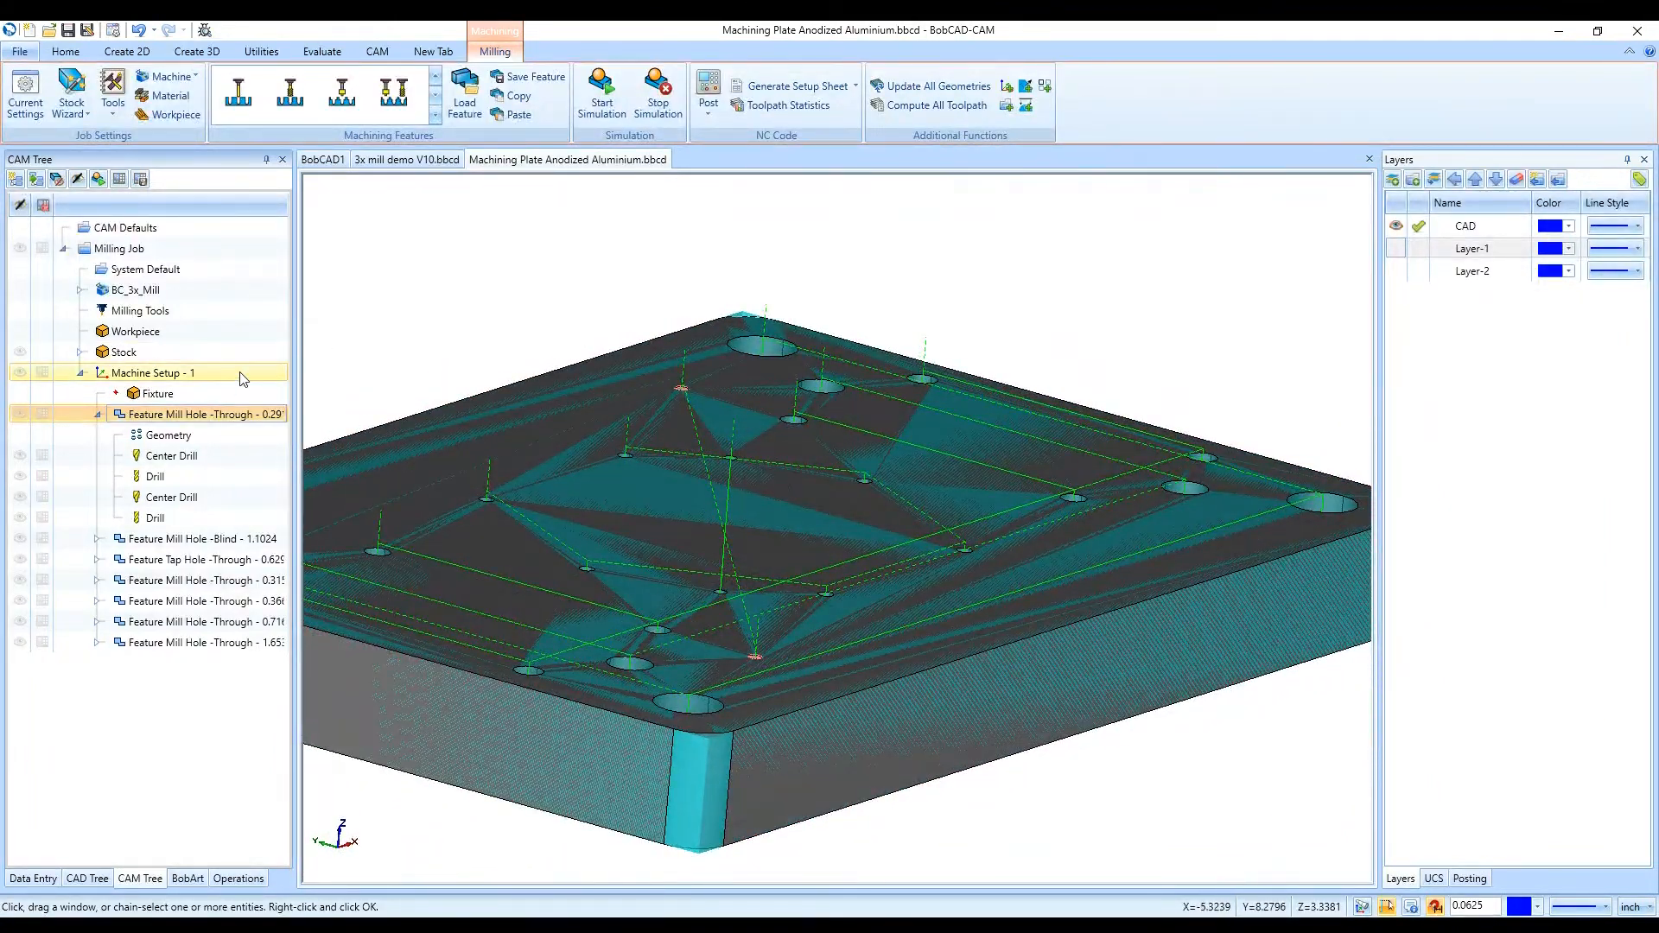
Widen the CAM tree to show full feature names and examine the blind mill hole feature's operations and its holes on the plate
left_click(98, 414)
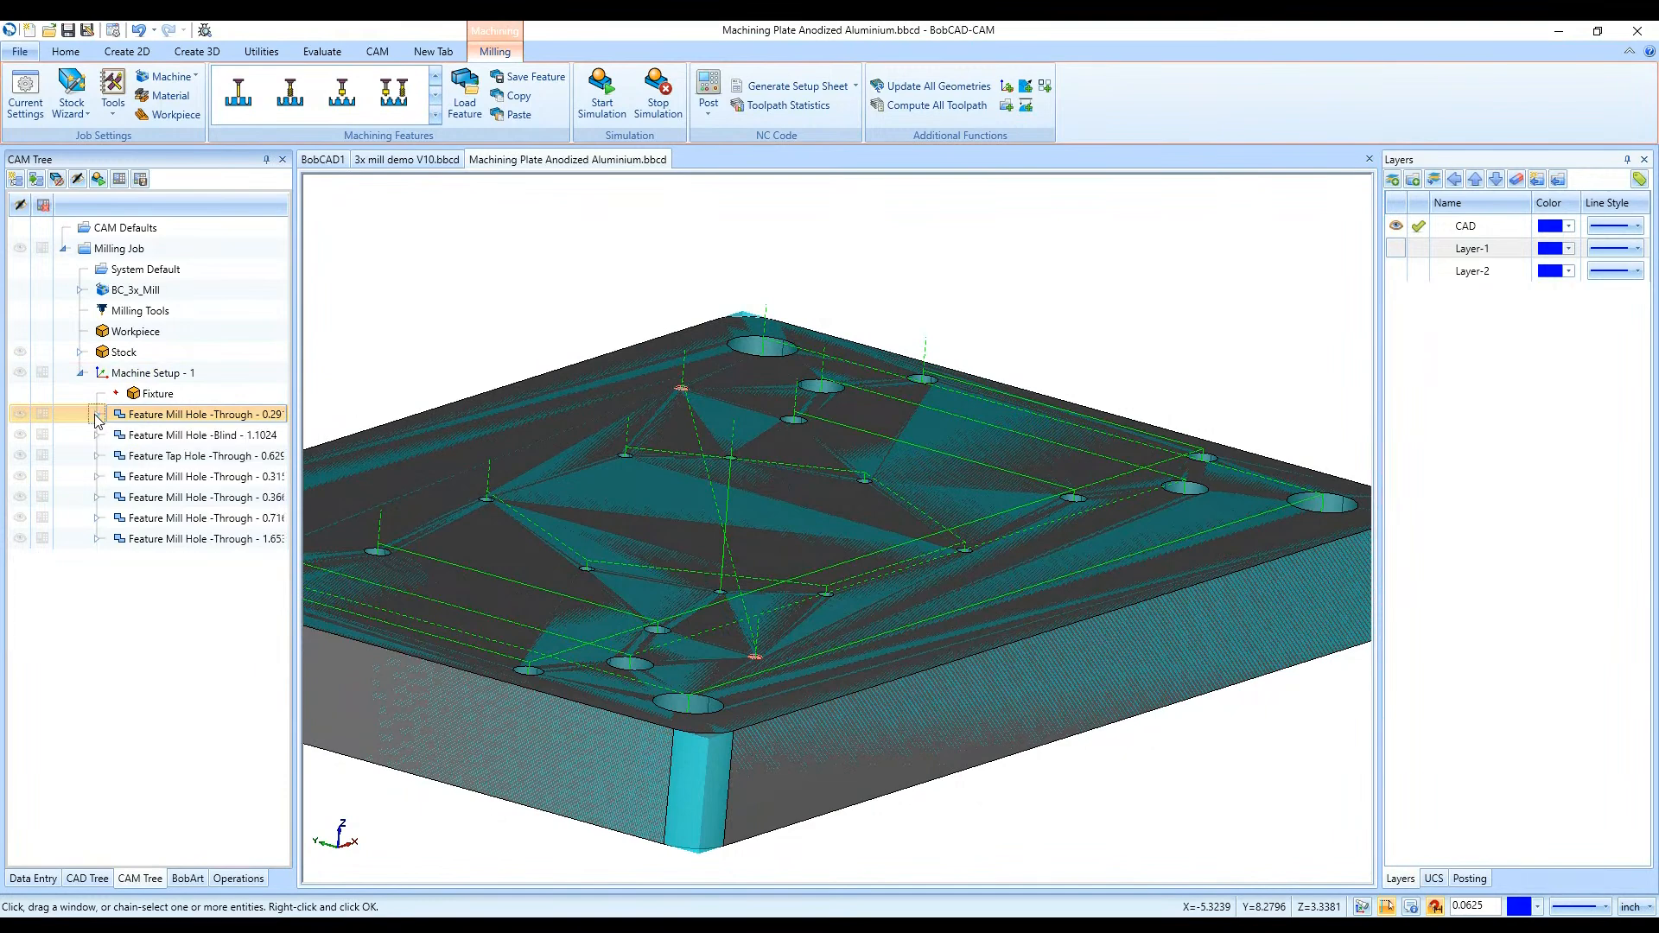
left_click(152, 442)
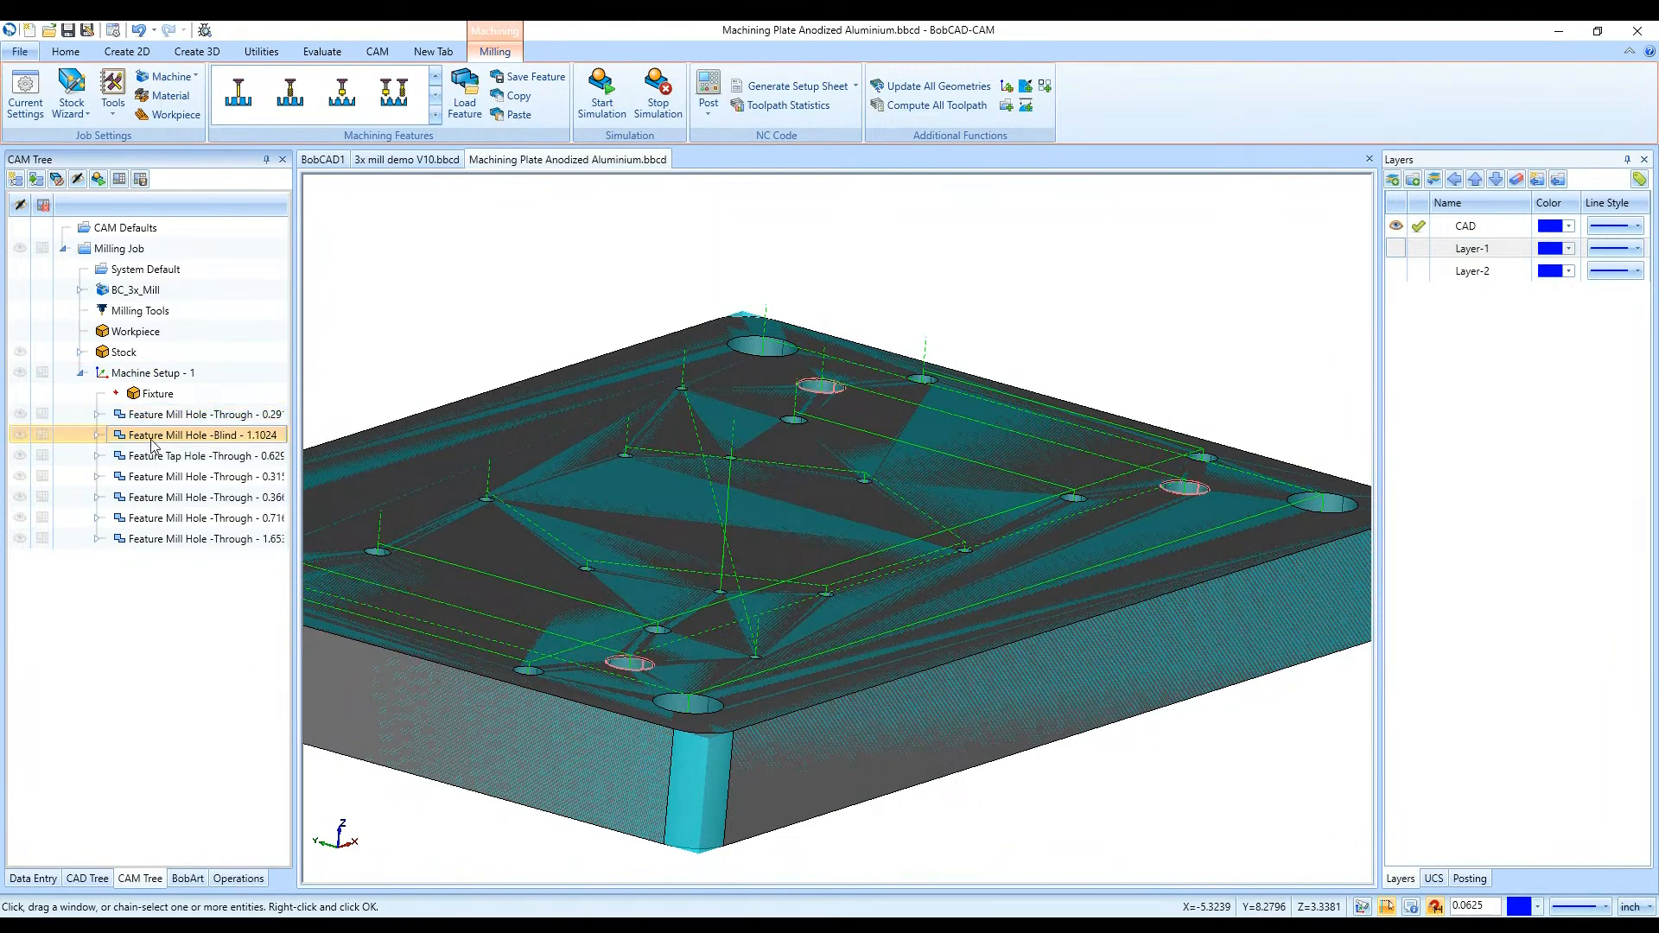
left_click_drag(294, 468, 394, 476)
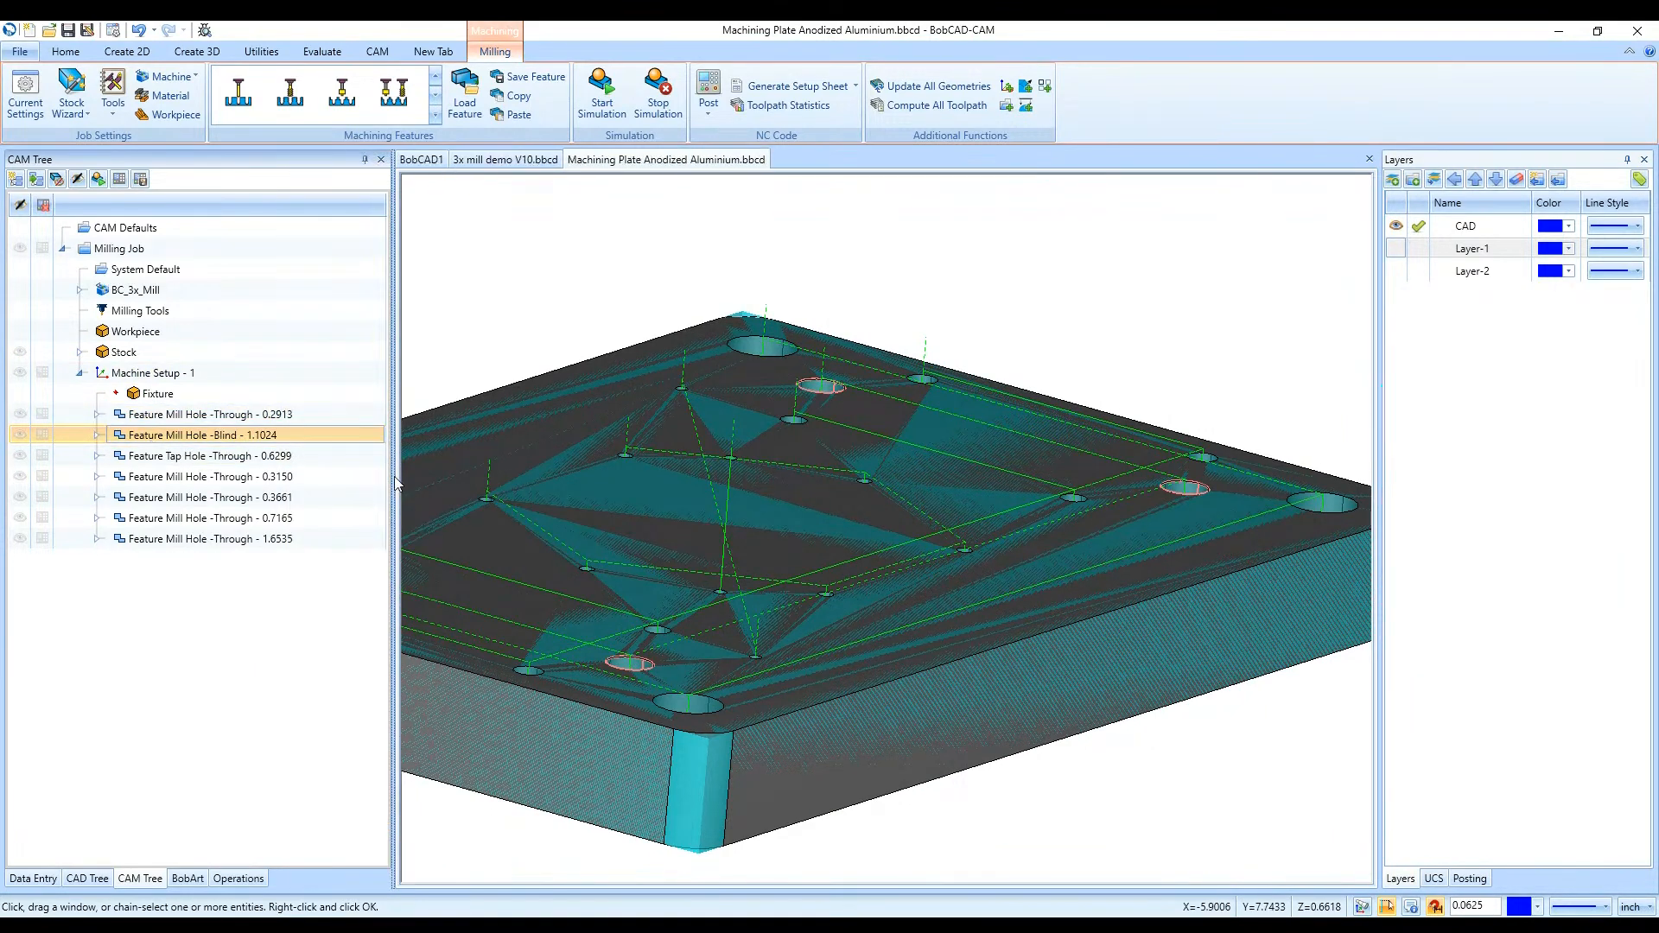
middle_click_drag(1288, 597, 1114, 604)
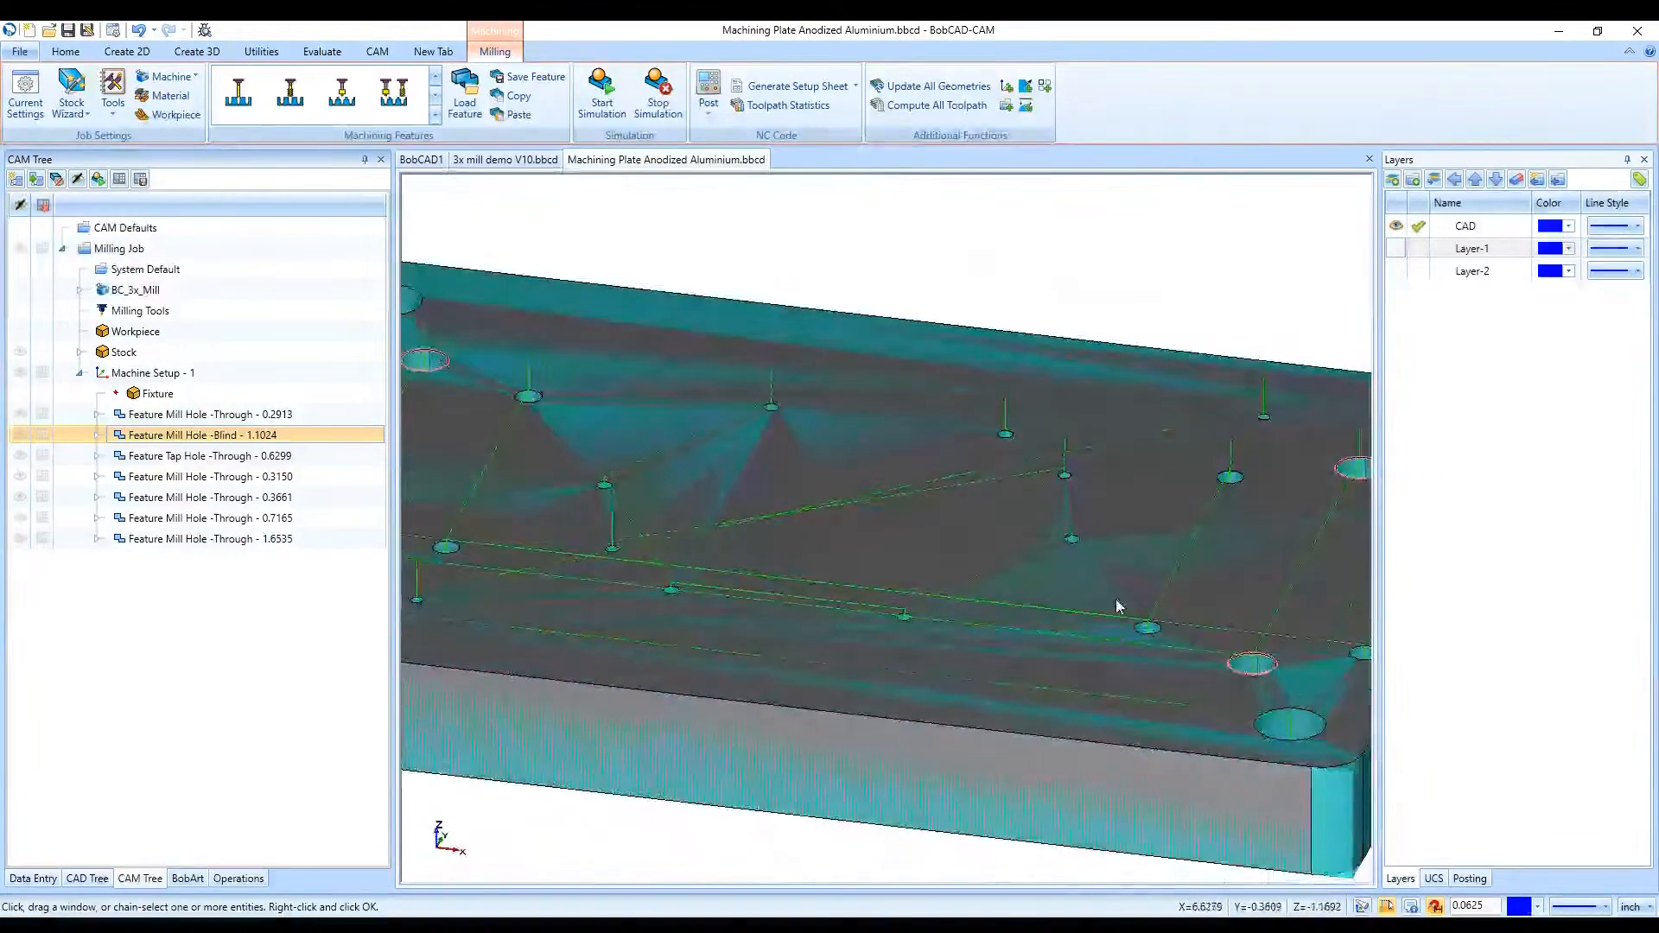
left_click(97, 435)
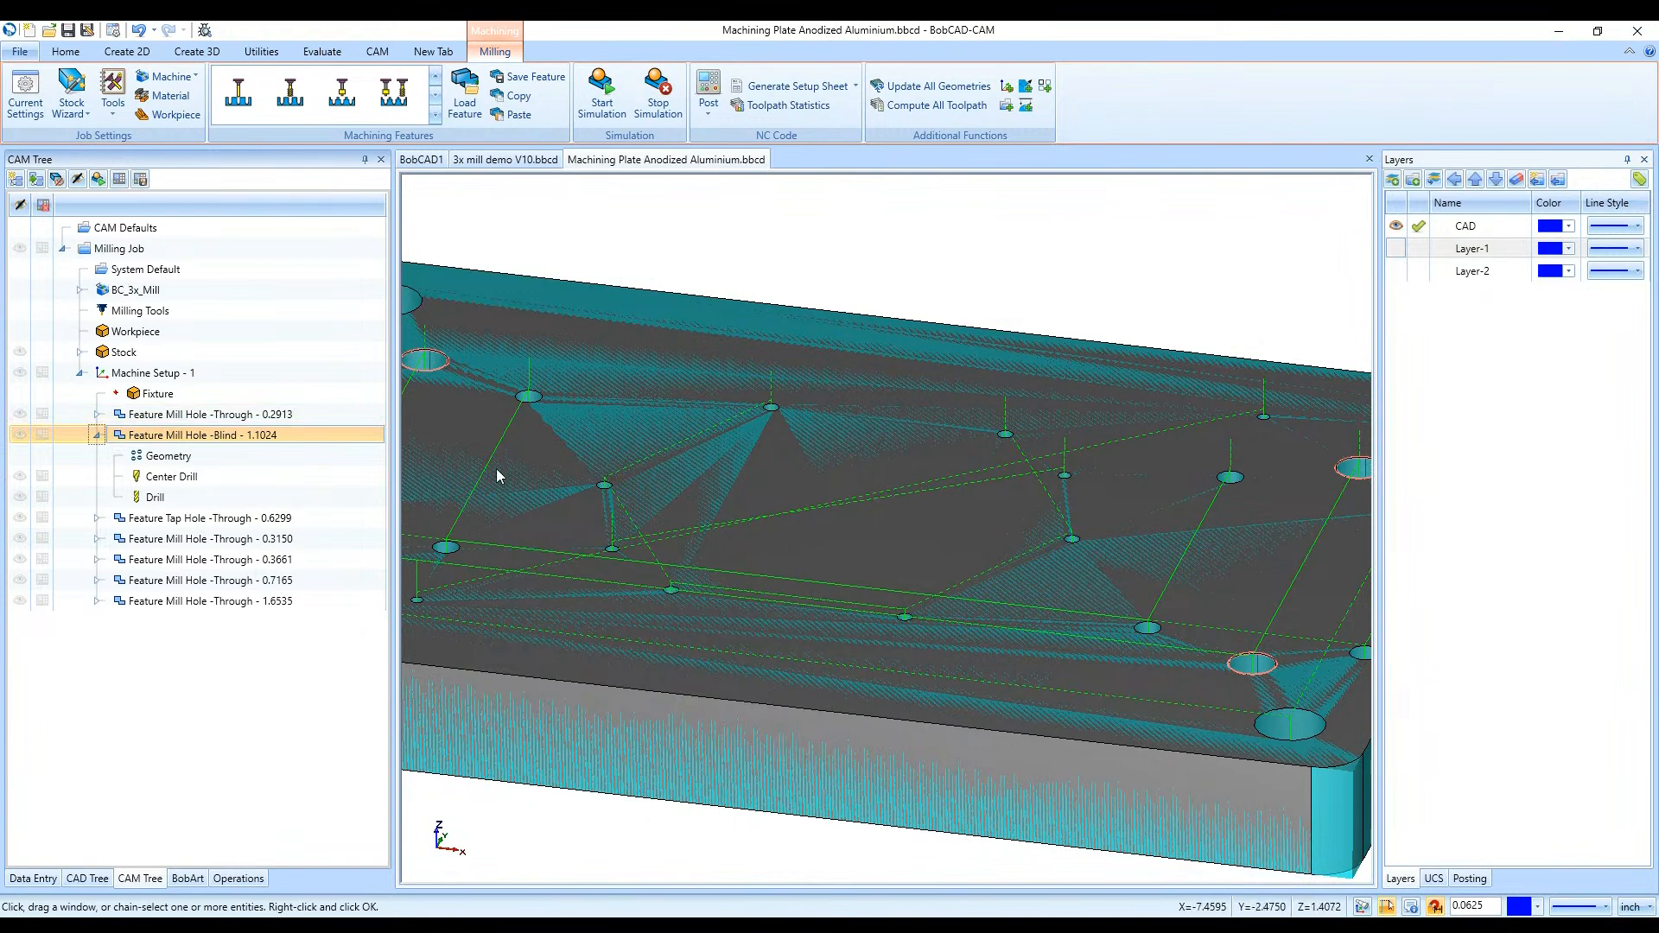
Hide the stock so only the plate solid and the hole toolpaths remain displayed
left_click(19, 352)
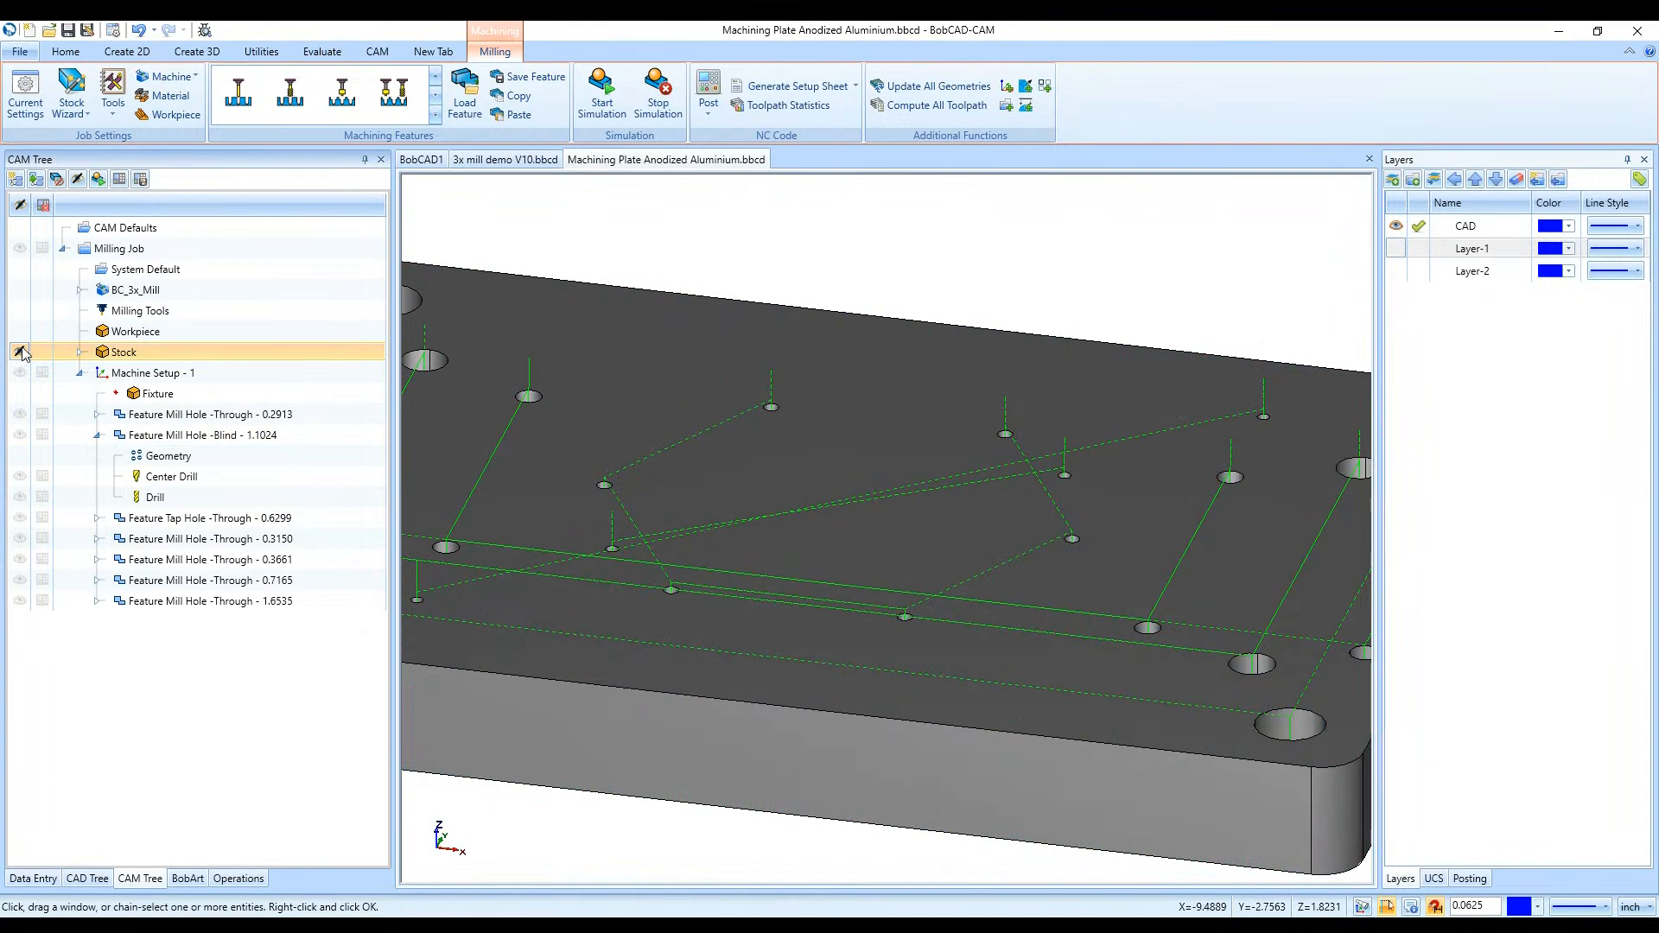
scroll(1137, 603, "down", 2)
middle_click_drag(954, 575, 638, 588)
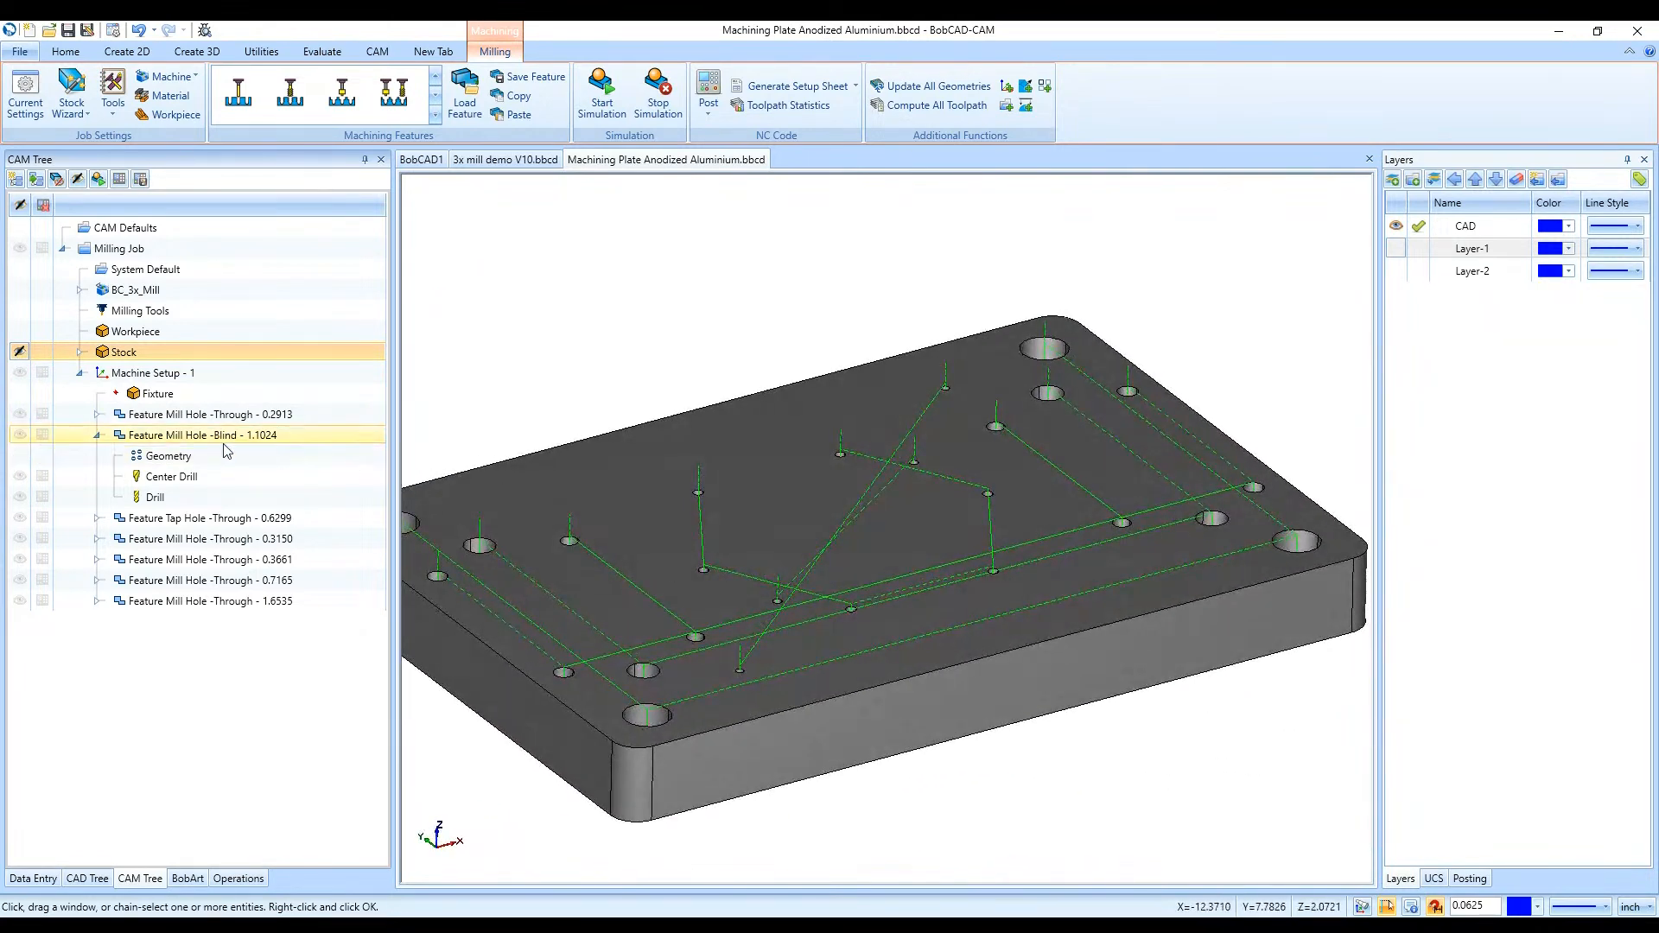
Inspect the holes covered by the blind mill hole feature up close and review its list of operations
left_click(152, 442)
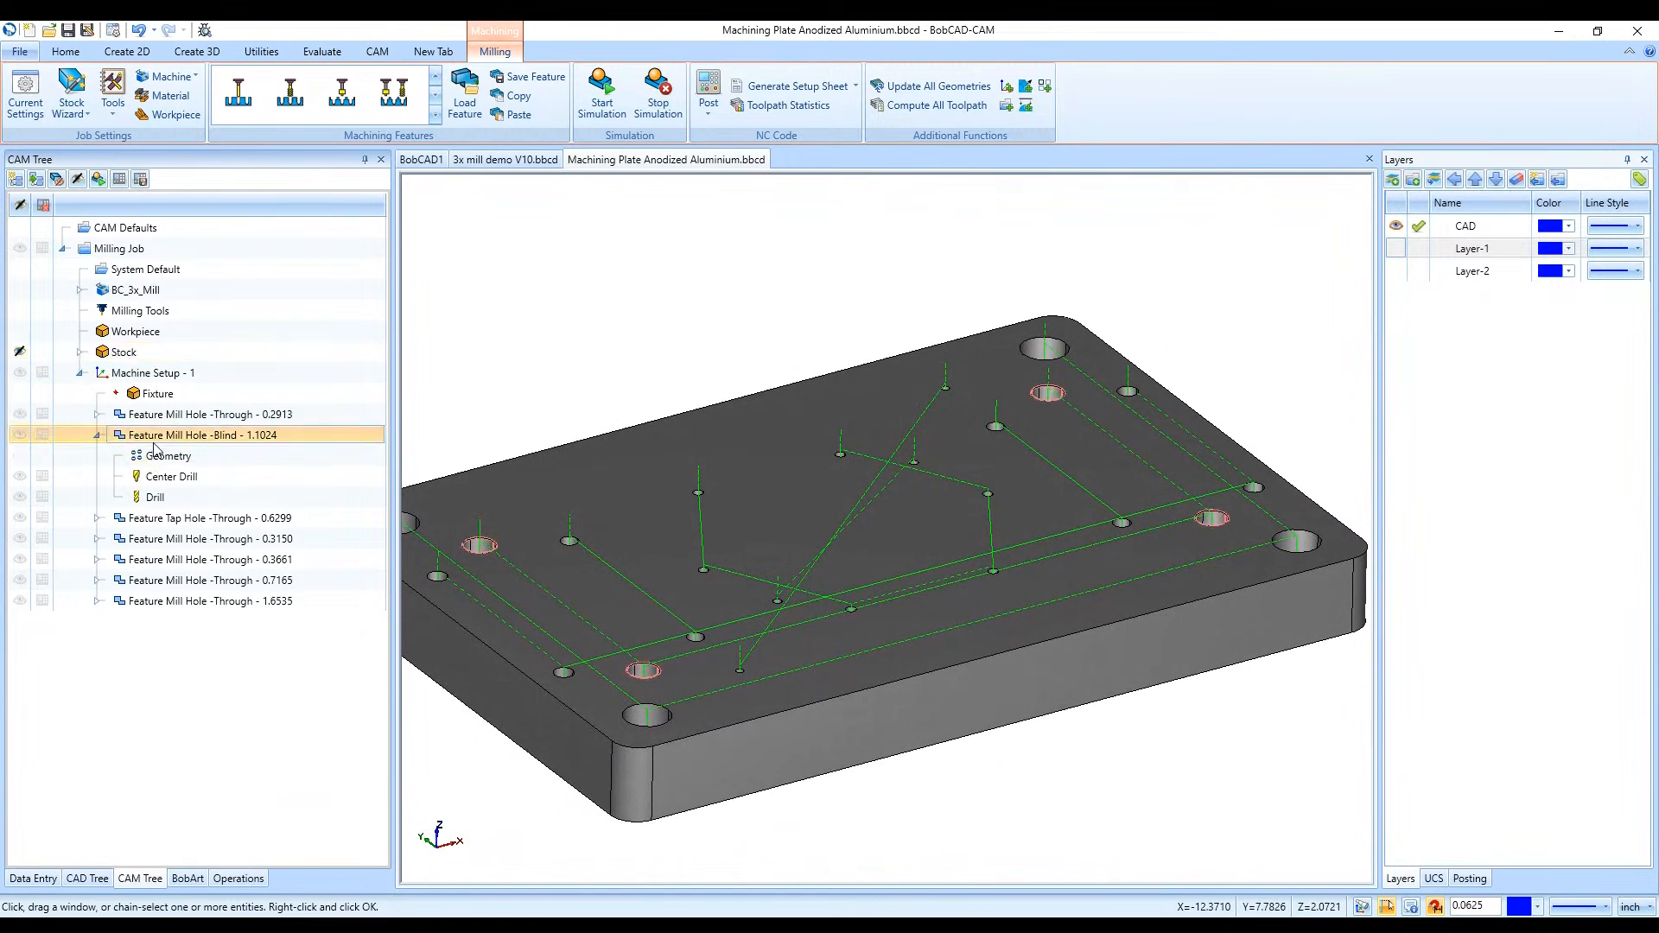
middle_click_drag(1045, 467, 1255, 597)
scroll(1256, 602, "up", 5)
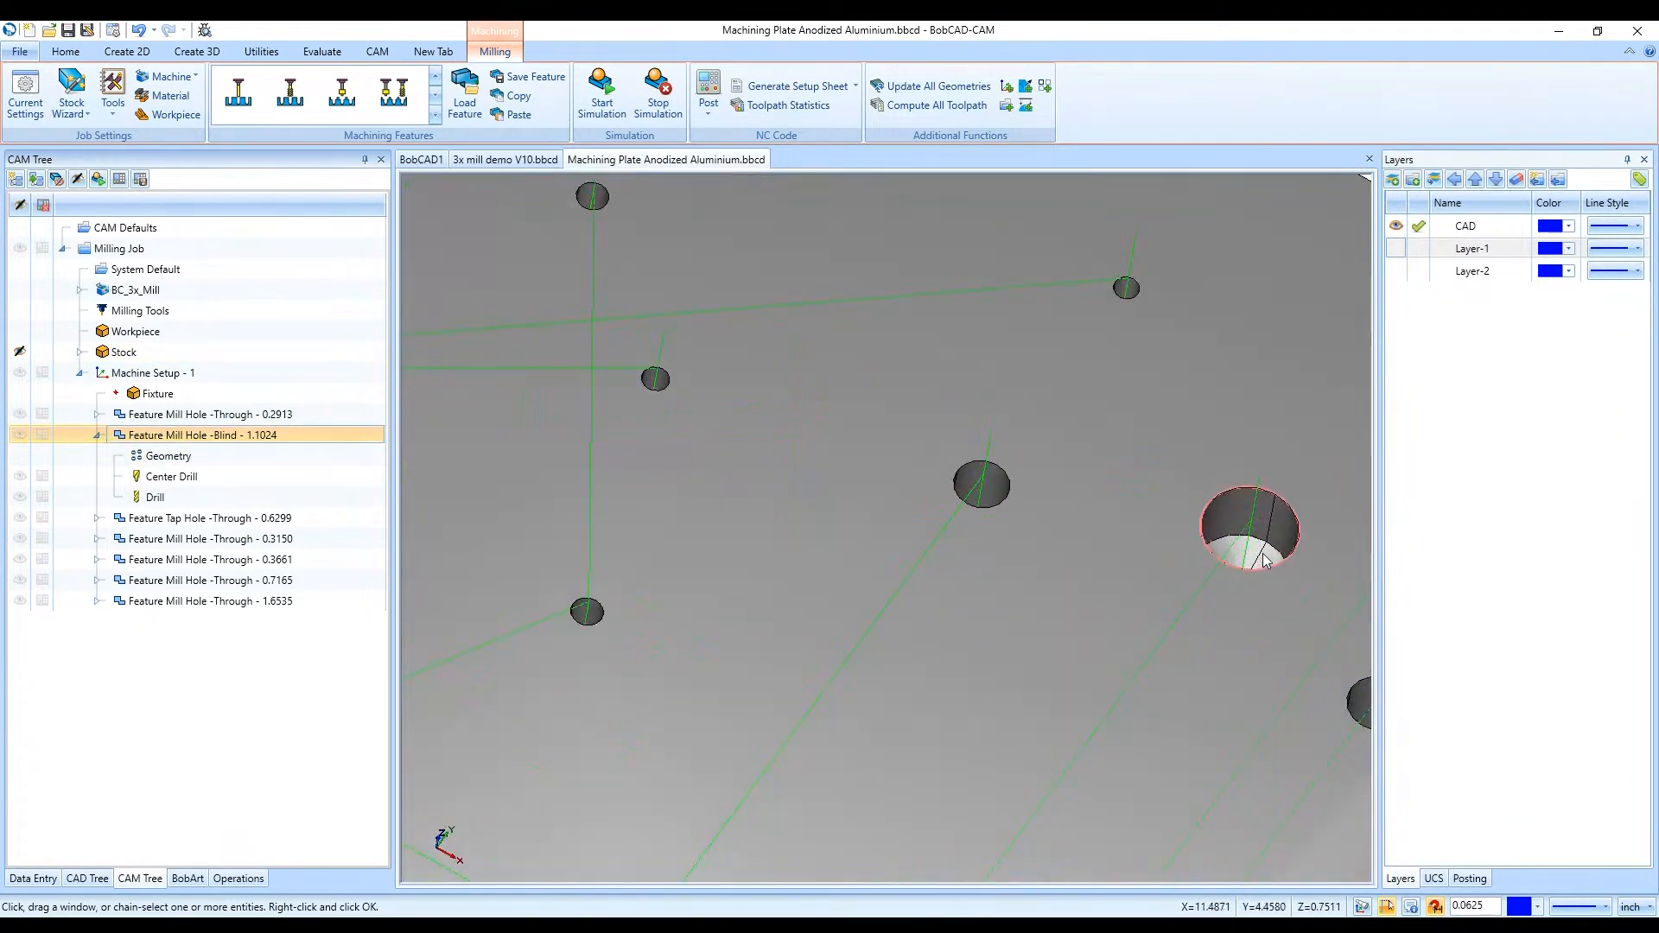
scroll(1244, 536, "down", 3)
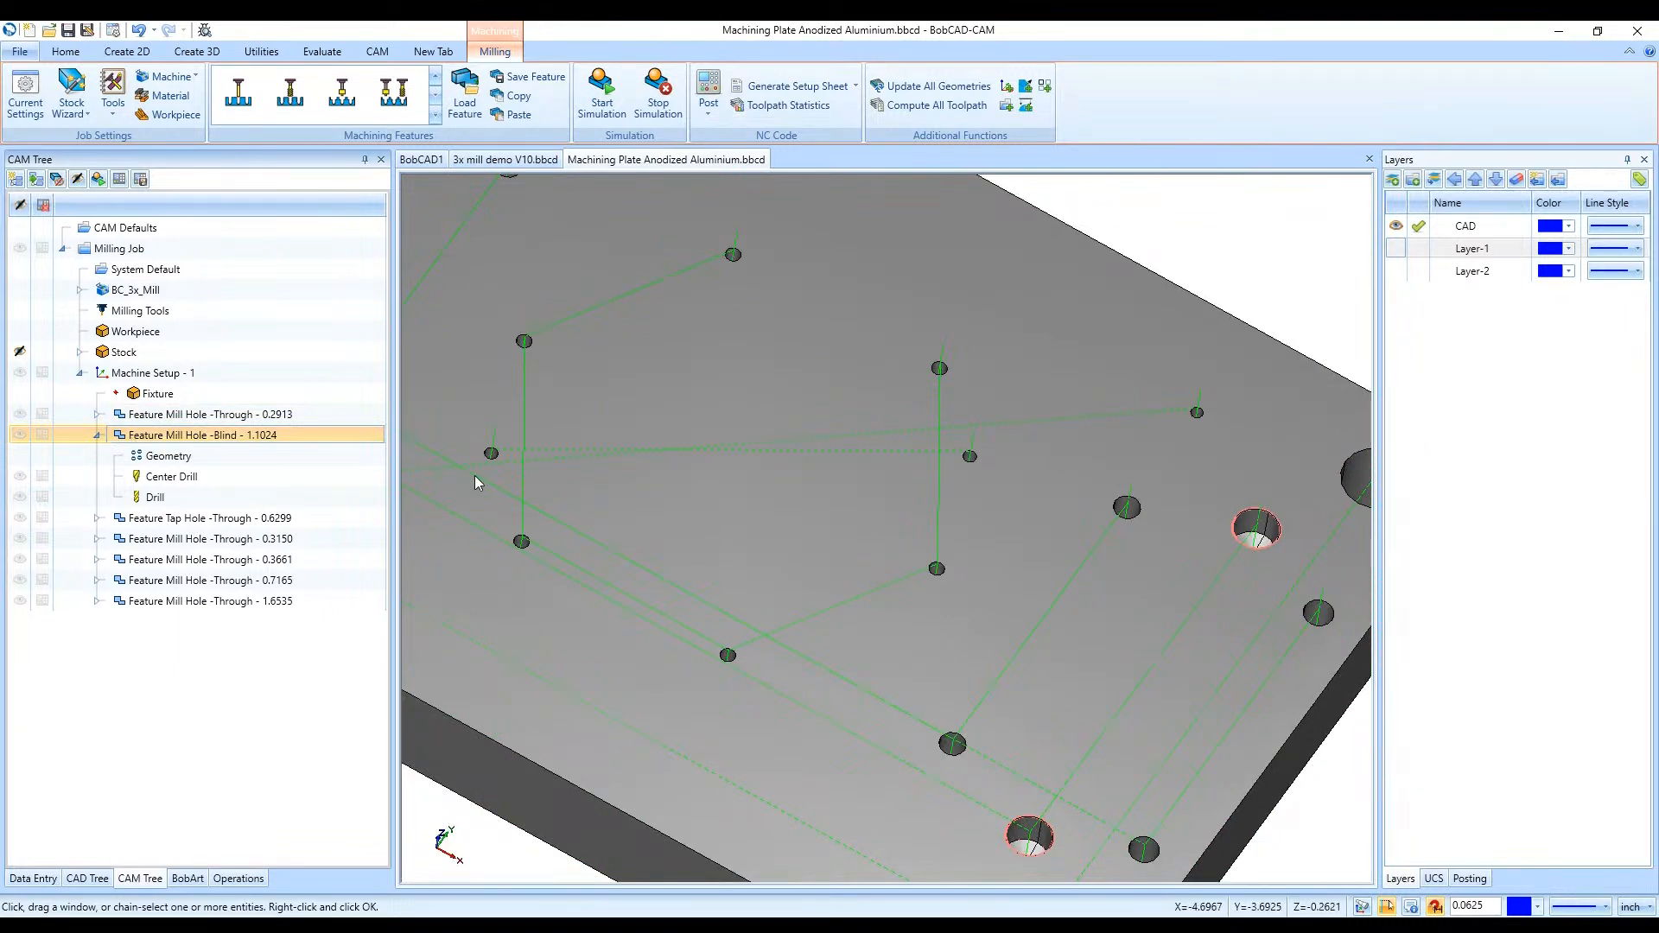
left_click(98, 435)
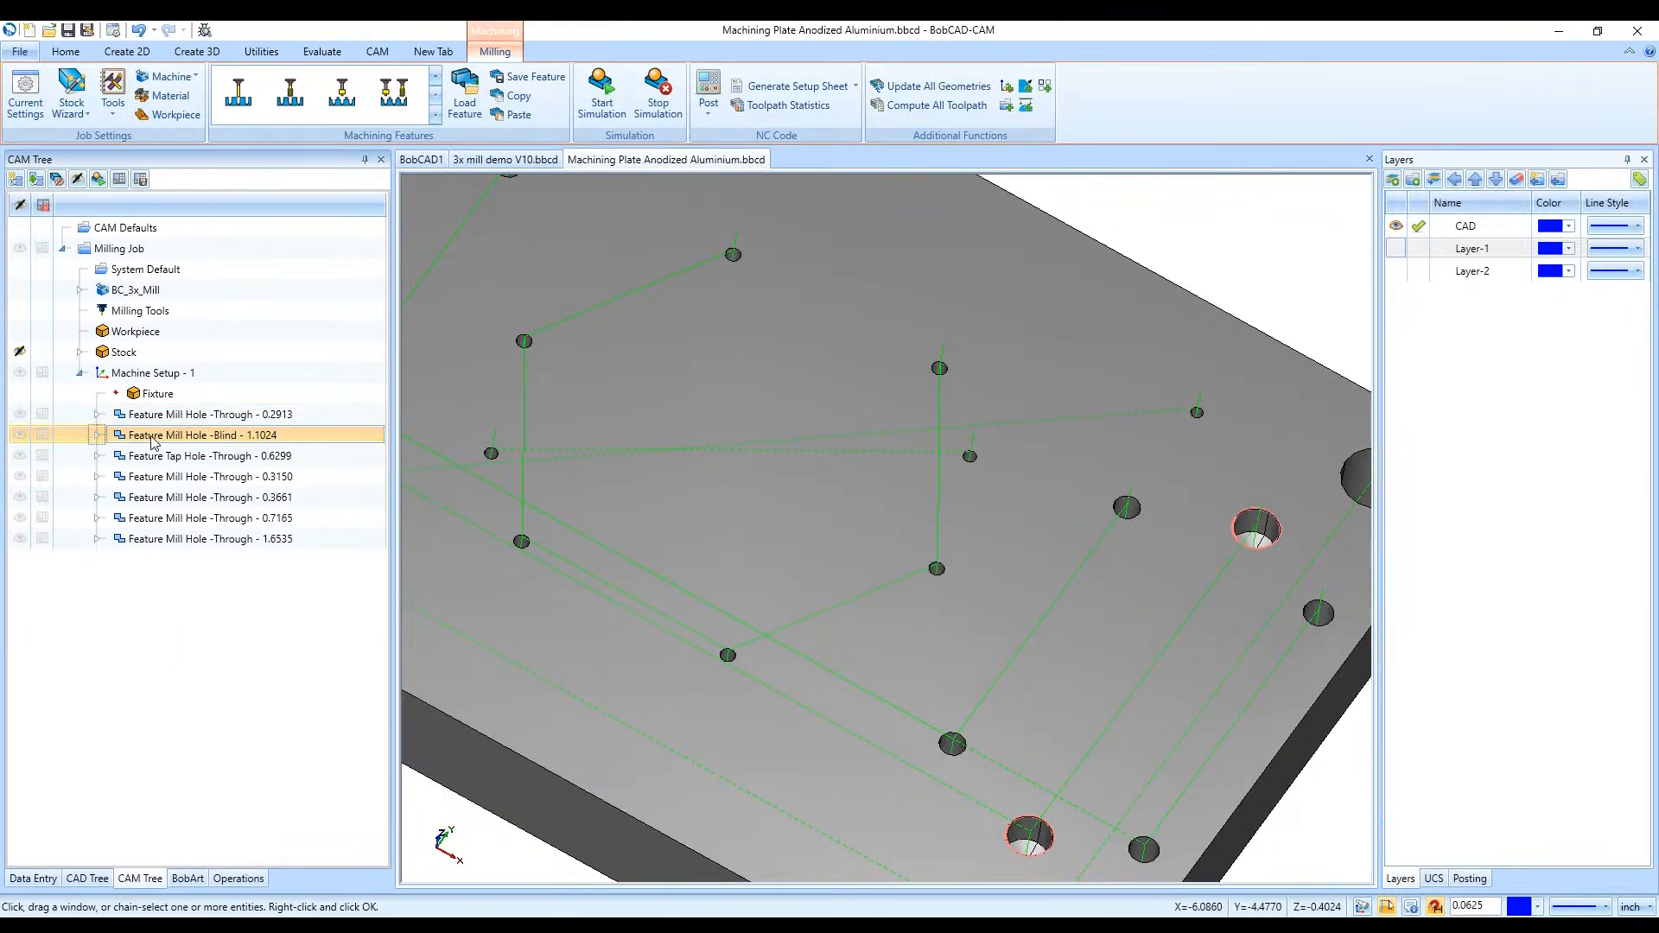
left_click(98, 435)
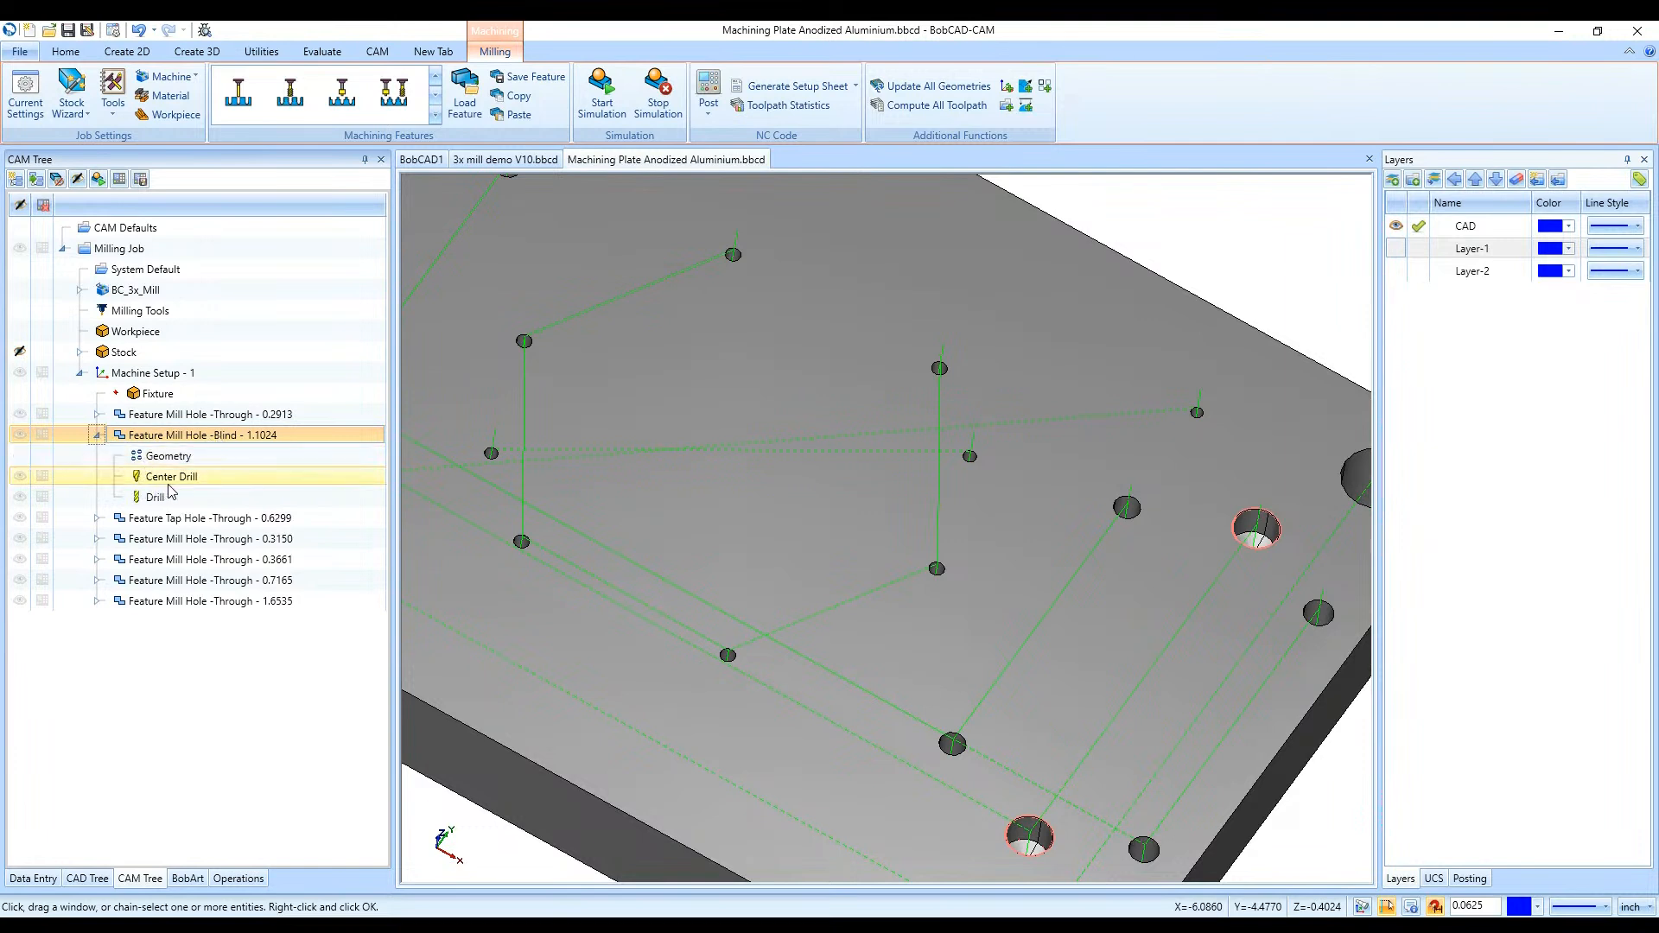
Backplot the blind mill hole feature's Drill operation with the tool display mode set to Shaded
left_click(199, 498)
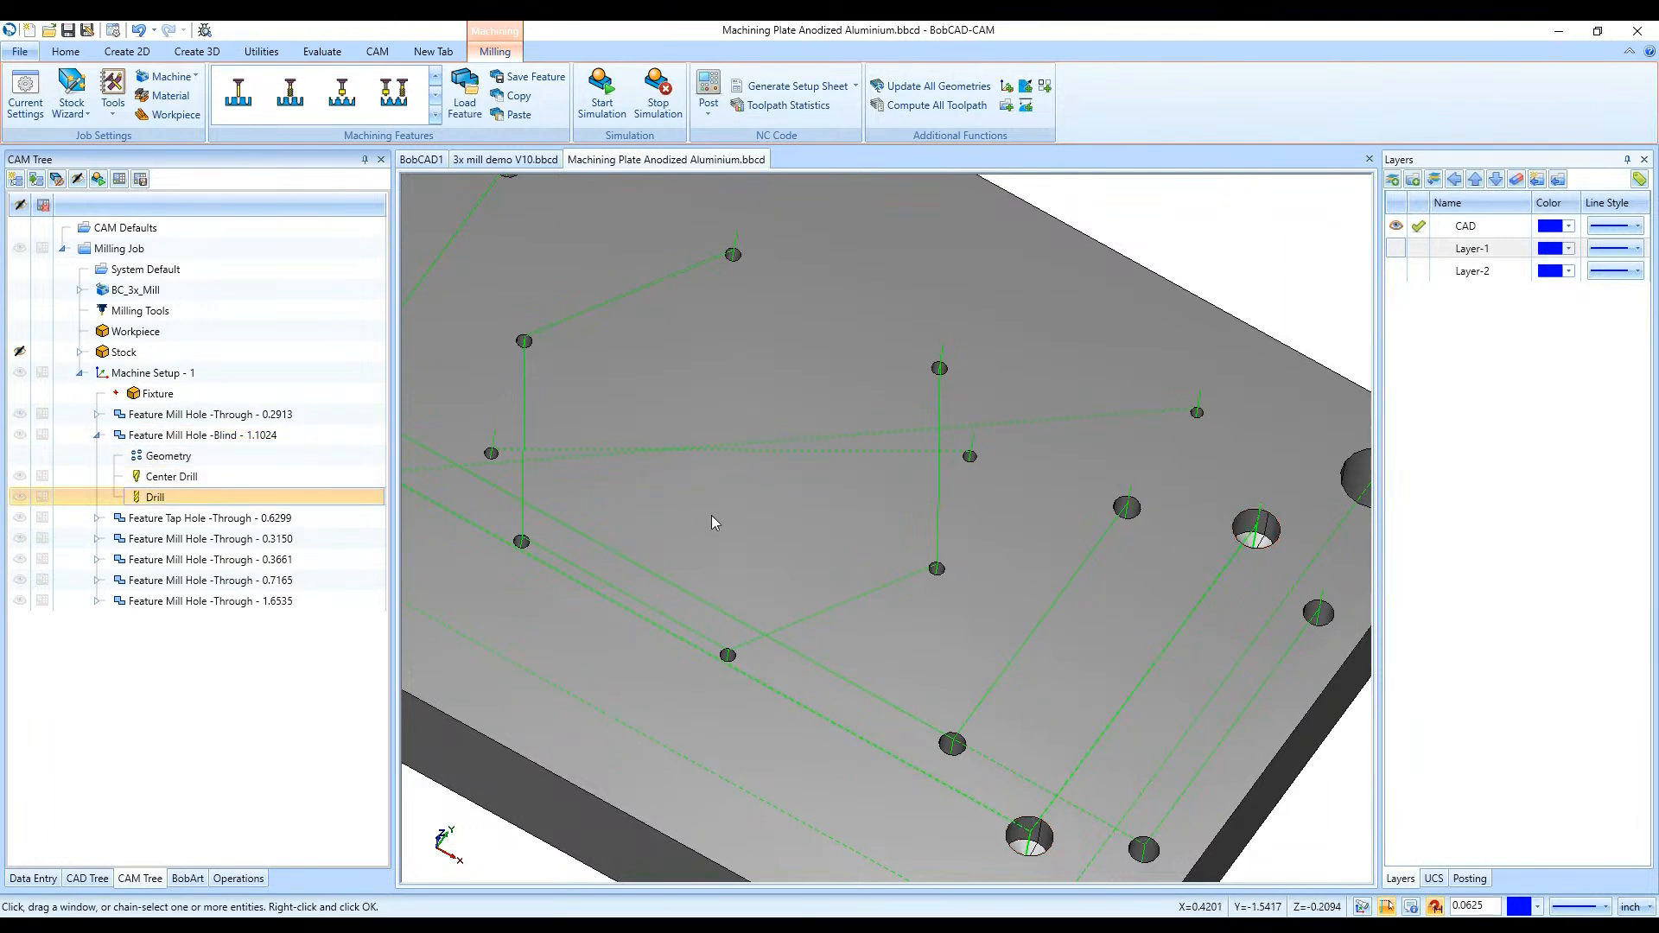
right_click(192, 504)
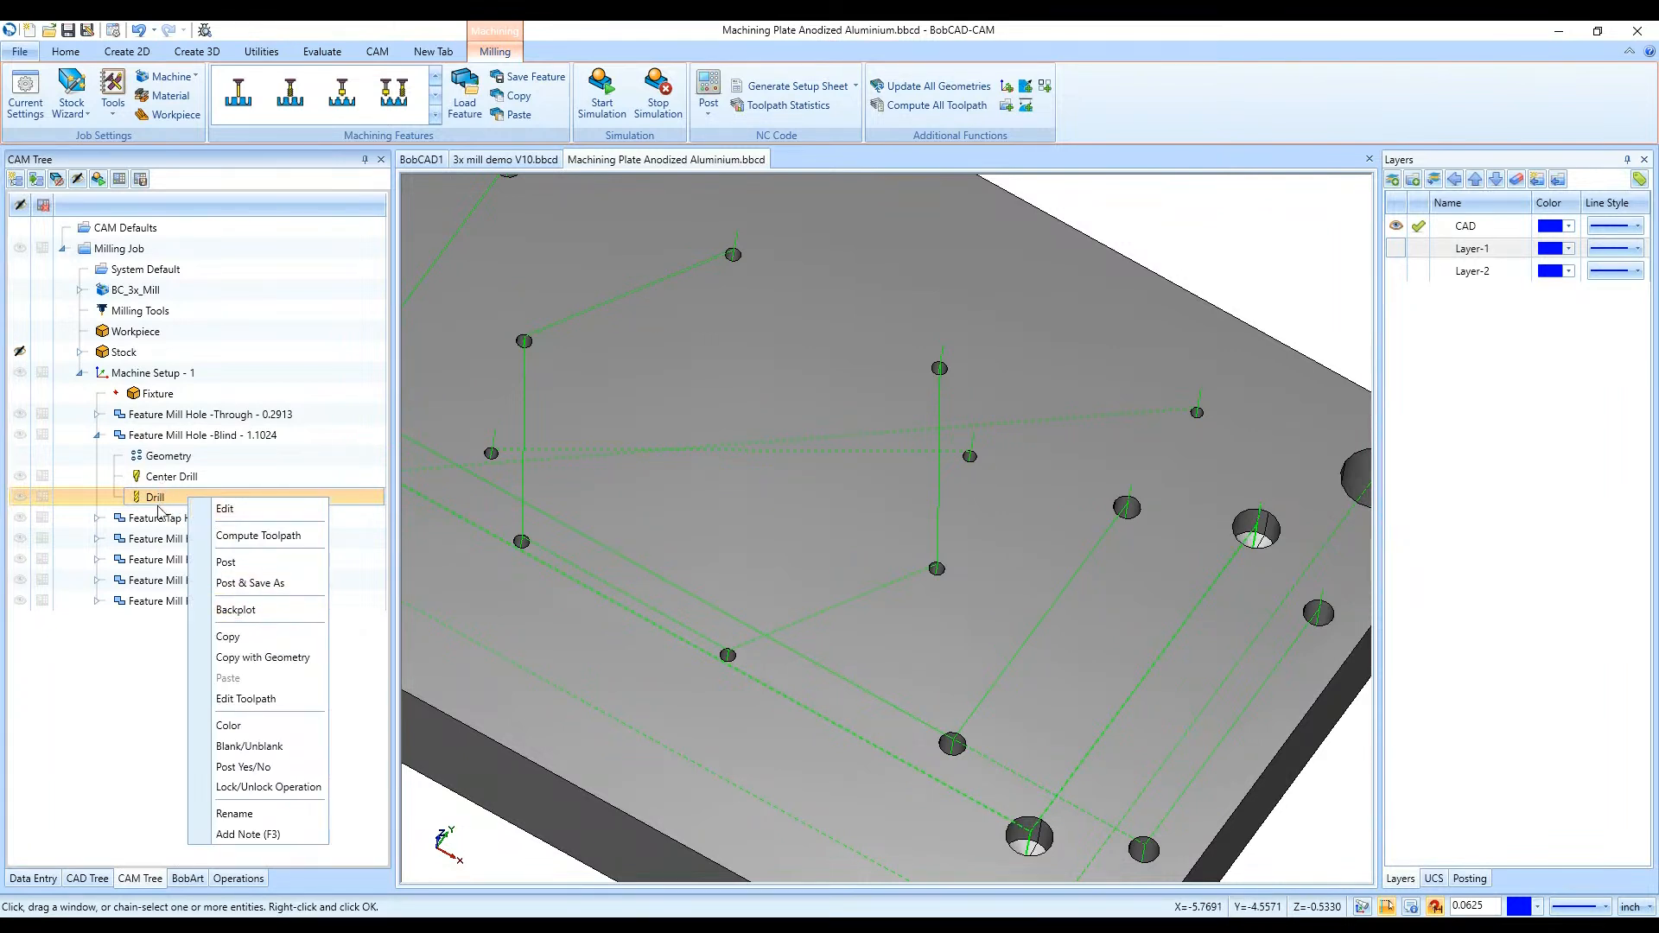
left_click(264, 610)
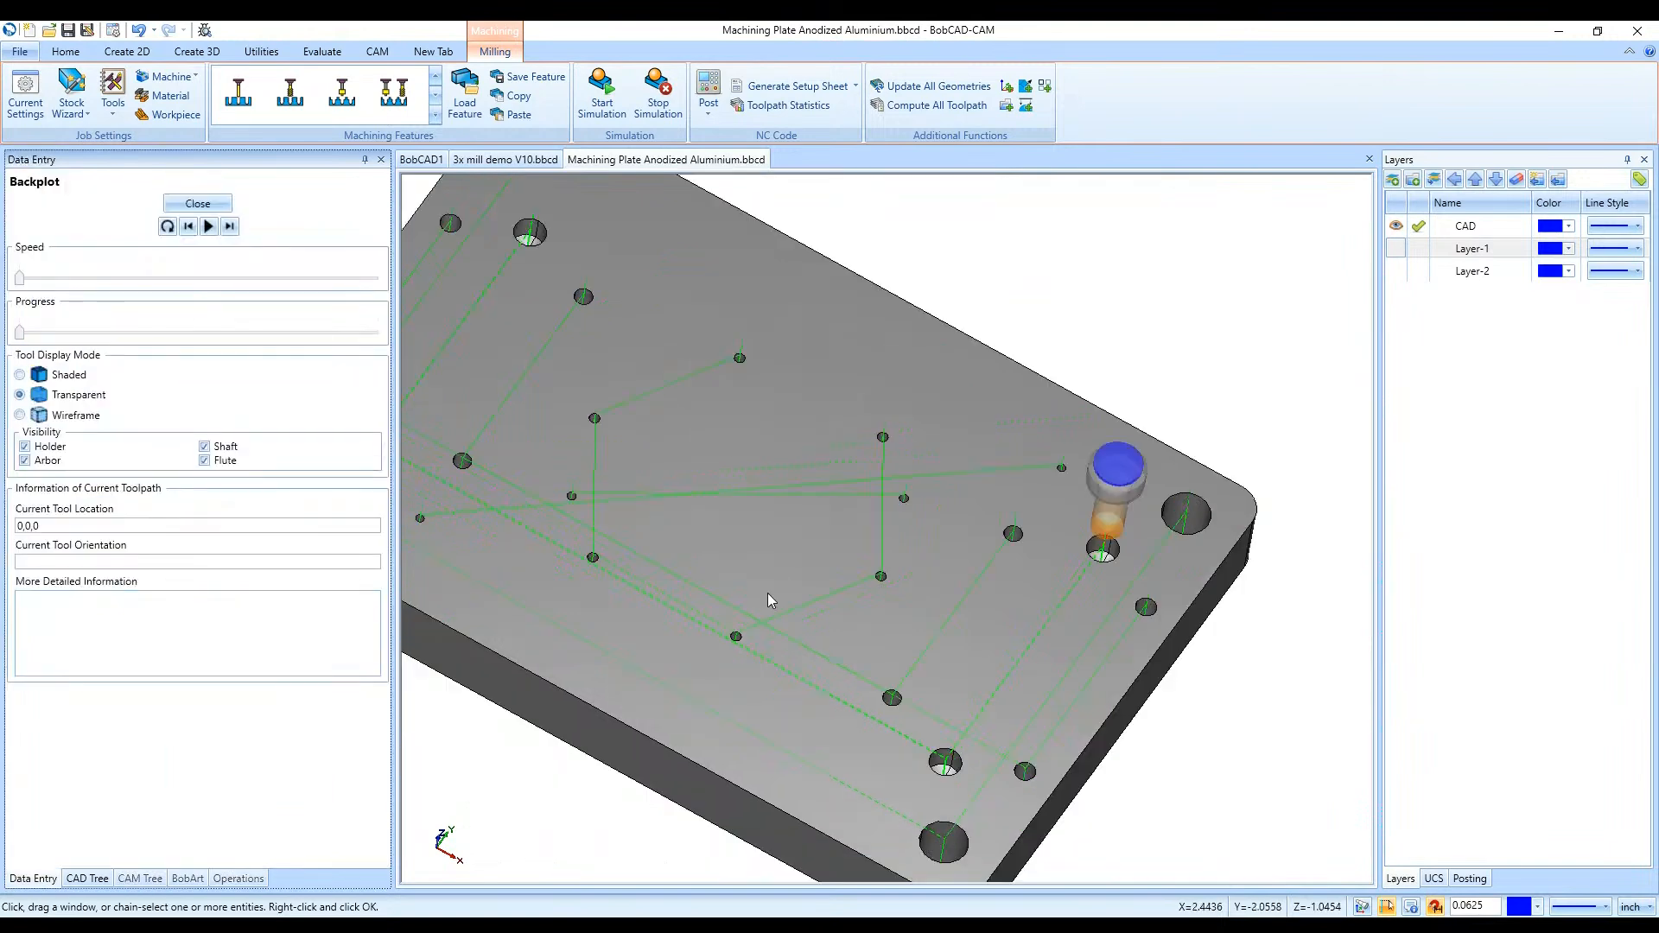
left_click(71, 376)
middle_click_drag(661, 703, 693, 724)
mouse_move(1163, 529)
middle_mouse_down()
mouse_move(1216, 538)
mouse_move(1201, 529)
middle_mouse_up()
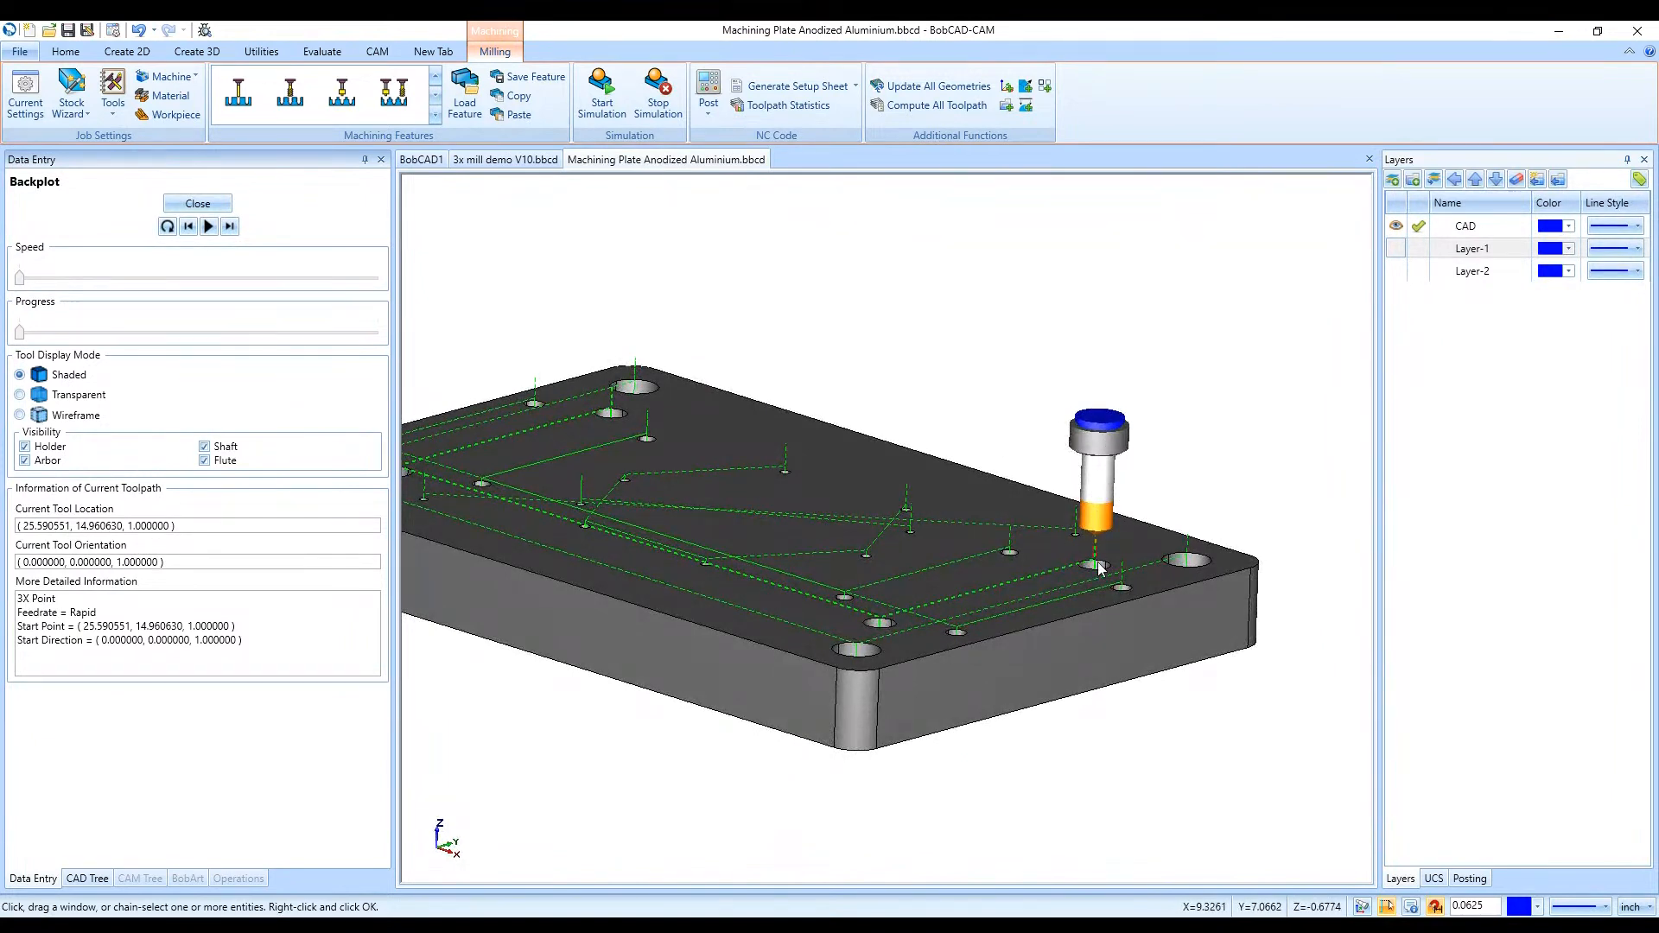
Step the backplot to the drill's plunge position in the first blind hole and look closely at the tool
left_click(230, 228)
left_click(230, 227)
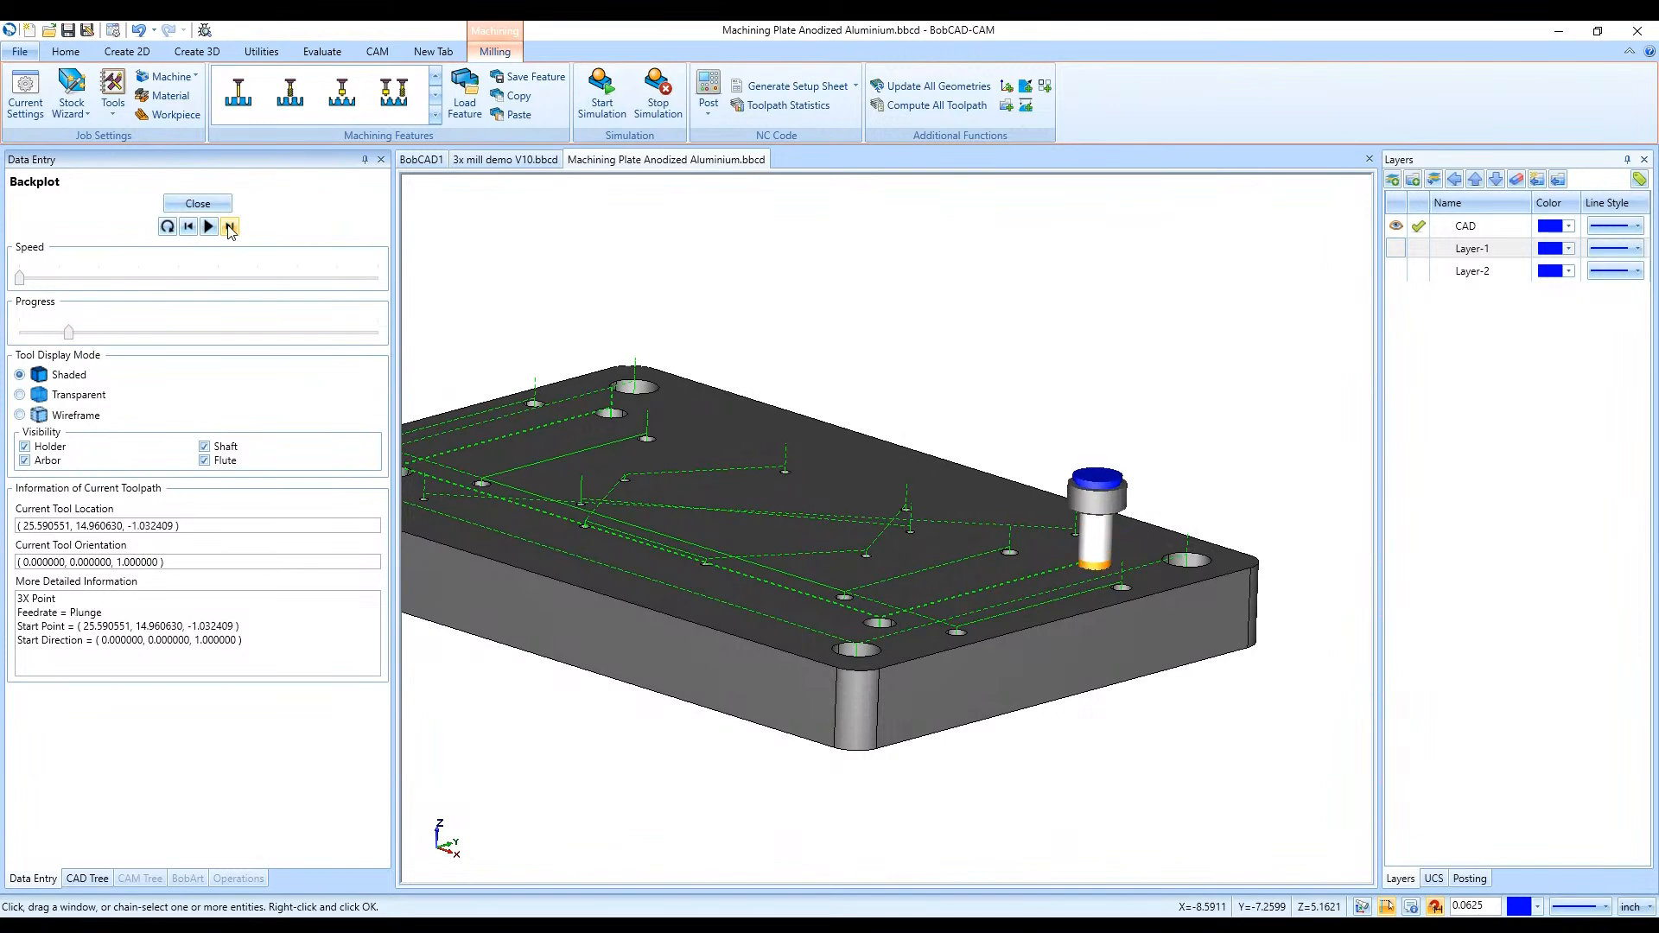
left_click(189, 228)
scroll(1092, 587, "down", 2)
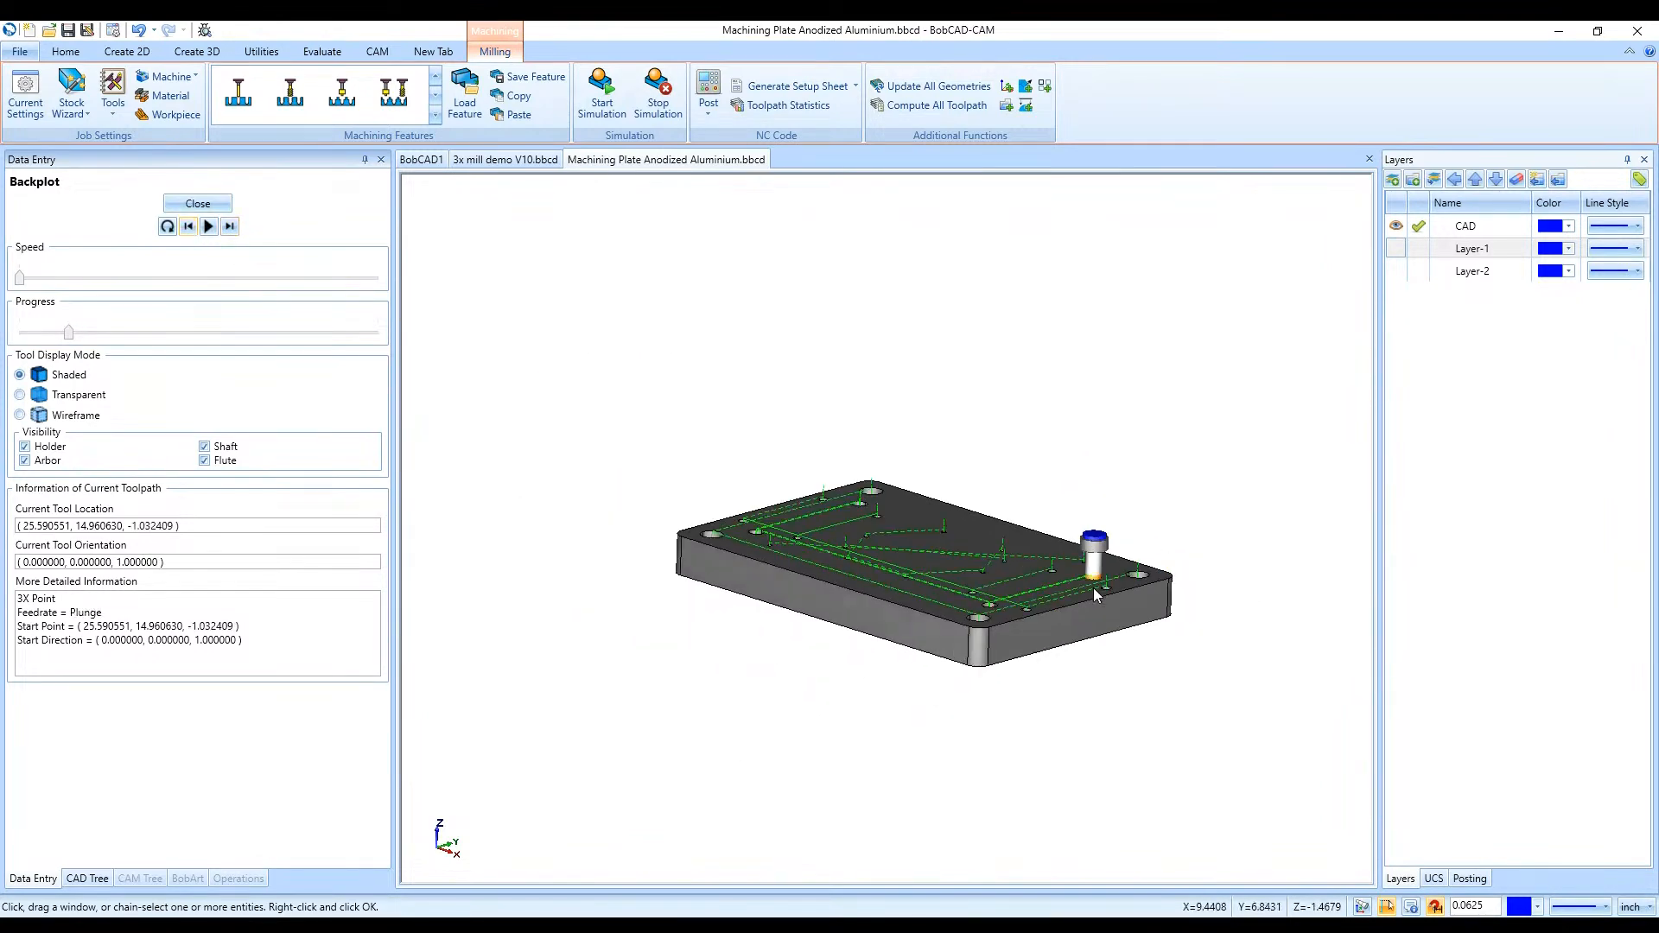
scroll(1092, 588, "up", 6)
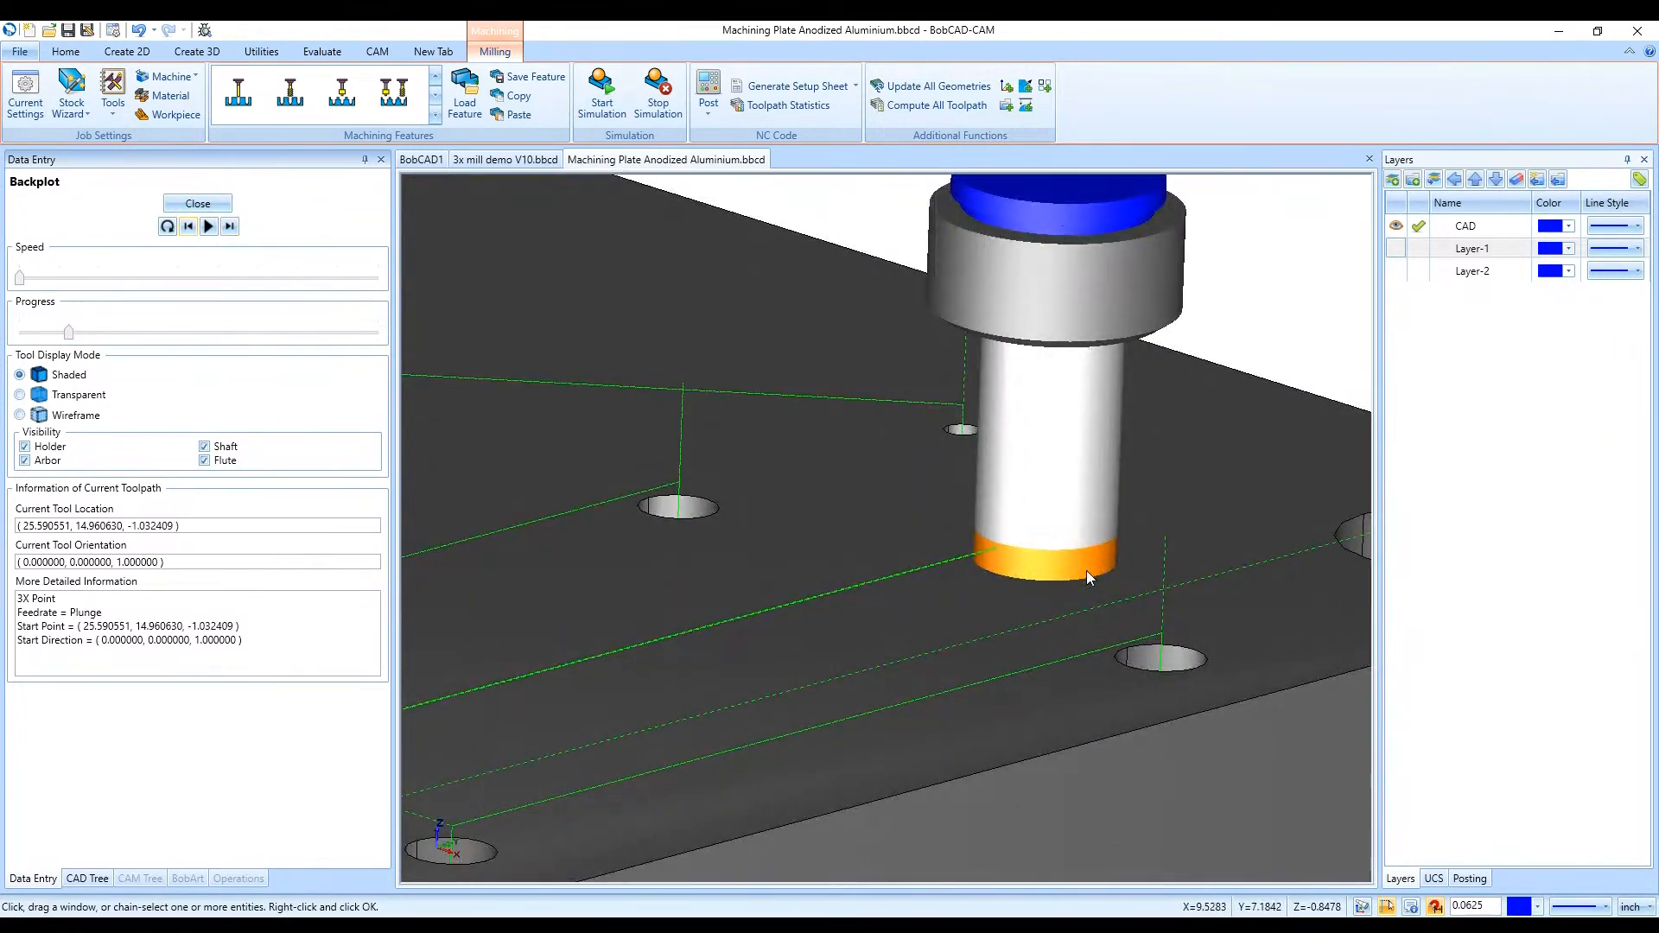
Make the plate translucent and step the drill out of the blind hole and back in to check its depth
key("t")
middle_click_drag(1071, 678, 1103, 650)
left_click(230, 227)
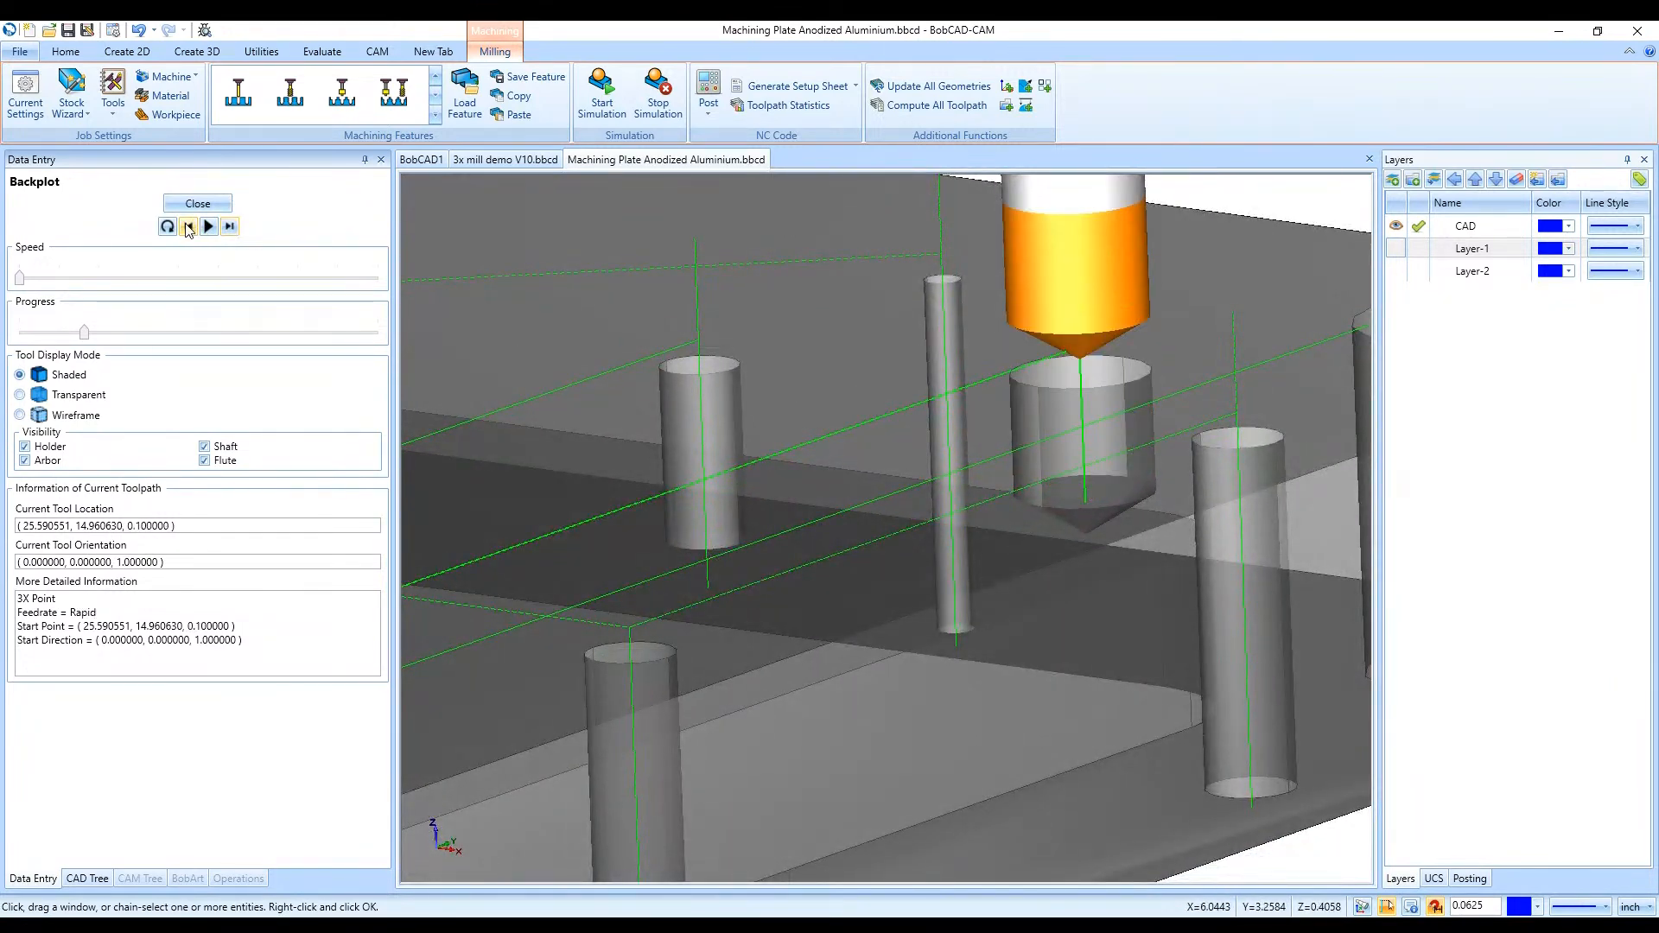
left_click(190, 227)
middle_click_drag(1077, 501, 1087, 490)
middle_click_drag(1095, 314, 1109, 493)
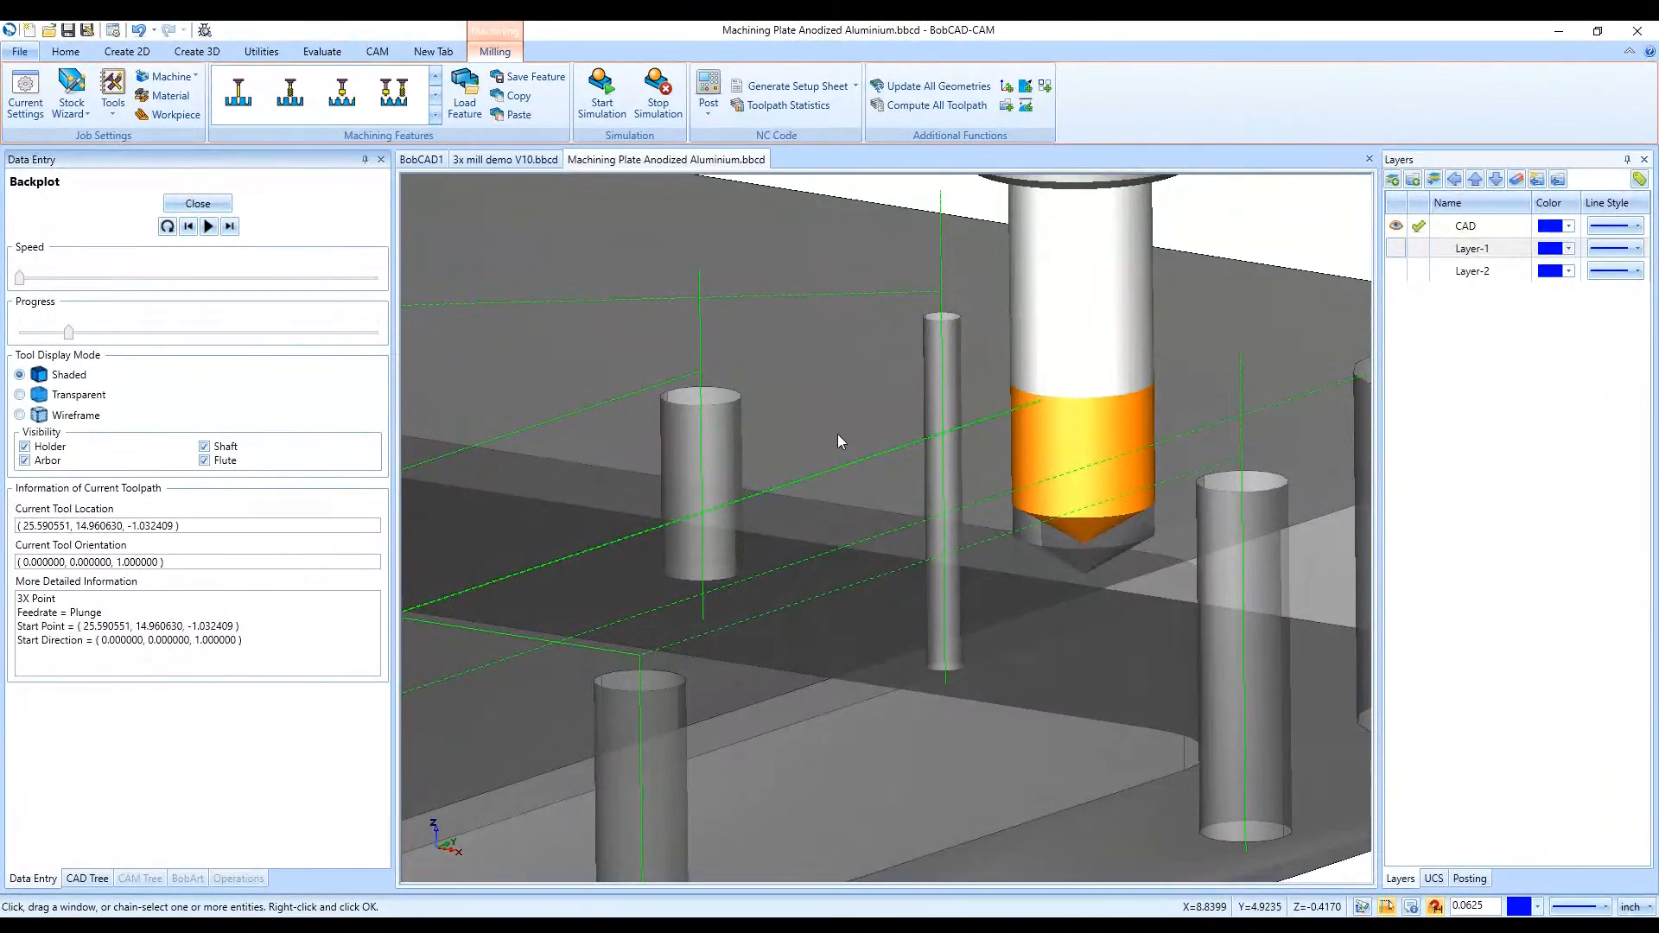
Examine the depths of the holes across the translucent plate and around the plunged drill
scroll(936, 556, "down", 6)
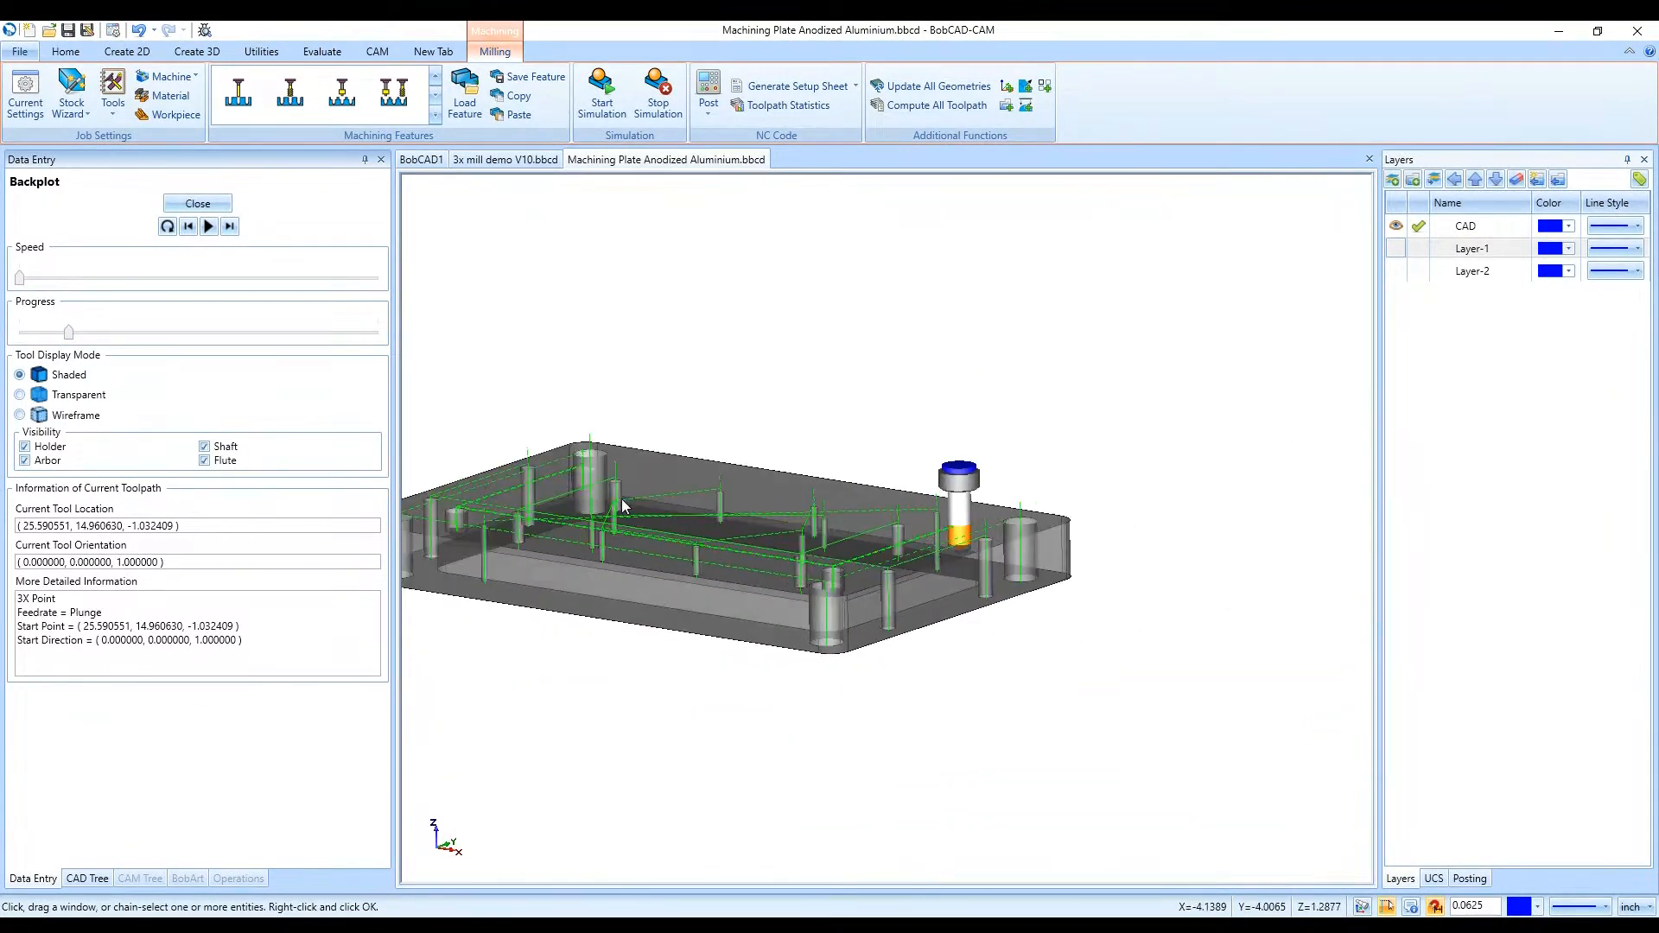
scroll(688, 504, "up", 5)
scroll(741, 474, "down", 3)
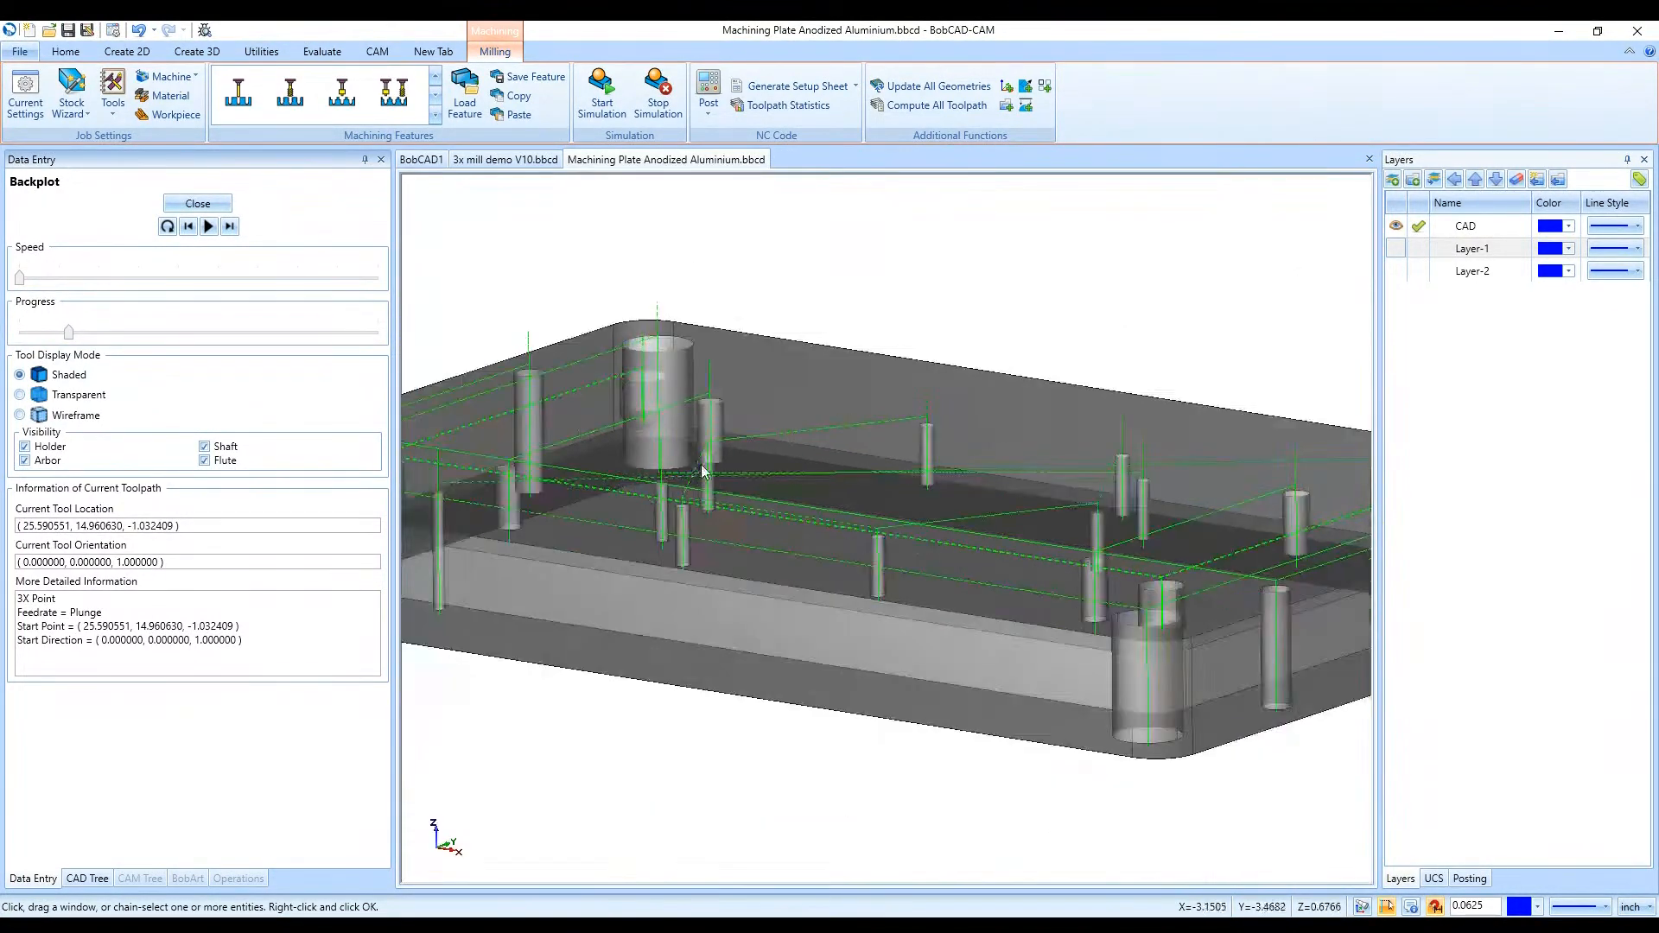
scroll(700, 468, "down", 3)
scroll(1329, 470, "up", 4)
scroll(1318, 555, "up", 2)
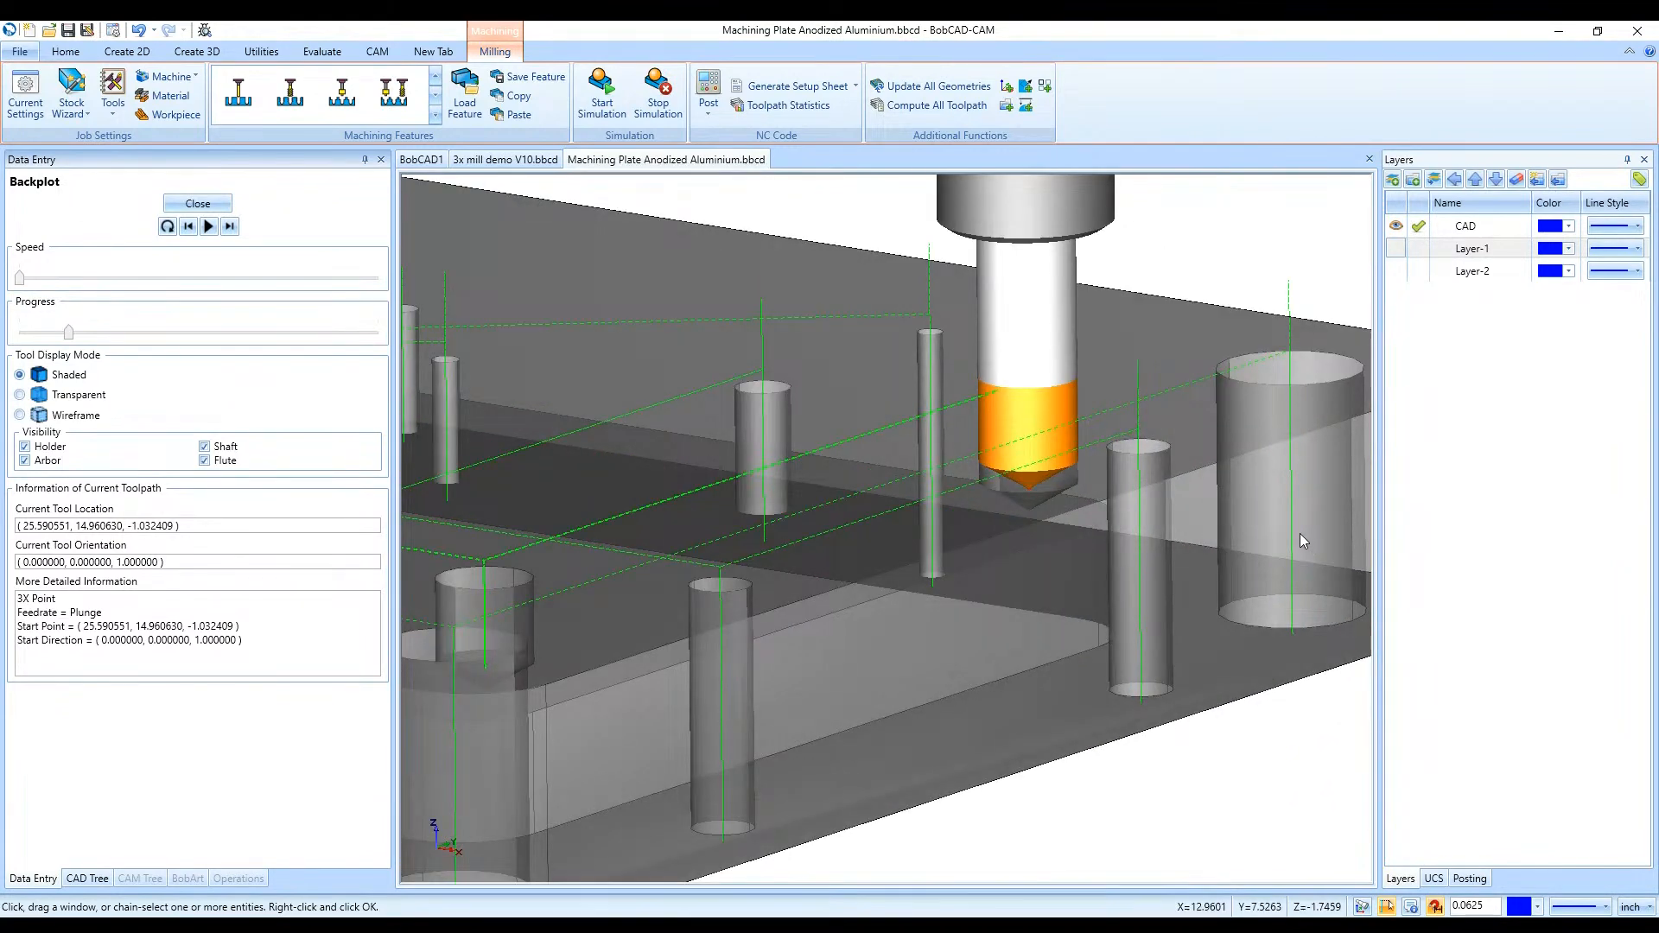
Demonstrate the plate's opaque, translucent and wireframe displays around the plunged drill, ending with the opaque display
key("t")
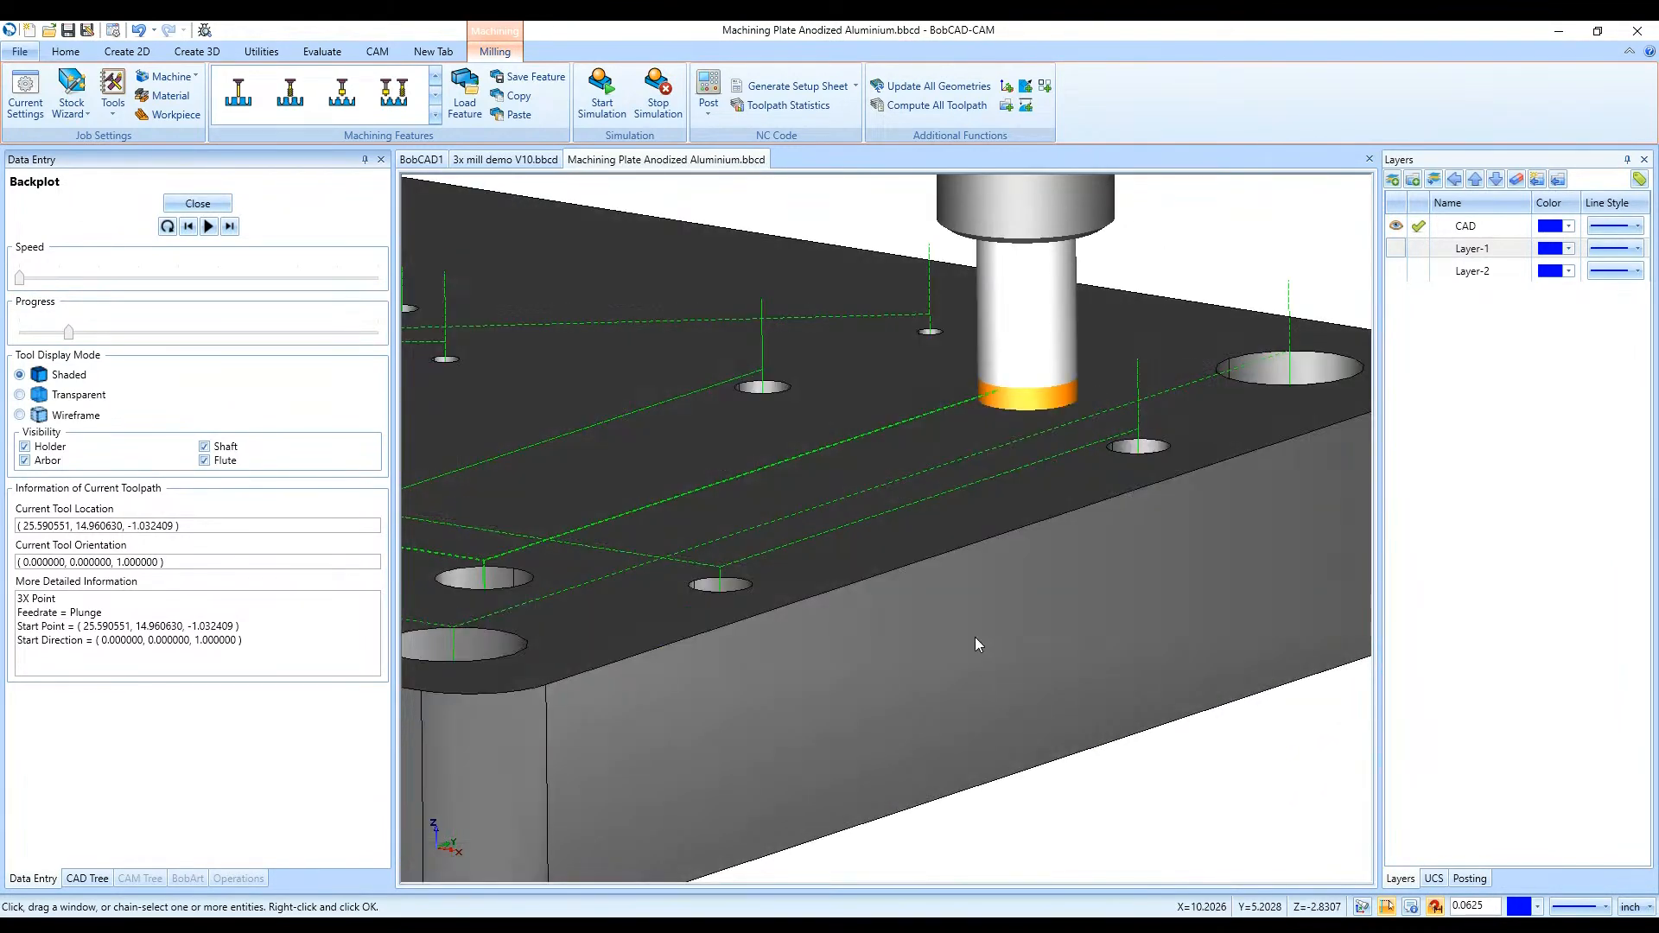
key("t")
key("t")
key("t")
key("t")
key("t")
key("t")
key("t")
key("t")
key("t")
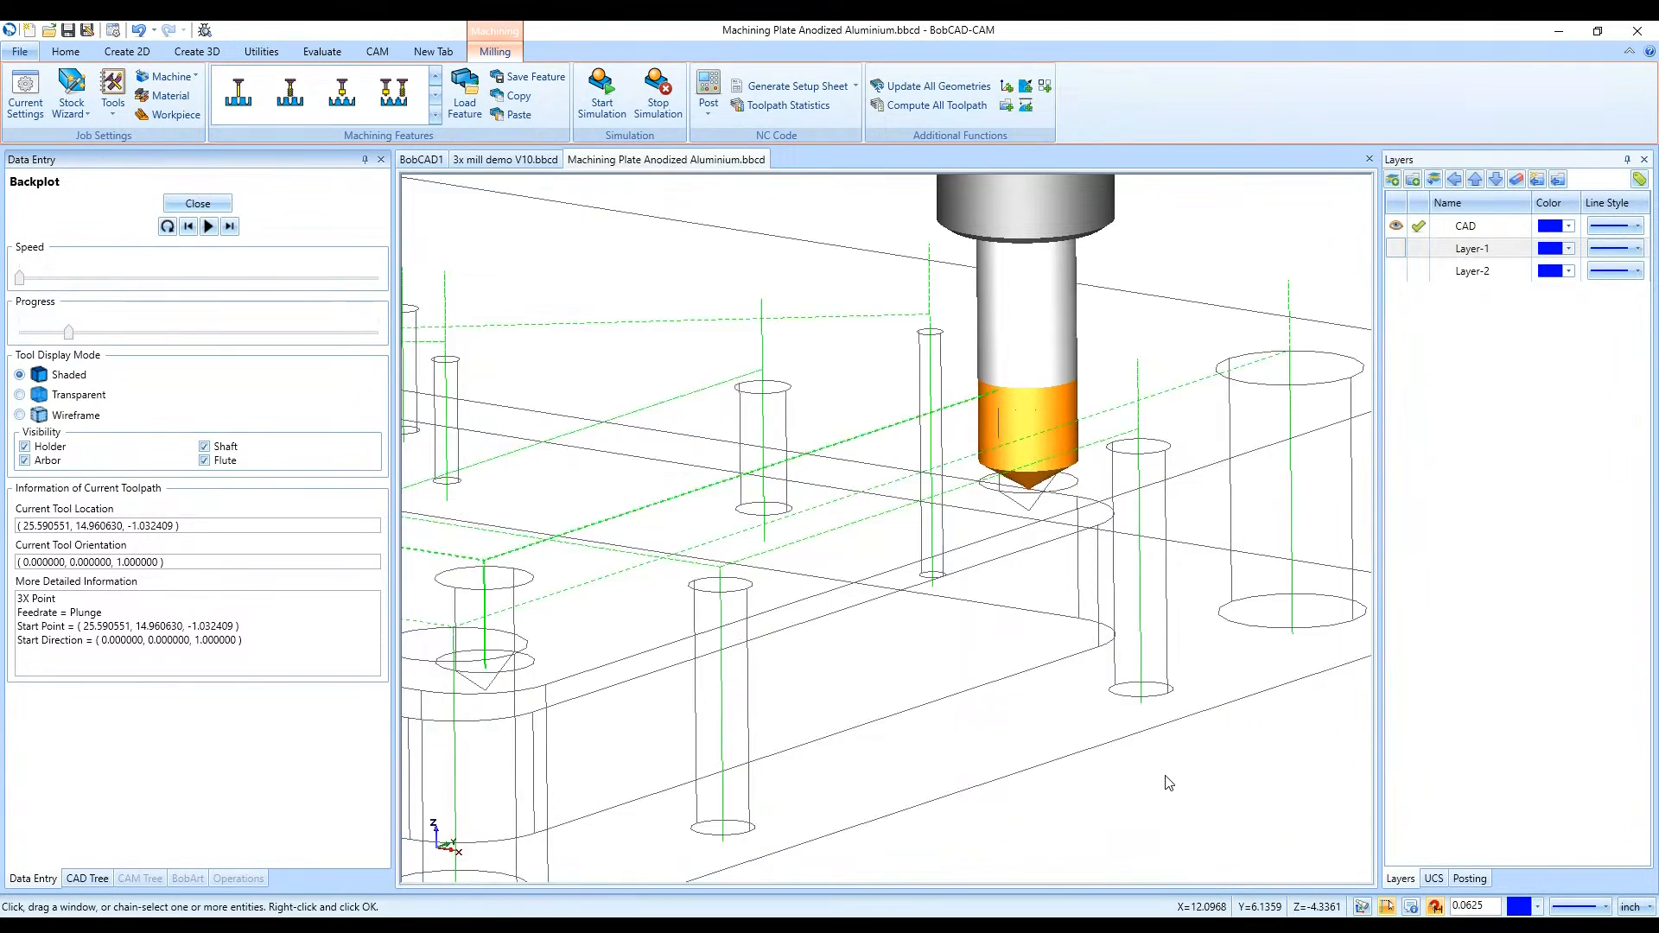
key("t")
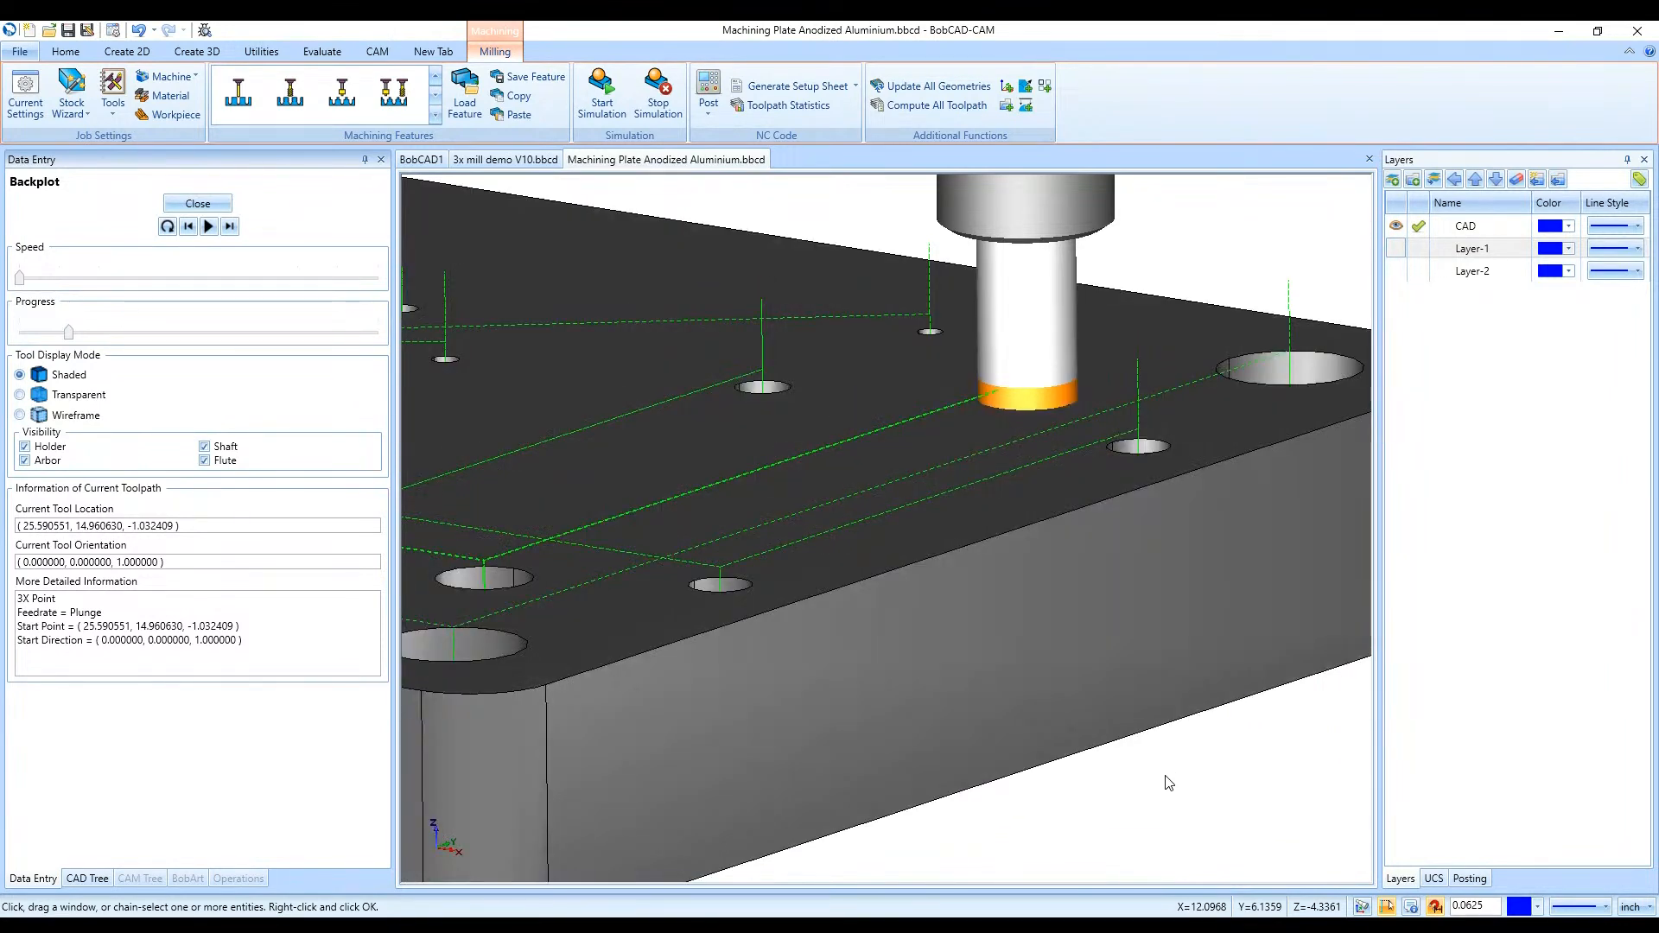
key("t")
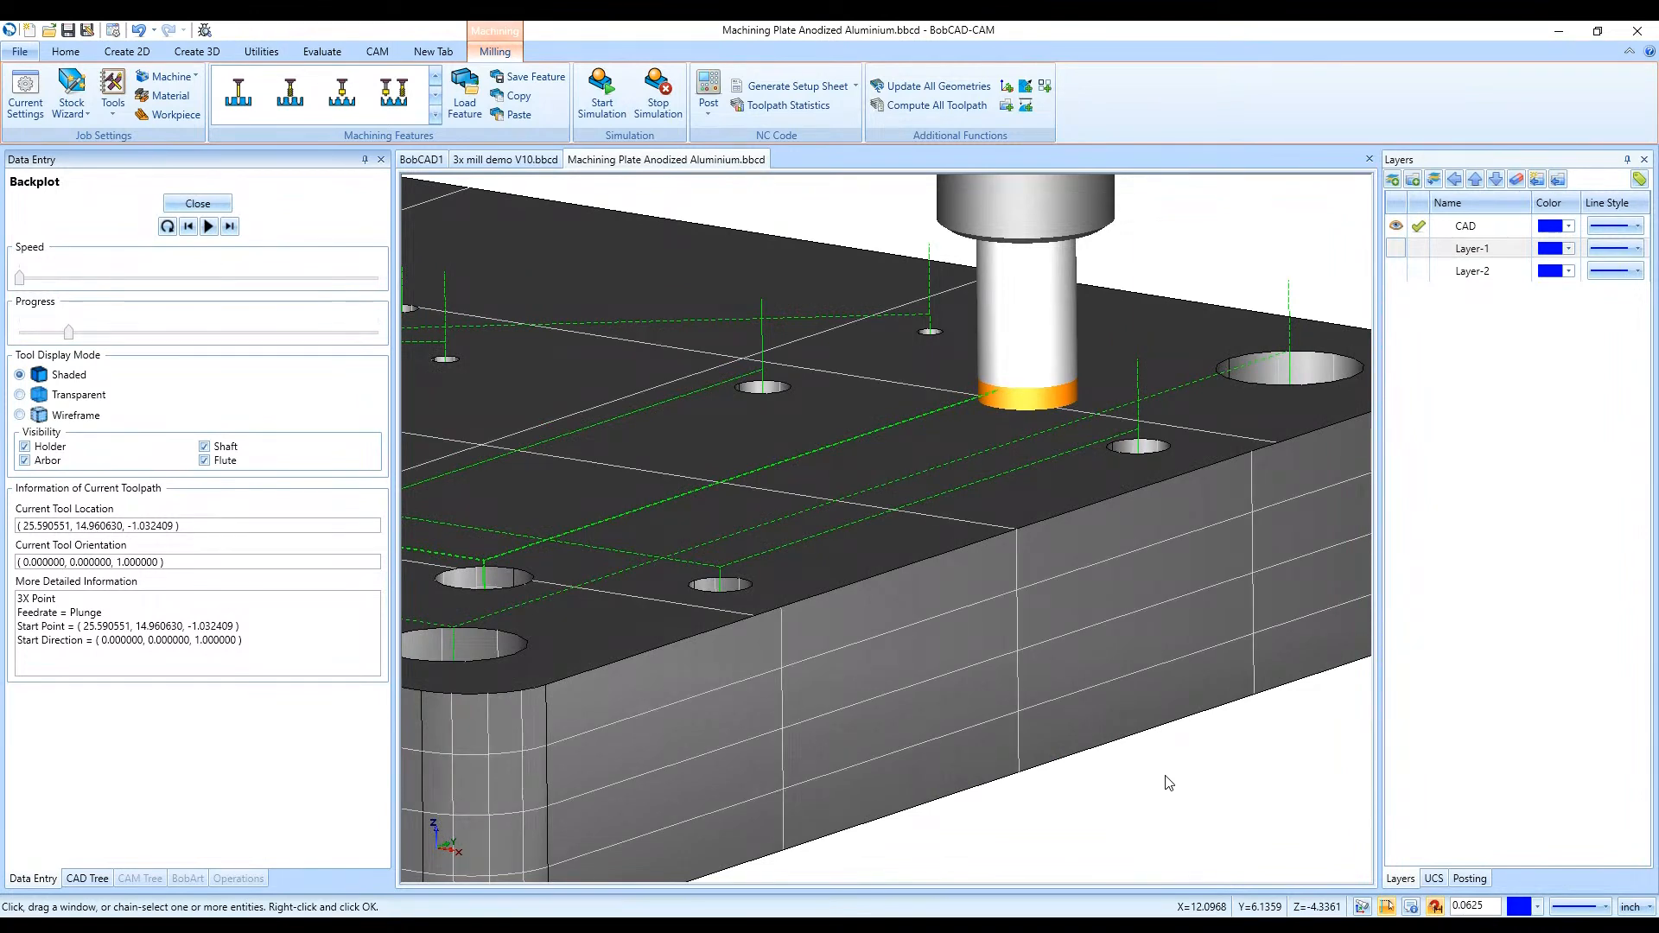
key("w")
key("w")
key("w")
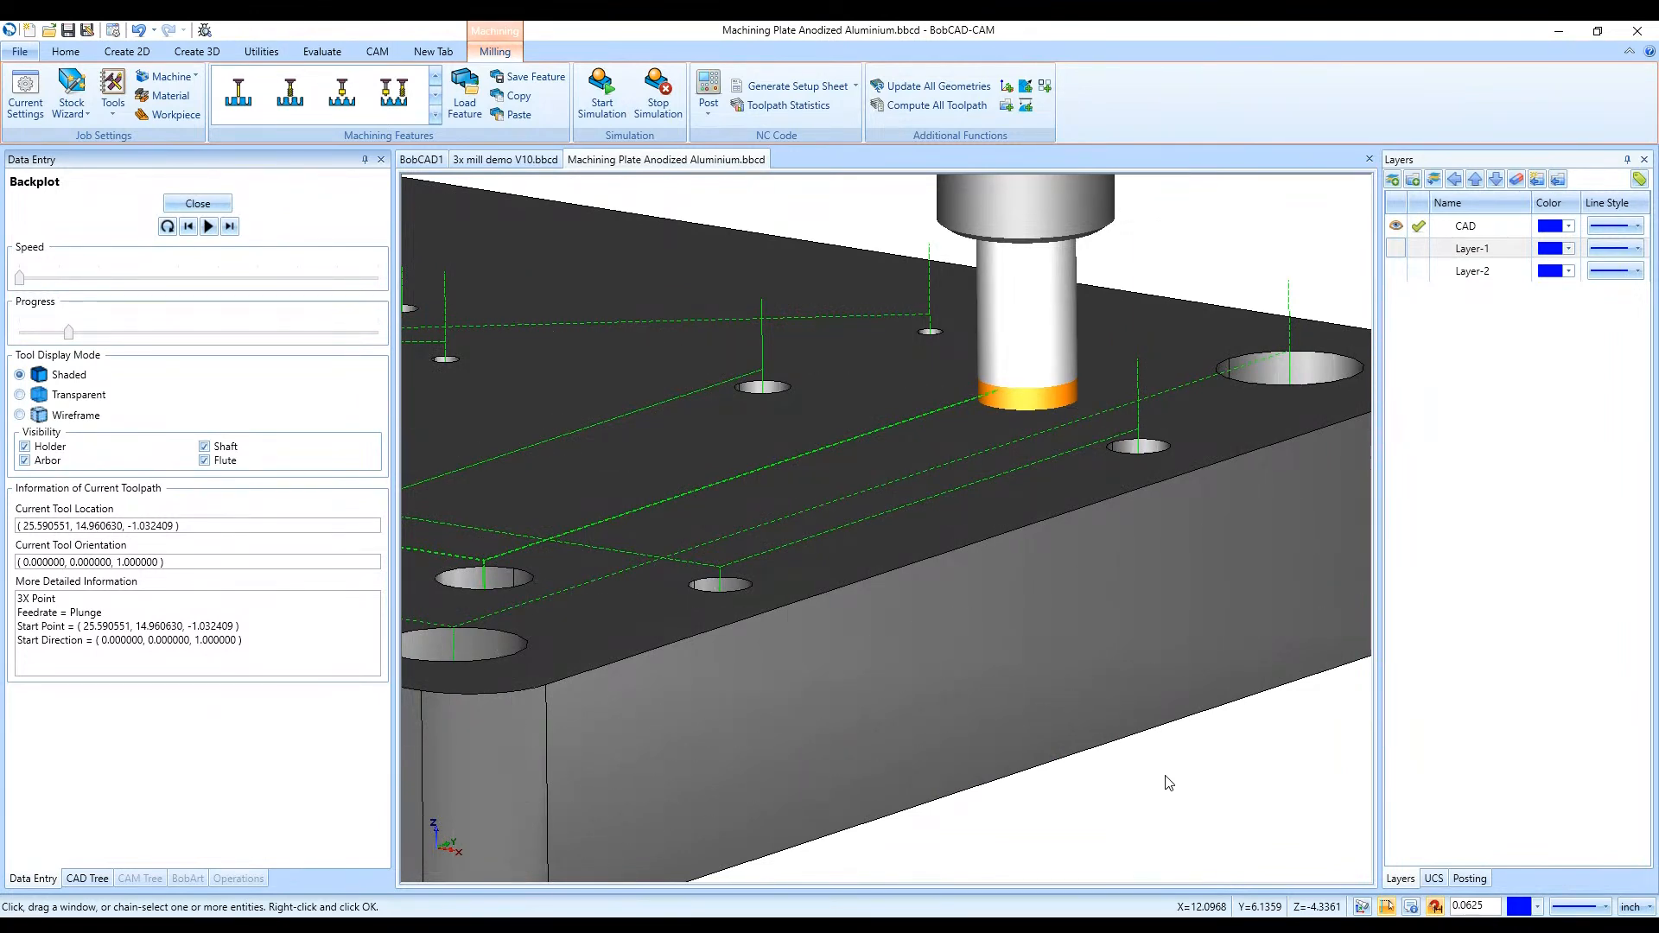
Demonstrate the surface grid lines on the plate in both the translucent and the opaque display
key("t")
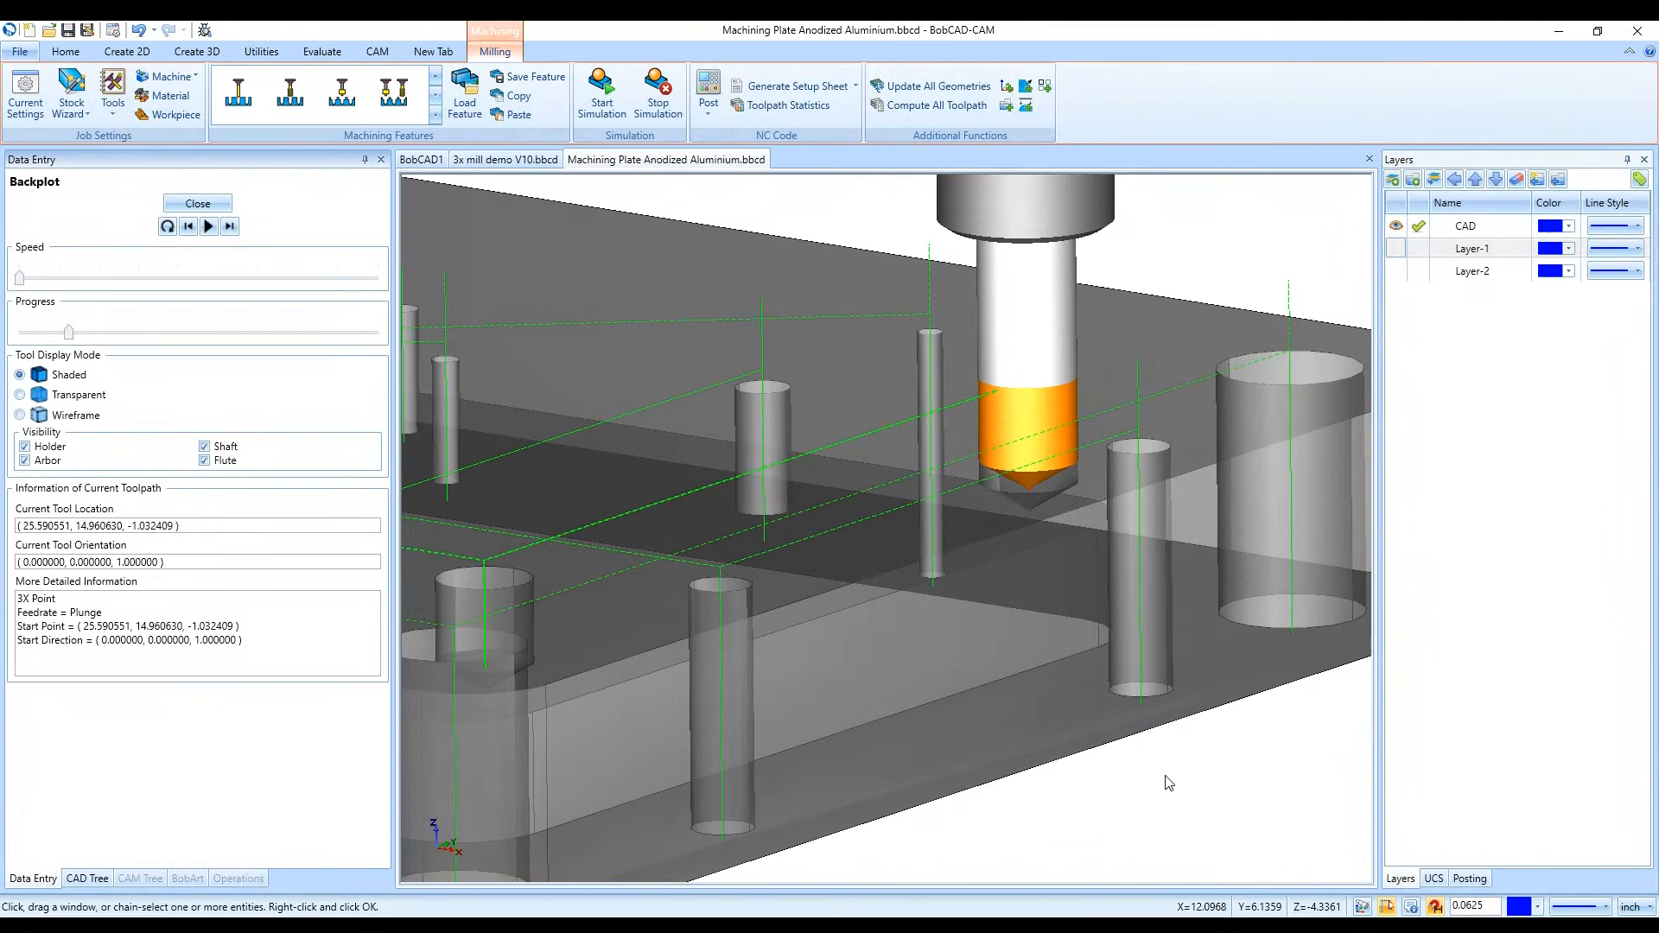
key("w")
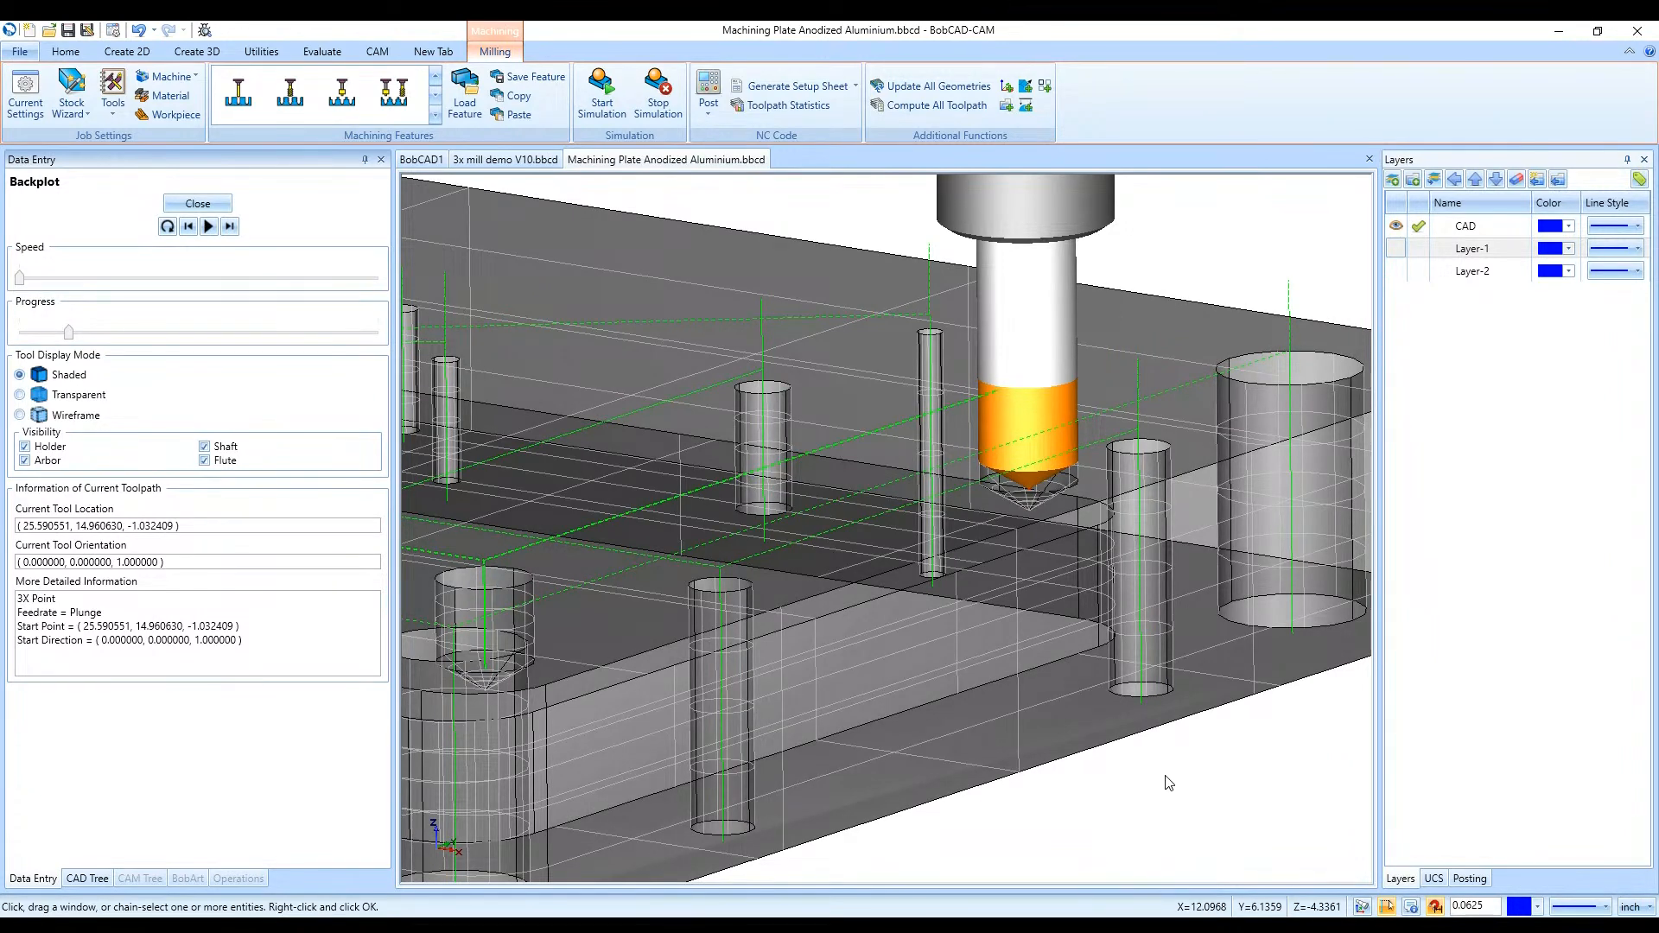
key("w")
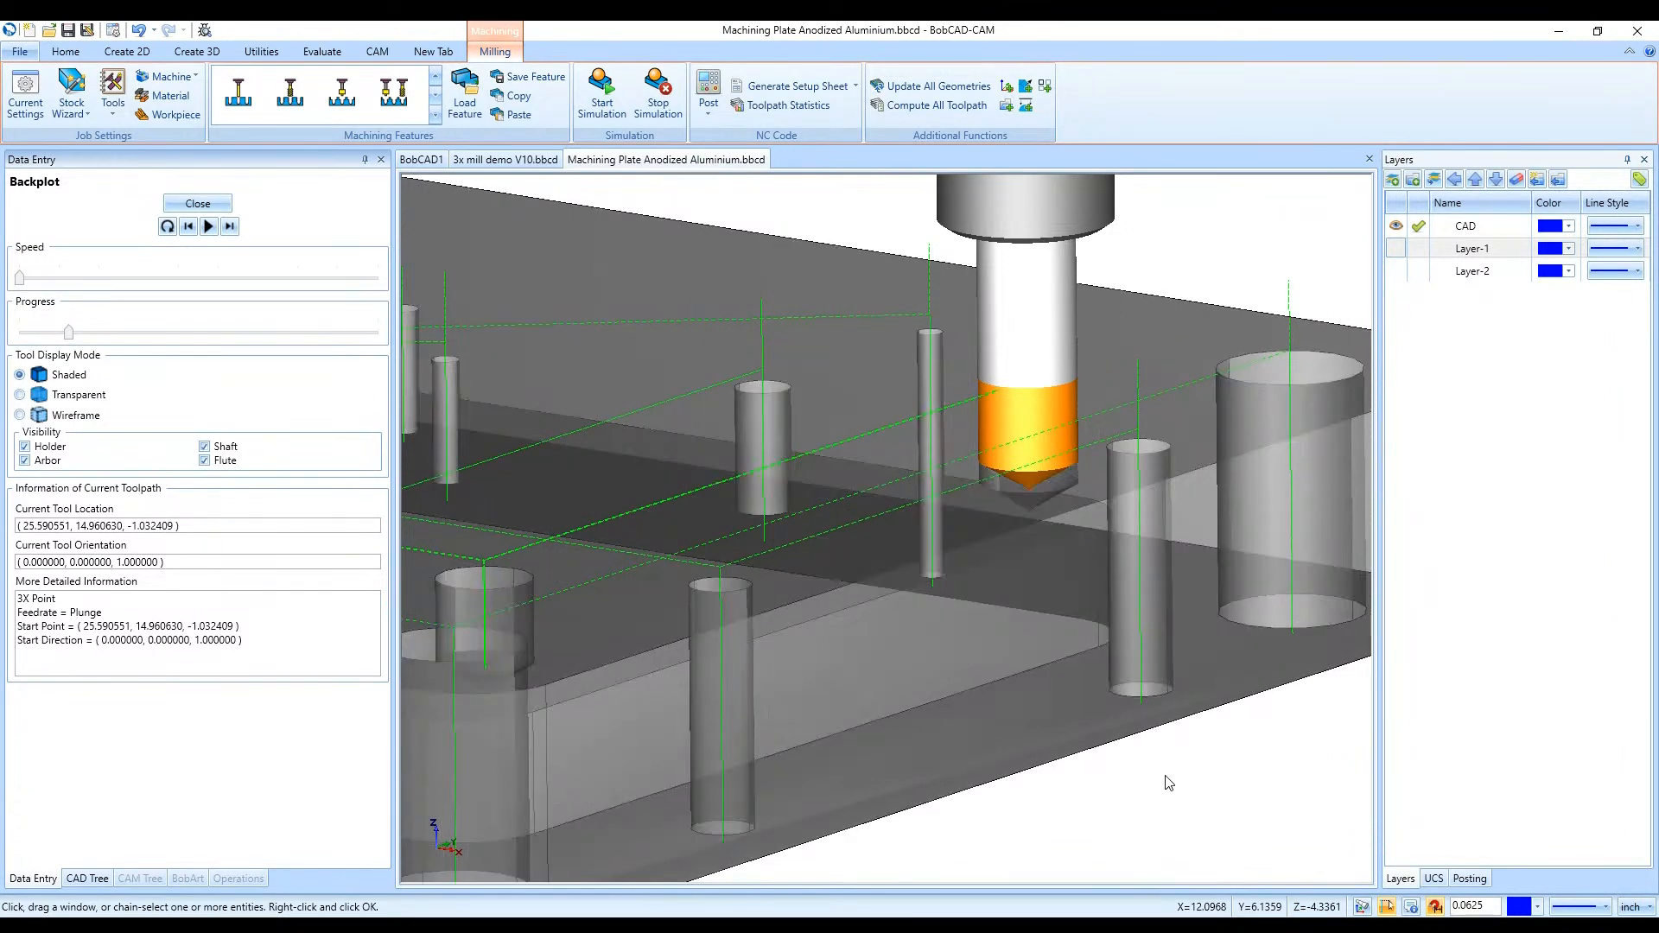
key("t")
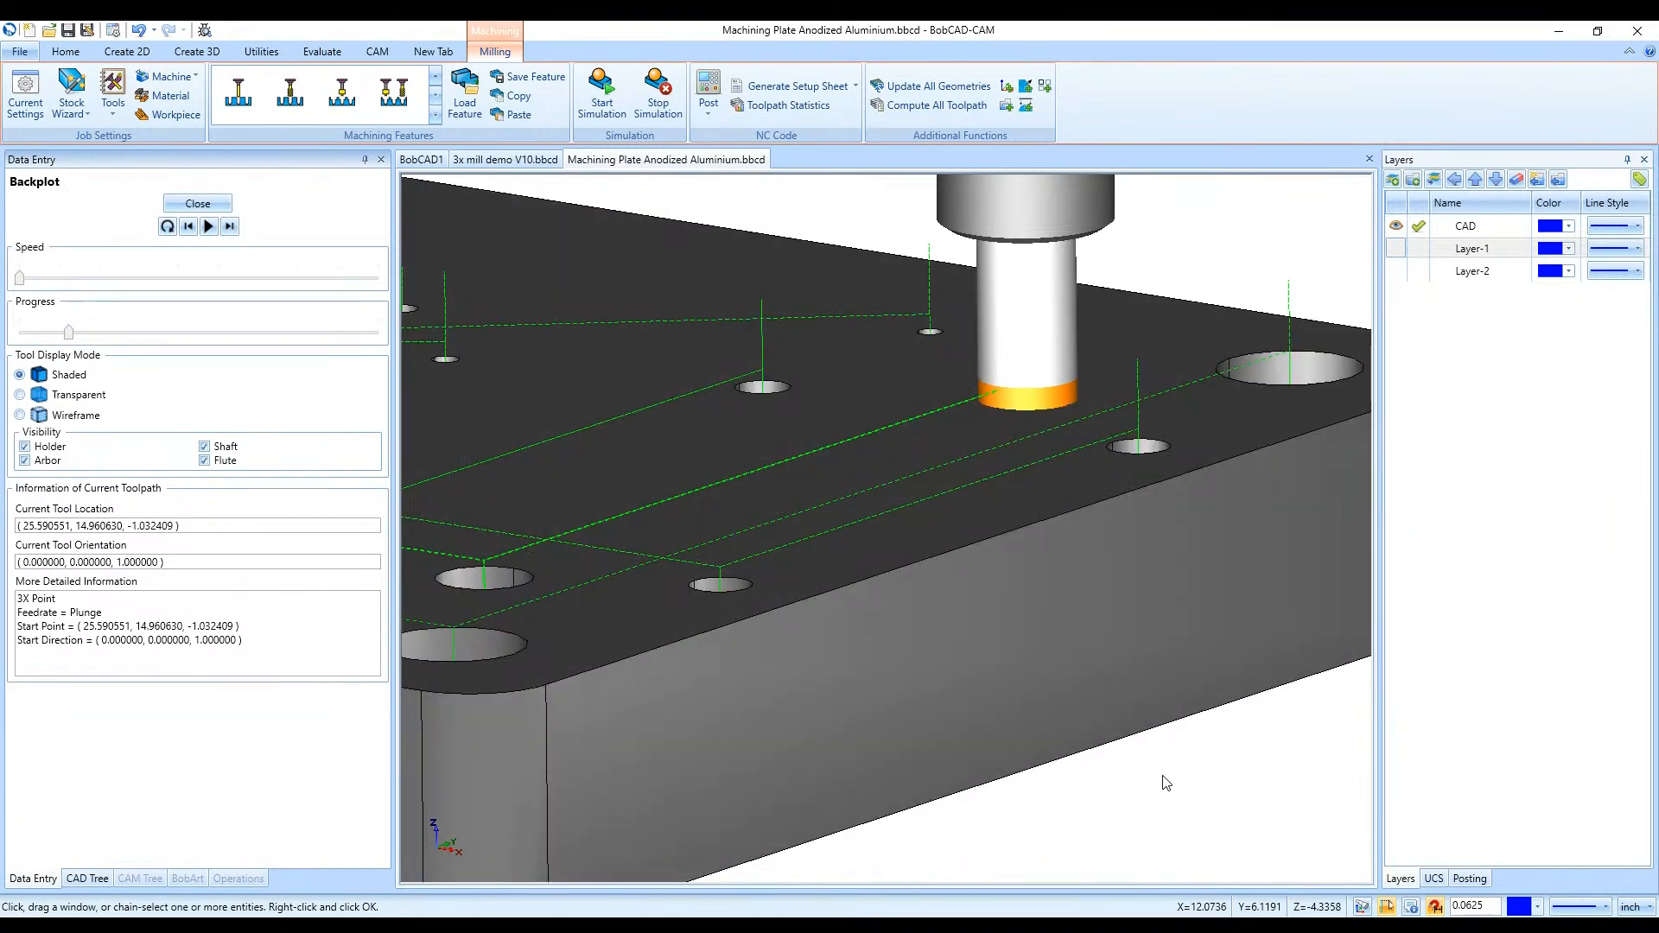
key("w")
key("w")
key("w")
key("w")
Return the plate to translucent and examine the drill tip against the blind hole's conical bottom
key("t")
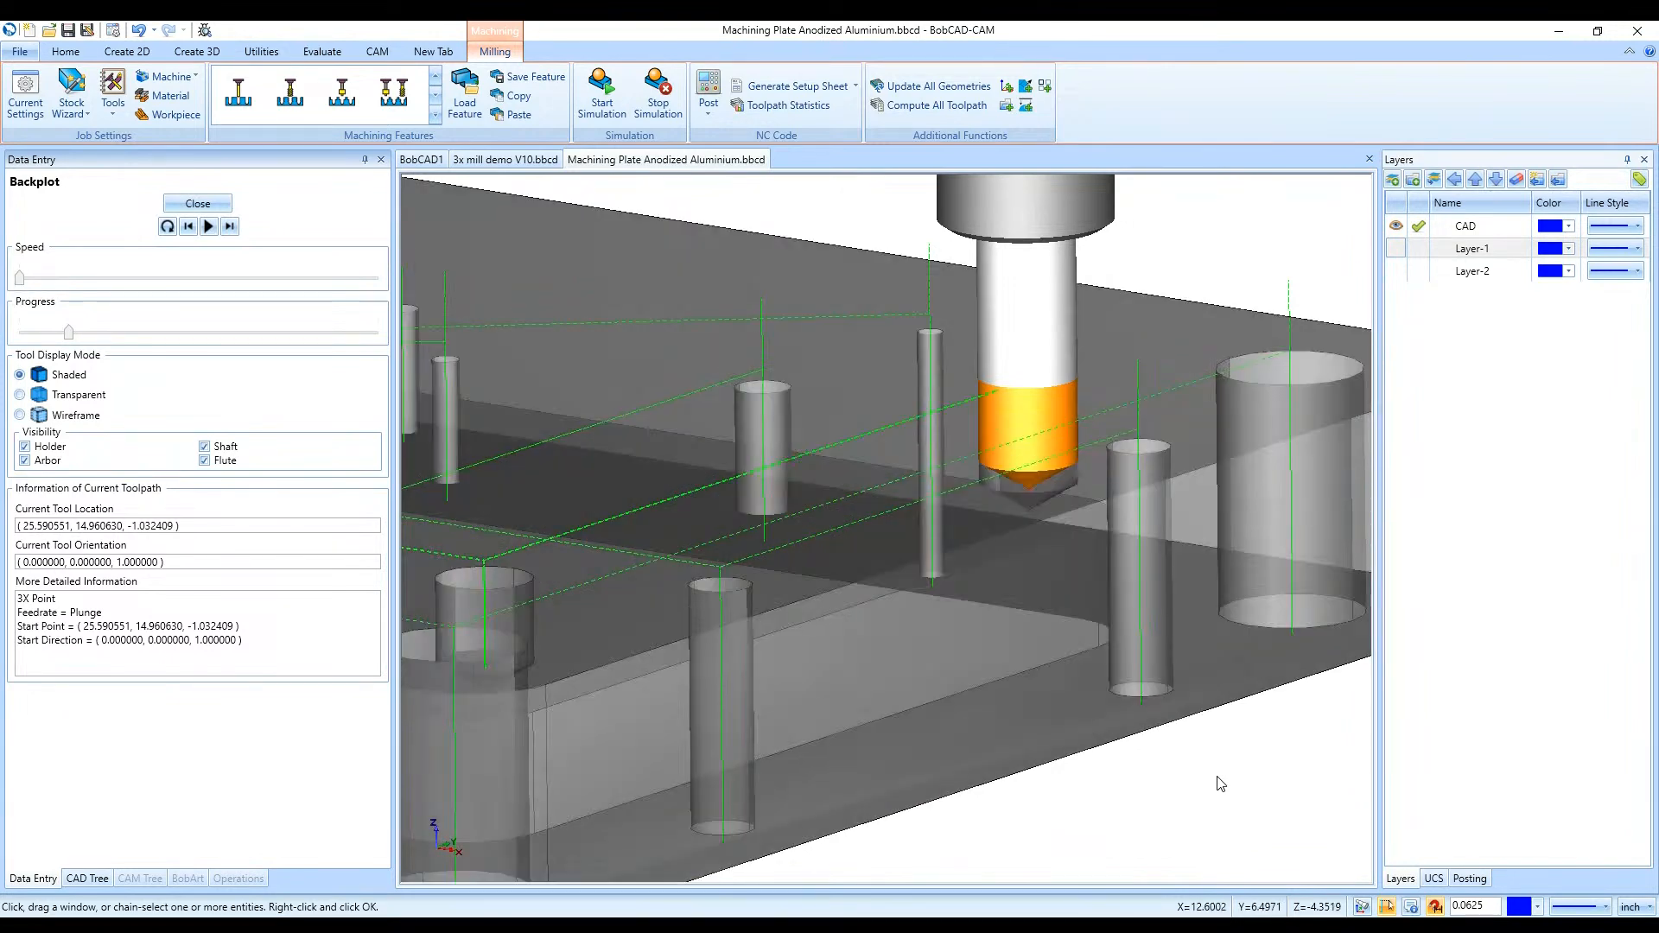
scroll(1026, 474, "up", 5)
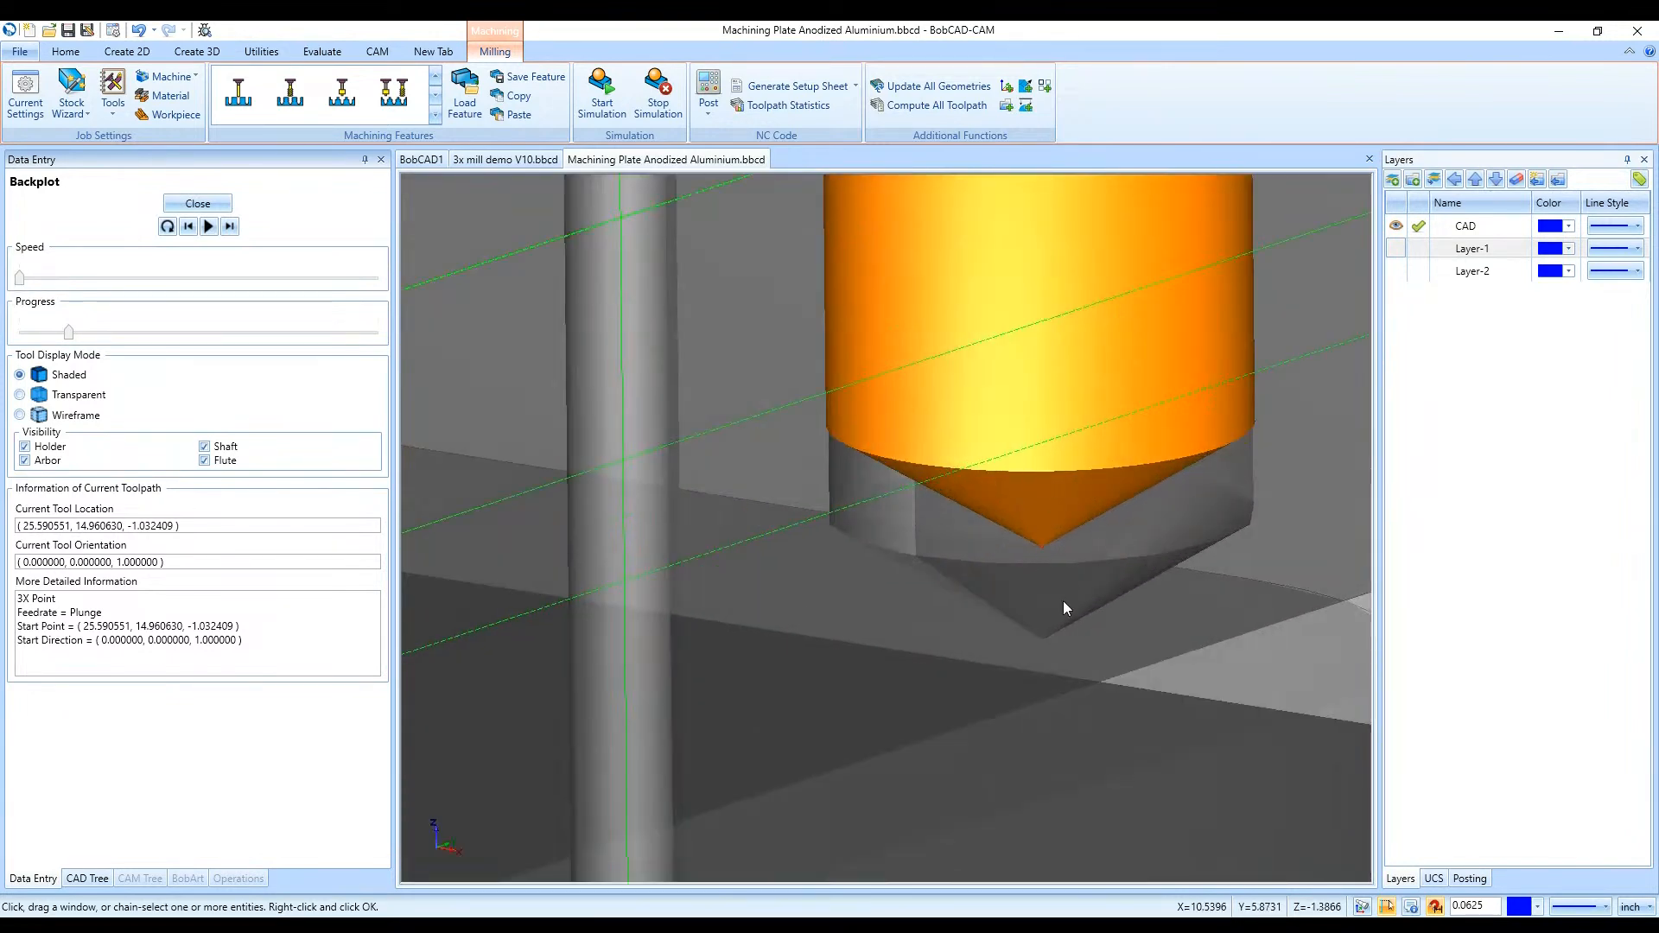
Advance the backplot to the next corner blind hole and examine the plunged drill tip against the hole's bottom
key("t")
key("t")
scroll(914, 588, "down", 5)
left_click(230, 226)
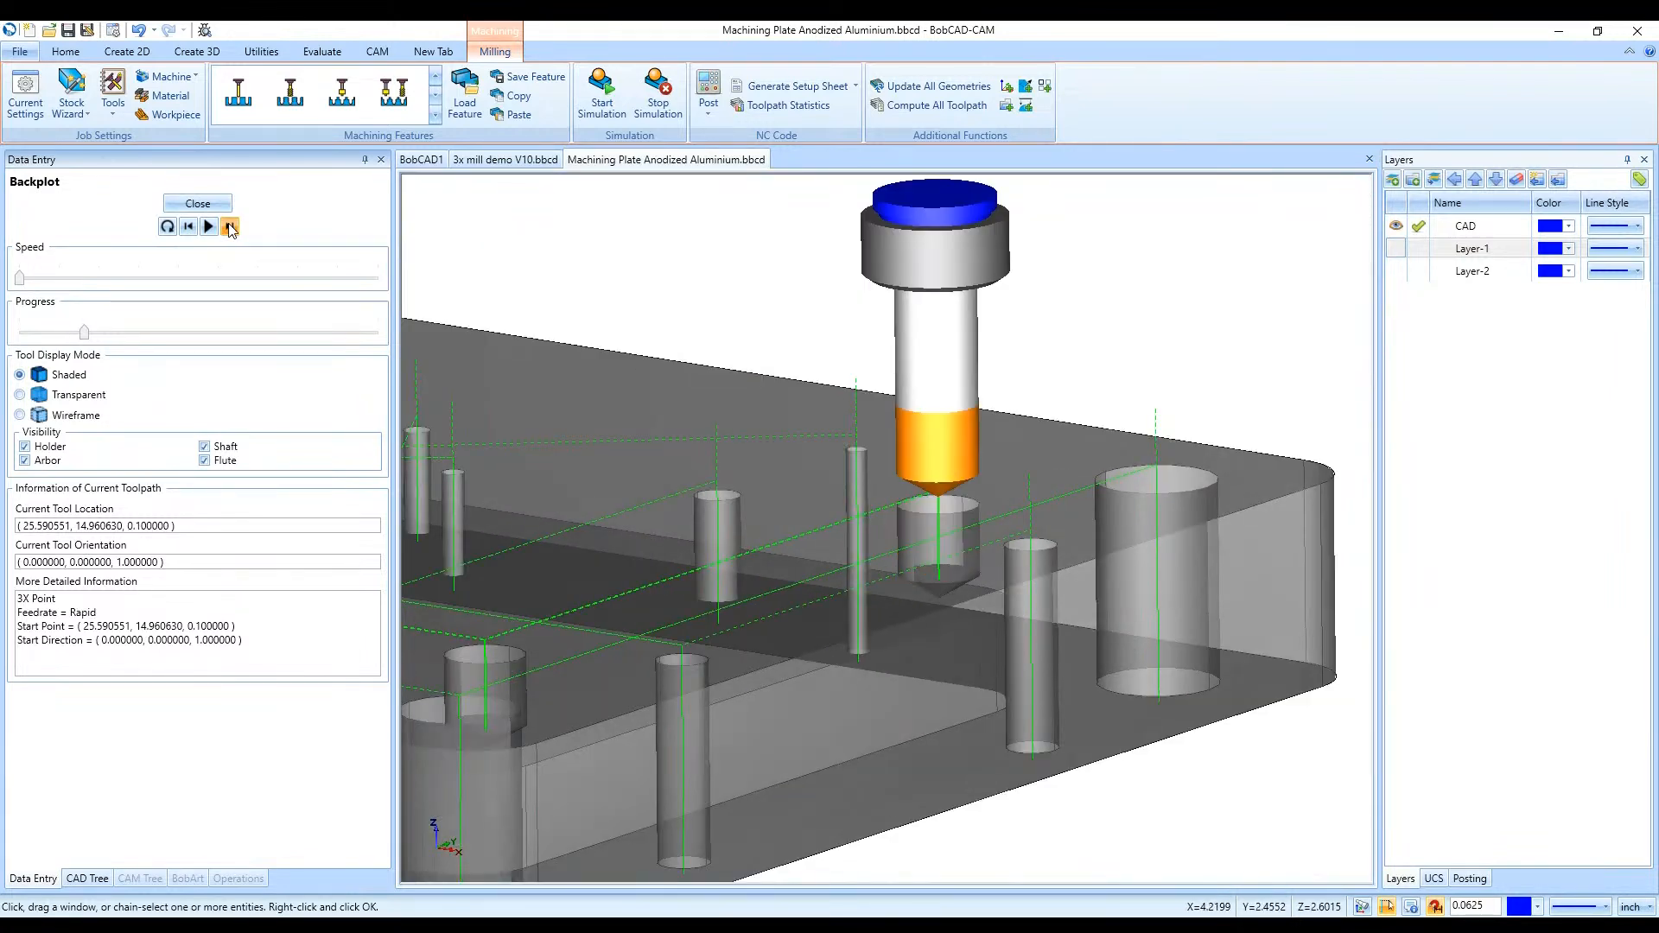
left_click(230, 226)
left_click(230, 227)
scroll(468, 732, "down", 3)
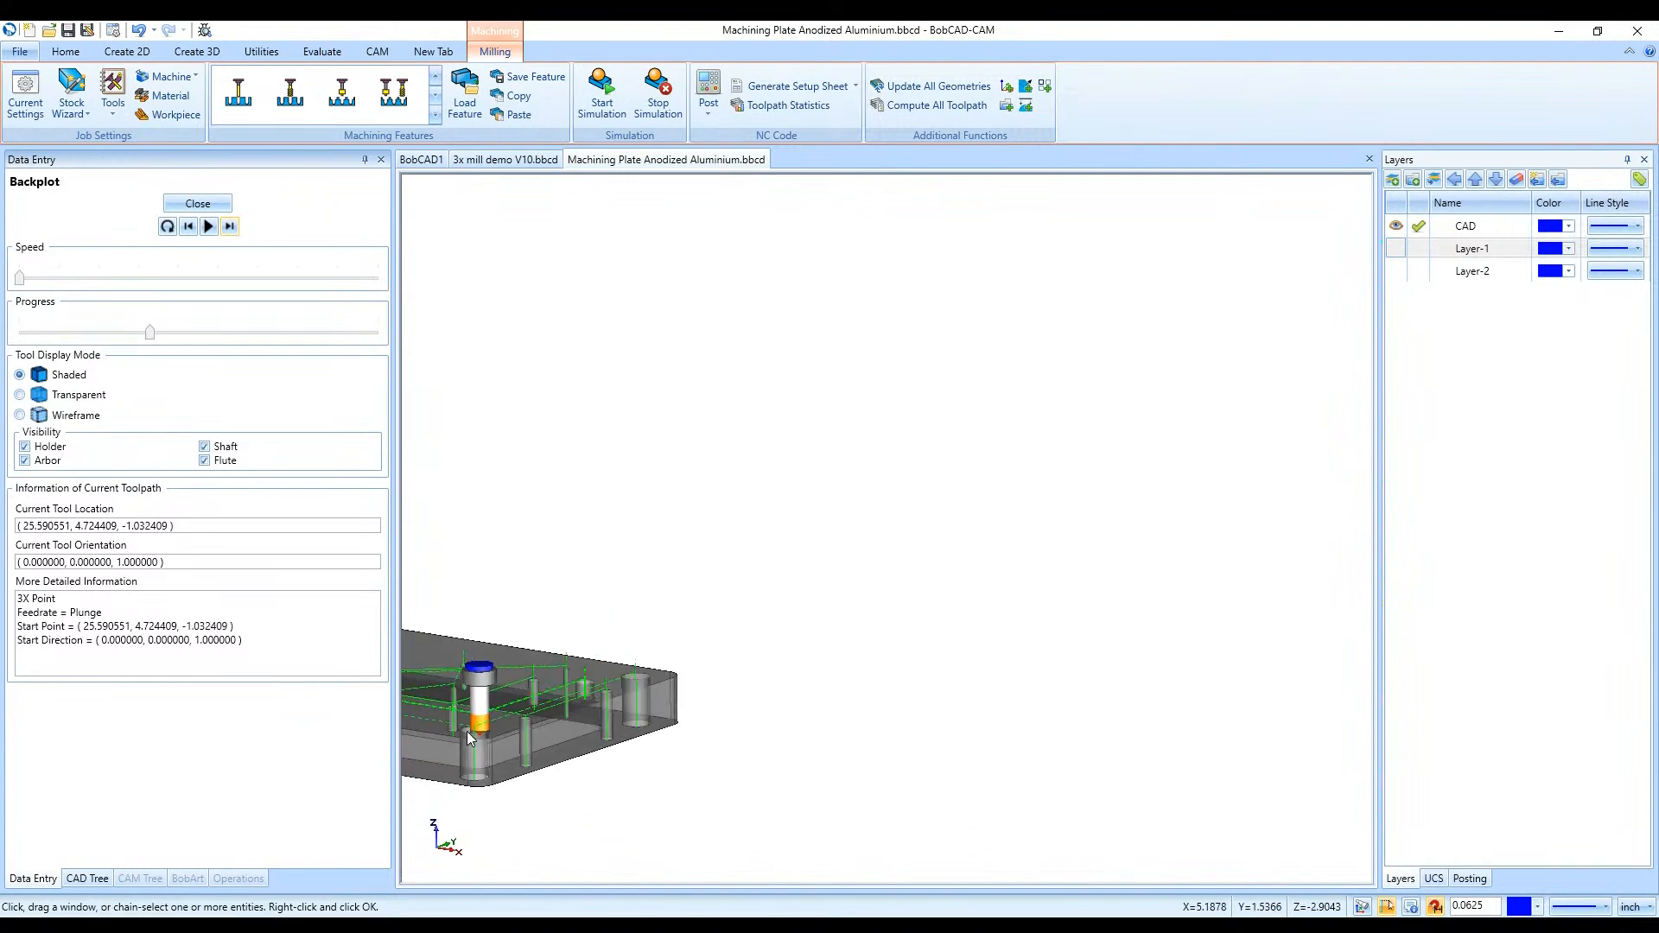
scroll(474, 736, "up", 6)
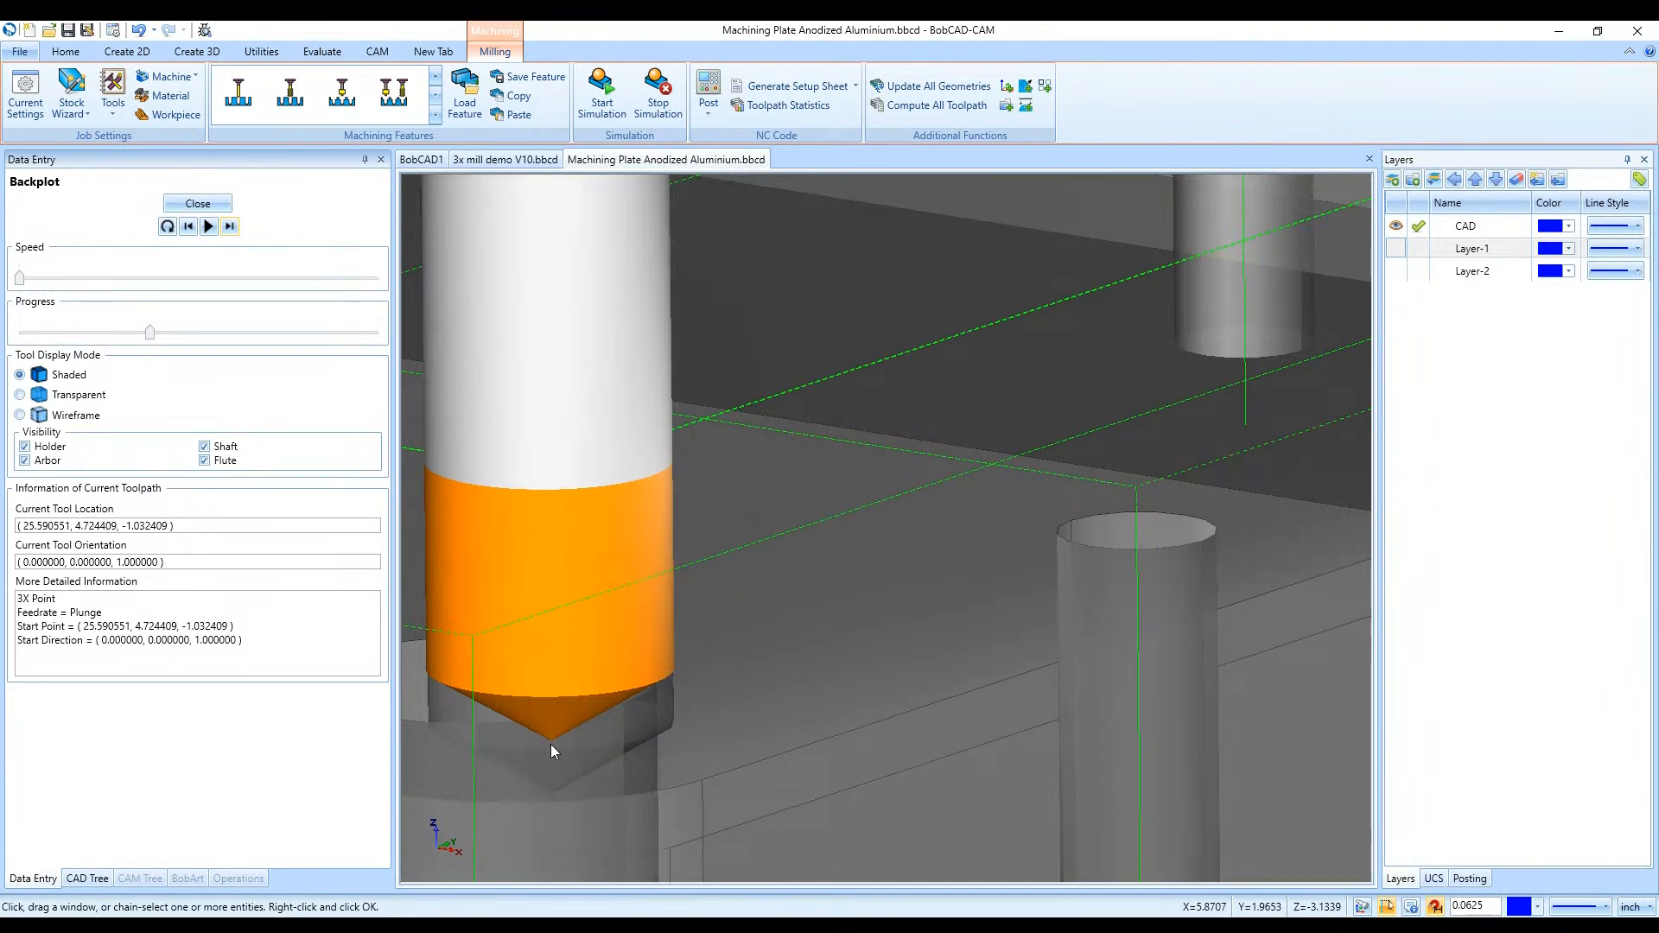
scroll(925, 701, "down", 6)
scroll(601, 686, "up", 2)
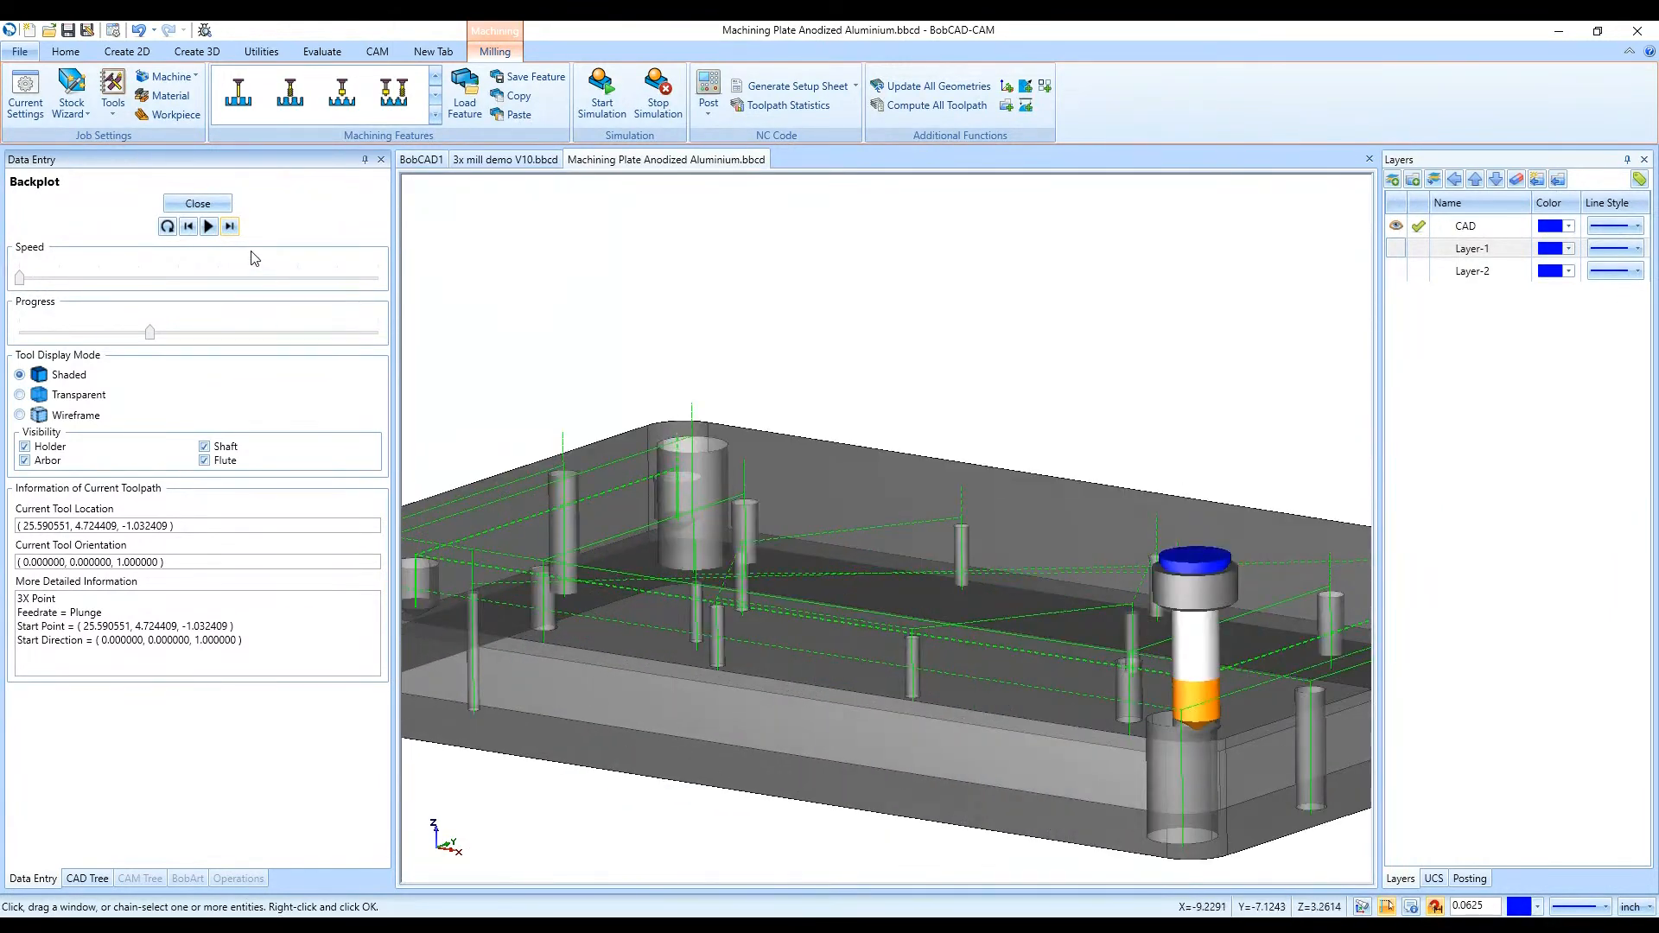
Advance the blind hole drill's backplot through its following moves and close the backplot
left_click(230, 228)
left_click(228, 234)
left_click(228, 233)
left_click(228, 233)
left_click(228, 234)
left_click(228, 234)
left_click(228, 233)
triple_click(228, 233)
left_click(228, 234)
left_click(212, 202)
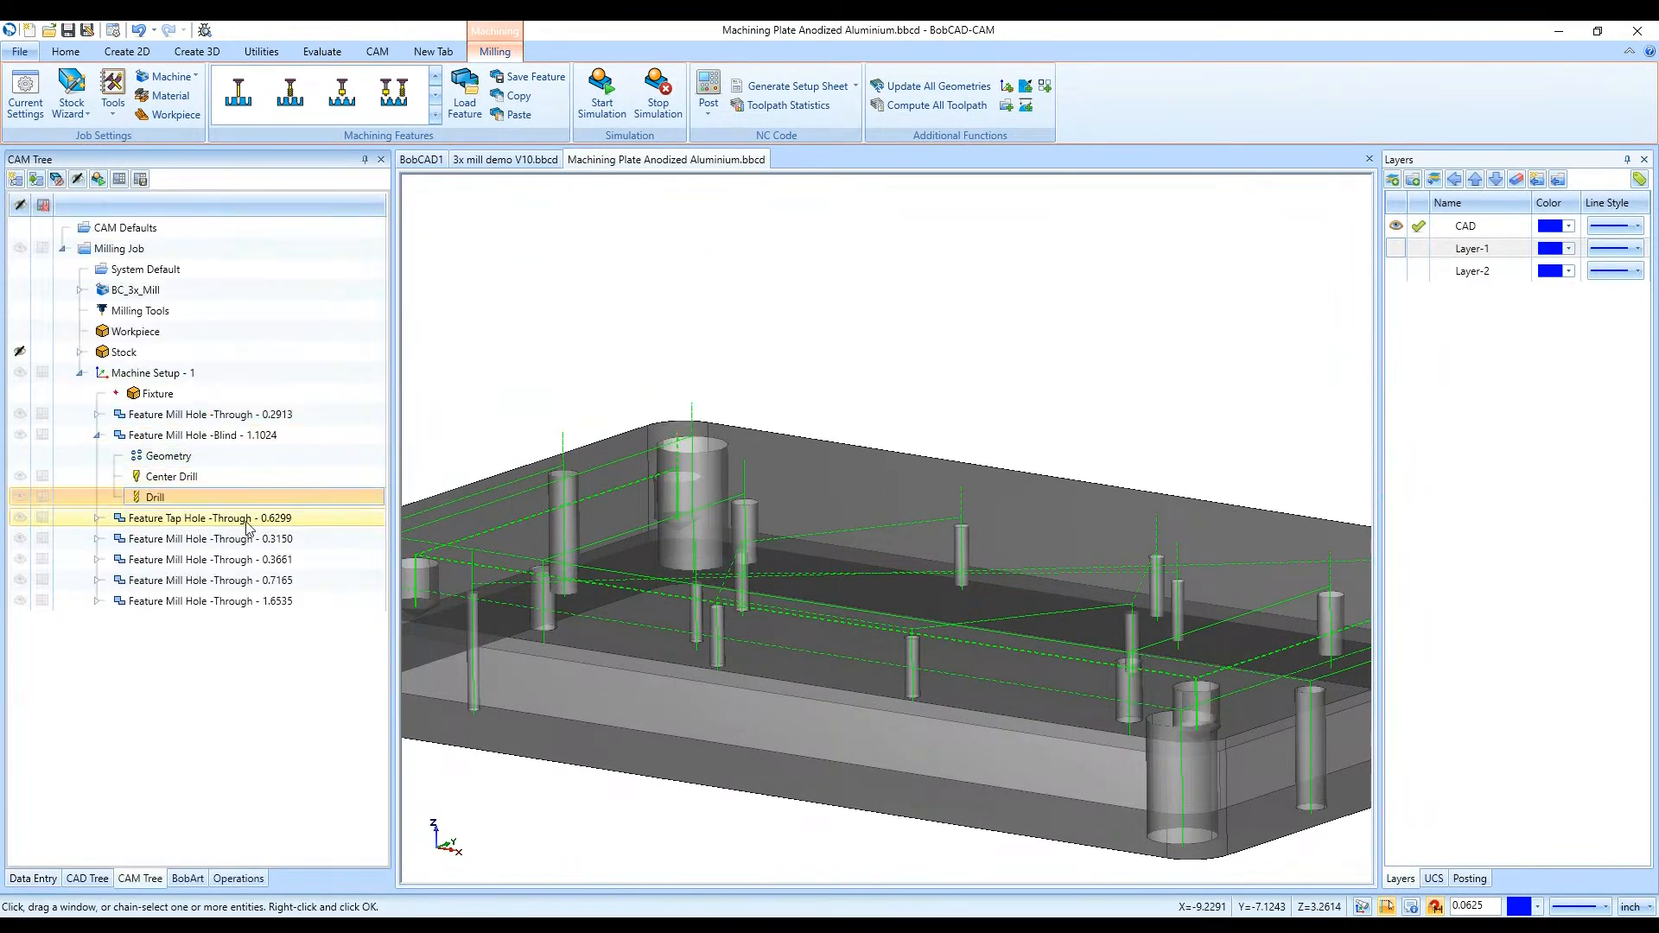
Collapse the 1.1024 blind hole feature in the CAM tree and return the whole plate to the opaque display
left_click(98, 436)
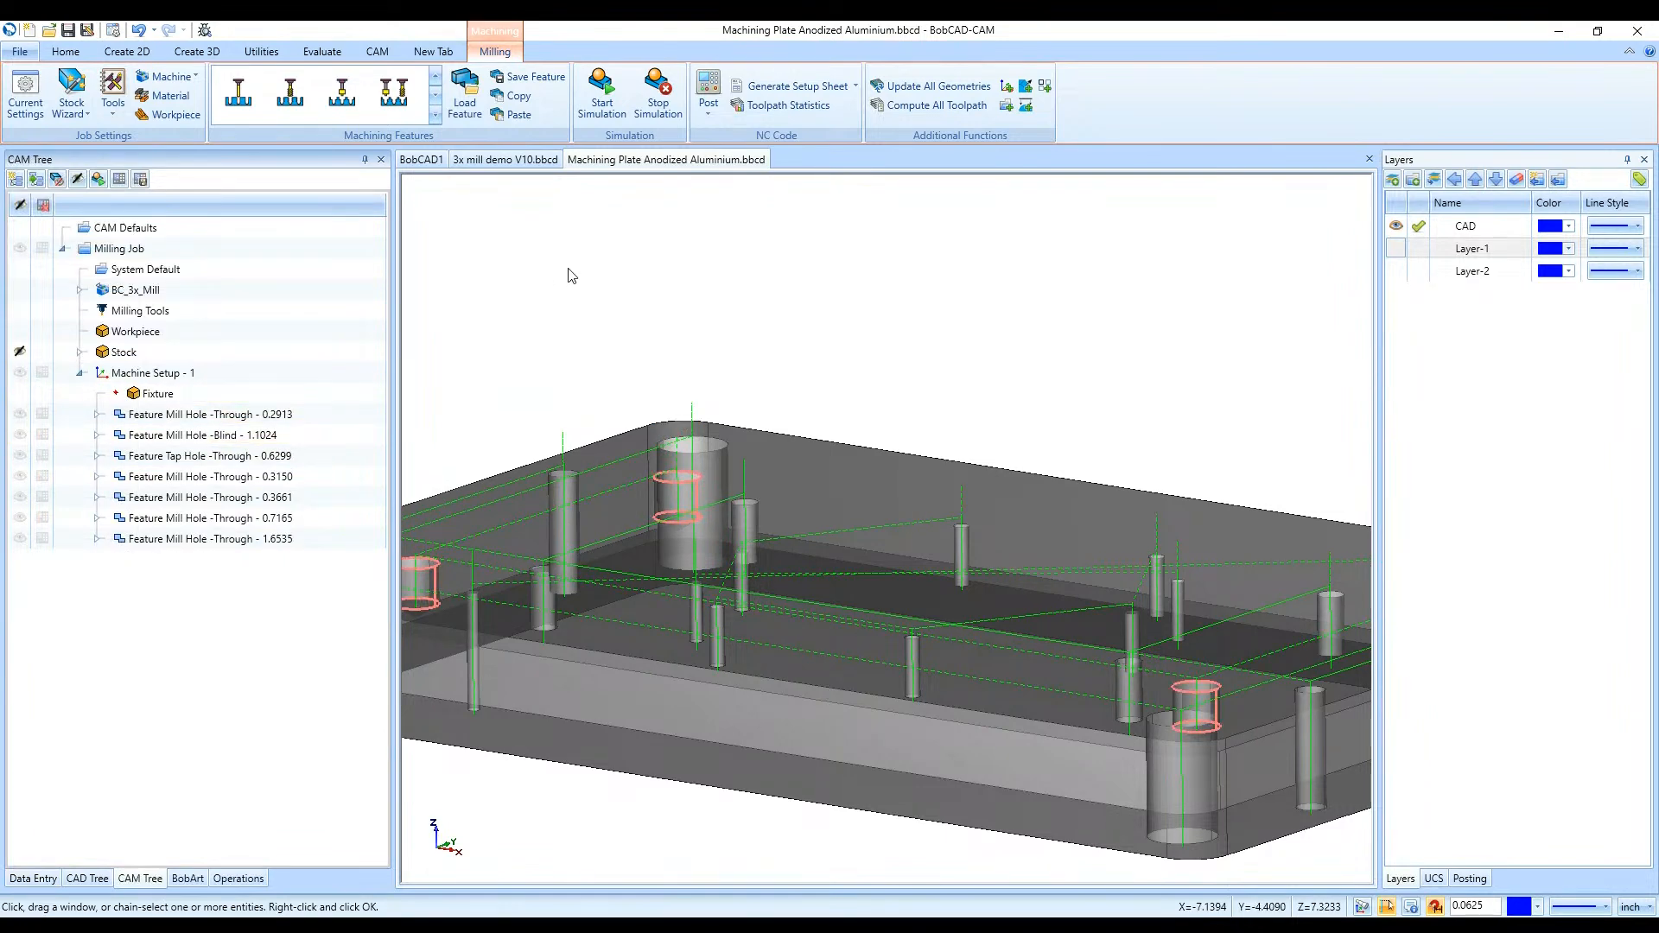
key("ctrl+t")
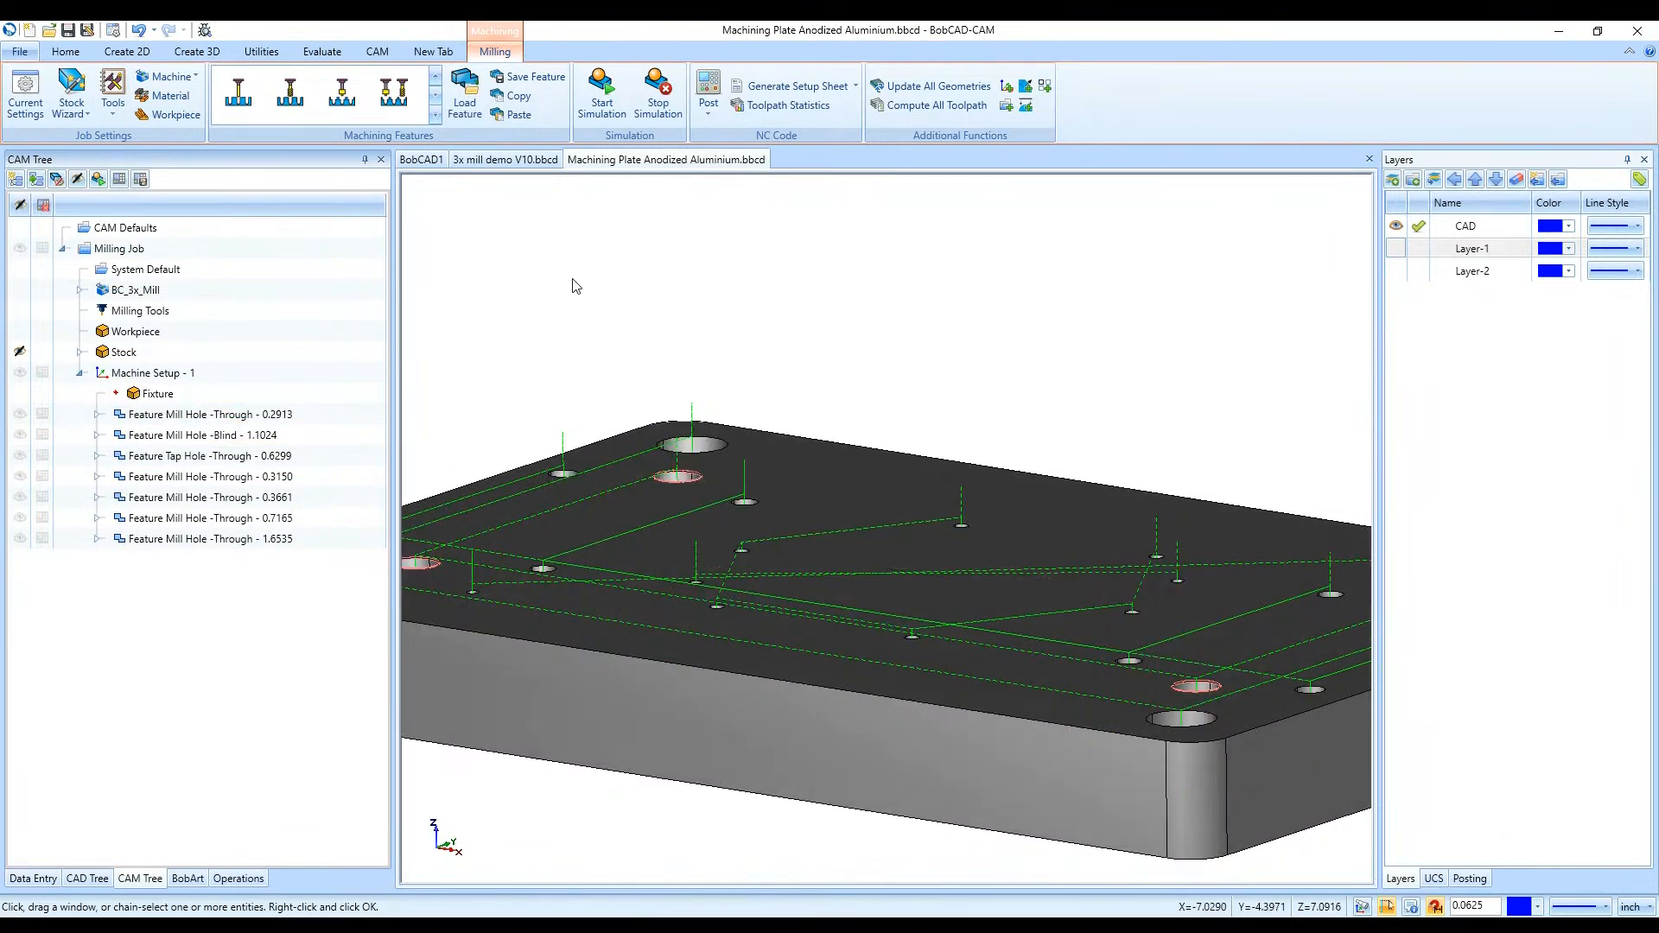
scroll(866, 639, "down", 4)
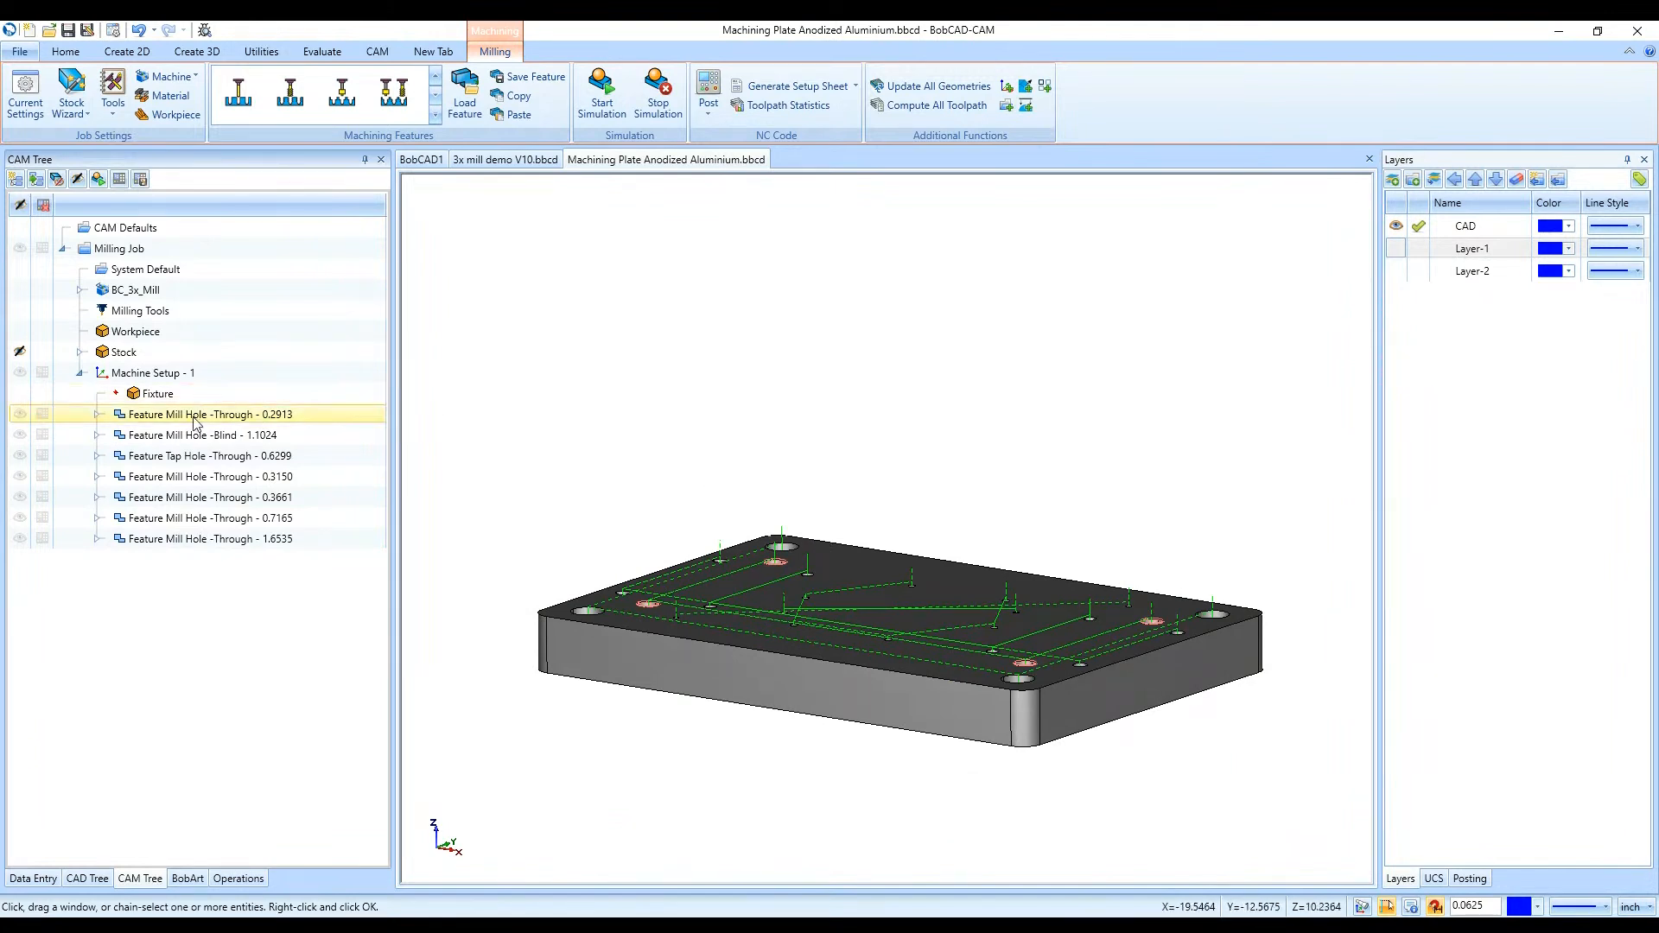
Review the operations listed under the 0.2913 through hole feature and the 1.1024 blind hole feature, leaving both collapsed
left_click(97, 416)
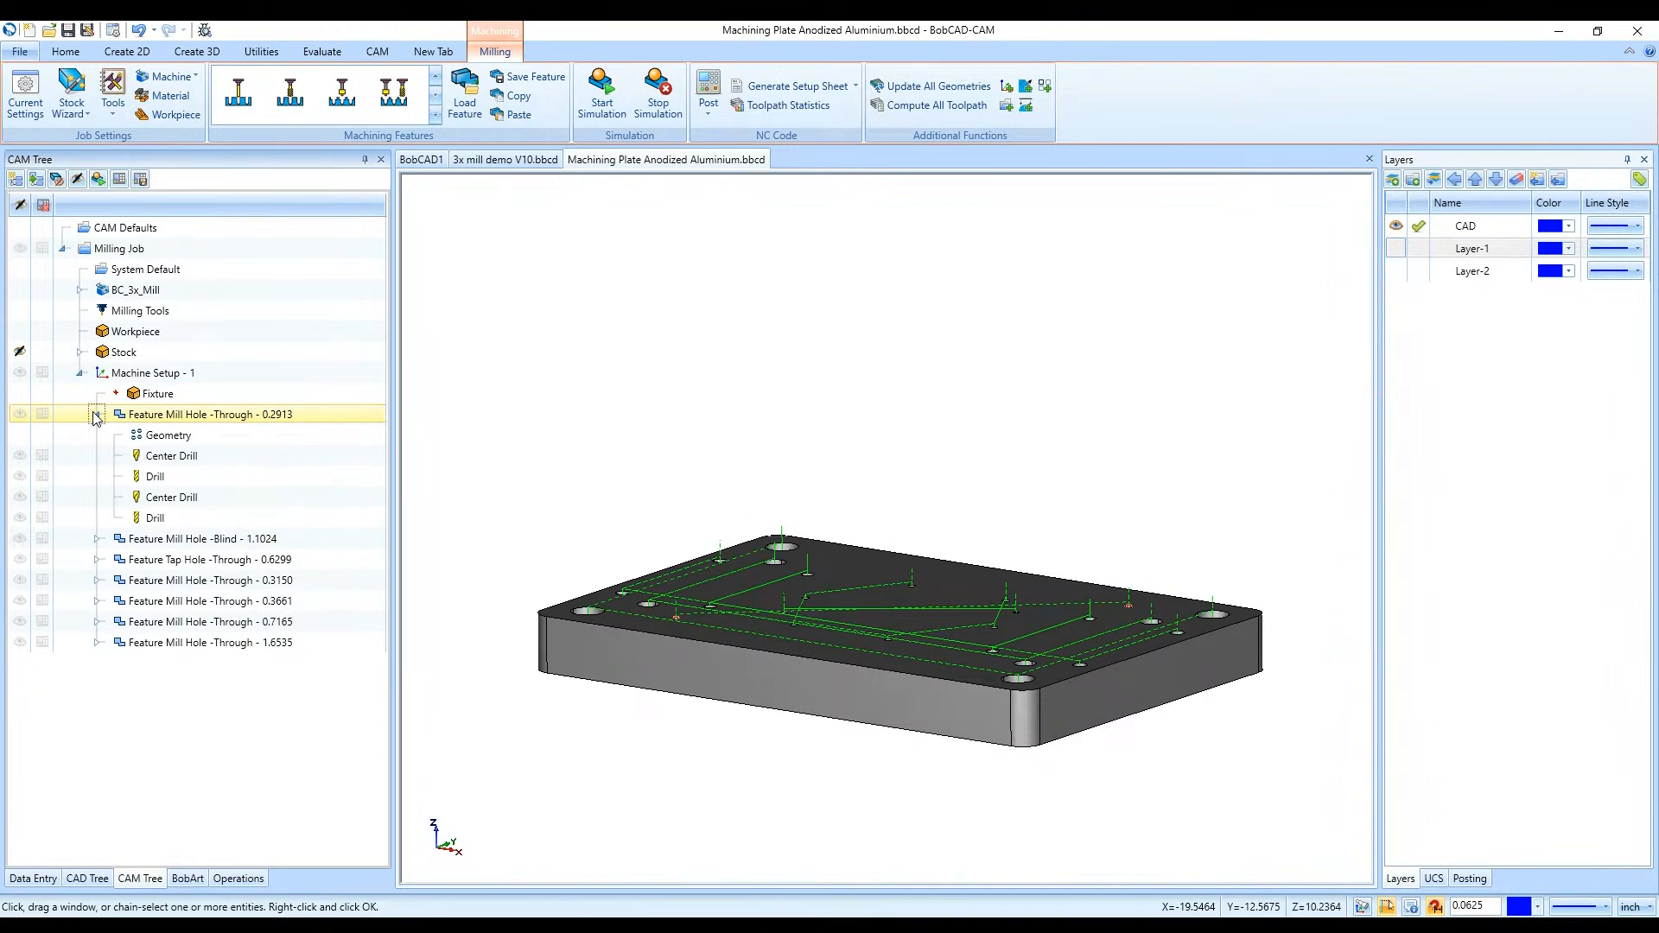
left_click(96, 416)
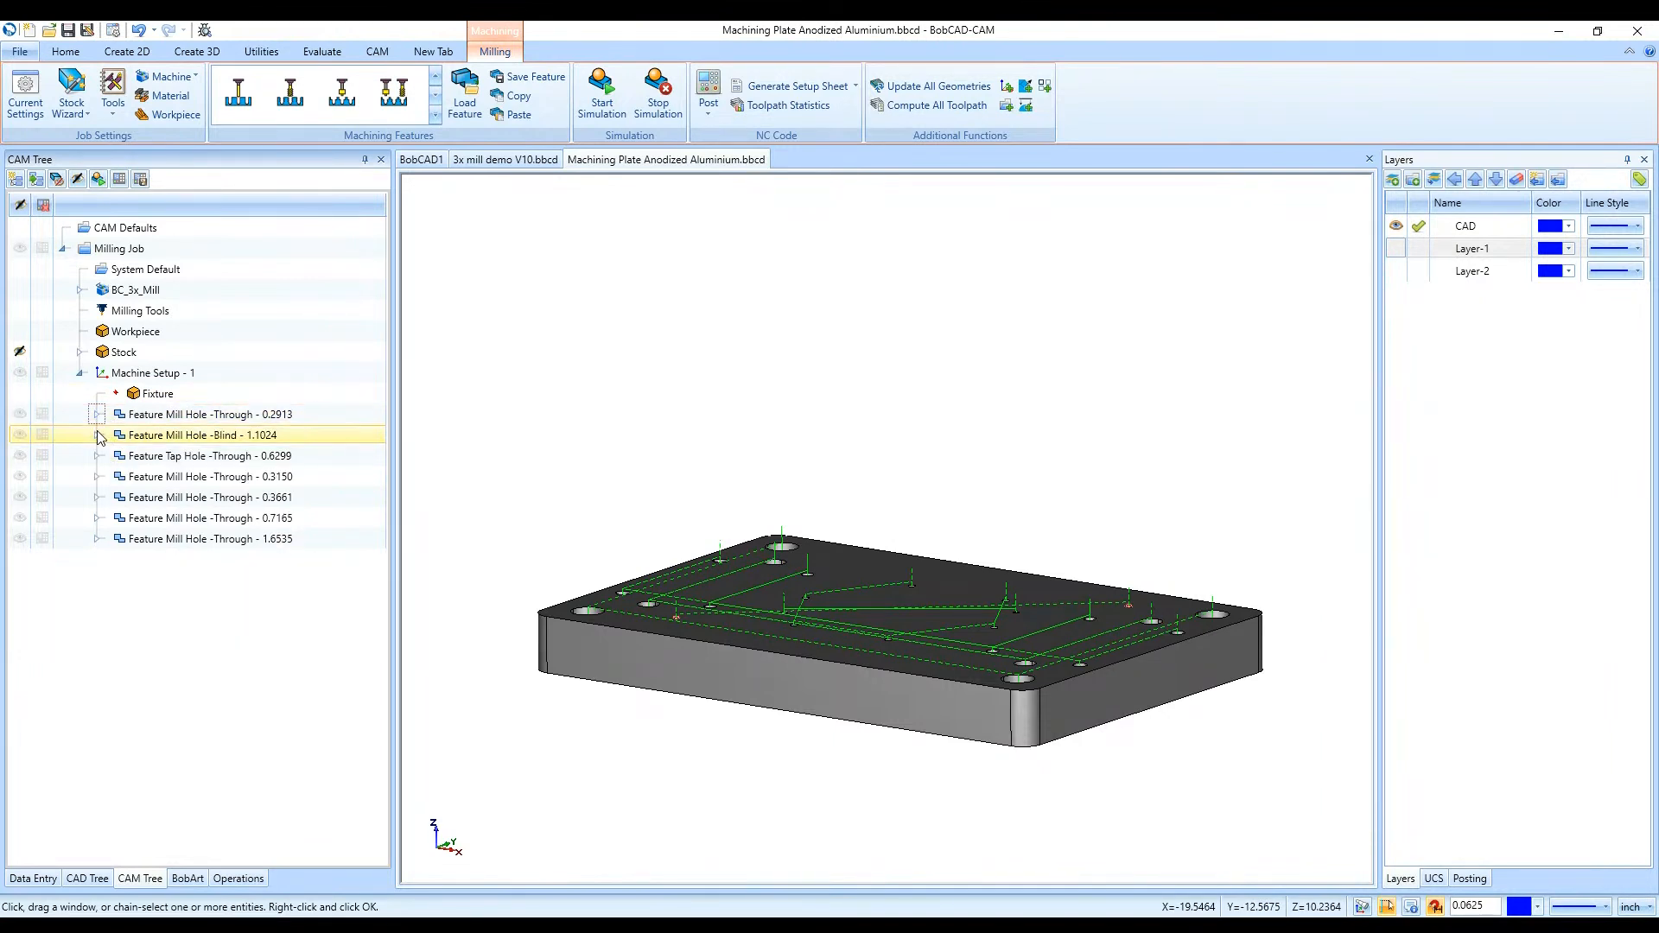
left_click(97, 436)
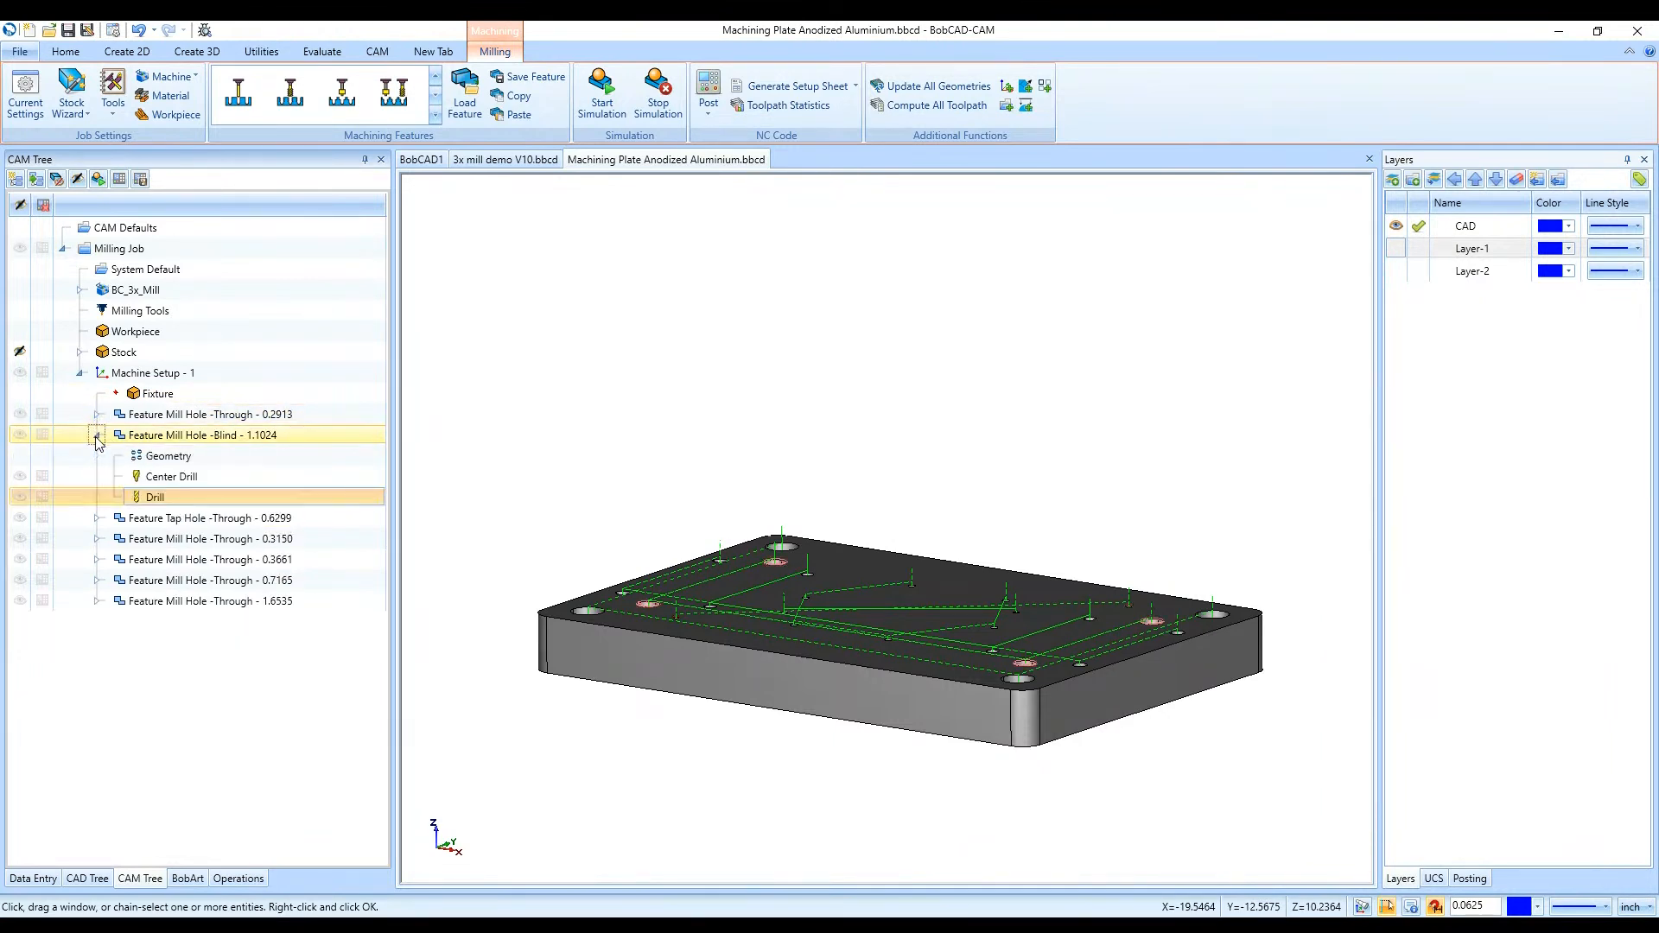
left_click(136, 480)
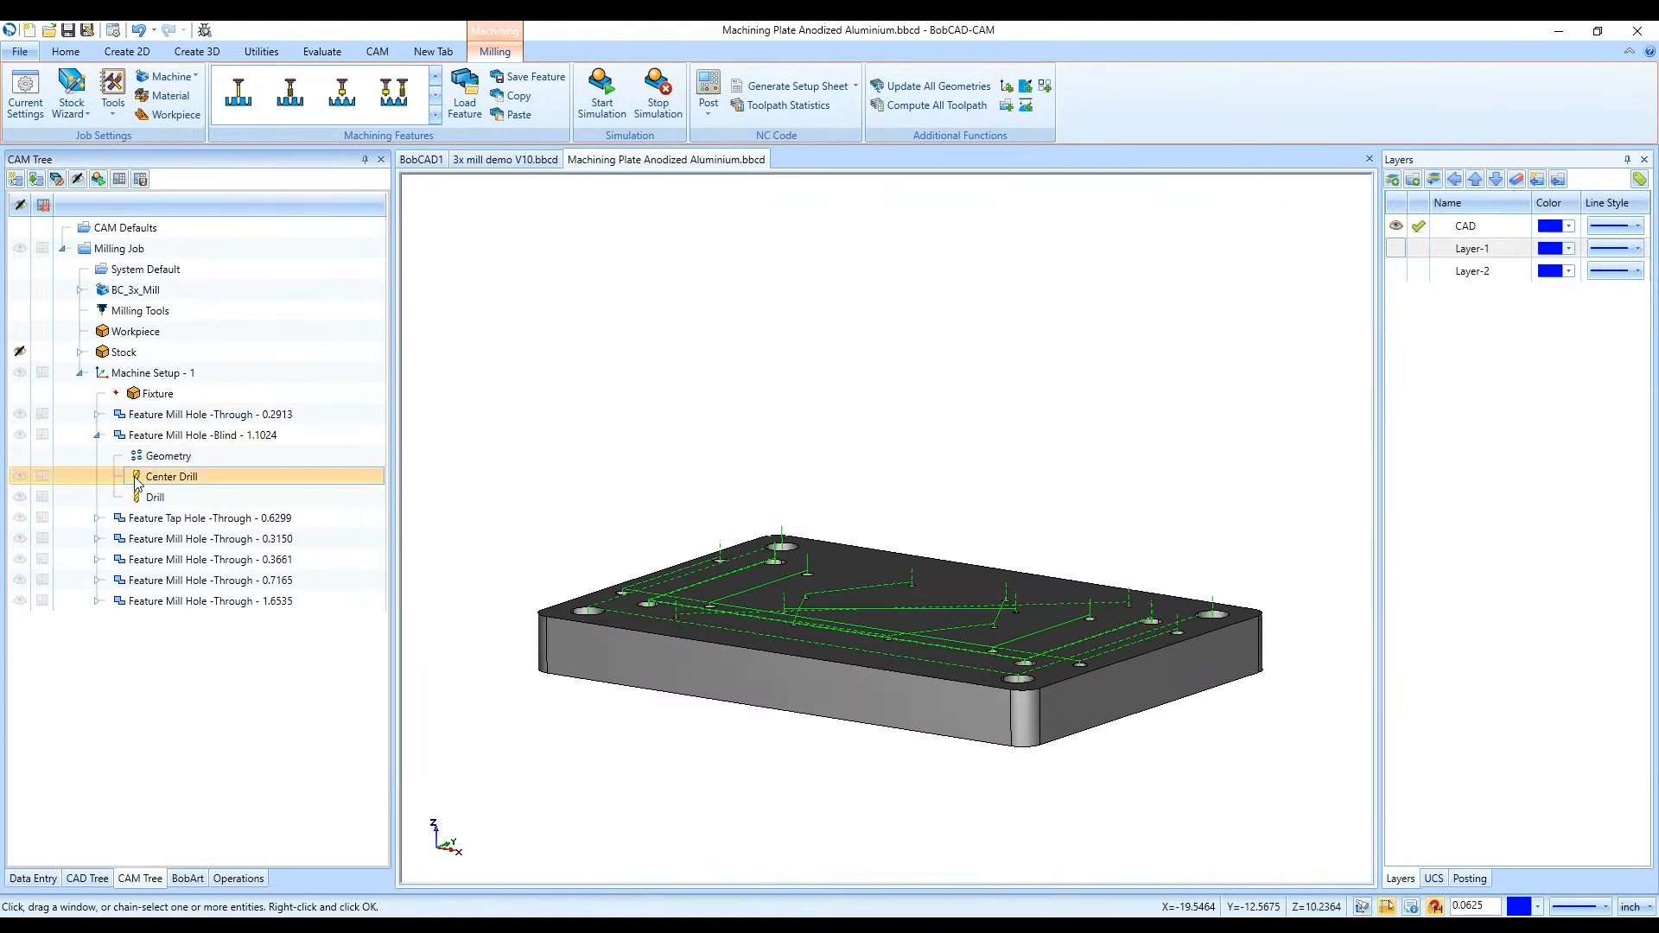
key("Down")
key("Left")
key("Left")
Expand the 0.6299 tap hole feature and review its Chamfer Drill and Tap operations
key("Down")
key("Right")
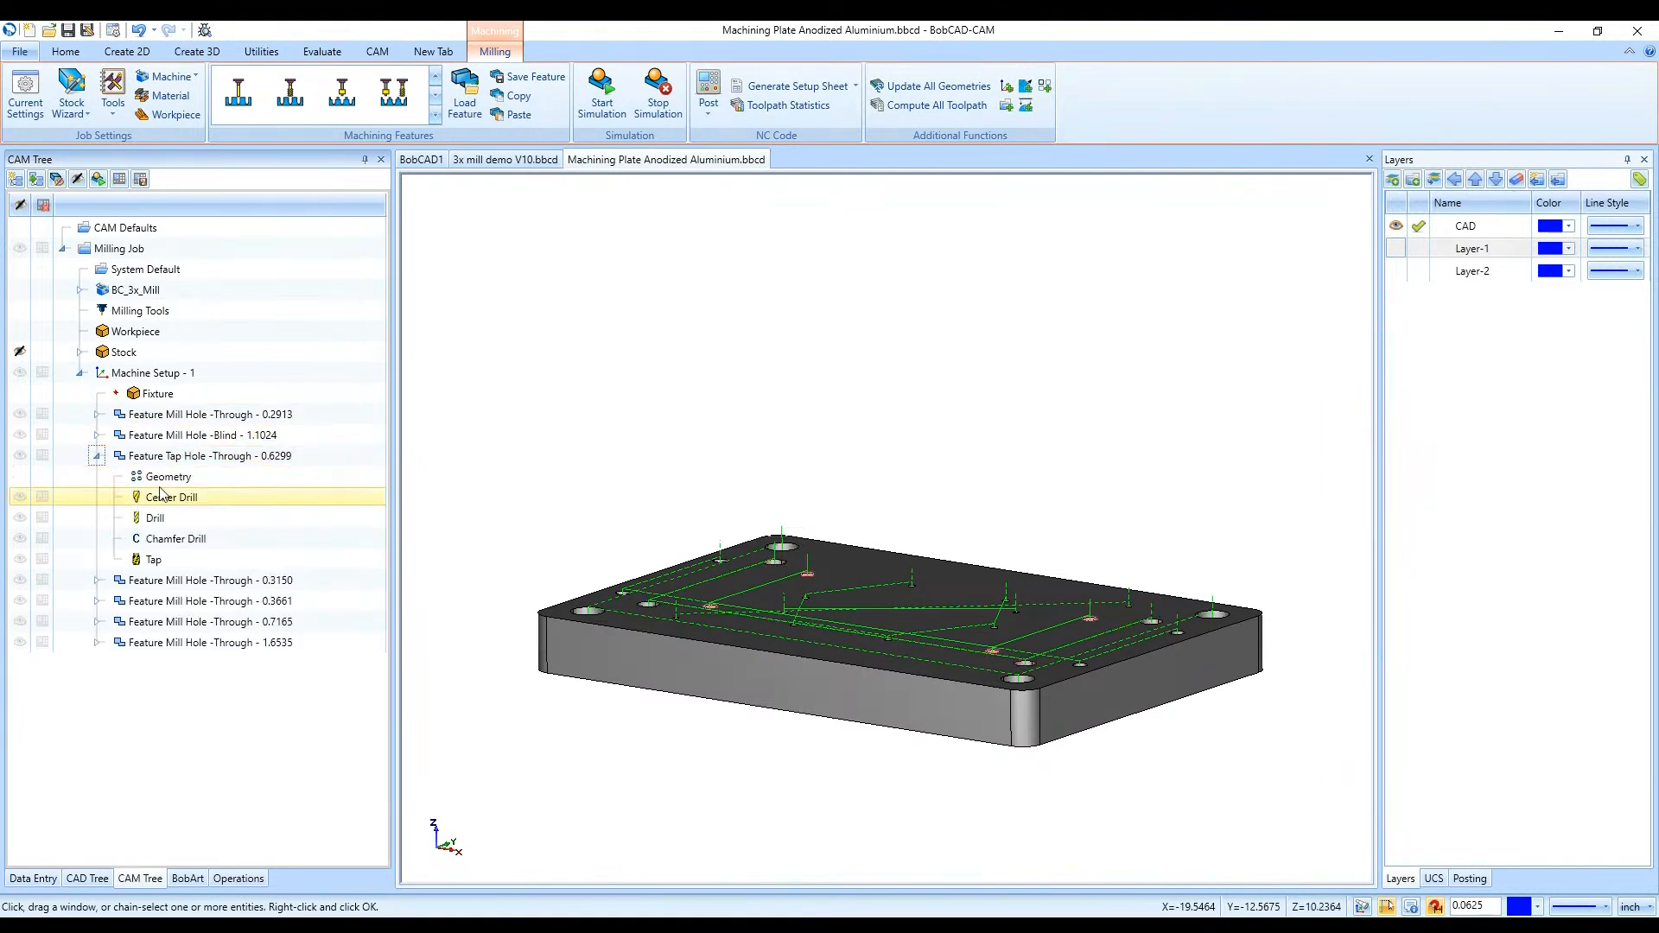
left_click(170, 542)
left_click(167, 560)
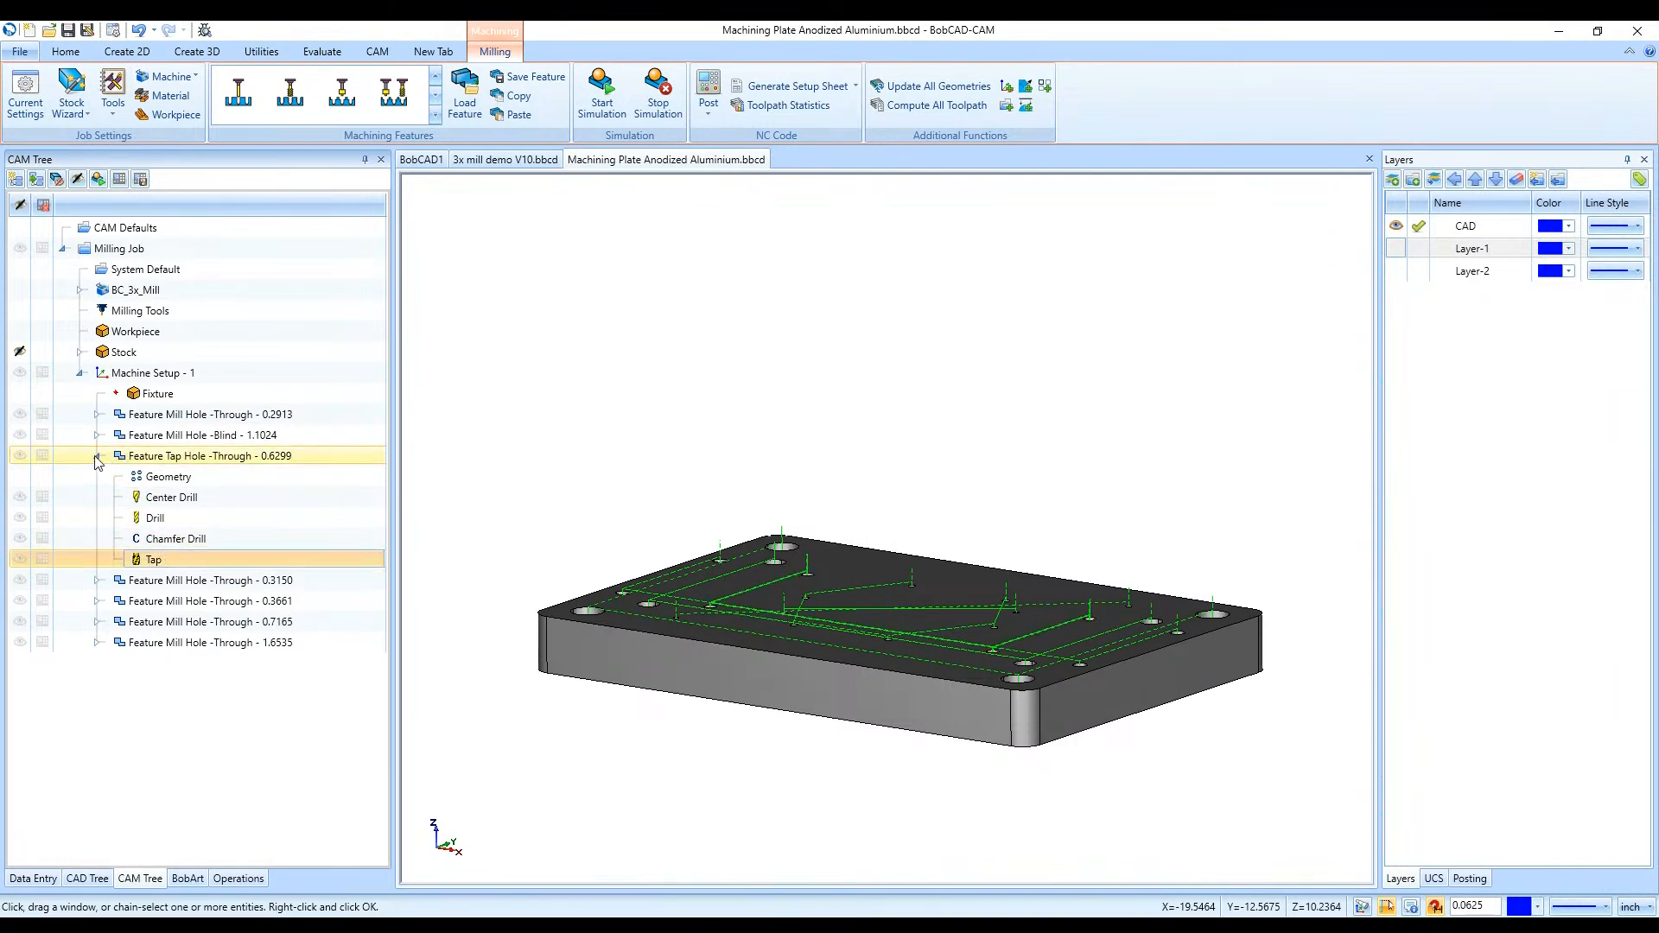
Highlight the tap hole feature's Center Drill, Drill, Chamfer Drill and Tap operations in turn on the tilted plate
middle_click_drag(997, 493, 973, 529)
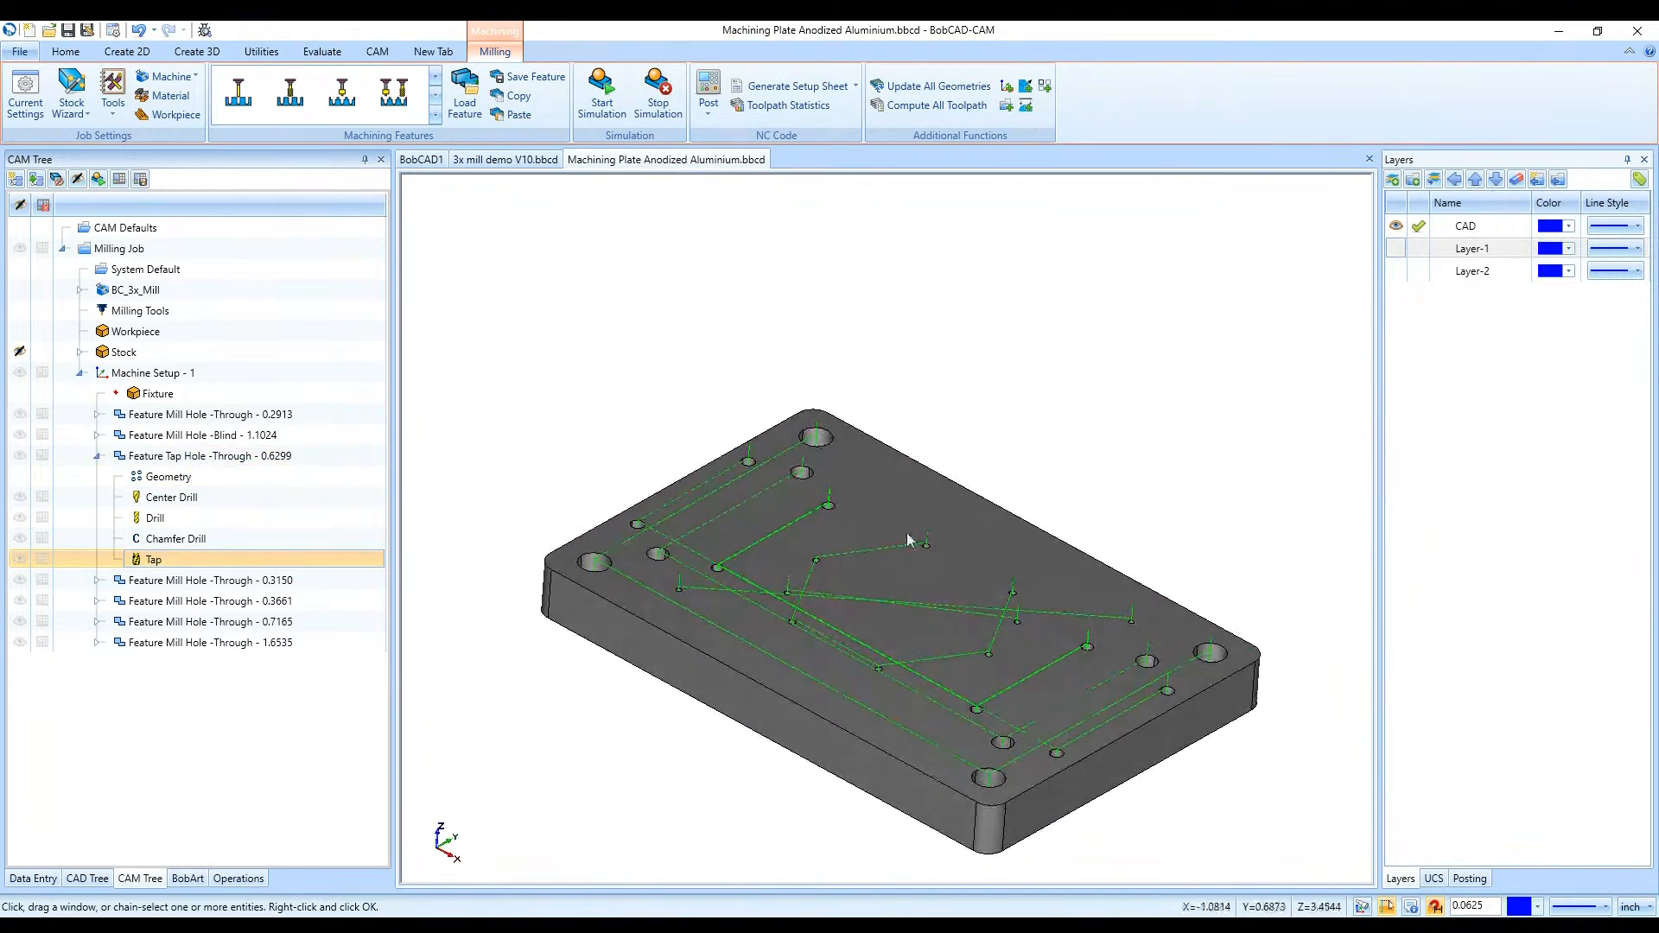
left_click(216, 539)
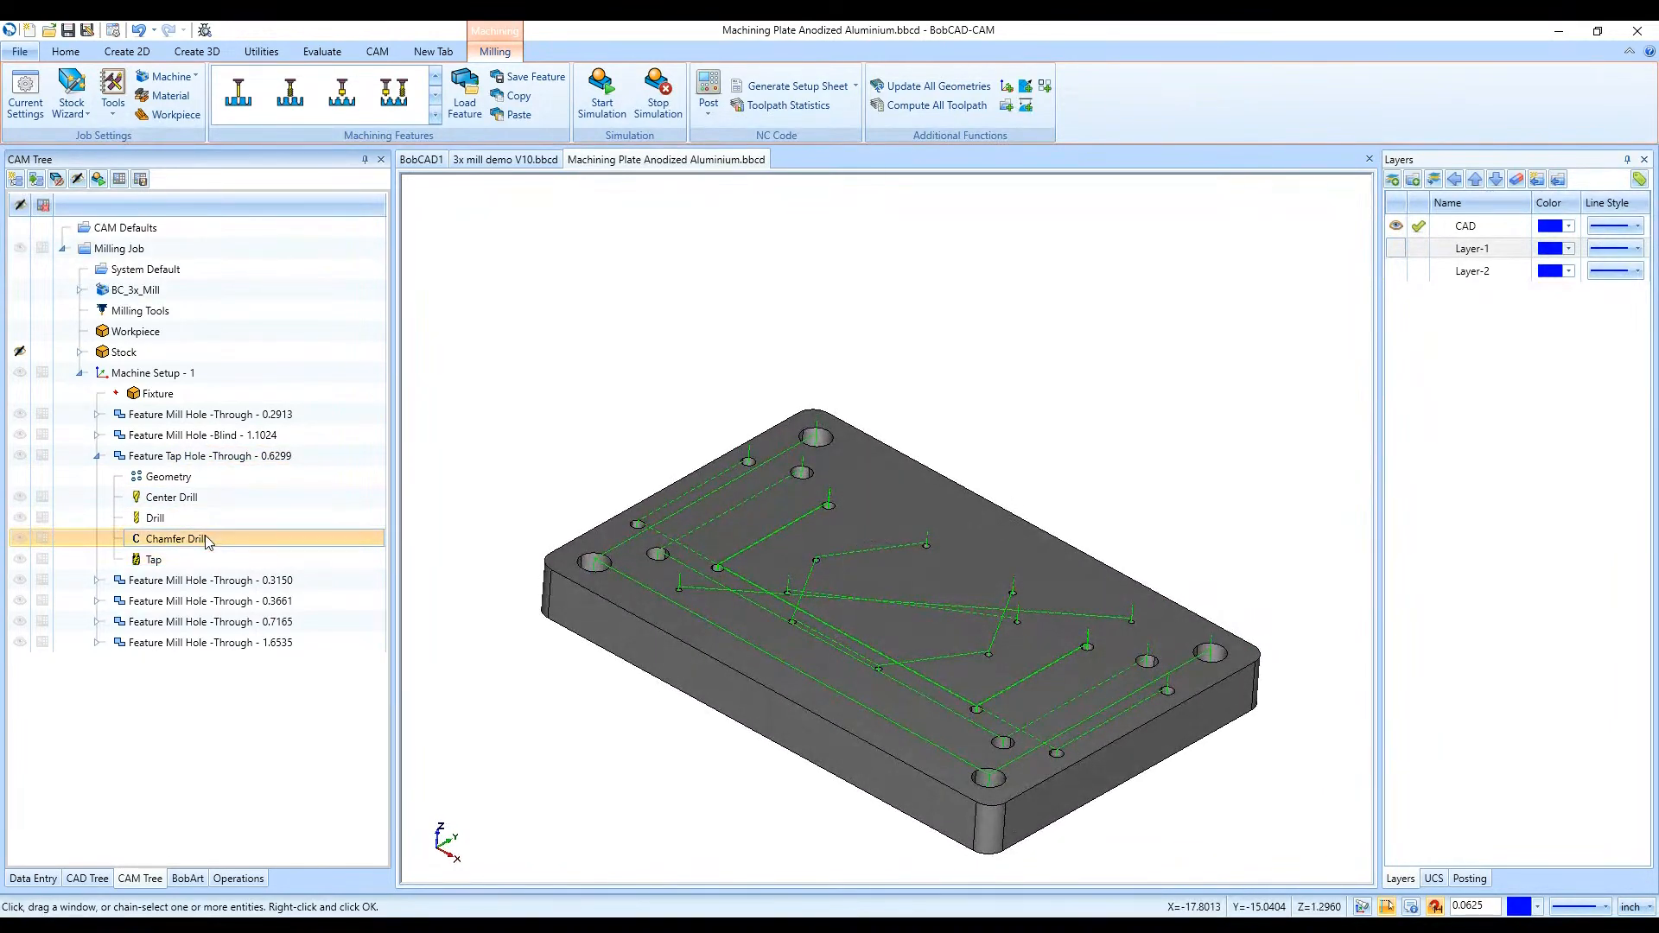
left_click(223, 501)
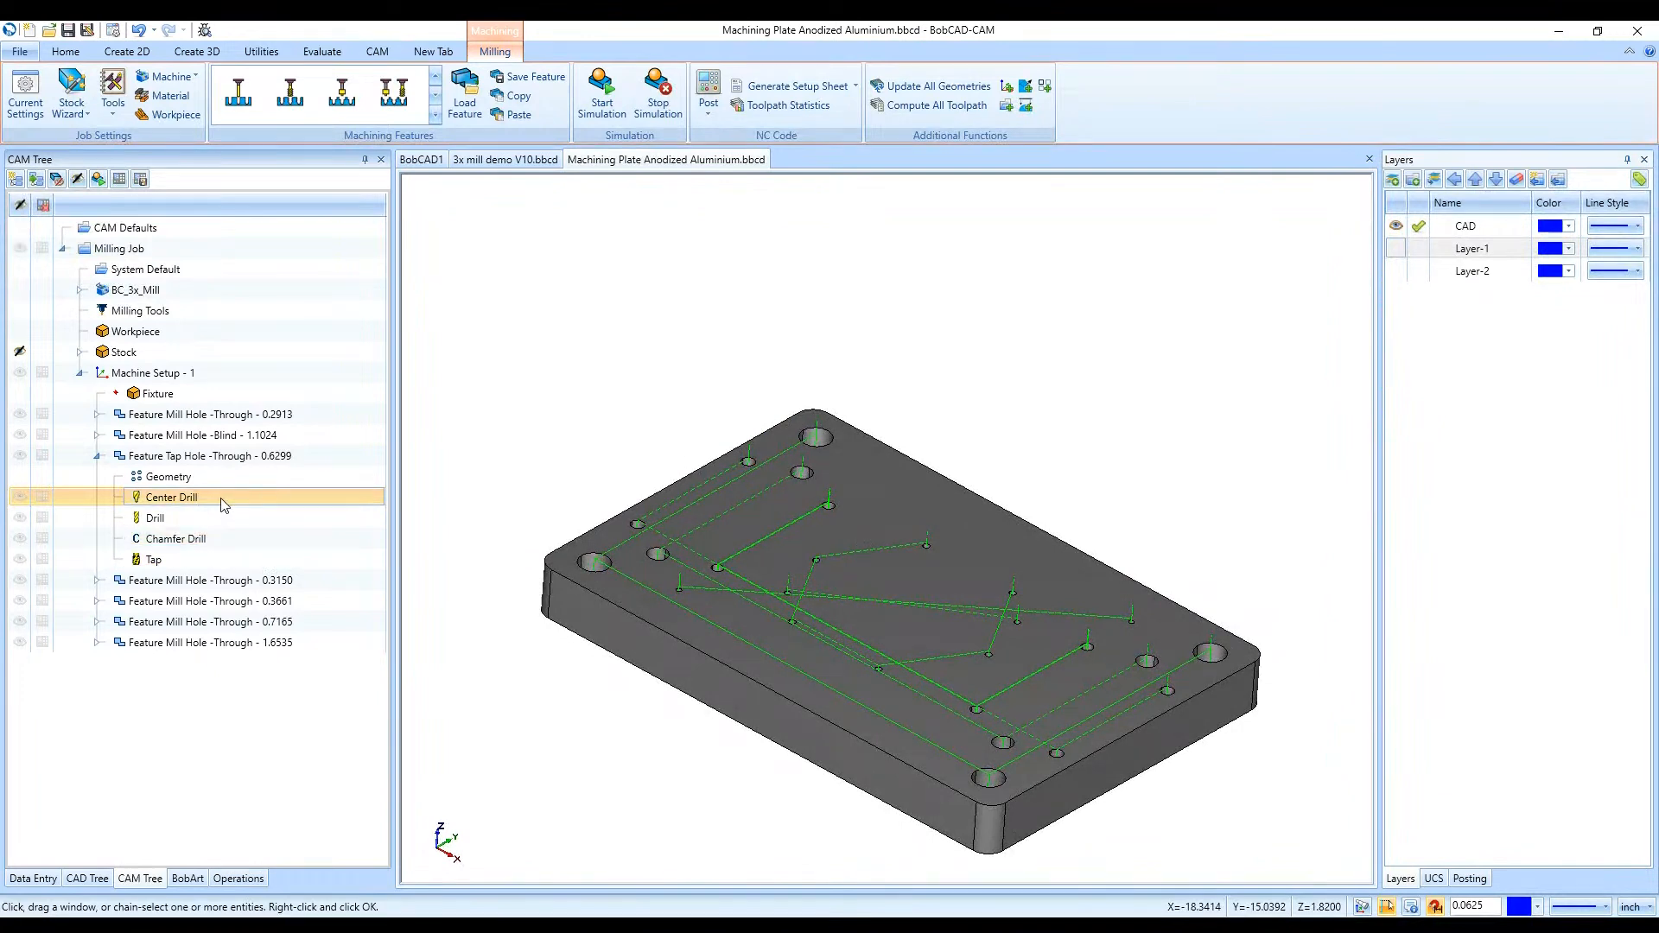
left_click(216, 519)
left_click(216, 539)
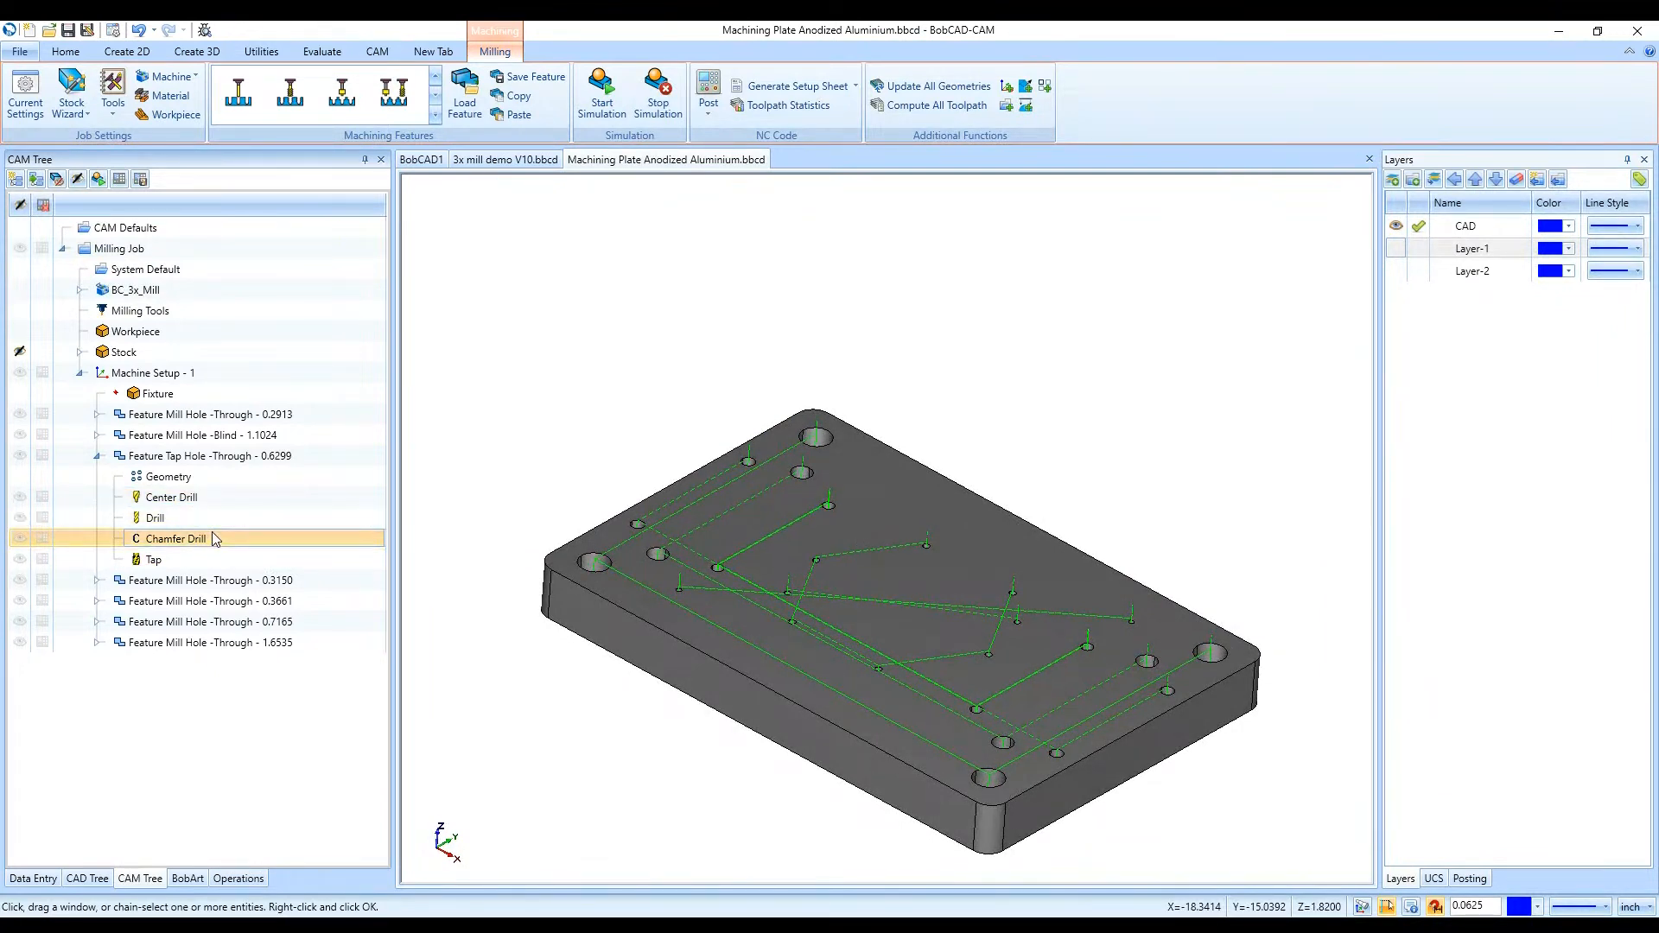
left_click(234, 562)
left_click(242, 537)
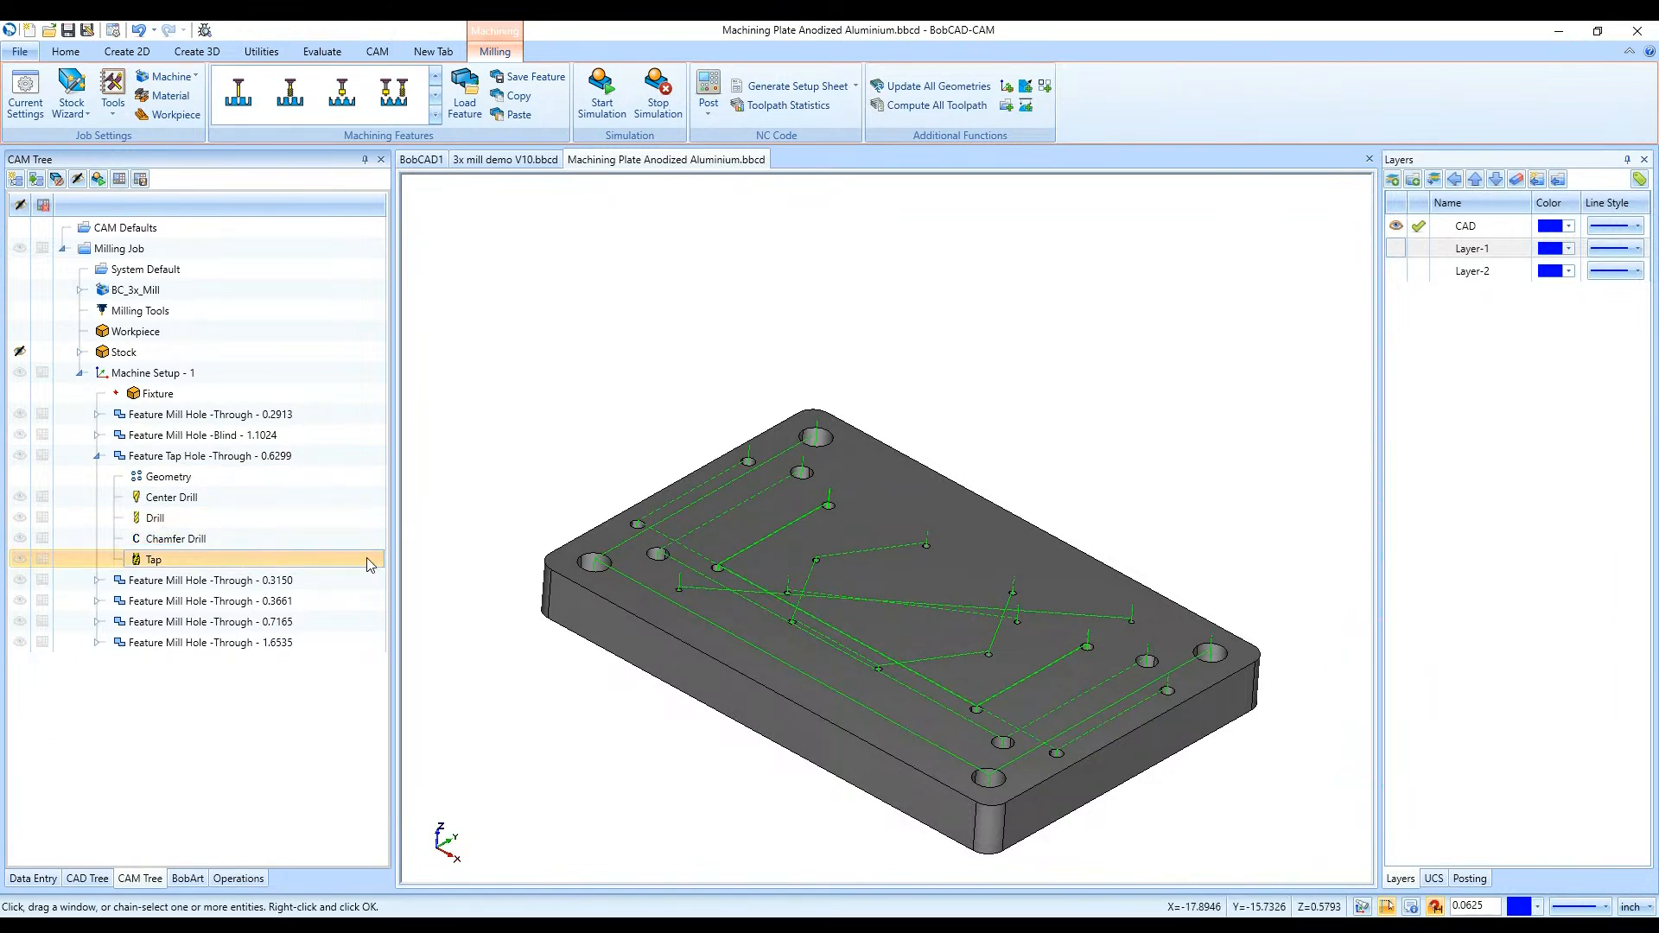
Examine the rim of a tap hole up close, highlight the tap hole feature's geometry and collapse the feature
scroll(786, 472, "down", 2)
scroll(786, 472, "up", 10)
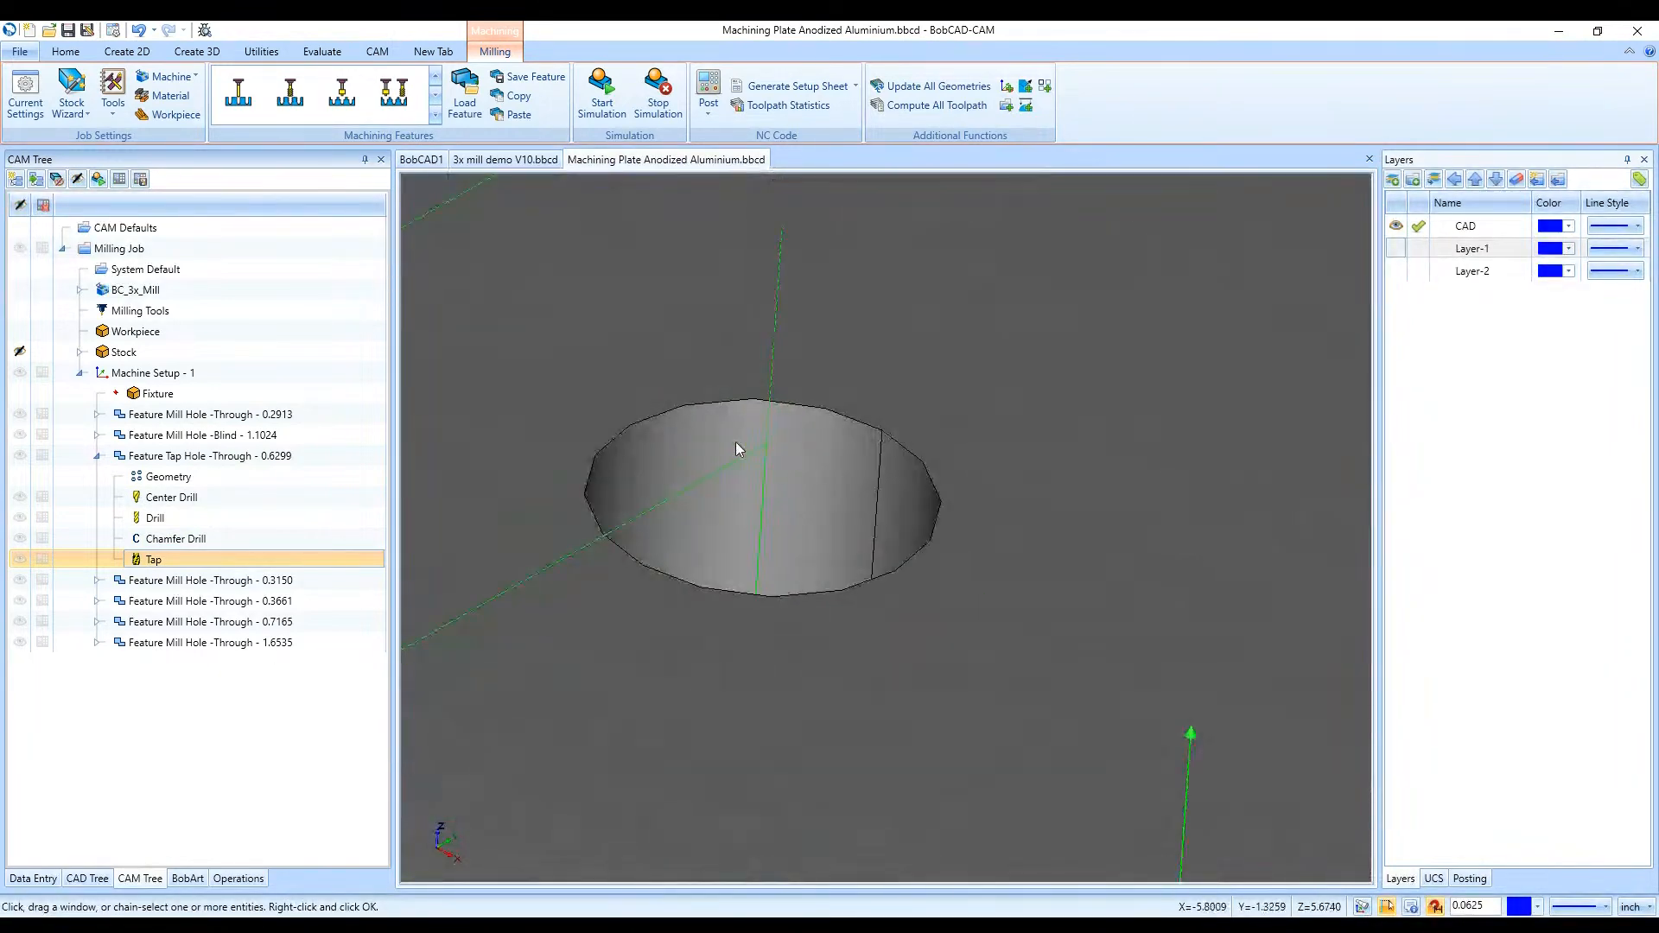
scroll(763, 582, "down", 10)
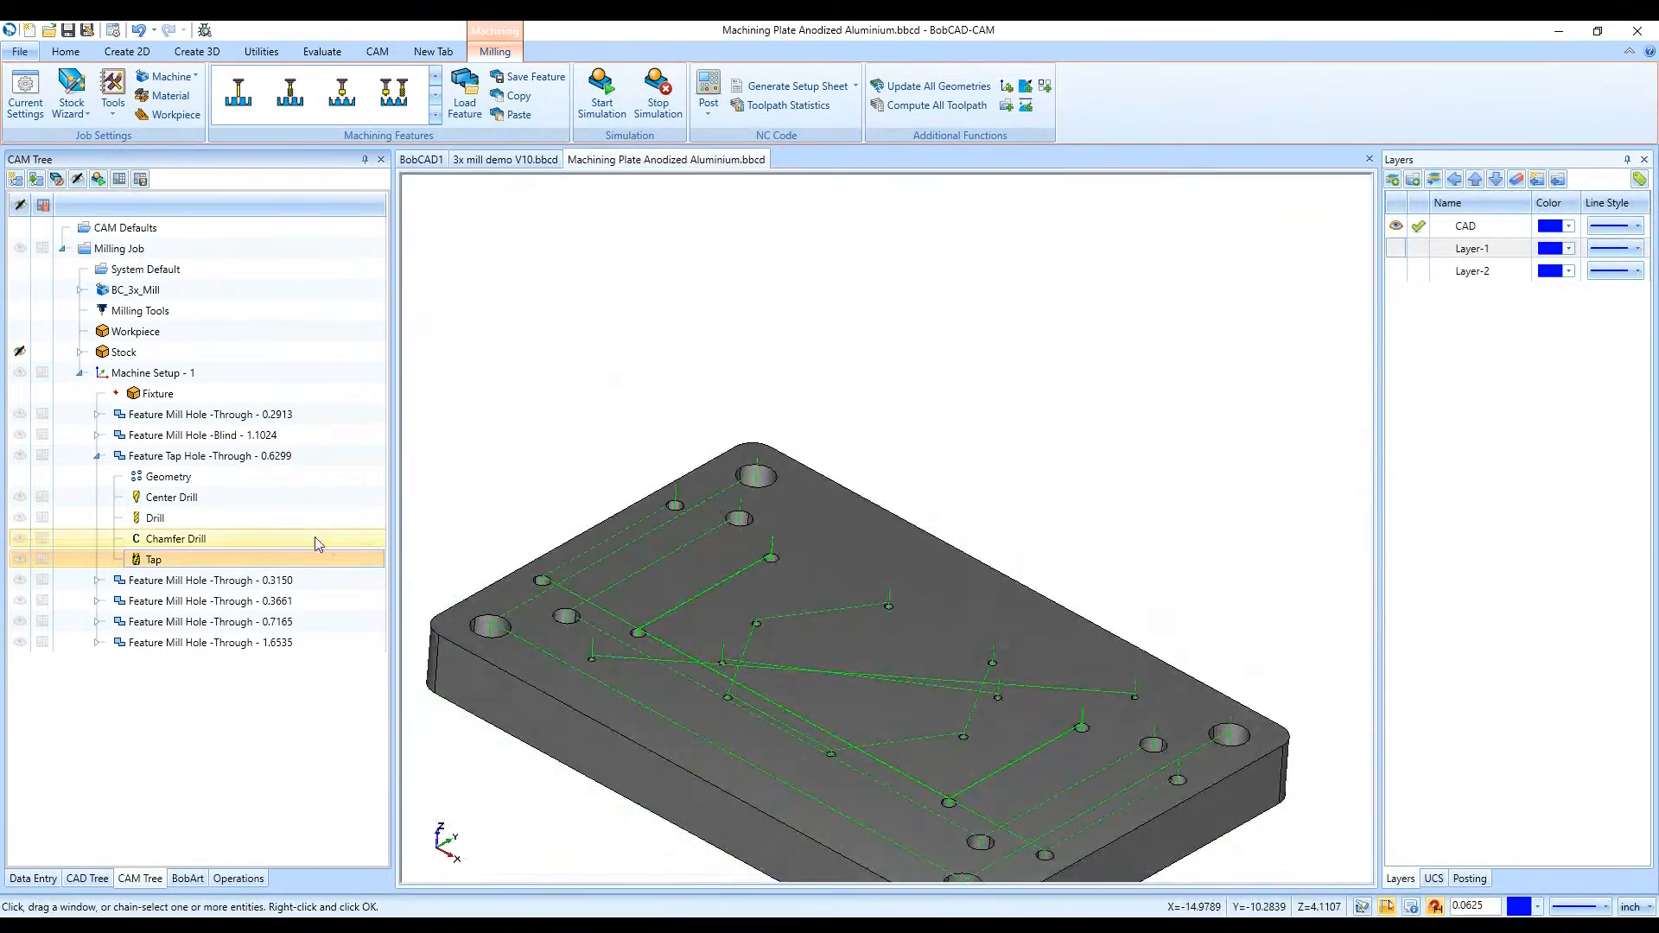
left_click(315, 537)
left_click(127, 473)
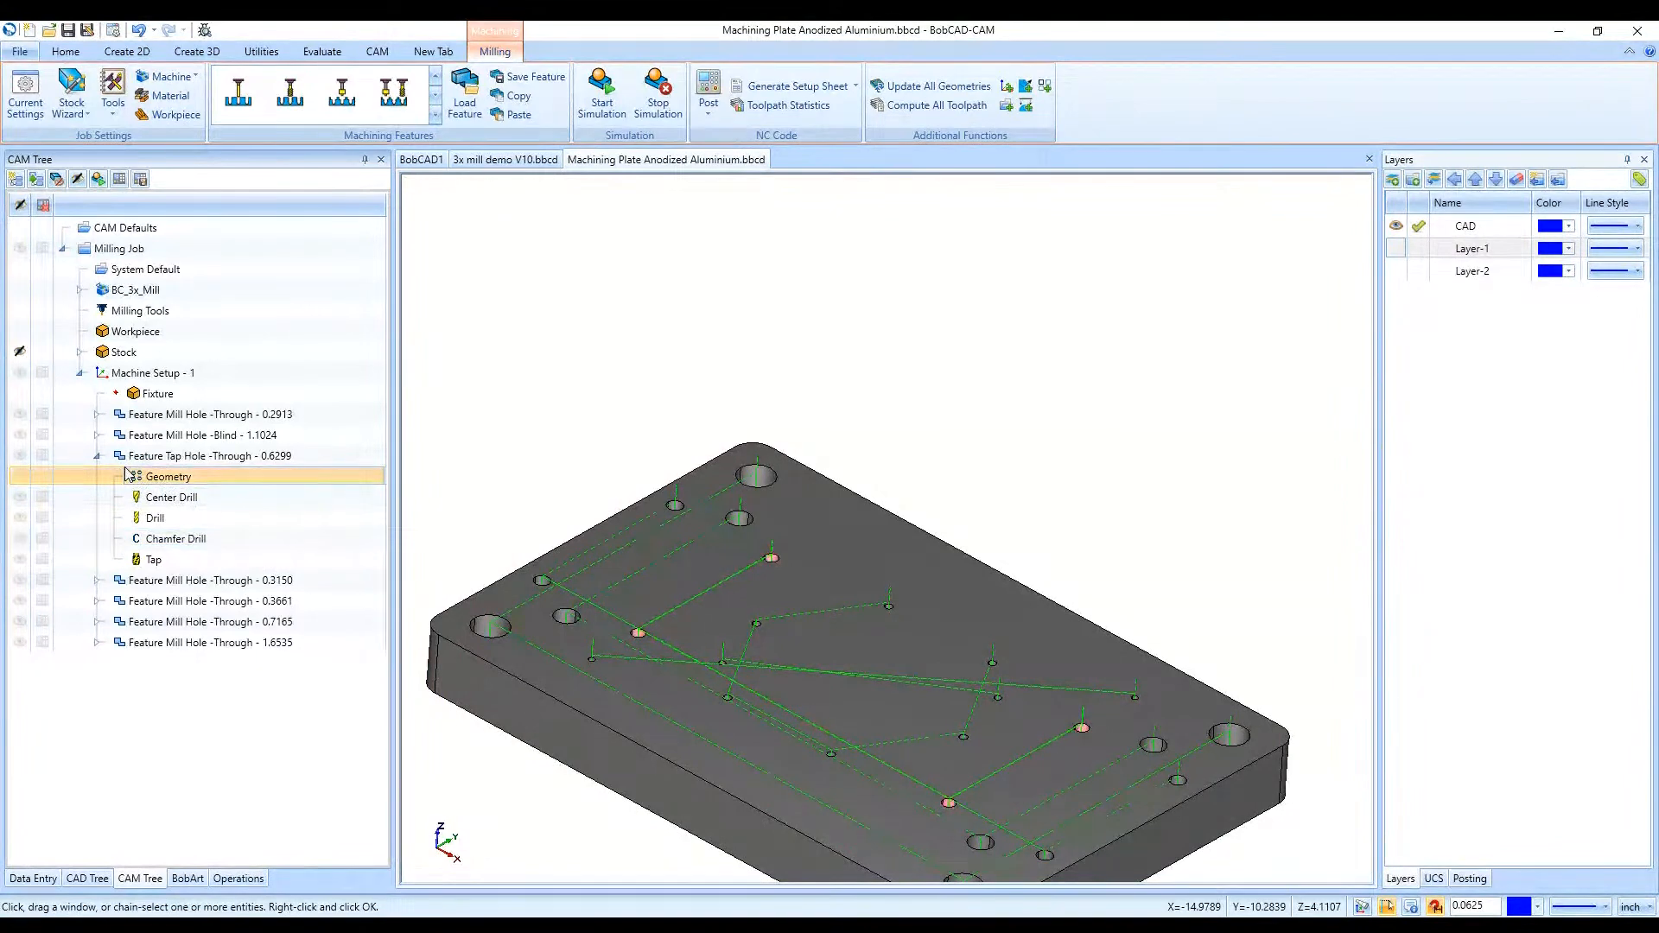
left_click(97, 455)
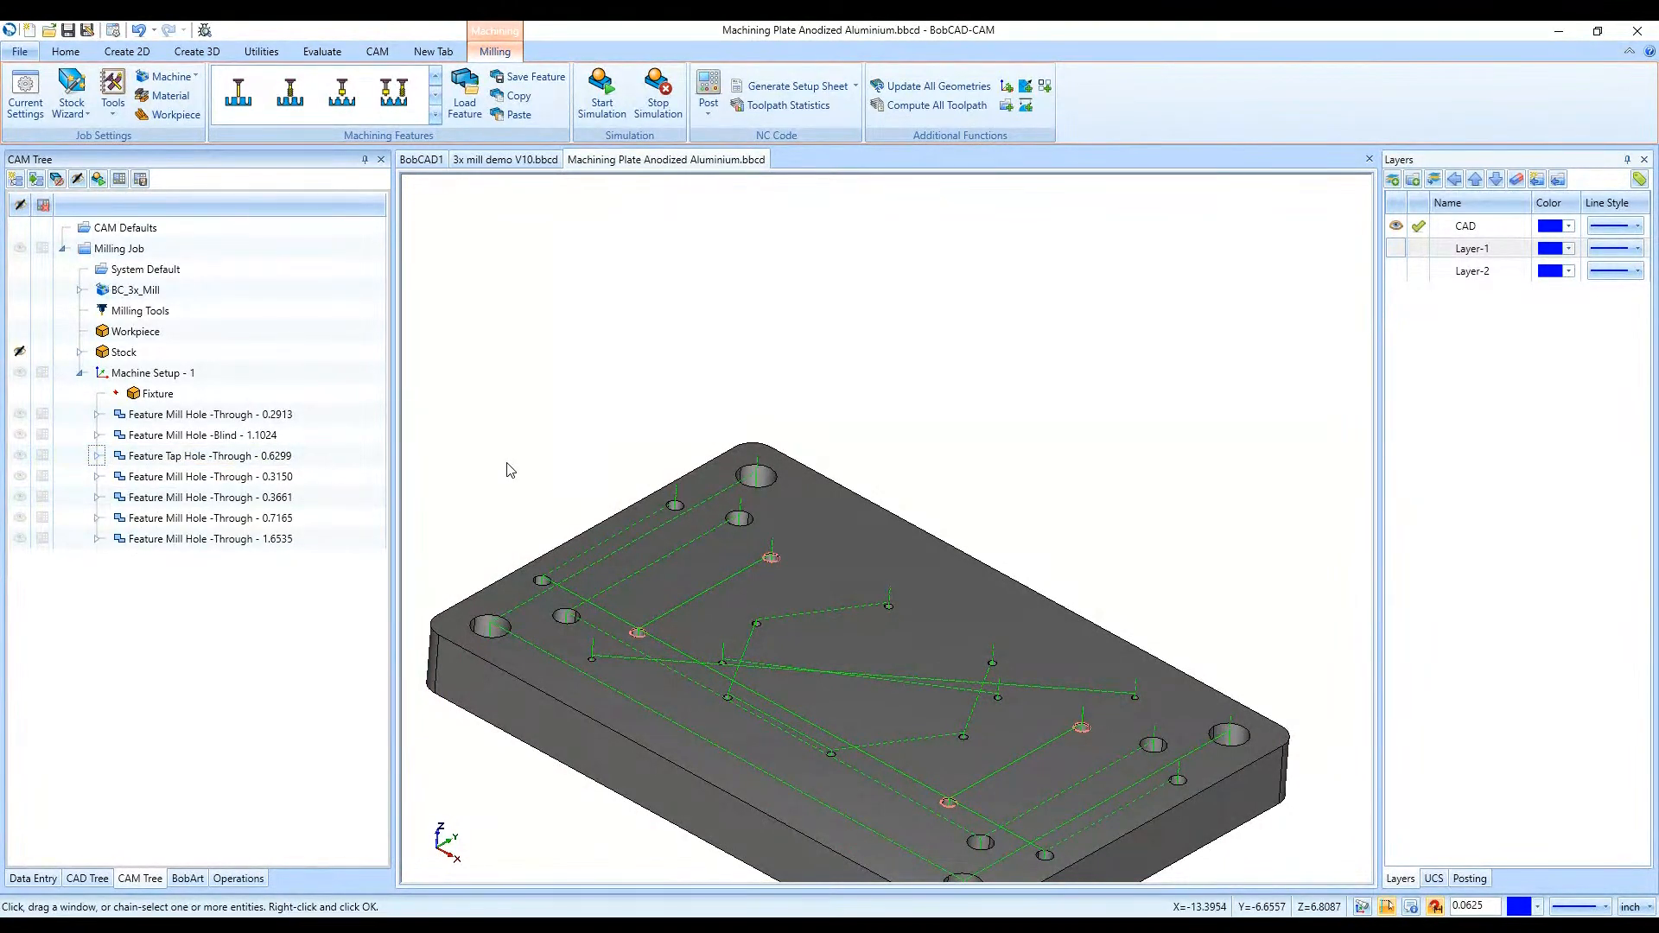
Bring the whole plate into view and open the CAM Knowledge Base
scroll(547, 468, "down", 3)
middle_click_drag(810, 550, 790, 508)
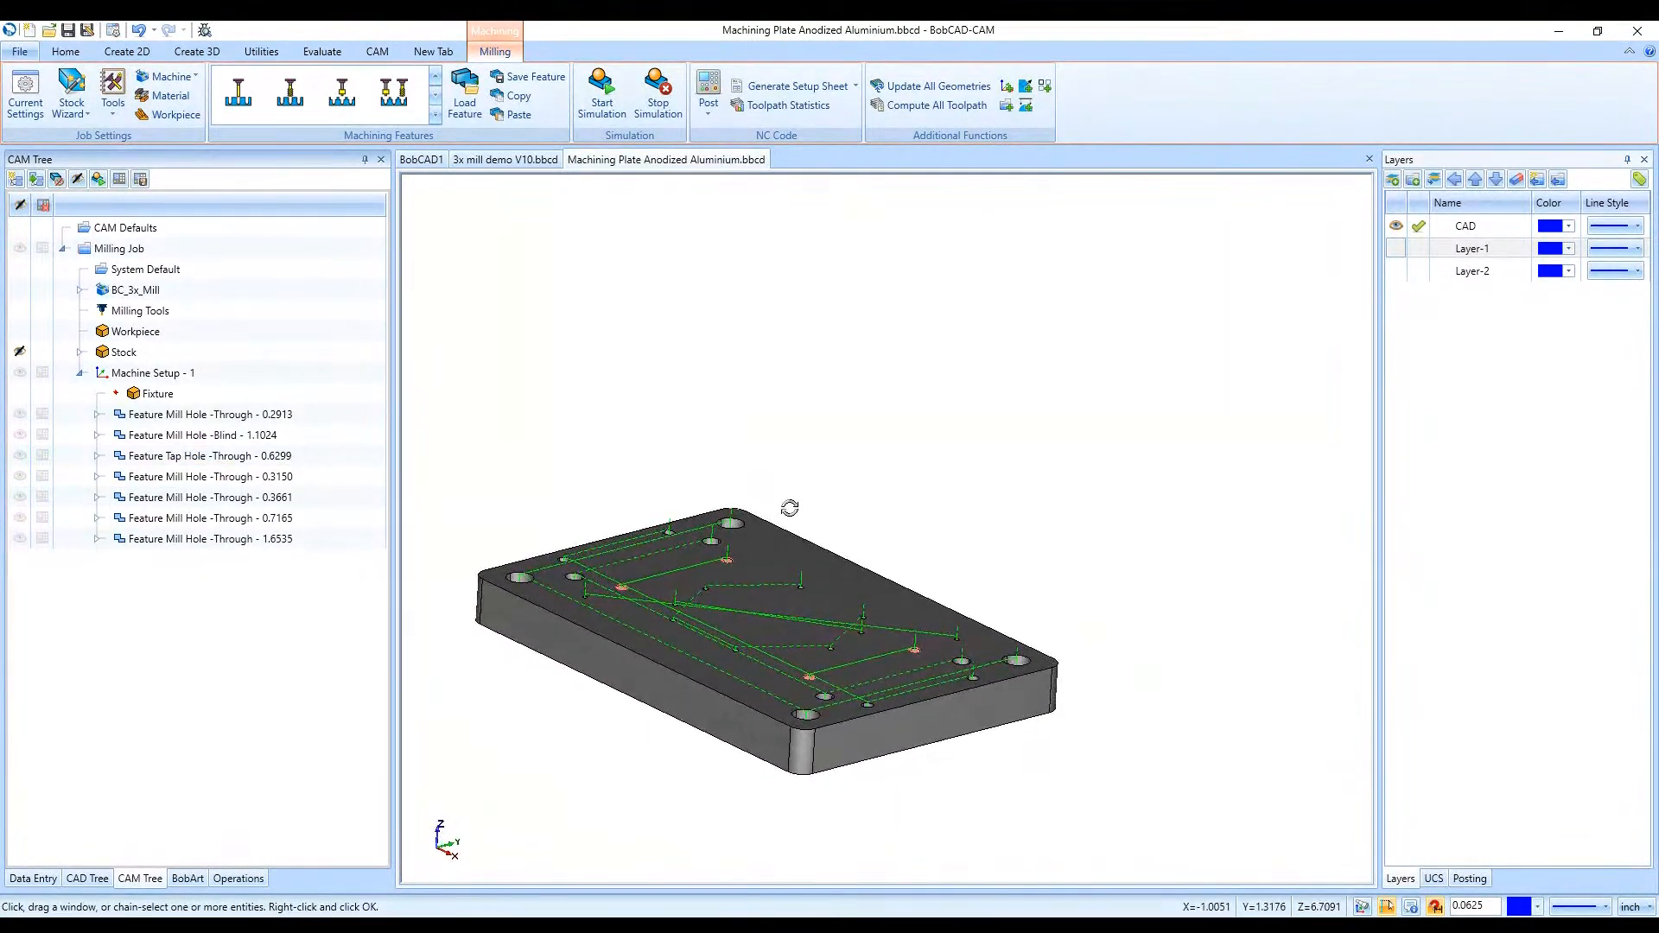
scroll(708, 537, "up", 4)
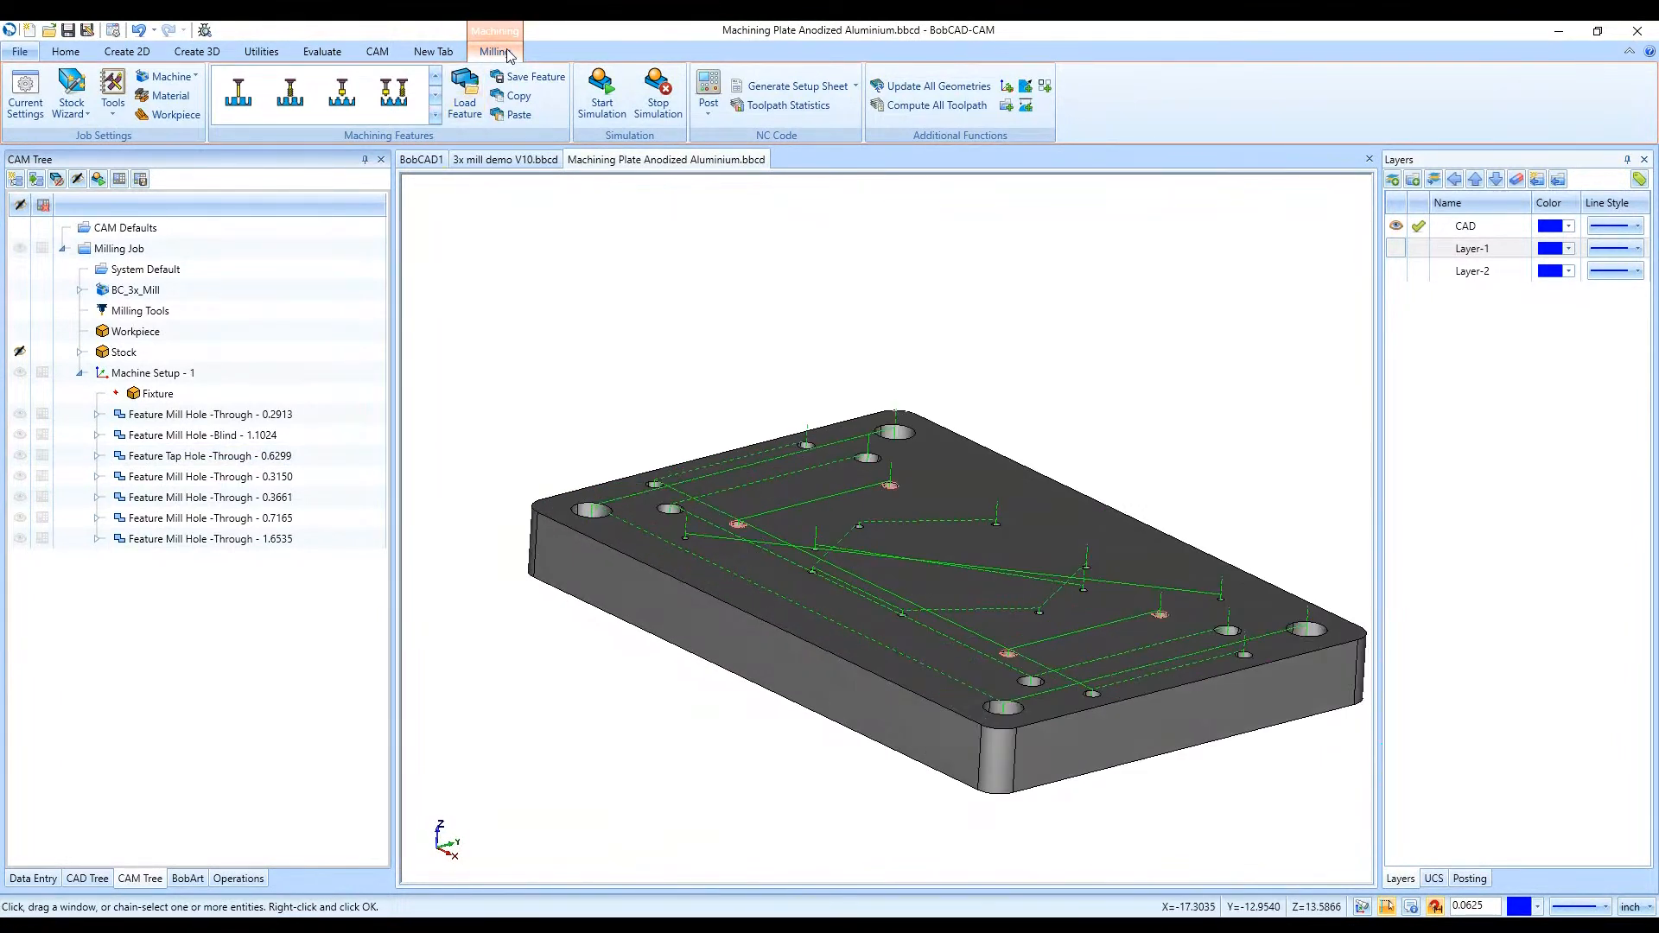
left_click(395, 53)
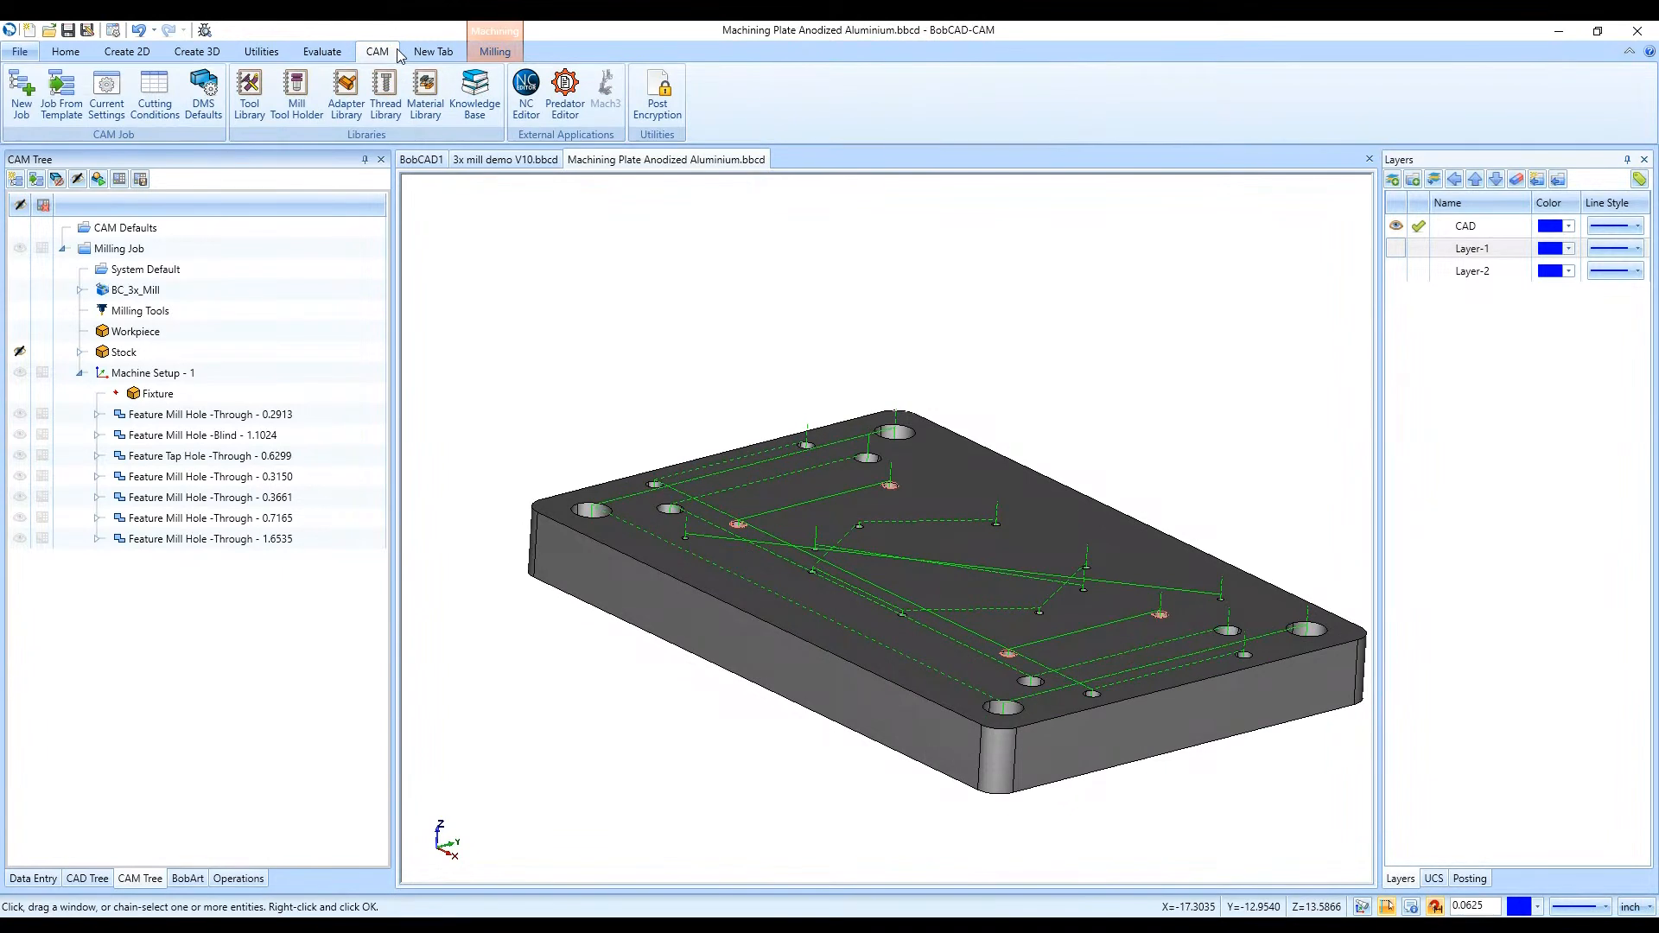
left_click(481, 123)
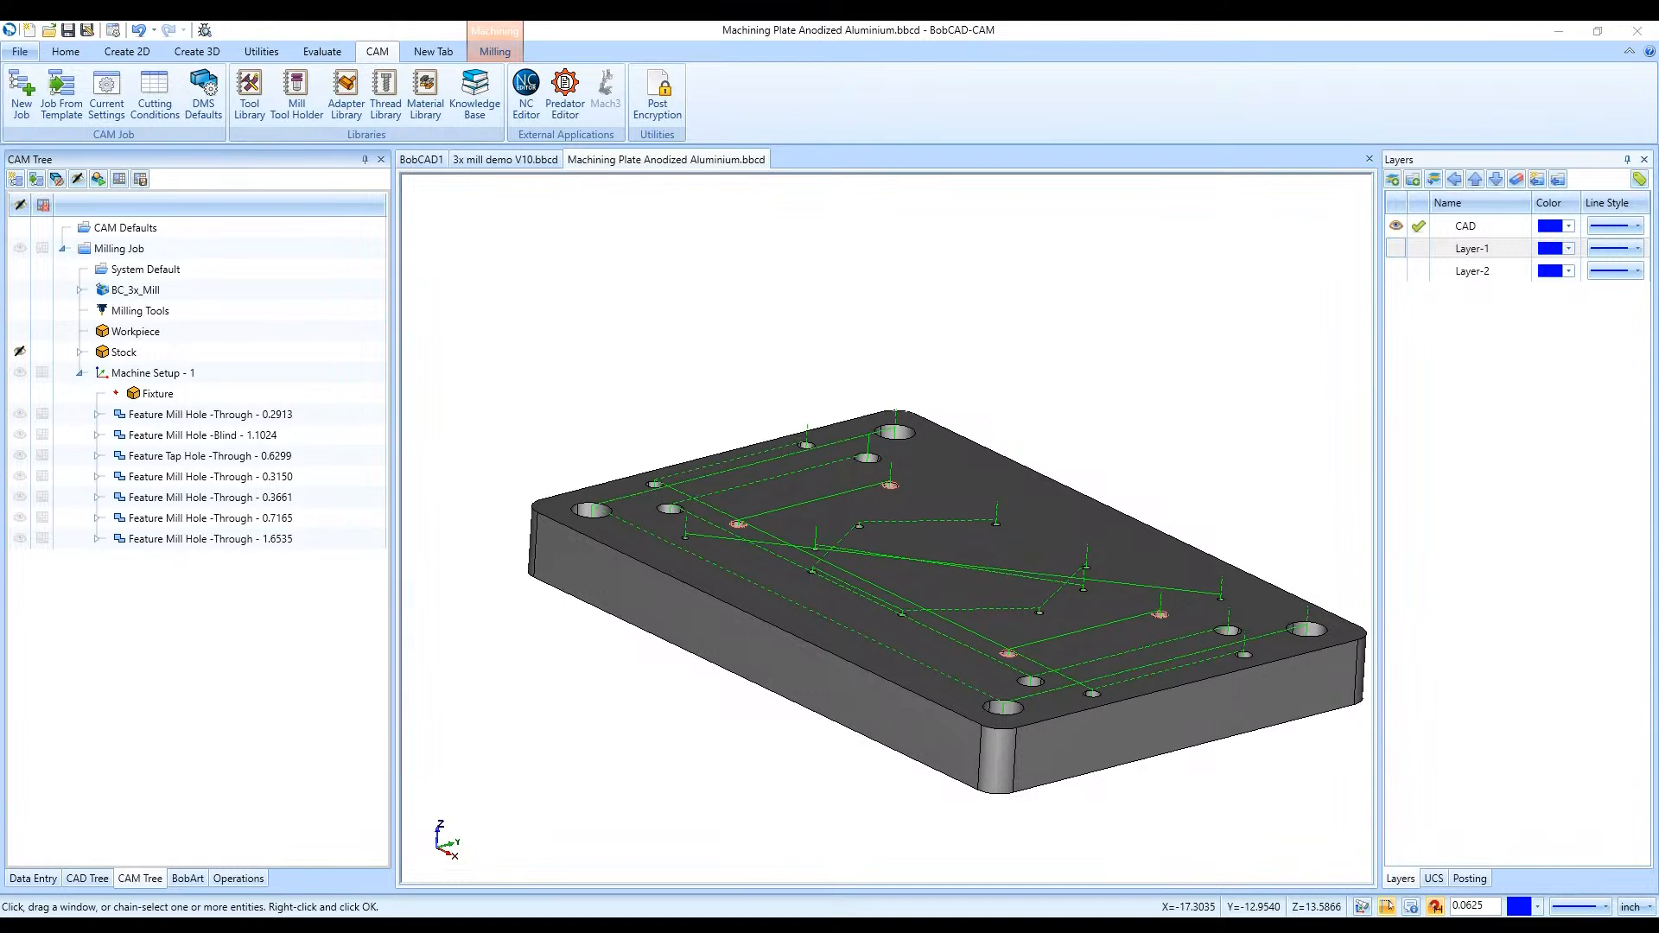
Review the operations of the 1.1024 blind and 0.6299 tap hole features again, highlighting the tap feature's Chamfer Drill on the plate
left_click(97, 435)
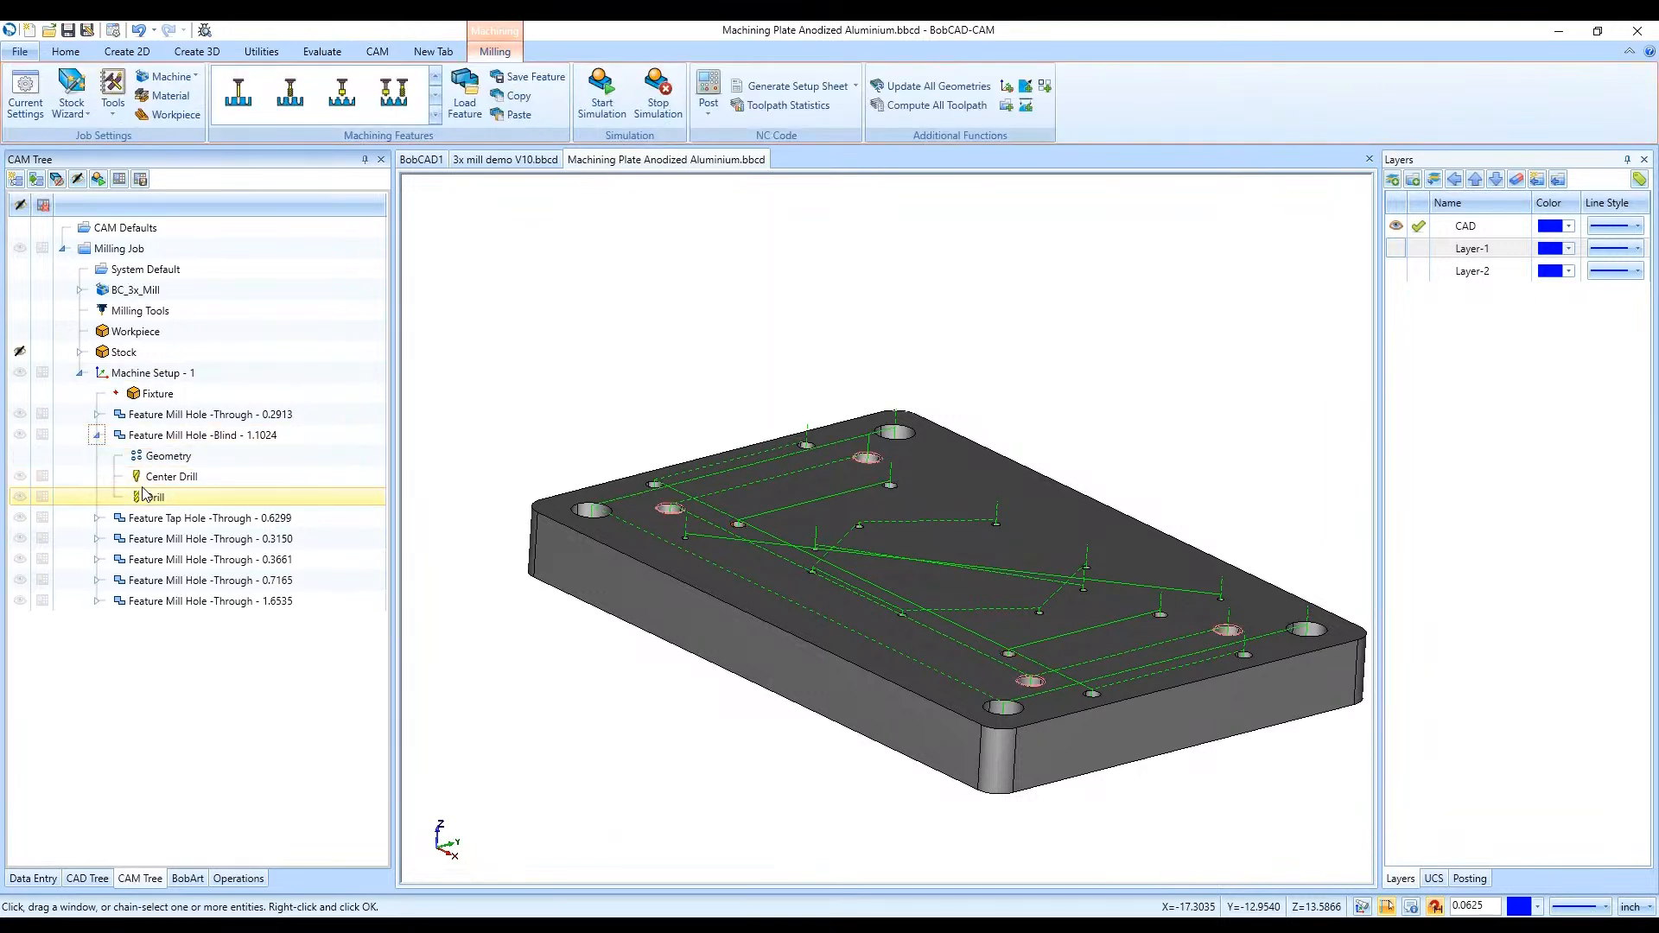
left_click(97, 435)
left_click(97, 455)
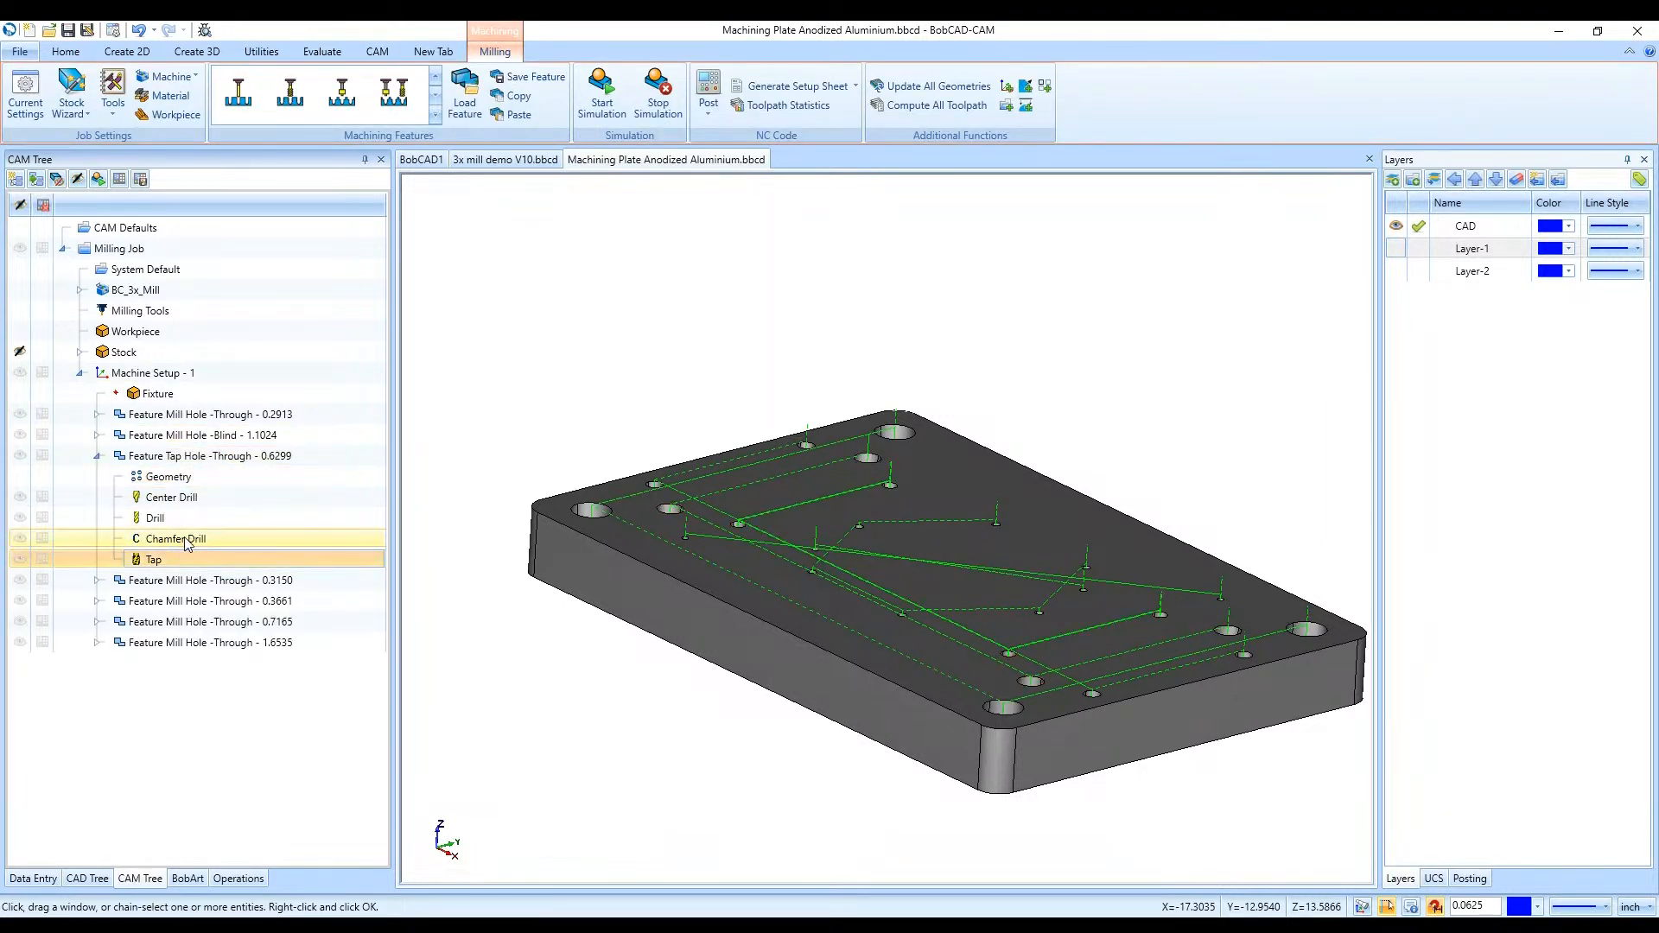
left_click(185, 540)
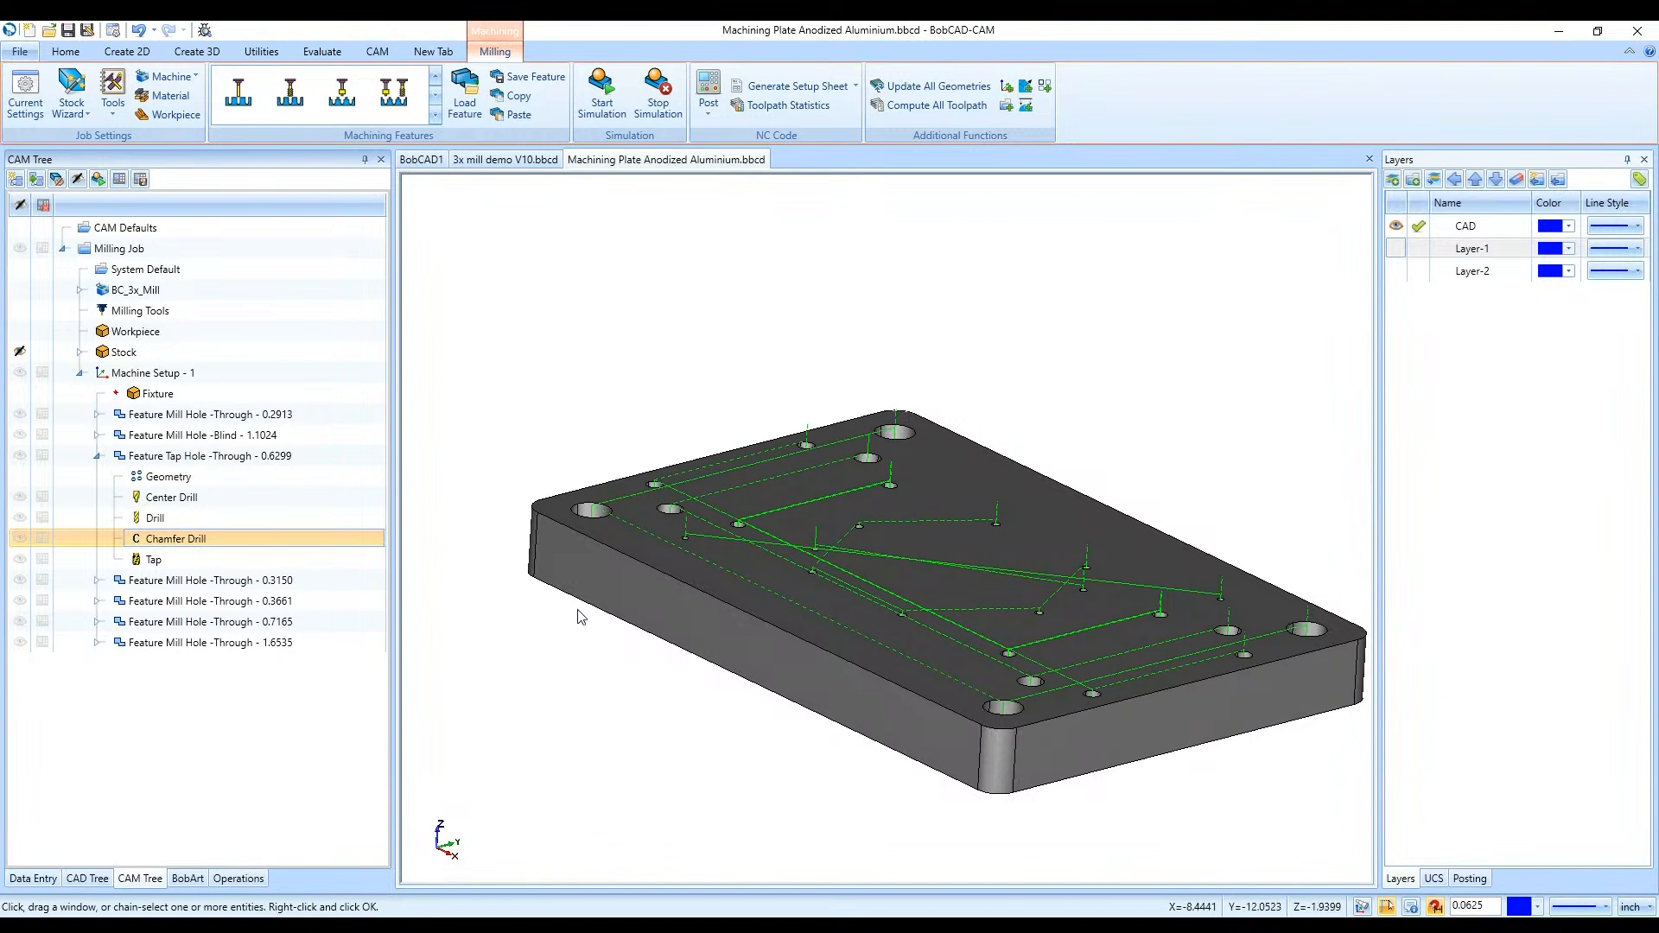
scroll(580, 610, "down", 2)
scroll(827, 667, "up", 2)
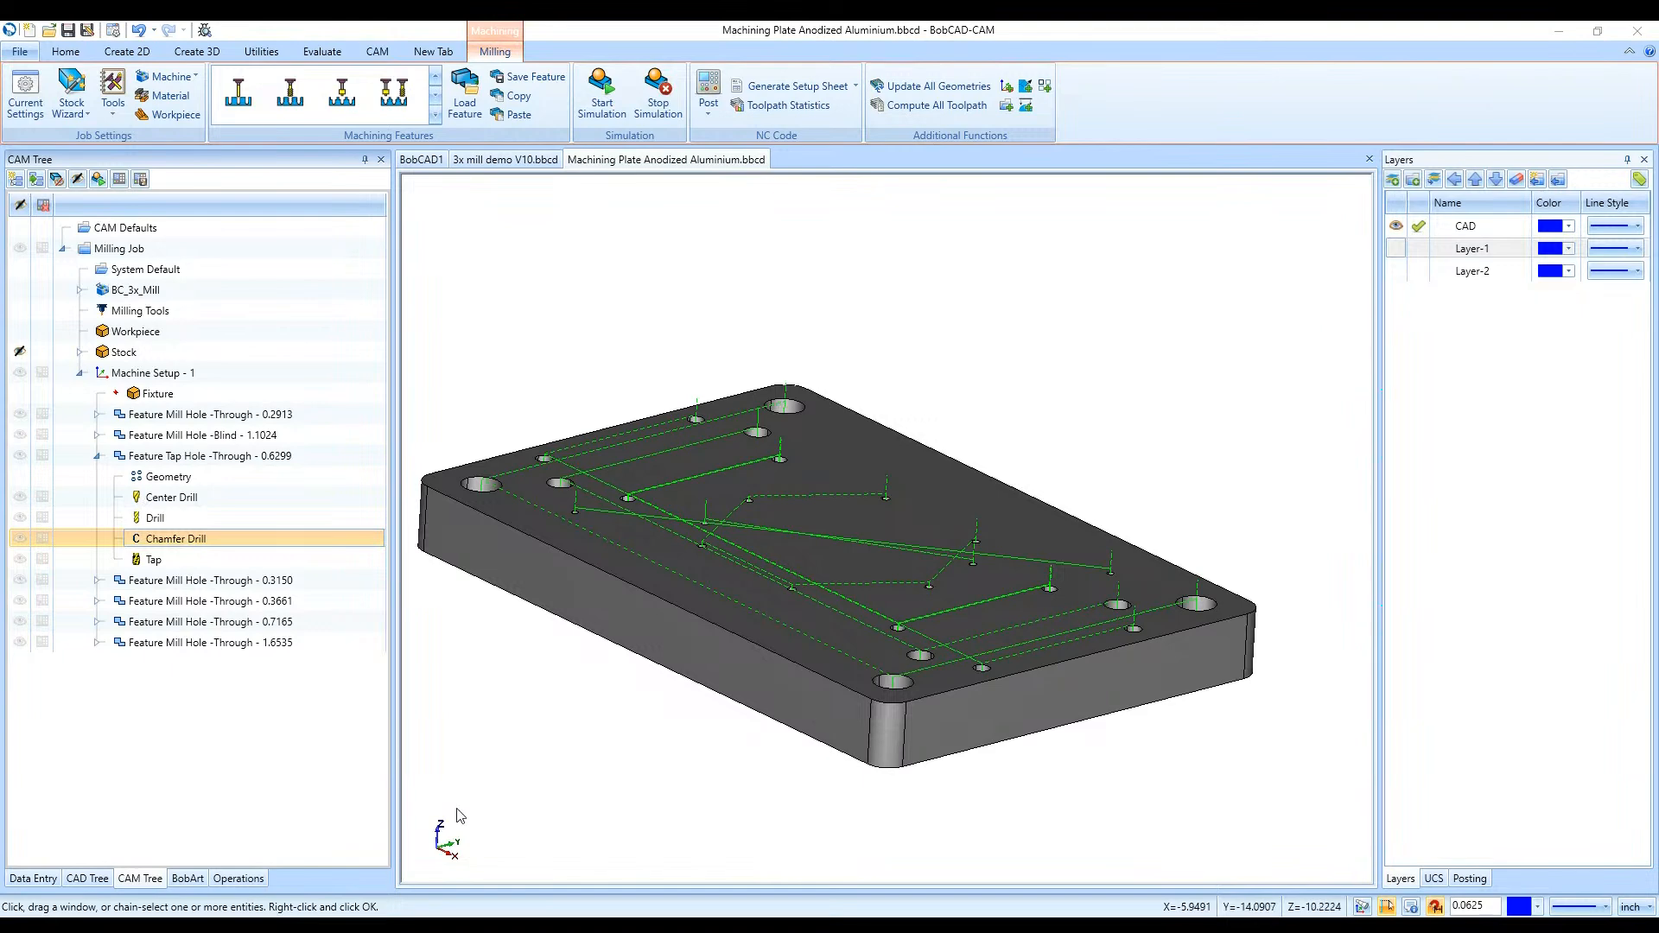
scroll(1098, 570, "down", 2)
middle_click_drag(1037, 572, 1043, 563)
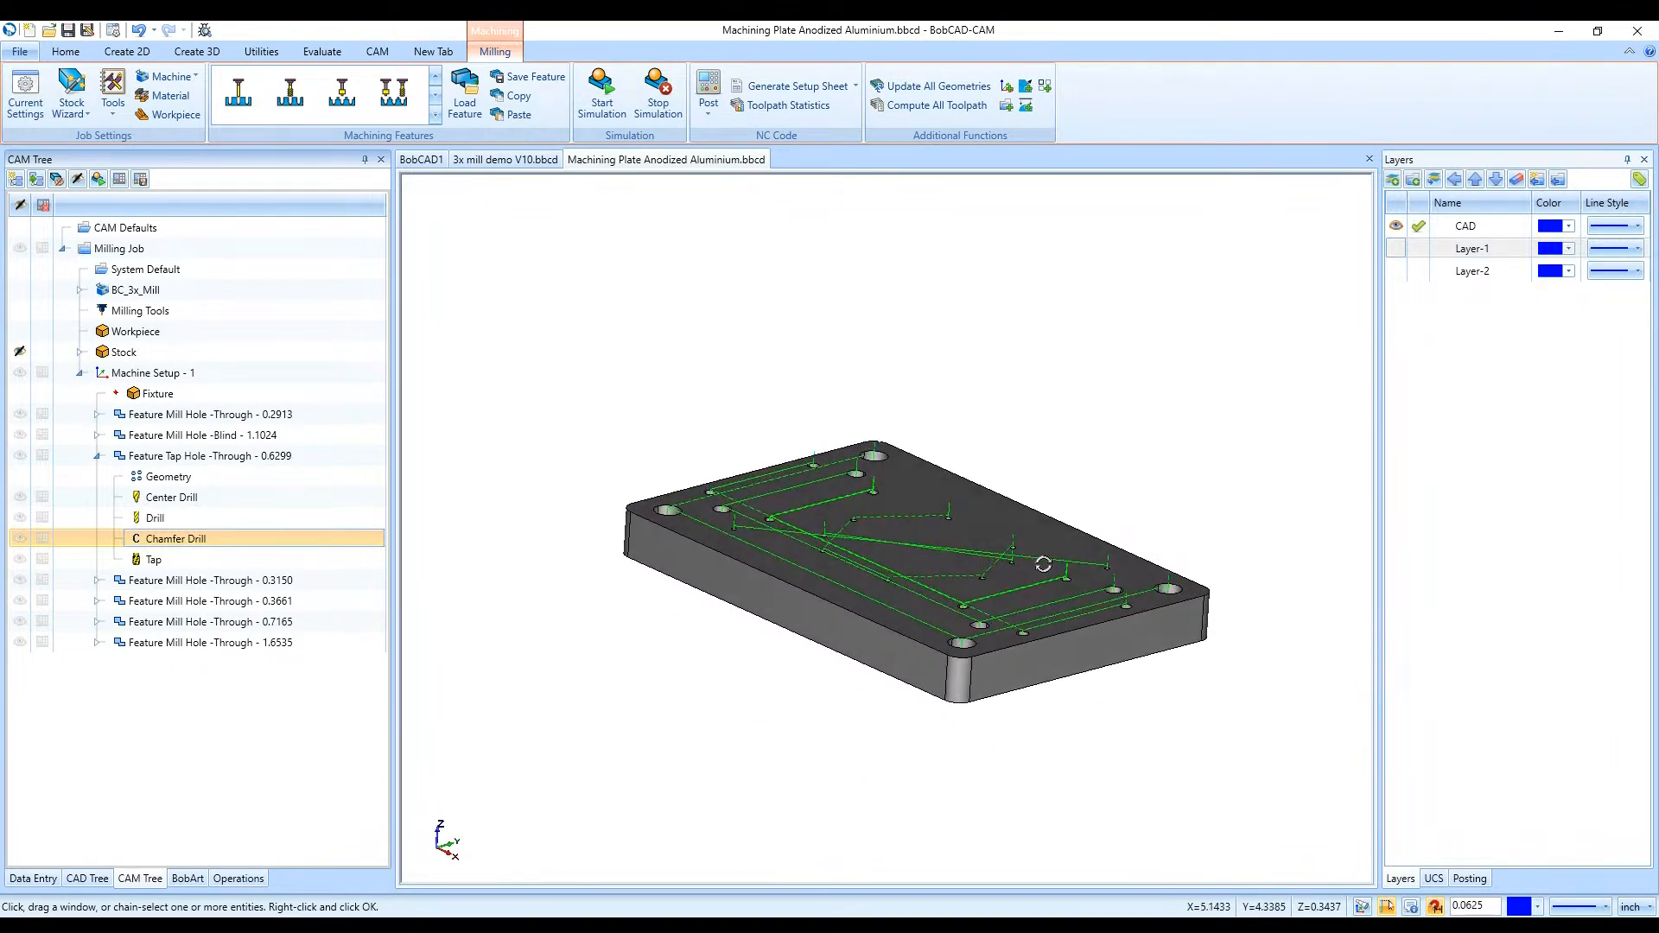
Collapse the tap hole feature, expand the 0.3150 through hole feature and highlight its last Drill operation
left_click(98, 456)
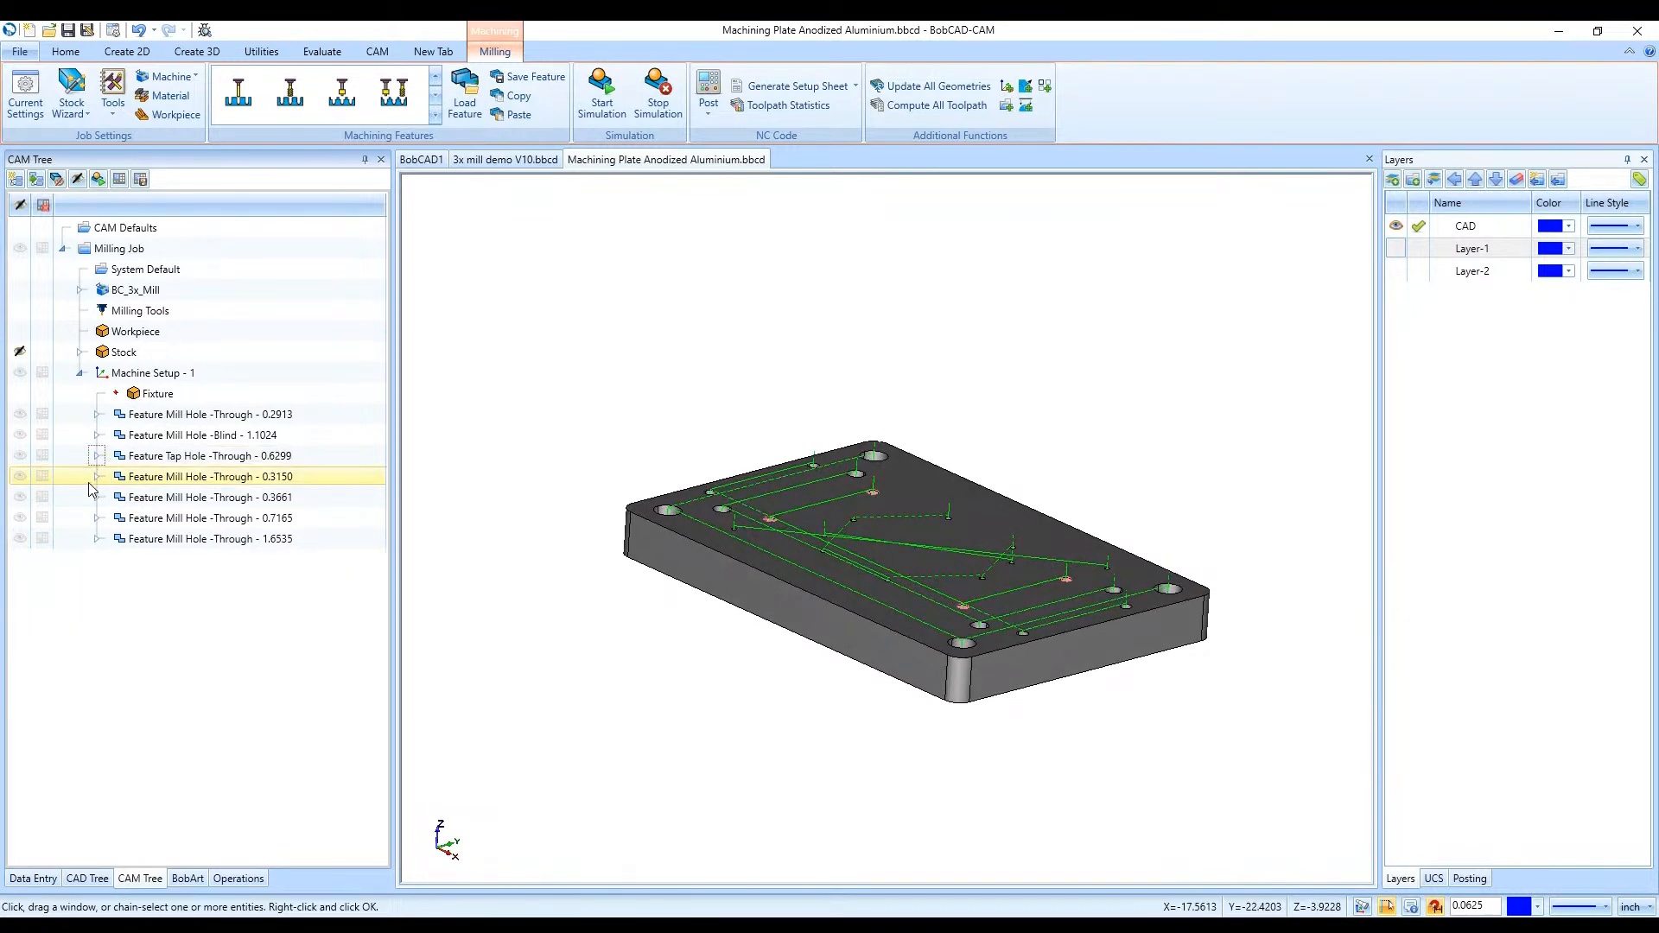
left_click(98, 477)
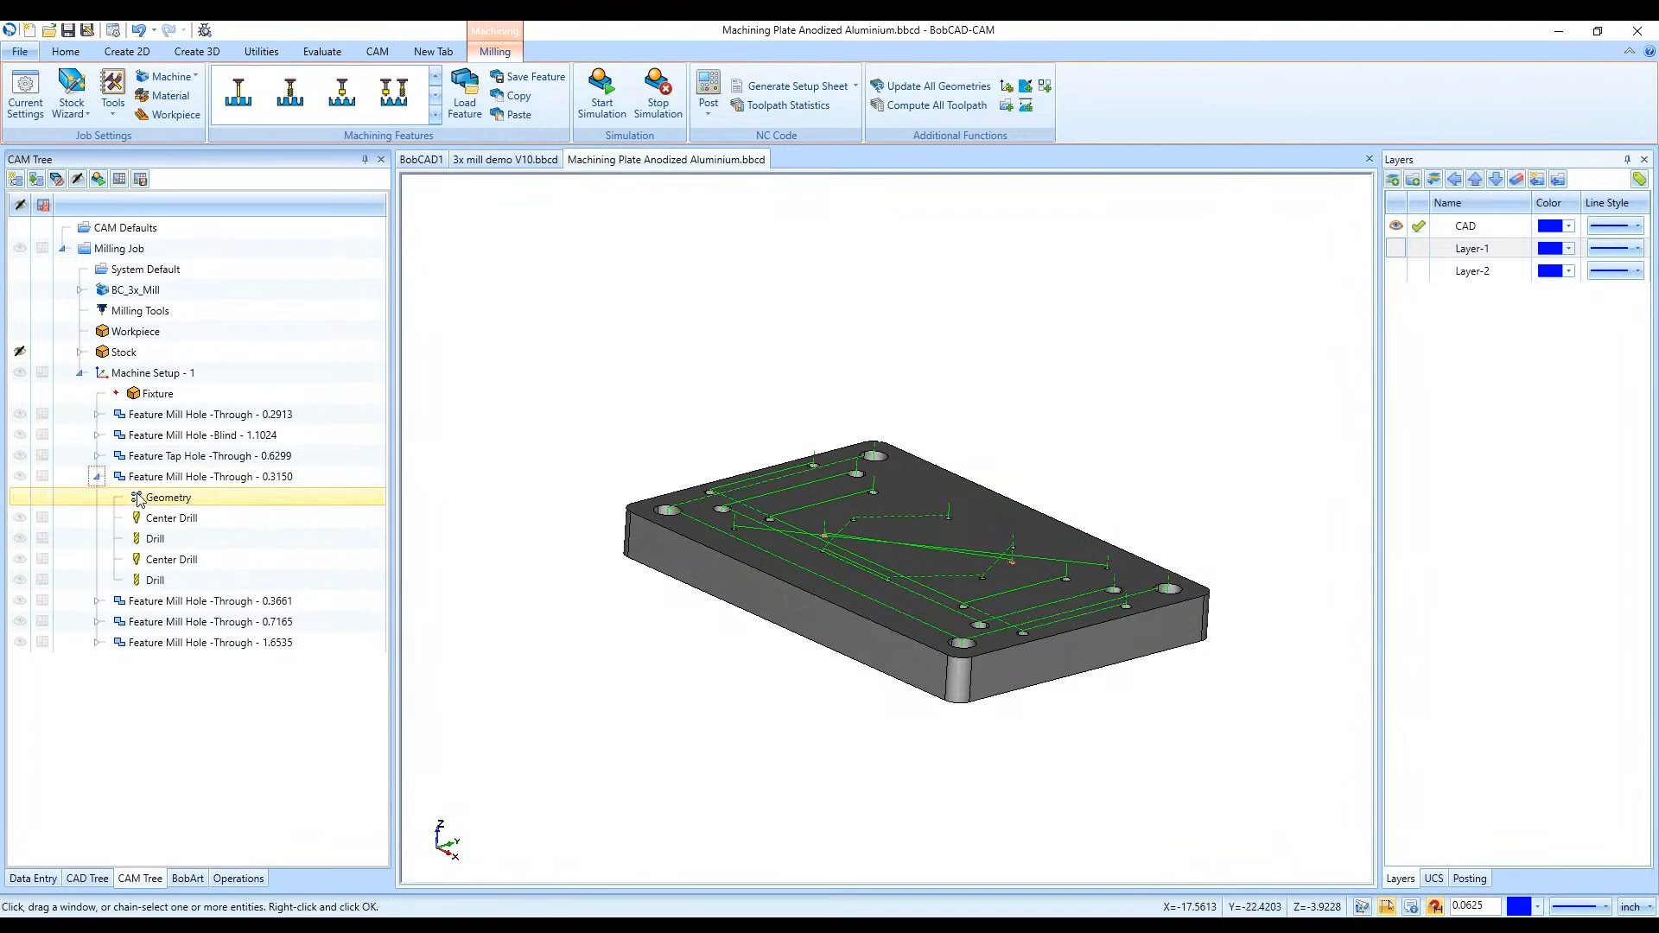
left_click(185, 585)
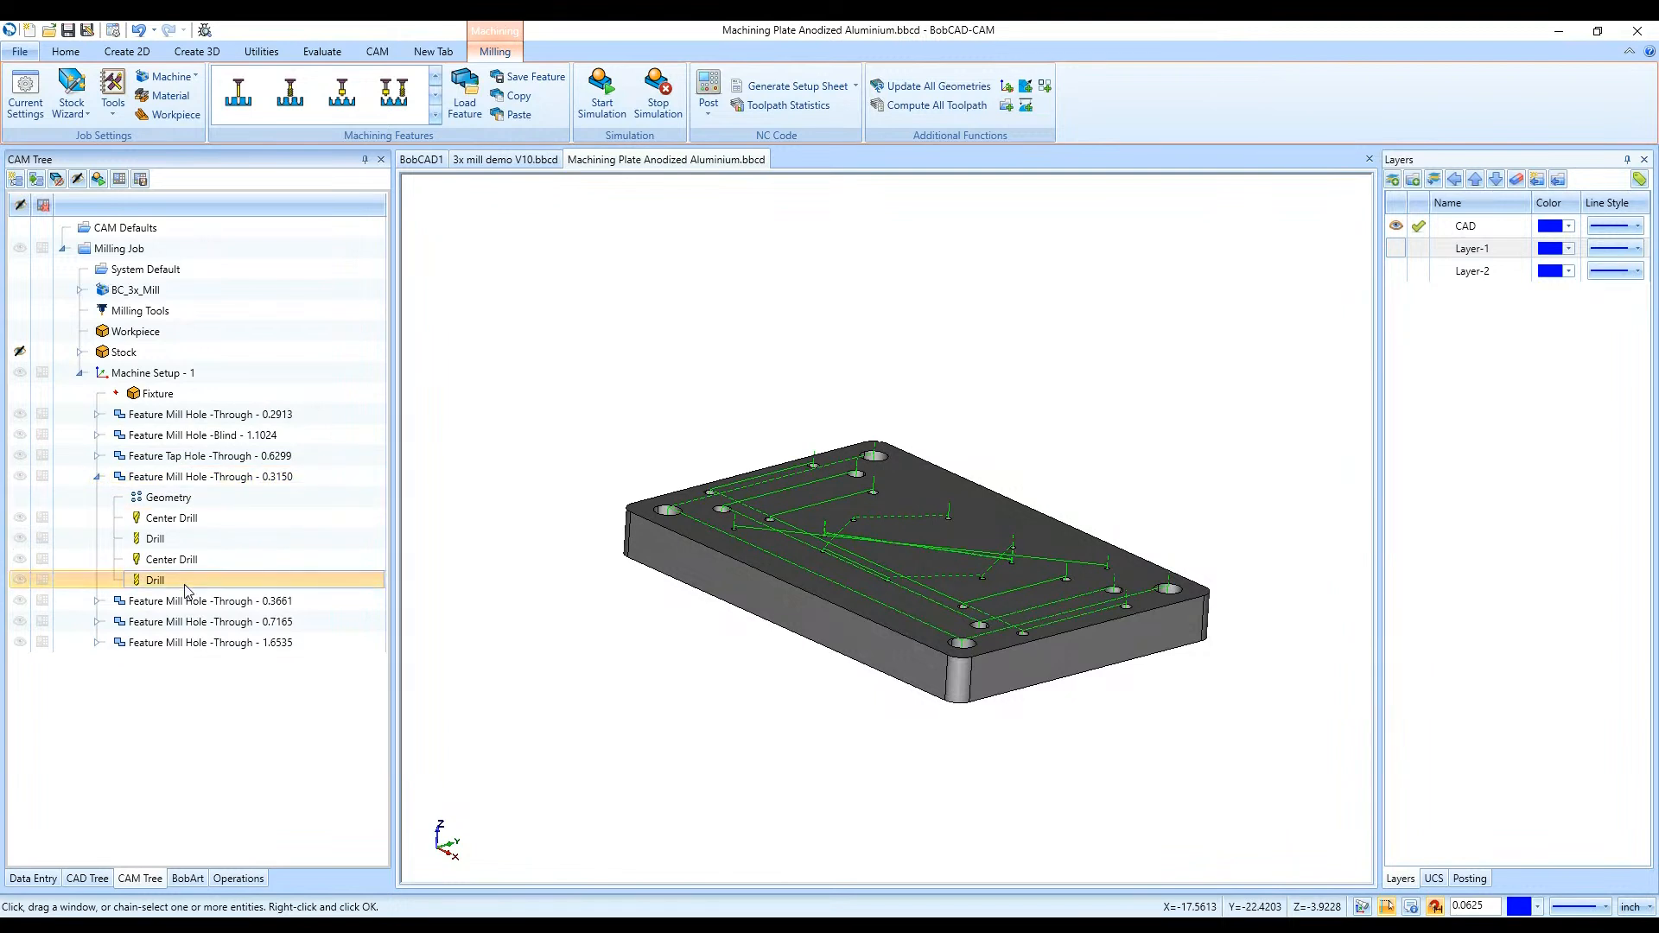
Backplot the last Drill operation of the 0.3150 through hole feature and step the tool down through the plunges while viewing the underside
right_click(184, 586)
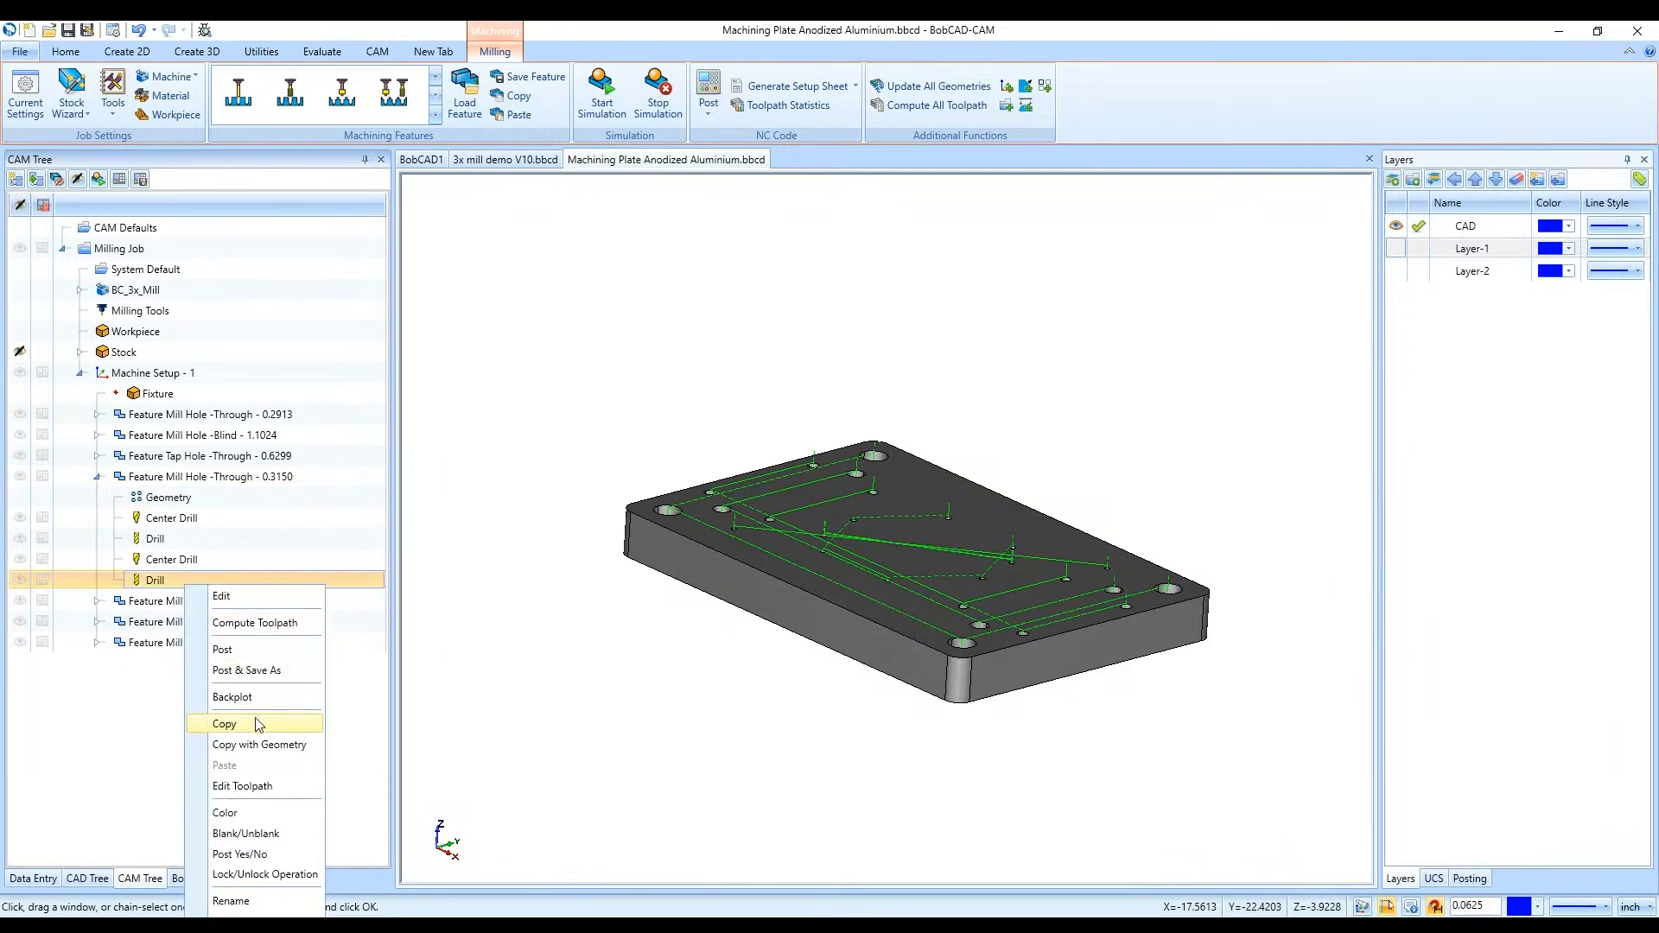
left_click(232, 696)
middle_click_drag(914, 603, 950, 550)
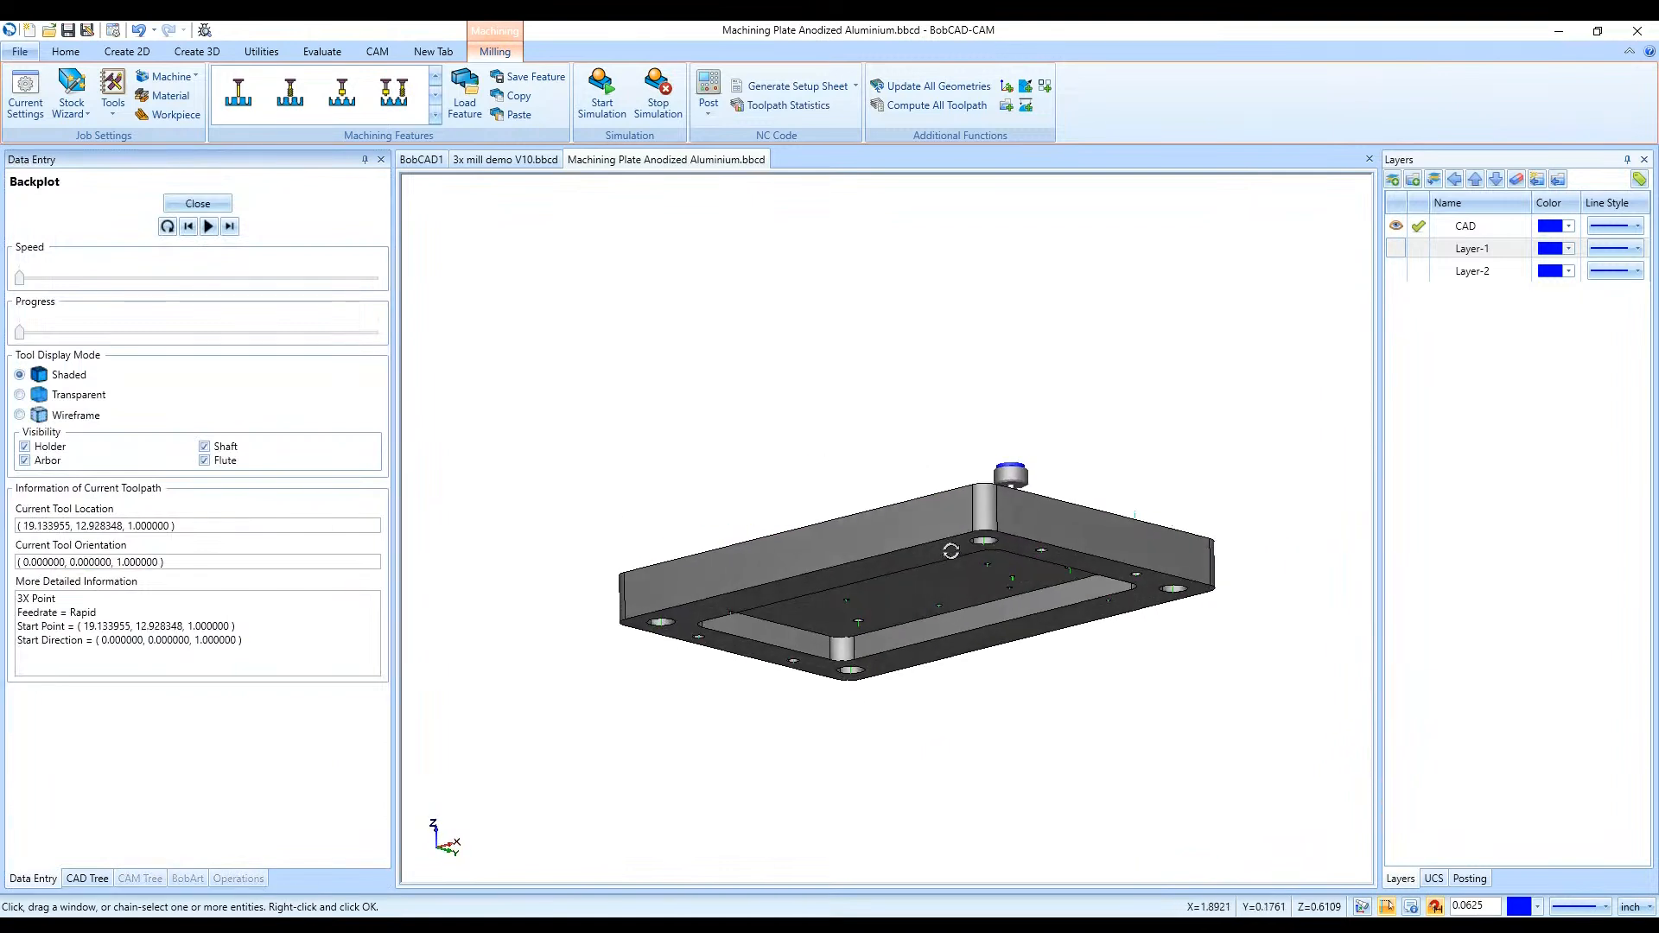
left_click(230, 228)
left_click(230, 227)
left_click(229, 227)
left_click(231, 230)
left_click(230, 227)
left_click(230, 227)
left_click(230, 227)
left_click(230, 227)
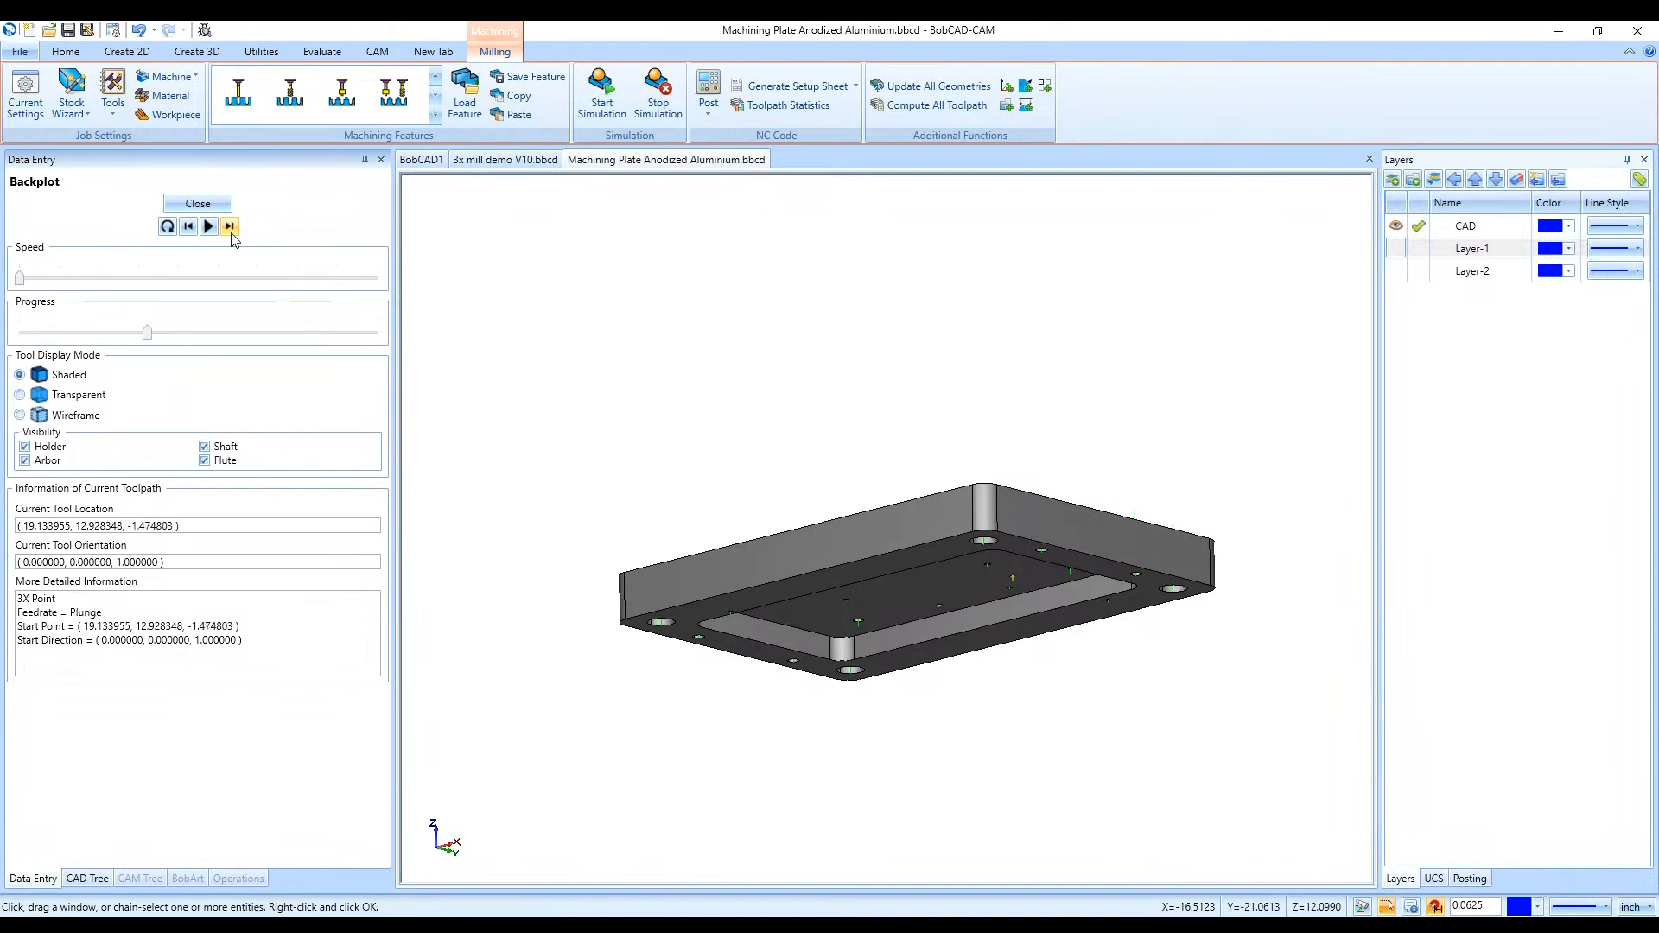
Examine the drill's breakthrough on the underside, step the backplot forward and back around the deepest plunges, and close it
scroll(909, 567, "down", 2)
scroll(954, 551, "up", 6)
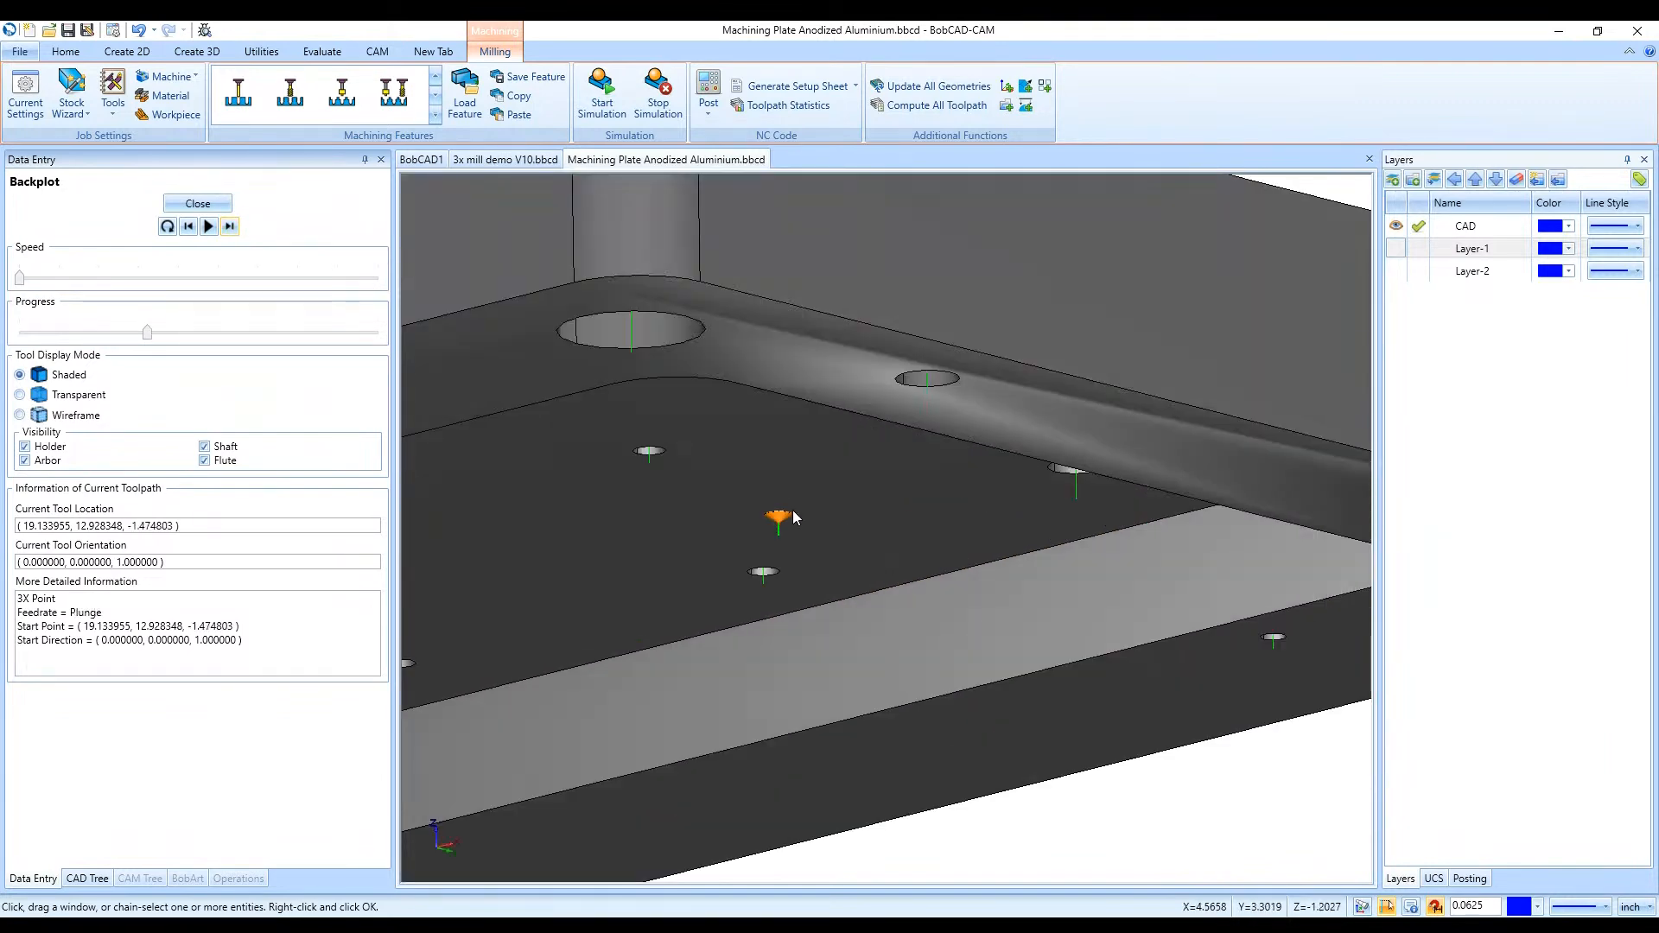
scroll(799, 544, "down", 6)
mouse_move(889, 527)
middle_mouse_down()
mouse_move(911, 579)
mouse_move(905, 511)
mouse_move(903, 529)
middle_mouse_up()
left_click(229, 227)
left_click(231, 227)
middle_click_drag(905, 392, 908, 422)
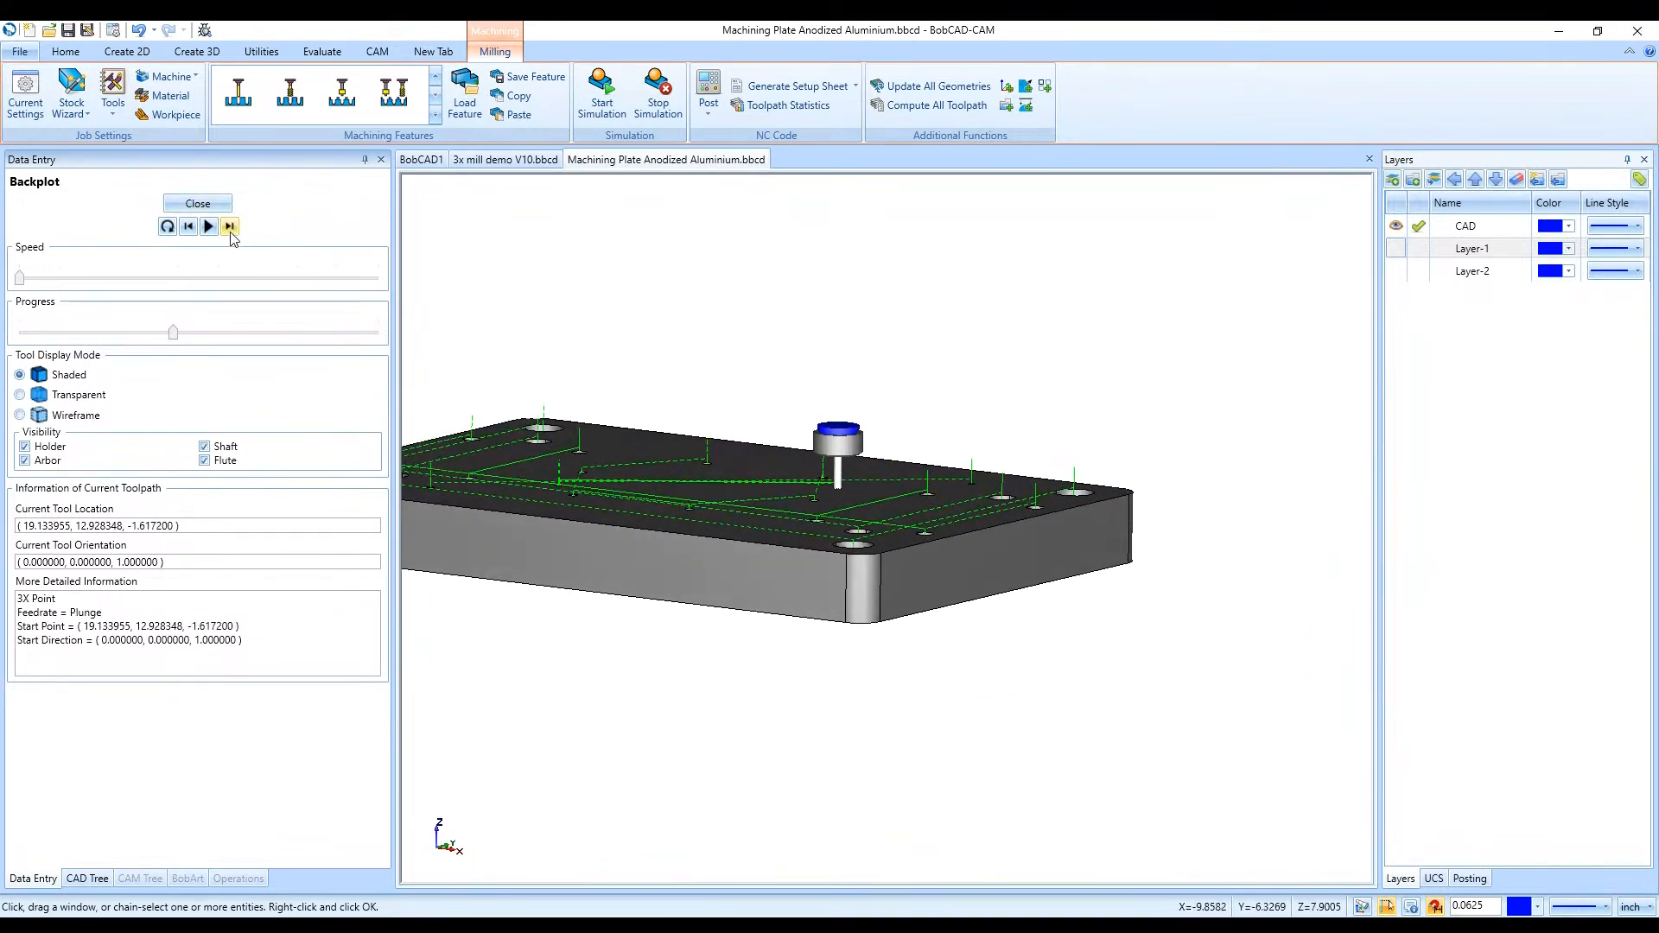
left_click(188, 226)
left_click(188, 227)
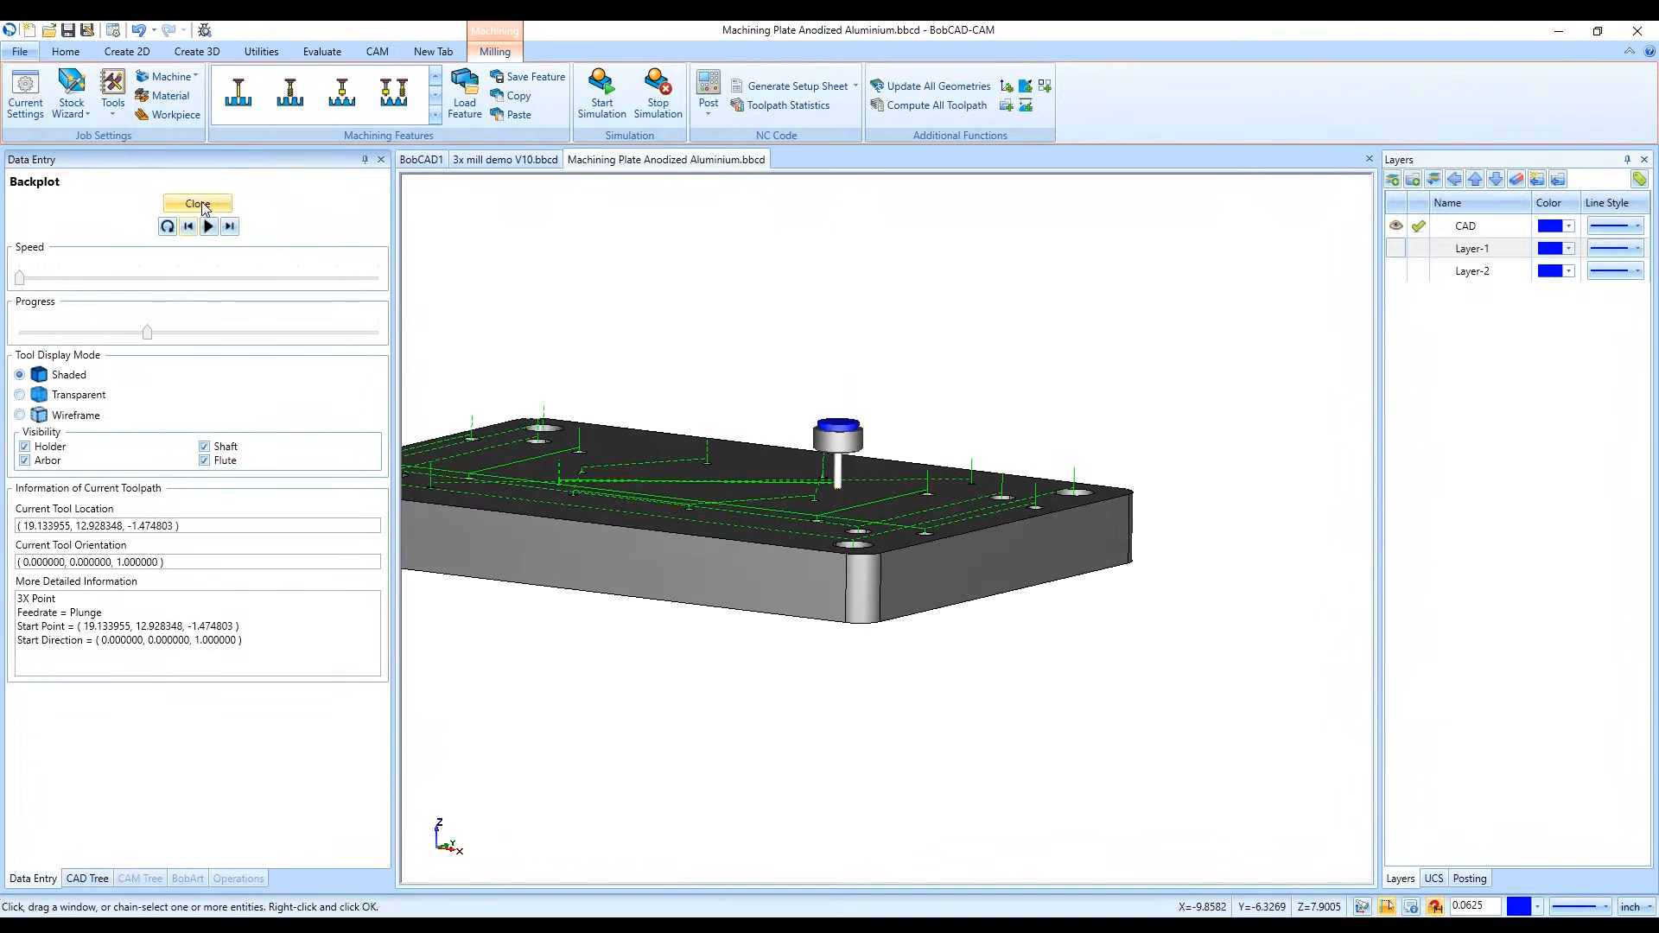
left_click(198, 205)
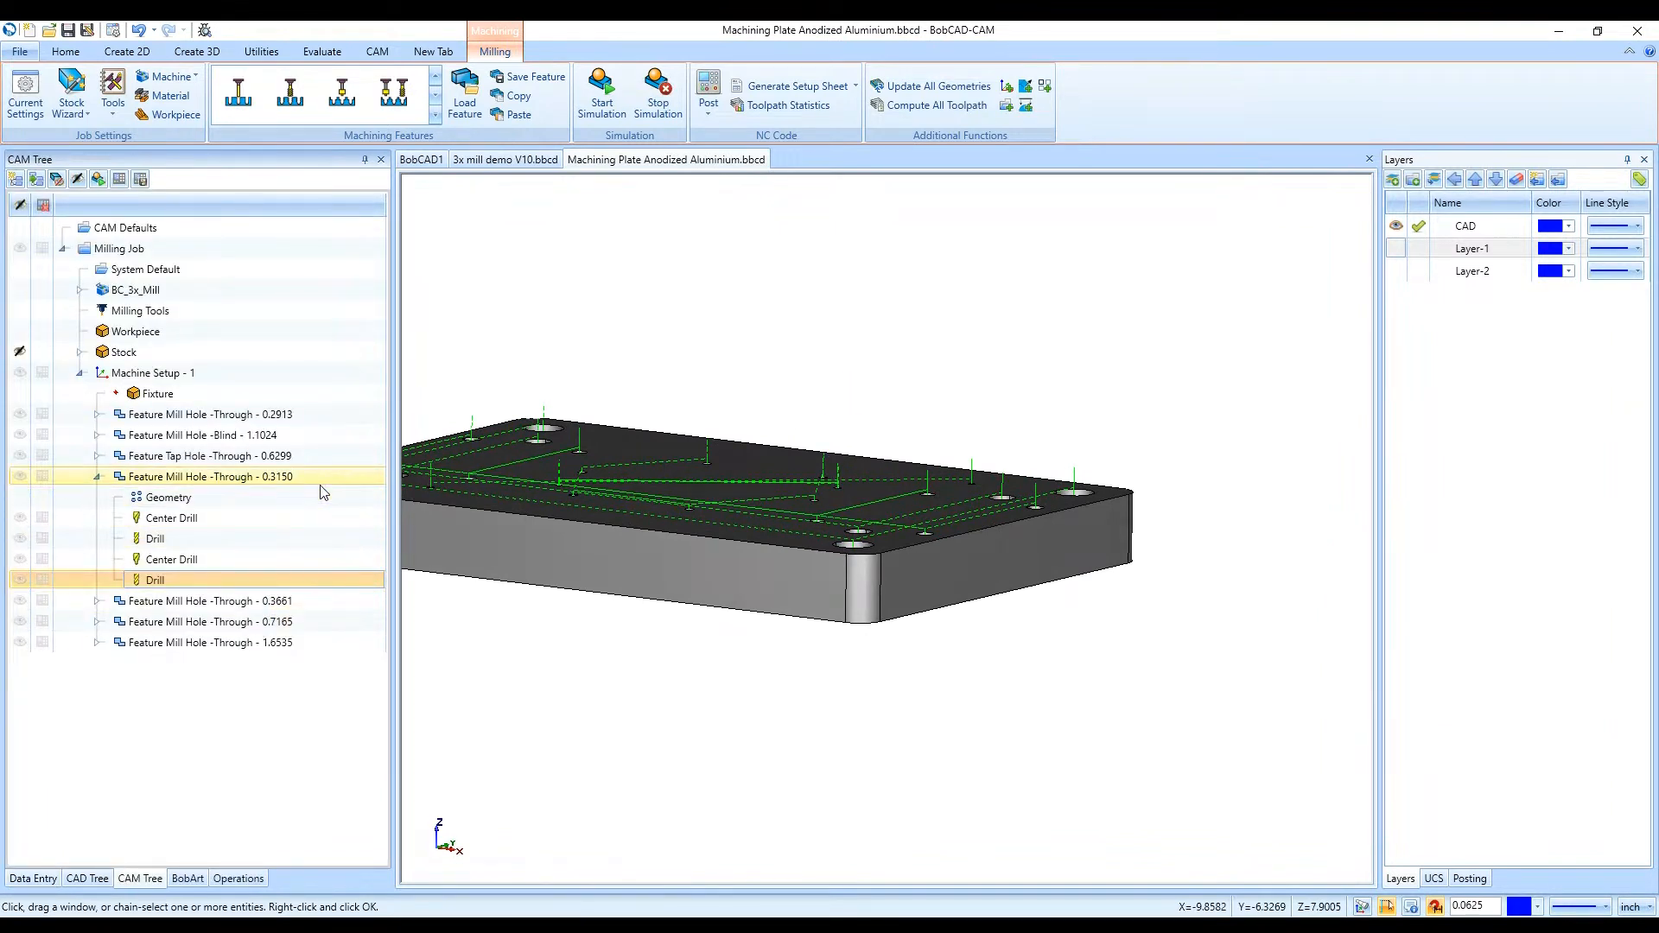
Review the CAM Knowledge Base and bring the whole plate back into an angled view from above
left_click(376, 53)
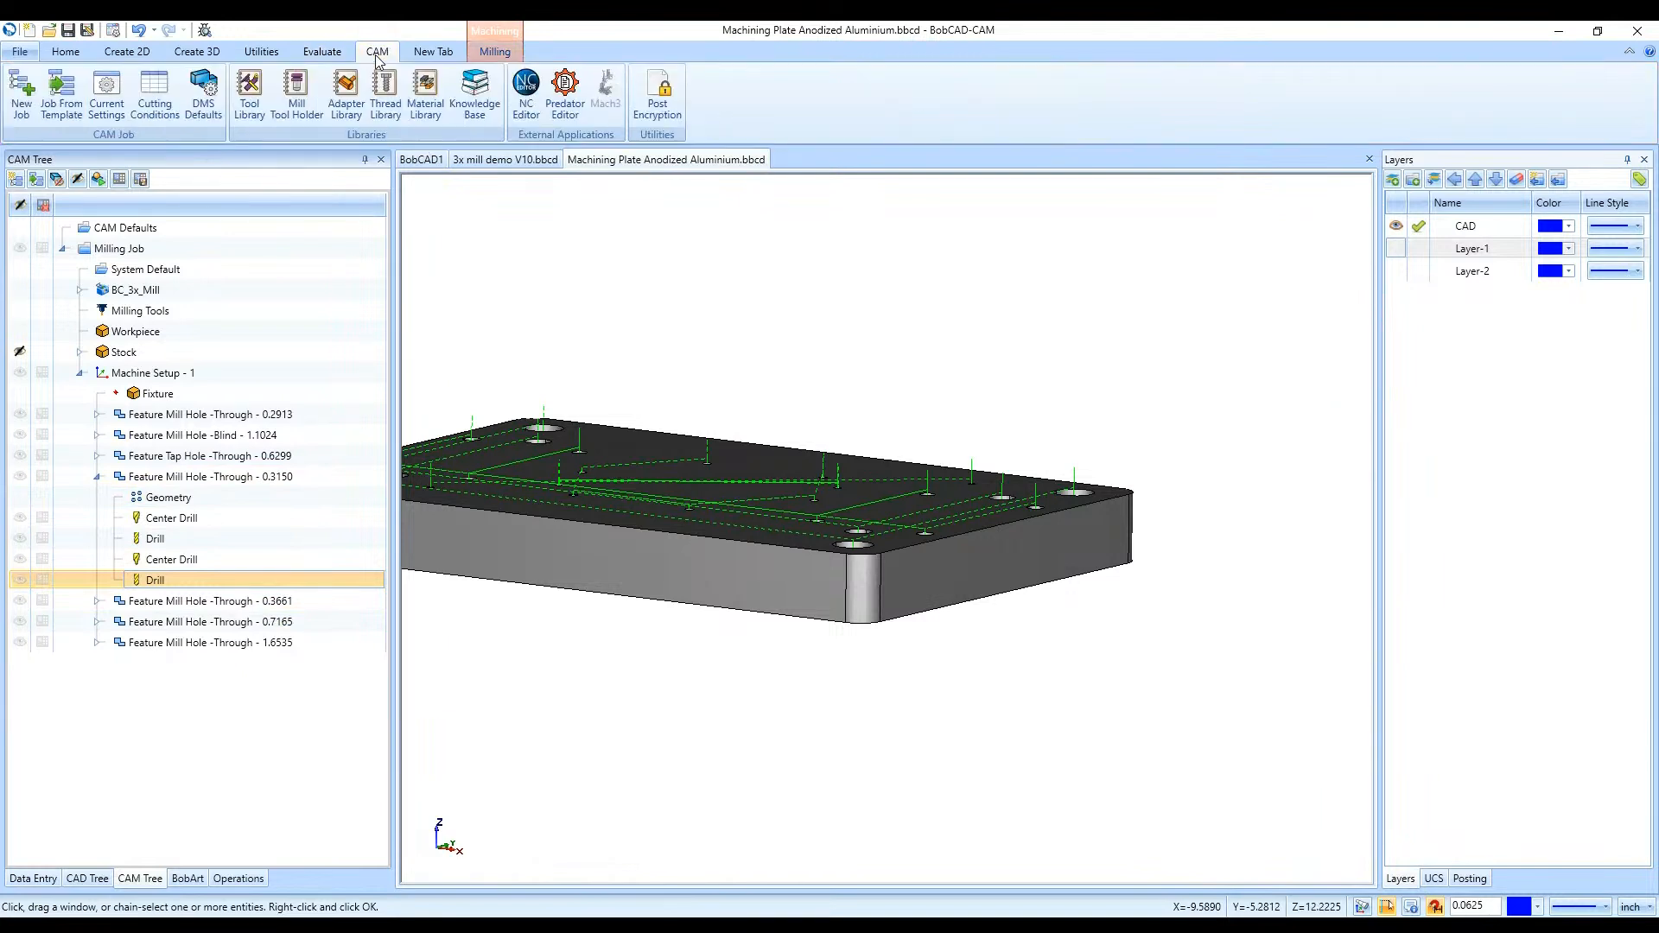
left_click(475, 93)
scroll(958, 808, "down", 3)
middle_click_drag(835, 663, 935, 731)
middle_click_drag(1235, 635, 1011, 679)
scroll(766, 615, "up", 2)
scroll(1322, 583, "down", 3)
scroll(1113, 567, "up", 2)
middle_click_drag(974, 416, 965, 402)
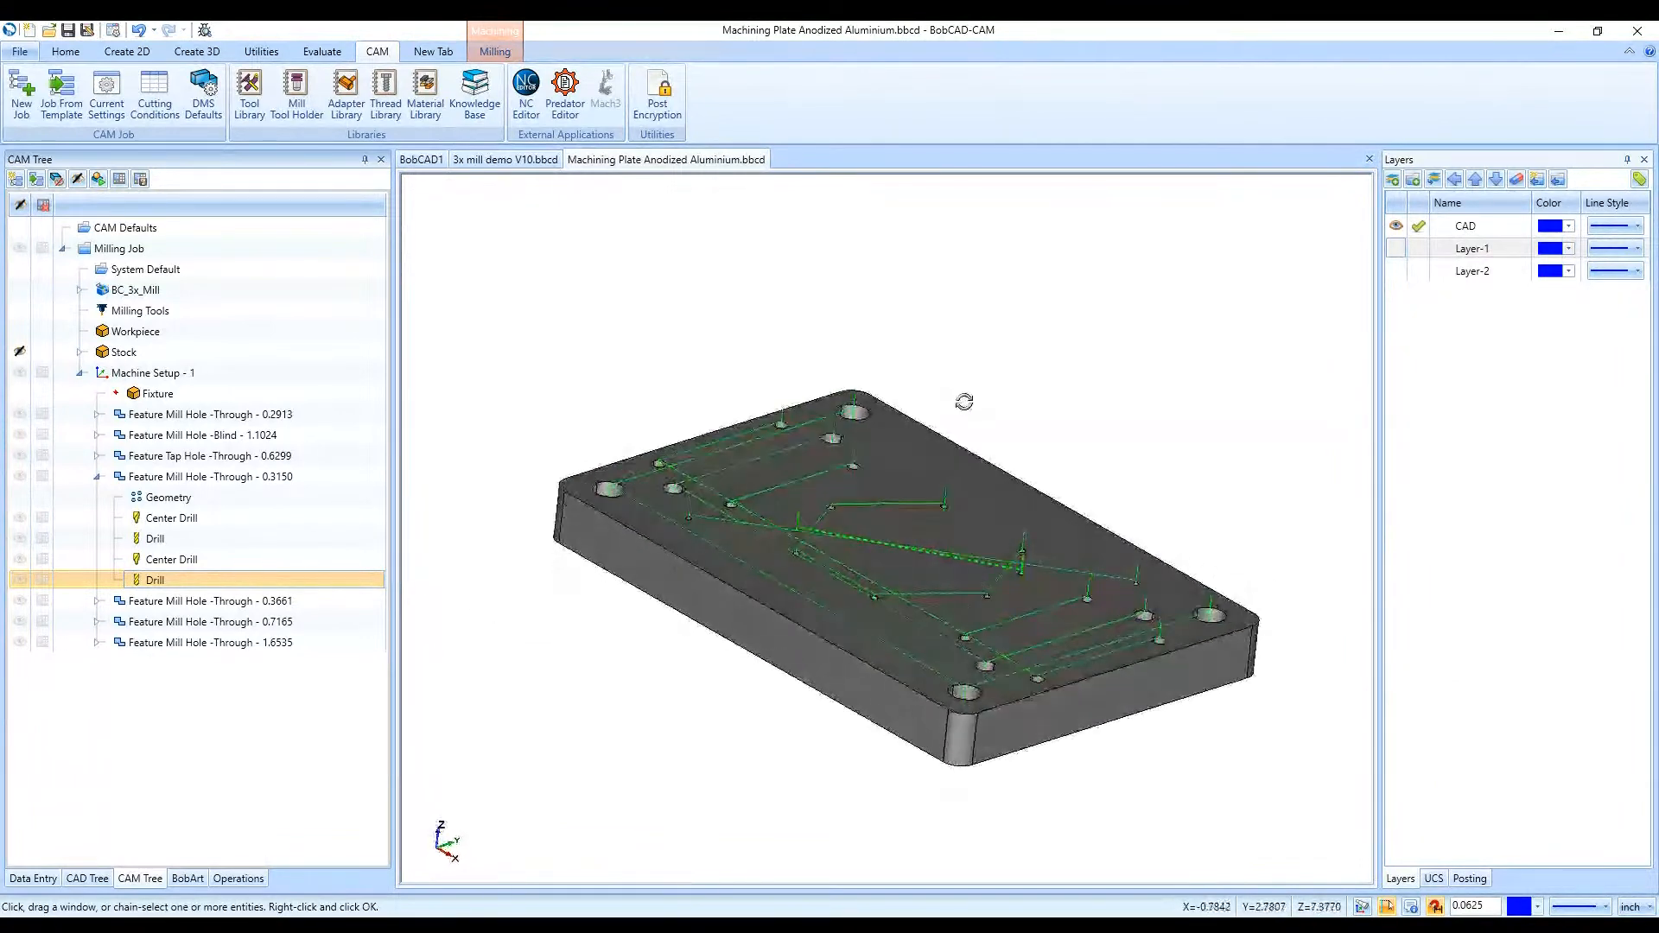
Collapse the 0.3150 through hole feature and review the operations of the 0.3661 and 0.7165 through hole features
left_click(95, 480)
left_click(95, 477)
left_click(98, 499)
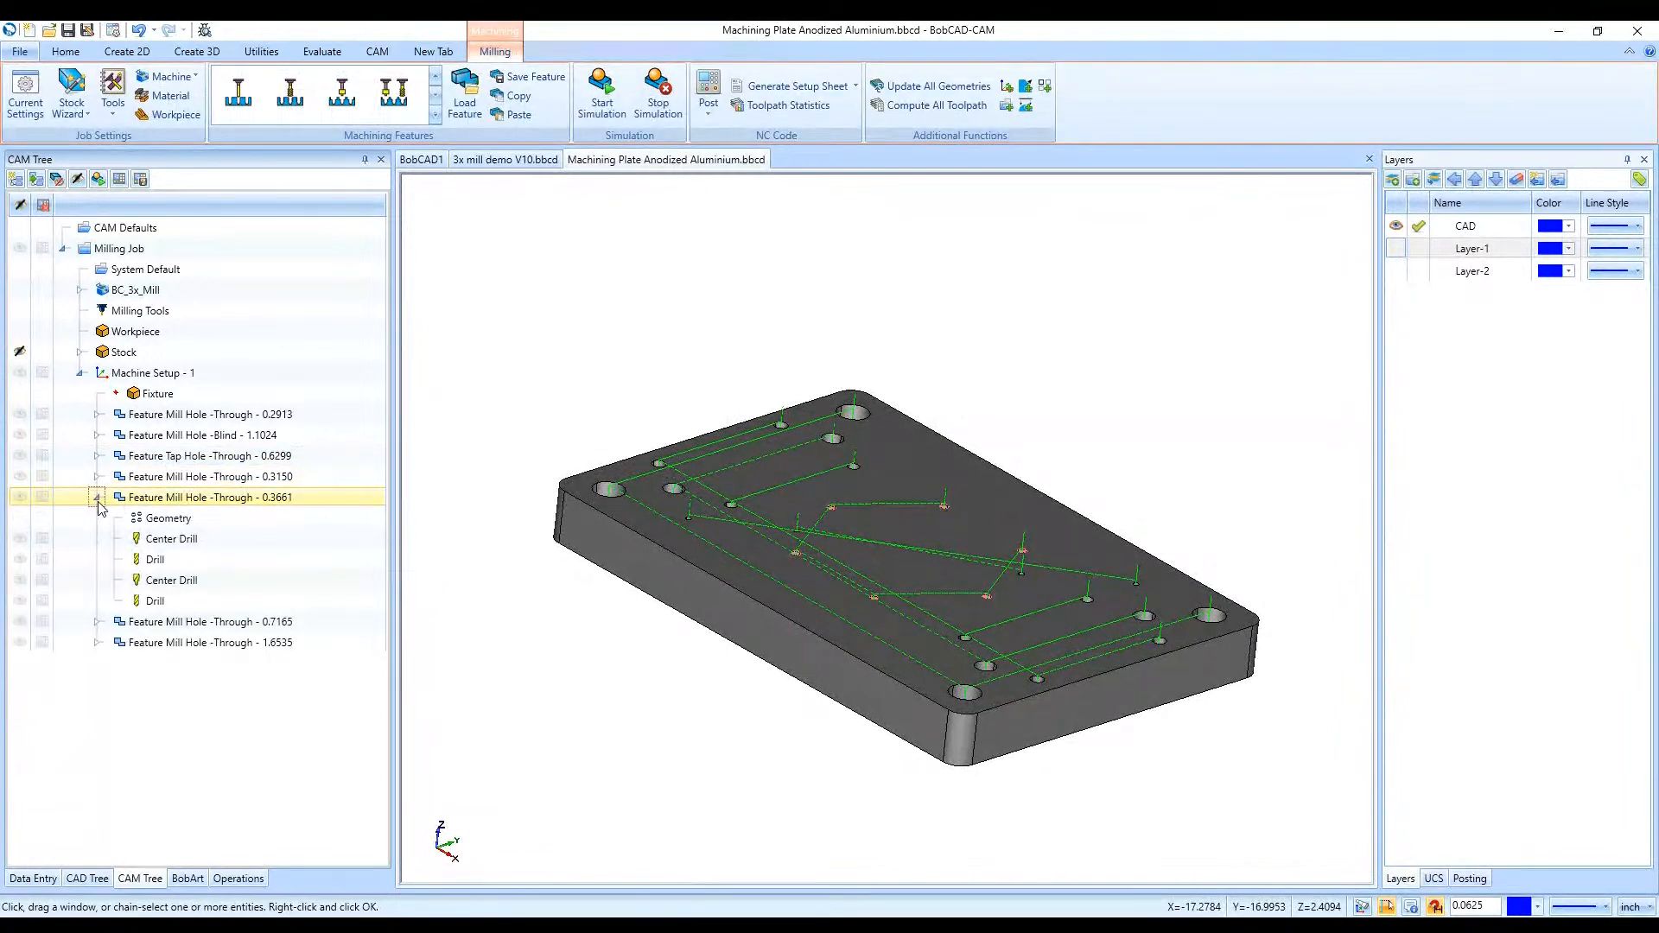
left_click(97, 499)
left_click(97, 519)
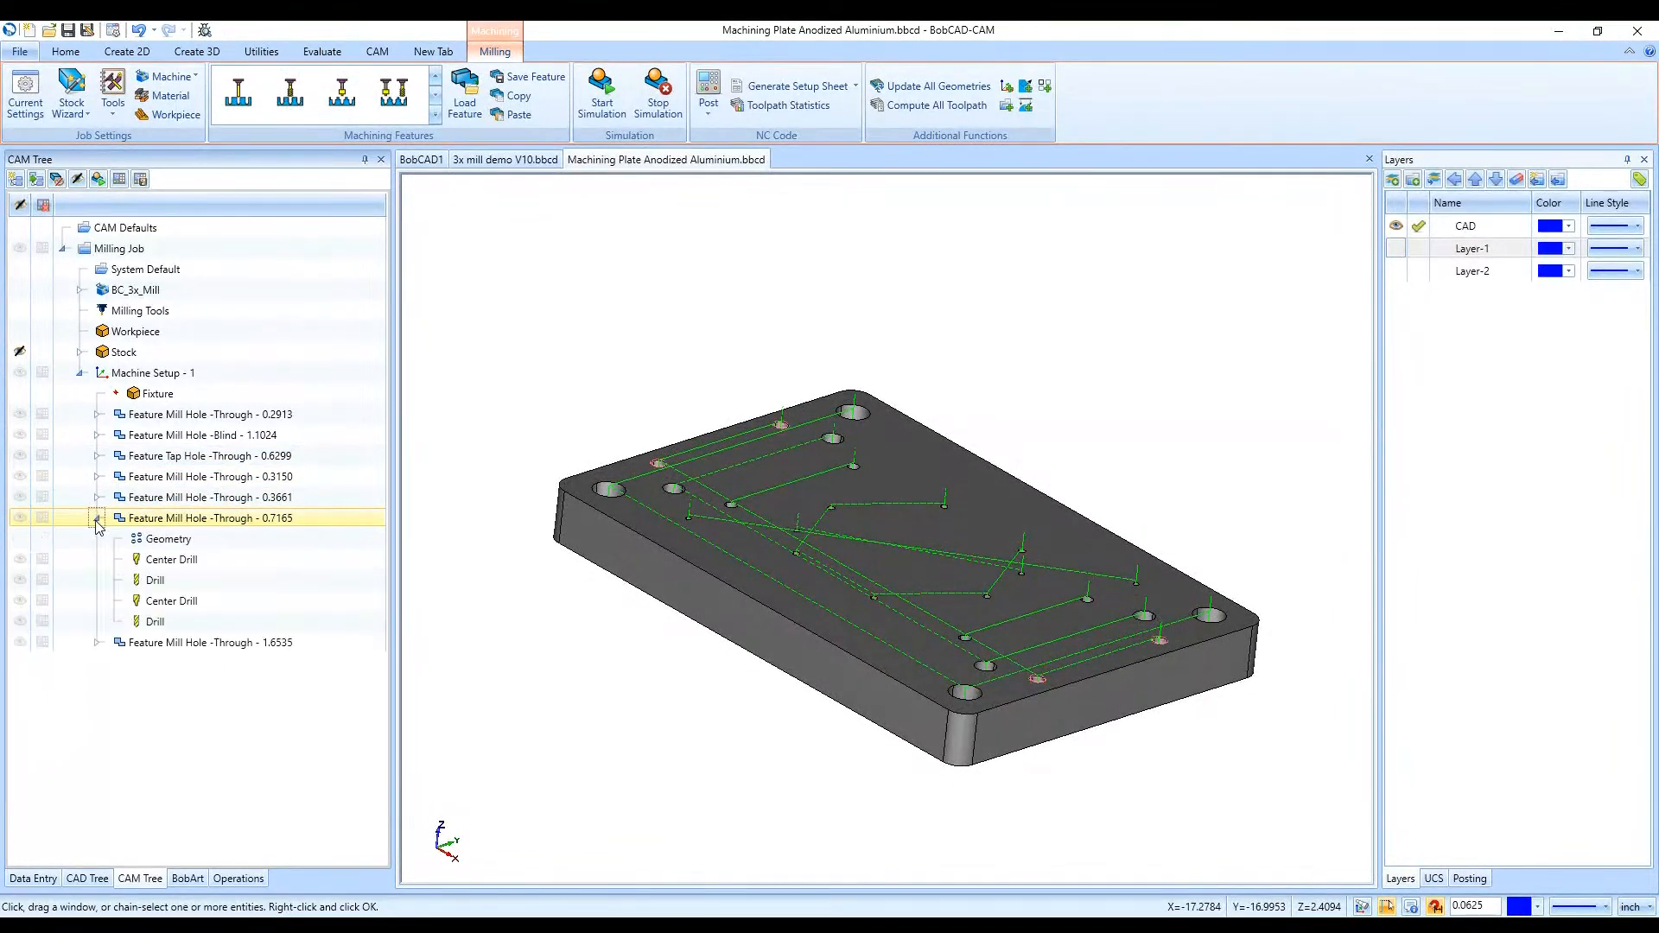
left_click(96, 519)
Expand the 1.6535 through hole feature, highlight its Center Drill and Drill operations, and collapse it
left_click(97, 539)
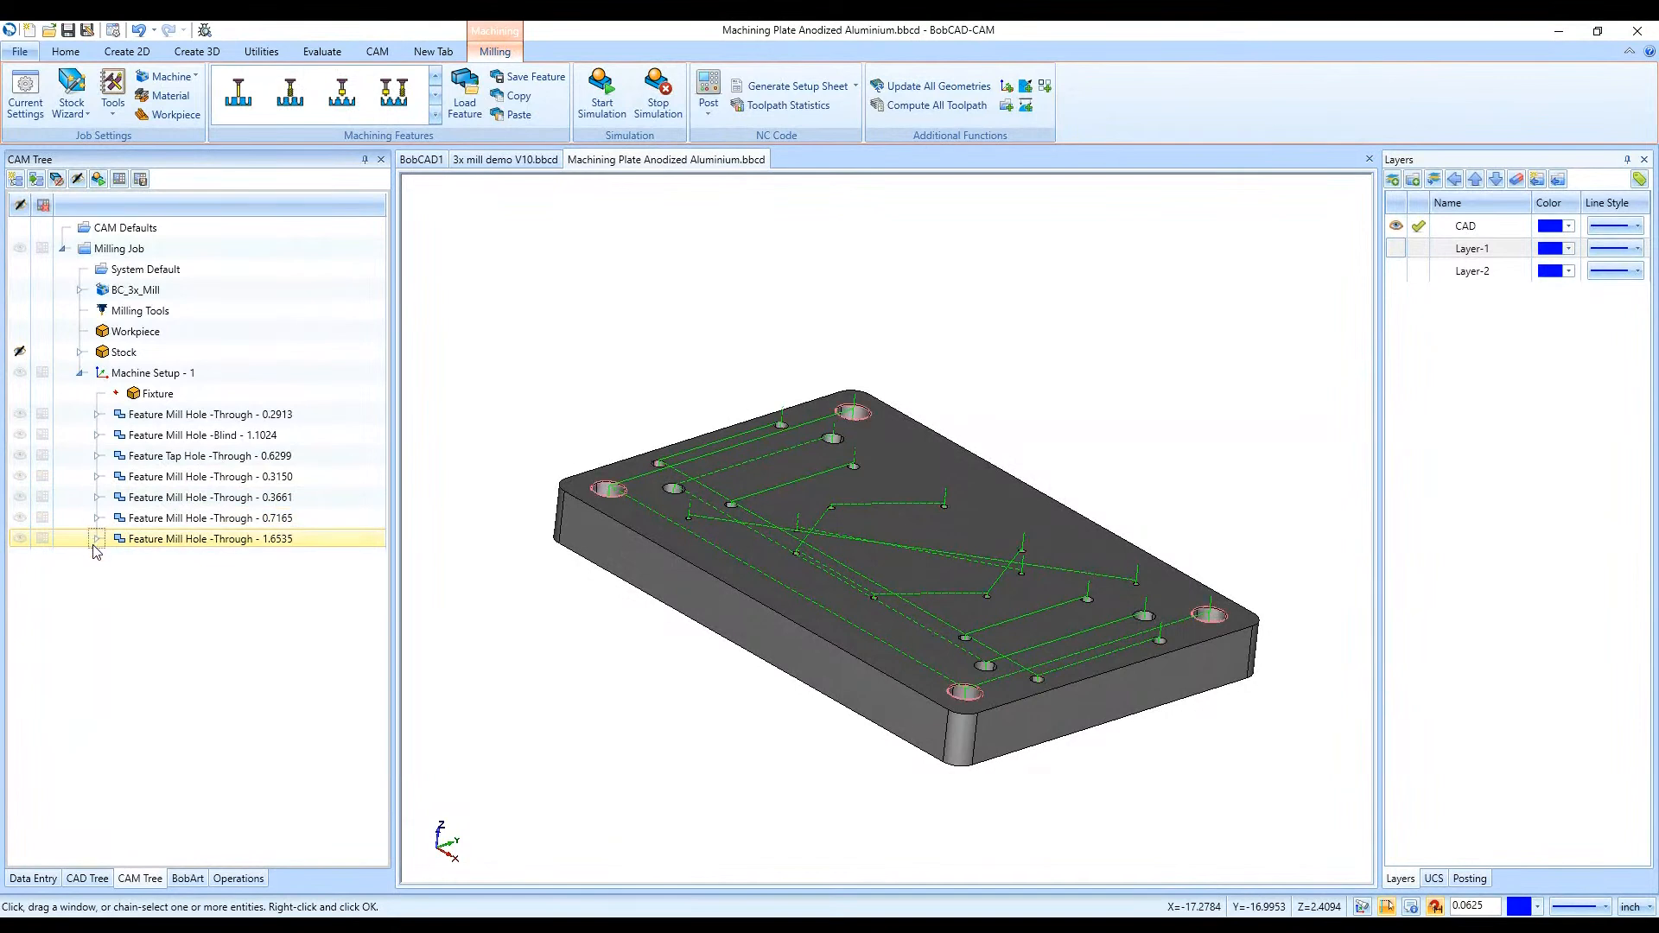
left_click(169, 581)
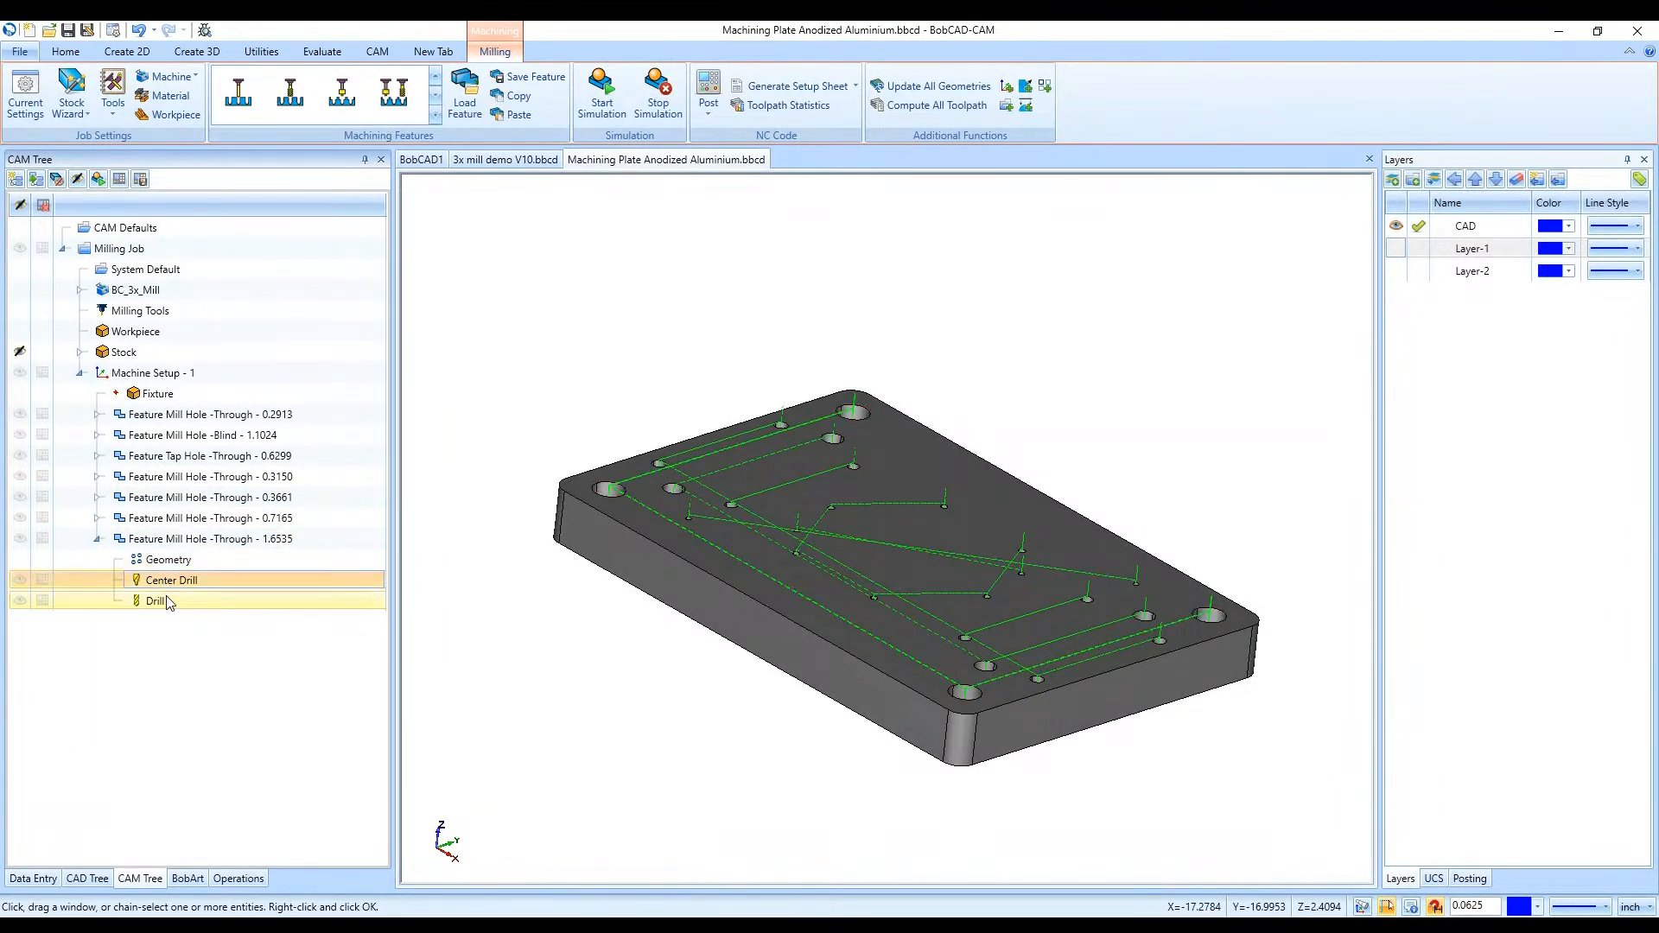
left_click(167, 603)
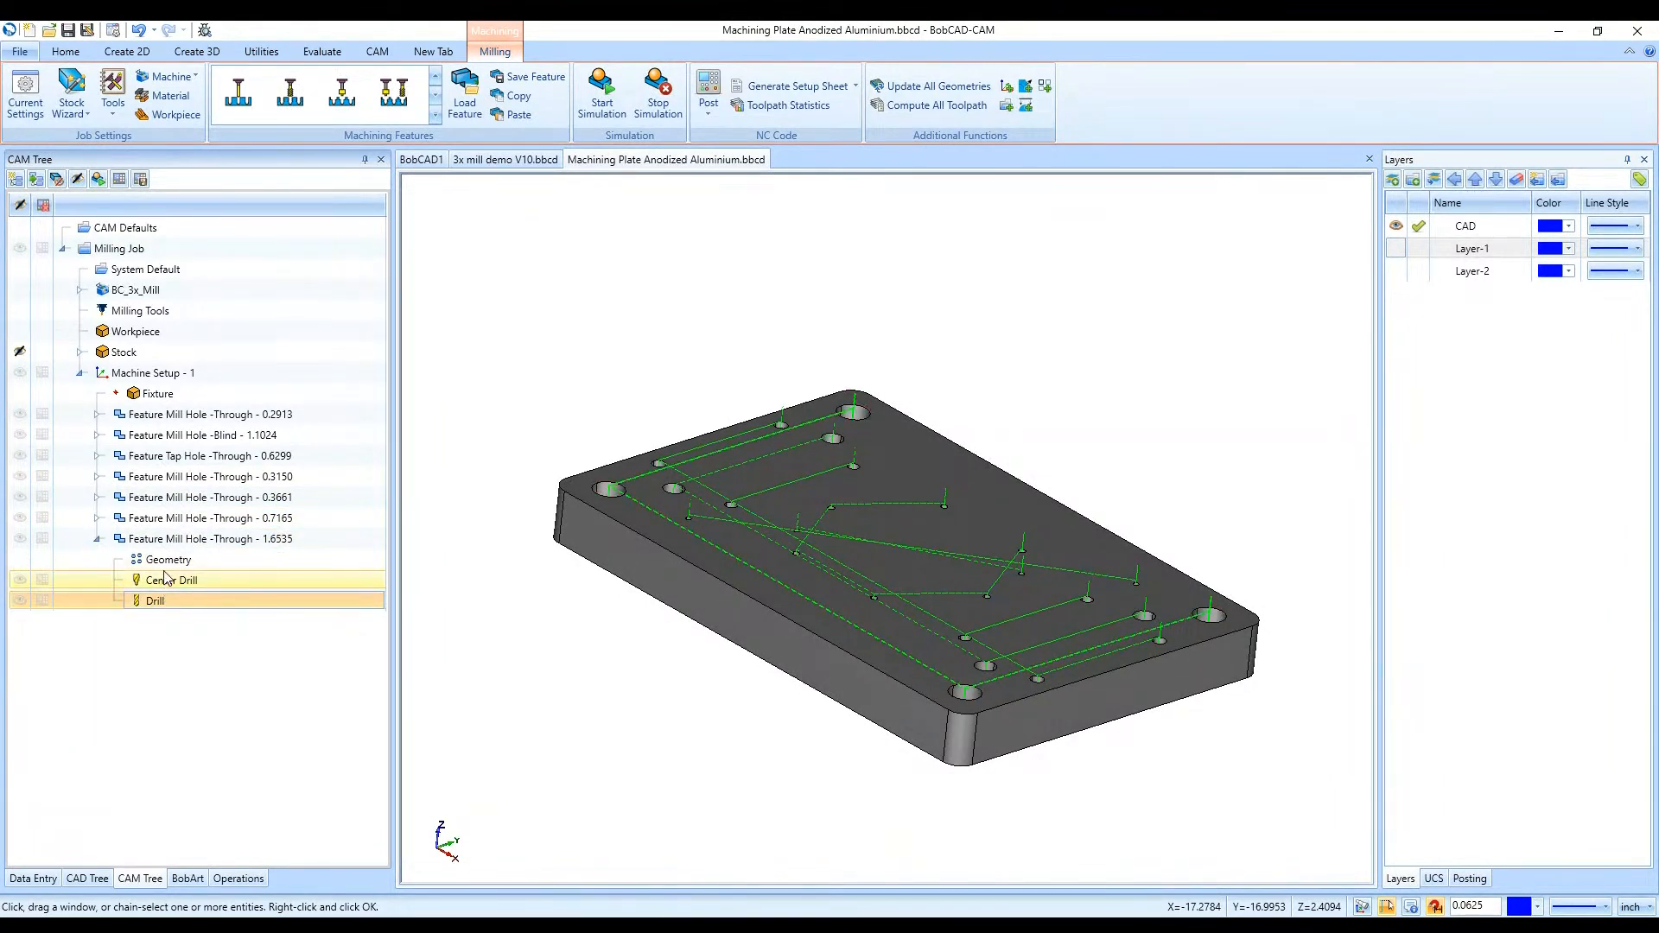
left_click(169, 581)
left_click(97, 539)
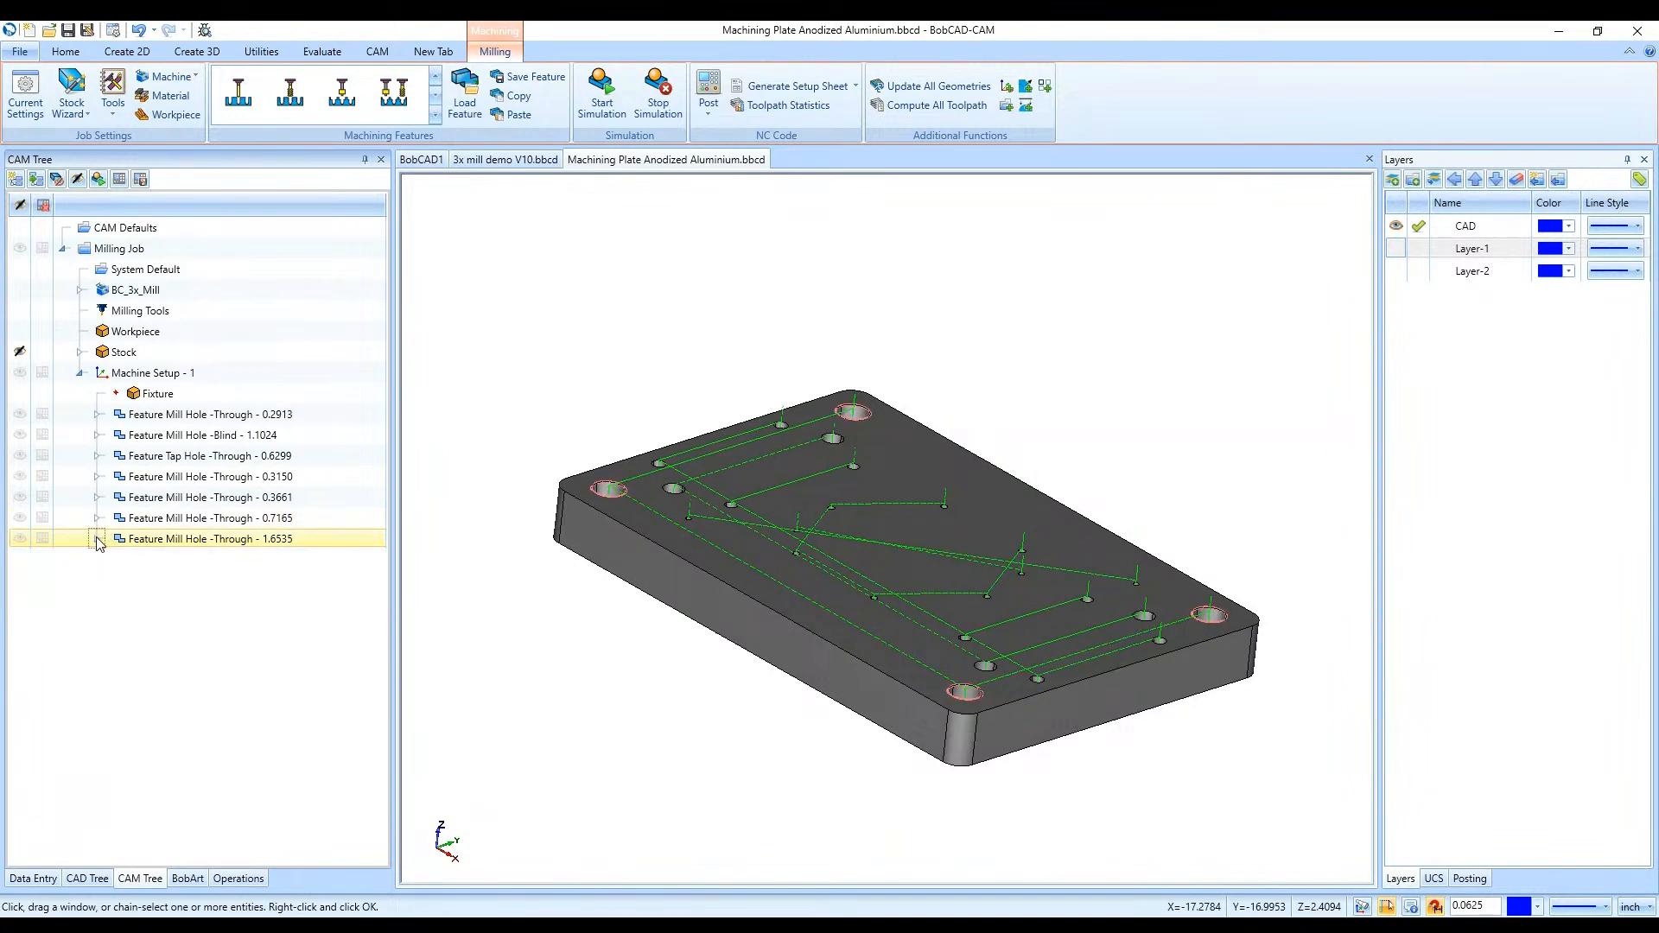
Start the machining simulation of the milling job and hide the workpiece so only the stock is displayed
middle_click_drag(602, 521, 710, 498)
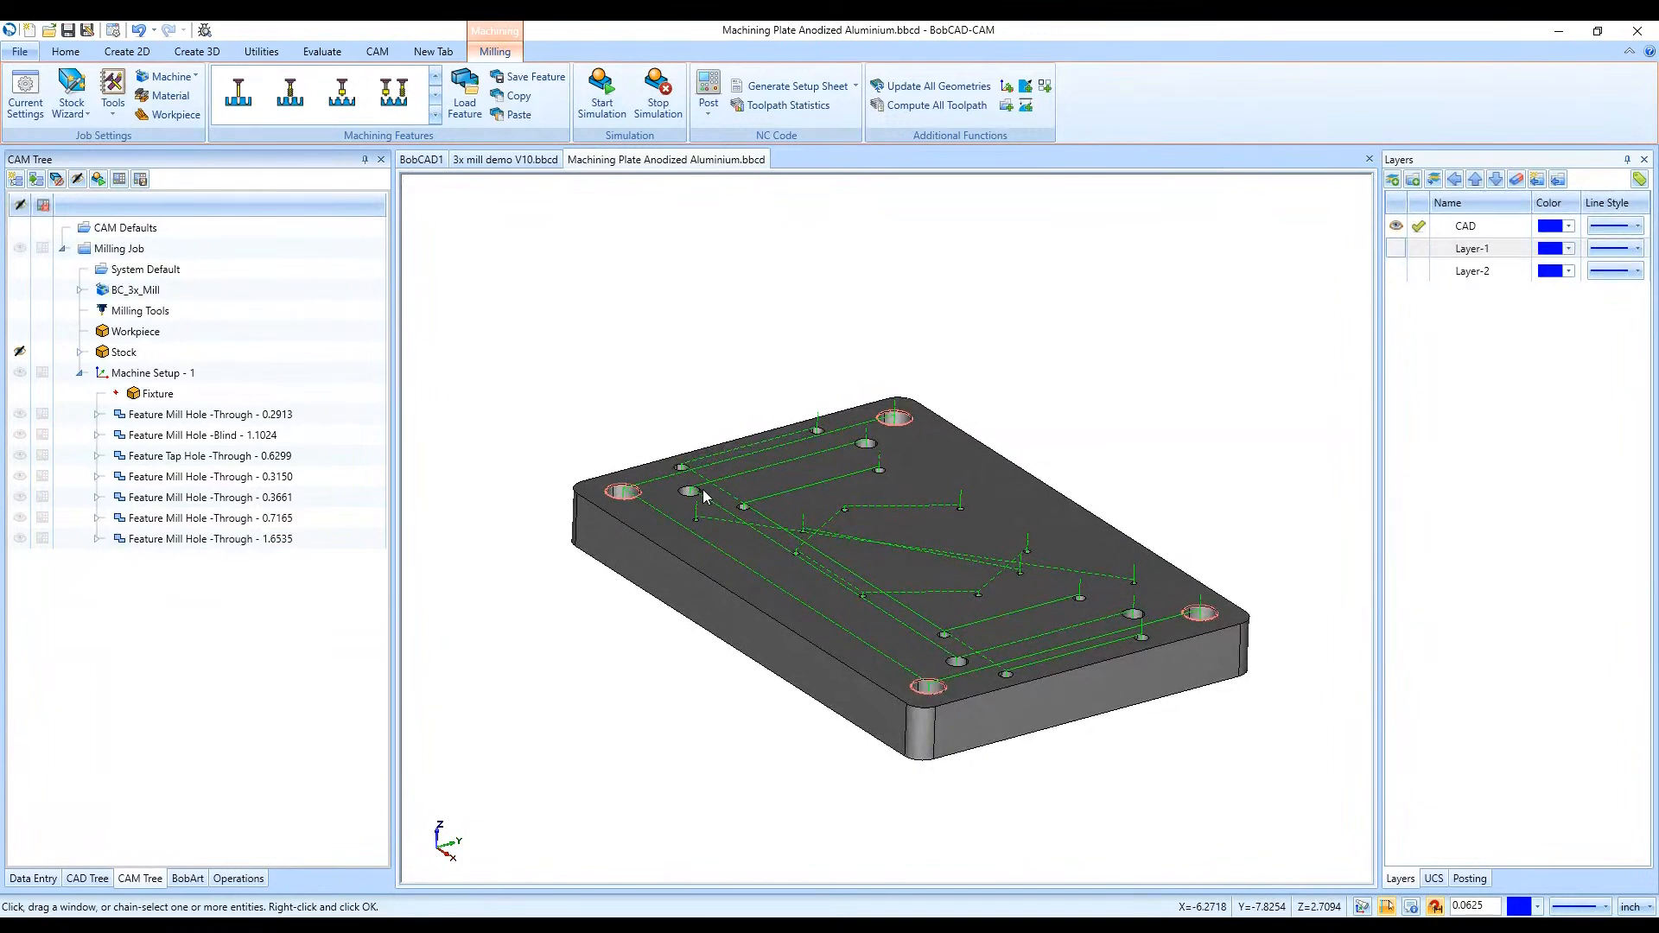
left_click(610, 119)
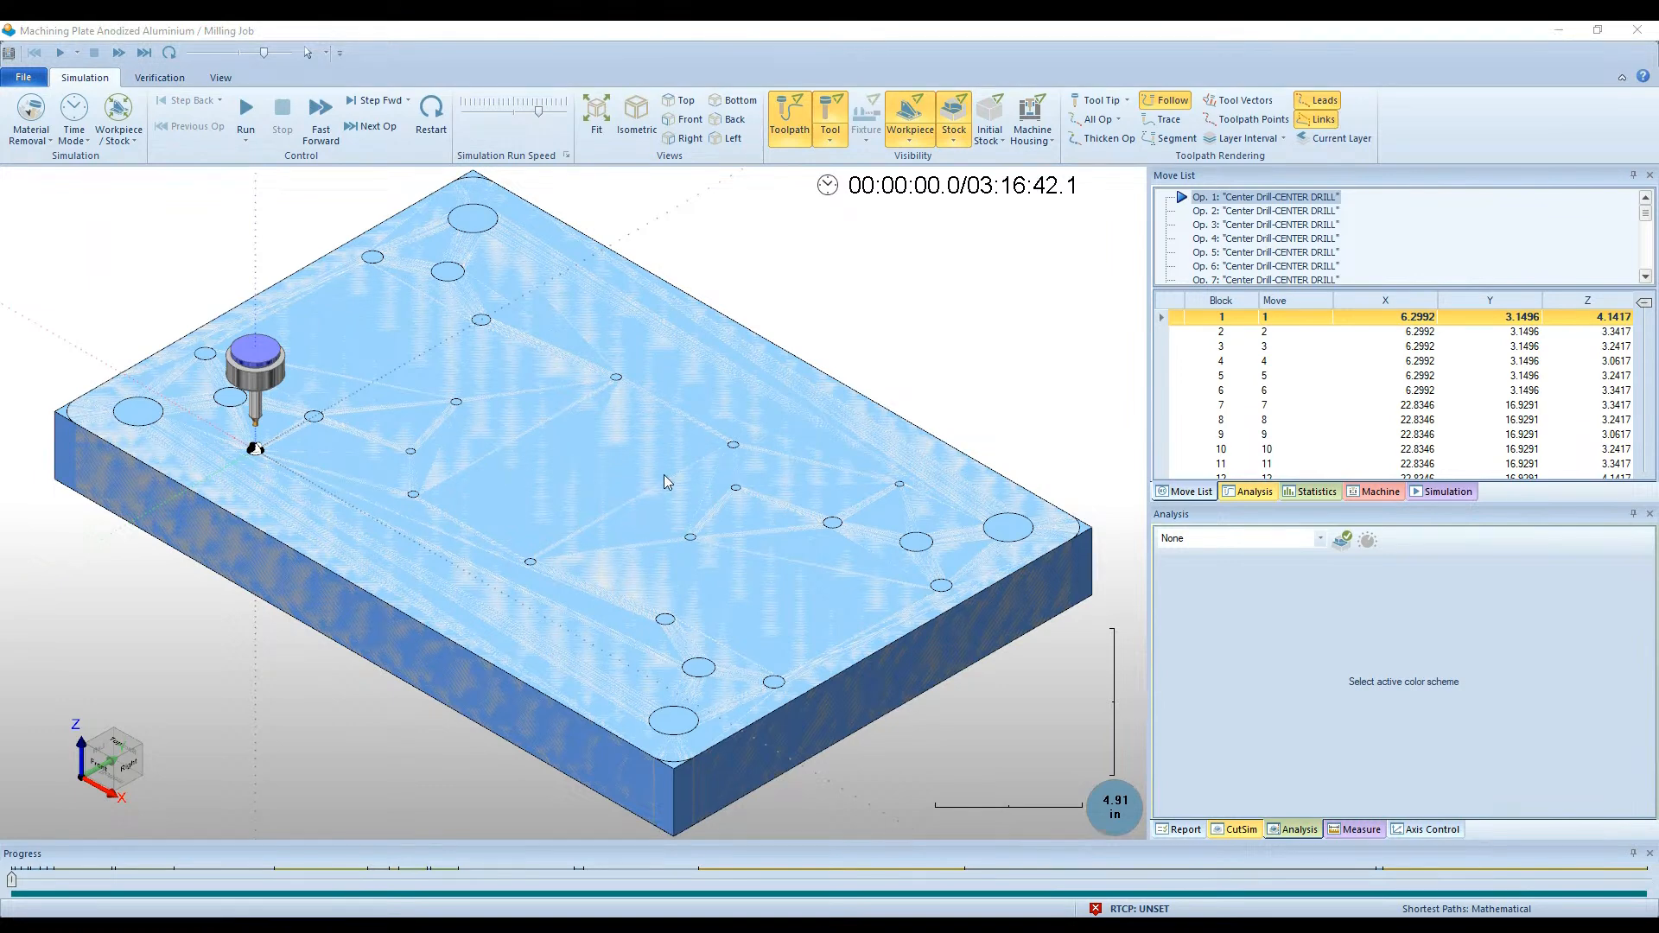
middle_click_drag(665, 475, 678, 444)
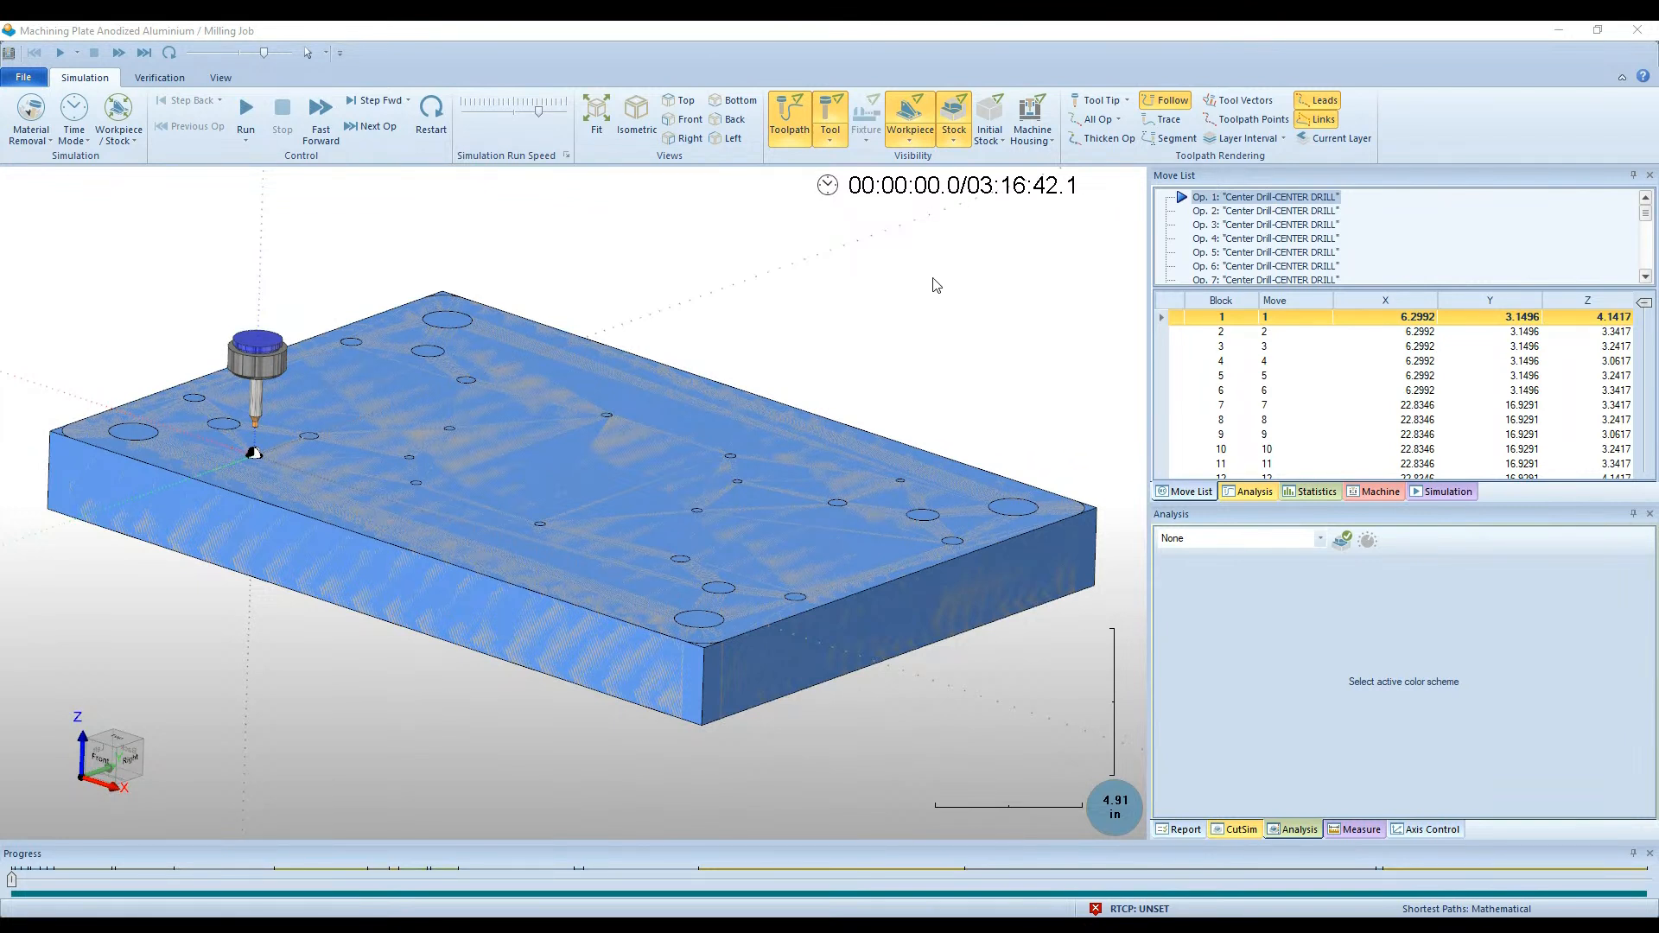
middle_click_drag(682, 410, 682, 415)
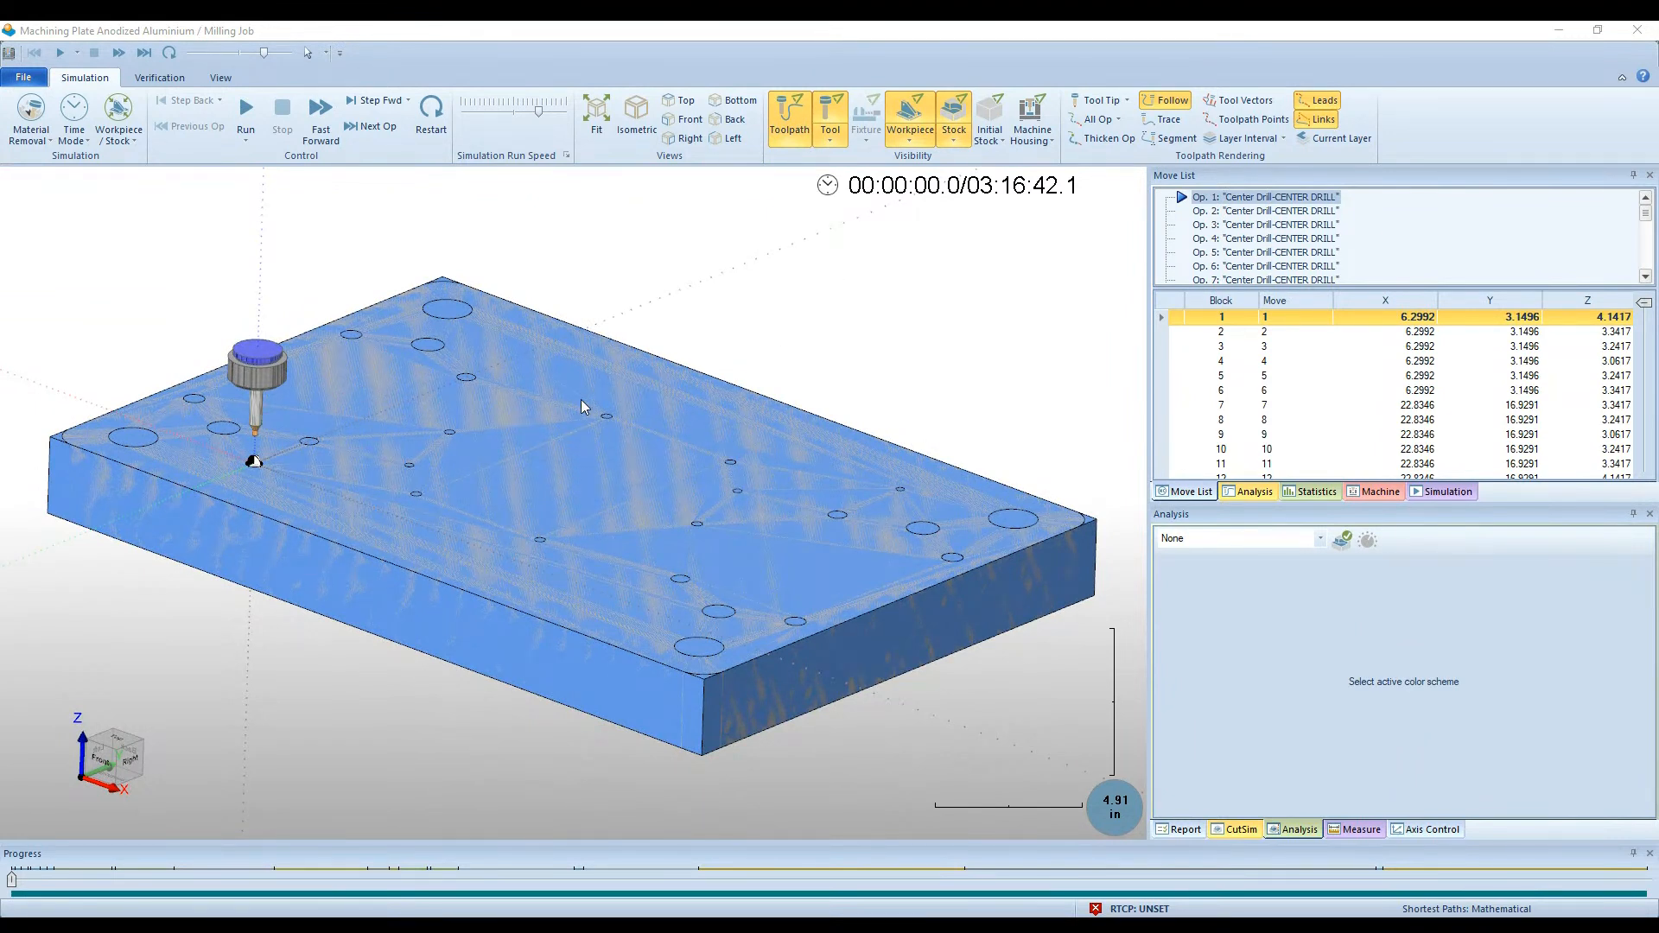
left_click(918, 114)
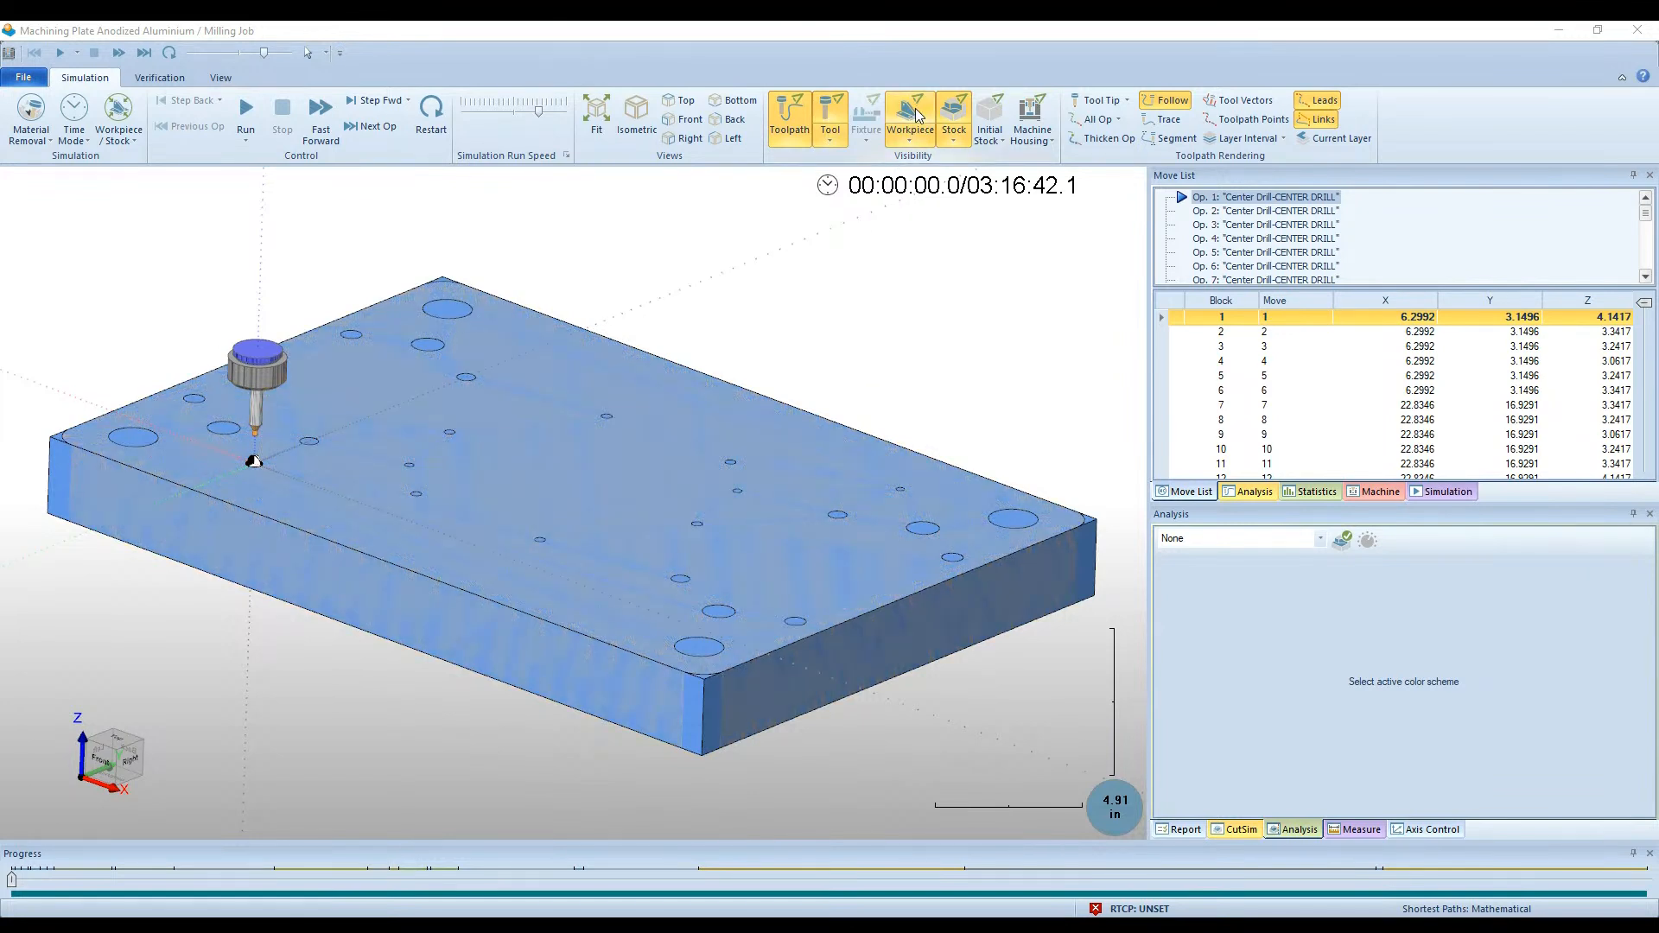
left_click(918, 114)
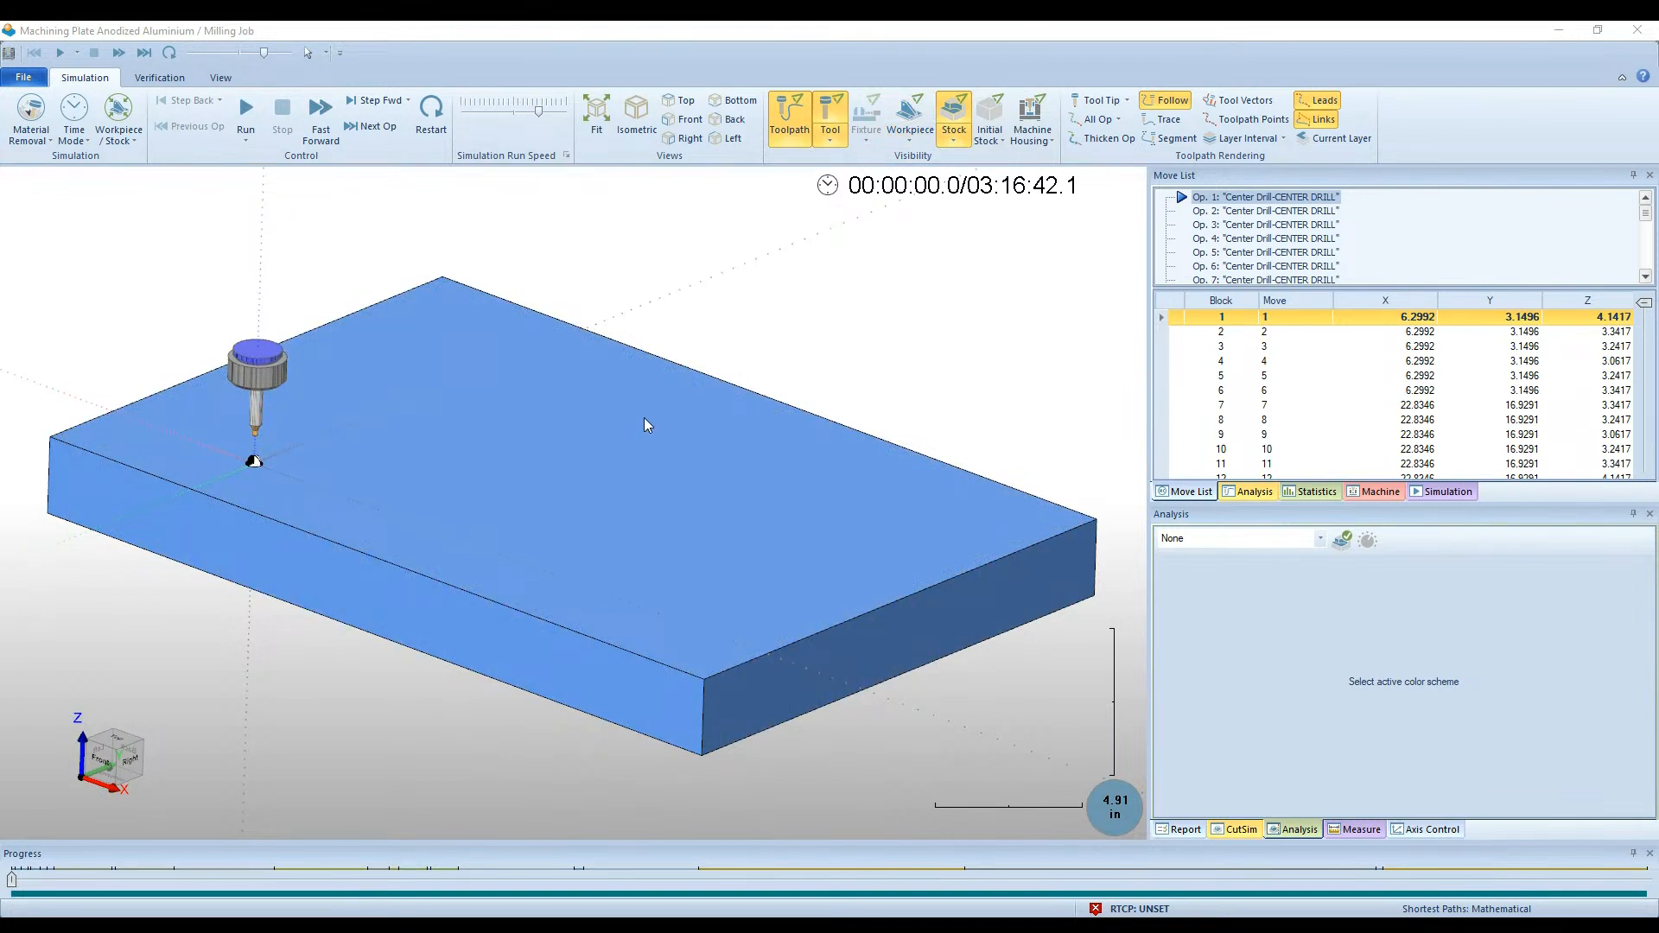
Run the drilling simulation on the stock and adjust its run speed upward as the drilling proceeds
left_click(499, 112)
left_click(248, 107)
left_click_drag(515, 113, 538, 113)
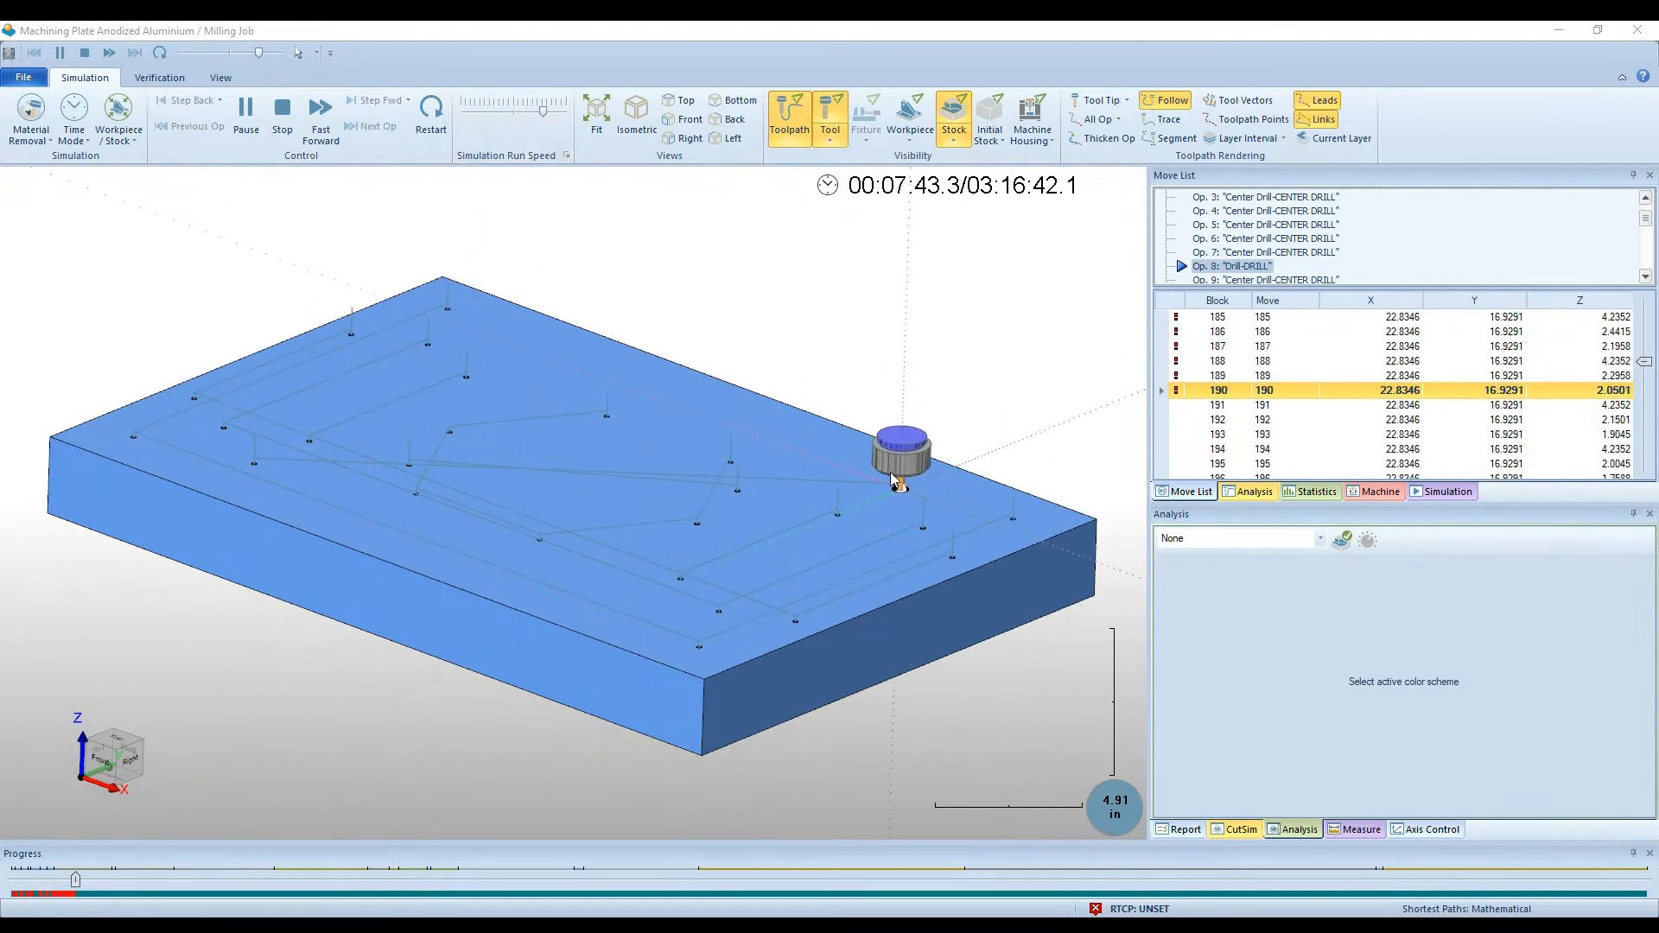
middle_click_drag(841, 431, 834, 436)
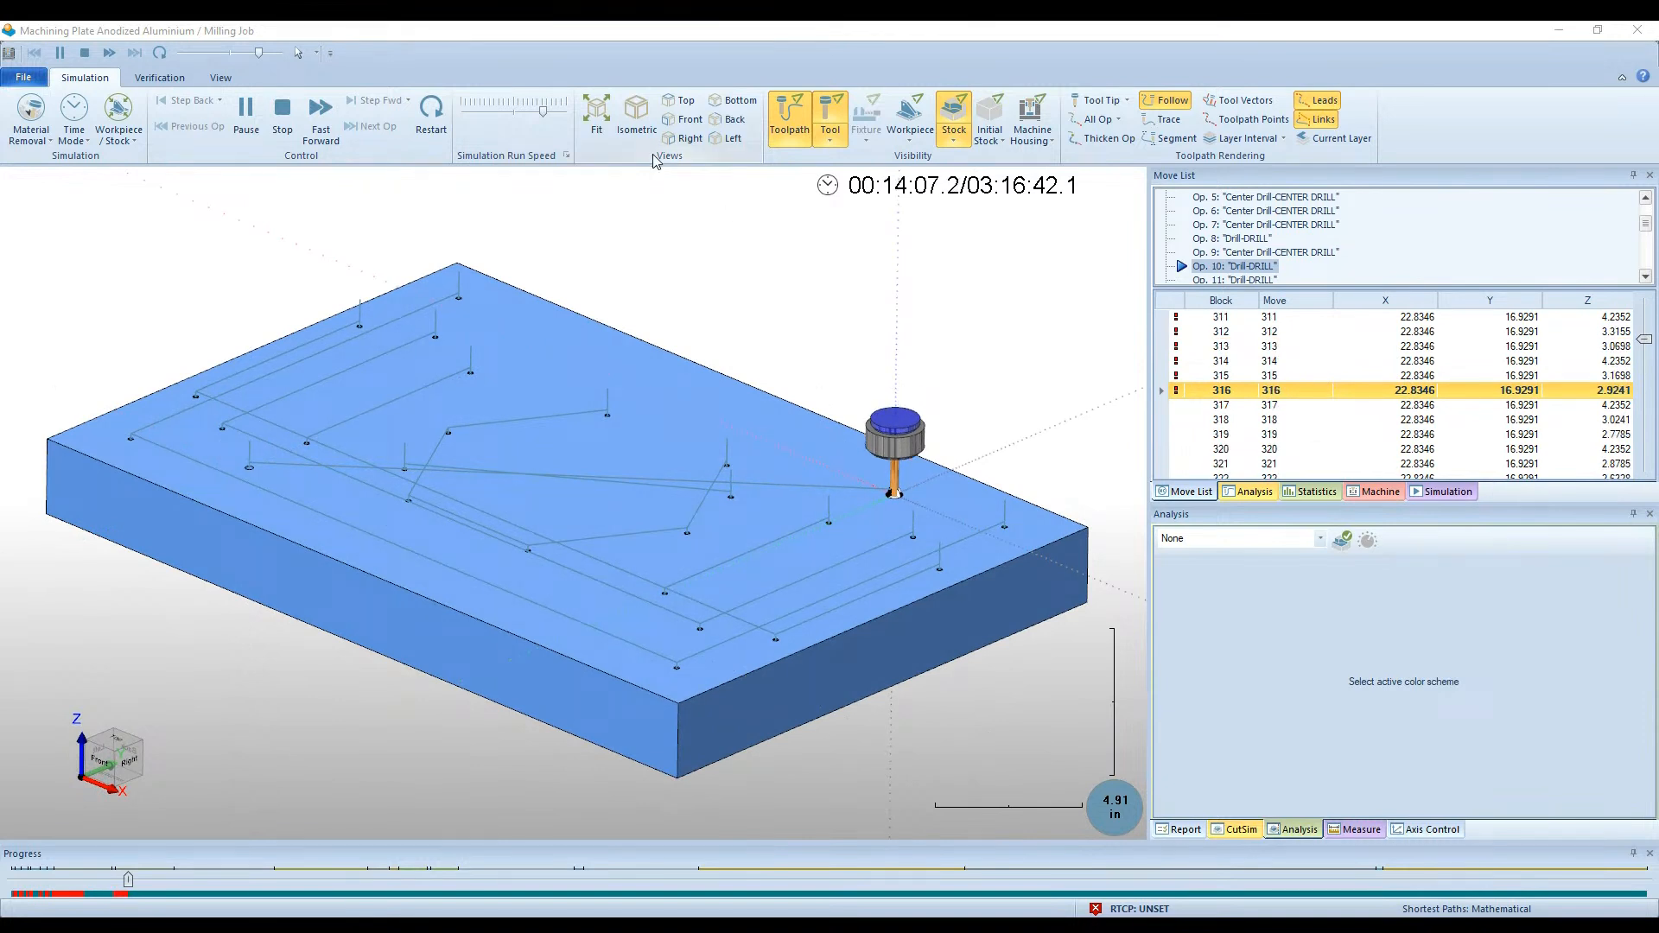
left_click(551, 115)
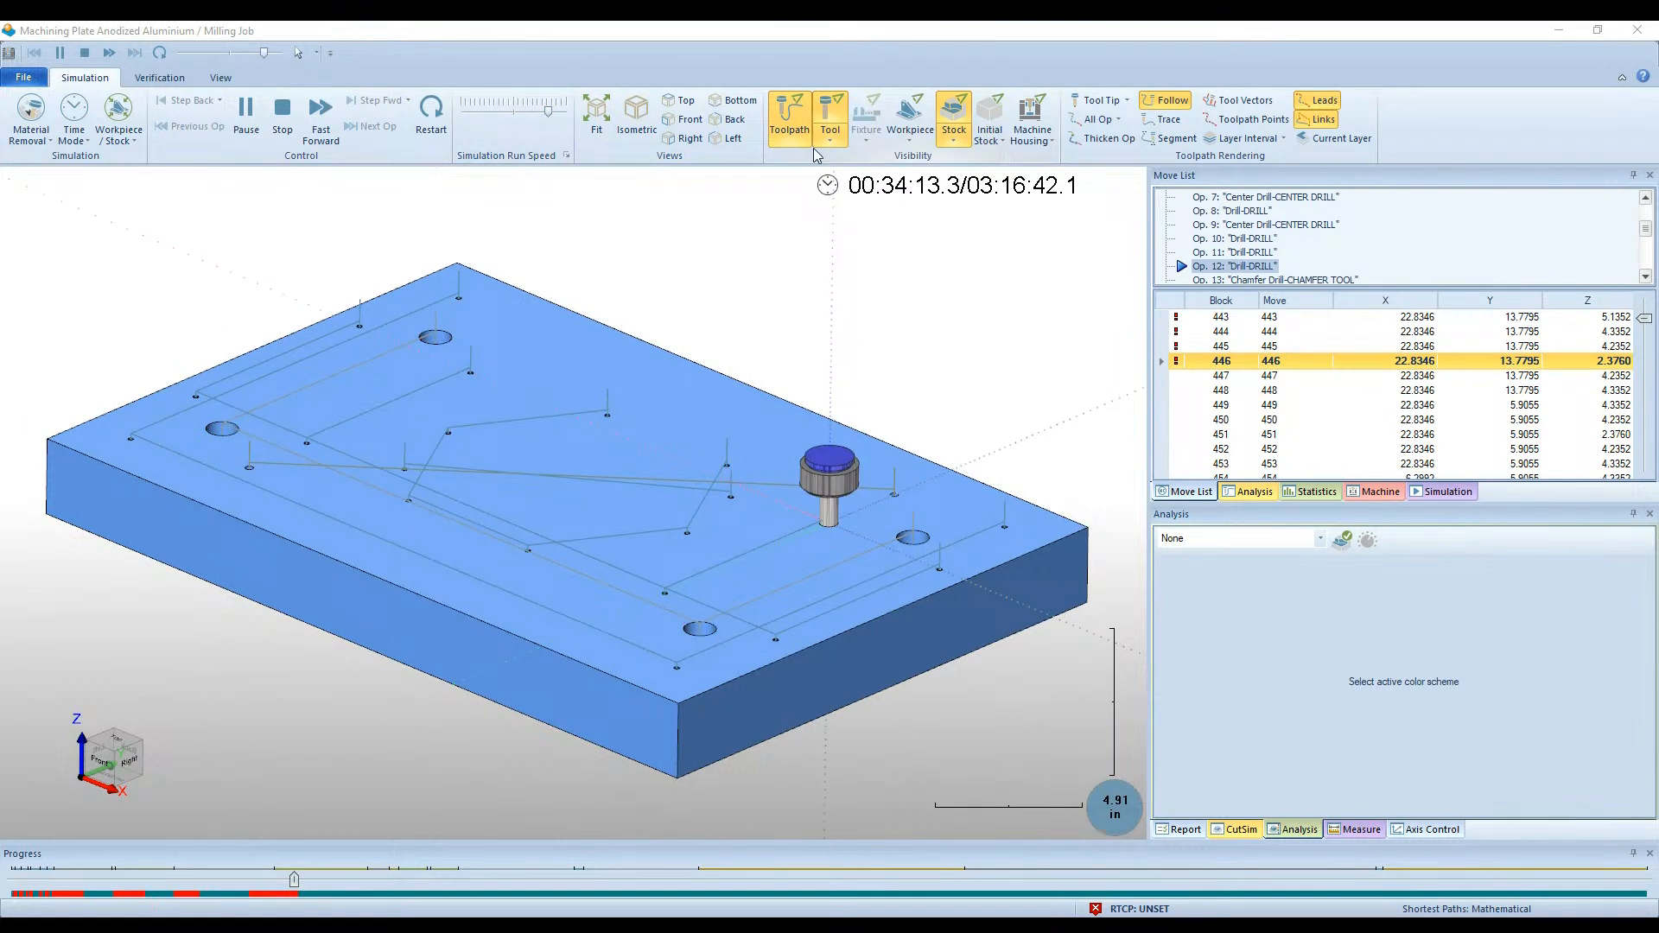
Hide the toolpath while the simulation runs and examine the drilled holes up close on the stock
left_click(790, 121)
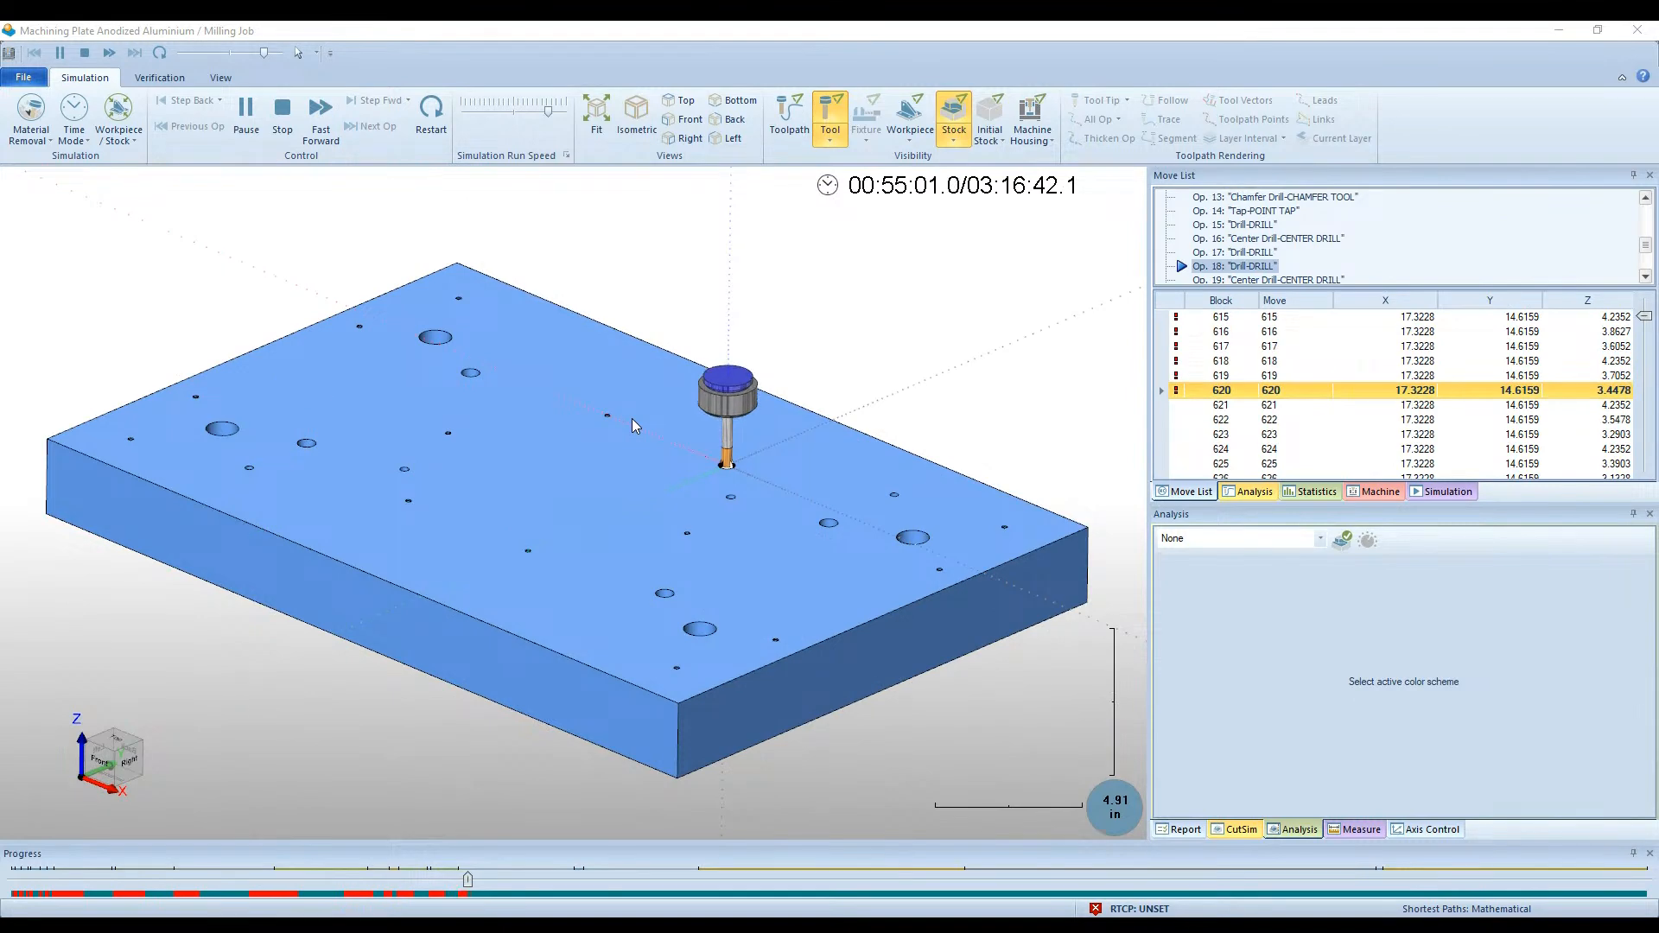
scroll(833, 532, "up", 10)
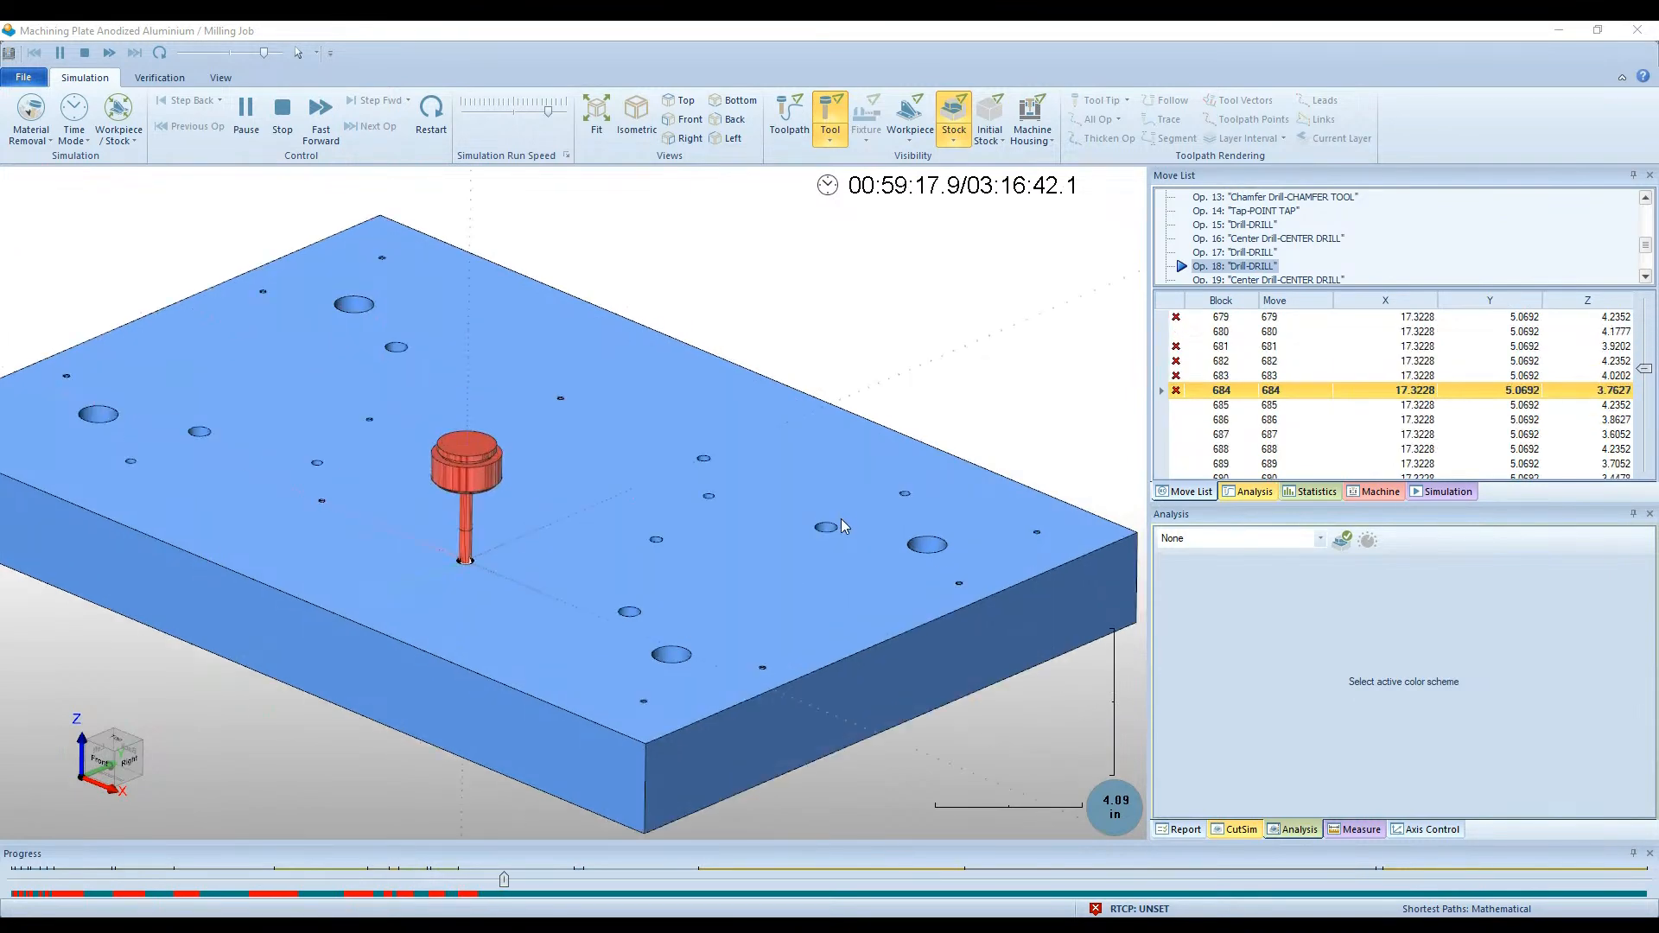
scroll(836, 540, "down", 12)
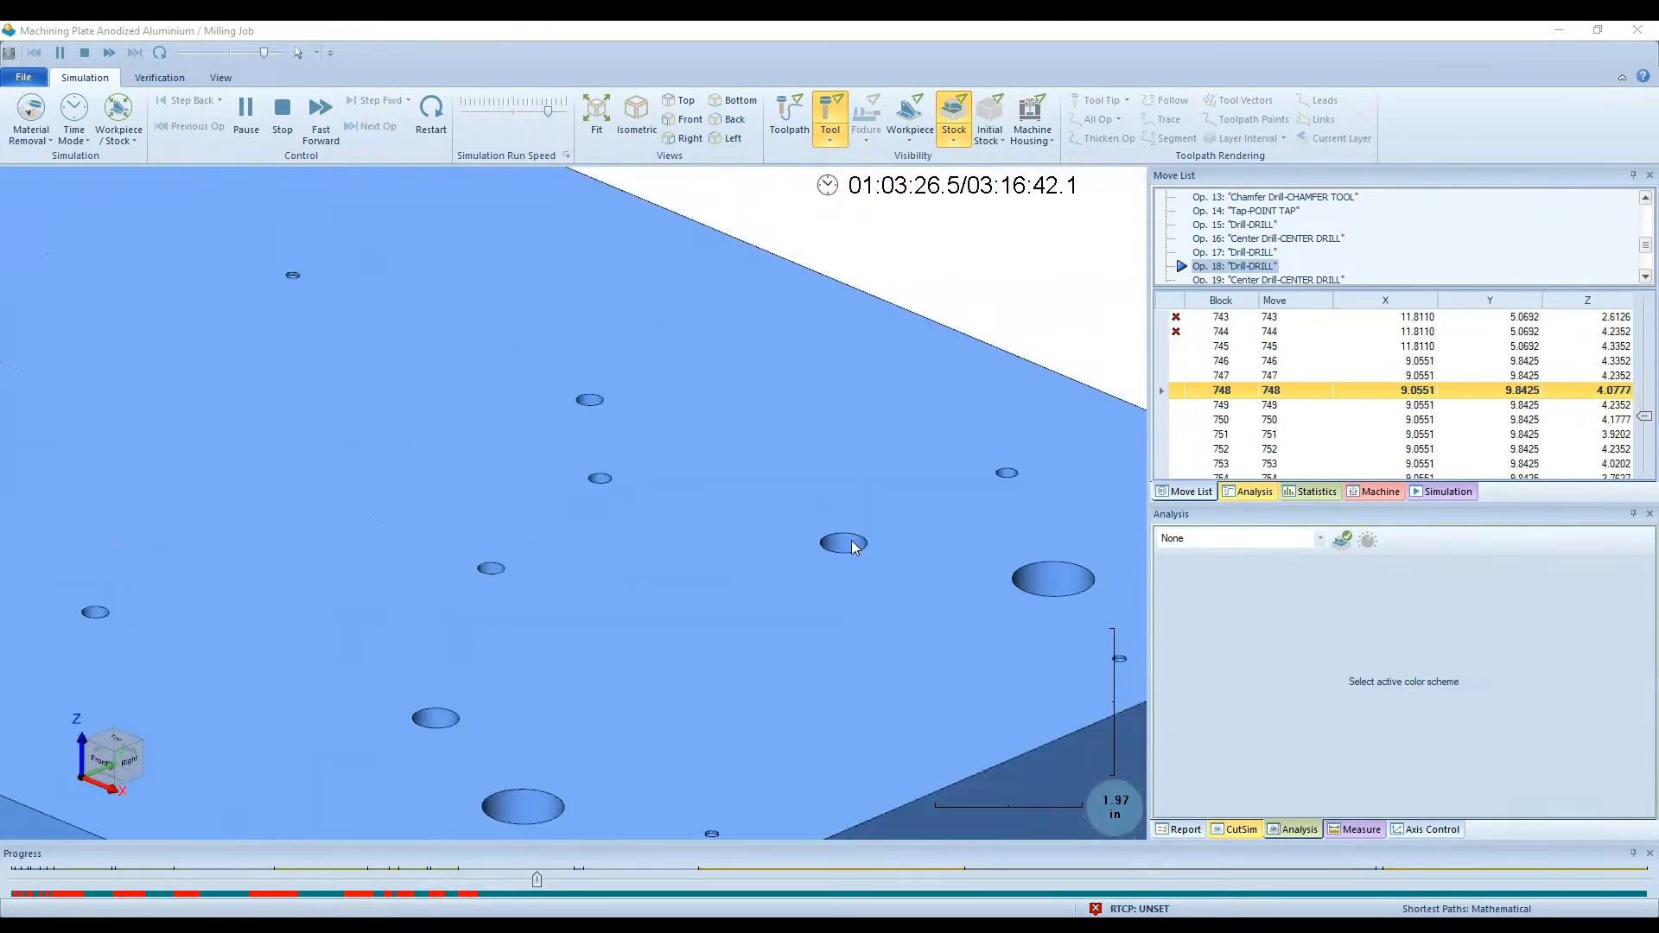
scroll(1004, 514, "up", 6)
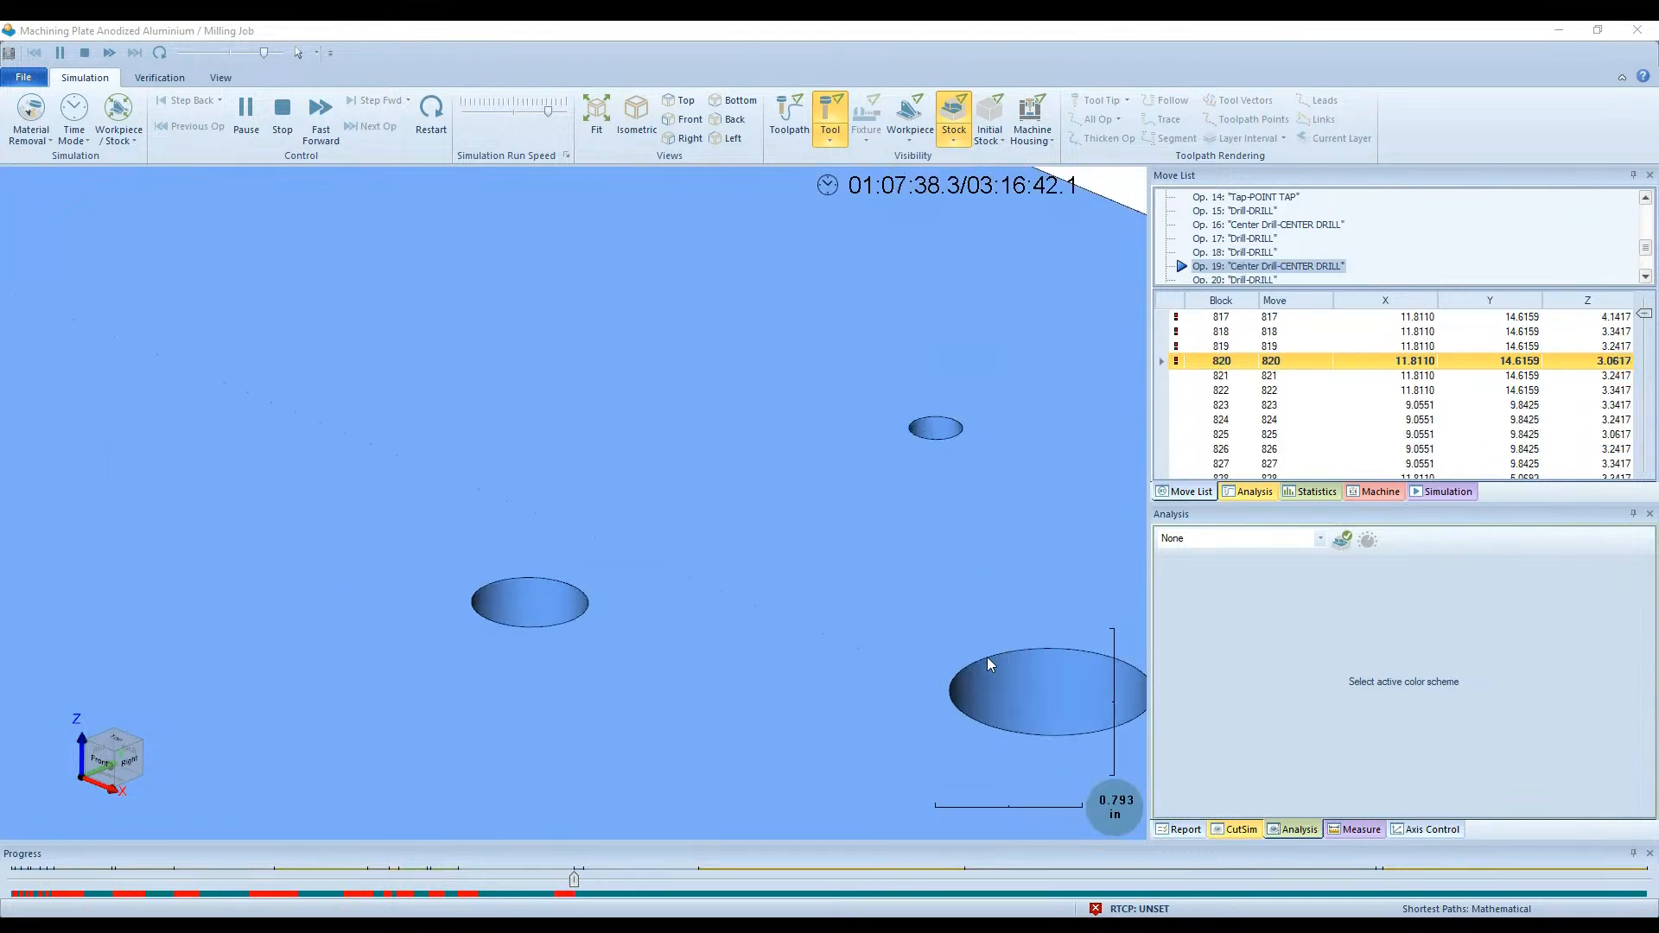
scroll(536, 599, "up", 3)
scroll(954, 676, "down", 8)
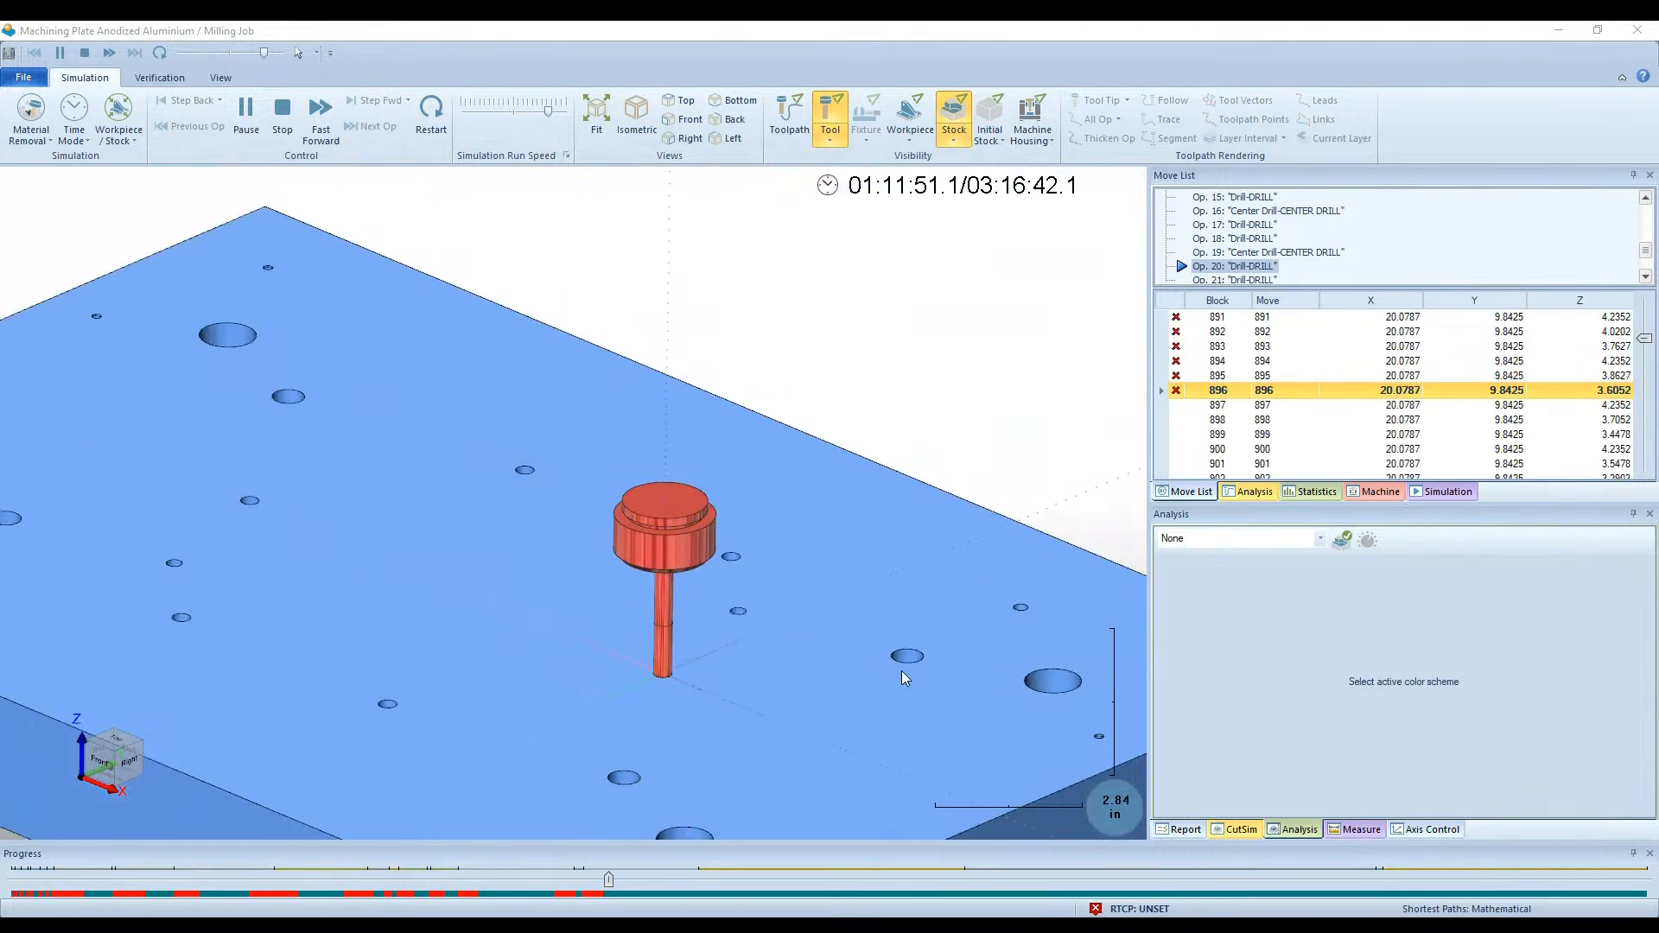
scroll(623, 778, "up", 8)
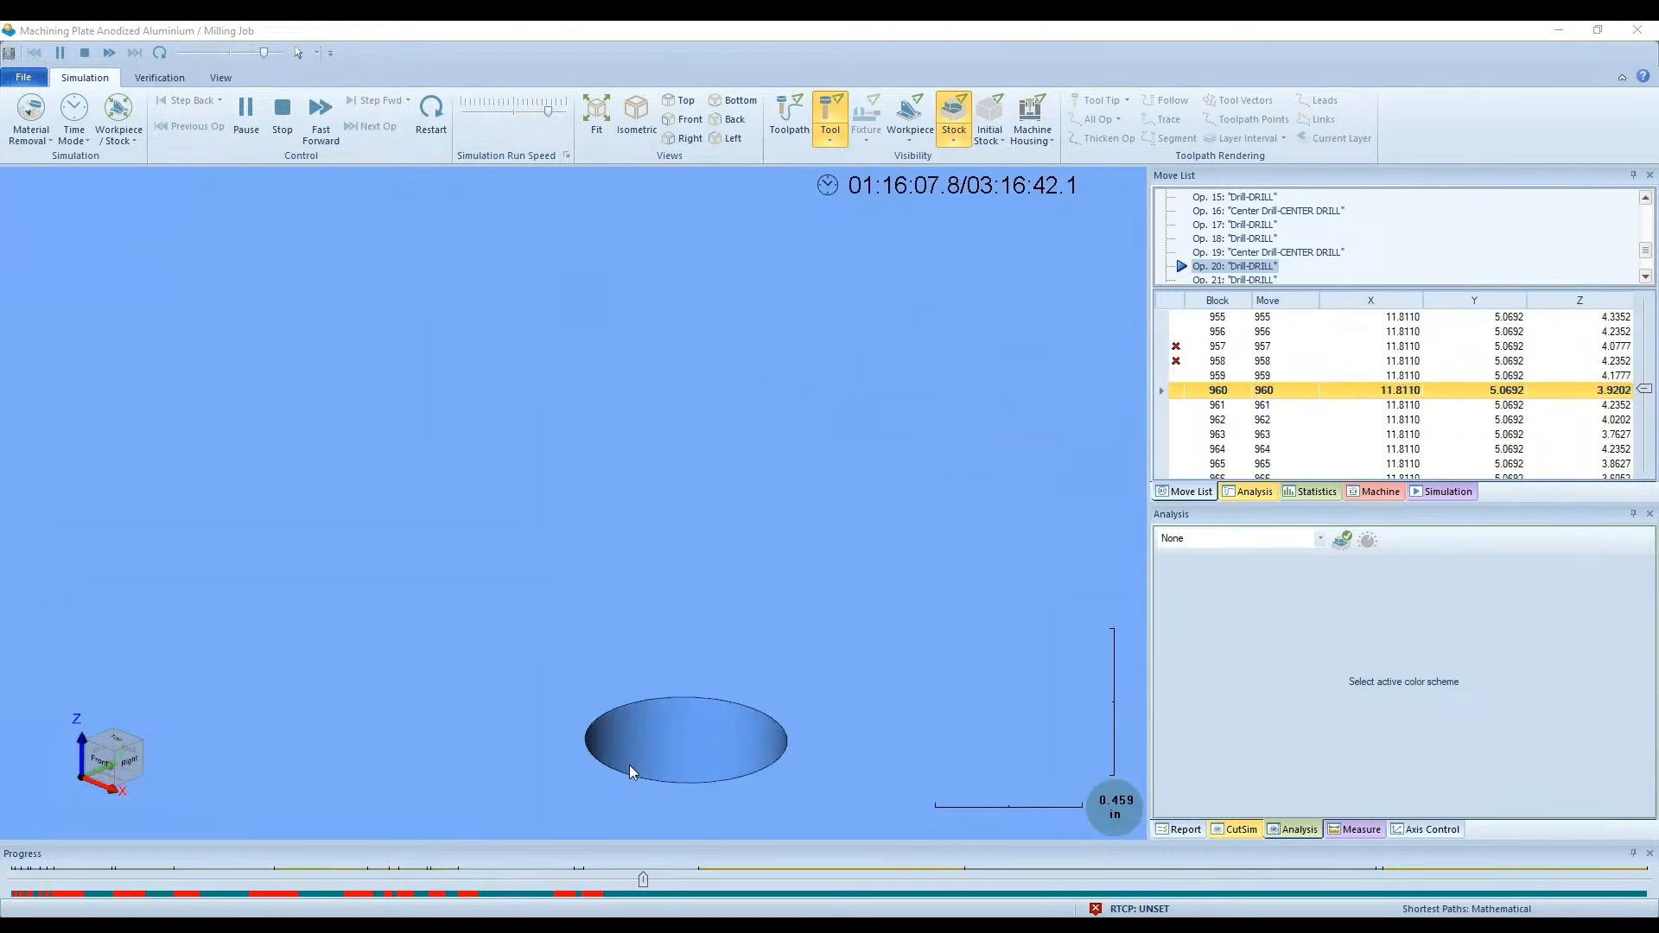
scroll(630, 764, "down", 10)
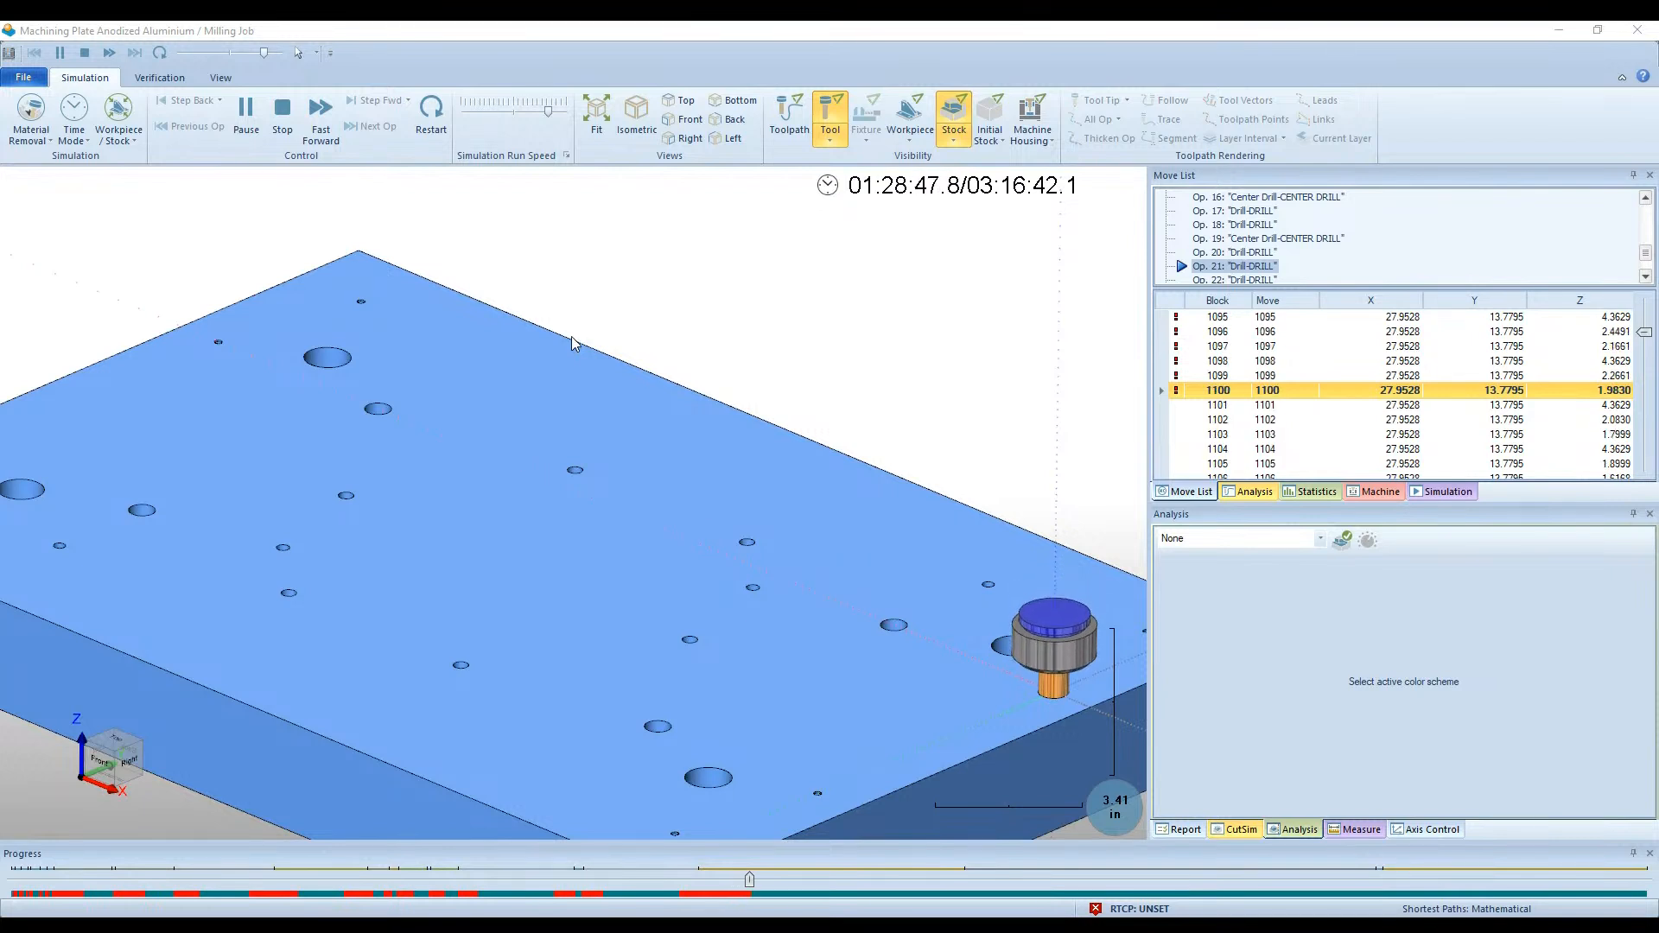
Raise the simulation run speed, pause the simulation at Op. 22, and restart it from the beginning
left_click(558, 112)
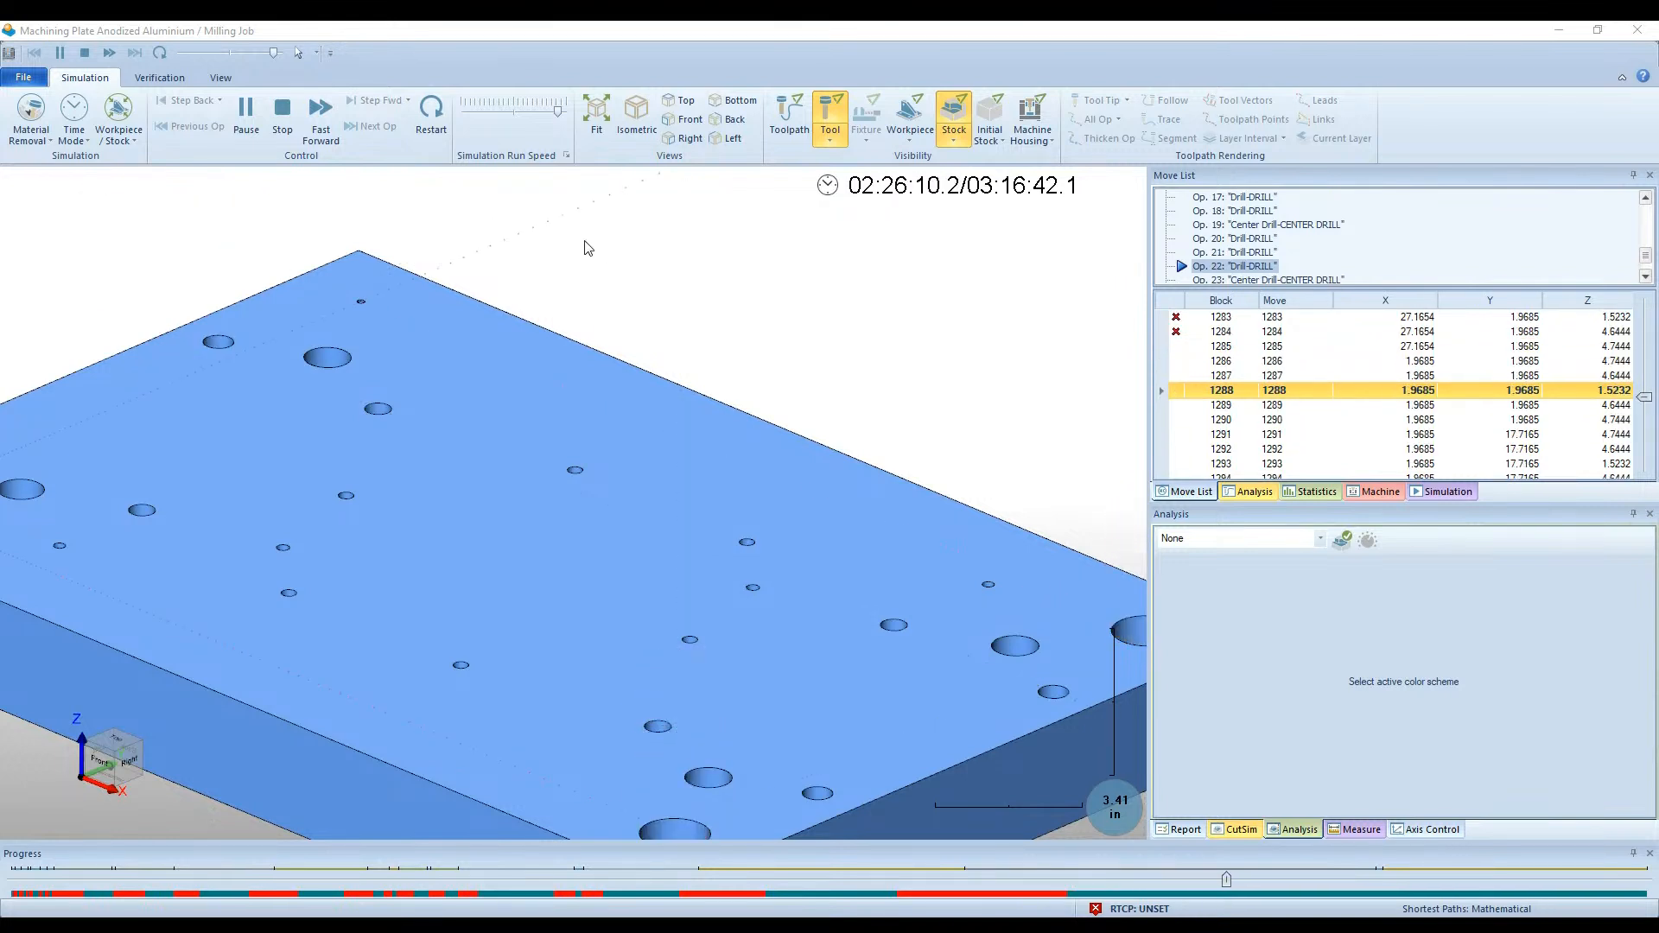
left_click(246, 111)
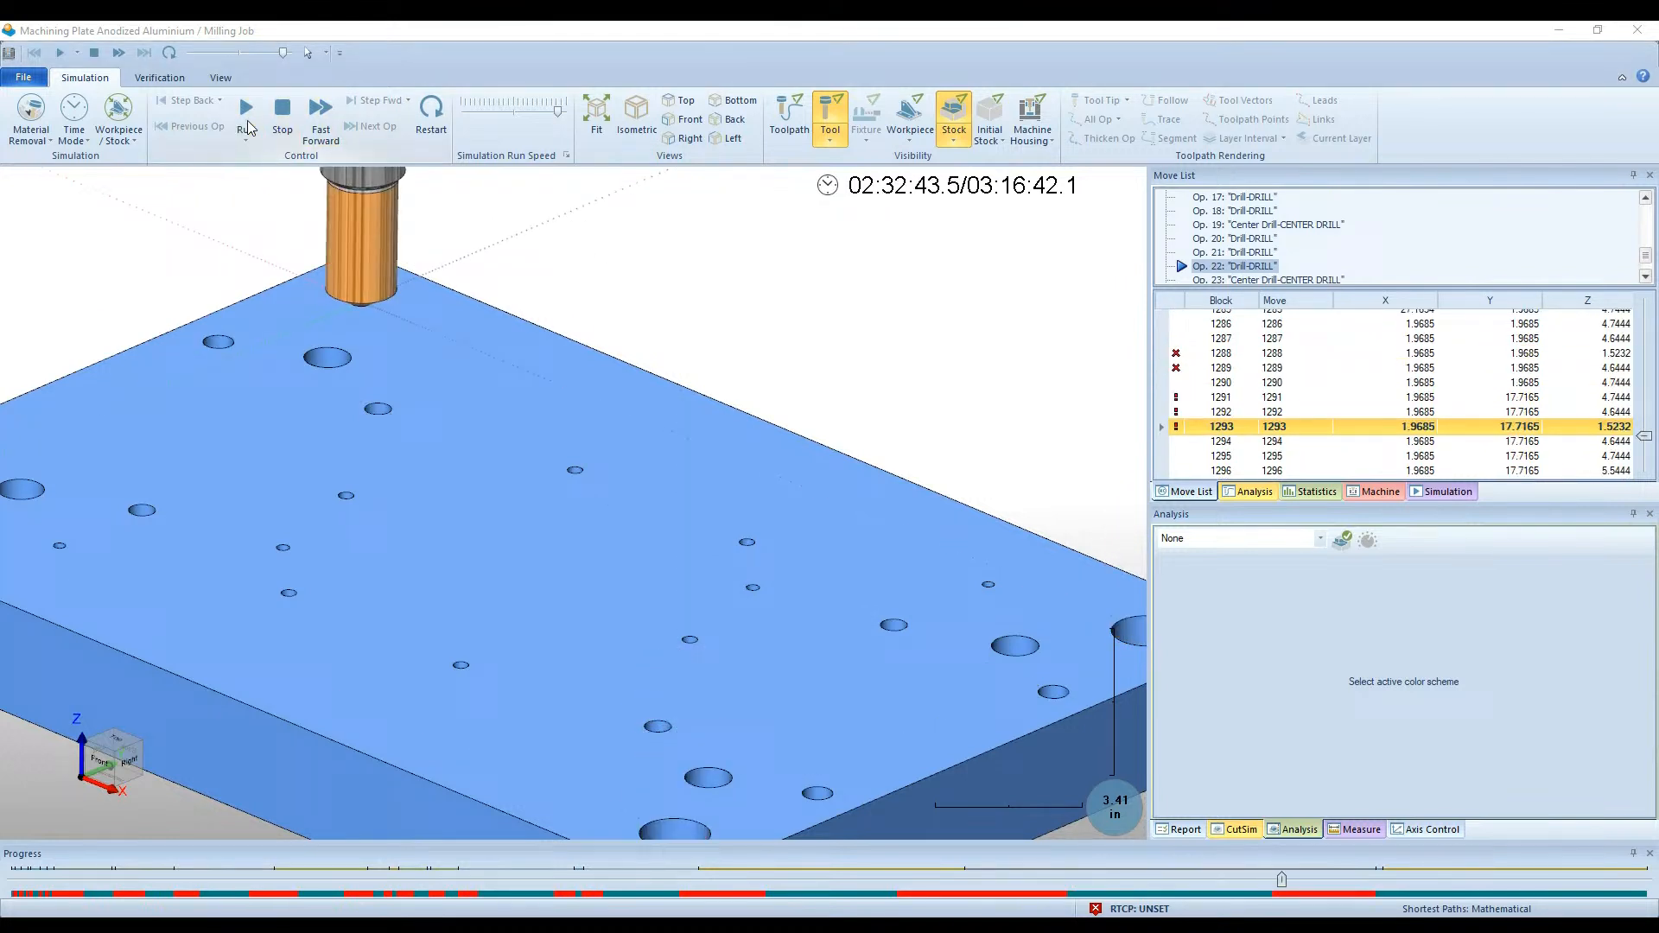
left_click(426, 130)
Advance the simulation operation by operation through the center drilling to the Drill operation Op. 10
left_click(363, 128)
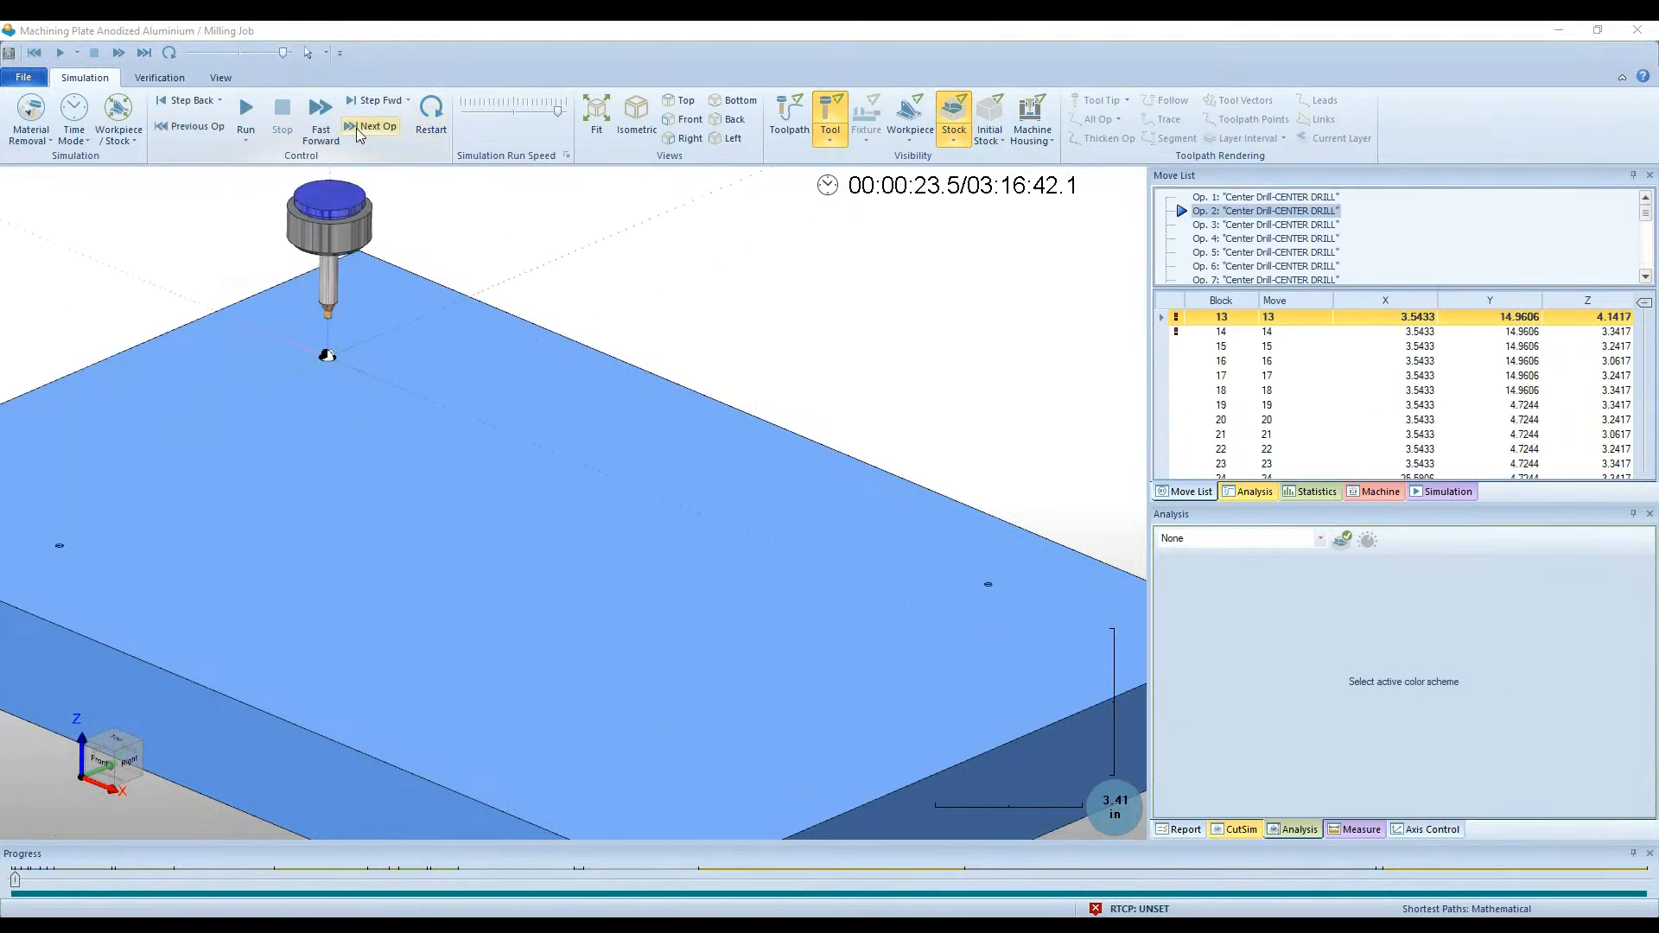
left_click(360, 129)
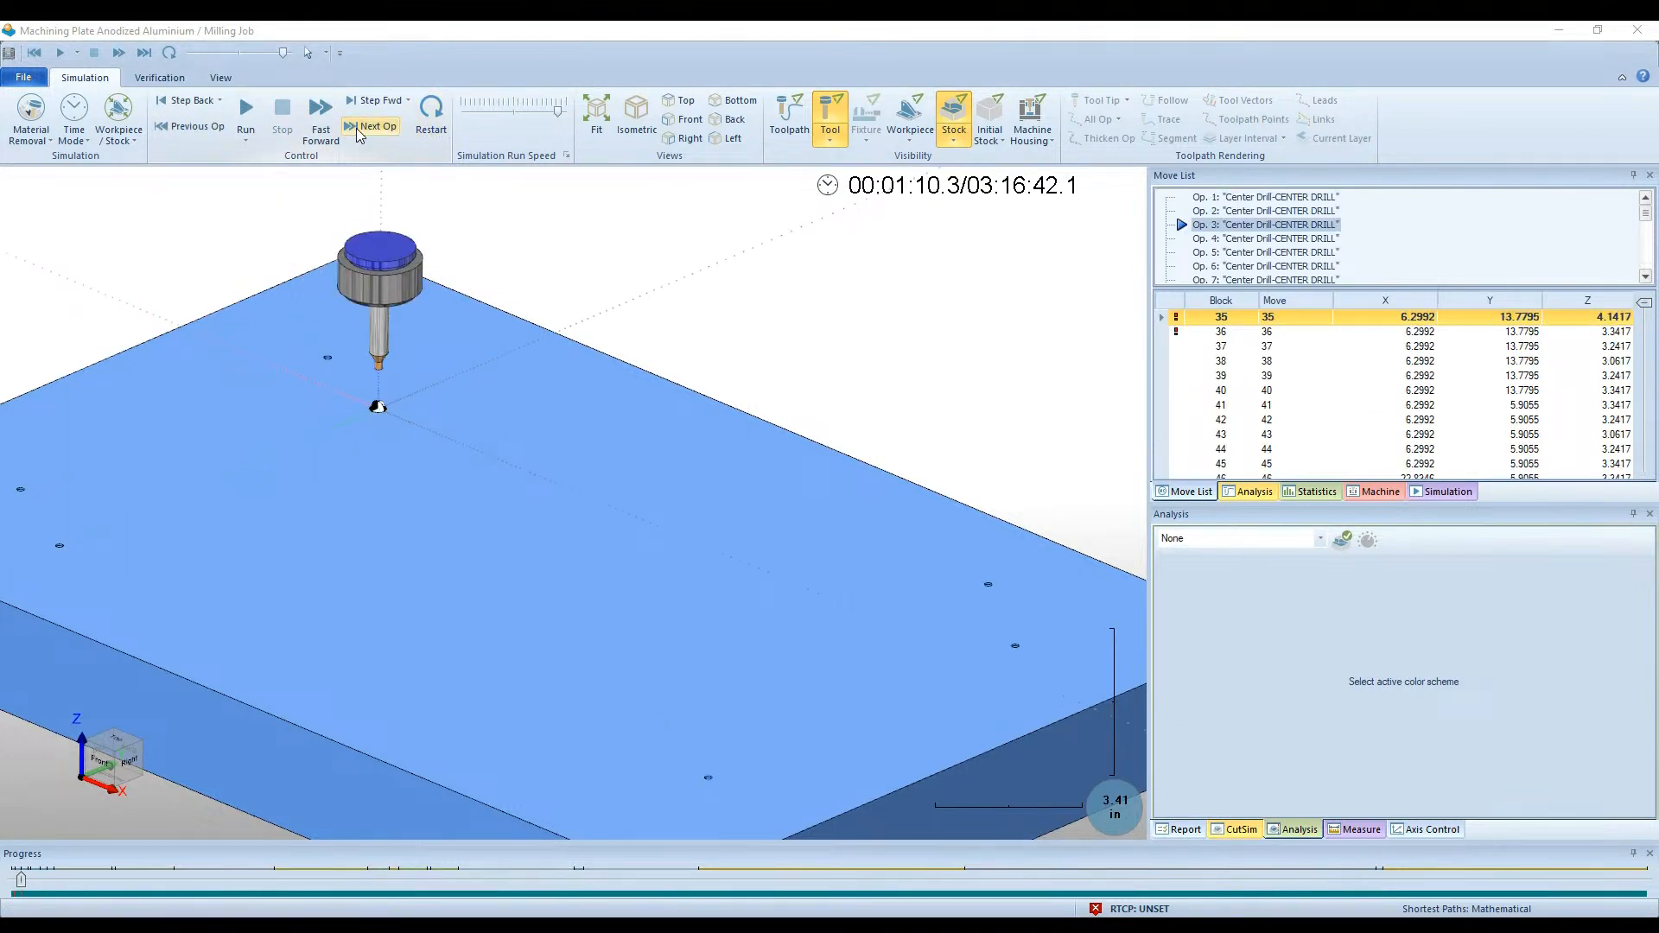
left_click(357, 129)
left_click(358, 129)
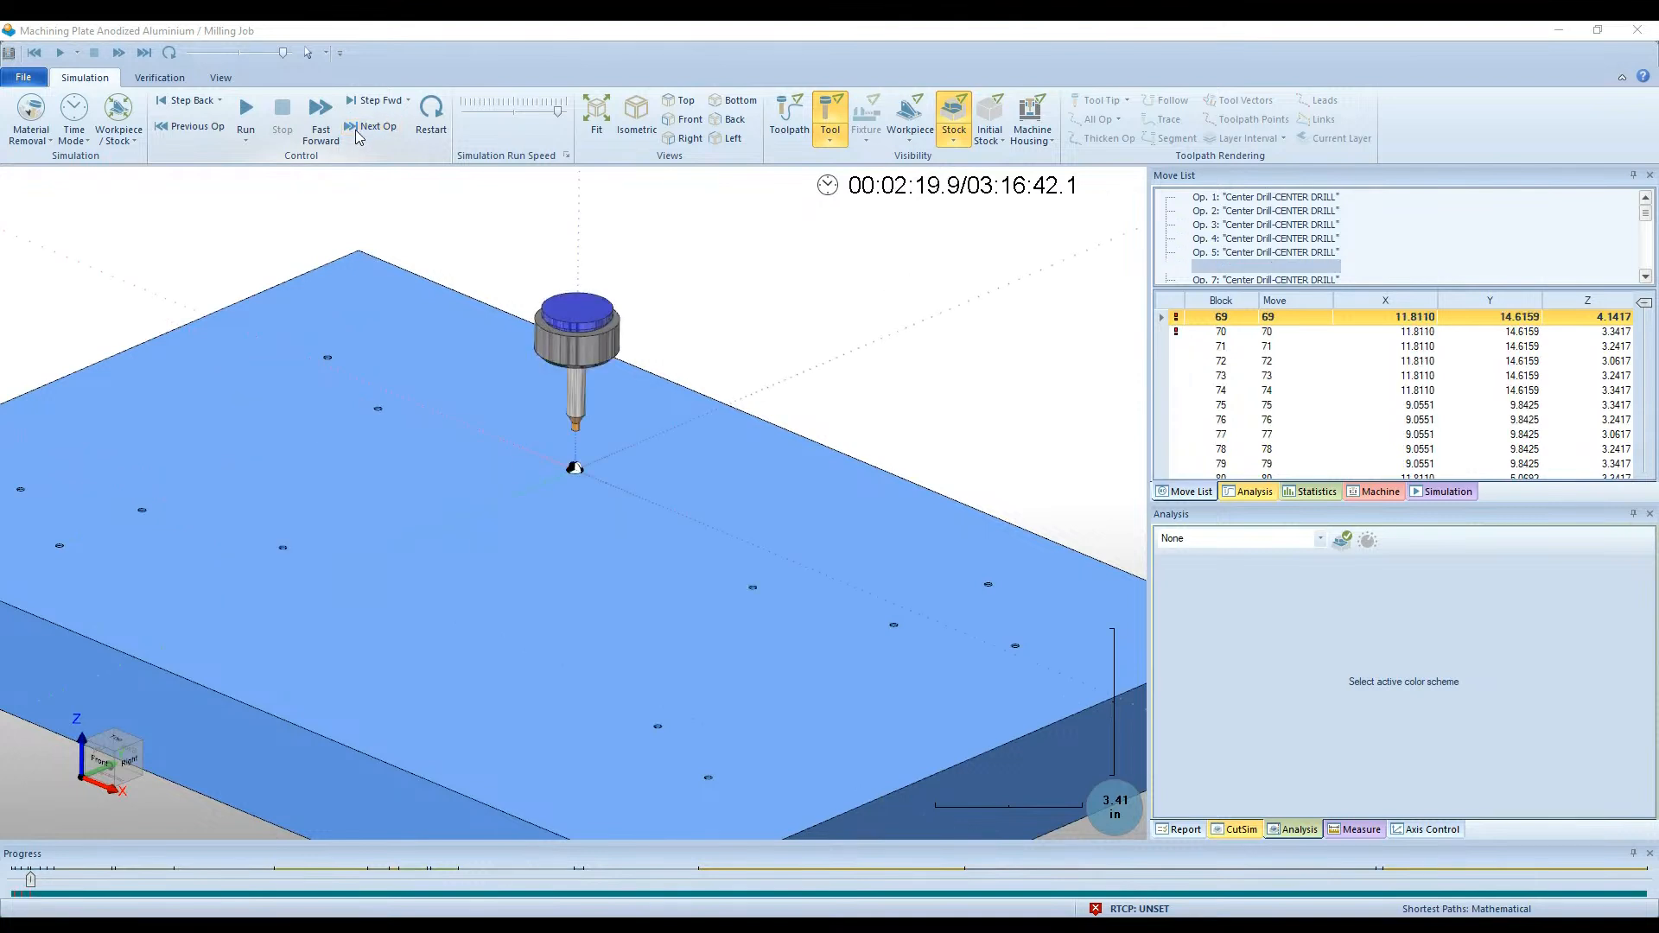
left_click(358, 130)
left_click(358, 130)
left_click(357, 130)
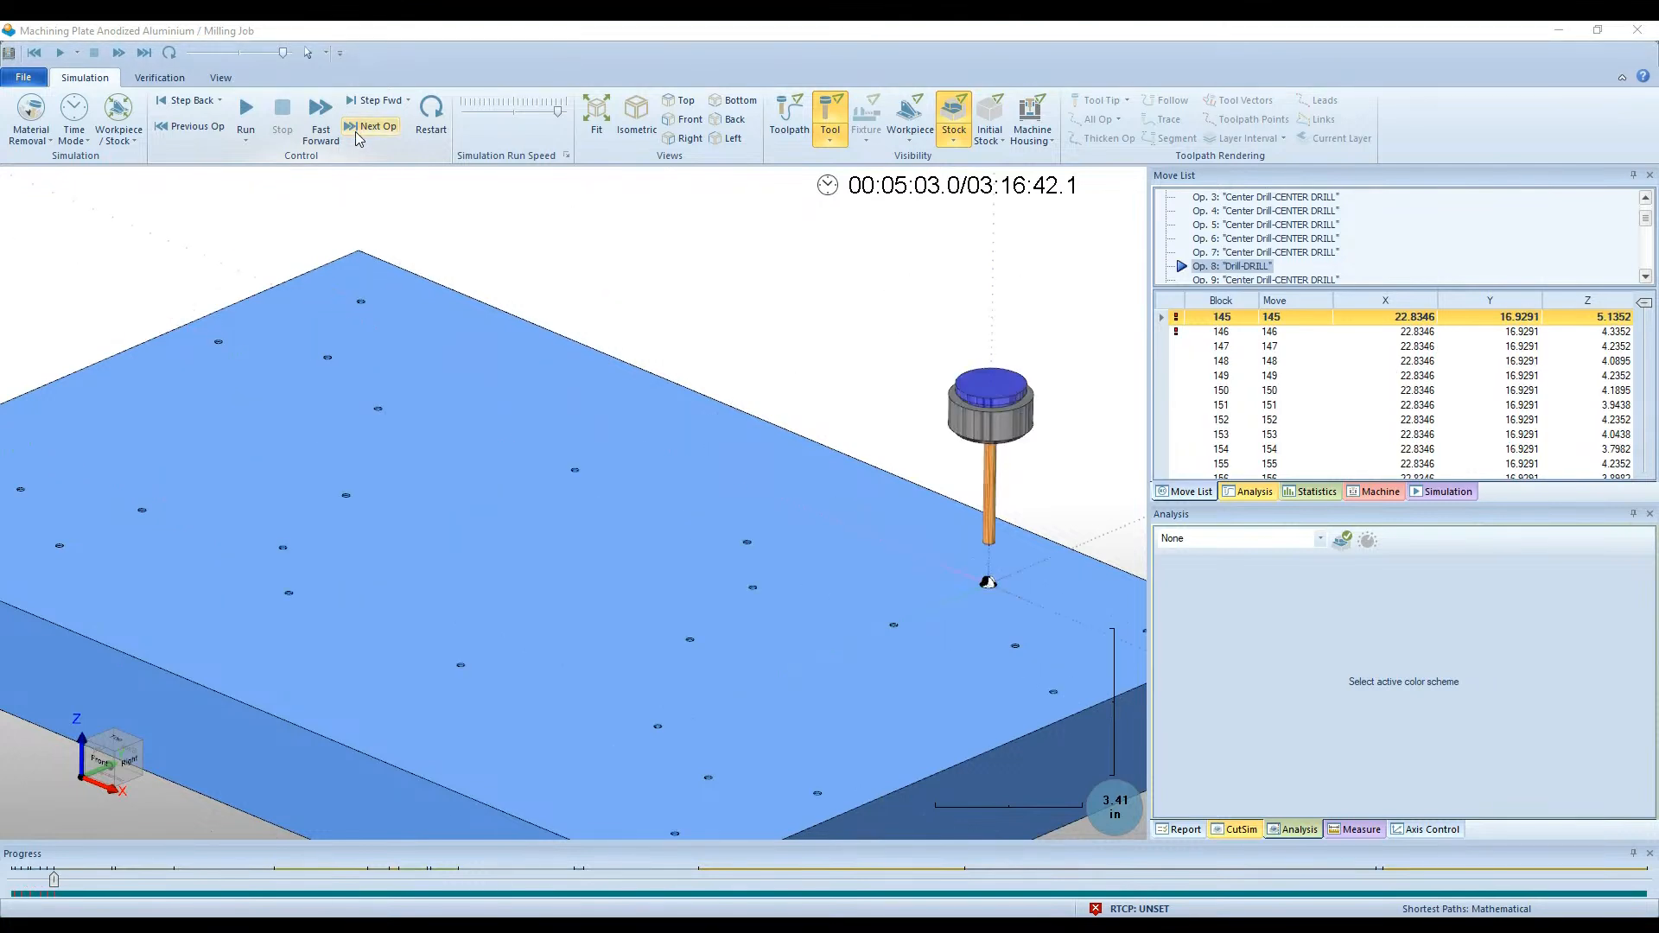
left_click(358, 130)
left_click(357, 130)
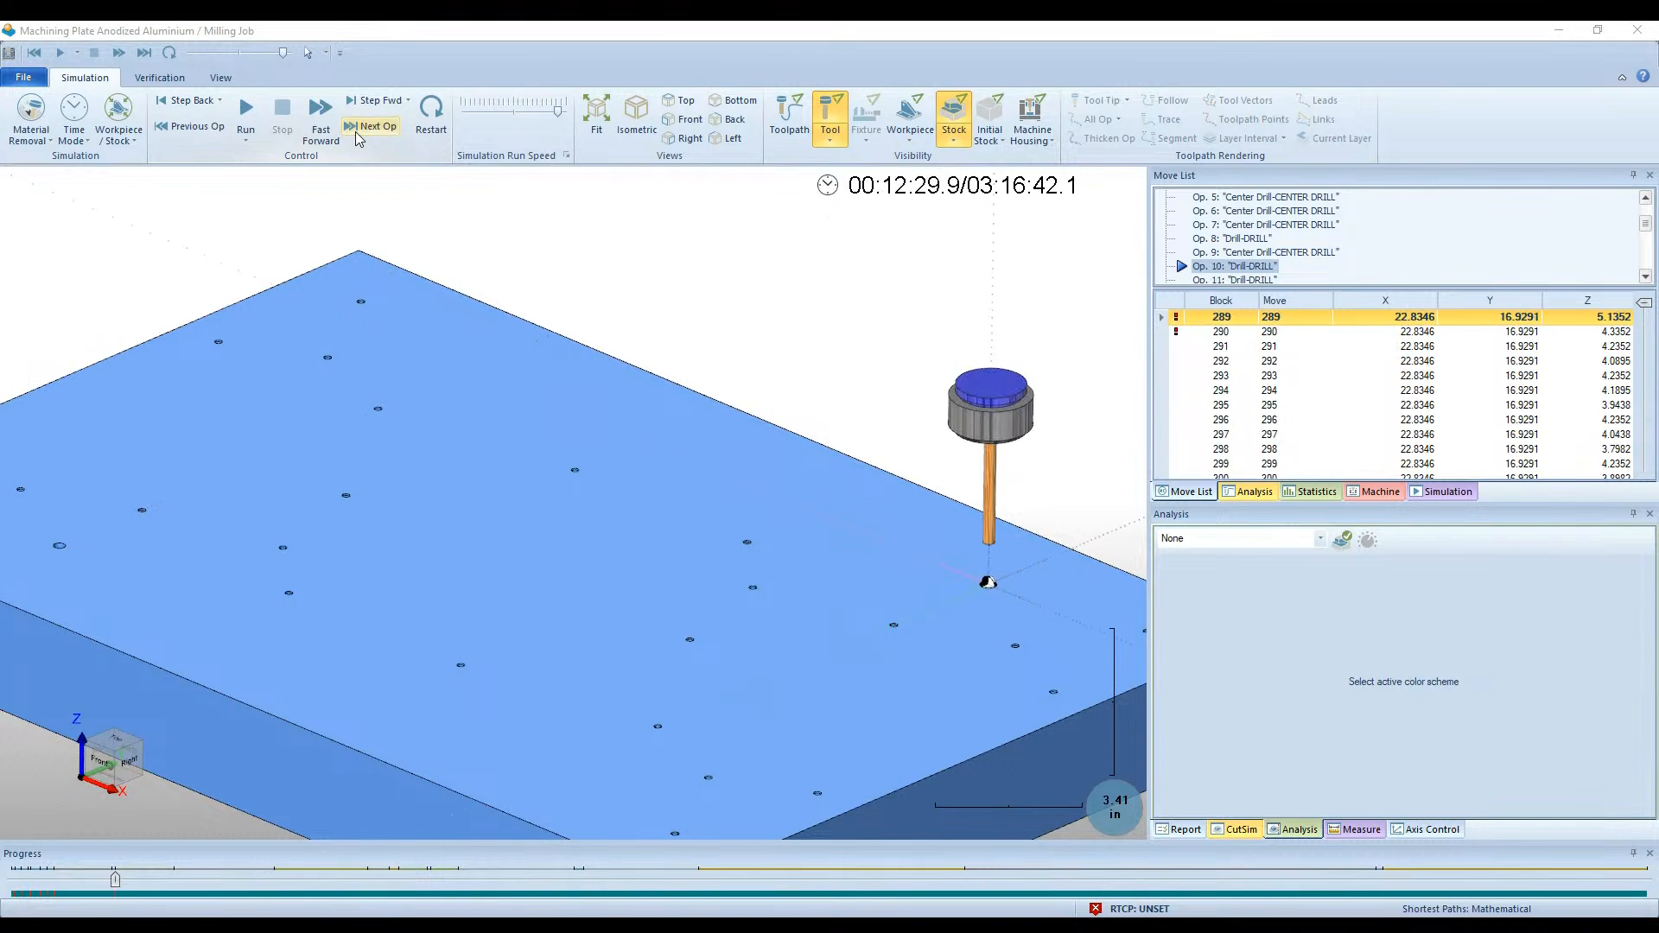
Run the simulation from Op. 10 and adjust its run speed to follow the drilling operations
left_click(245, 111)
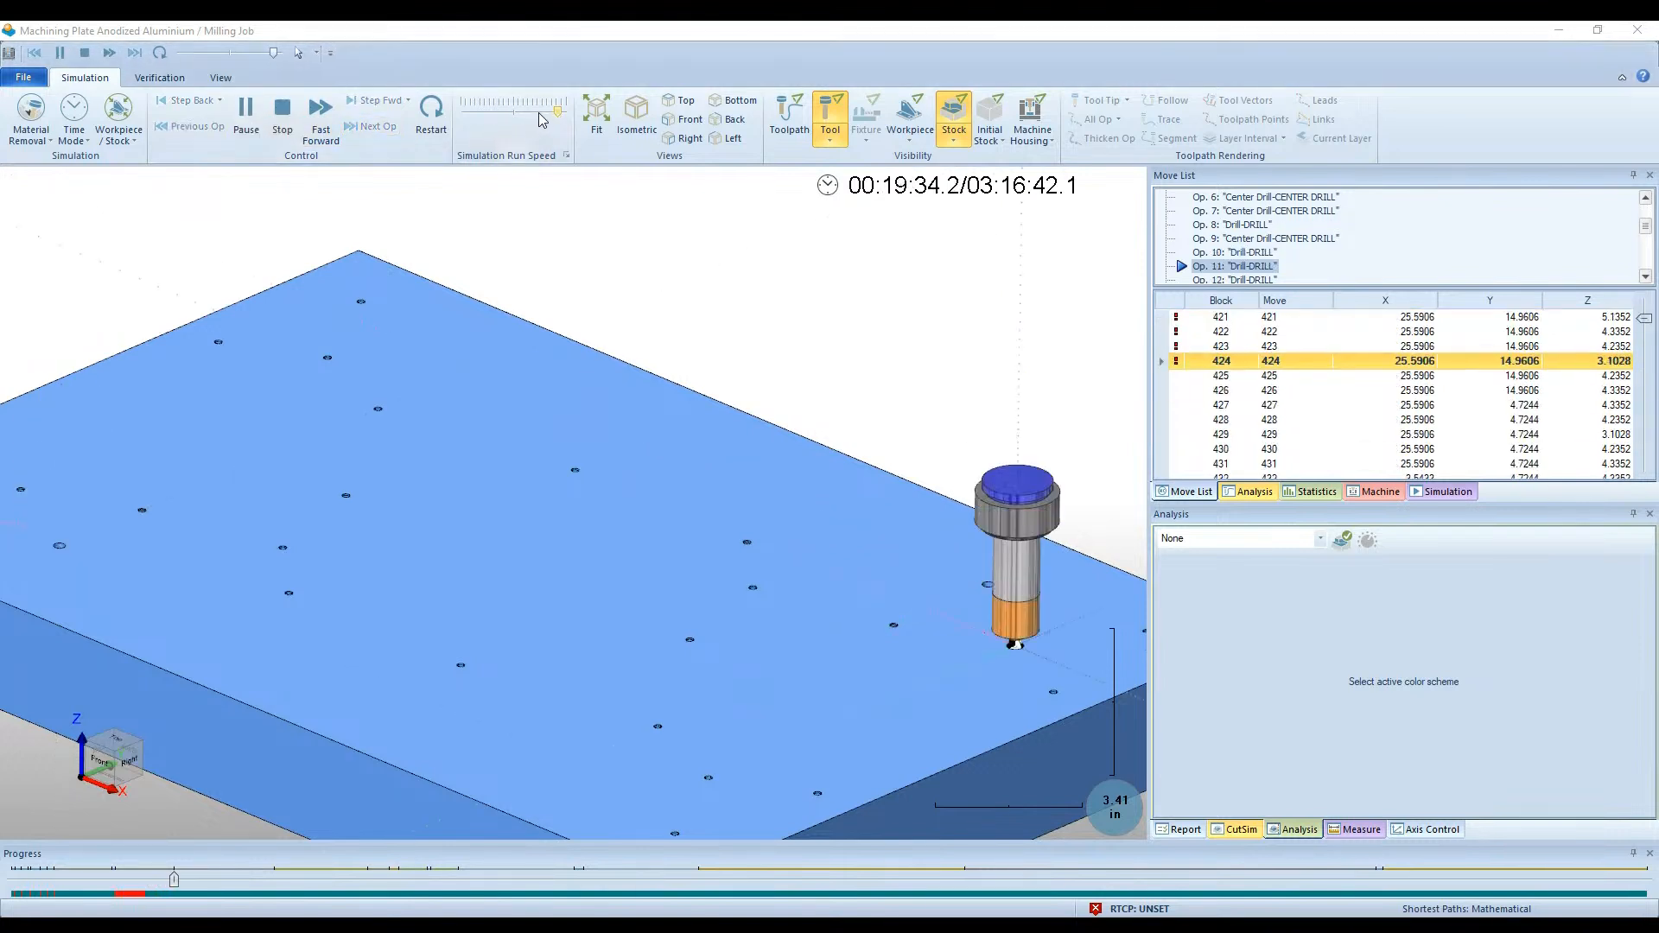
left_click(542, 119)
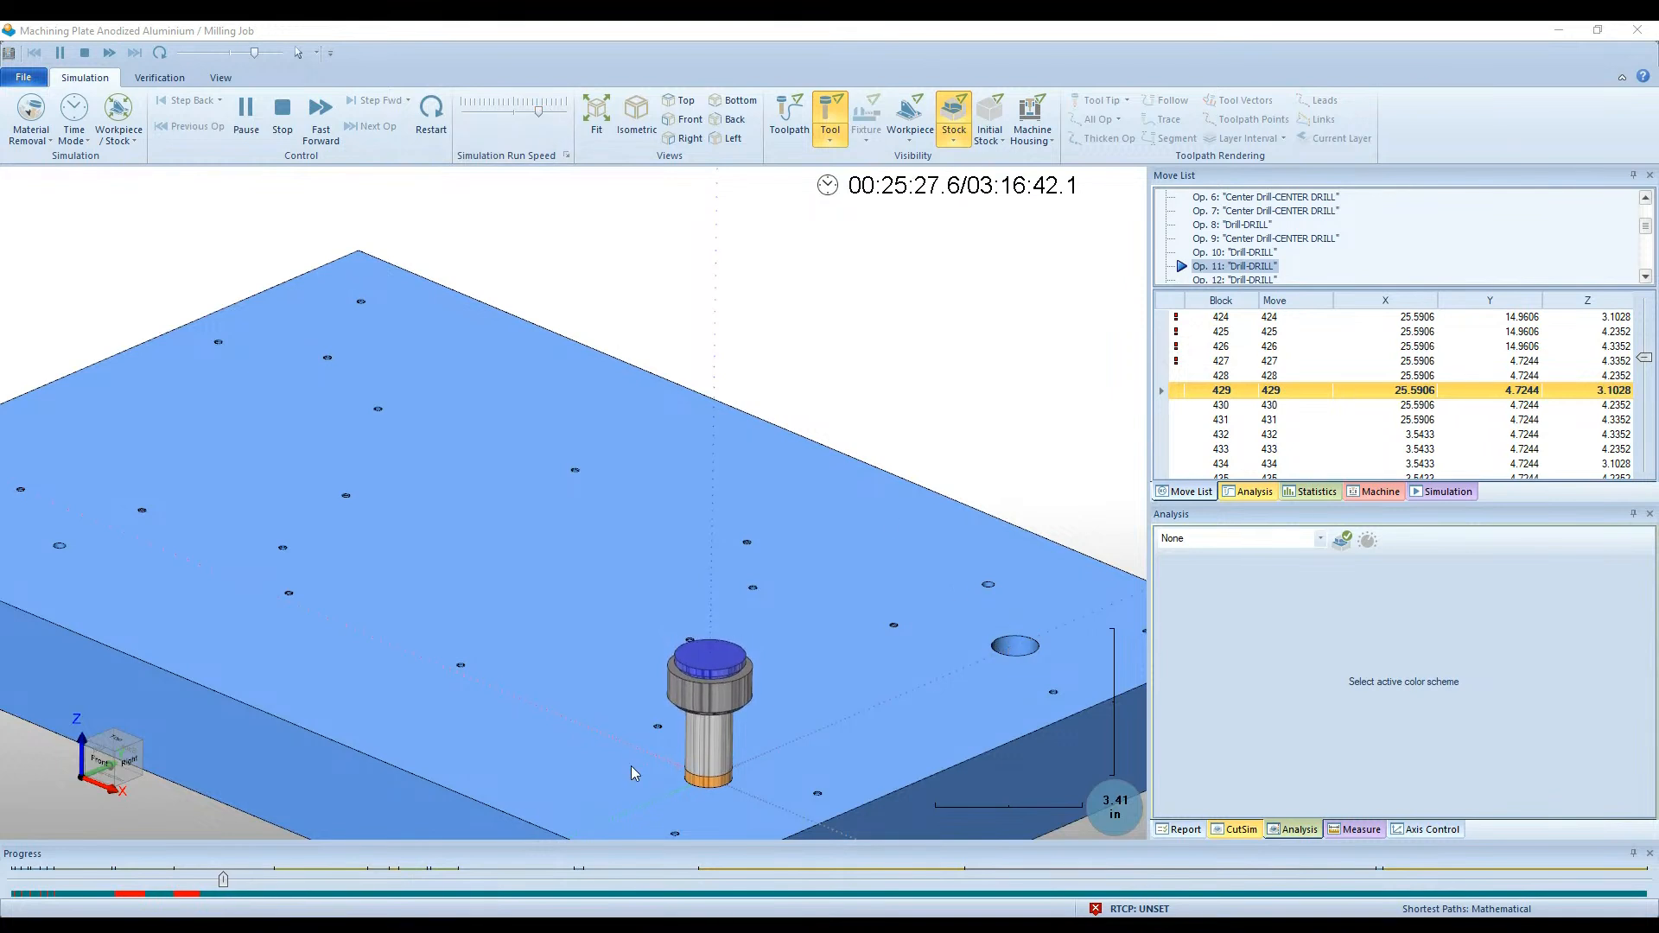
left_click(553, 113)
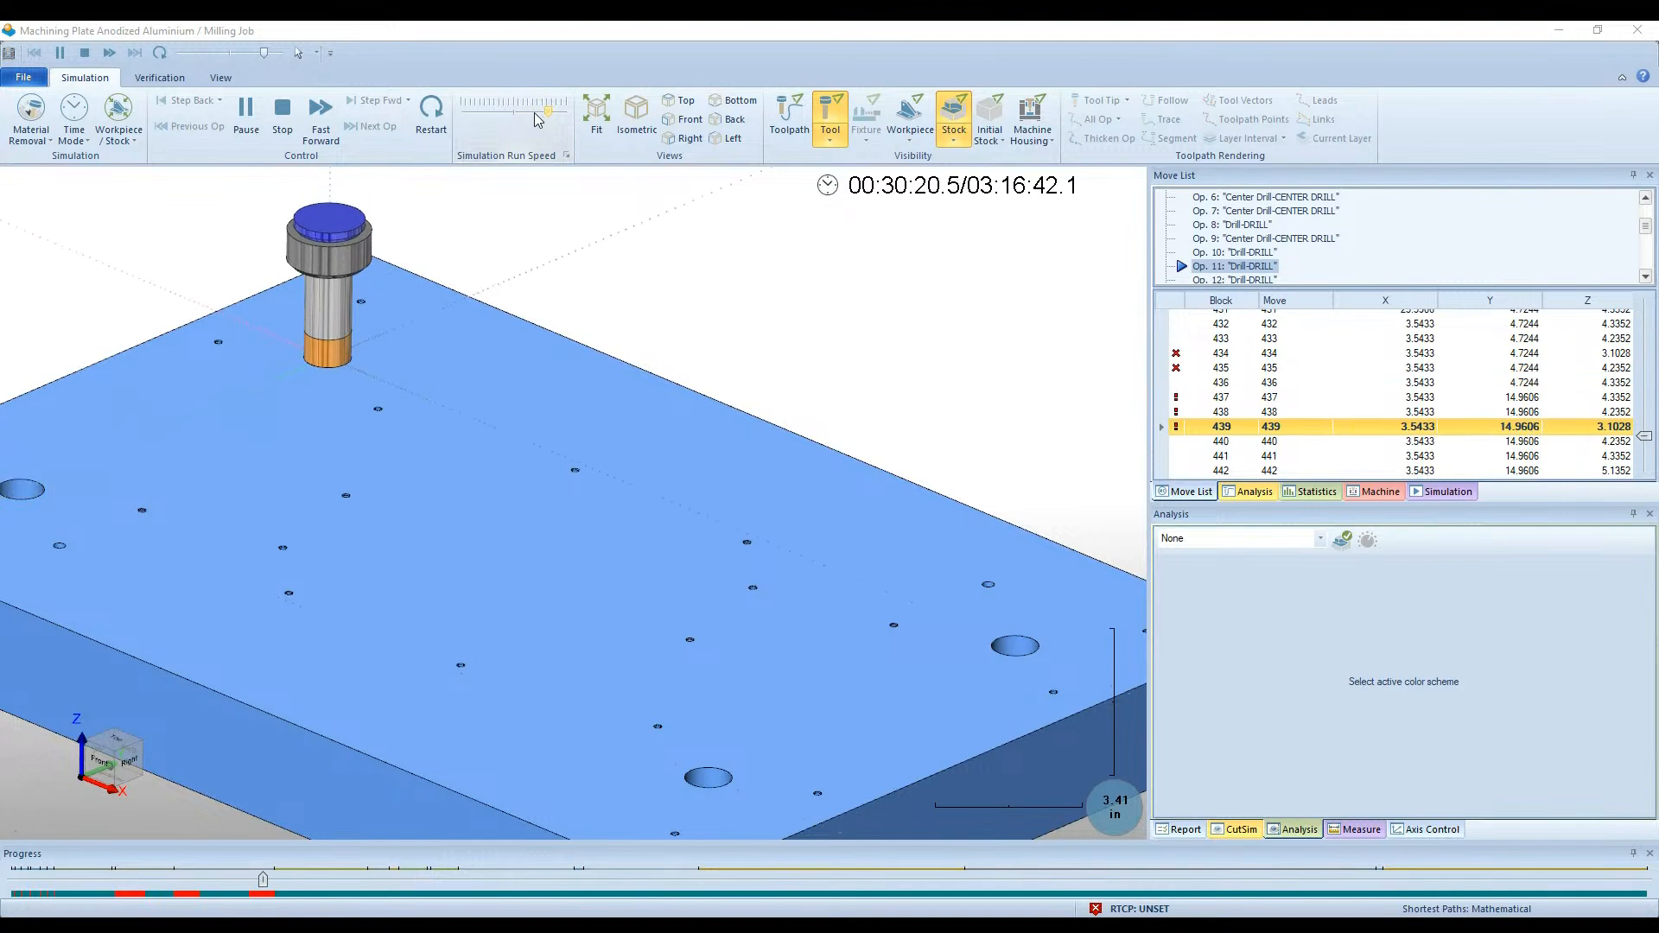
left_click(535, 114)
left_click(535, 113)
left_click(535, 113)
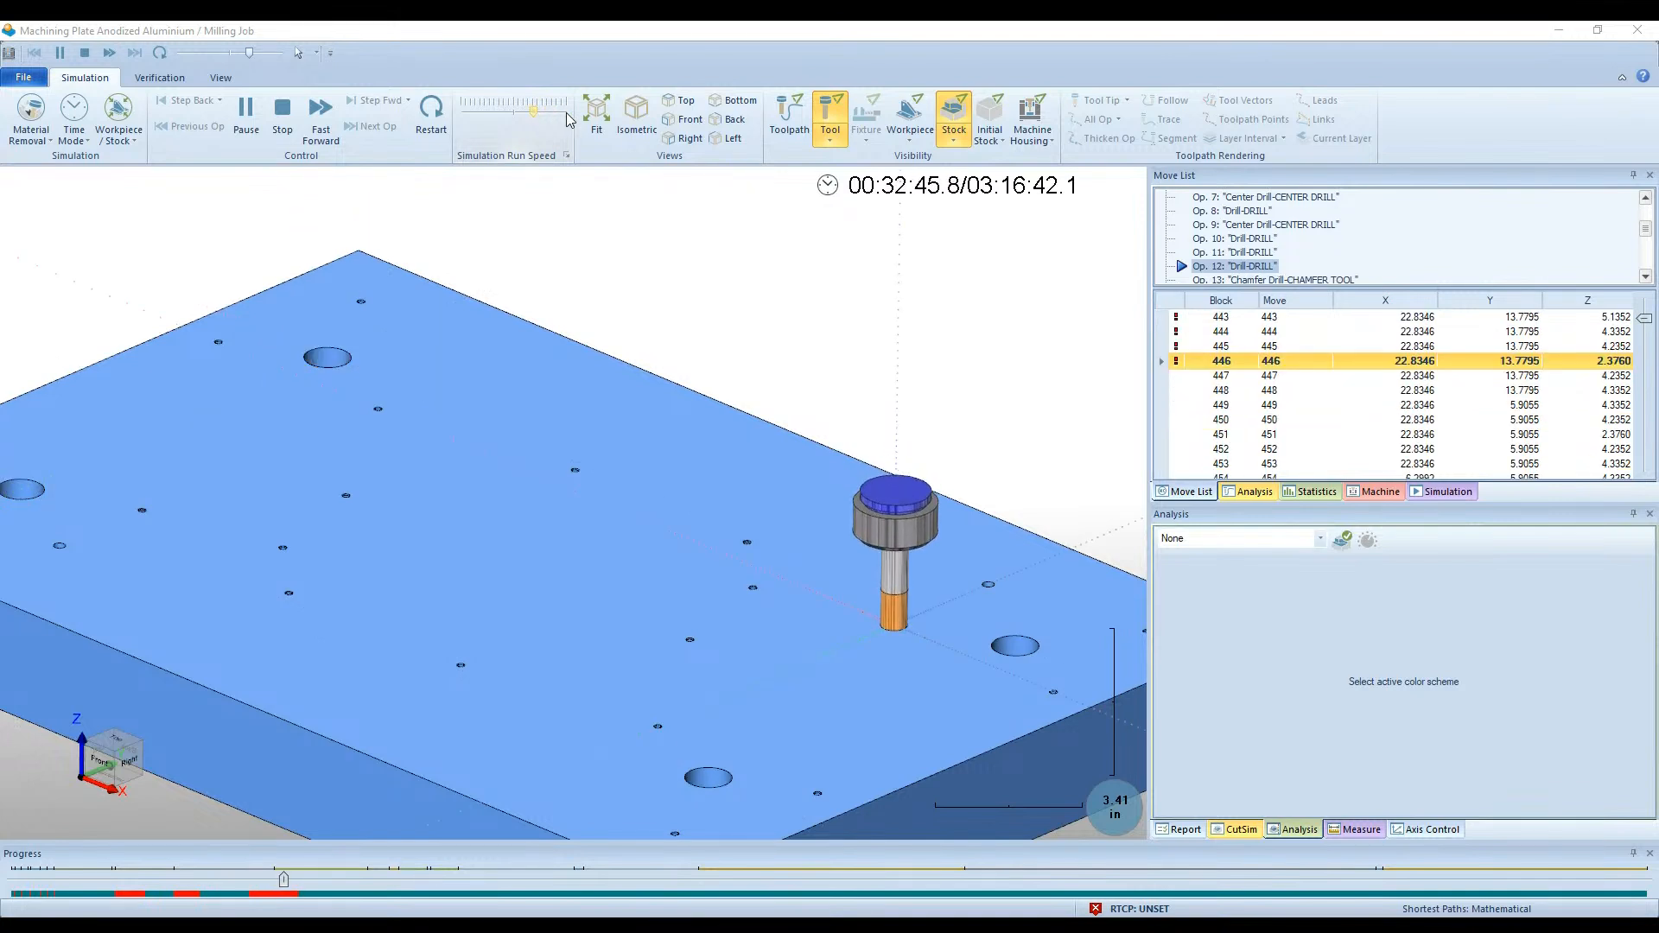
left_click(554, 113)
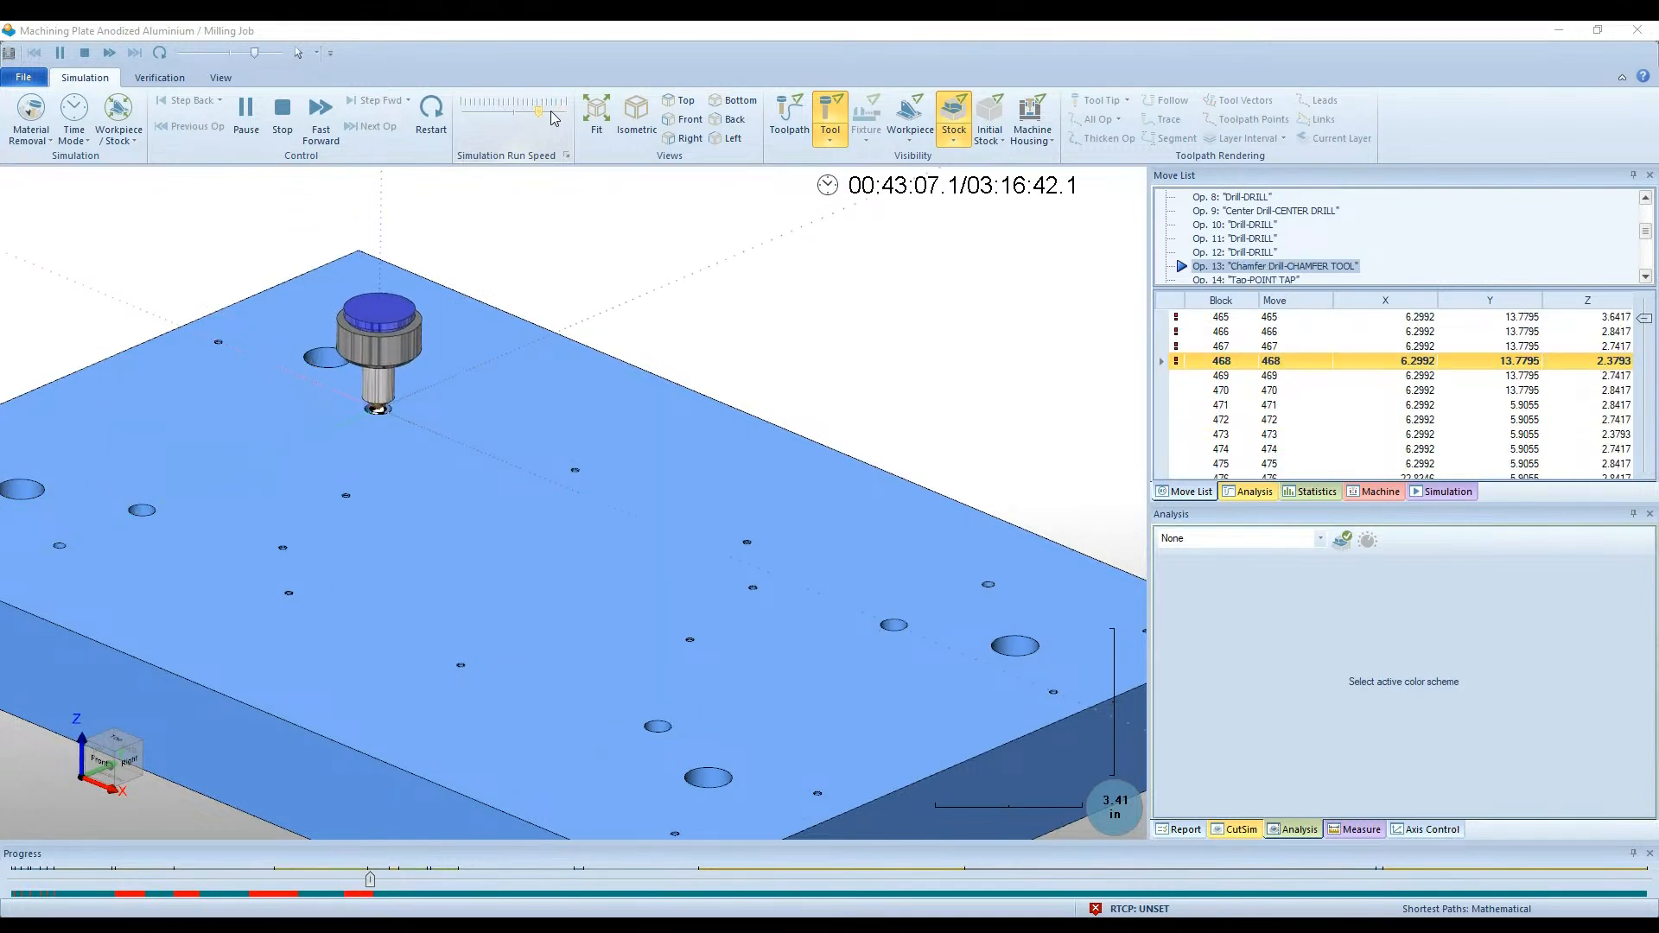
Examine the chamfer tool up close as it machines the tapped holes in Op. 13
scroll(360, 419, "up", 3)
scroll(255, 469, "down", 3)
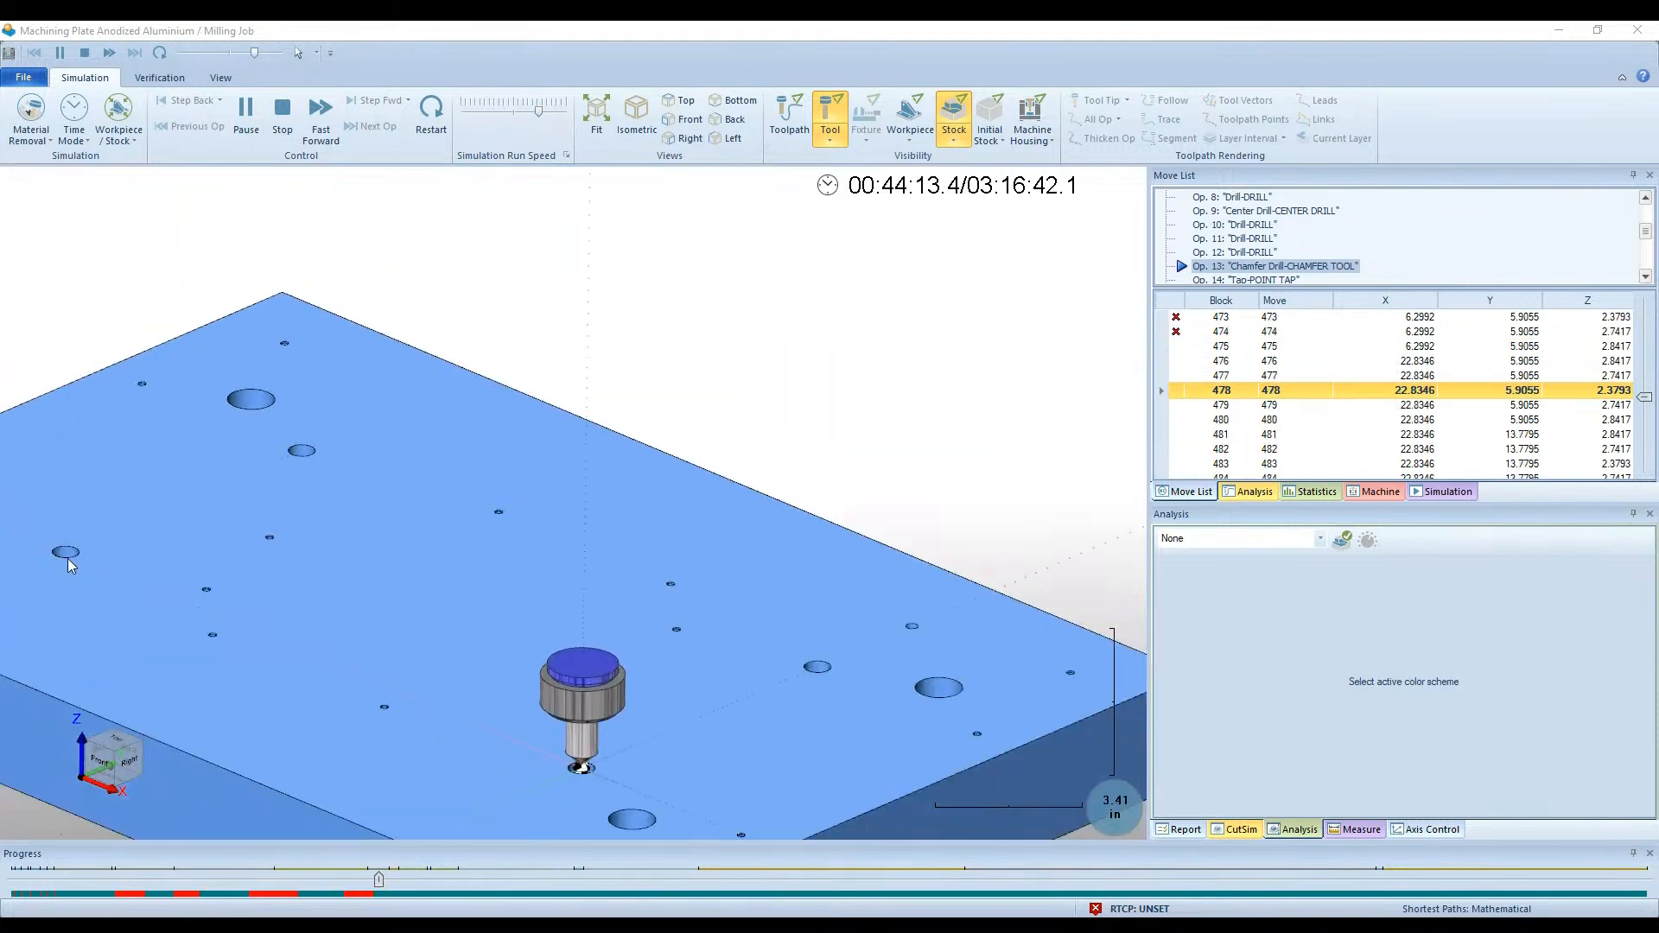
scroll(579, 773, "up", 5)
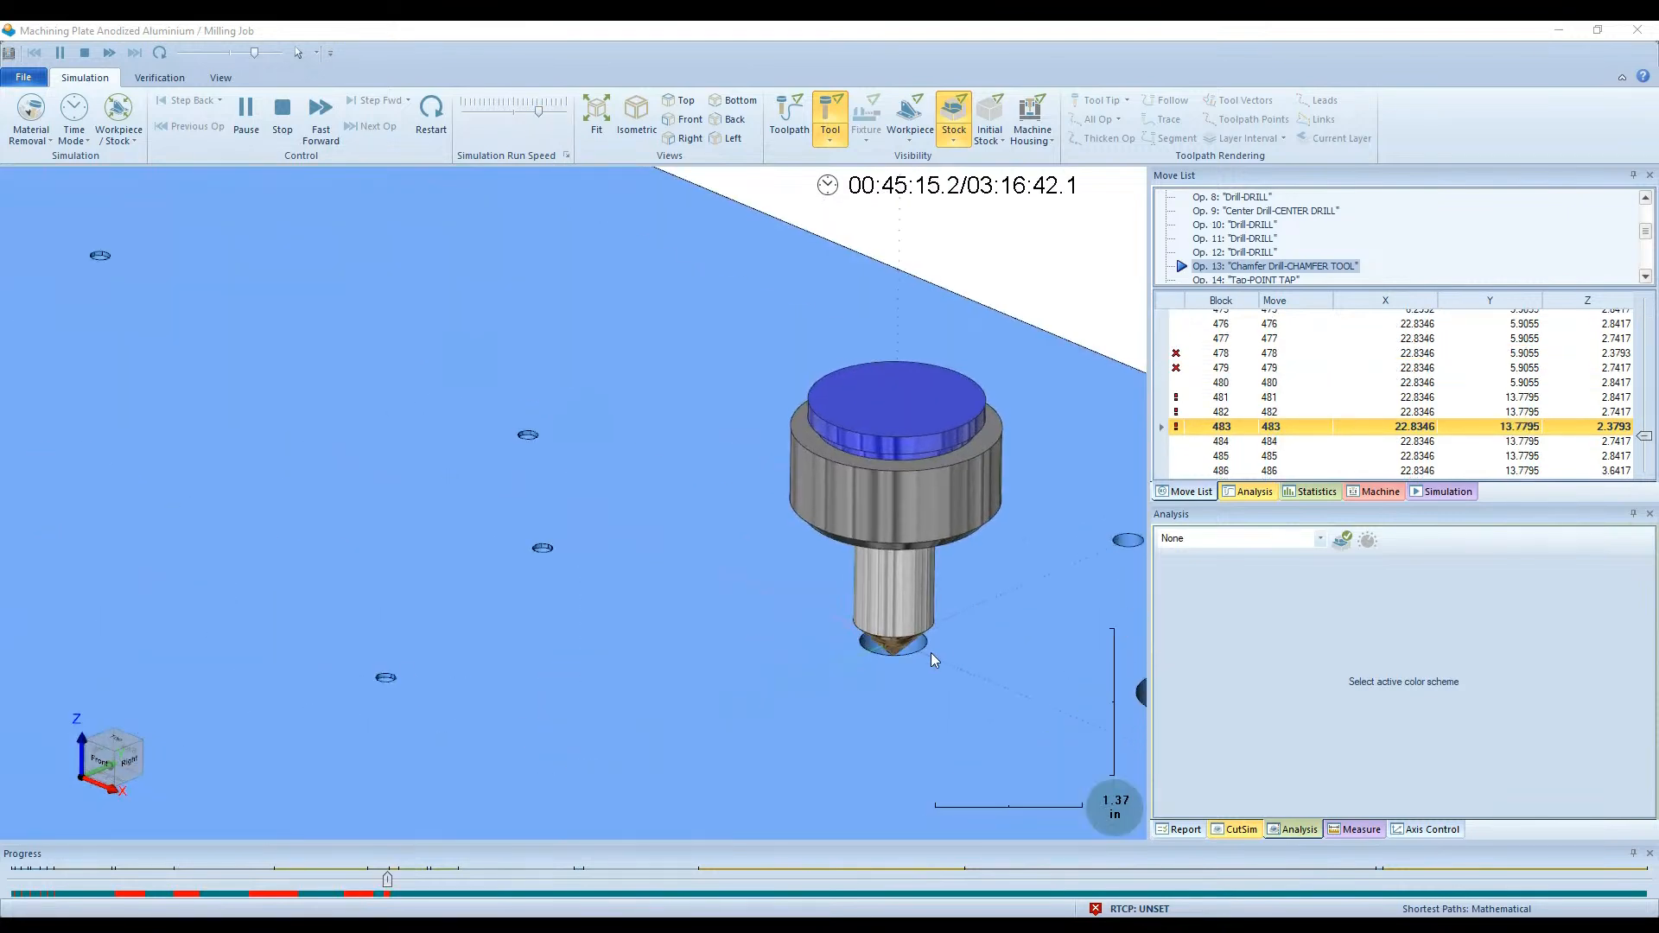
scroll(892, 671, "down", 5)
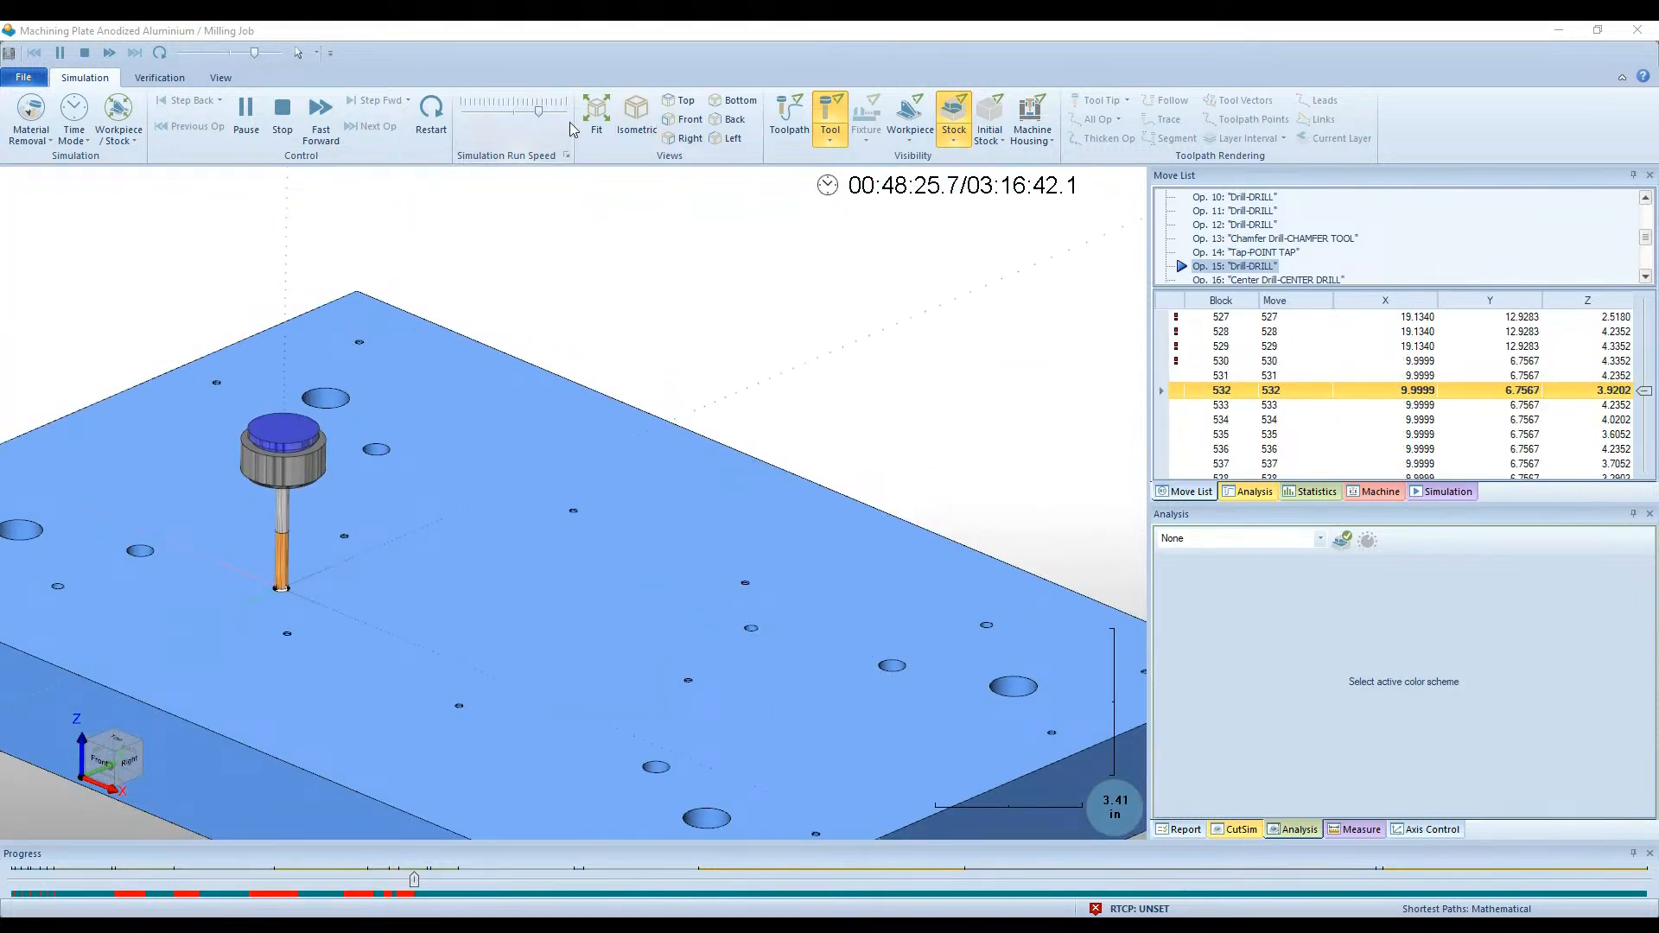
Finish the simulation at maximum run speed and examine the drilled through and blind holes on the stock
left_click_drag(538, 110, 567, 111)
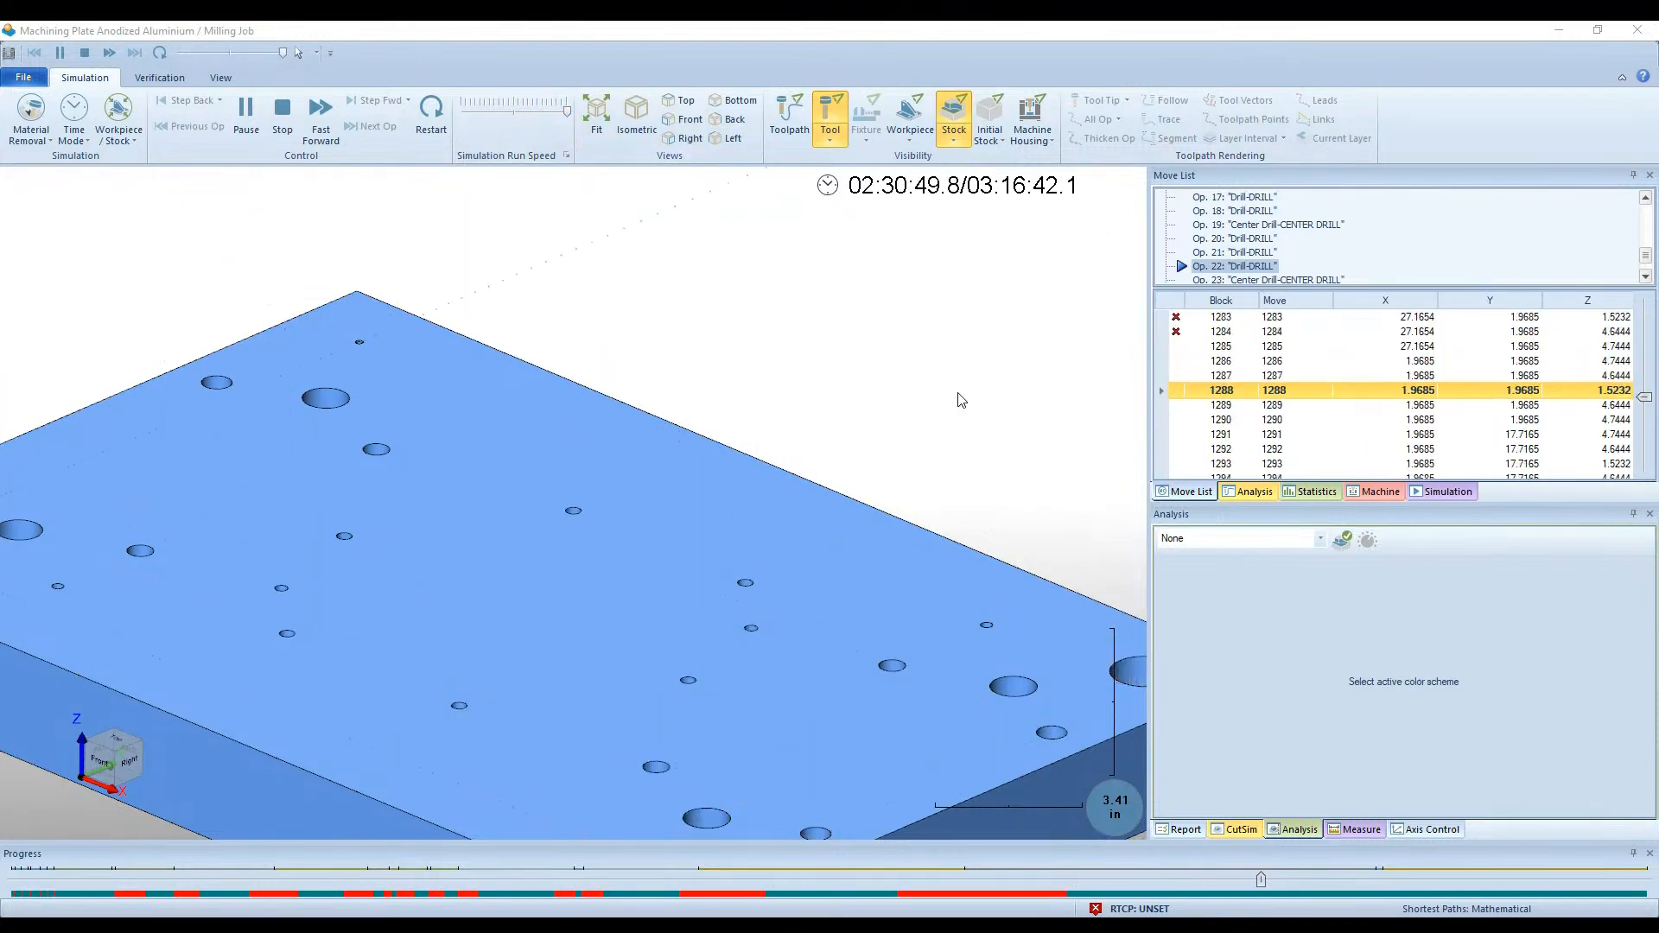
scroll(652, 348, "up", 1)
scroll(652, 348, "down", 3)
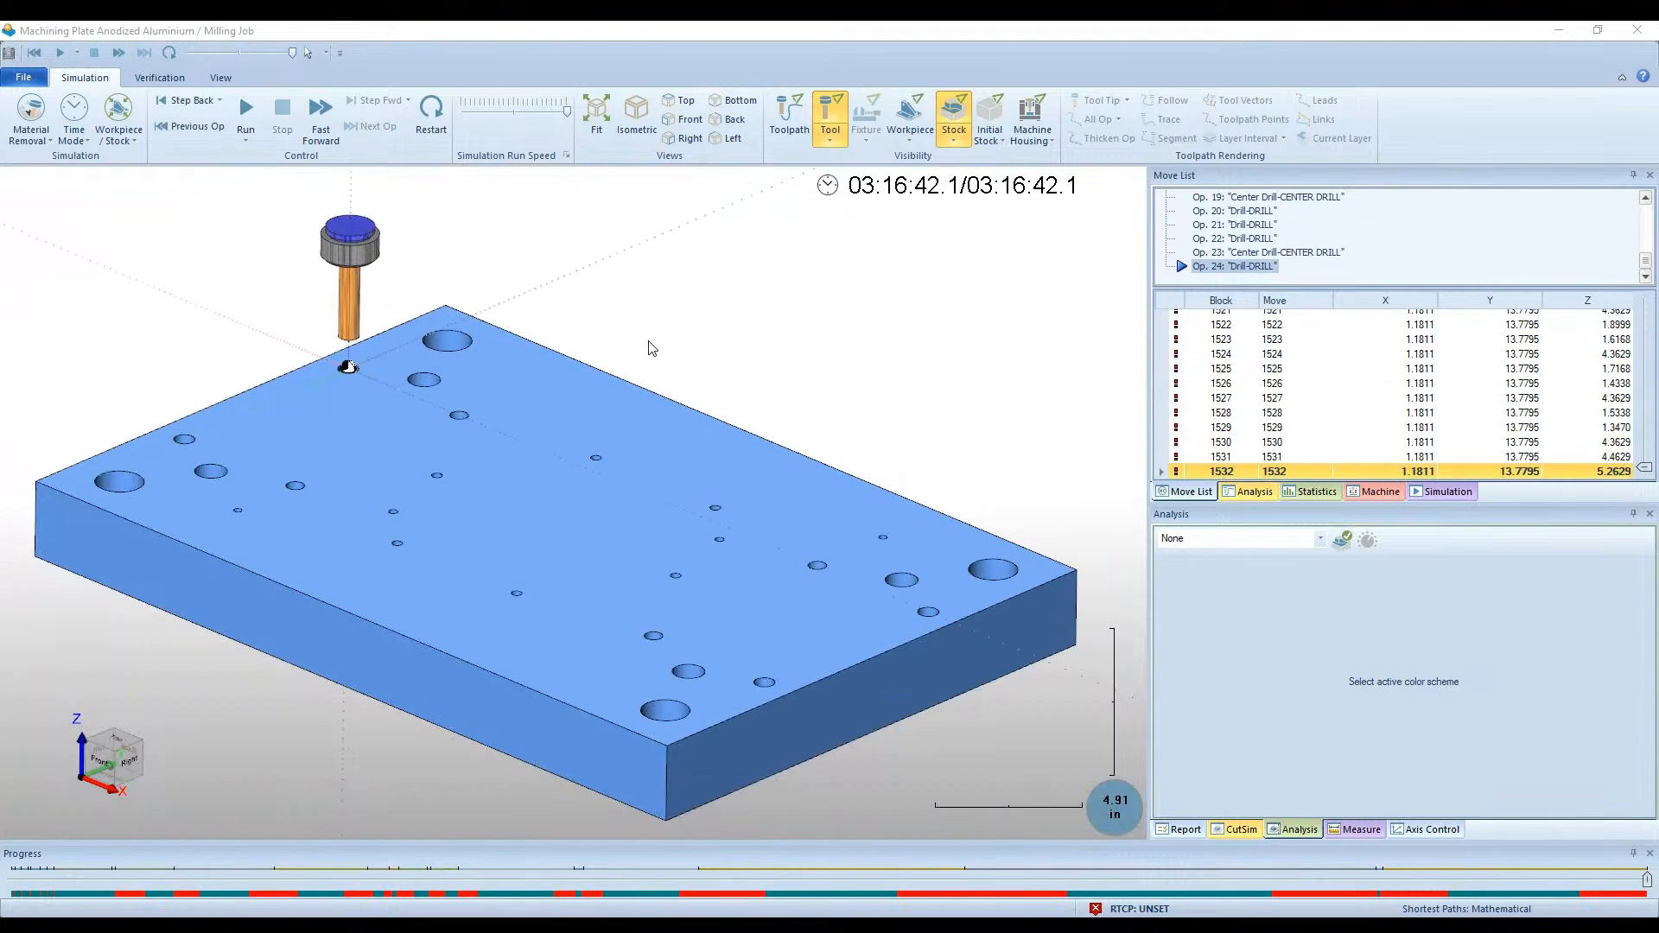
middle_click_drag(659, 371, 657, 473)
middle_click_drag(898, 626, 901, 612)
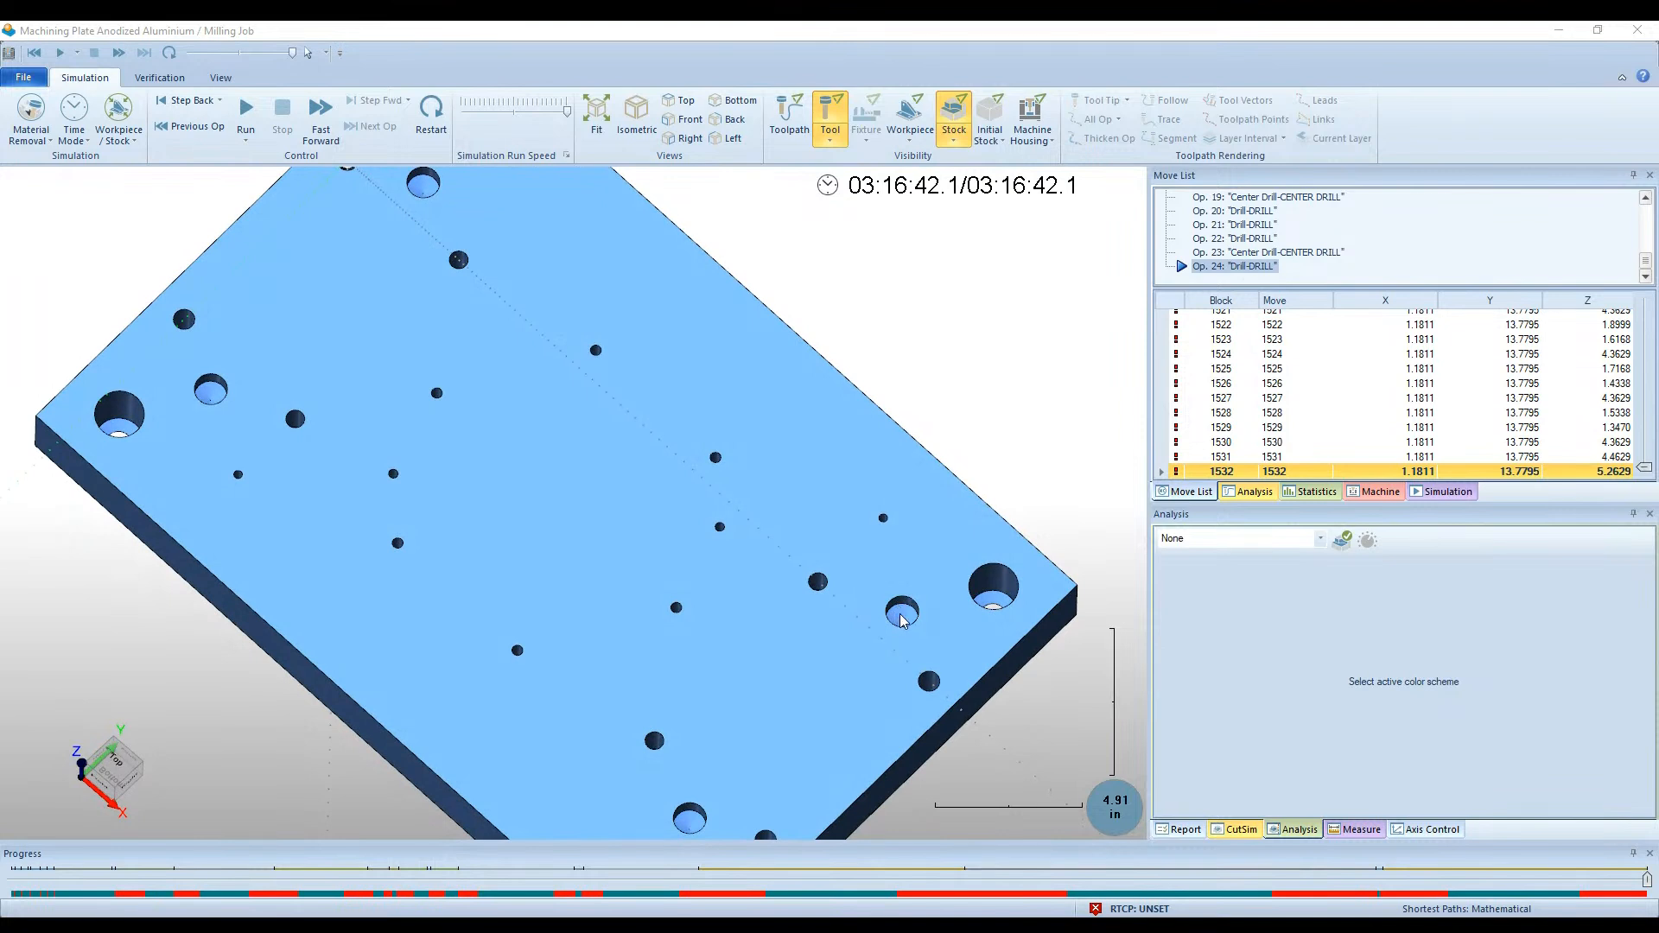
scroll(905, 620, "up", 5)
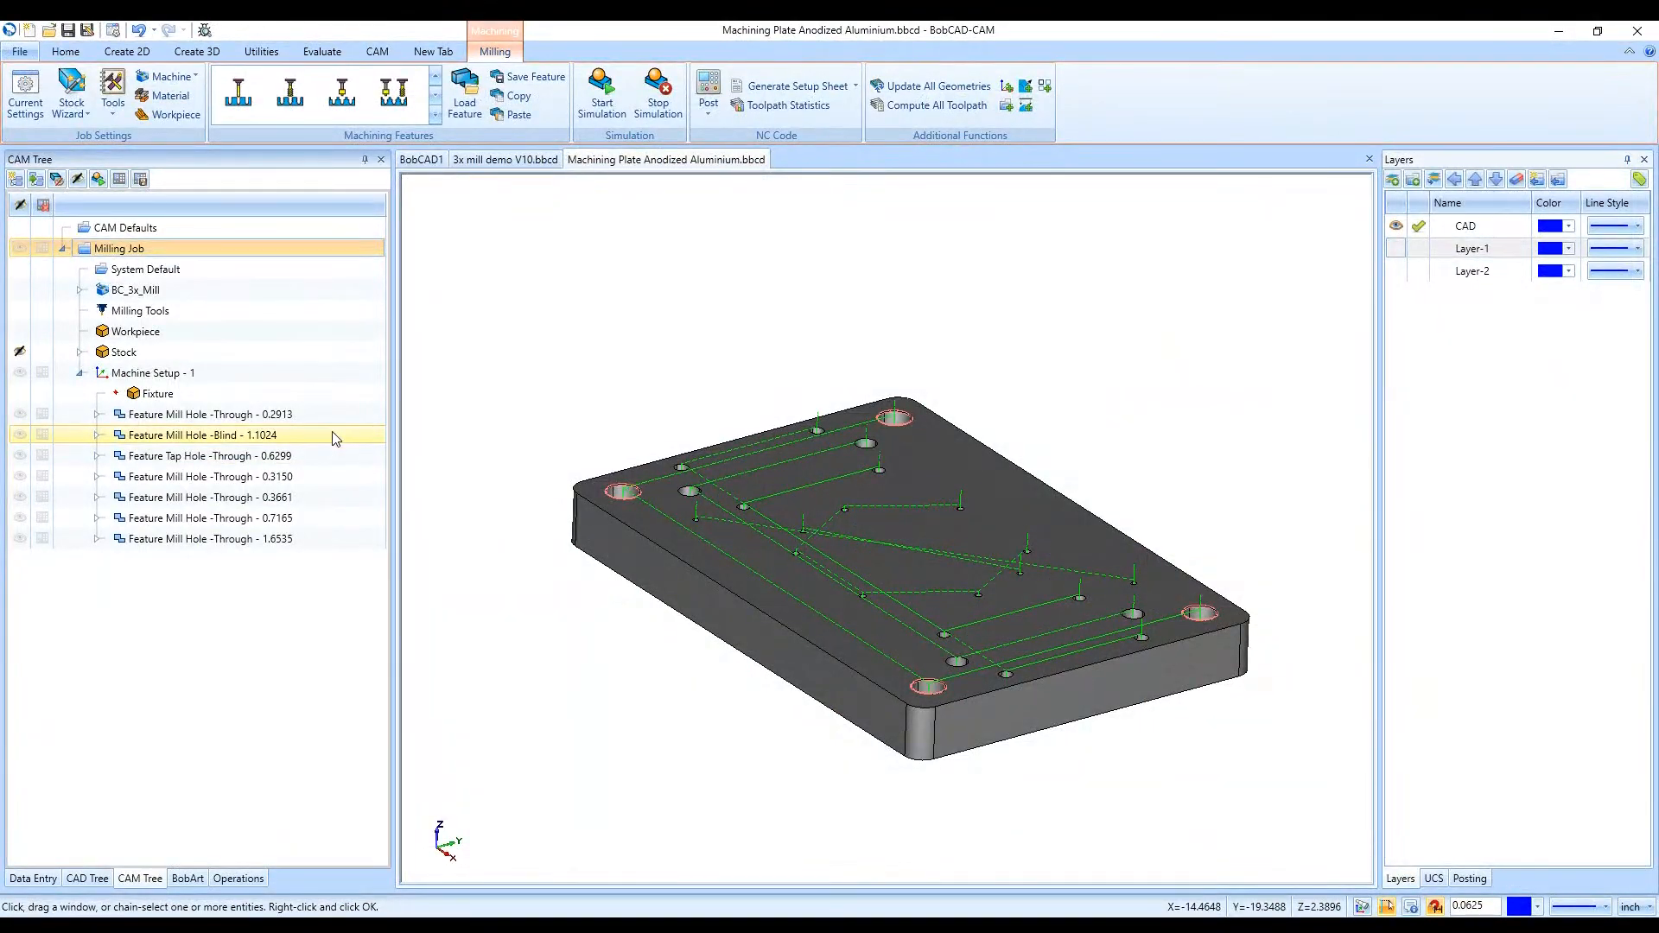
Open the blind 1.1024 hole feature for editing, review its Drill depth parameters, and return to the feature settings
left_click(335, 436)
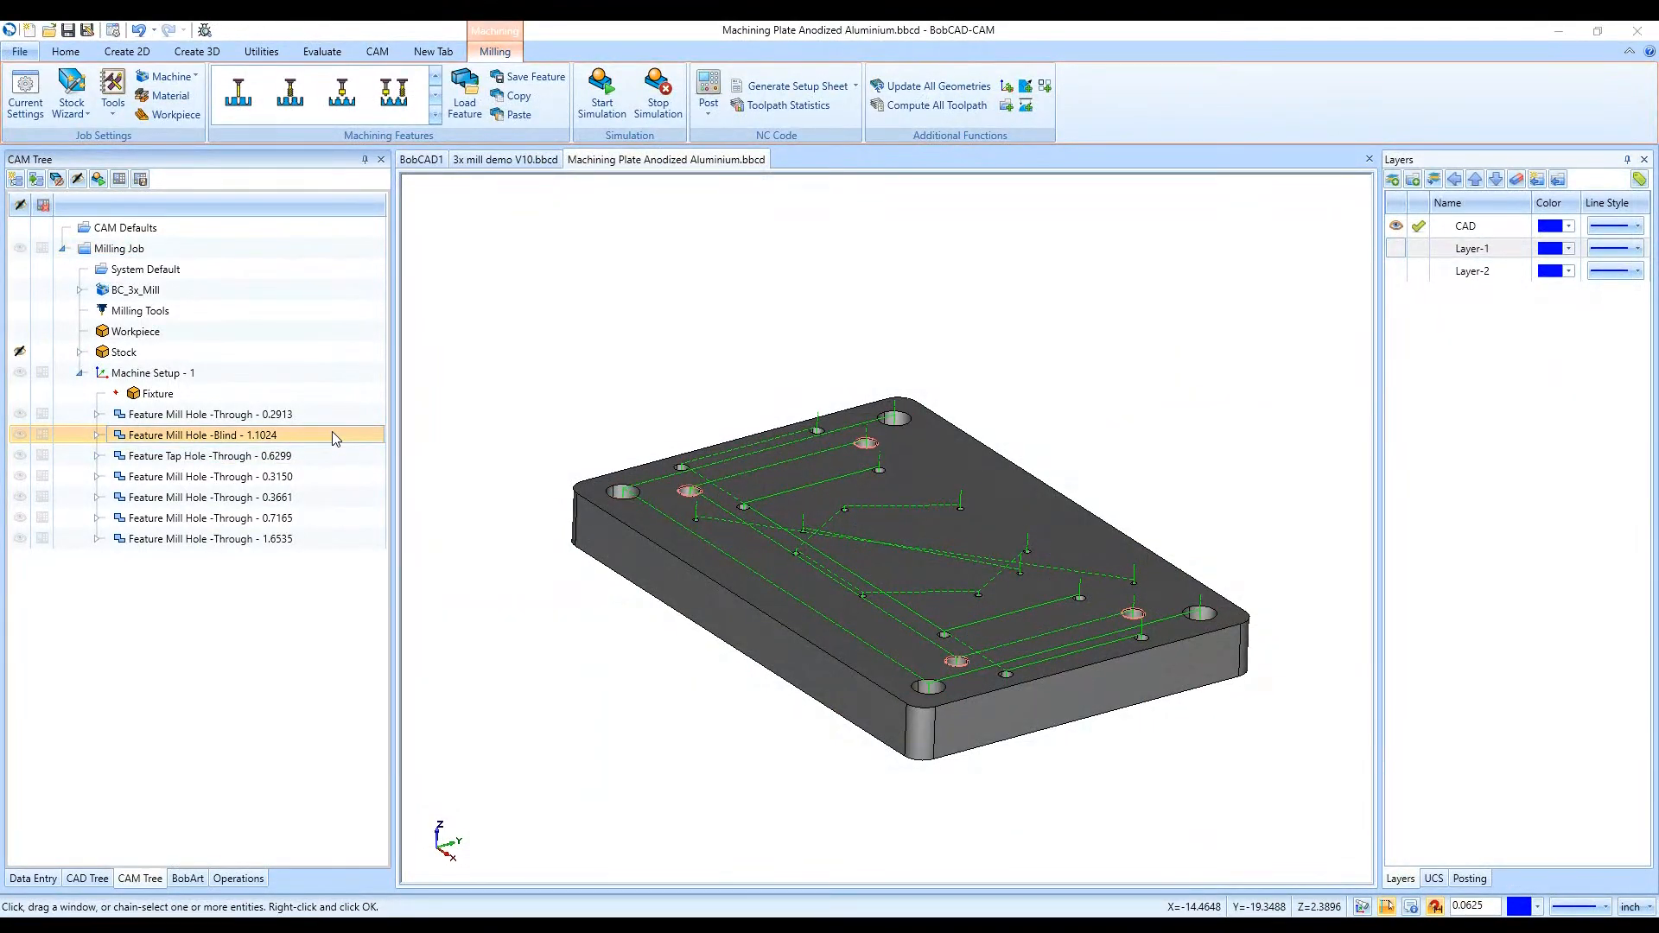
double_click(364, 433)
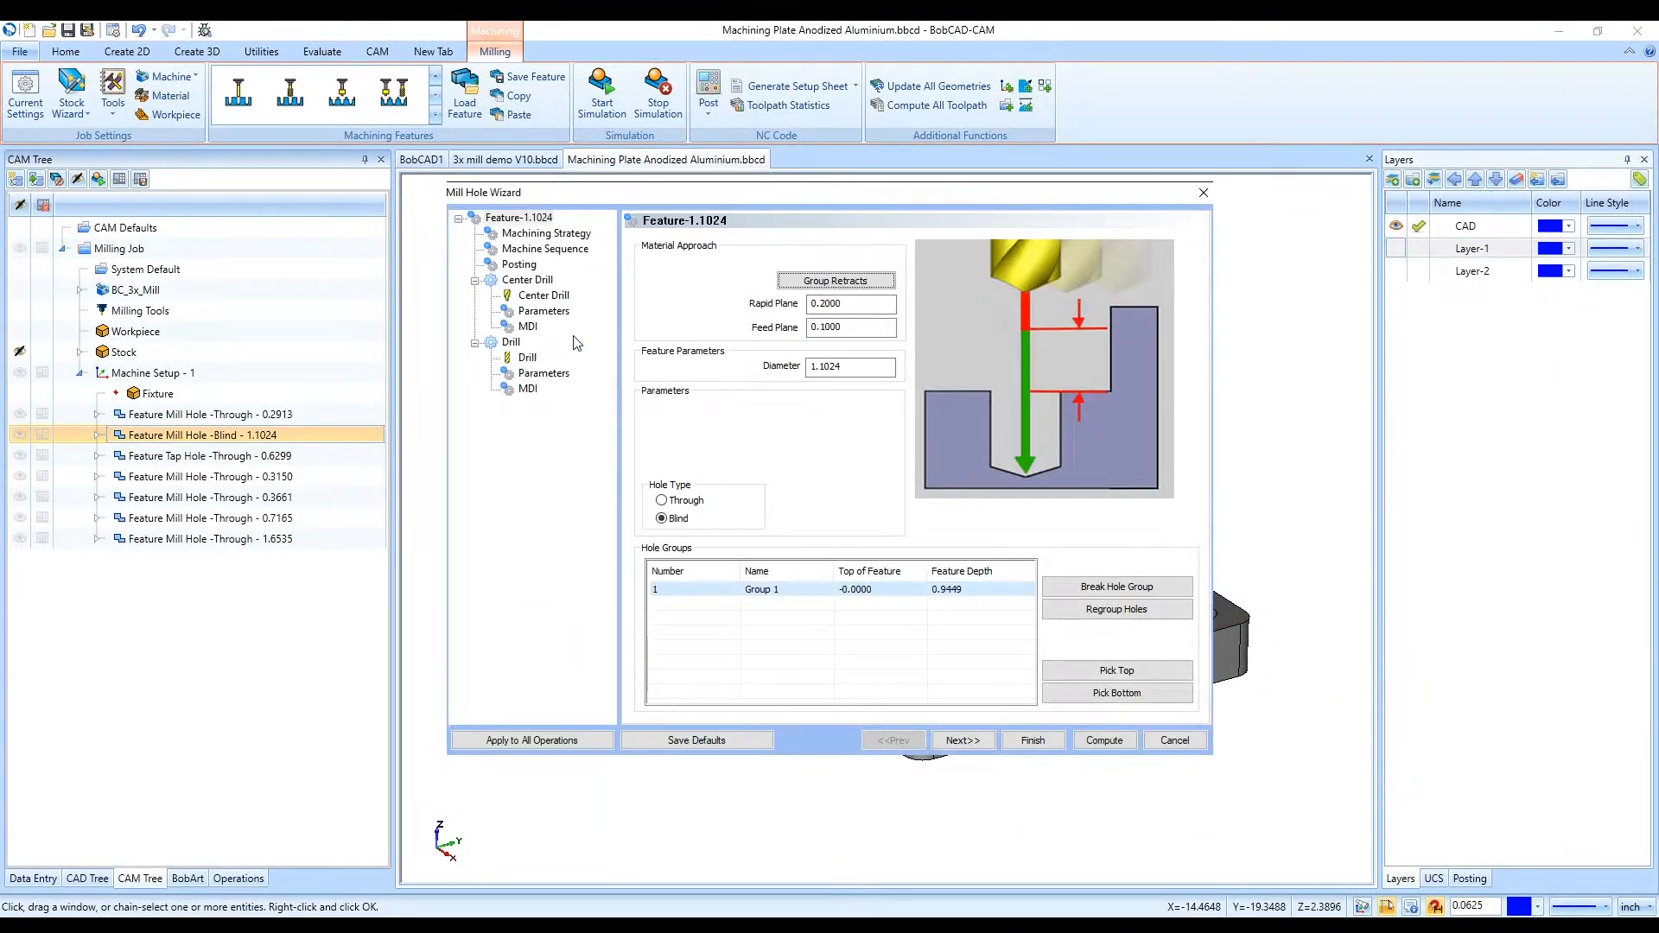
left_click(536, 374)
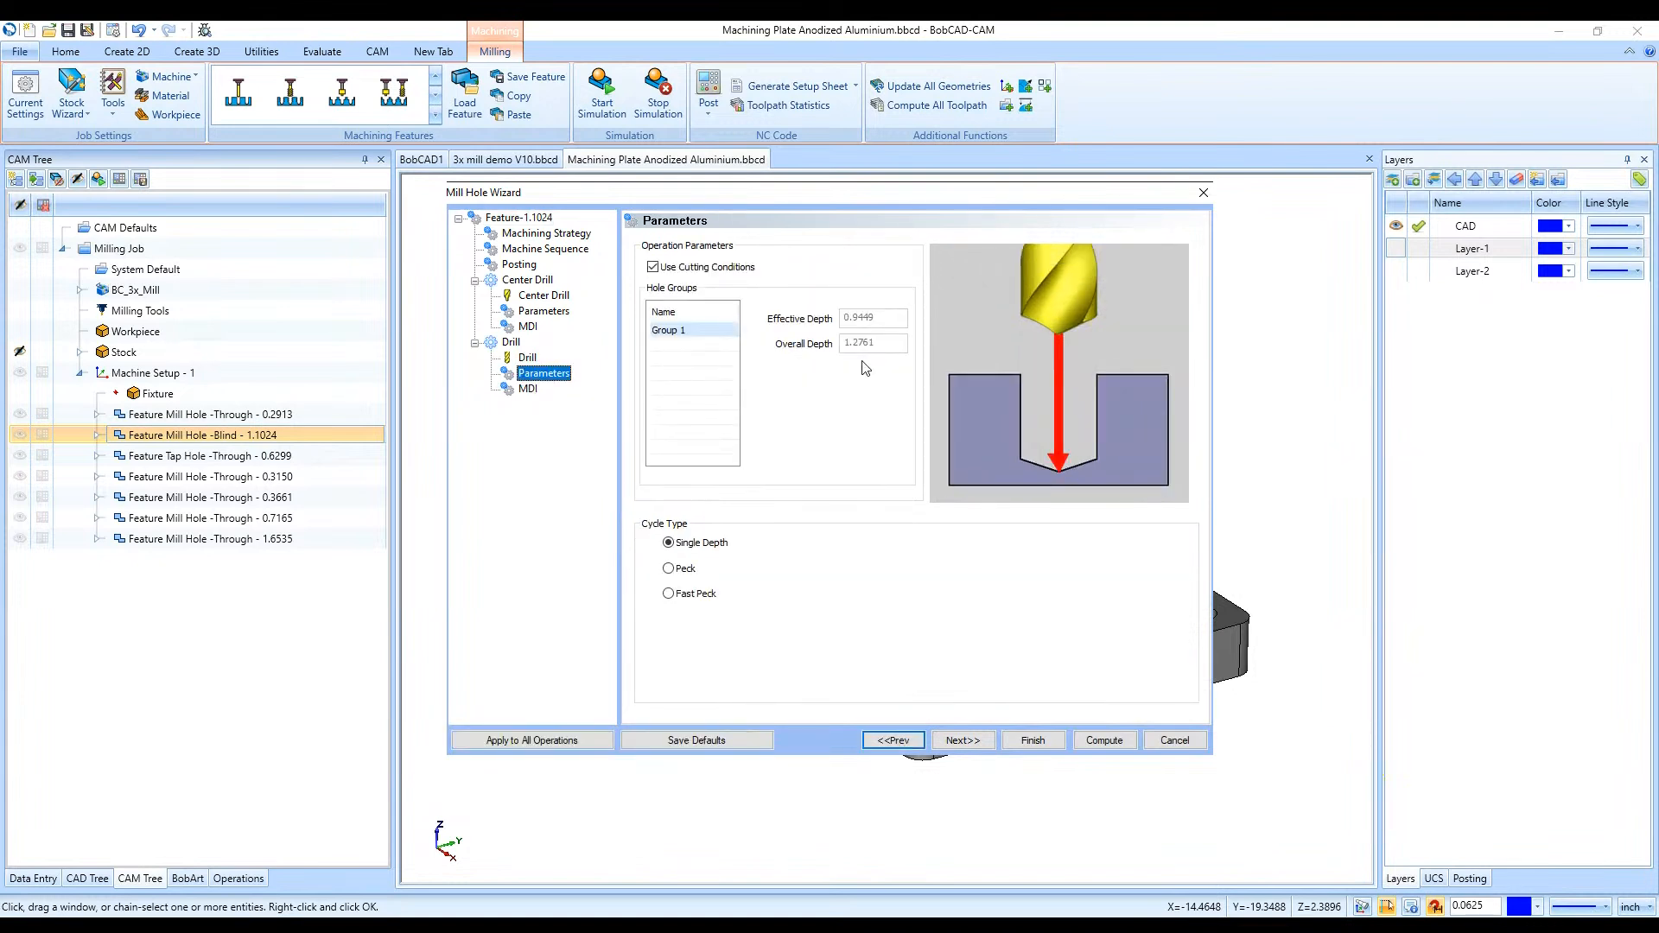
left_click(518, 219)
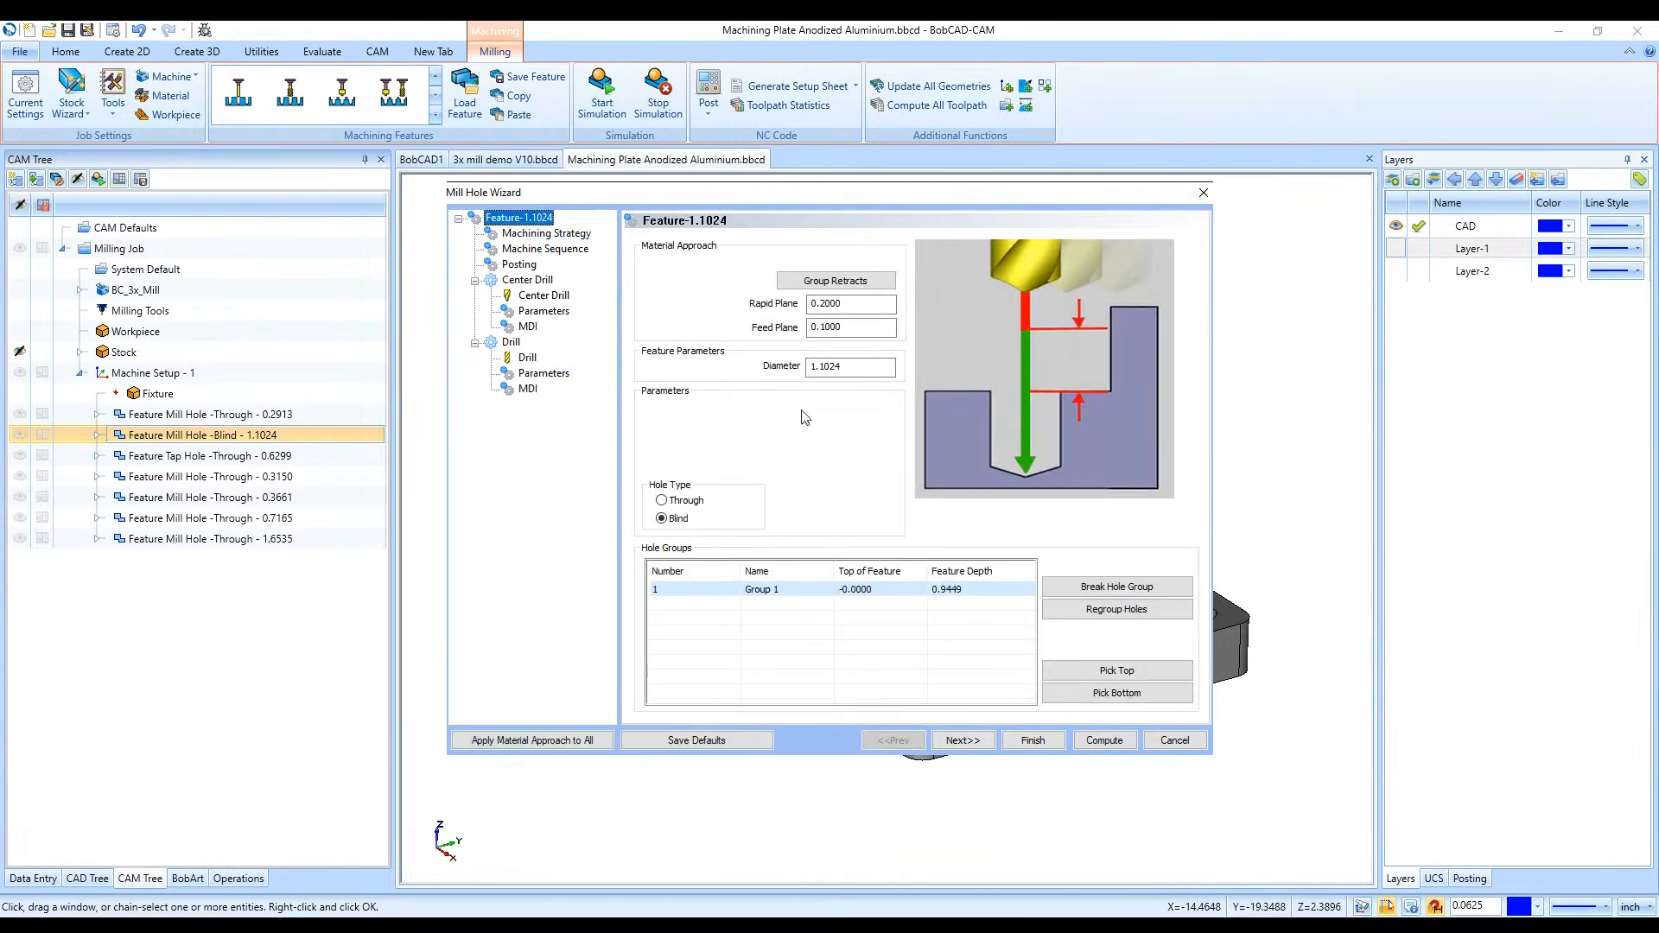
Pick a point on the plate's upper face as the top of the blind 1.1024 hole group
left_click(1072, 671)
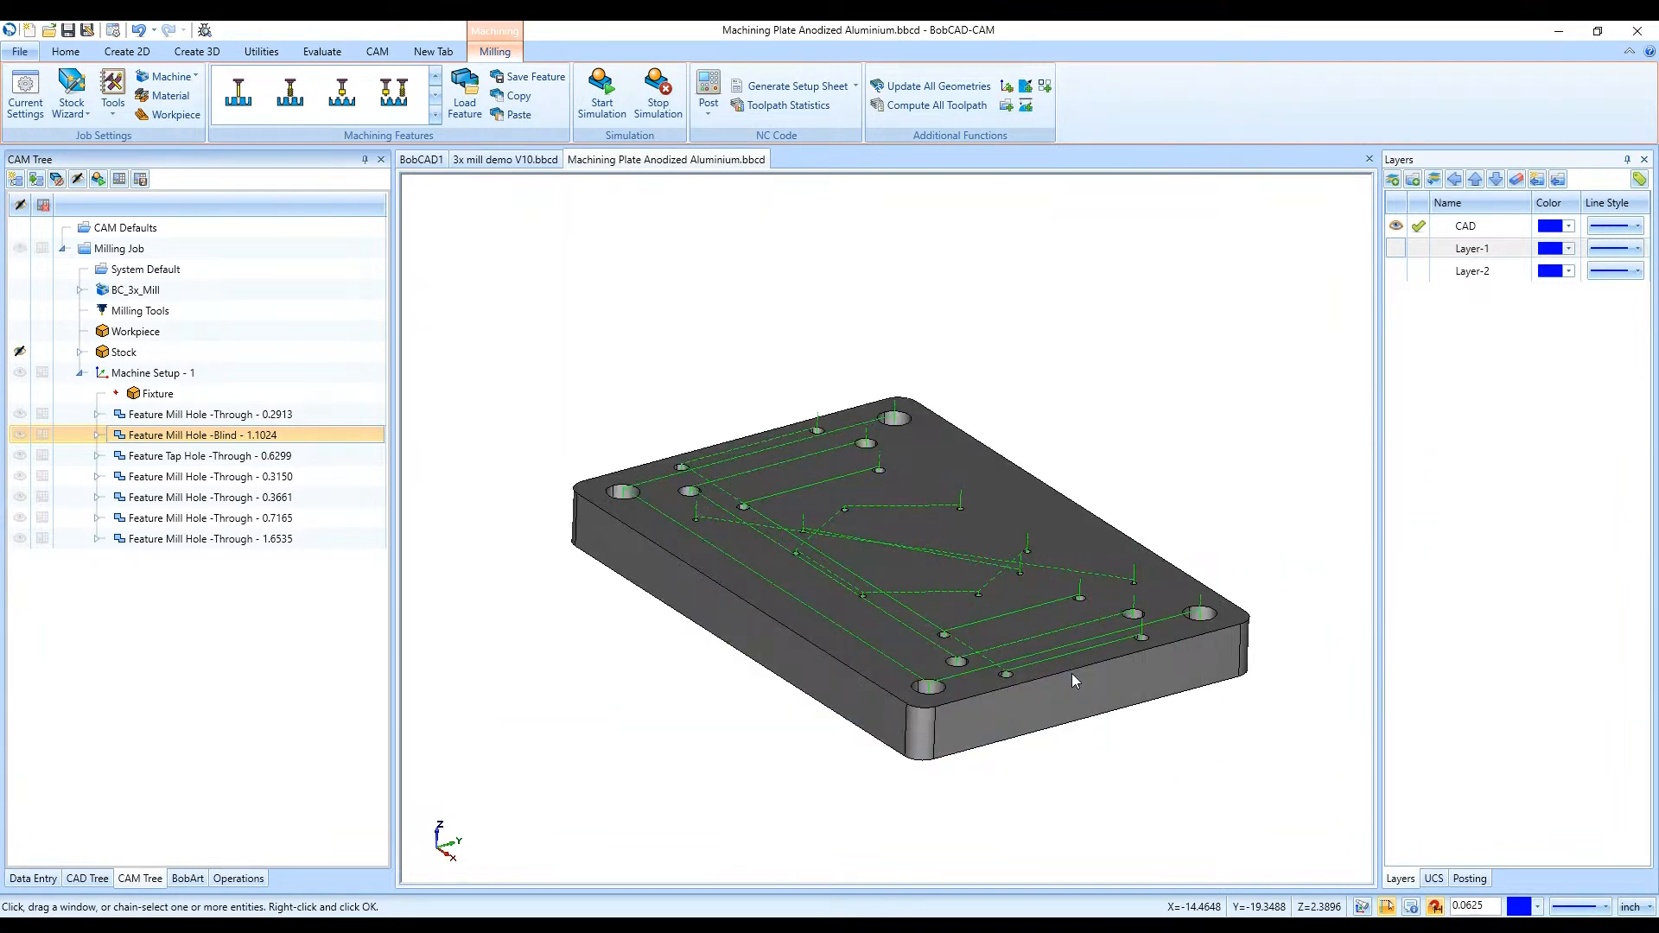
left_click(884, 469)
left_click(171, 253)
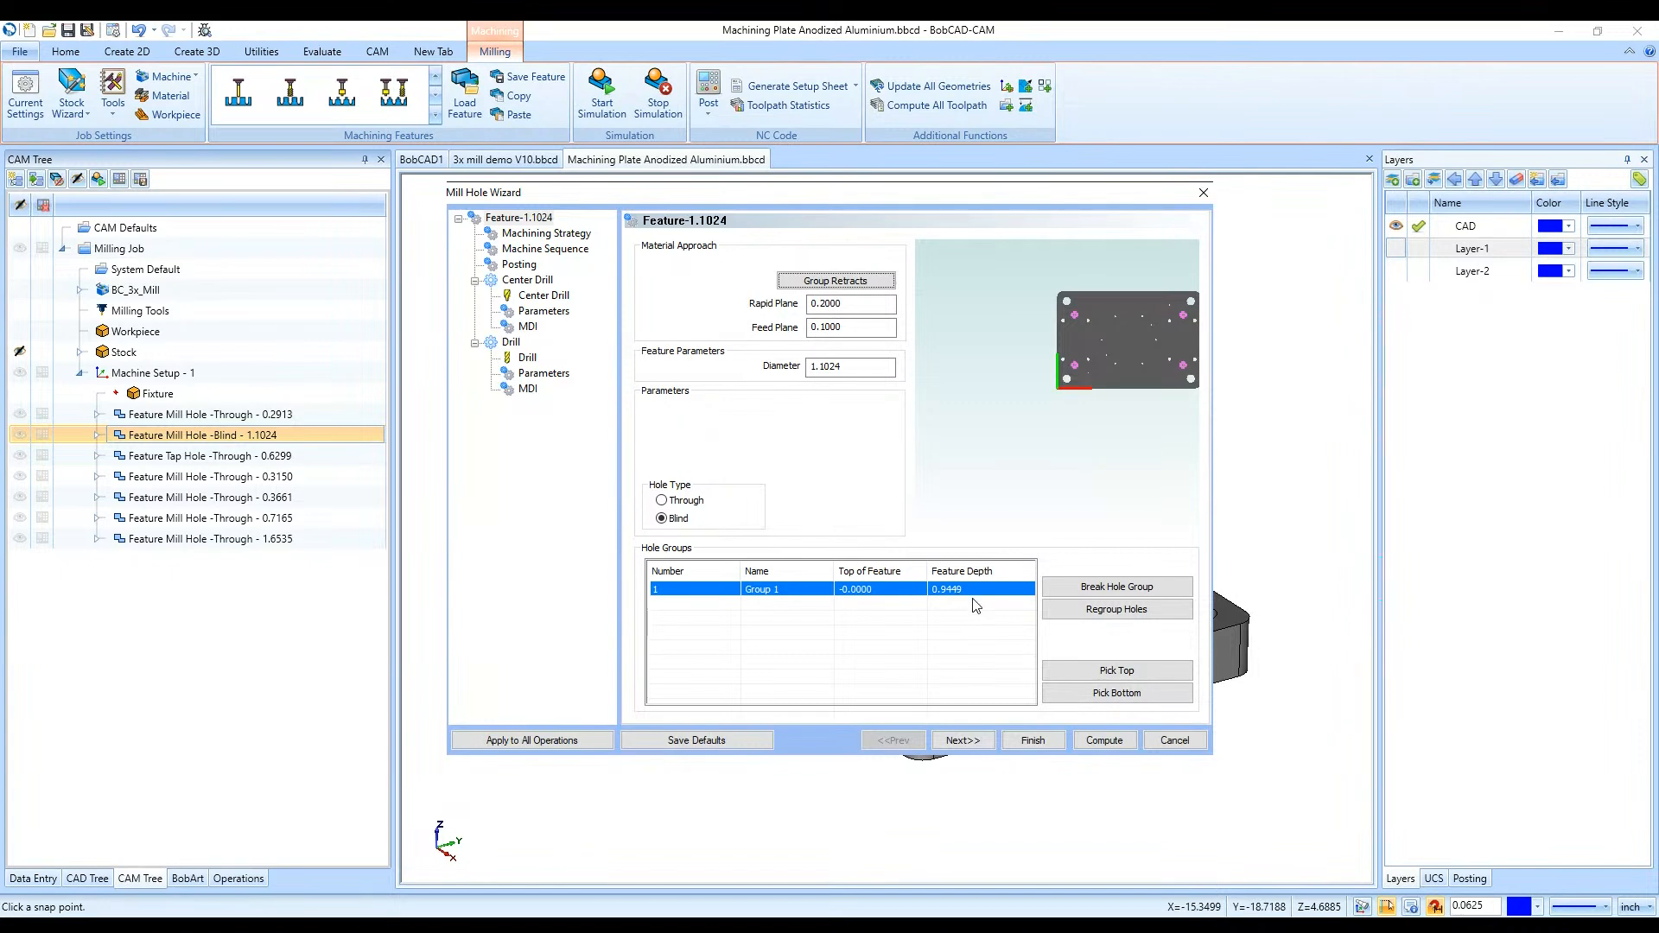
Pick the edge where the conical tip begins inside a blind hole as the bottom of the 1.1024 hole group
left_click(1101, 694)
middle_click_drag(1125, 575, 1096, 629)
scroll(1078, 749, "up", 8)
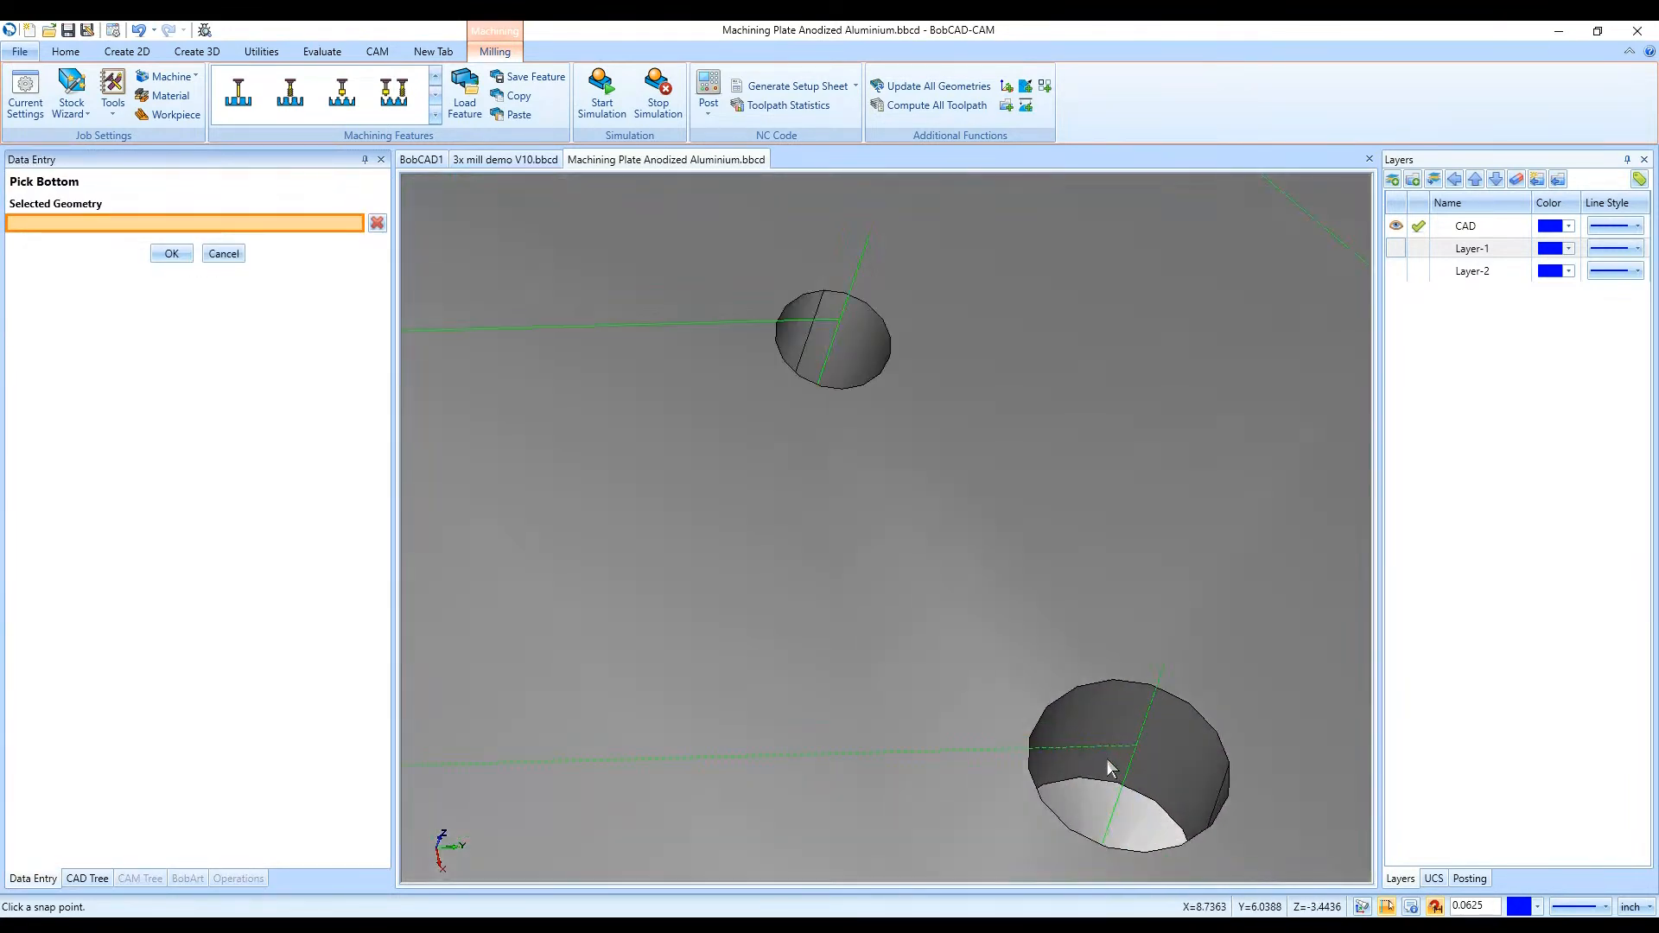
scroll(1106, 751, "up", 3)
left_click(1110, 768)
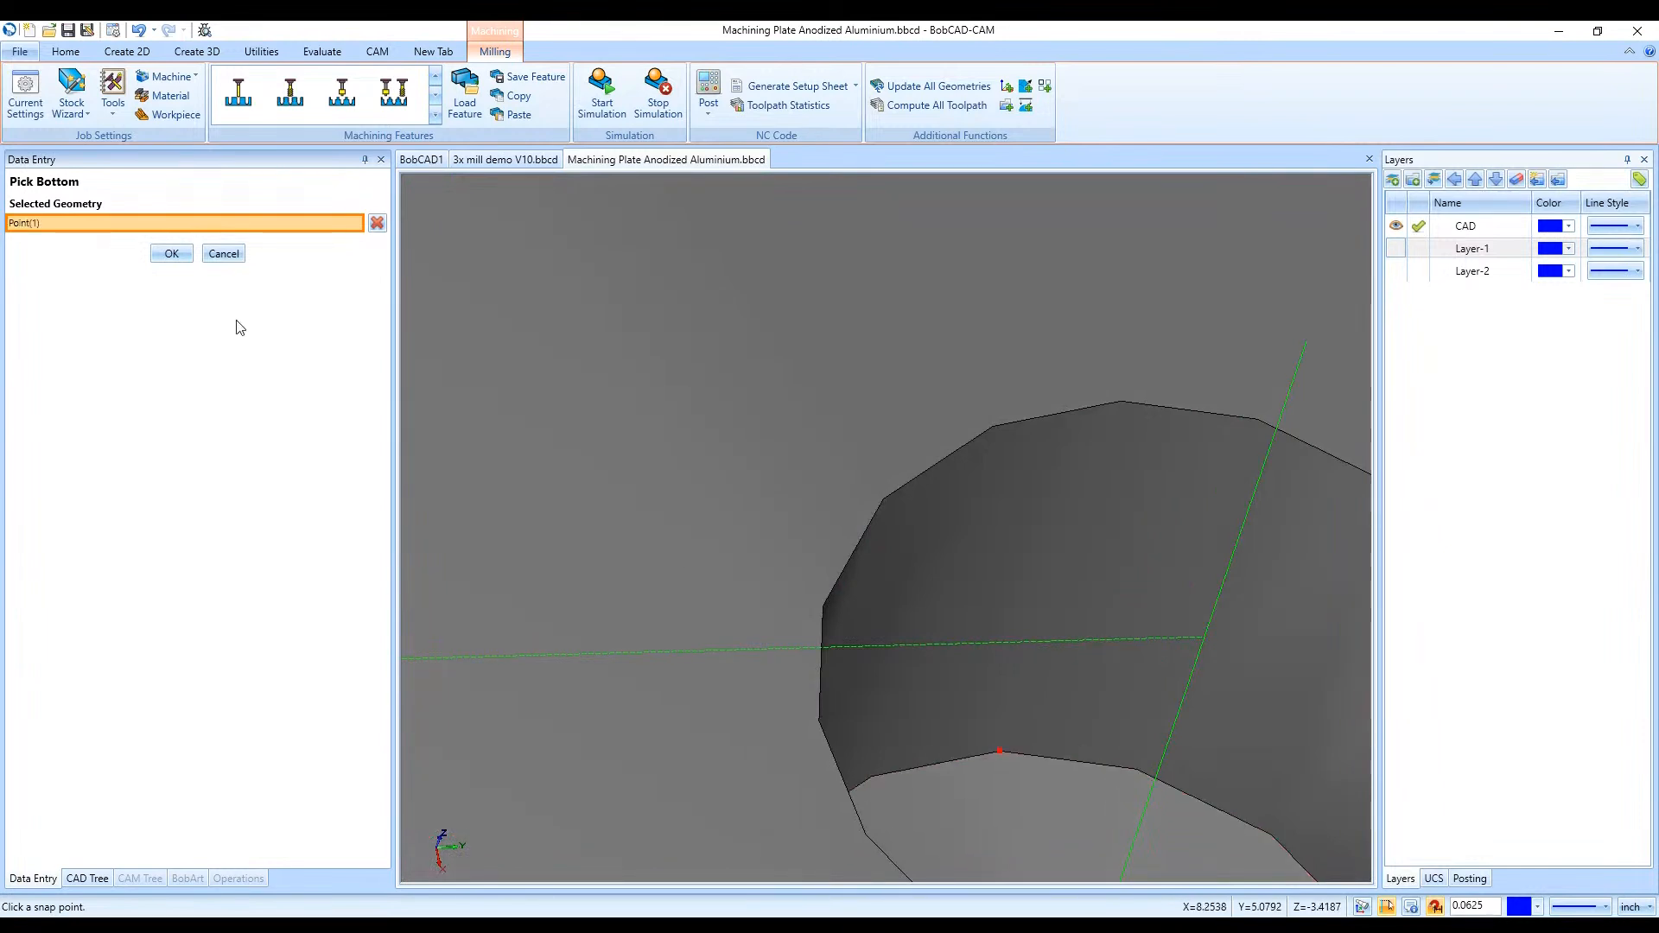
left_click(168, 254)
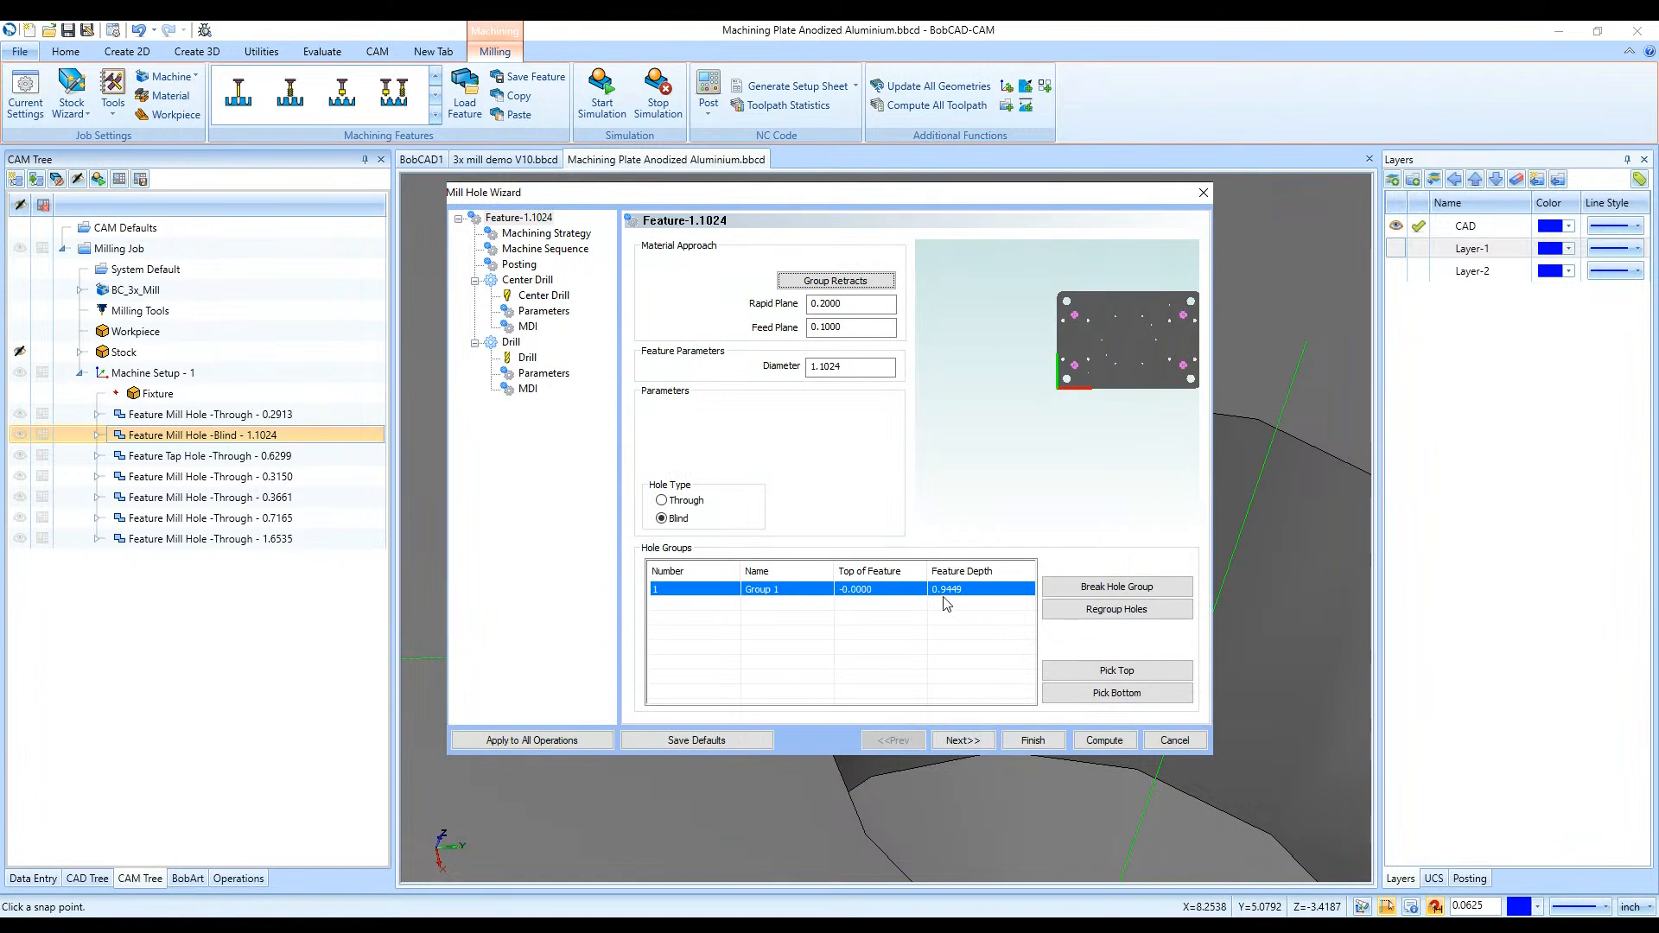
Review the Drill operation's effective and overall depth parameters and compute the blind 1.1024 hole feature
left_click(561, 376)
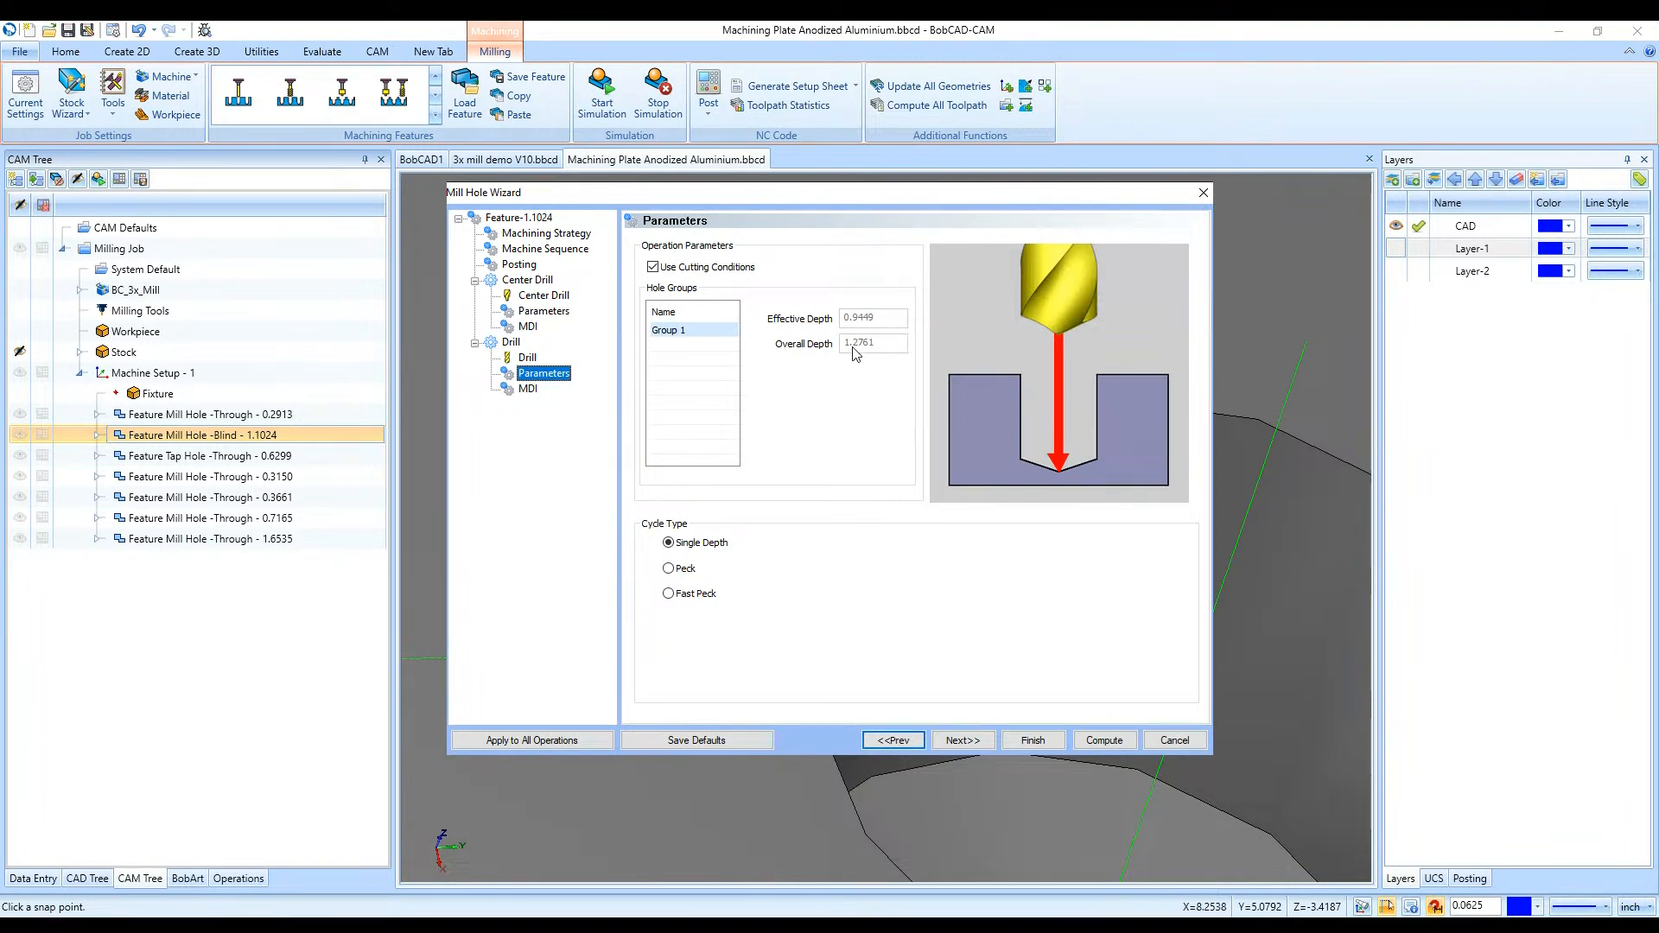
left_click(1103, 740)
Examine the conical bottom of a blind 1.1024 hole and its drill toolpath up close
scroll(987, 579, "down", 5)
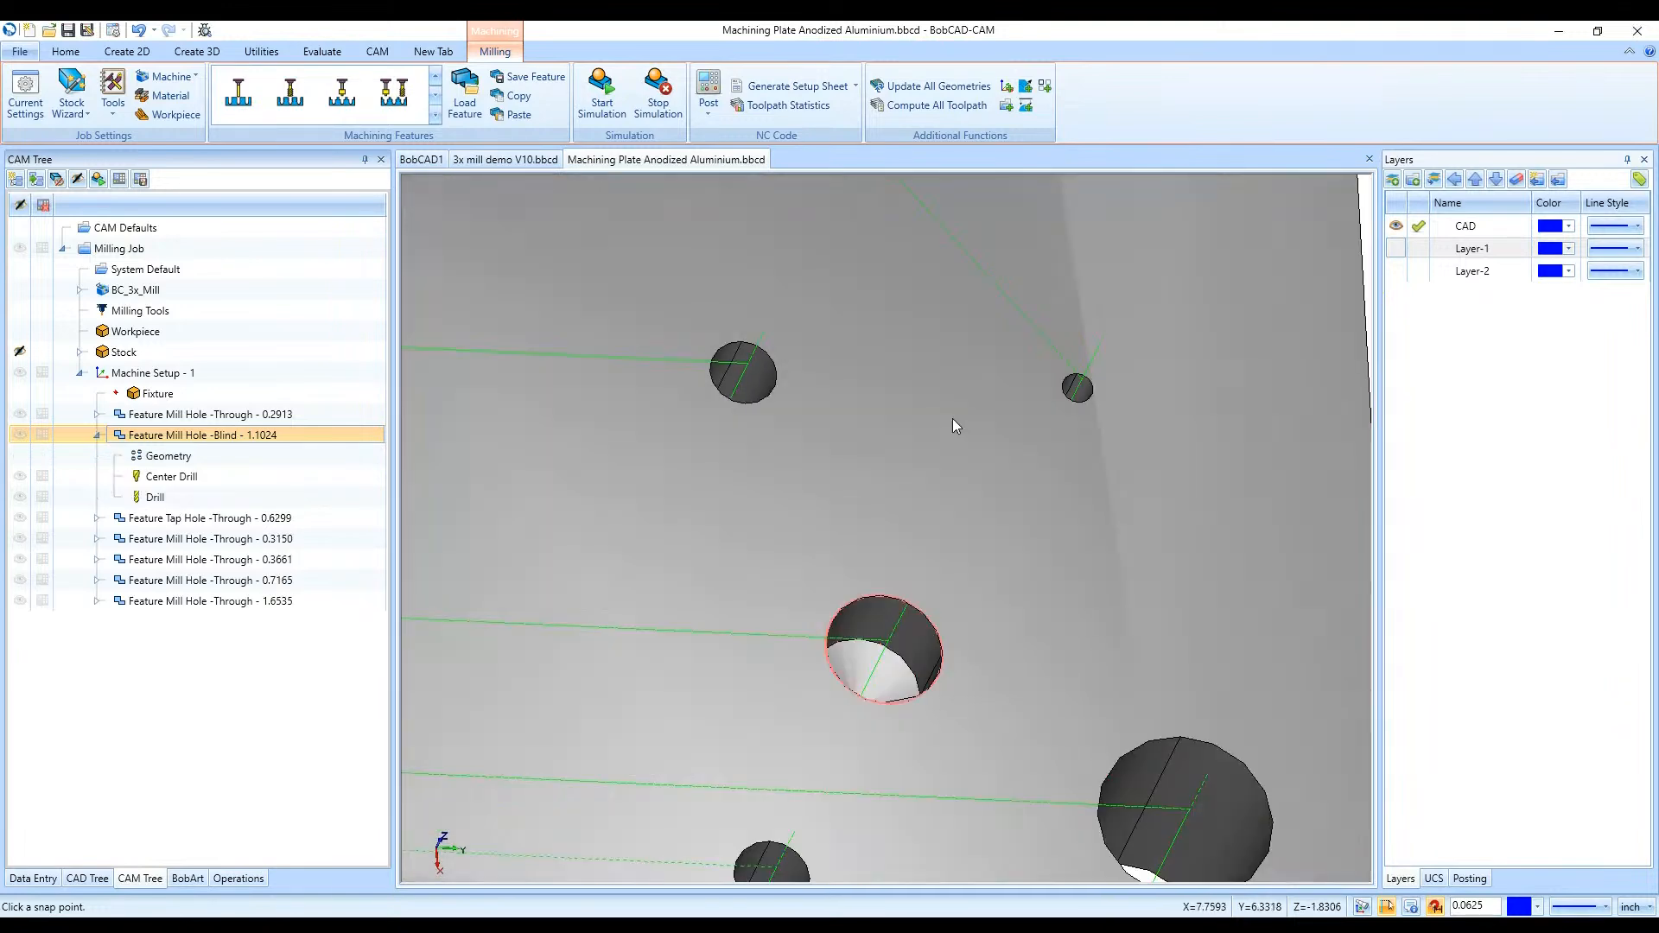
scroll(945, 637, "up", 5)
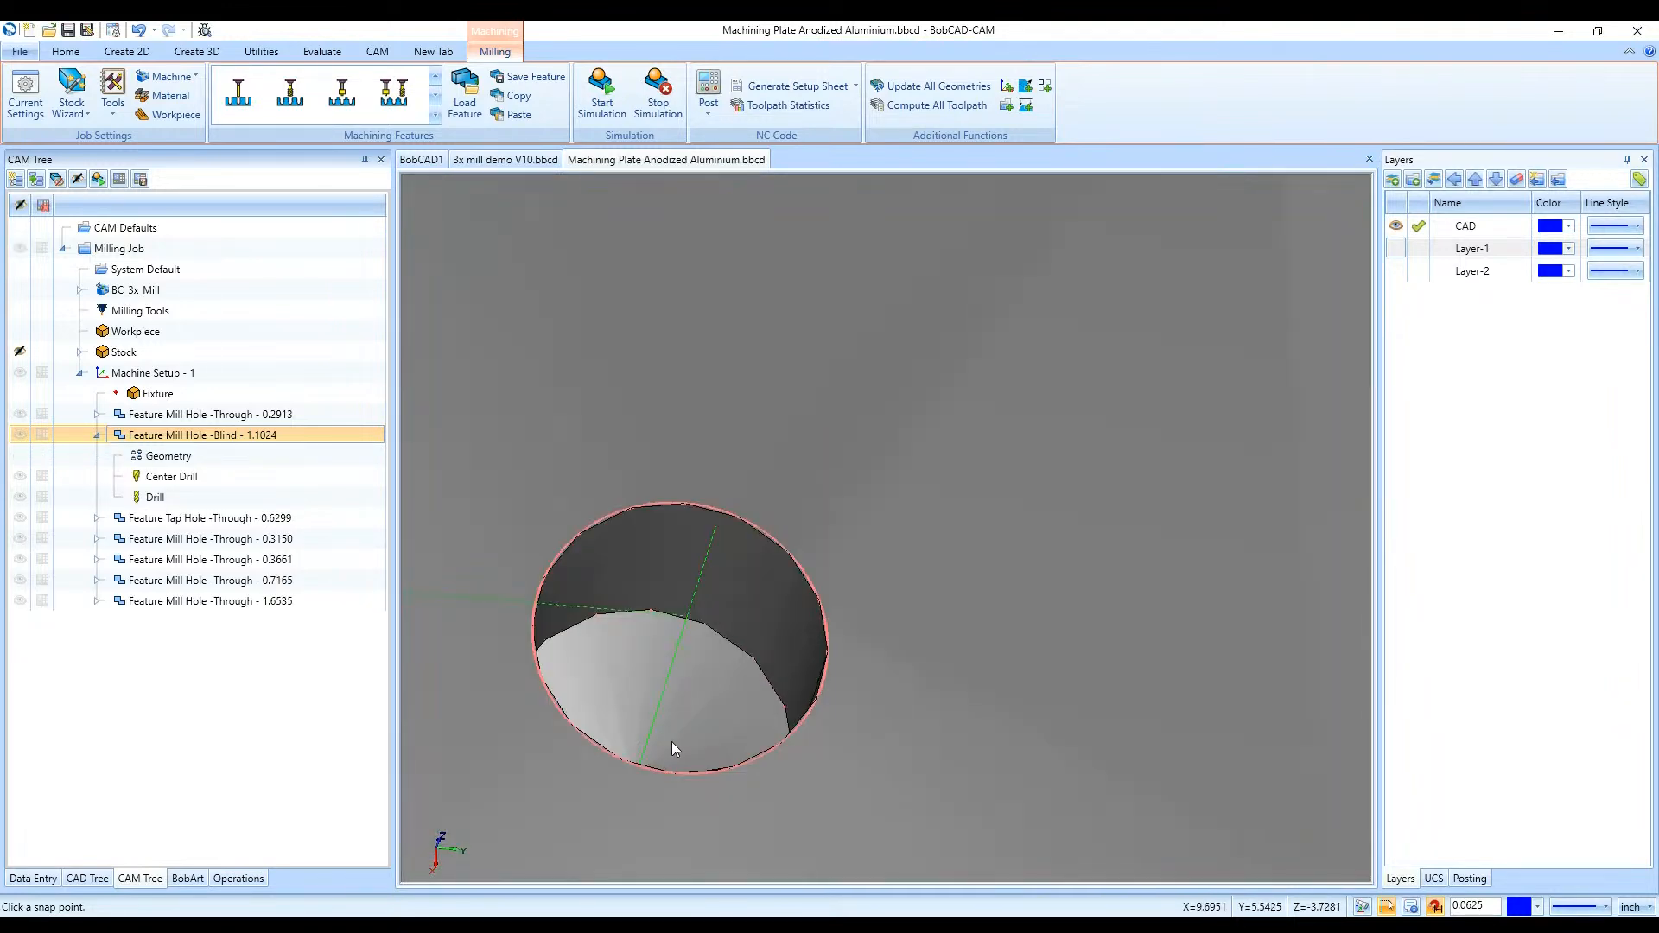
middle_click_drag(671, 743, 666, 754)
scroll(640, 613, "down", 4)
middle_click_drag(608, 654, 600, 666)
scroll(560, 738, "up", 7)
scroll(619, 693, "down", 5)
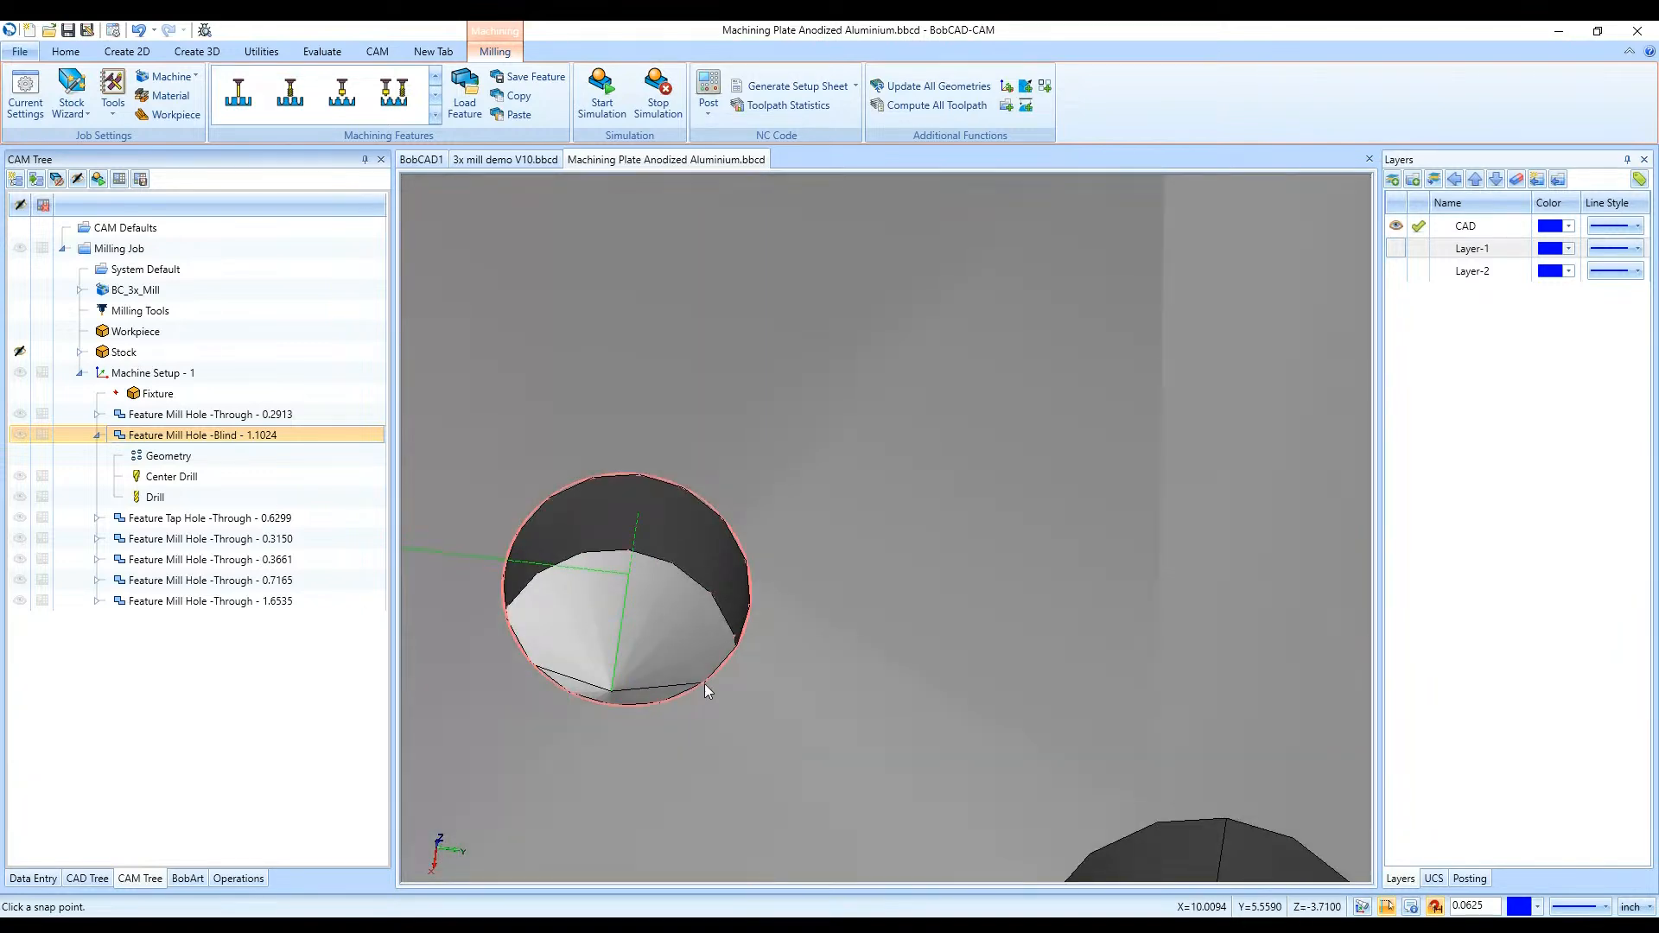
scroll(702, 685, "down", 8)
middle_click_drag(855, 604, 856, 563)
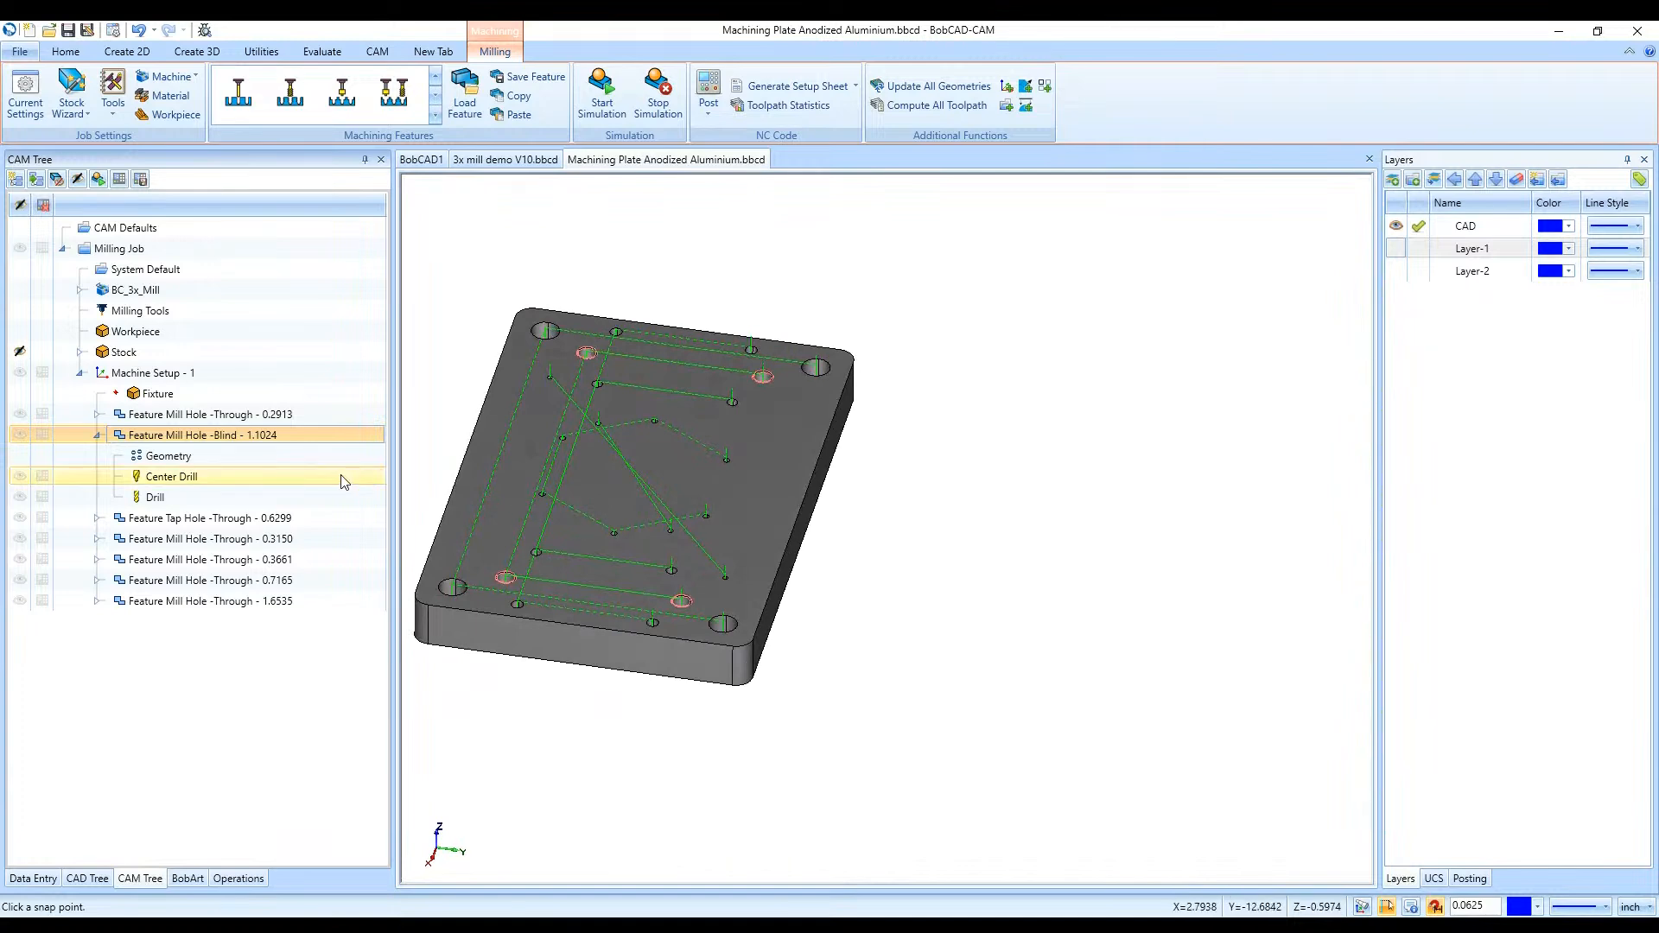
Backplot the Drill operation of the blind 1.1024 hole feature, stepping the tool to the bottom of the first hole and back
left_click(205, 497)
right_click(205, 490)
left_click(303, 602)
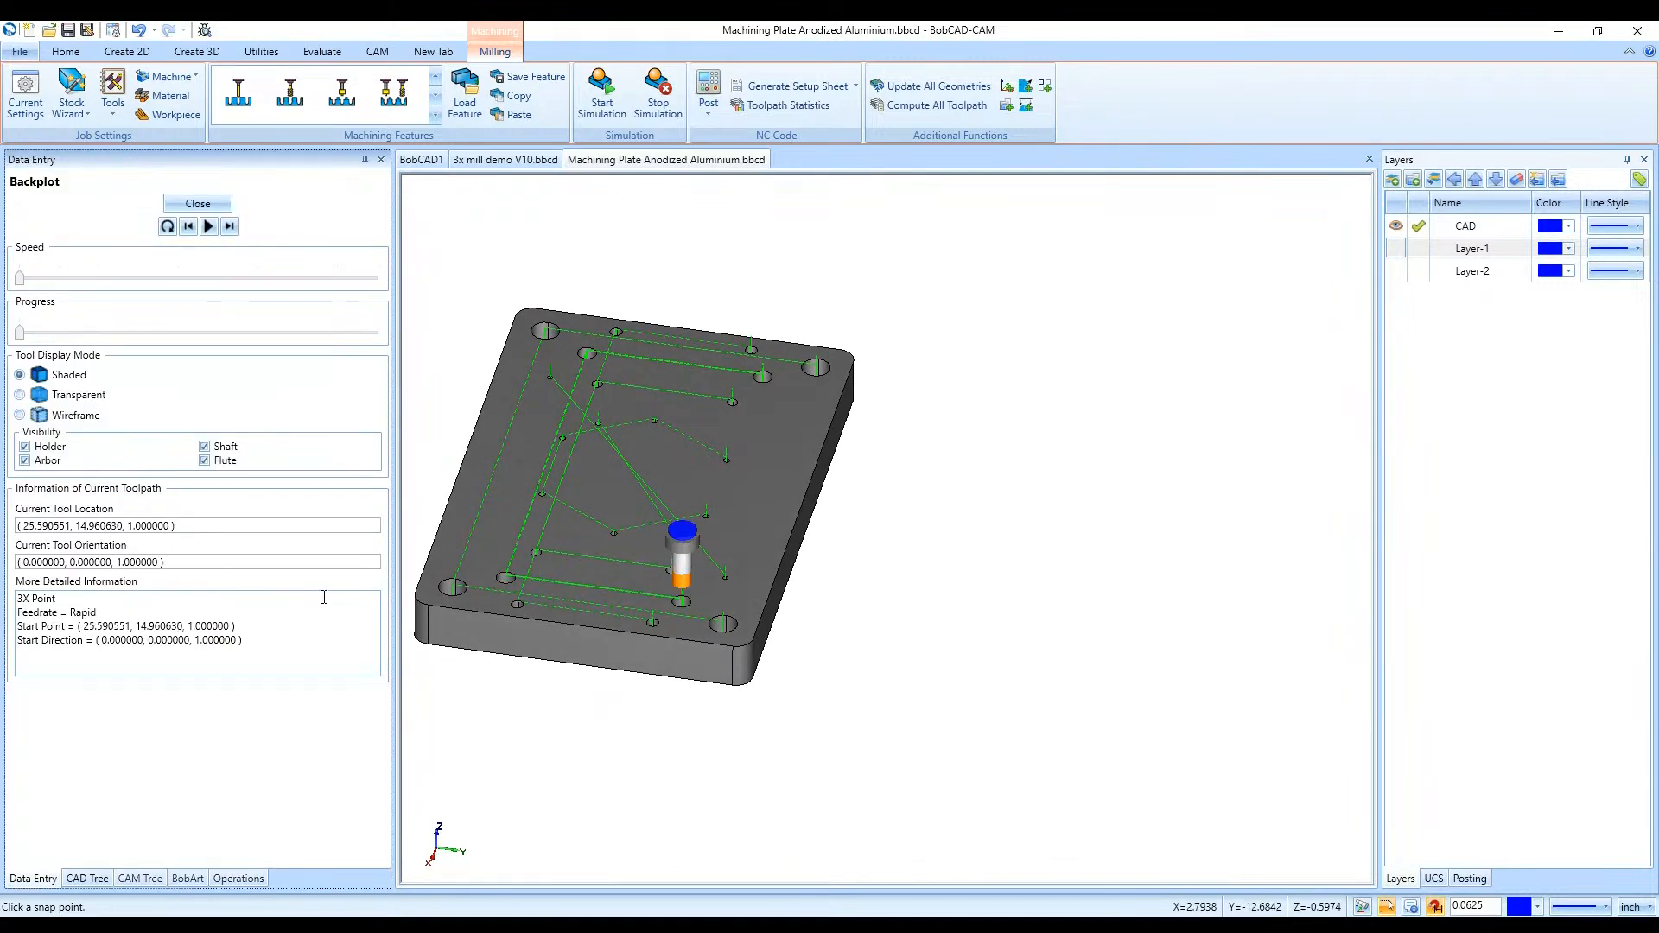
middle_click_drag(600, 626, 515, 517)
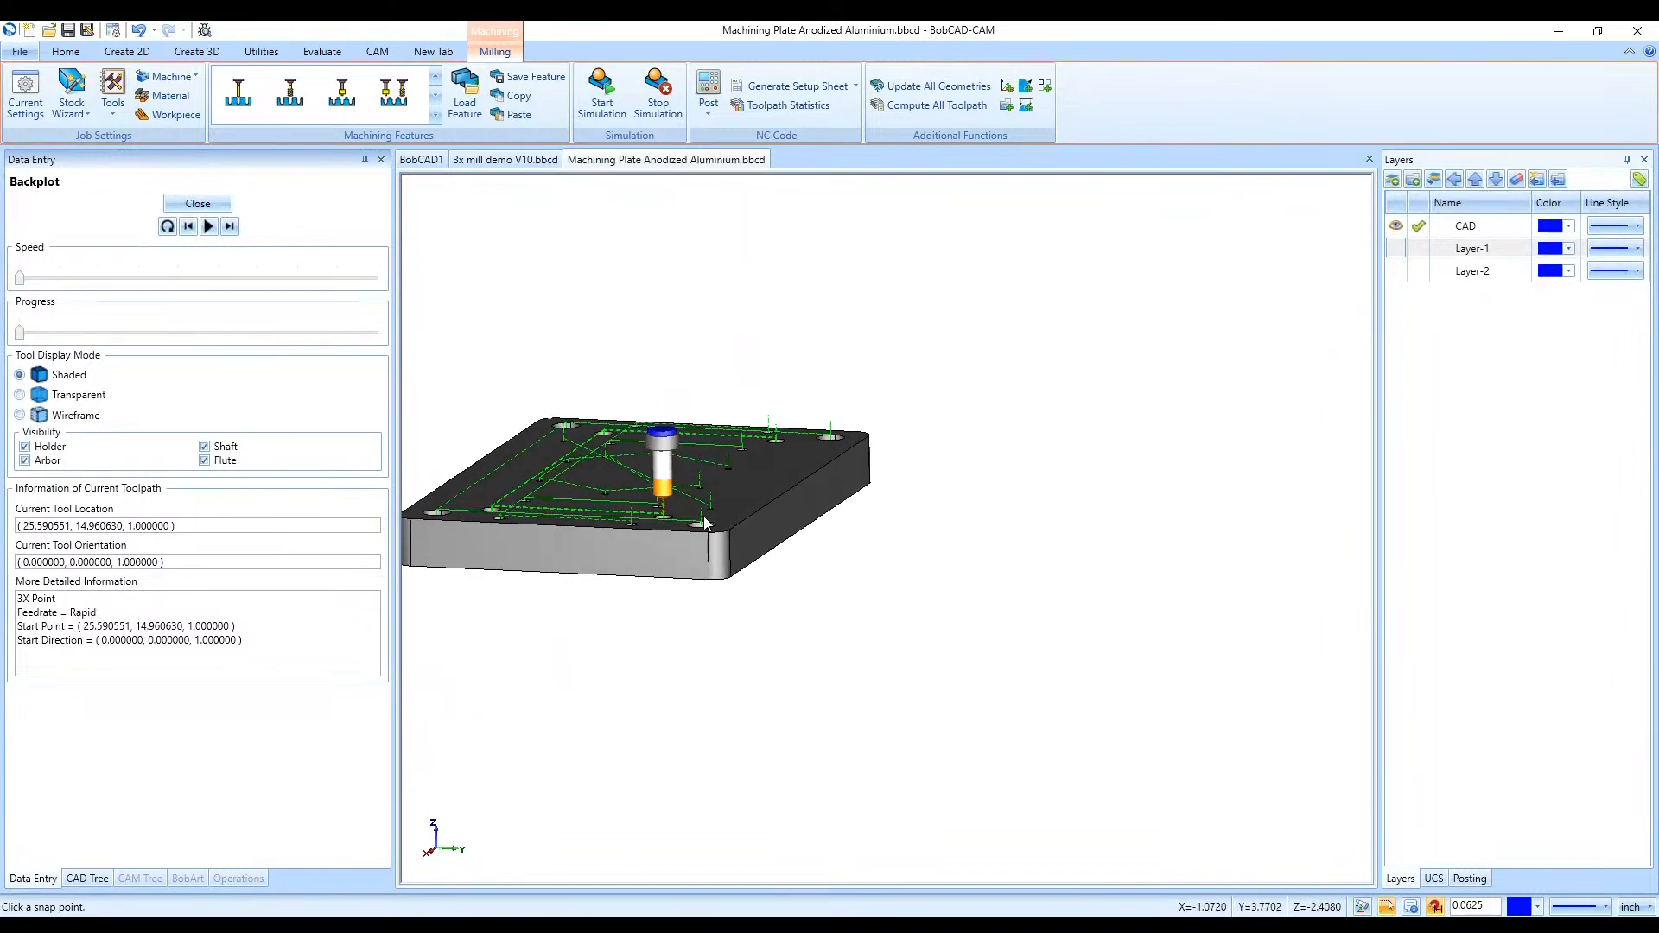
scroll(679, 498, "up", 10)
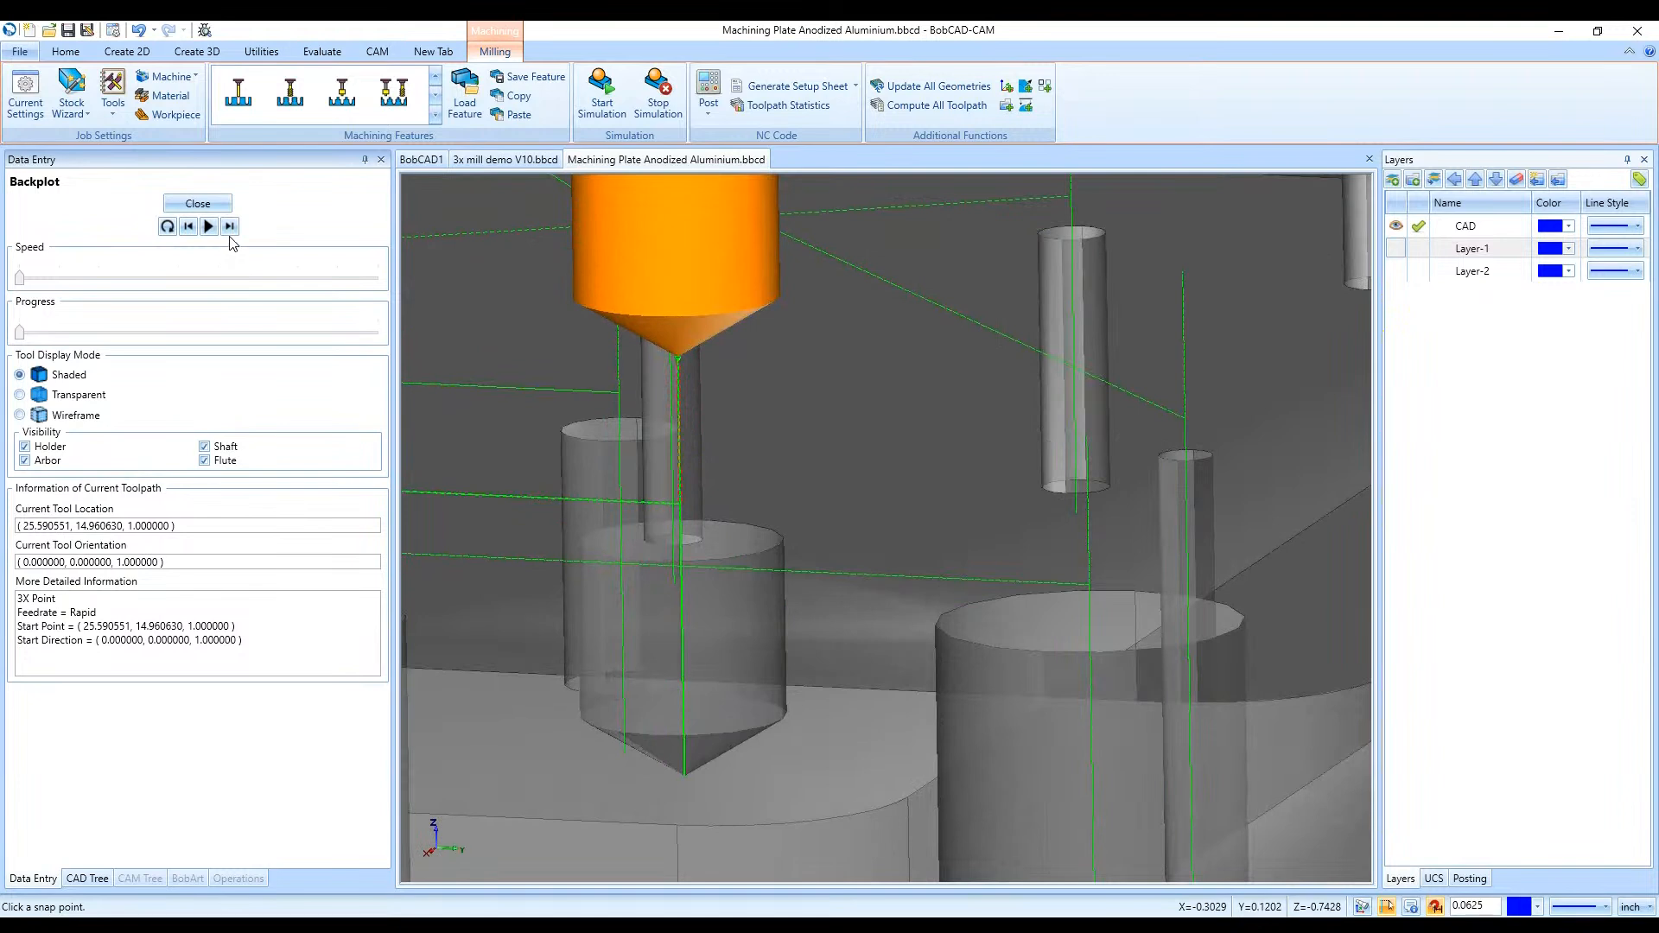
left_click(230, 227)
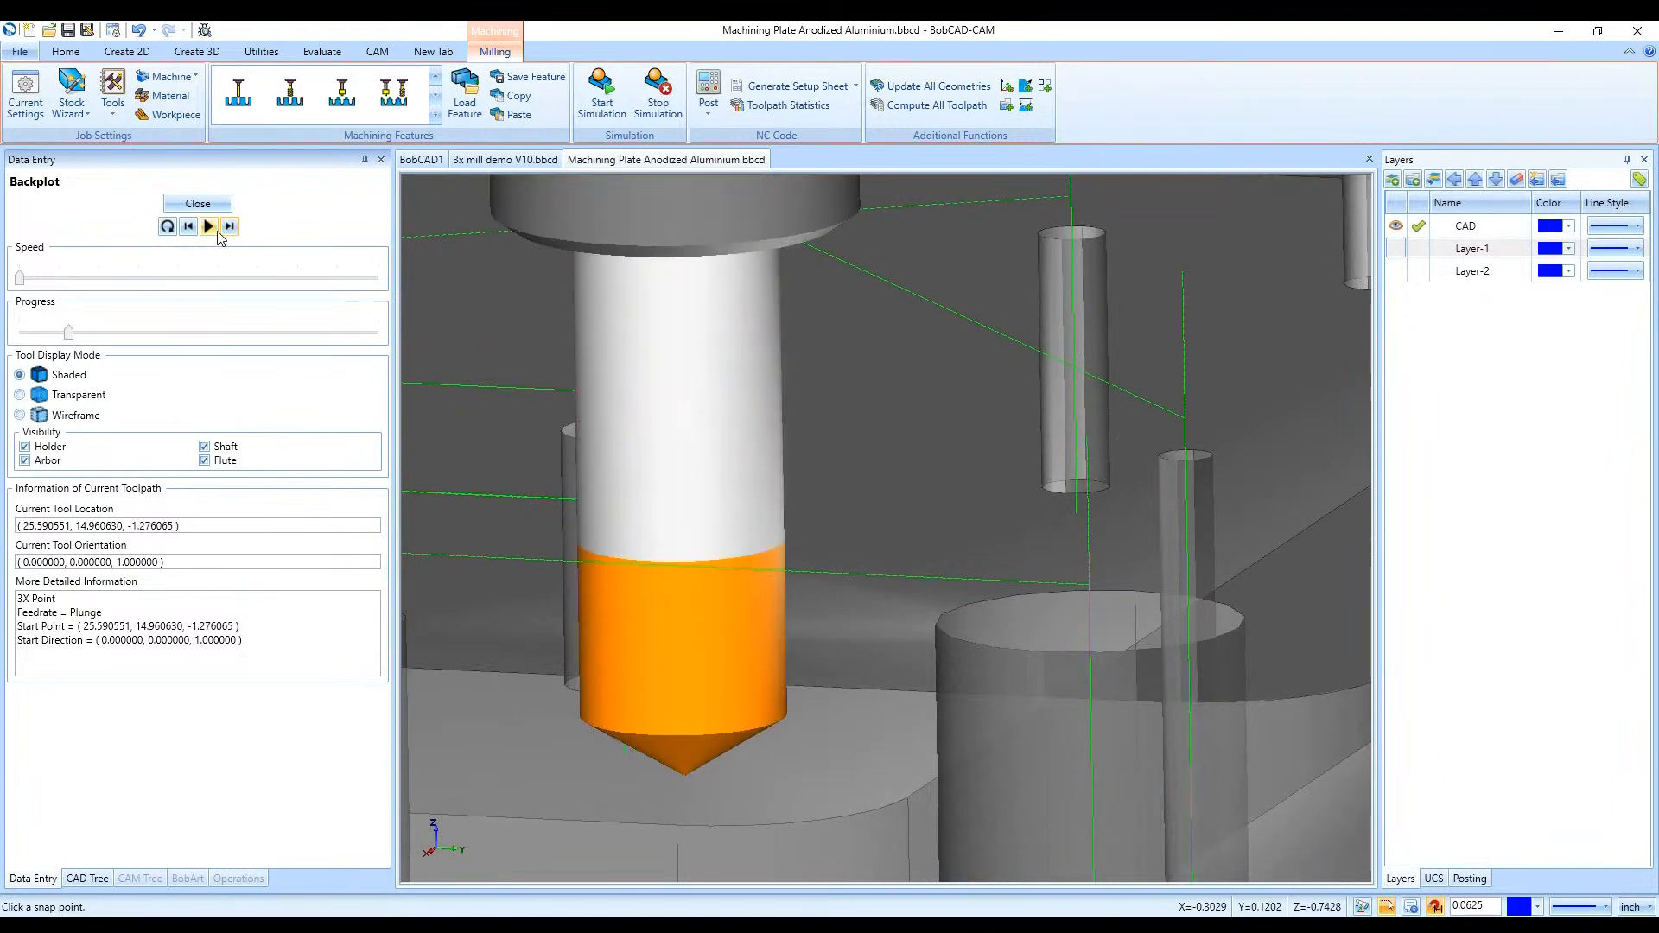
left_click(188, 226)
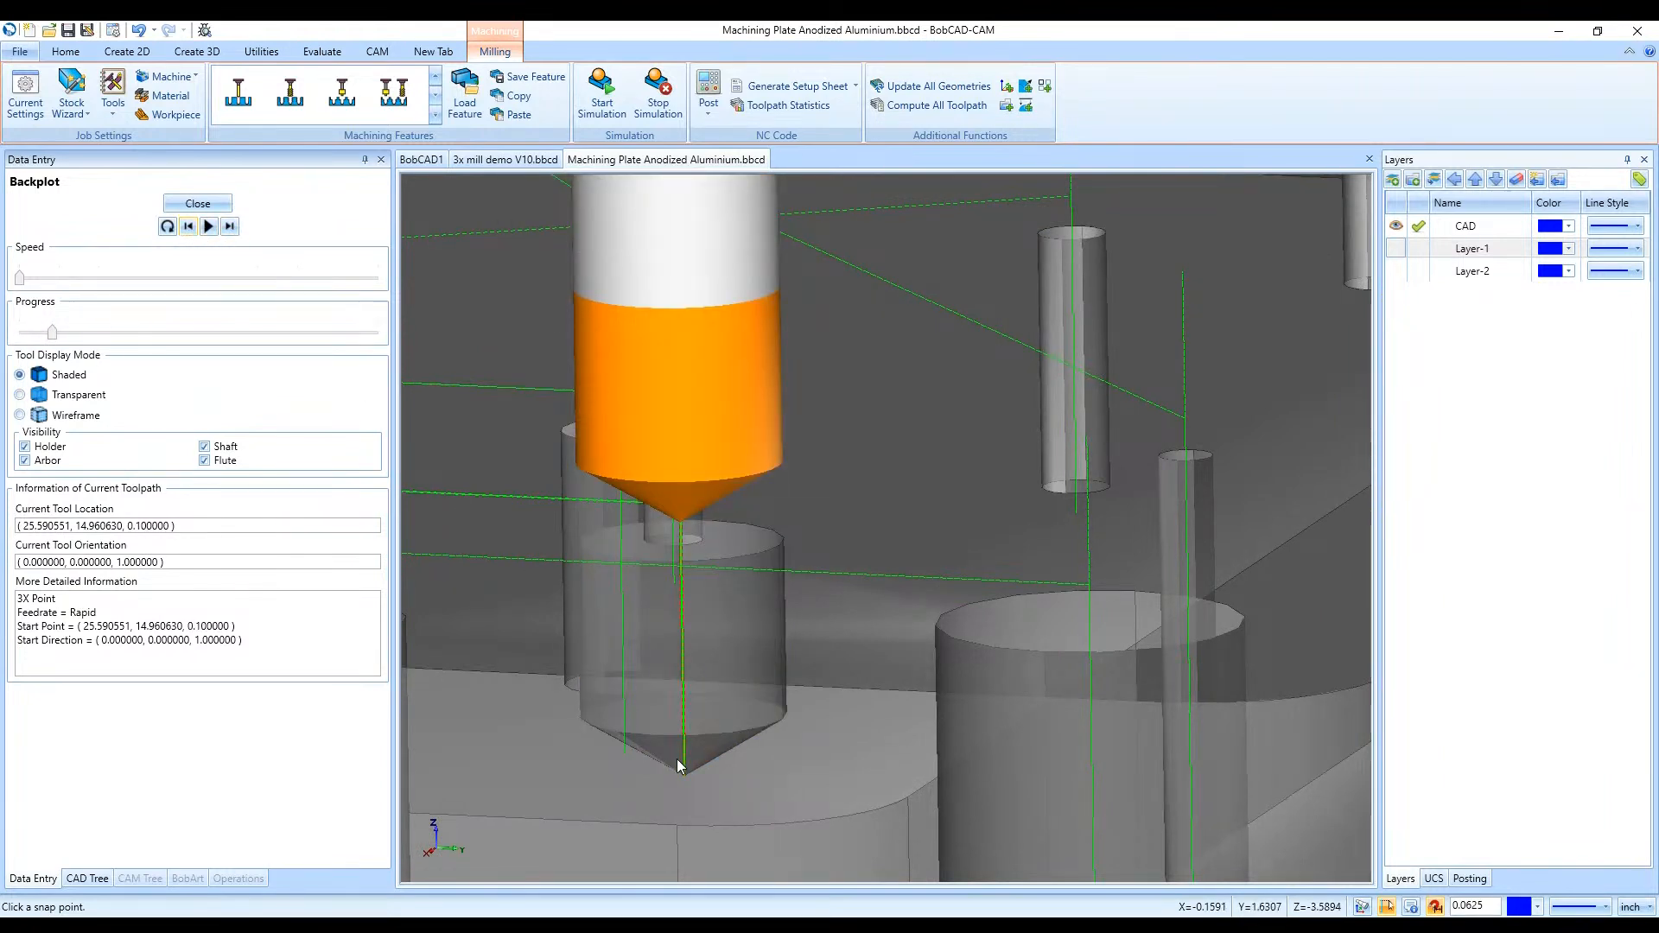
Compare the toolpath's end with the hole's conical tip, advance the backplot to the retract move and close it
scroll(686, 774, "up", 5)
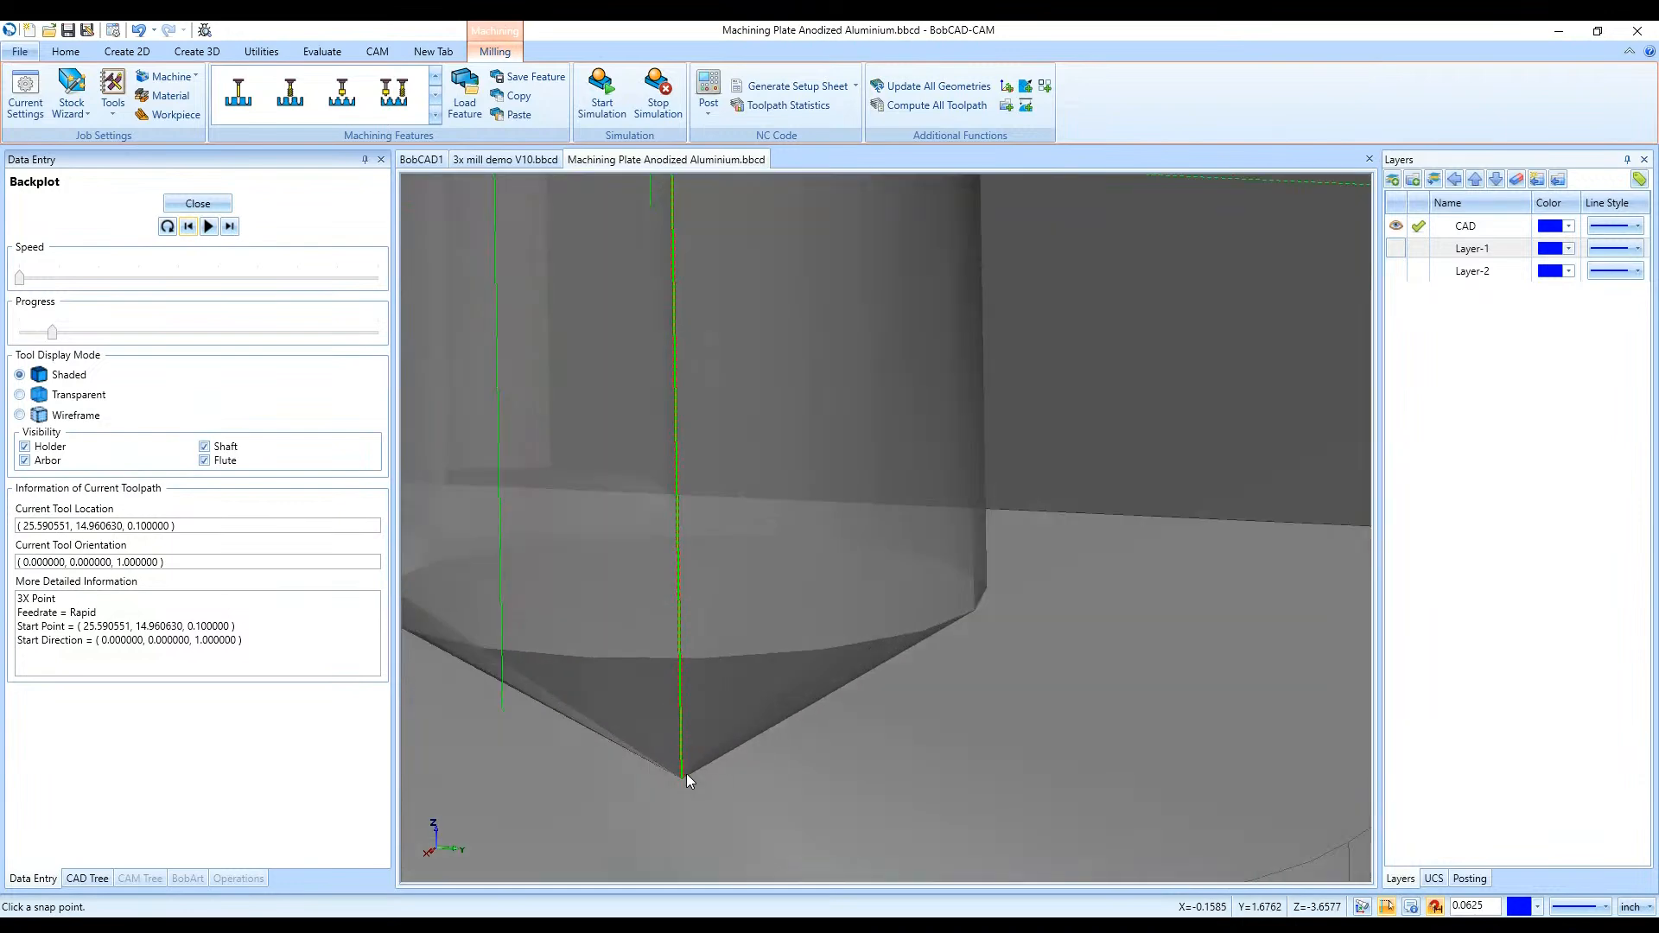
left_click(230, 226)
scroll(662, 651, "down", 6)
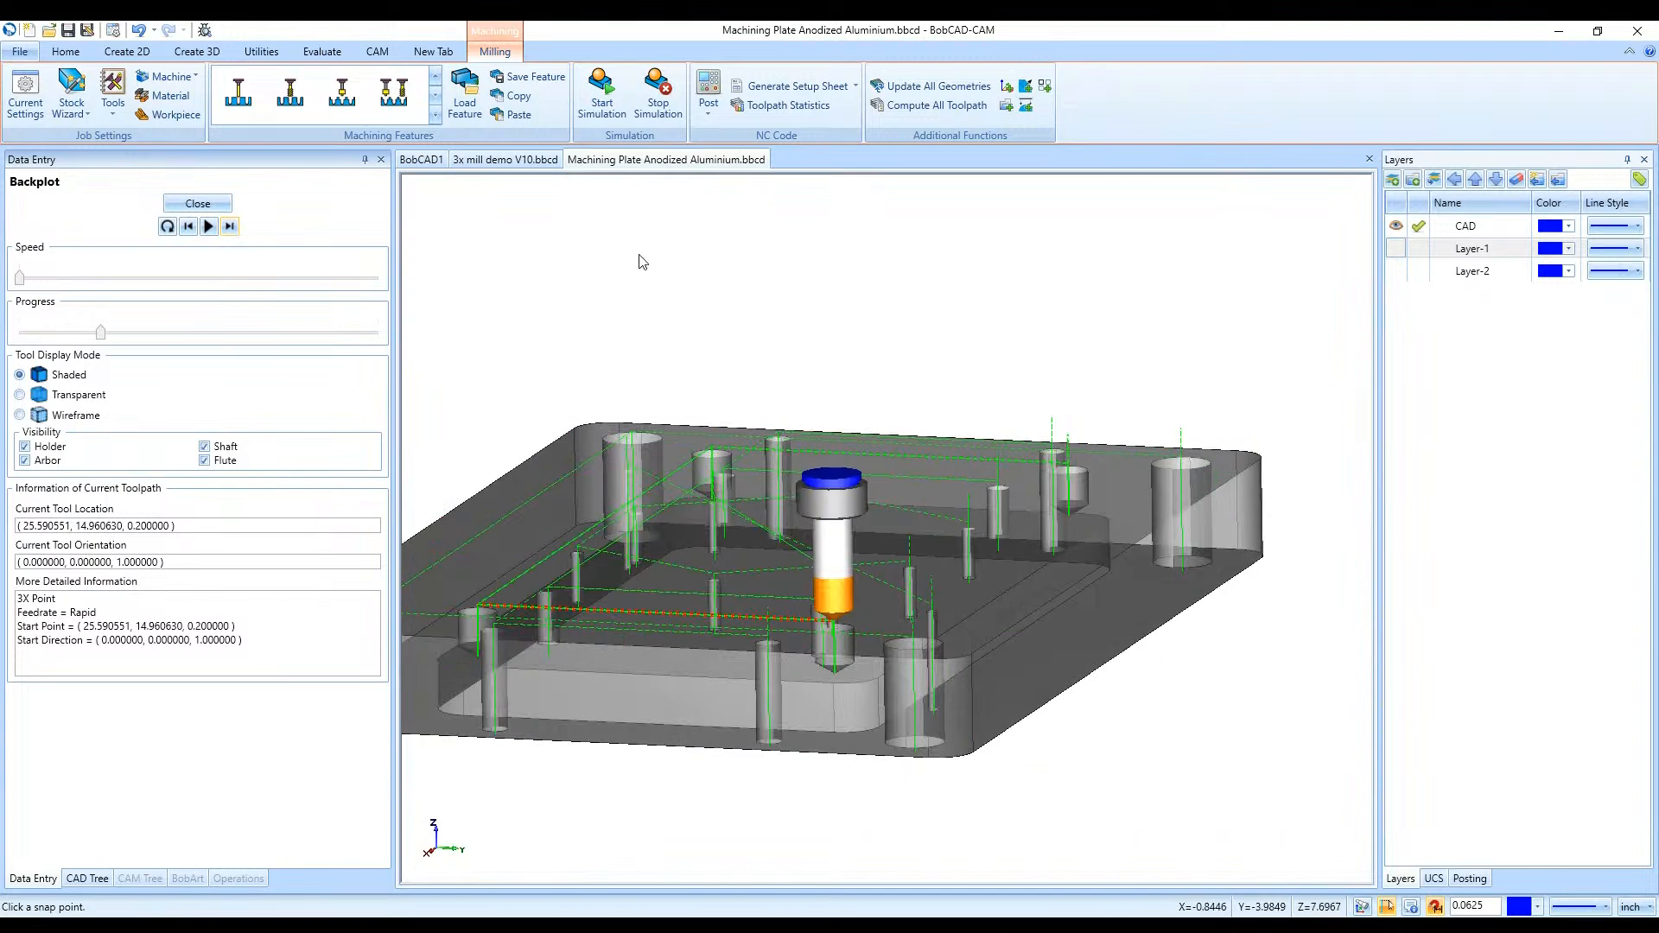
left_click(198, 203)
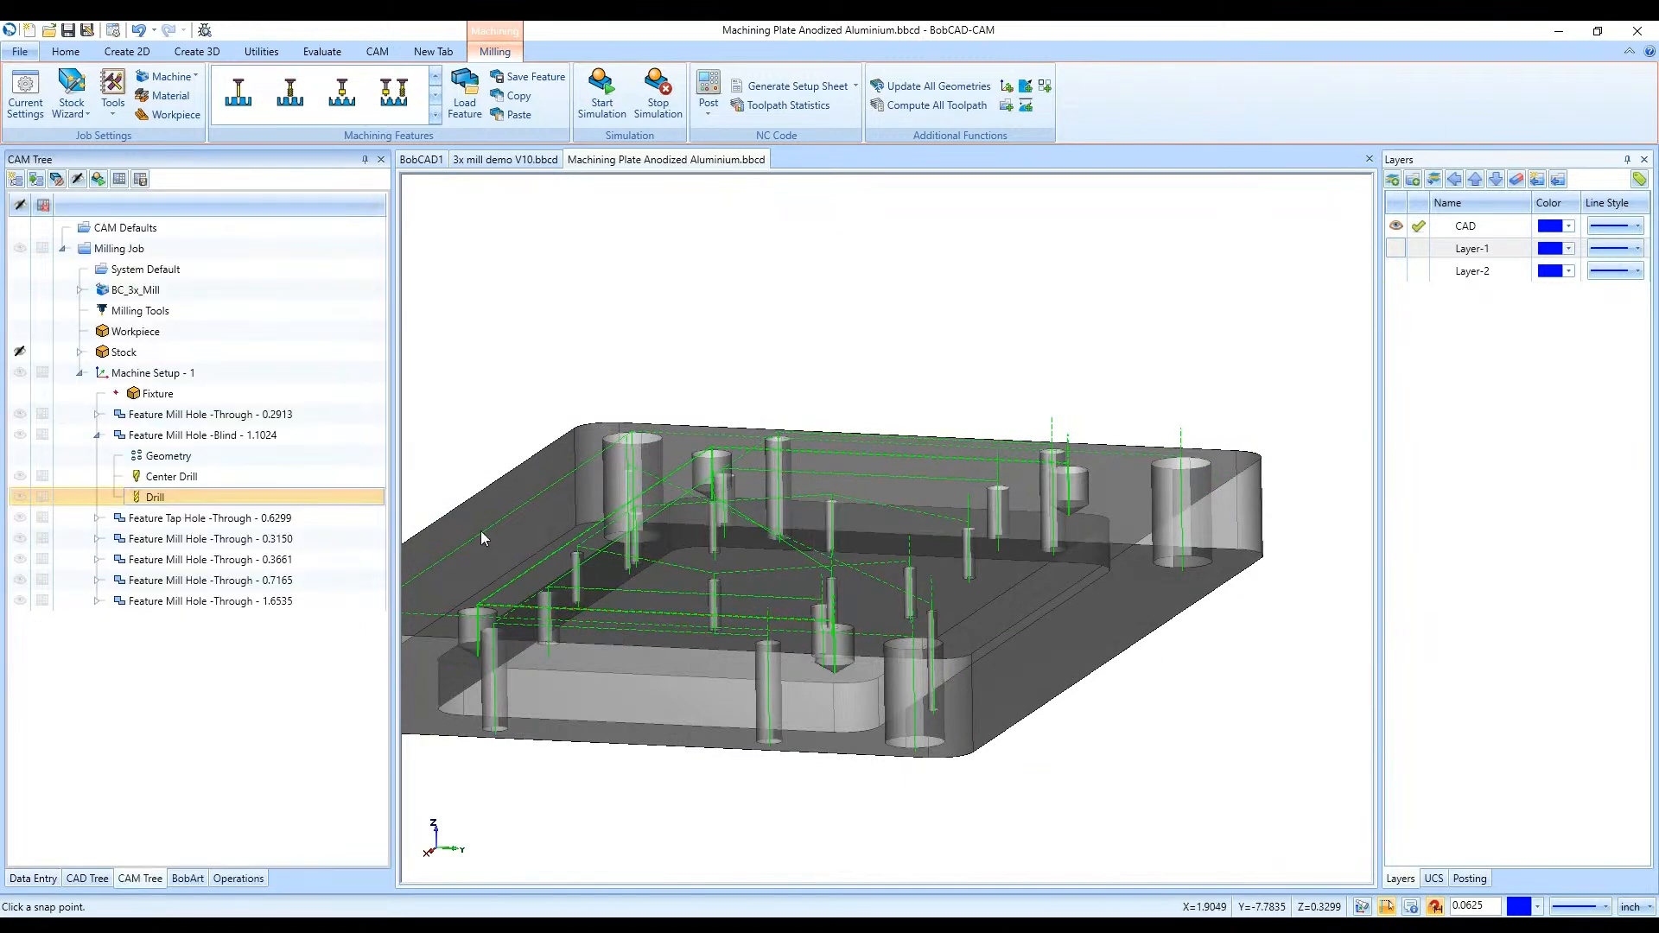
Review the drill tool's feeds and speeds in the blind 1.1024 hole feature and restore the plate's opaque display
double_click(333, 500)
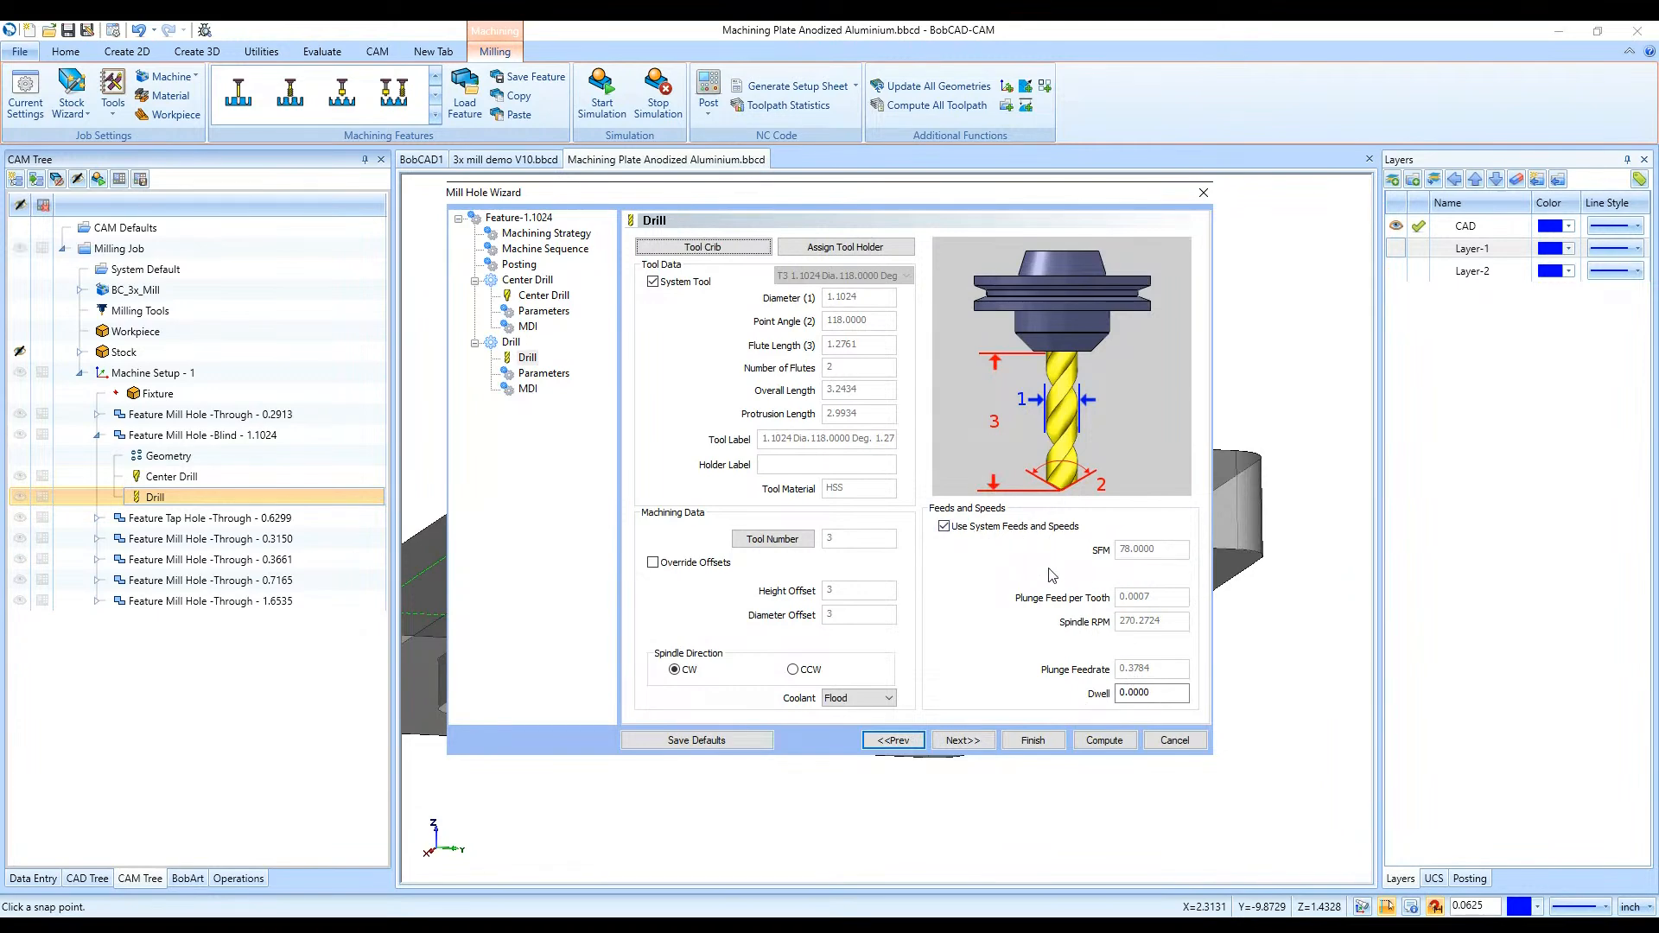
left_click(1032, 740)
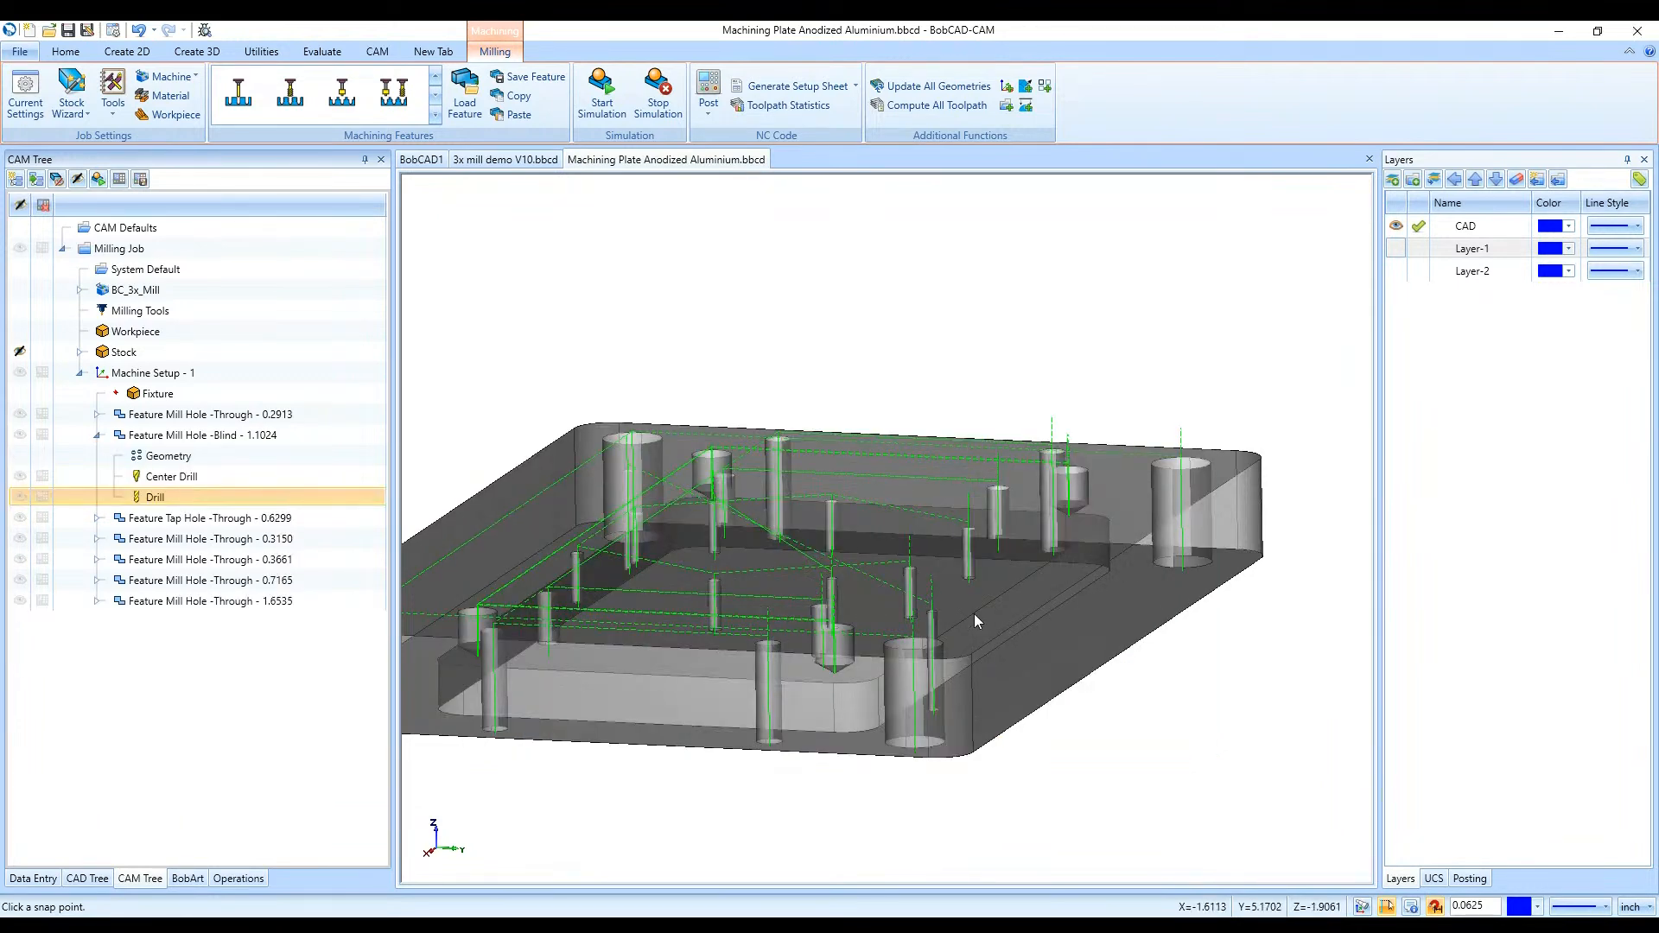
key("t")
middle_click_drag(931, 548, 943, 481)
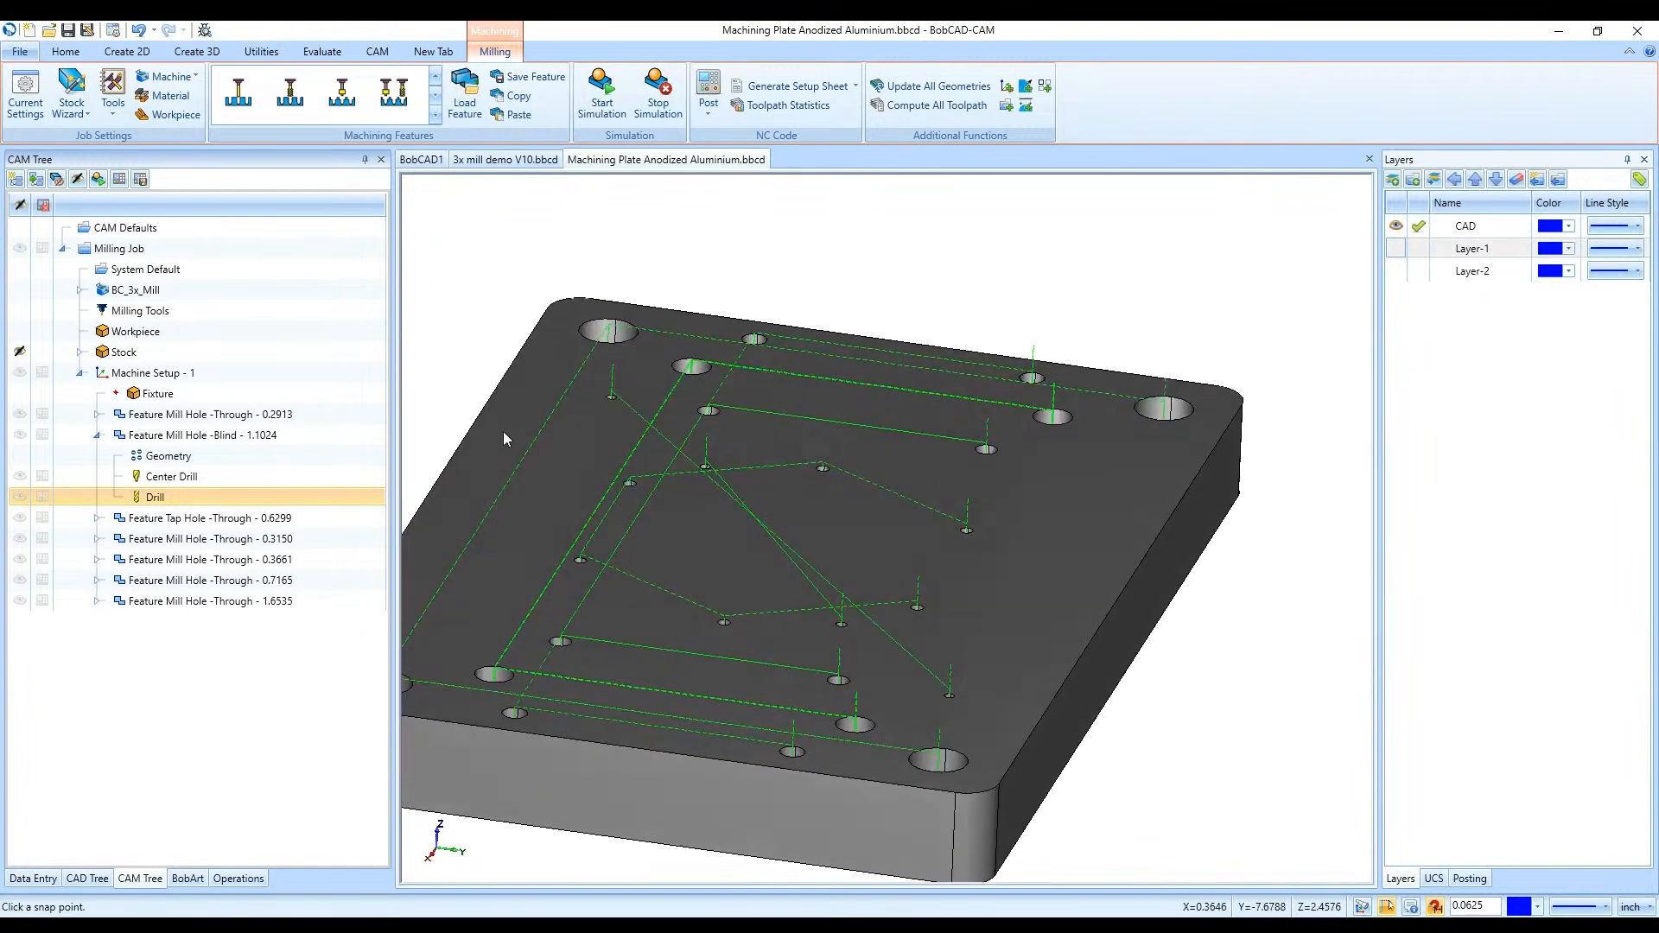
Set the stock material to Cast Alum 204.0-T6 (125 HB) from the Aluminum group of the material library
left_click(80, 352)
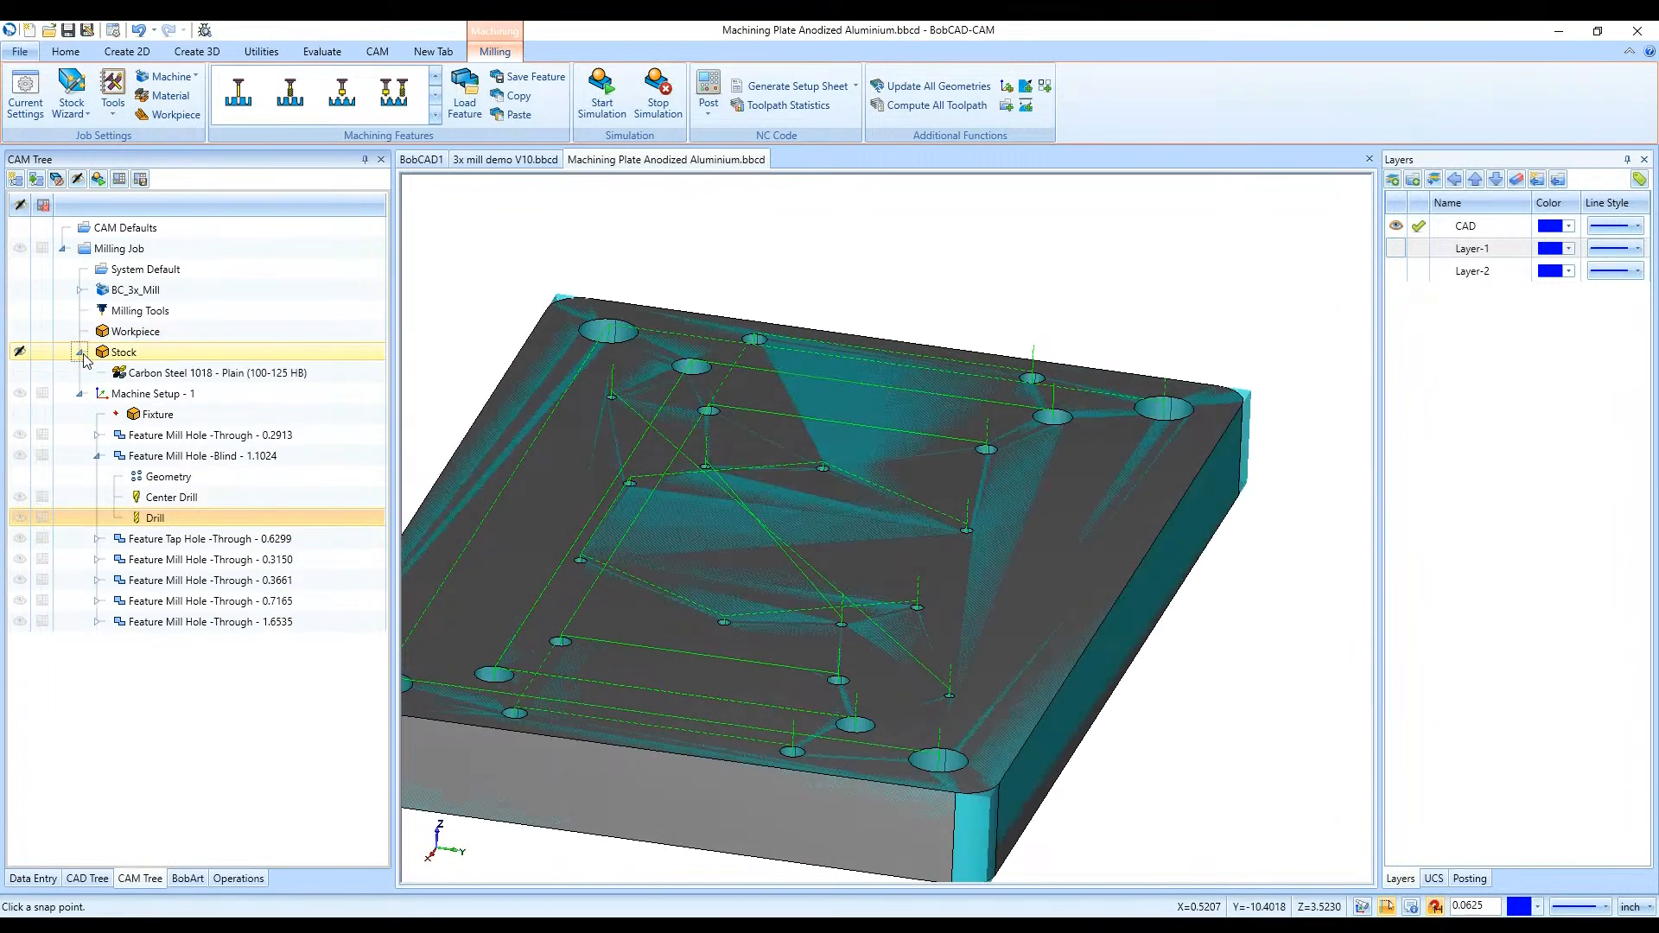
left_click(79, 353)
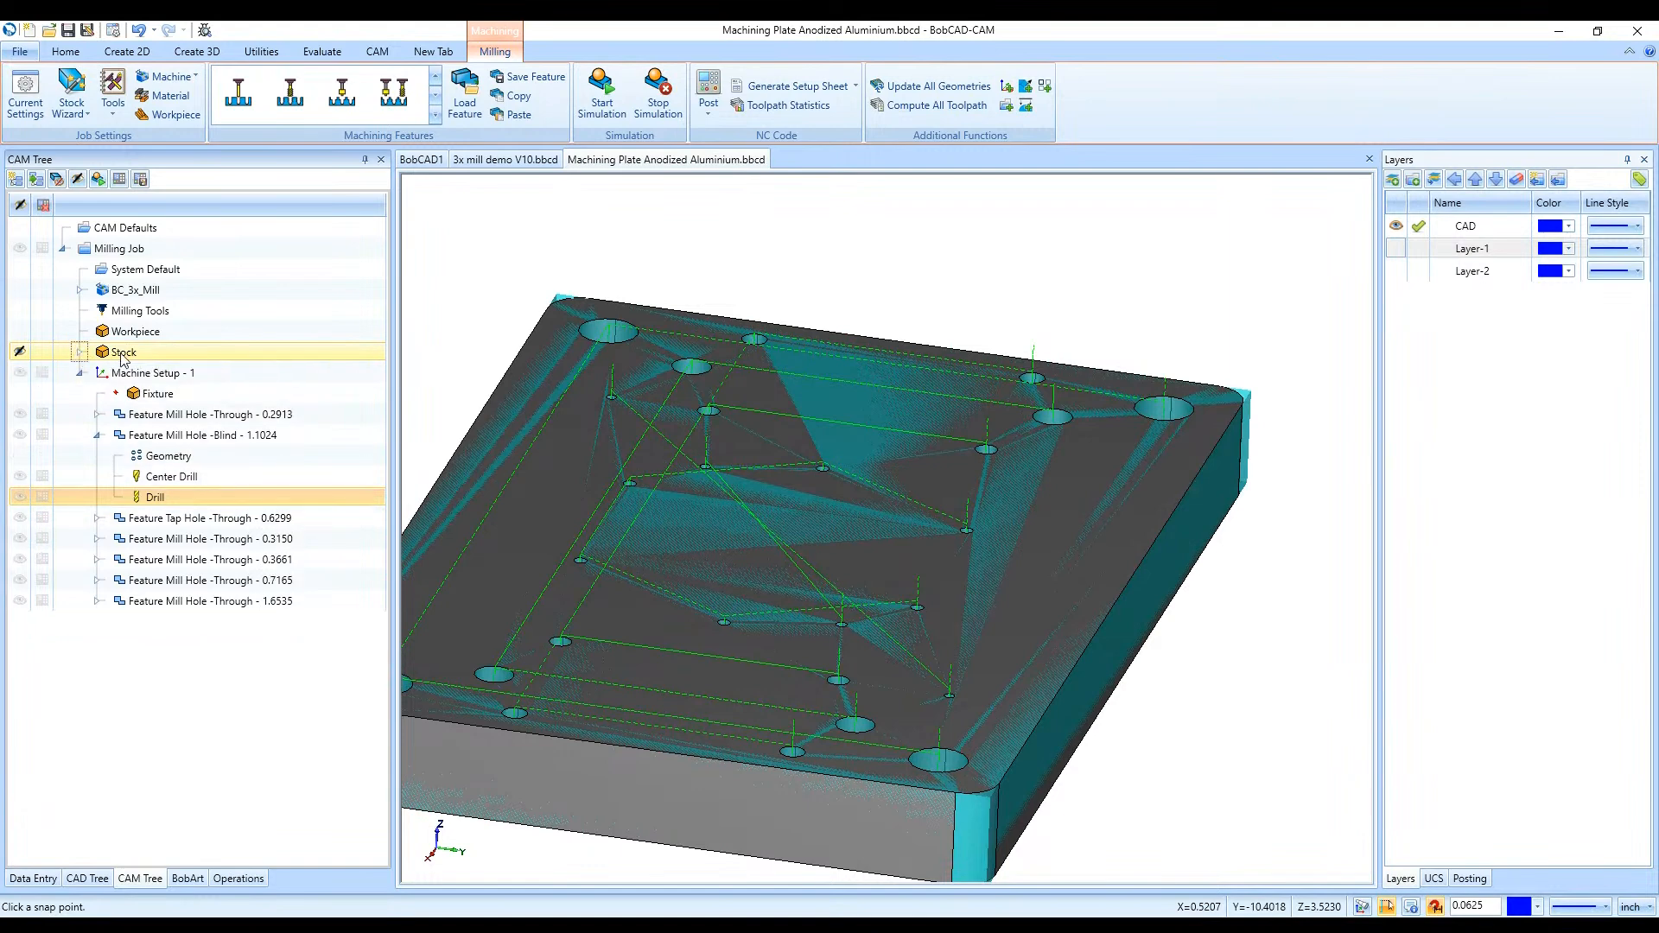
left_click(78, 352)
left_click(126, 372)
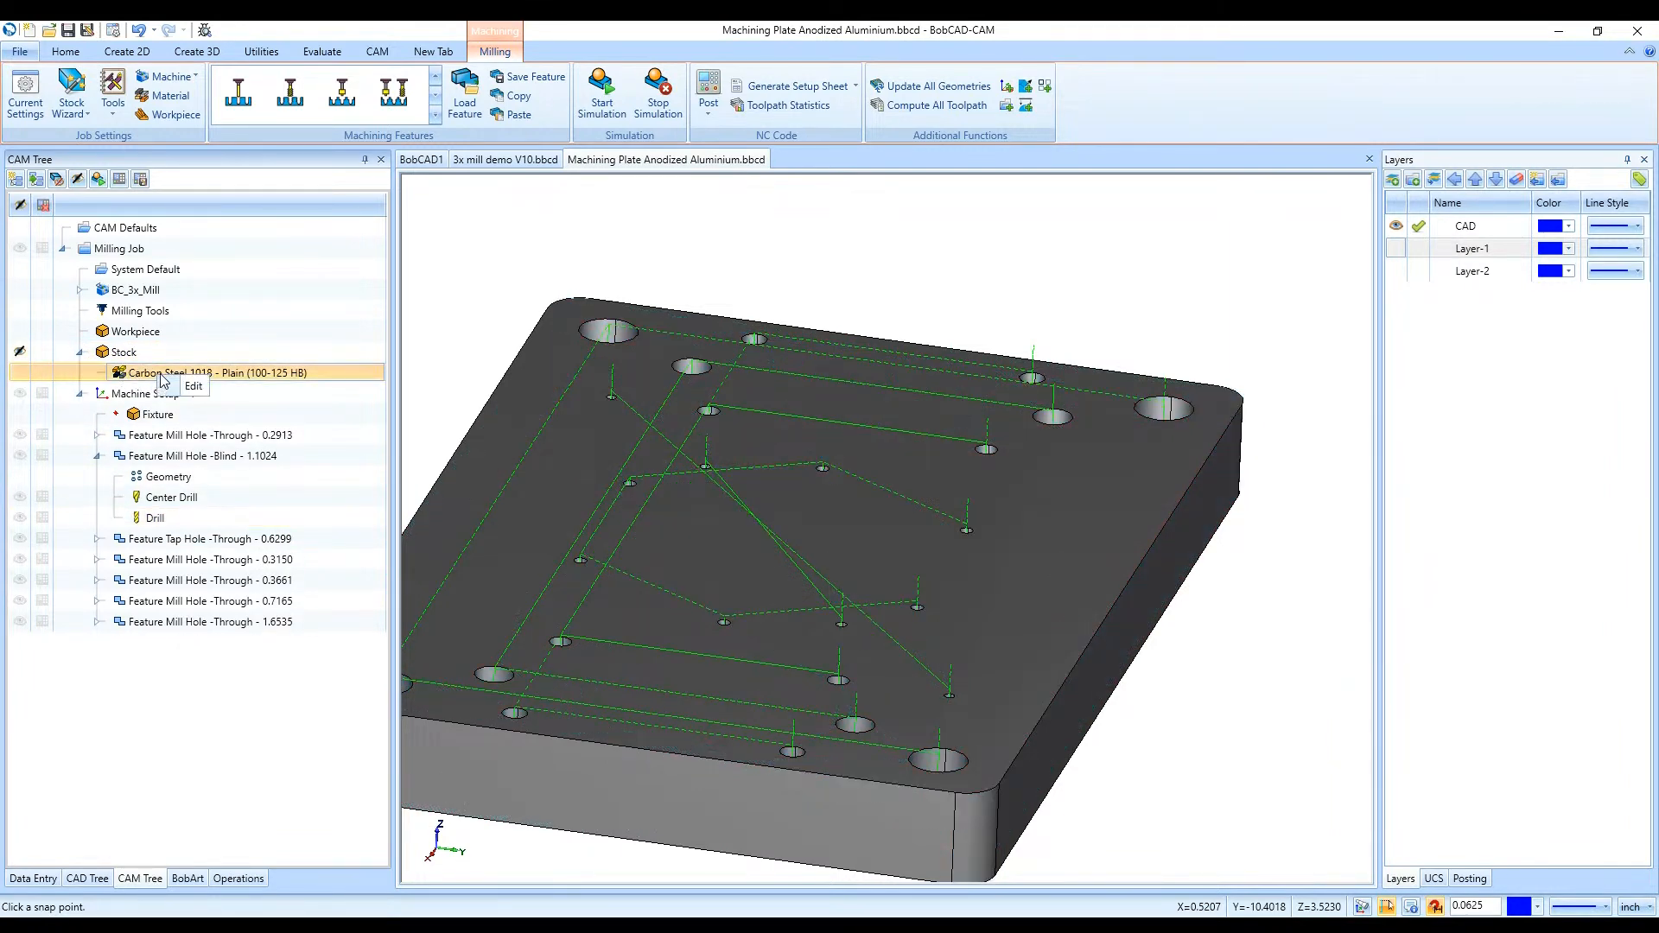
double_click(159, 378)
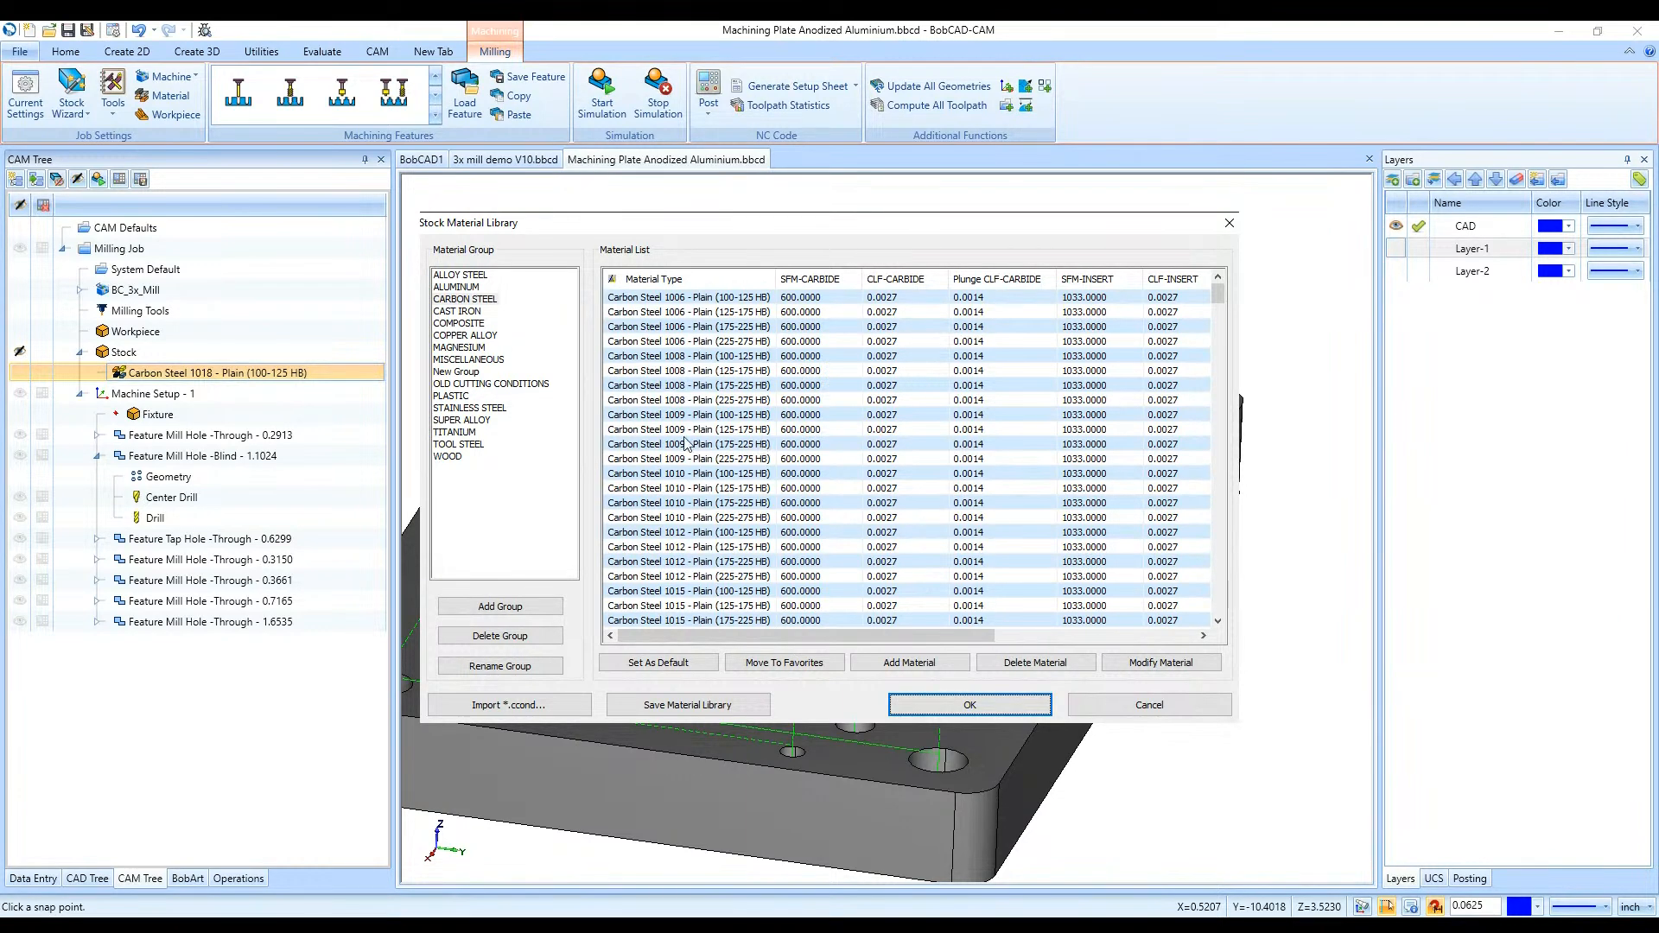
left_click(646, 372)
left_click(446, 288)
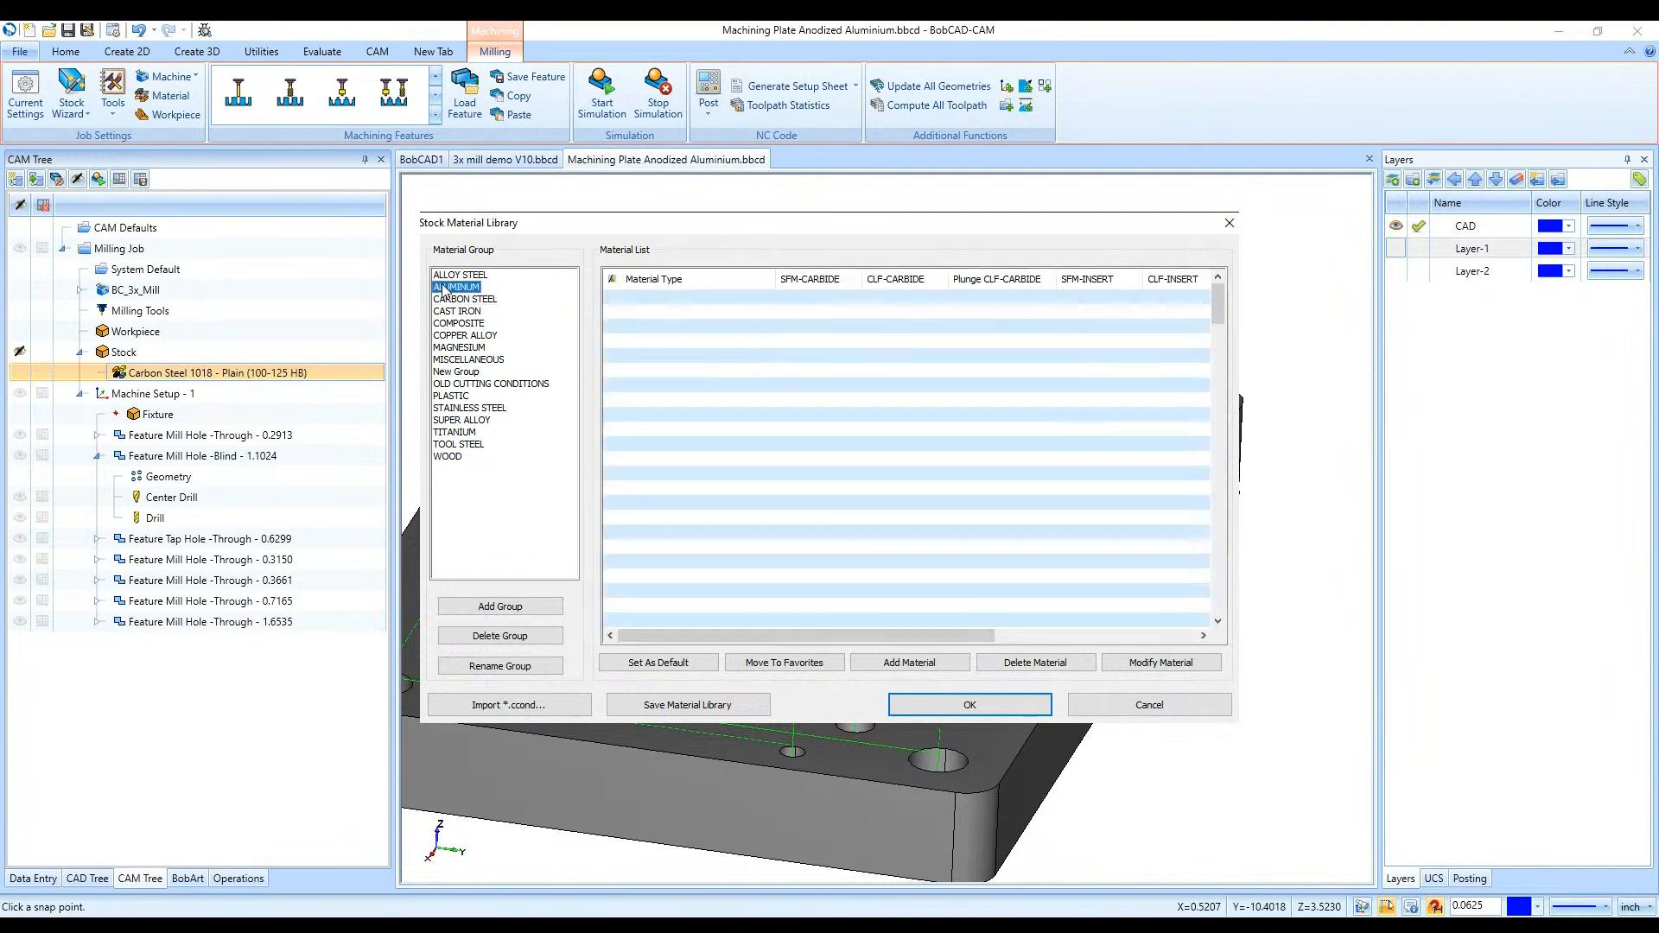
left_click(802, 360)
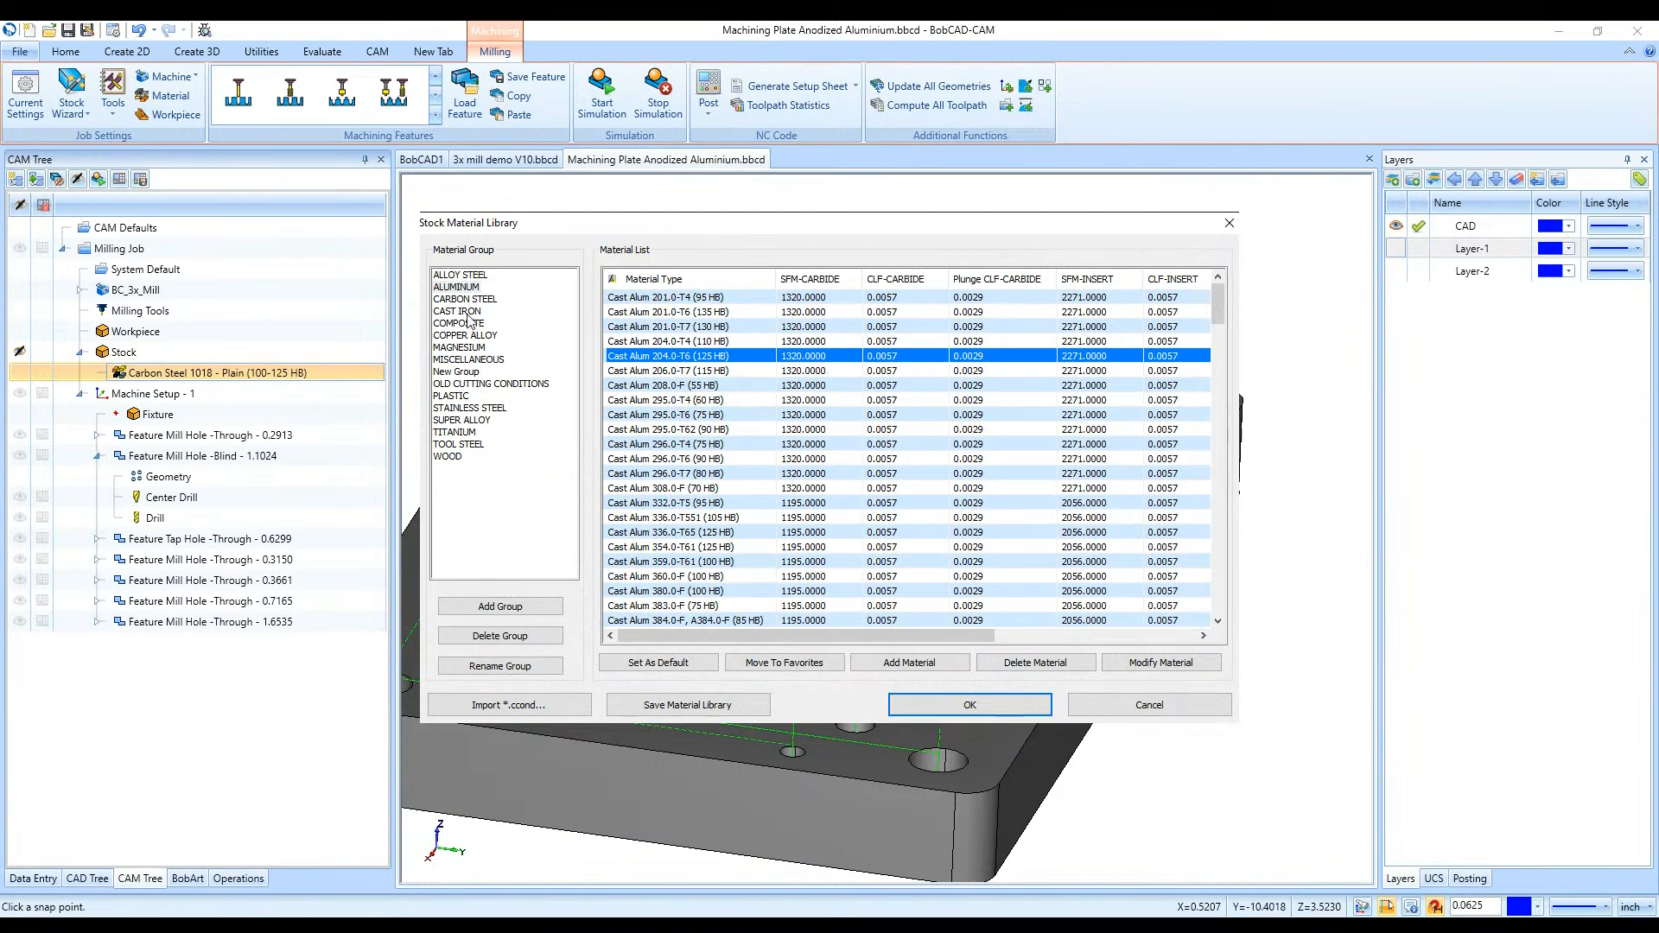
left_click(980, 713)
Check the Drill tool's feeds and speeds in the blind 1.1024 hole feature, compute the feature and collapse it
left_click(342, 456)
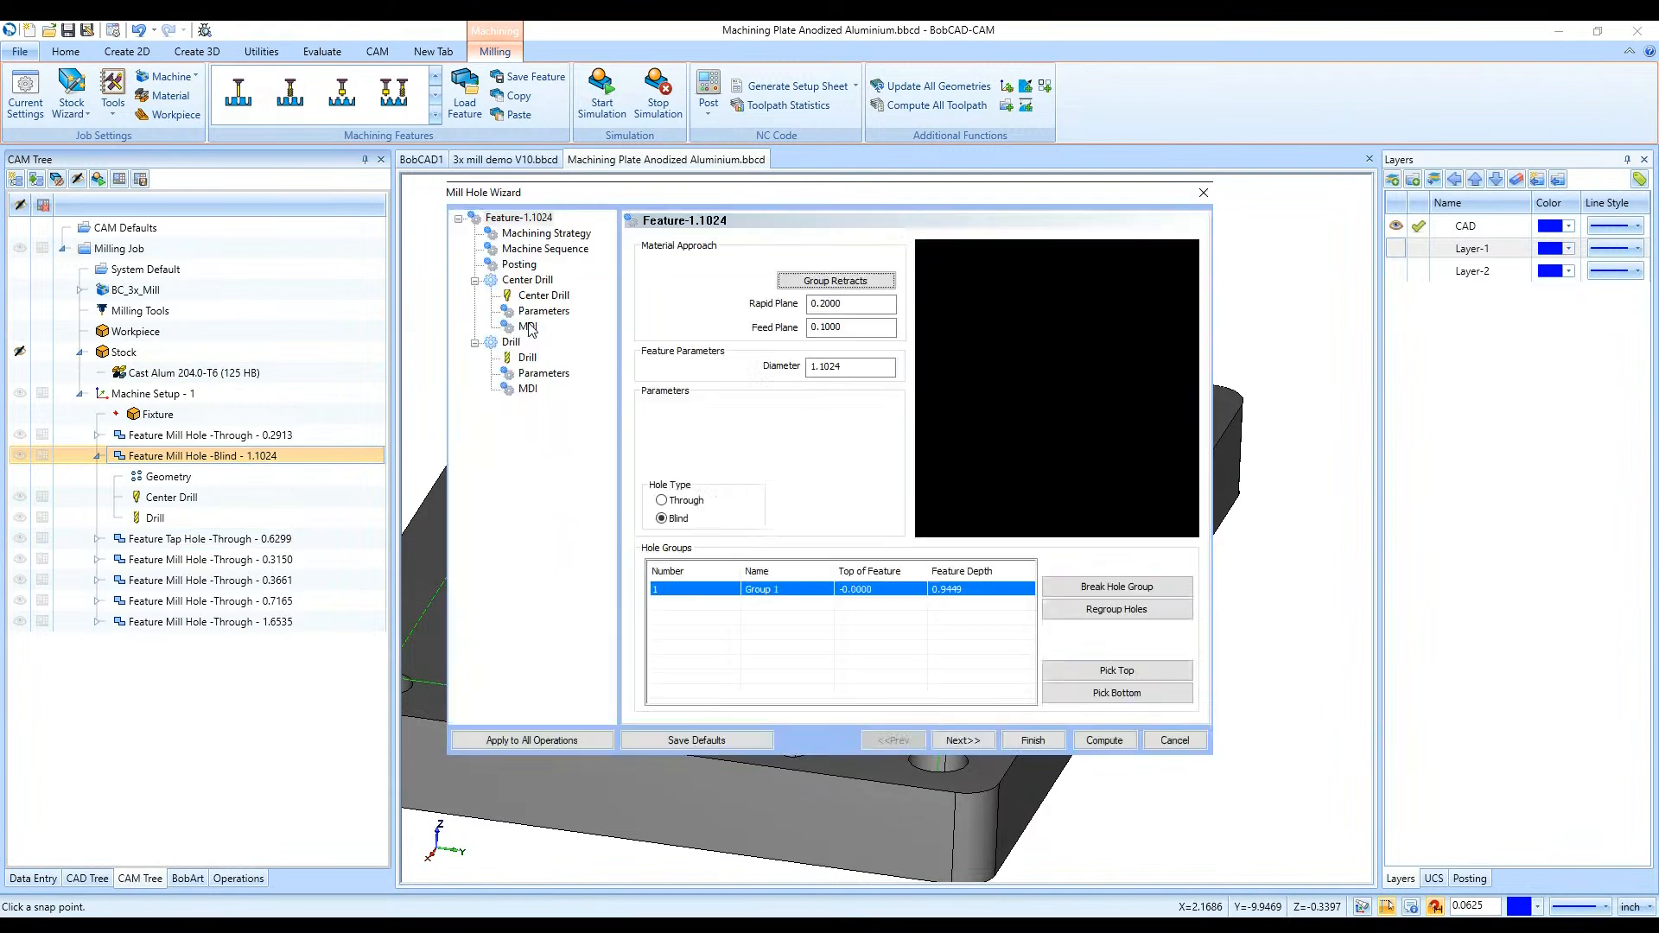
left_click(527, 357)
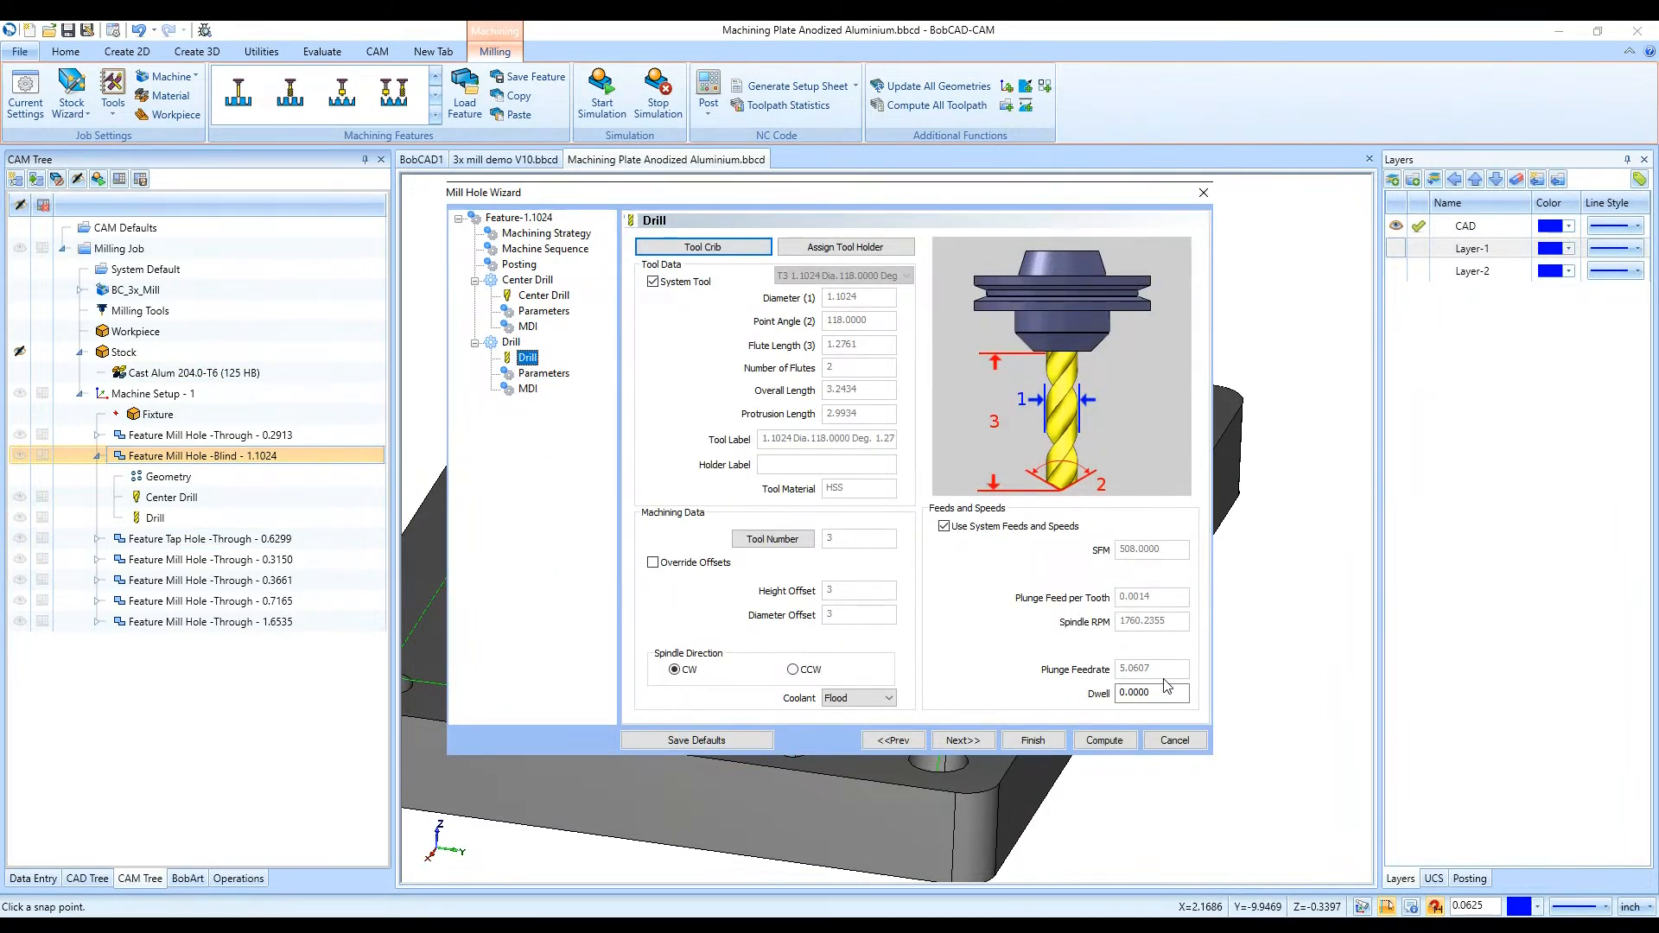
left_click(1106, 741)
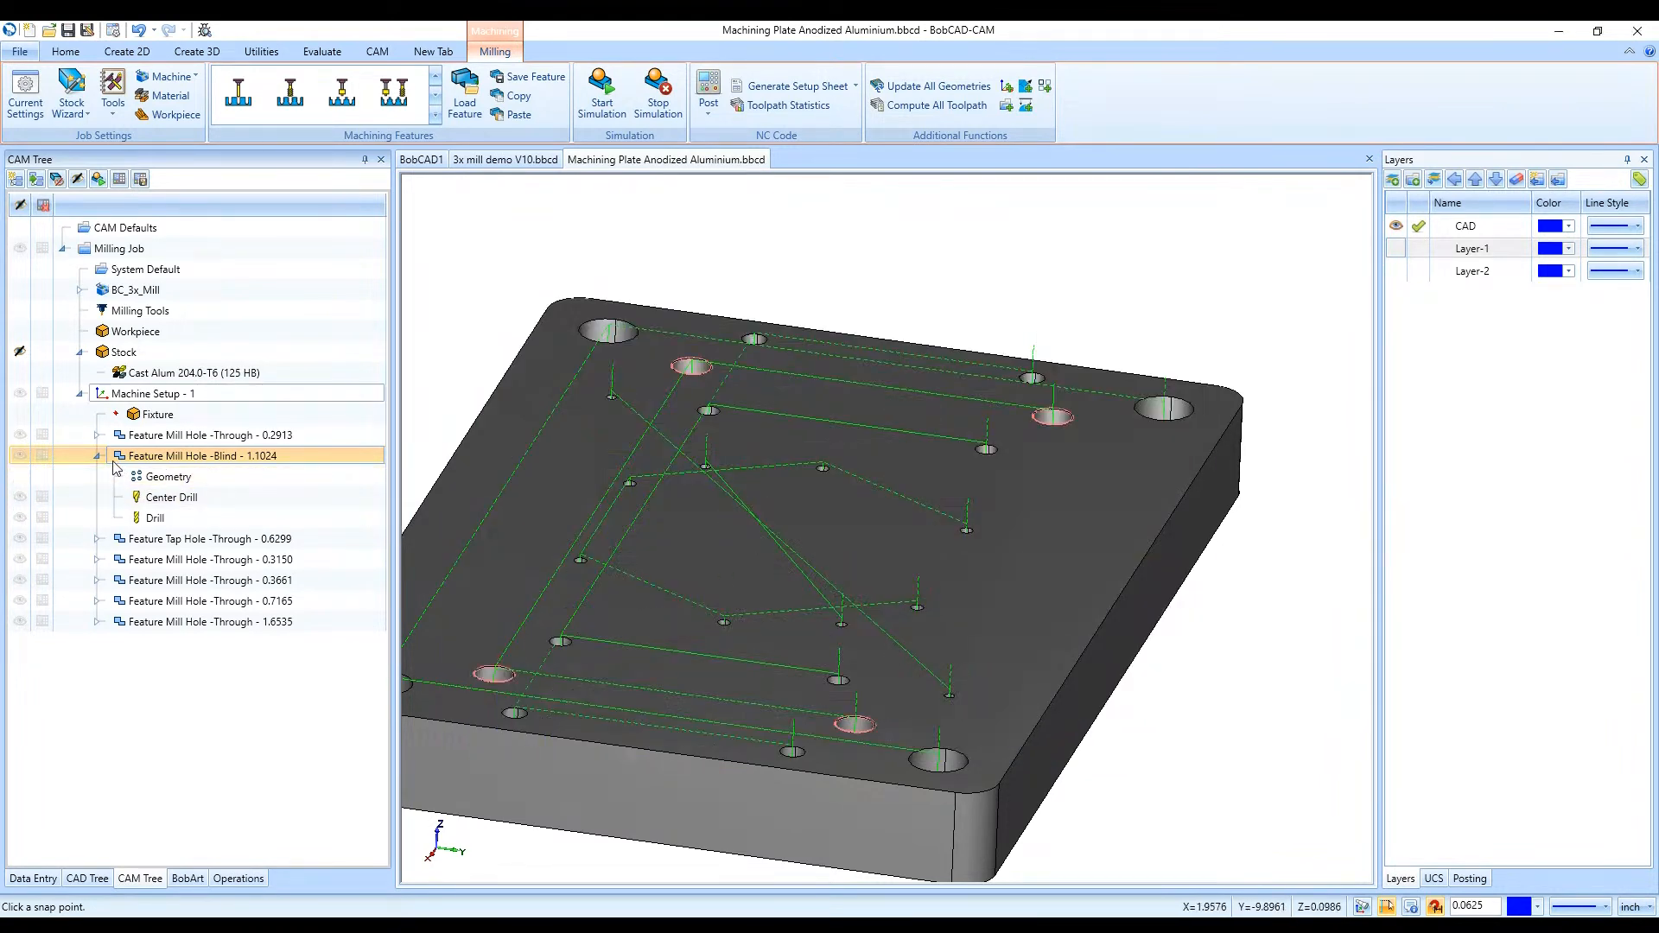
left_click(97, 458)
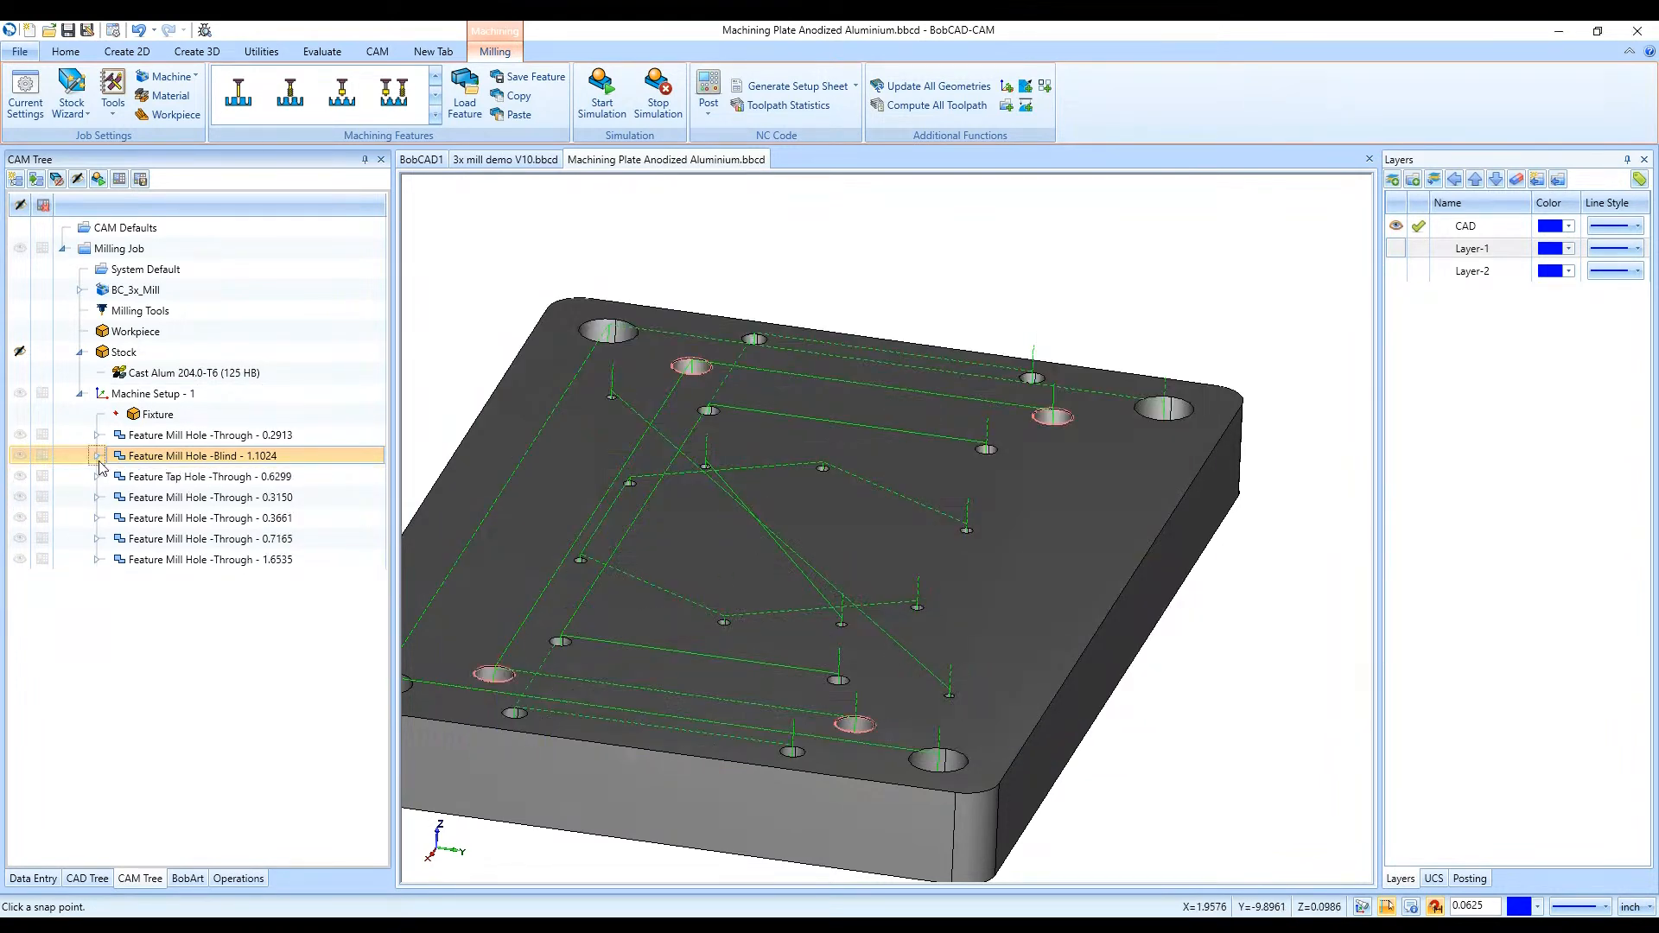
Review the Drill 1 tool's feeds and speeds in the through 0.2913 hole feature and finish the wizard
double_click(182, 436)
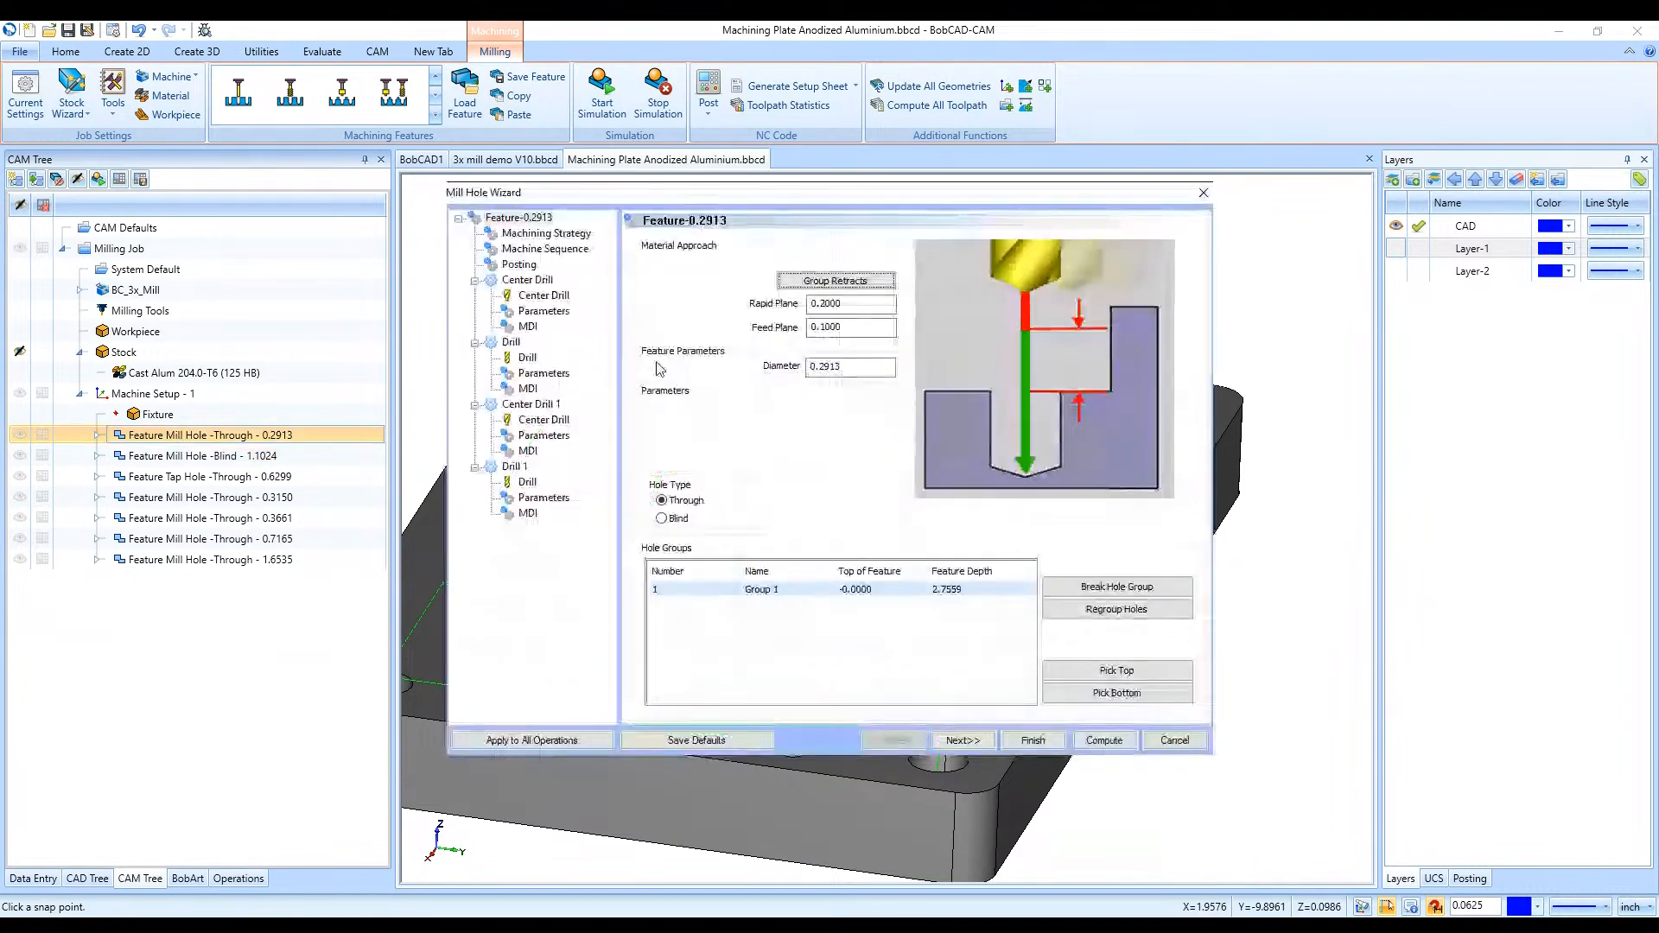
left_click(527, 481)
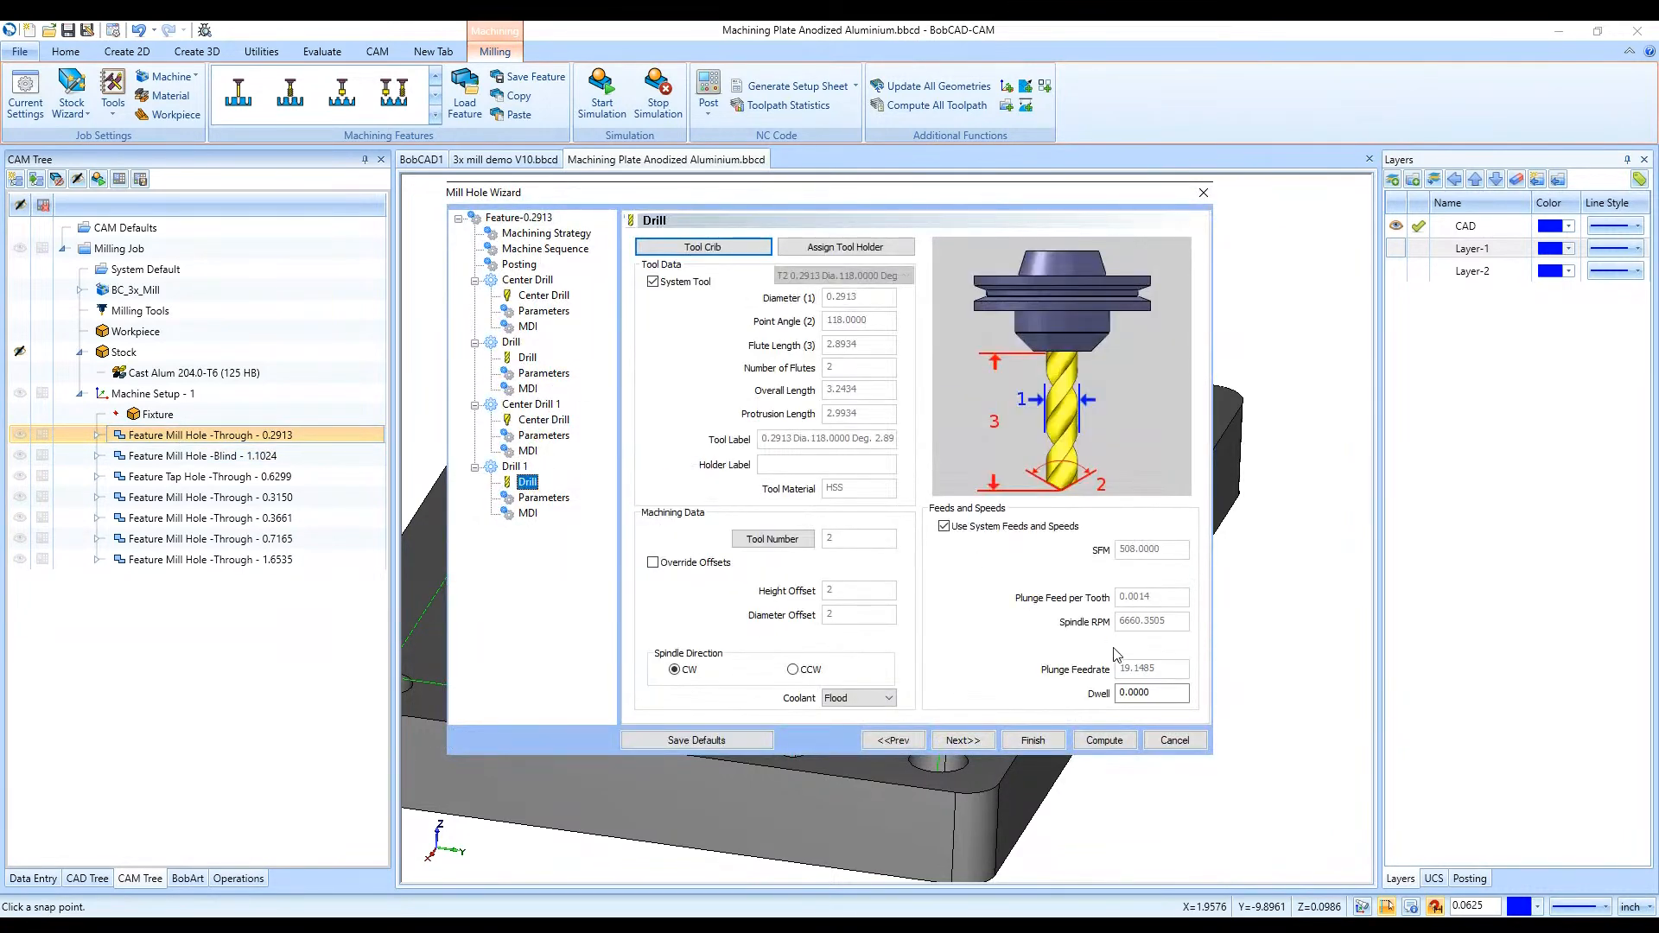
left_click(1033, 740)
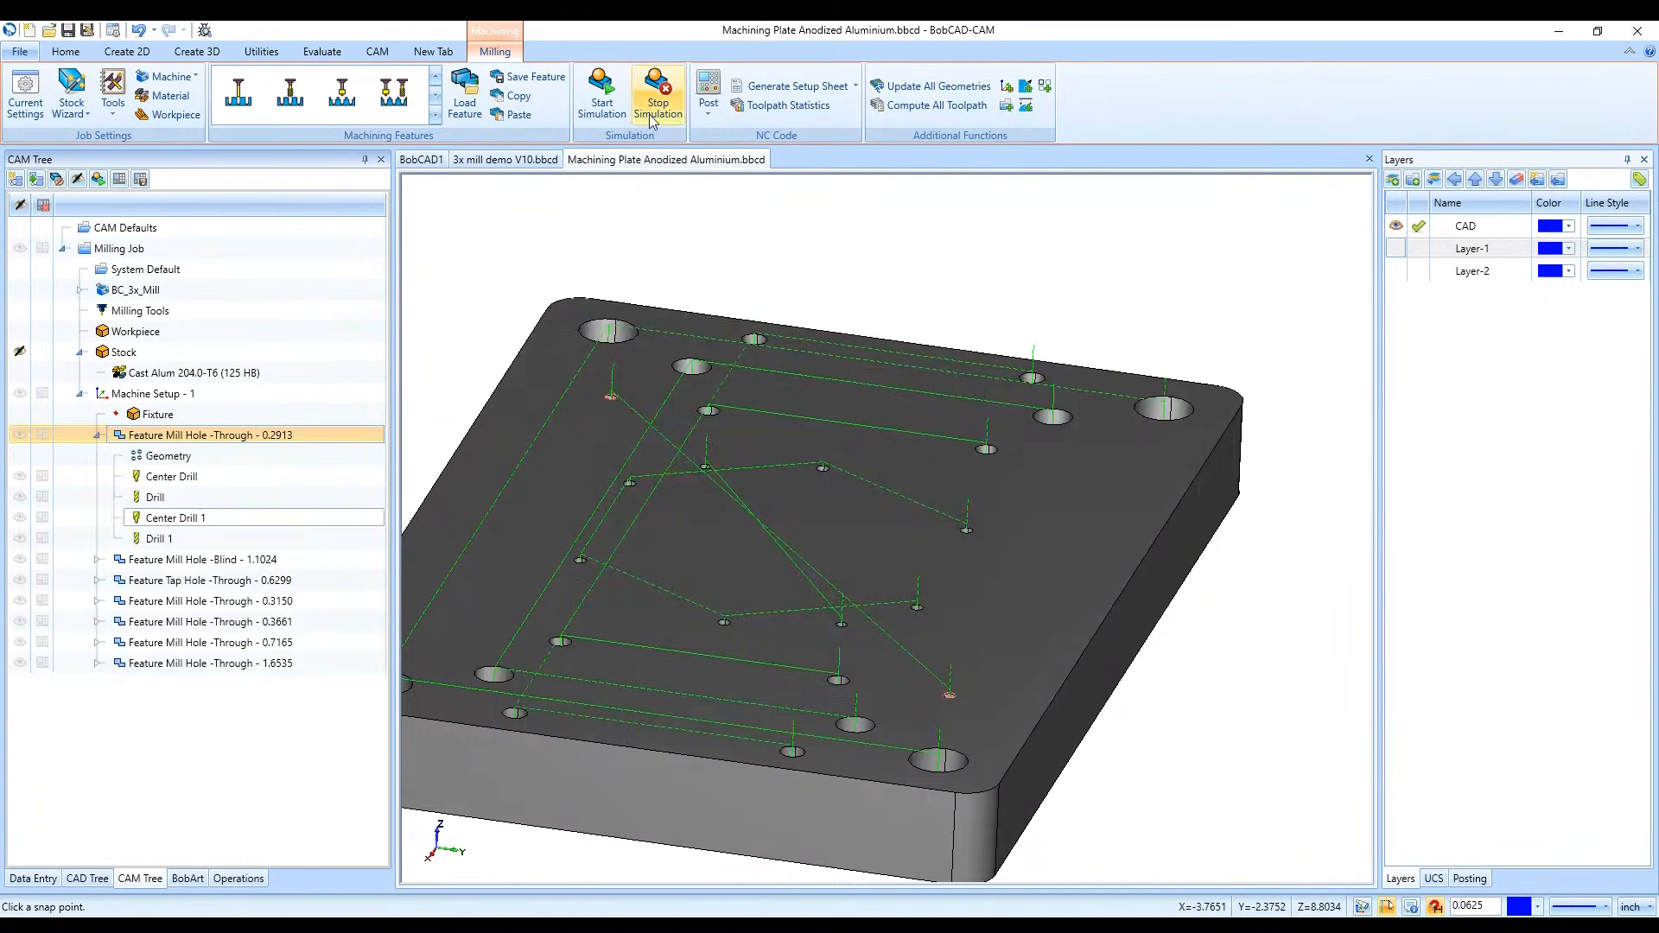
Launch the machining simulation of the milling job and run it with the whole plate in view
left_click(599, 107)
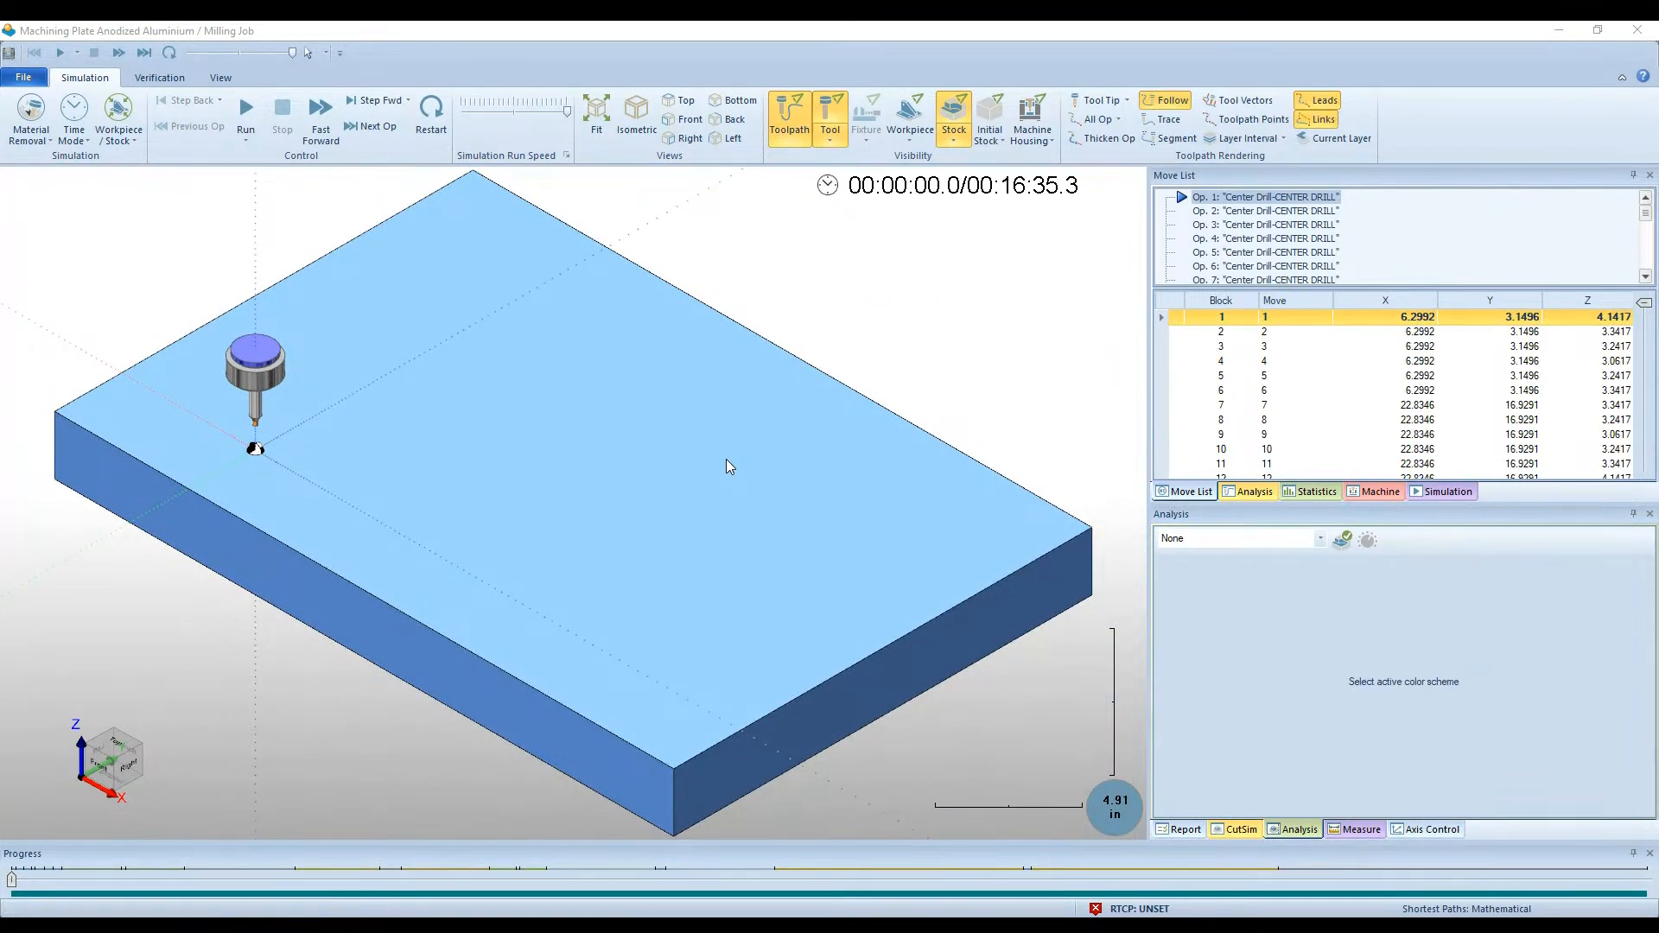
scroll(769, 554, "up", 2)
scroll(769, 556, "down", 4)
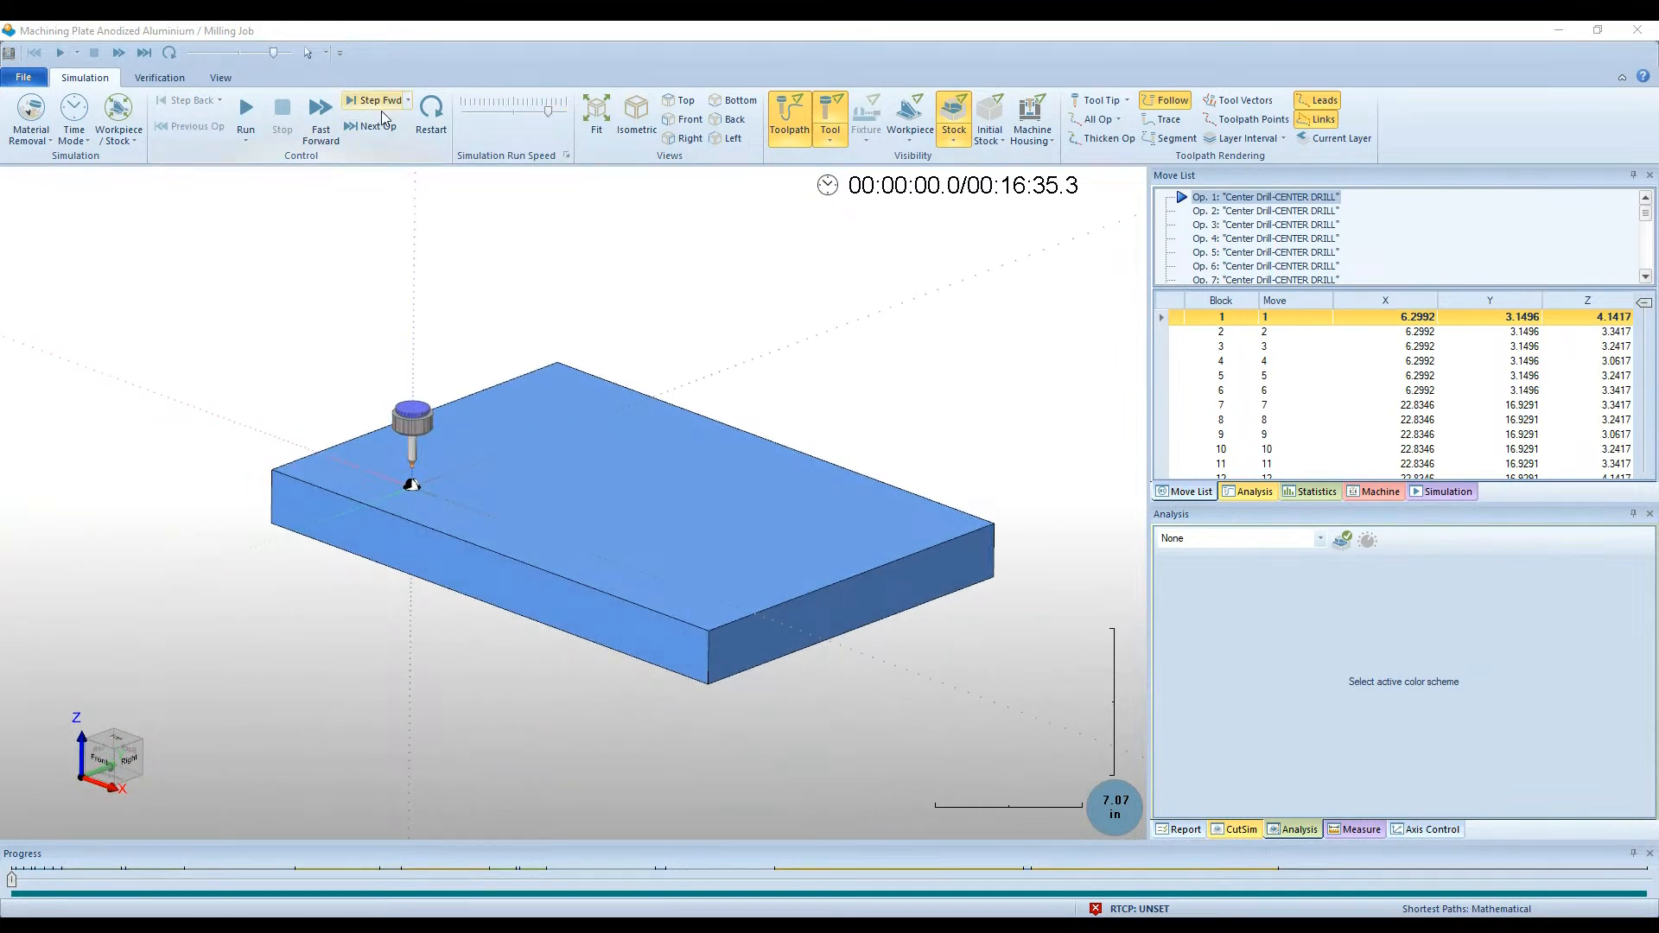
left_click(245, 111)
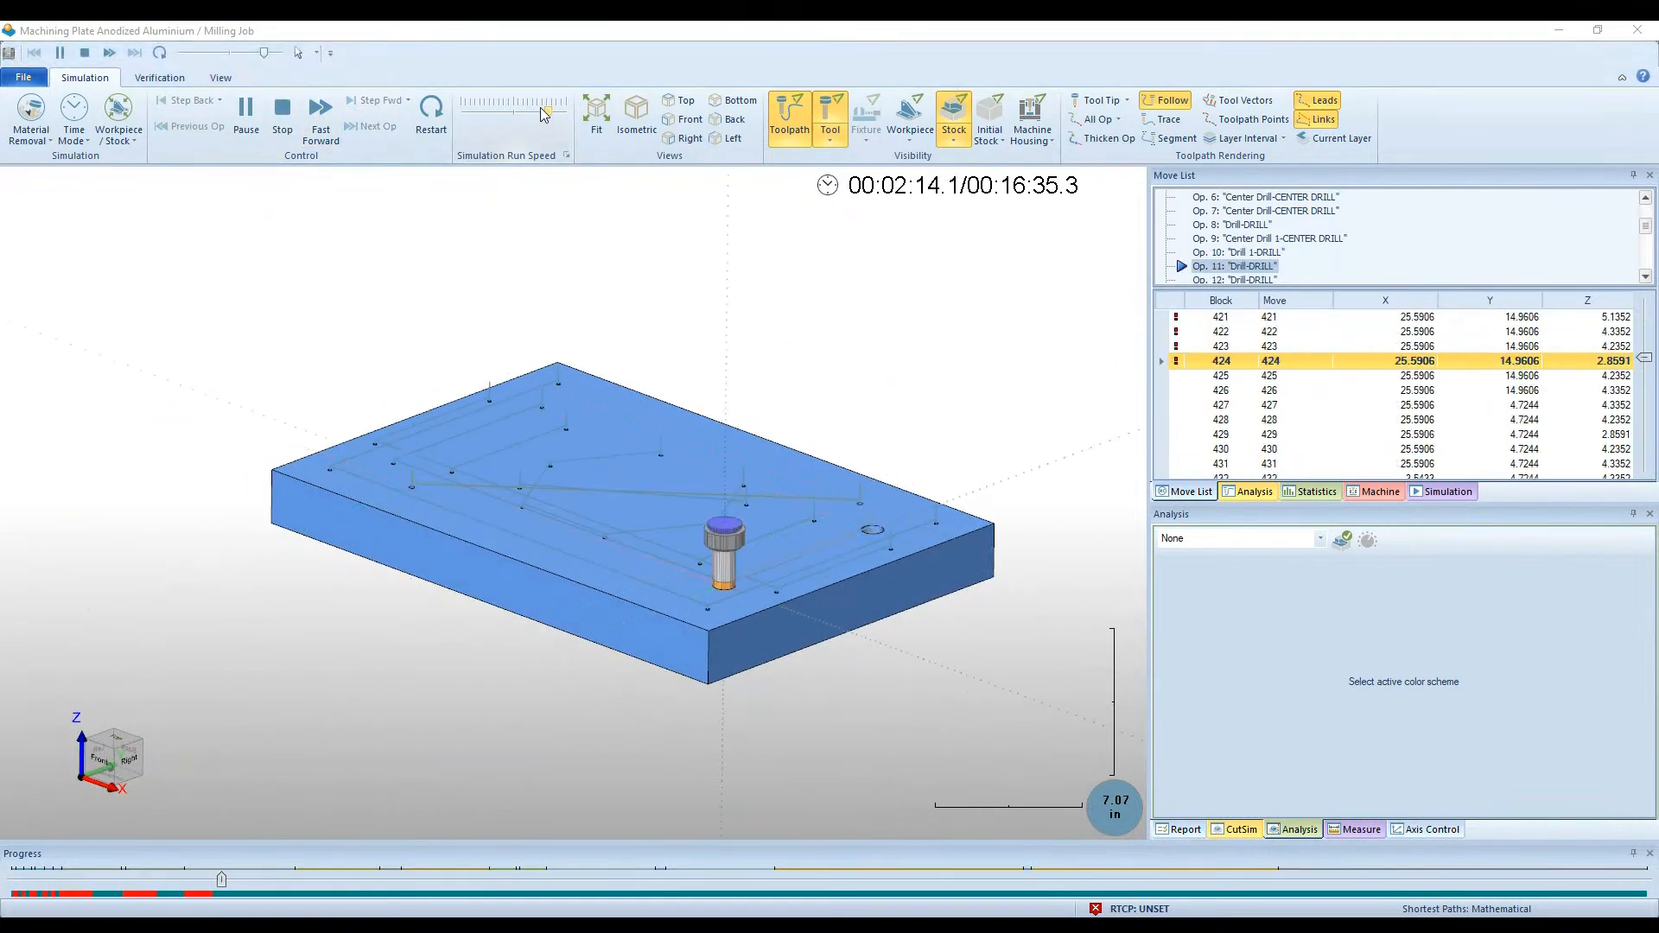
Slow the simulation run speed slightly, hide the toolpath and watch the drilling of the plate up close
left_click_drag(545, 112, 538, 112)
left_click(789, 117)
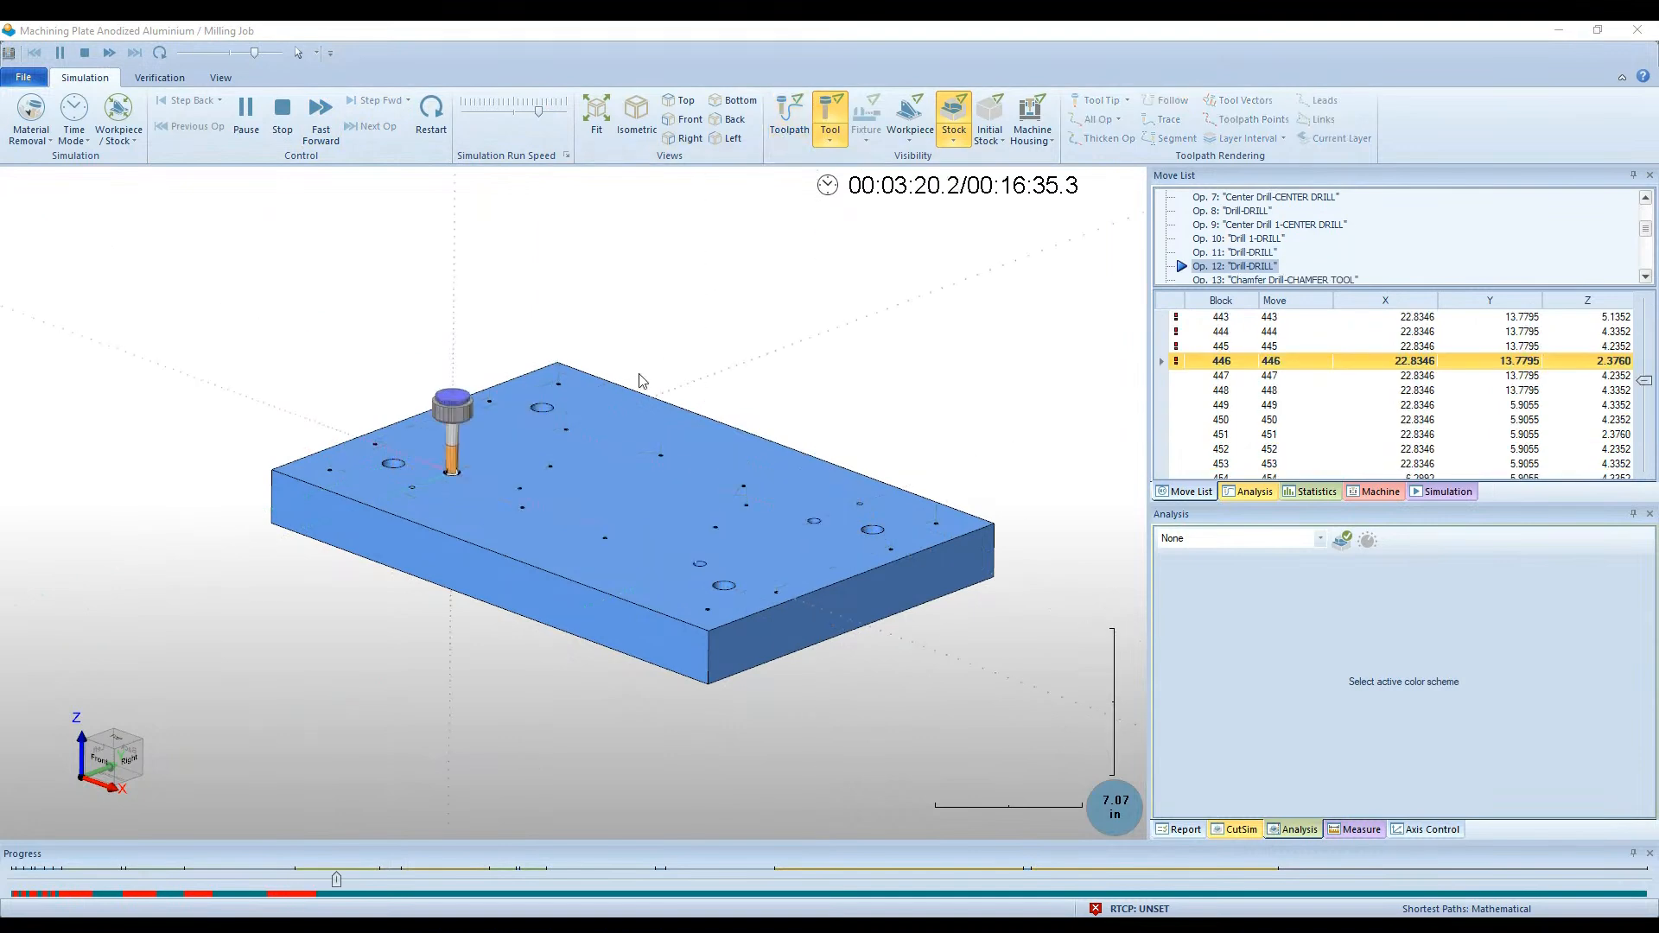
scroll(687, 347, "up", 5)
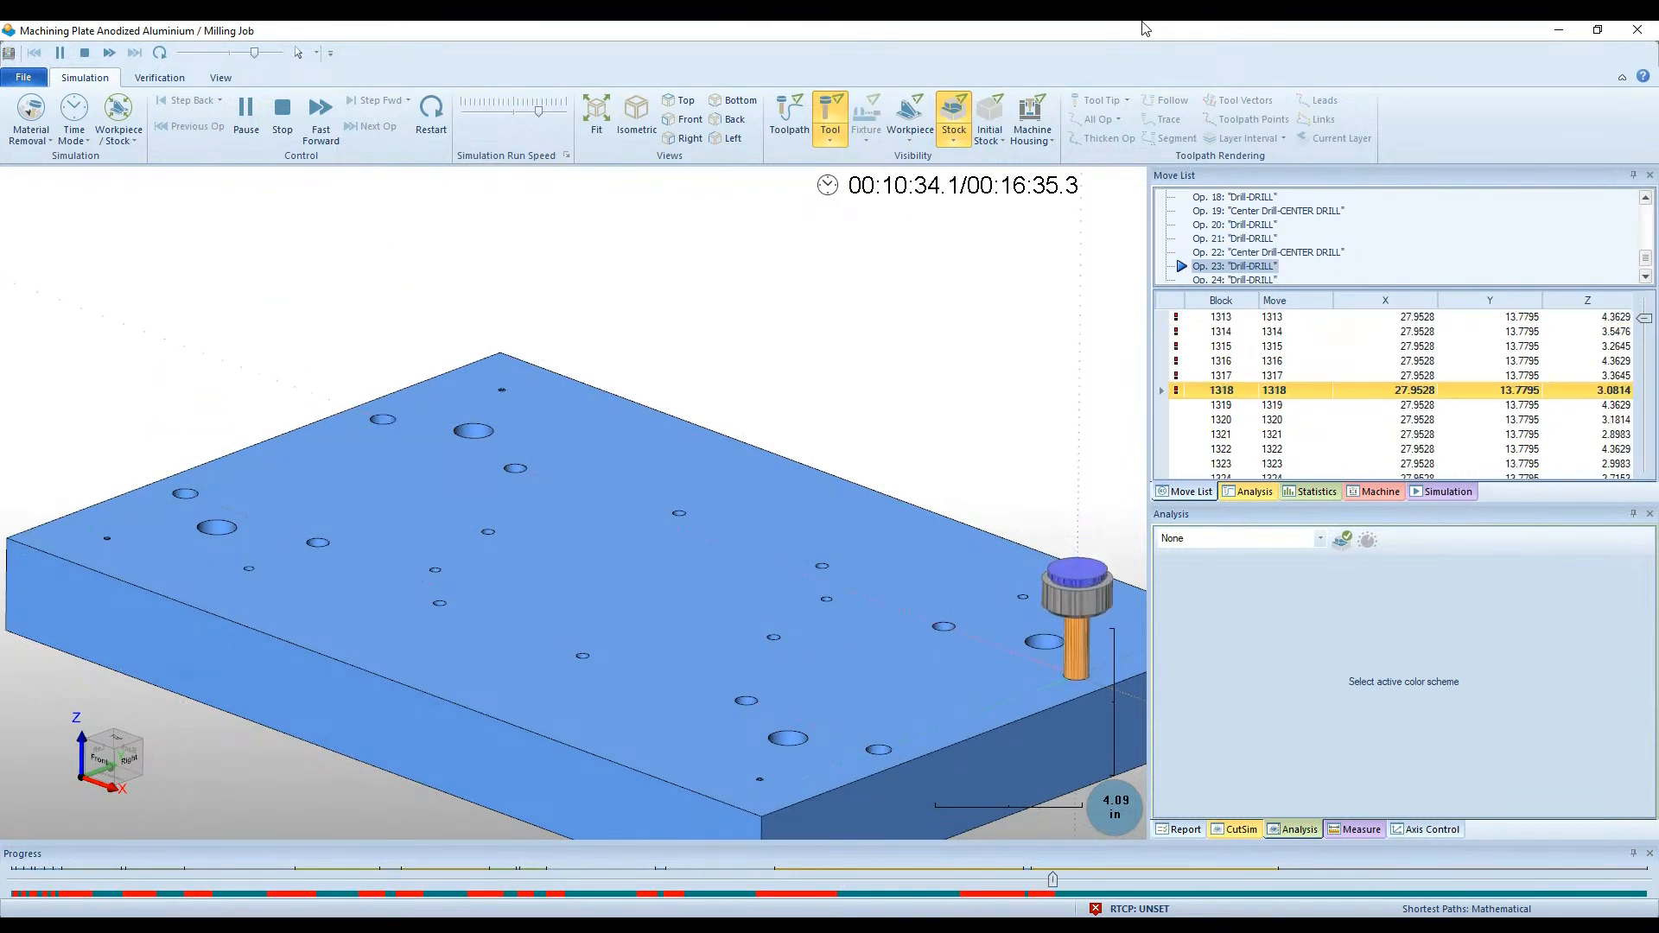
Increase the simulation run speed to finish the drilling simulation, inspect the machined plate, and close the simulation
left_click(551, 114)
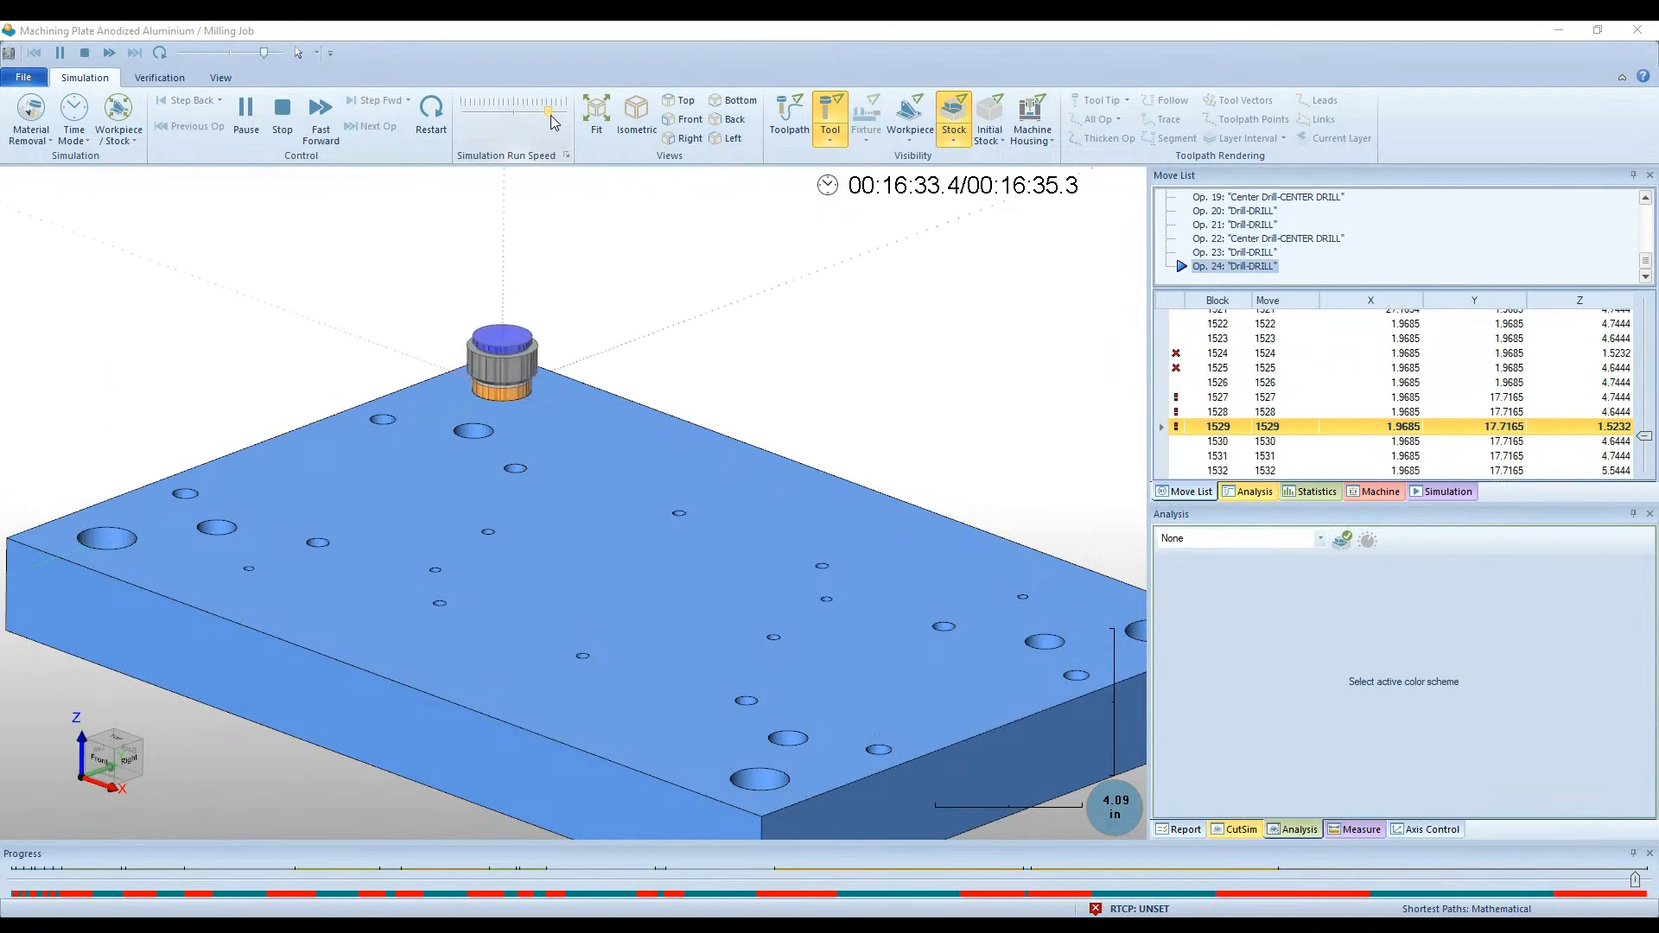
scroll(536, 456, "down", 5)
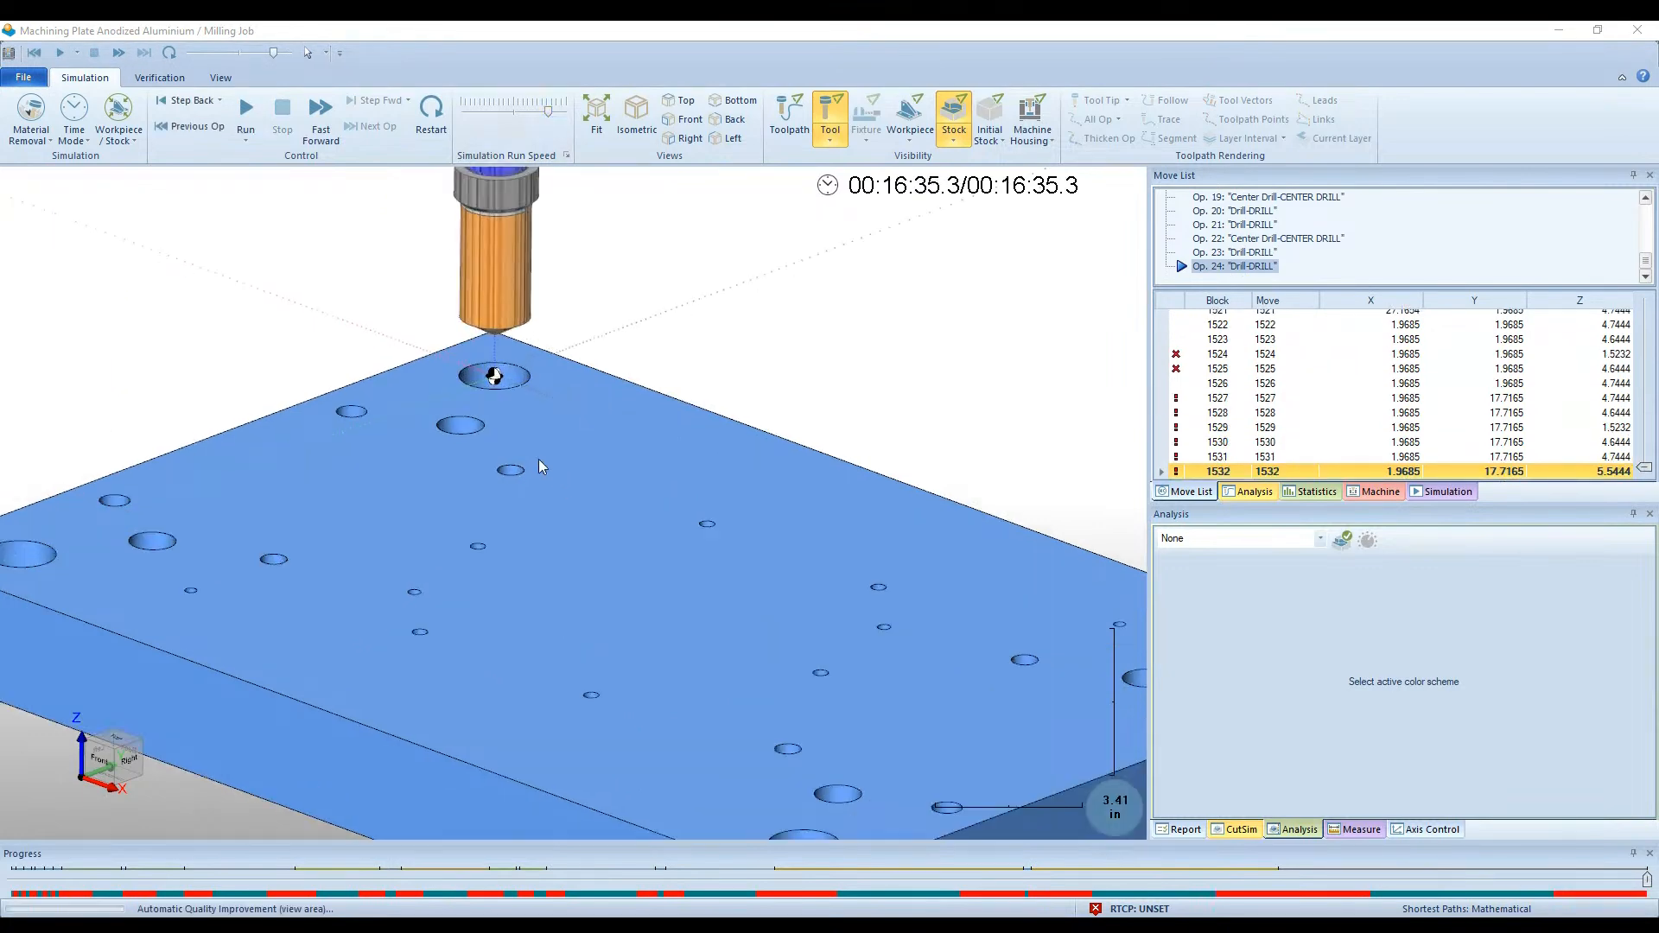
scroll(532, 450, "up", 5)
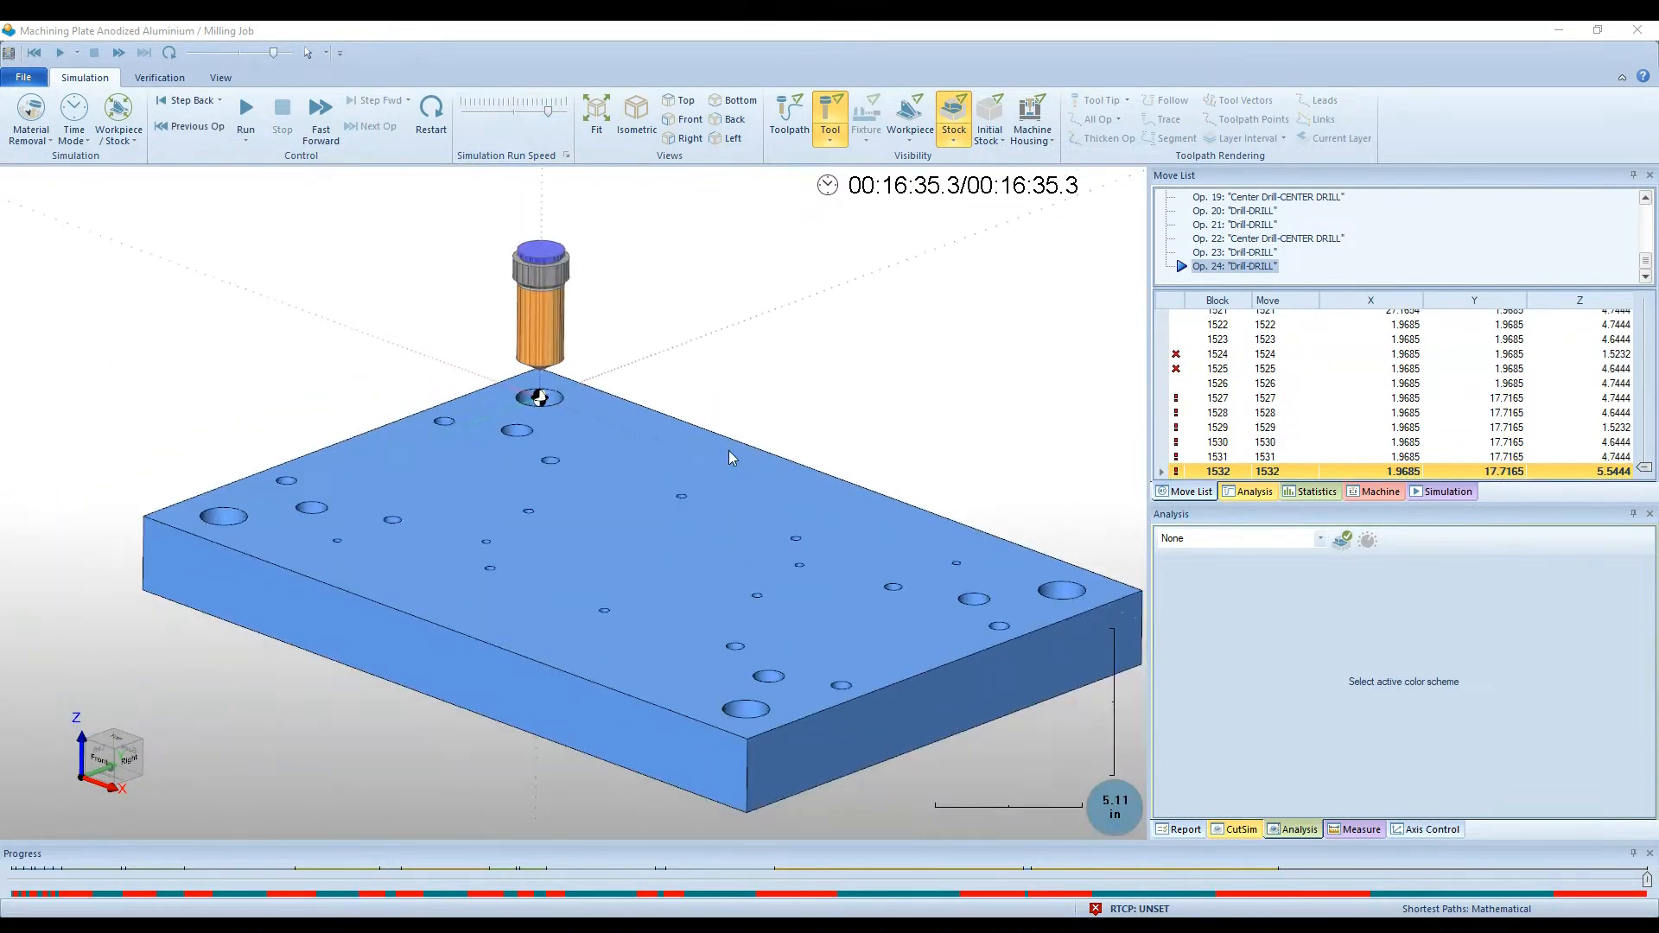
mouse_move(776, 464)
middle_mouse_down()
mouse_move(740, 575)
mouse_move(767, 510)
mouse_move(844, 517)
mouse_move(769, 479)
middle_mouse_up()
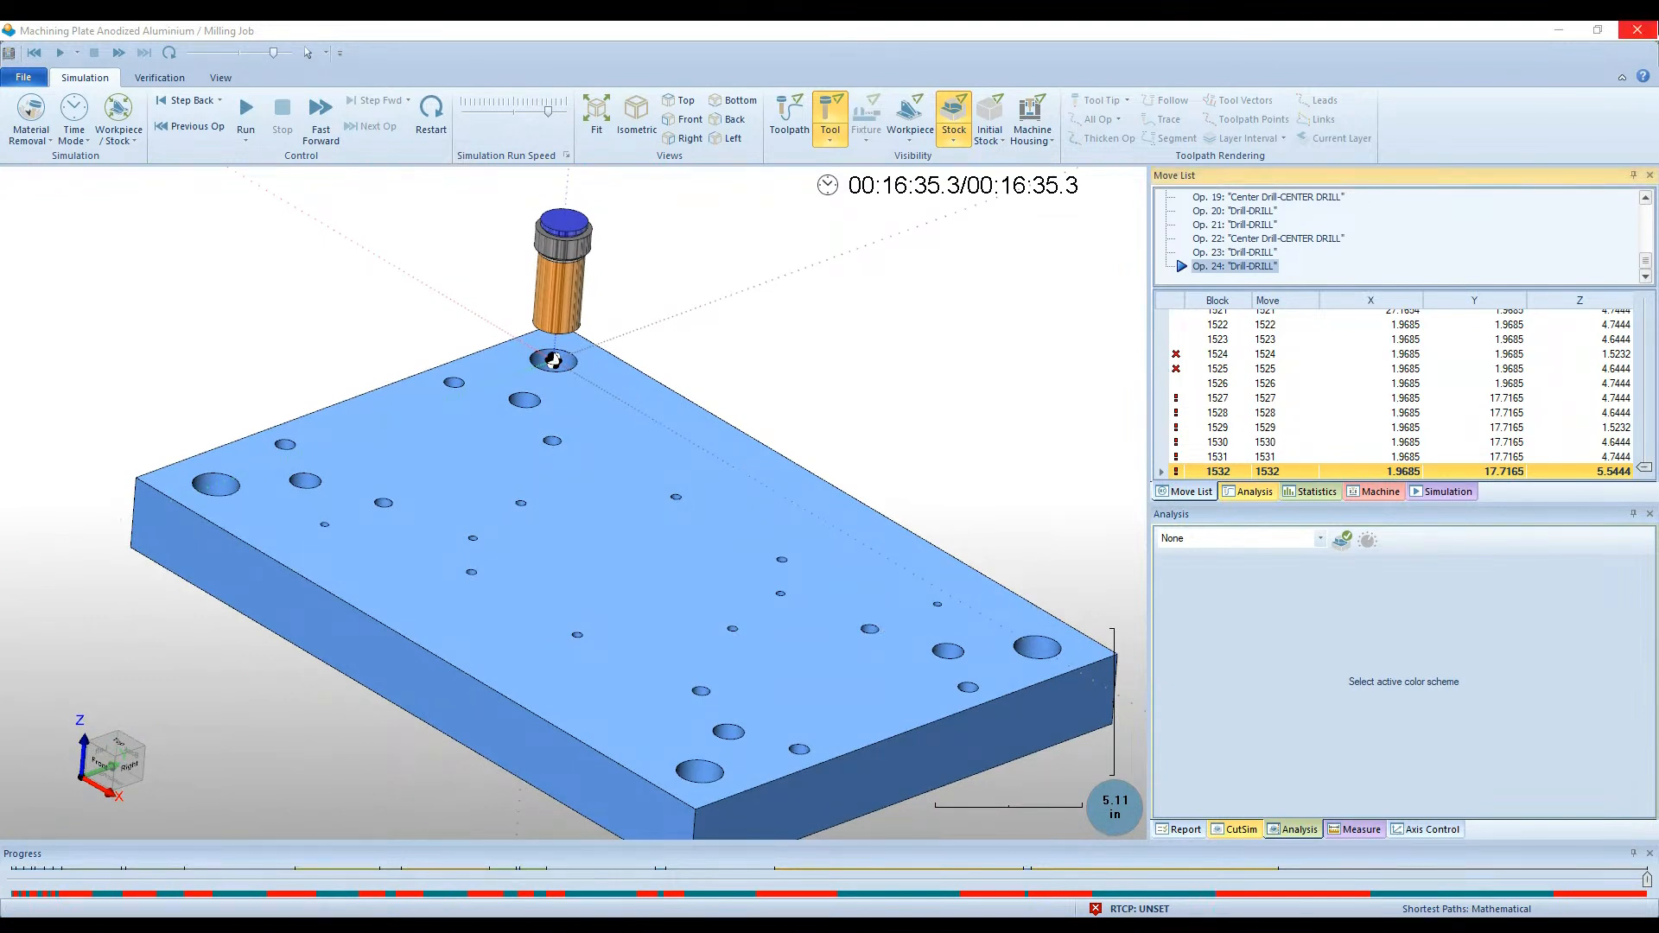
left_click(1639, 30)
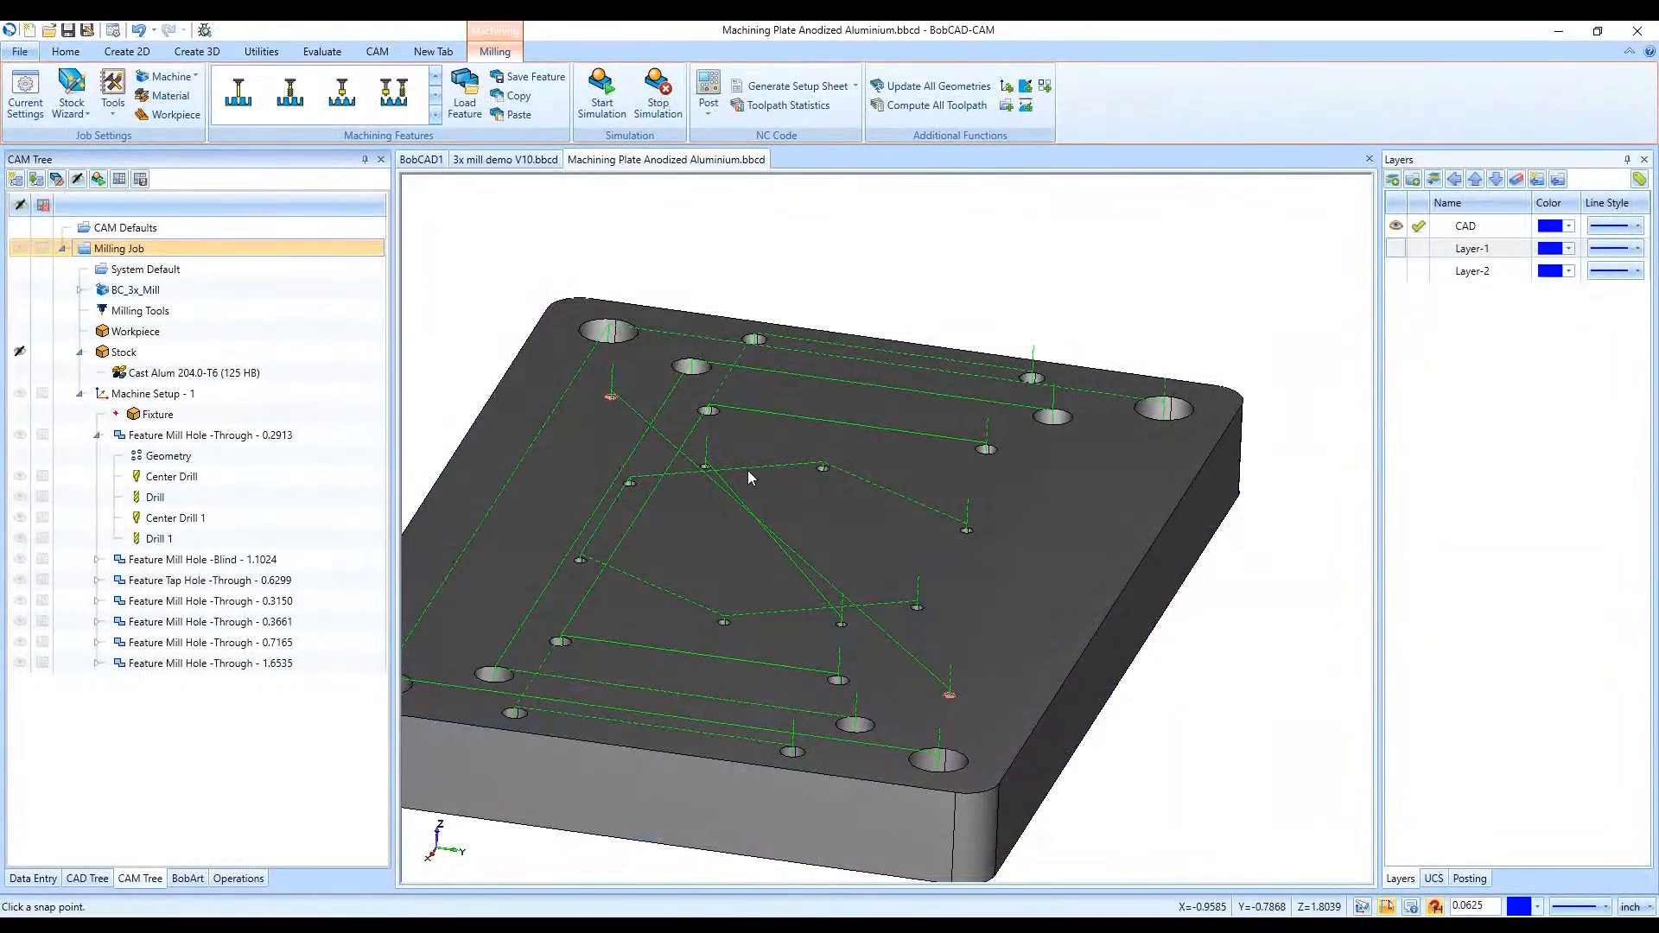
Post the milling job's NC program and widen the posting area to show more of the code
scroll(831, 456, "down", 5)
middle_click_drag(856, 734, 855, 763)
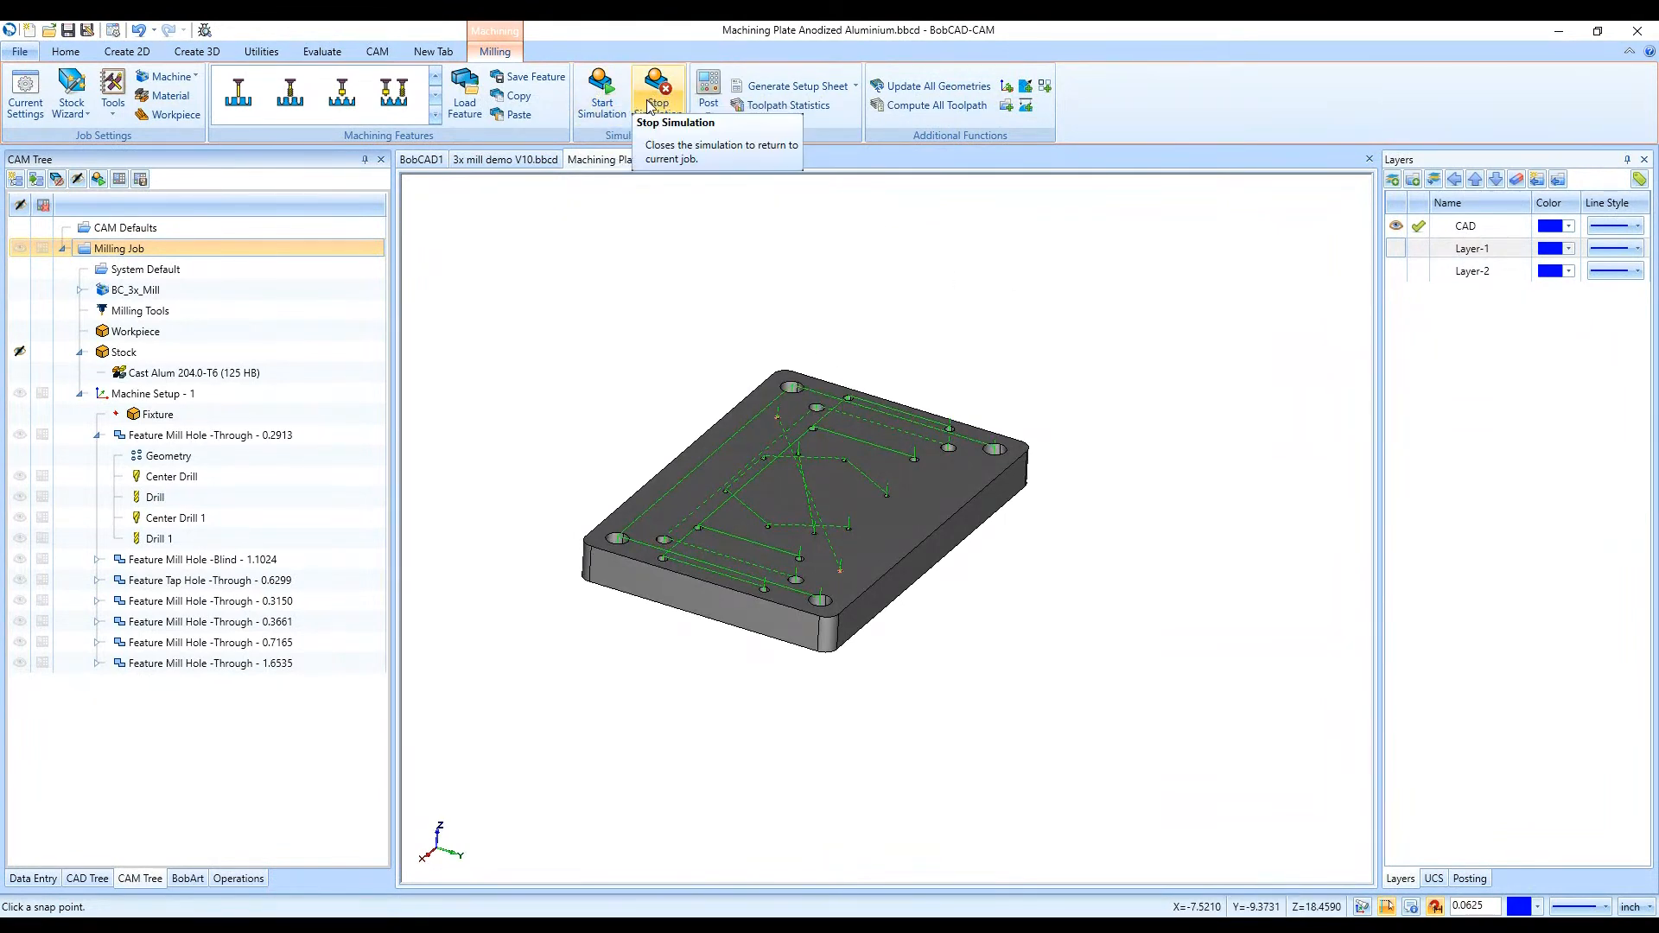
left_click(713, 82)
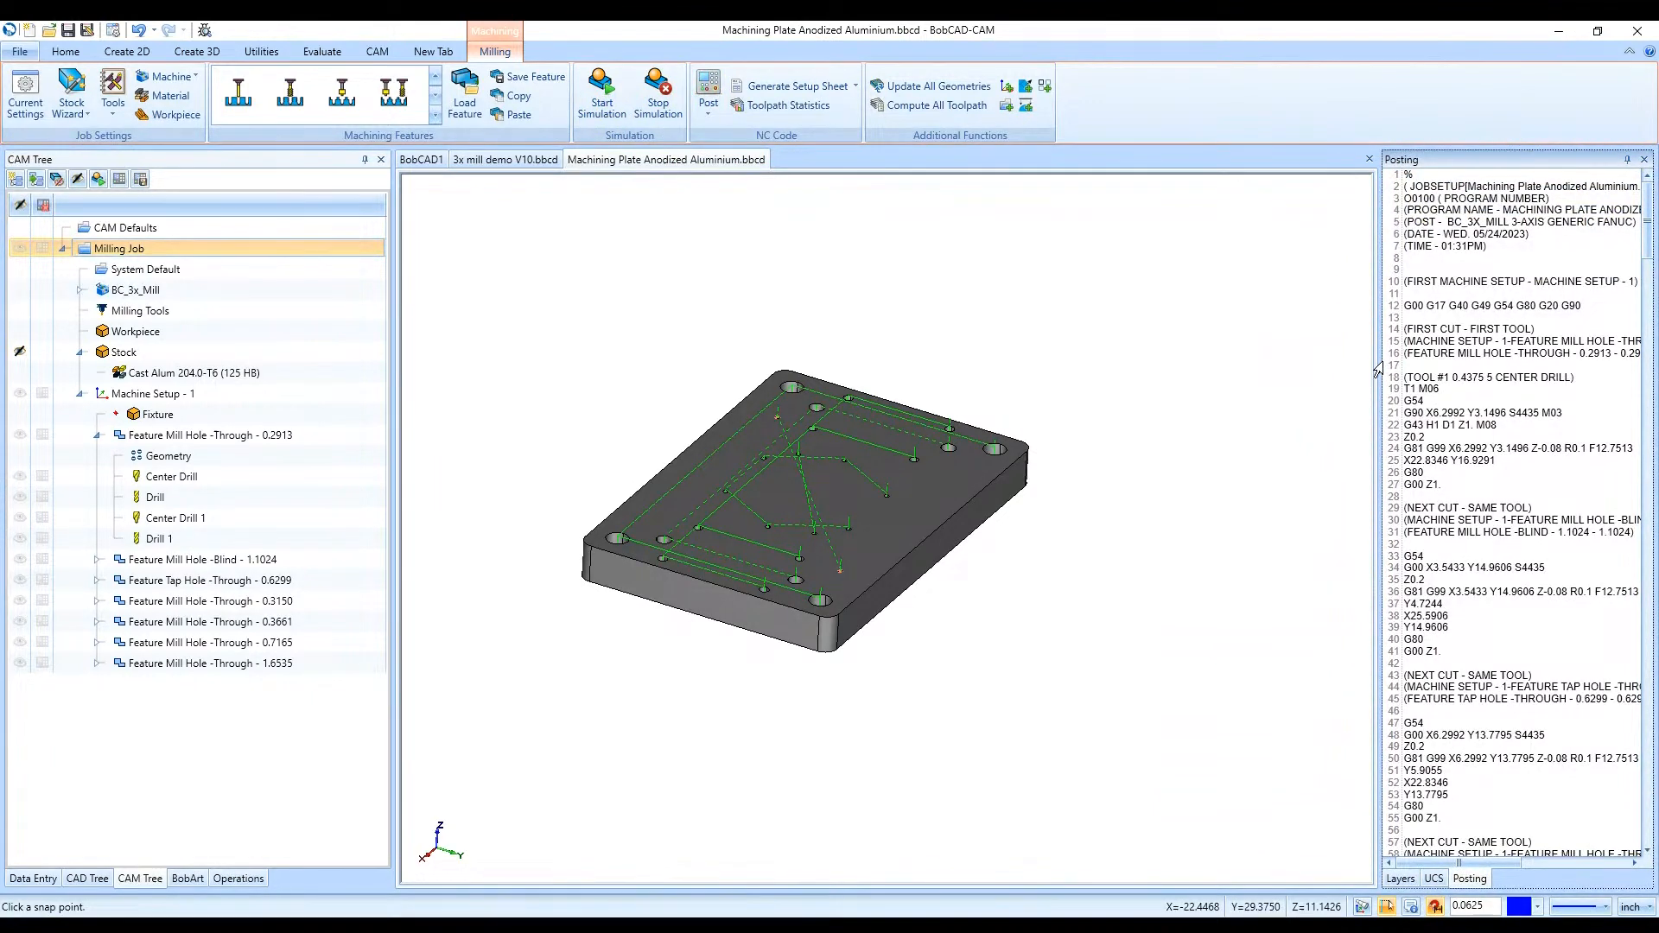
left_click_drag(1380, 362, 1307, 368)
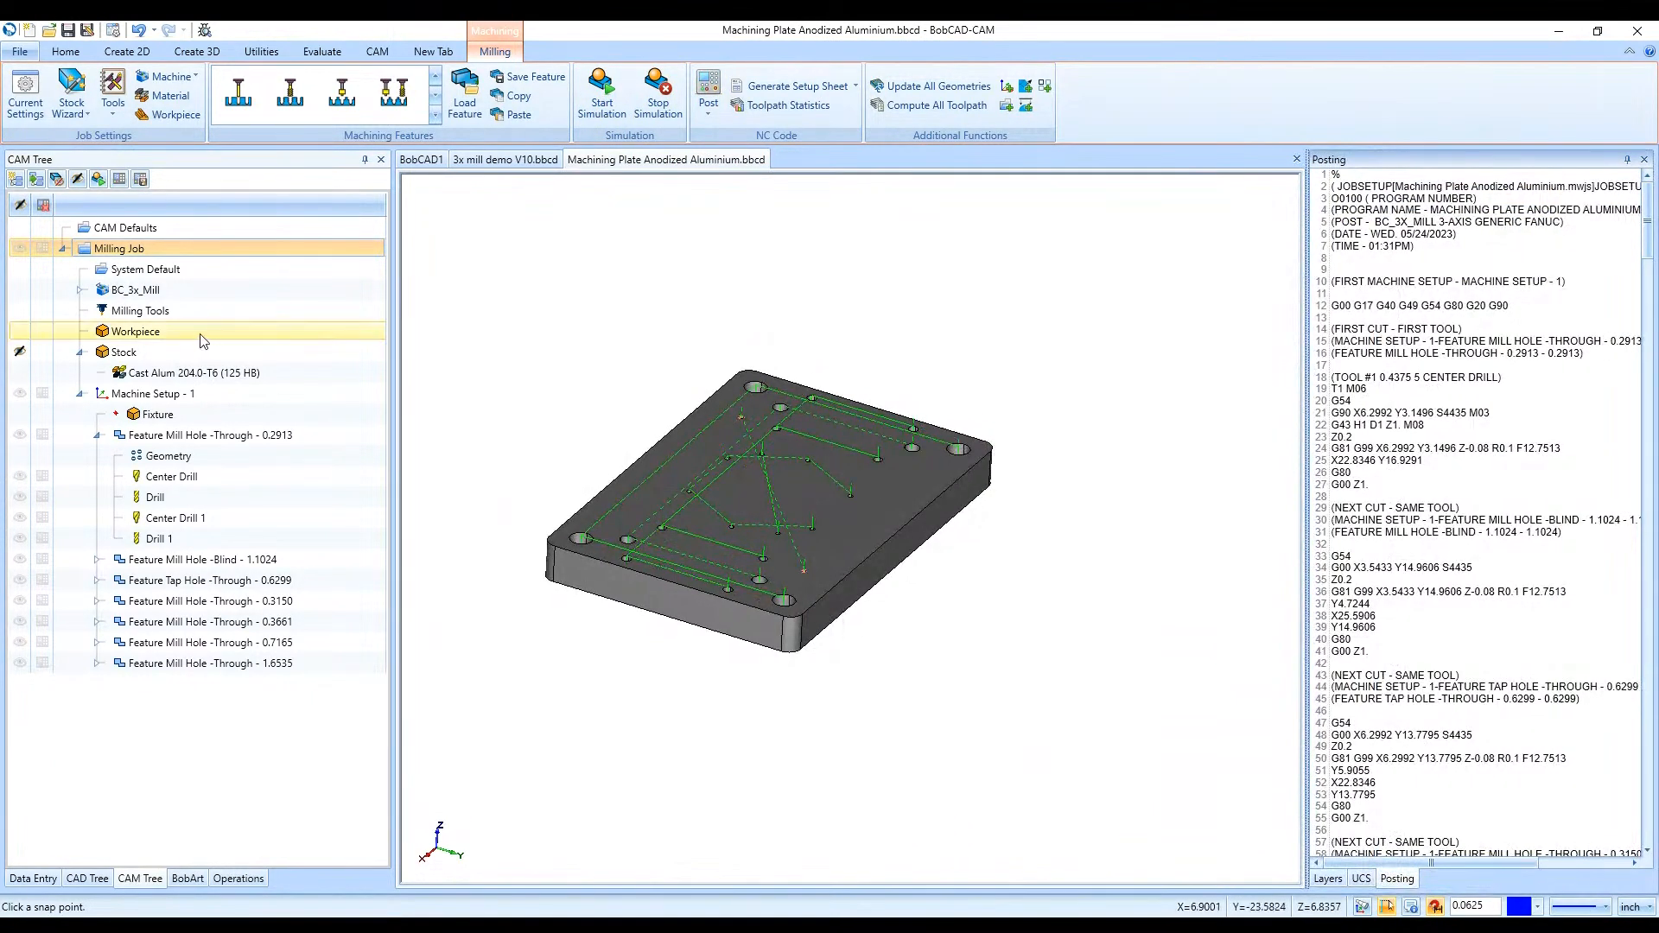
Expand the BC_3x_Mill machine to examine its post processor and the Generic Fanuc entry in the posted program header
left_click(153, 292)
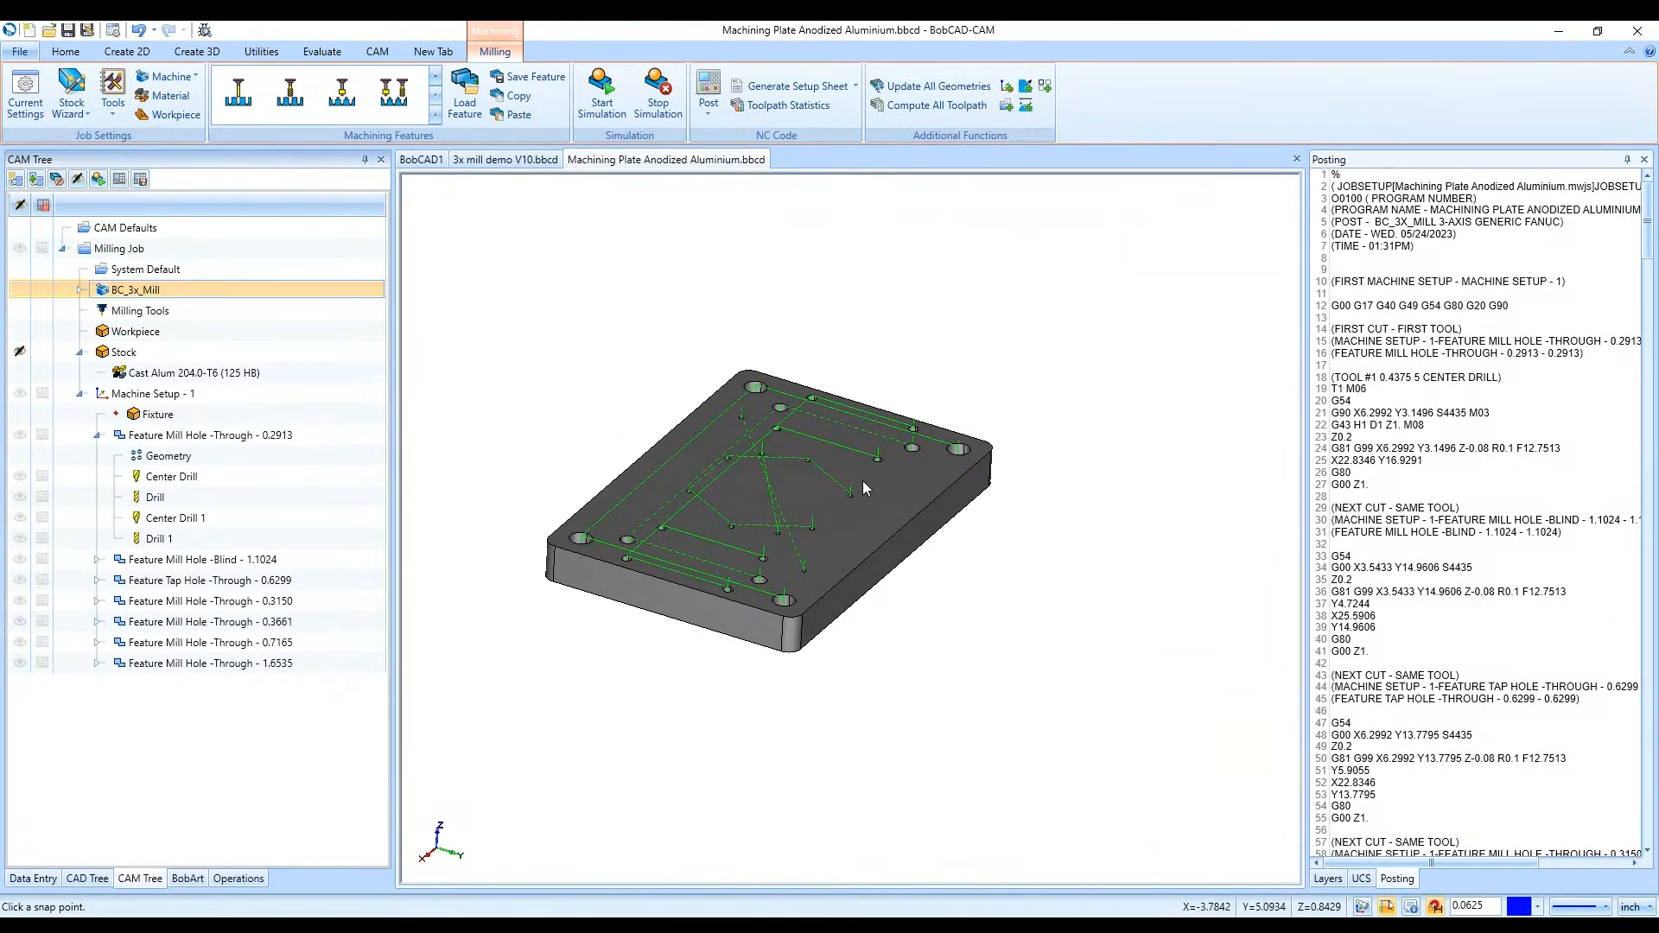
left_click(81, 289)
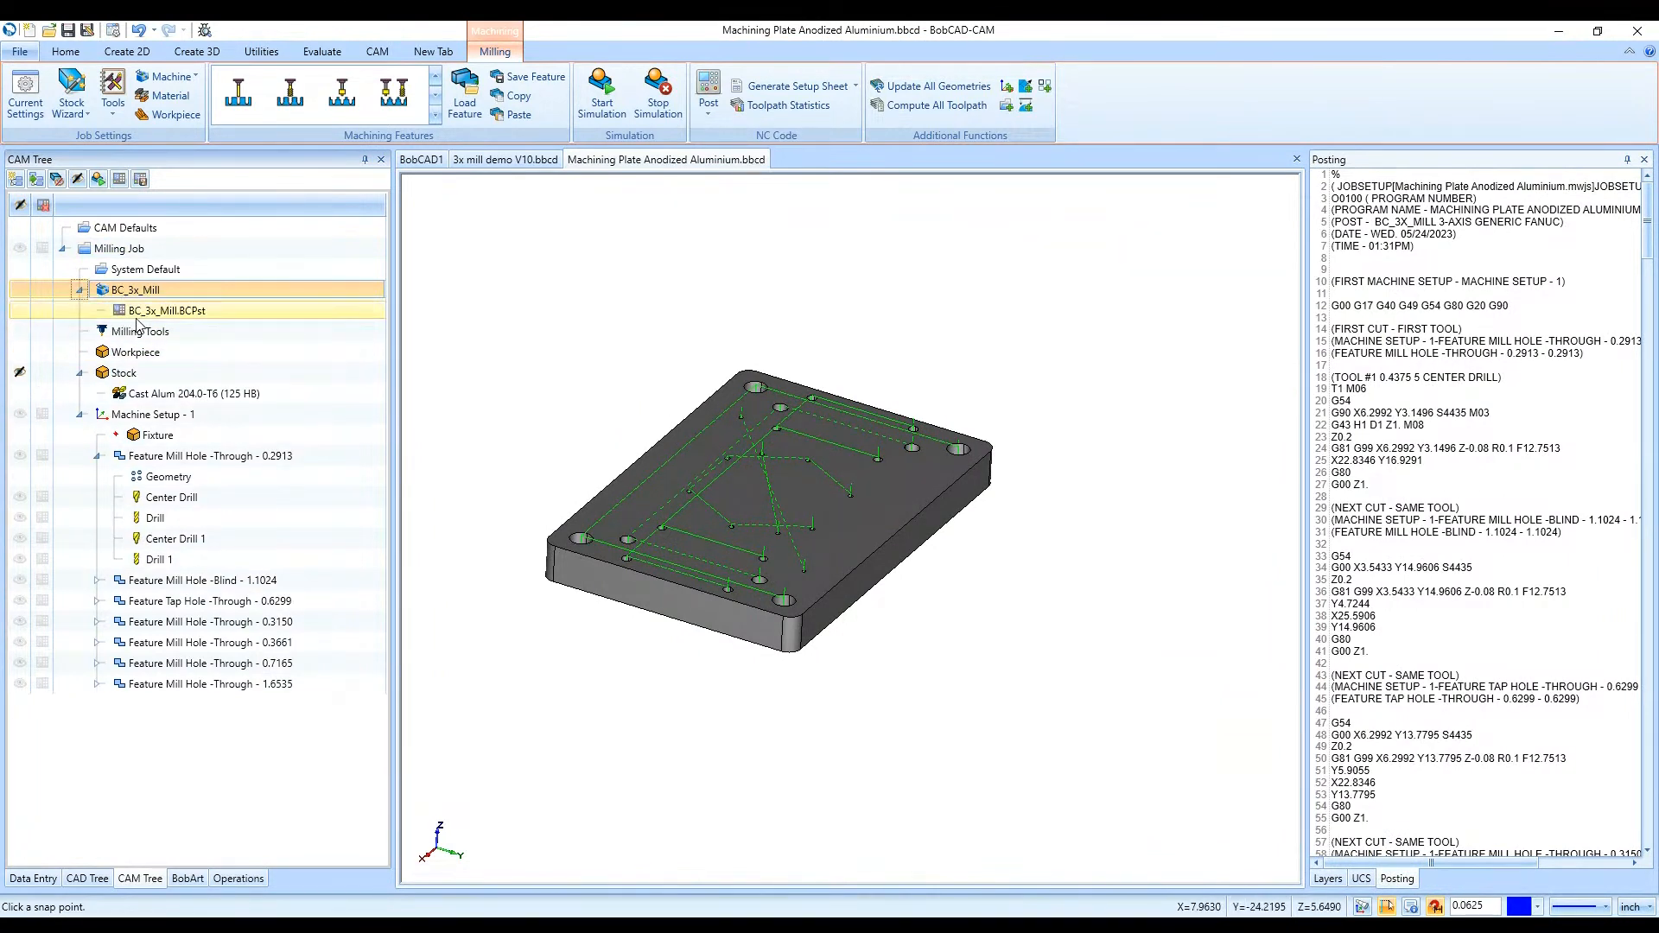
left_click(136, 313)
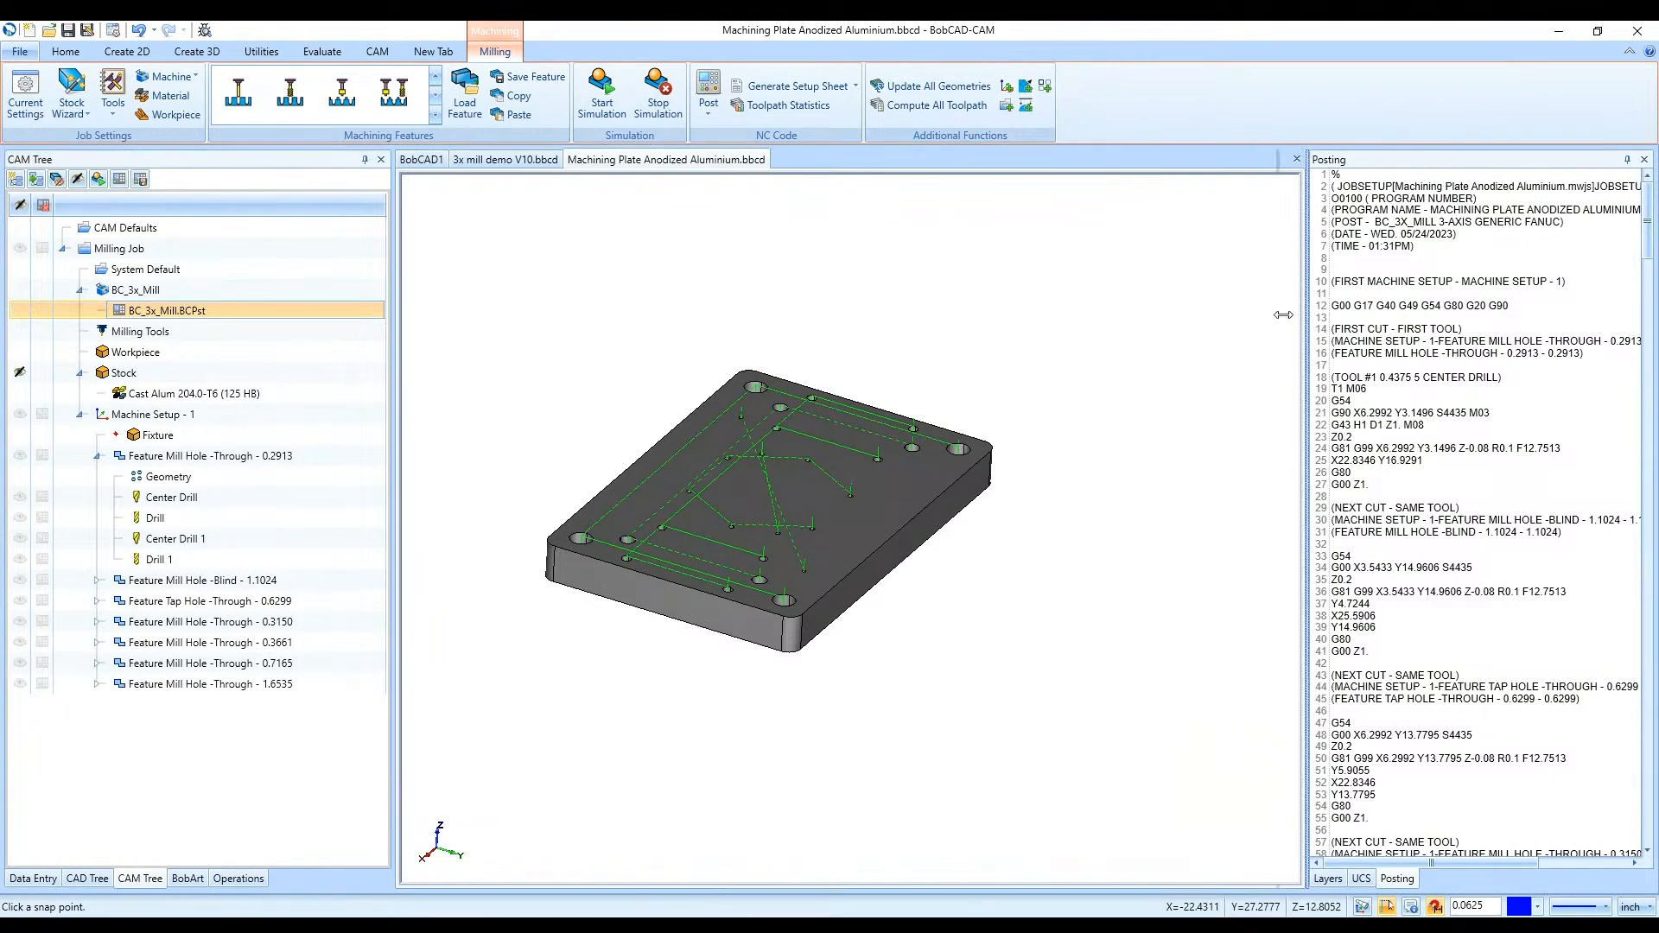
left_click_drag(1299, 314, 1244, 315)
left_click_drag(1273, 235, 1417, 234)
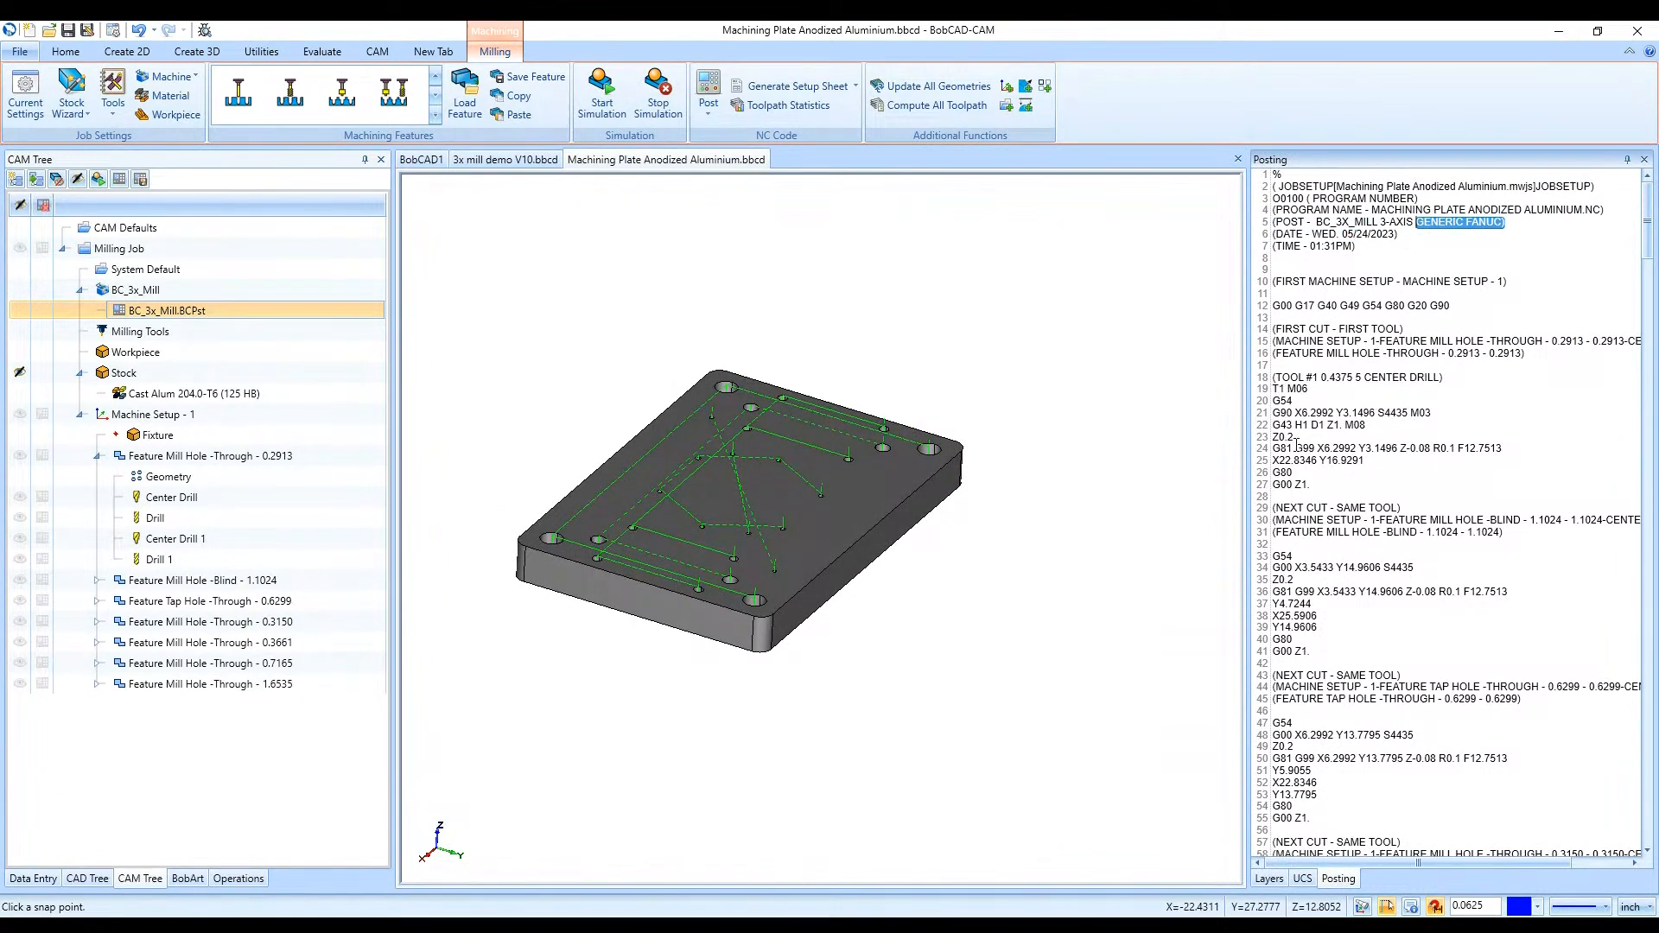
left_click(1350, 623)
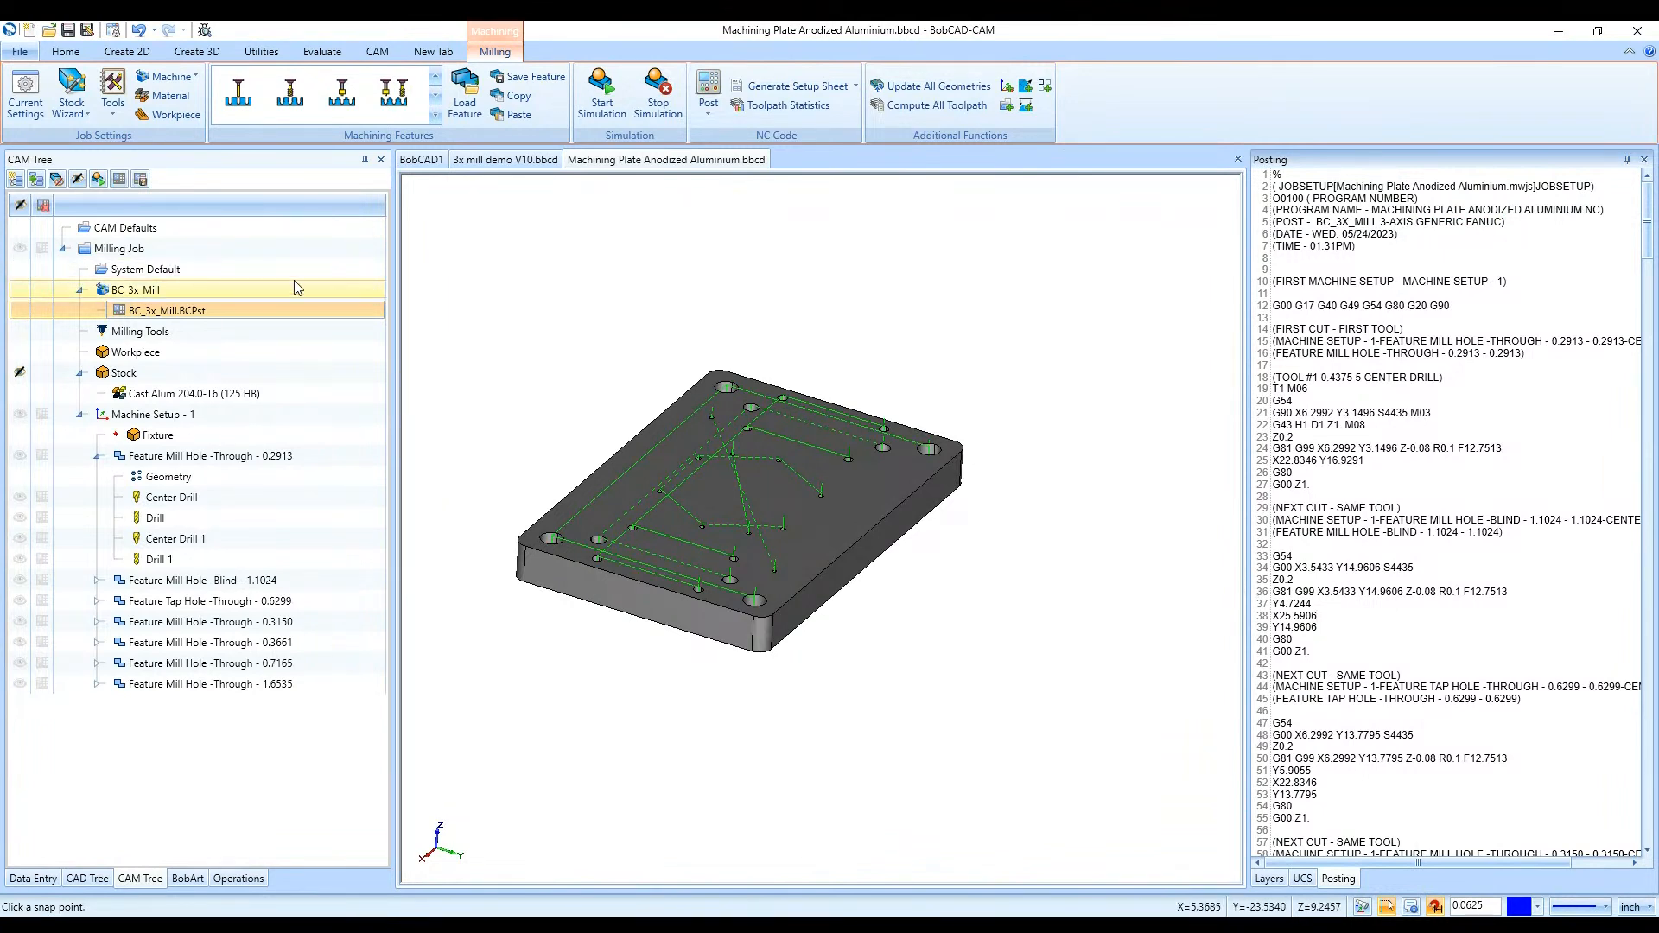
Change the job's machine to Haas_3x_Mill and post the NC program again
double_click(222, 291)
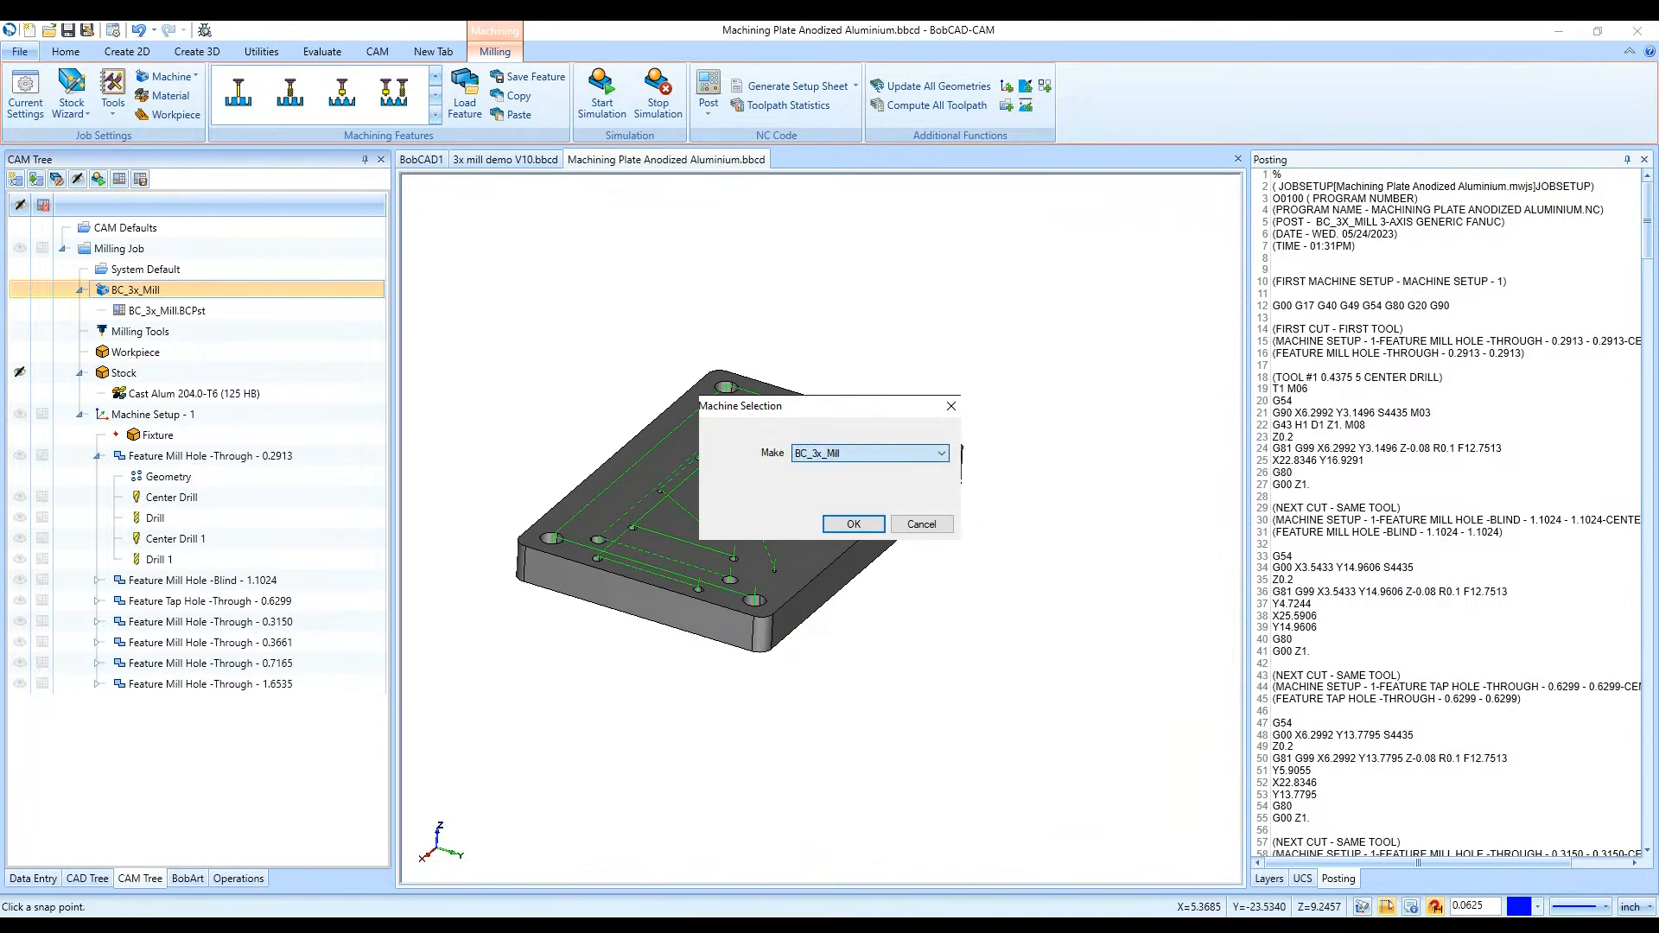
left_click(841, 737)
left_click(868, 522)
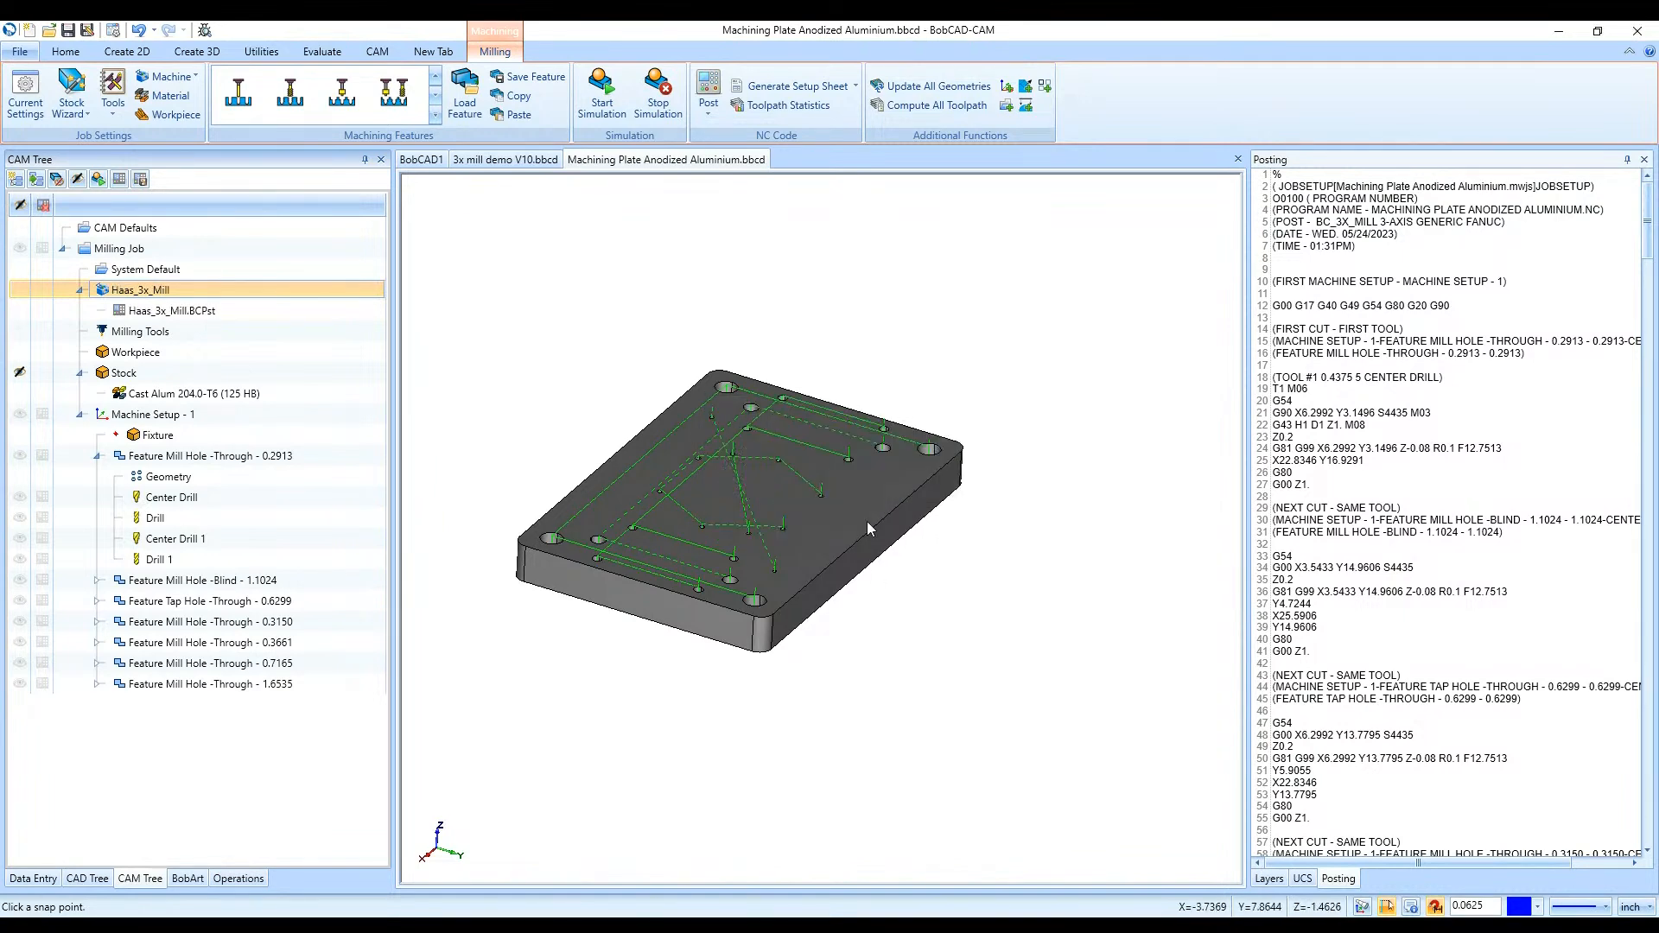
left_click(709, 87)
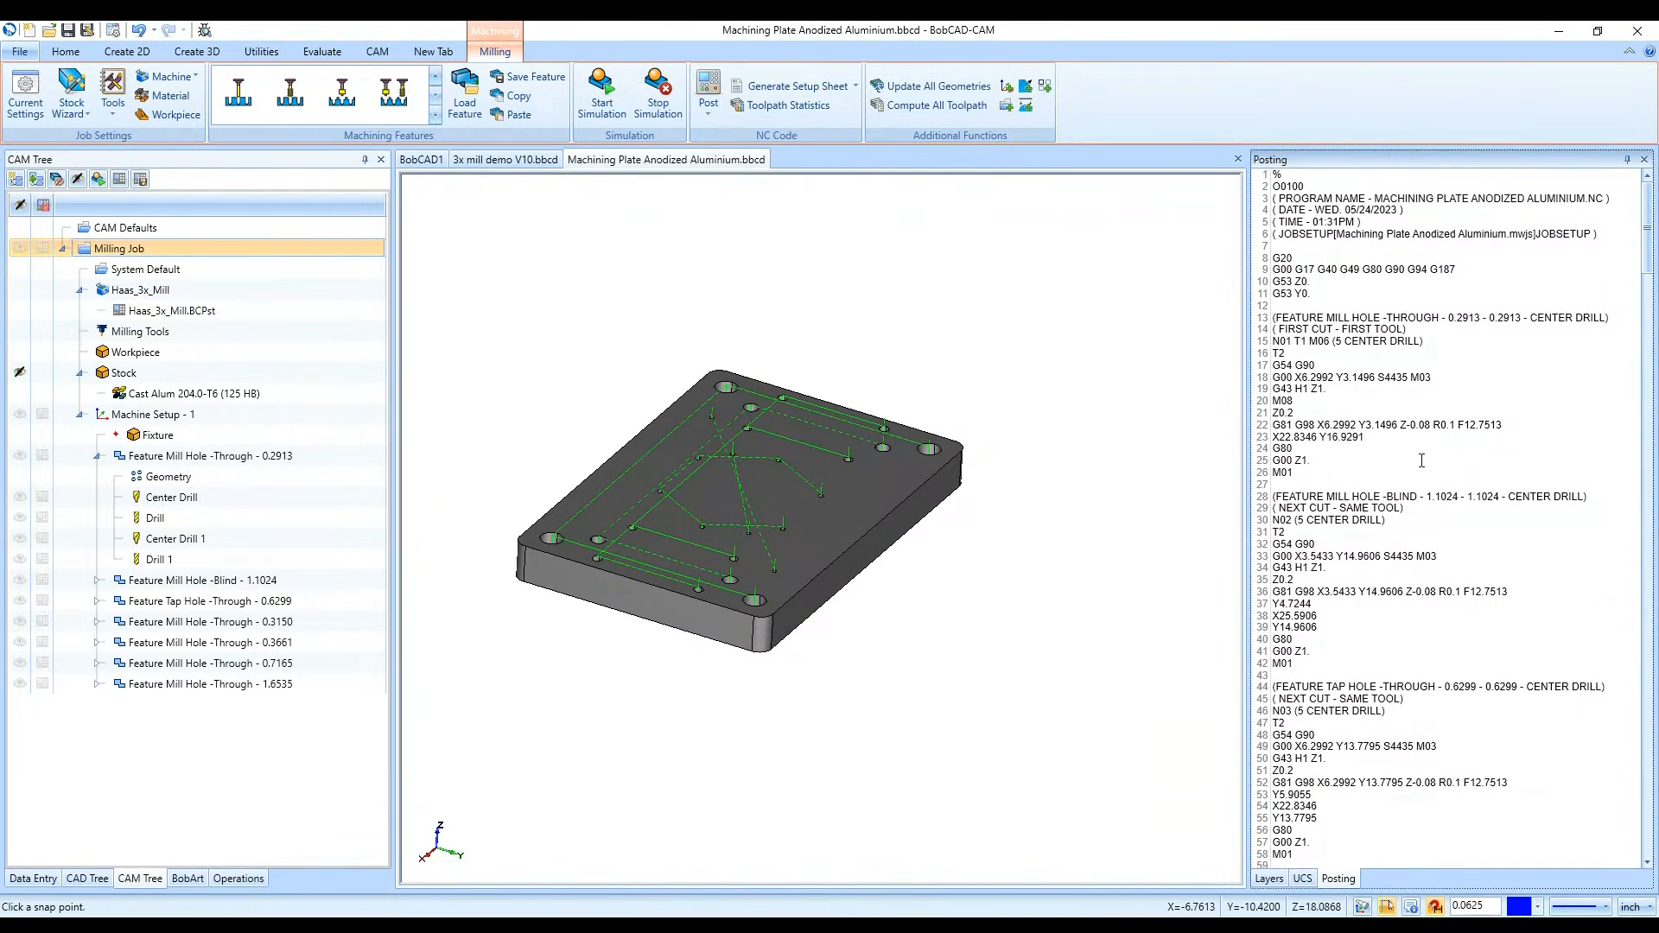
Browse the available mill post processor files for the Haas_3x_Mill machine and leave the selection without choosing another
double_click(270, 311)
left_click(616, 463)
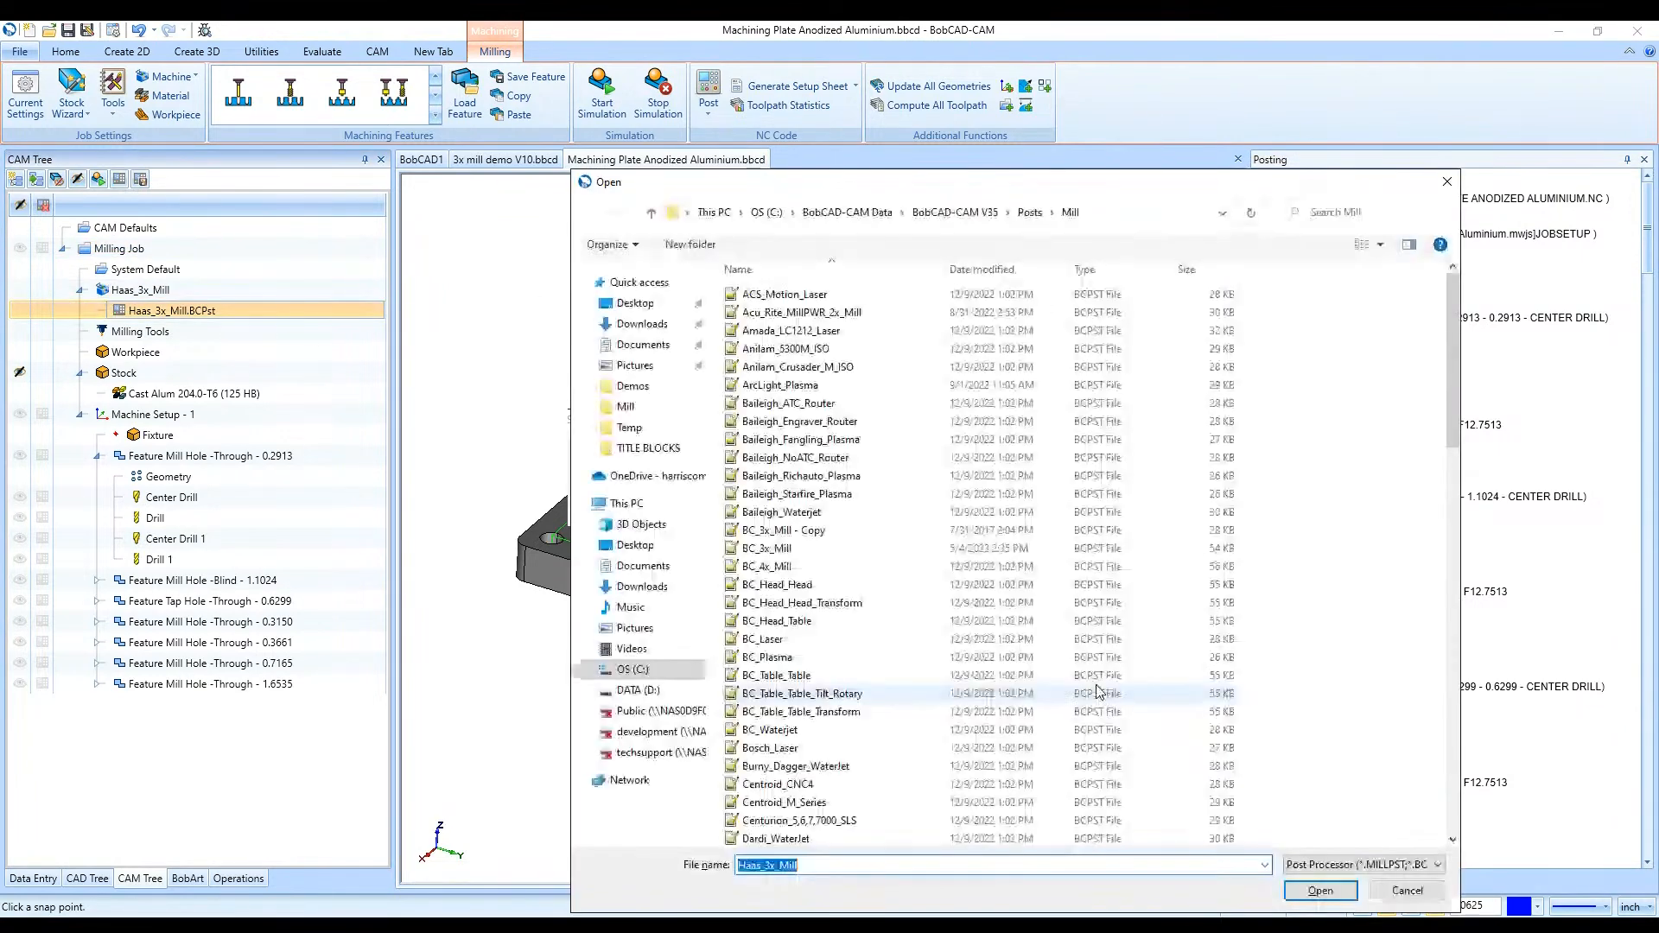
scroll(951, 644, "down", 5)
scroll(948, 646, "down", 10)
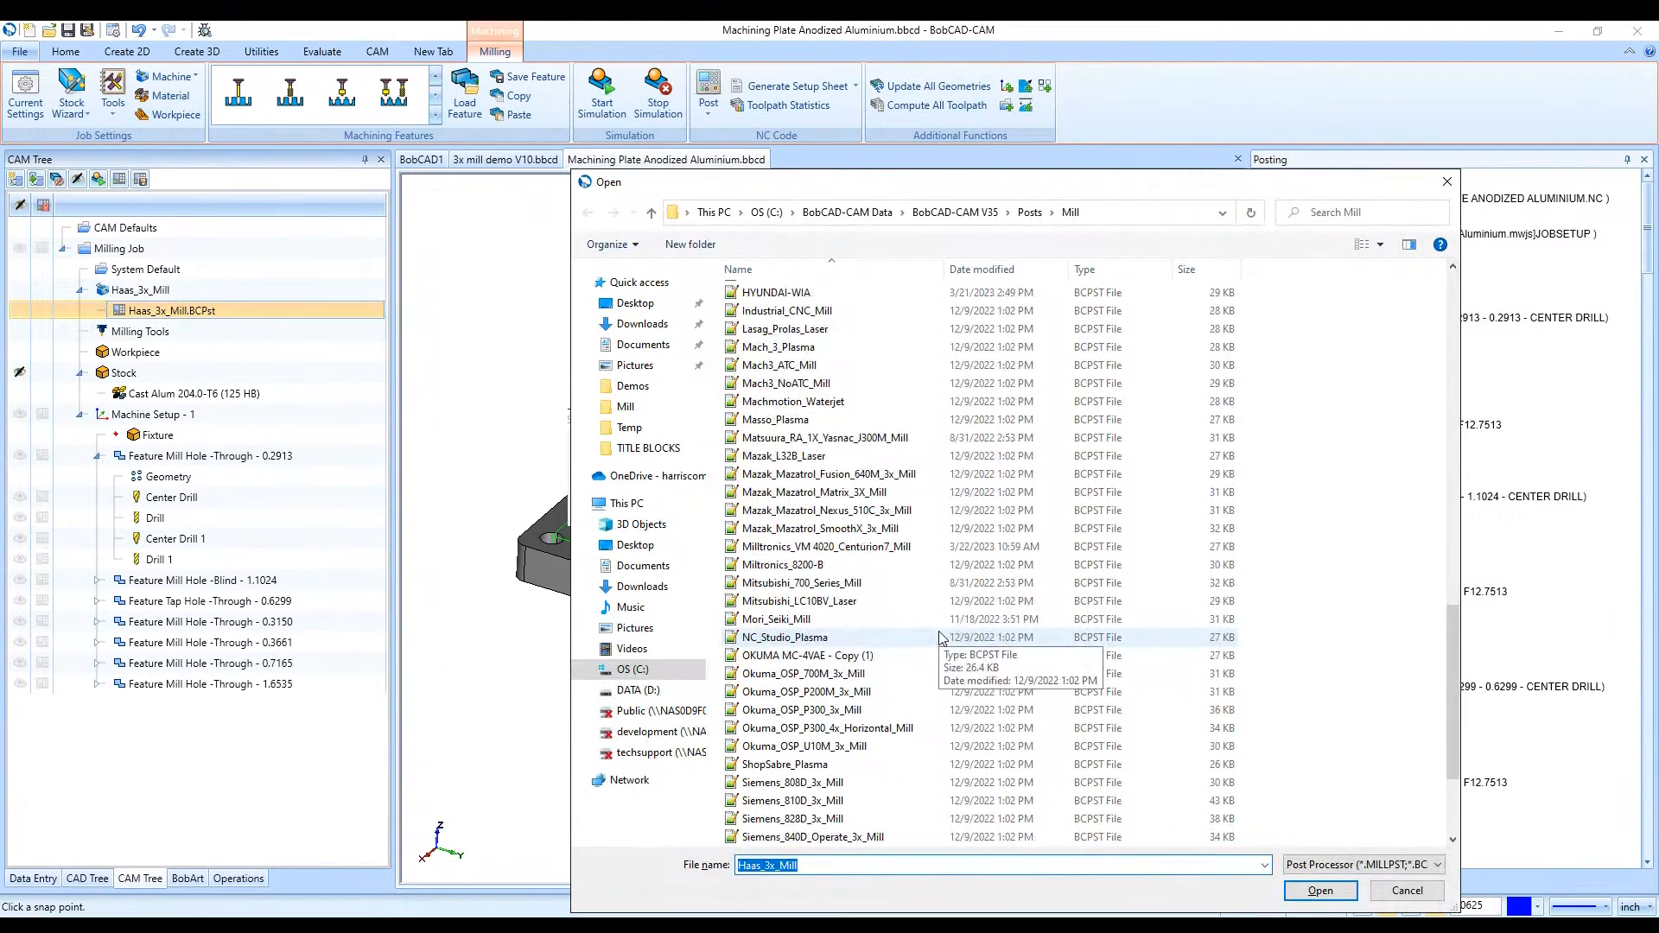
scroll(940, 636, "up", 15)
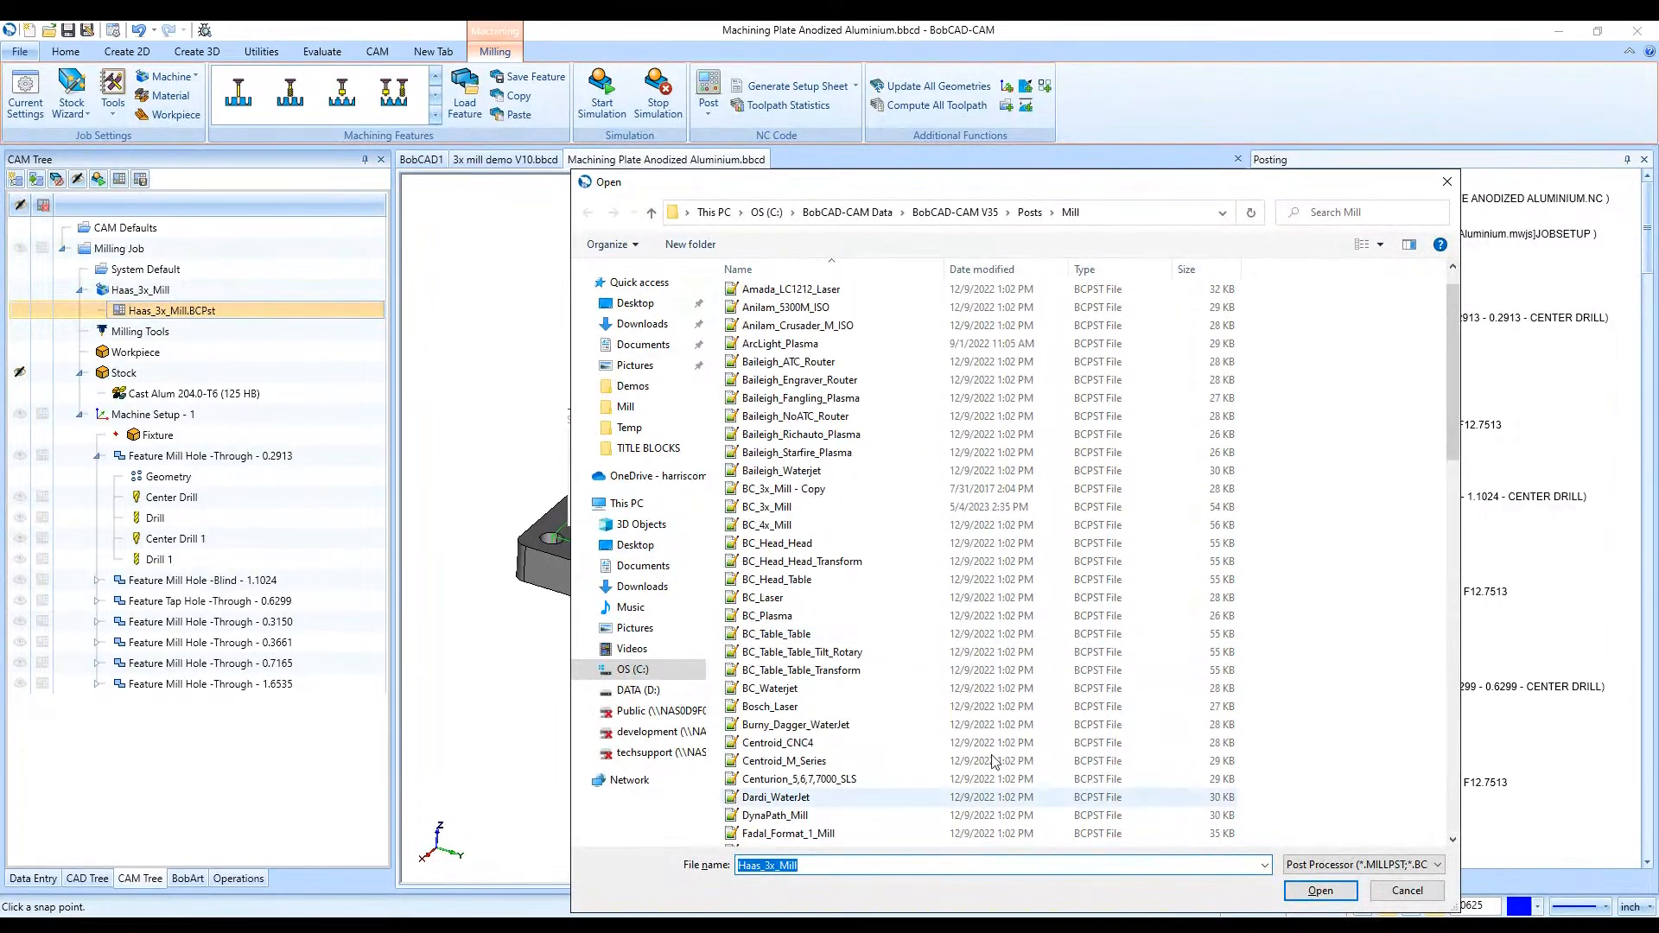
left_click(1391, 892)
left_click(1055, 511)
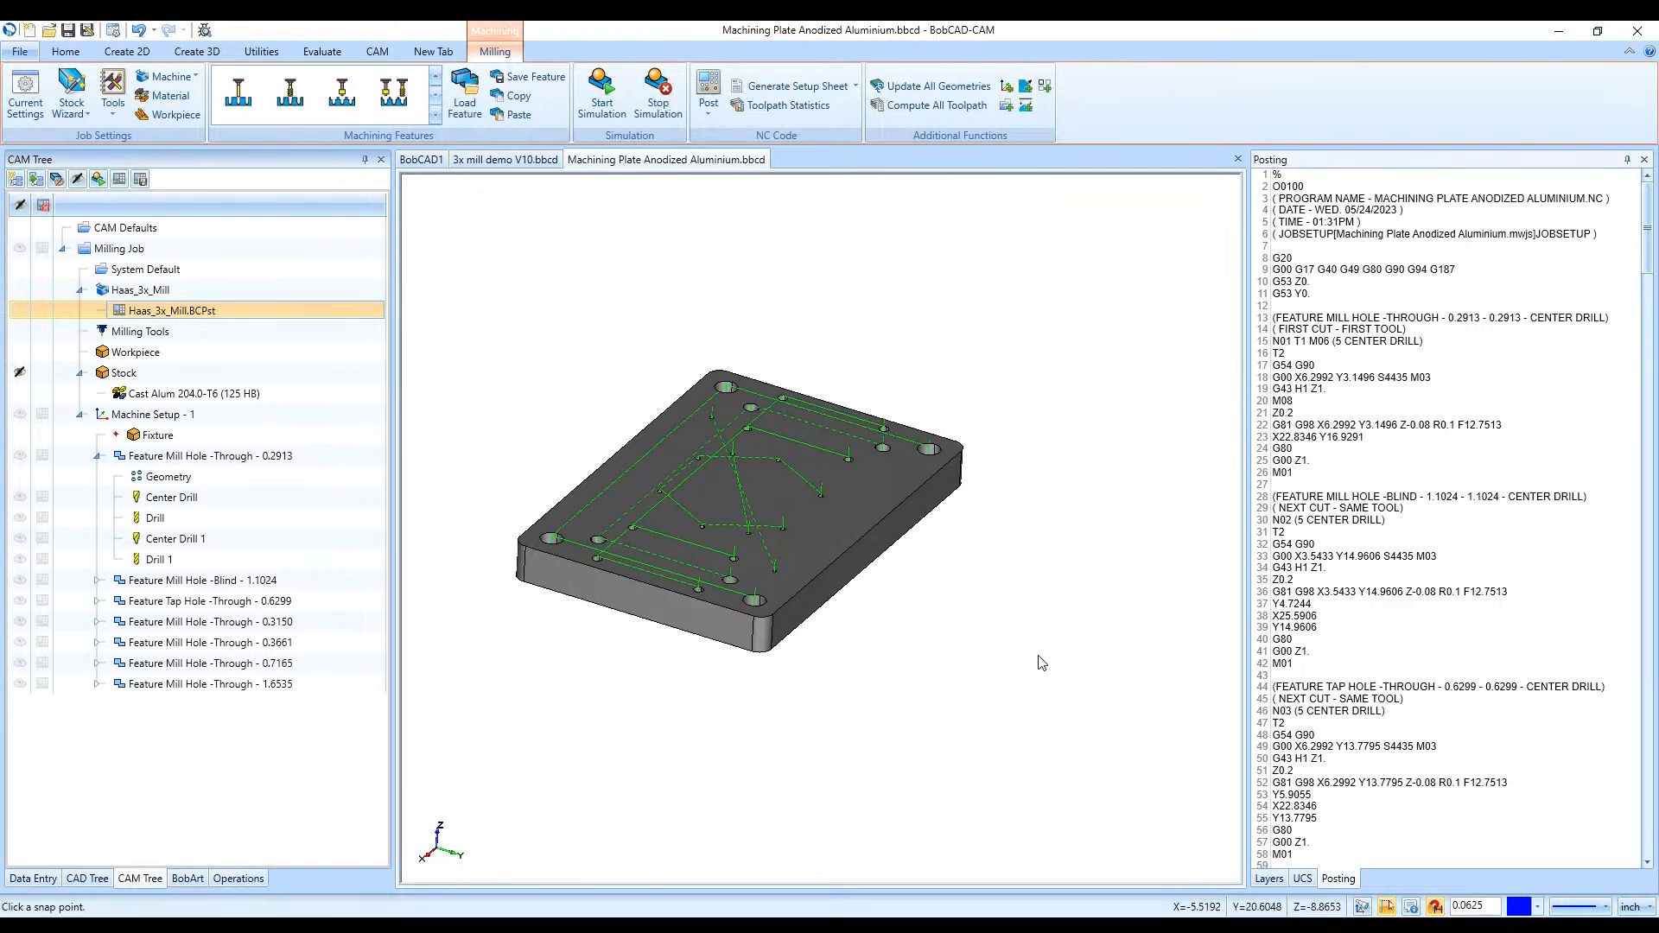
middle_click_drag(1041, 663, 1041, 653)
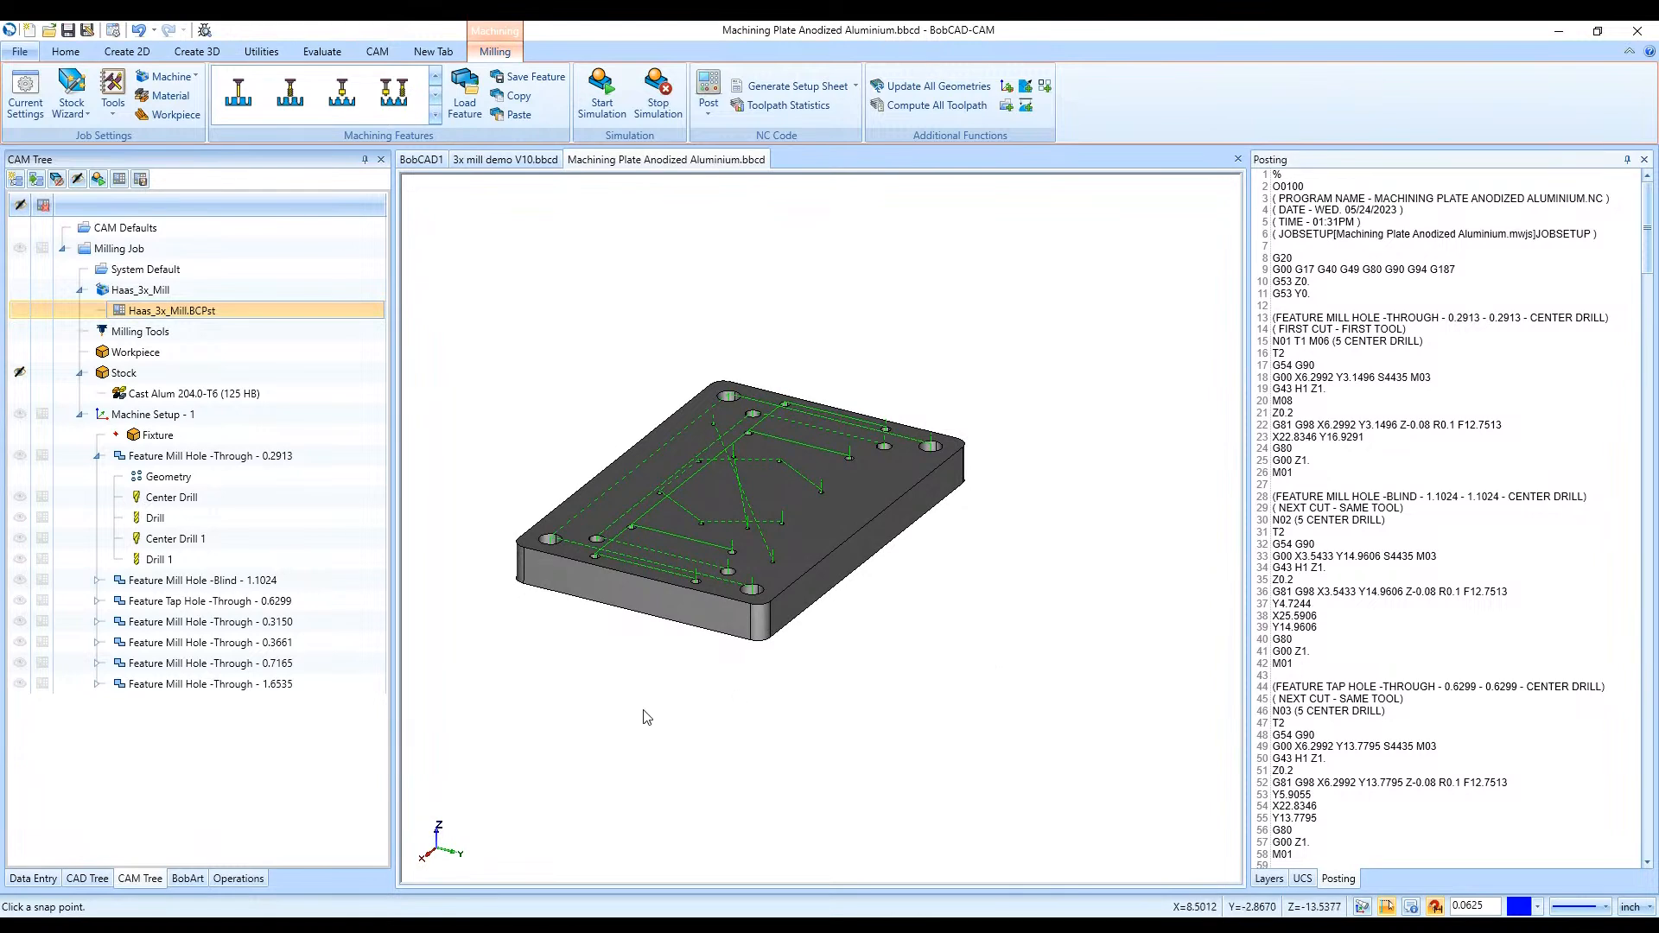
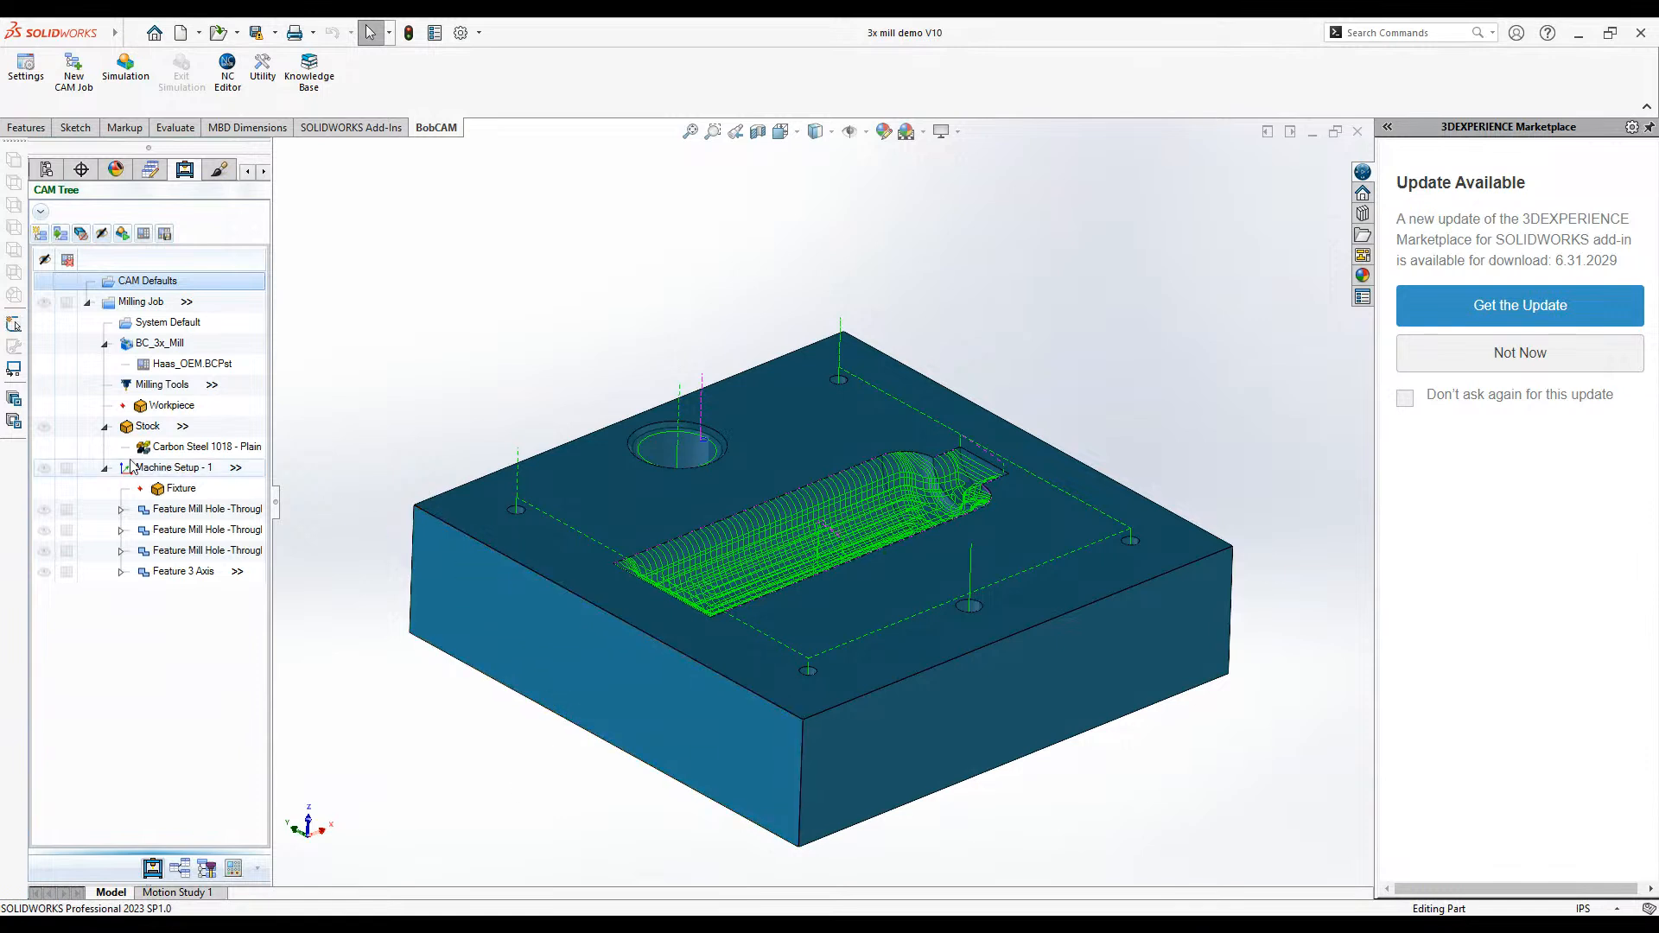
Switch to SOLIDWORKS and collapse Machine Setup - 1 under the Milling Job in the BobCAM tree
left_click(102, 469)
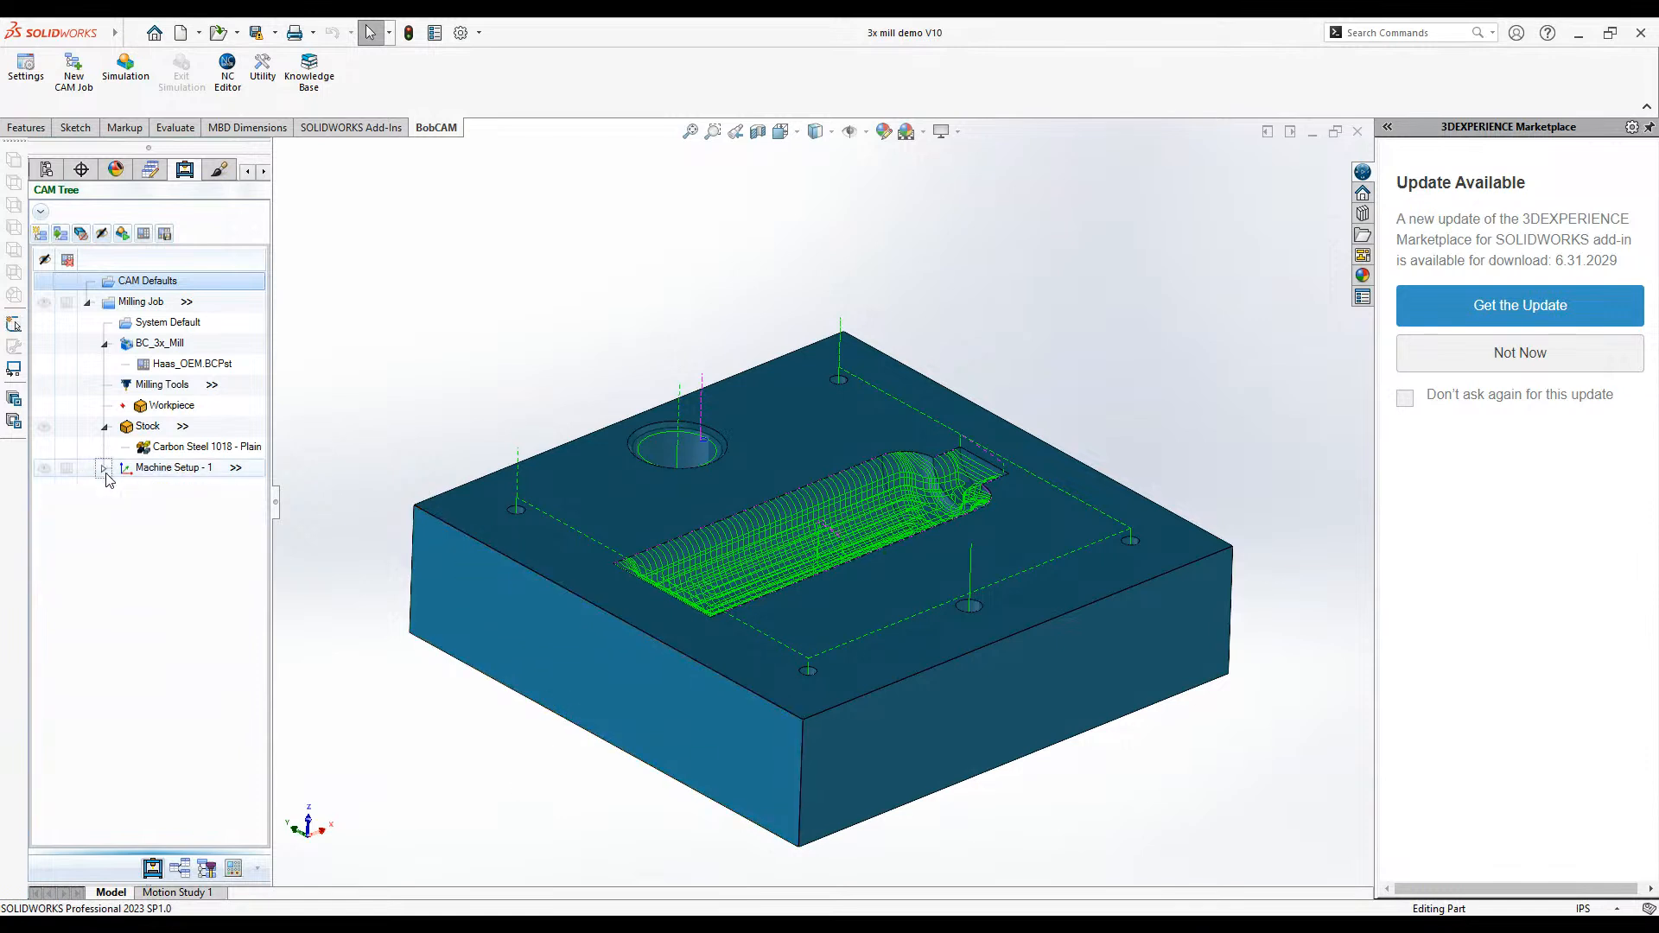
left_click(130, 303)
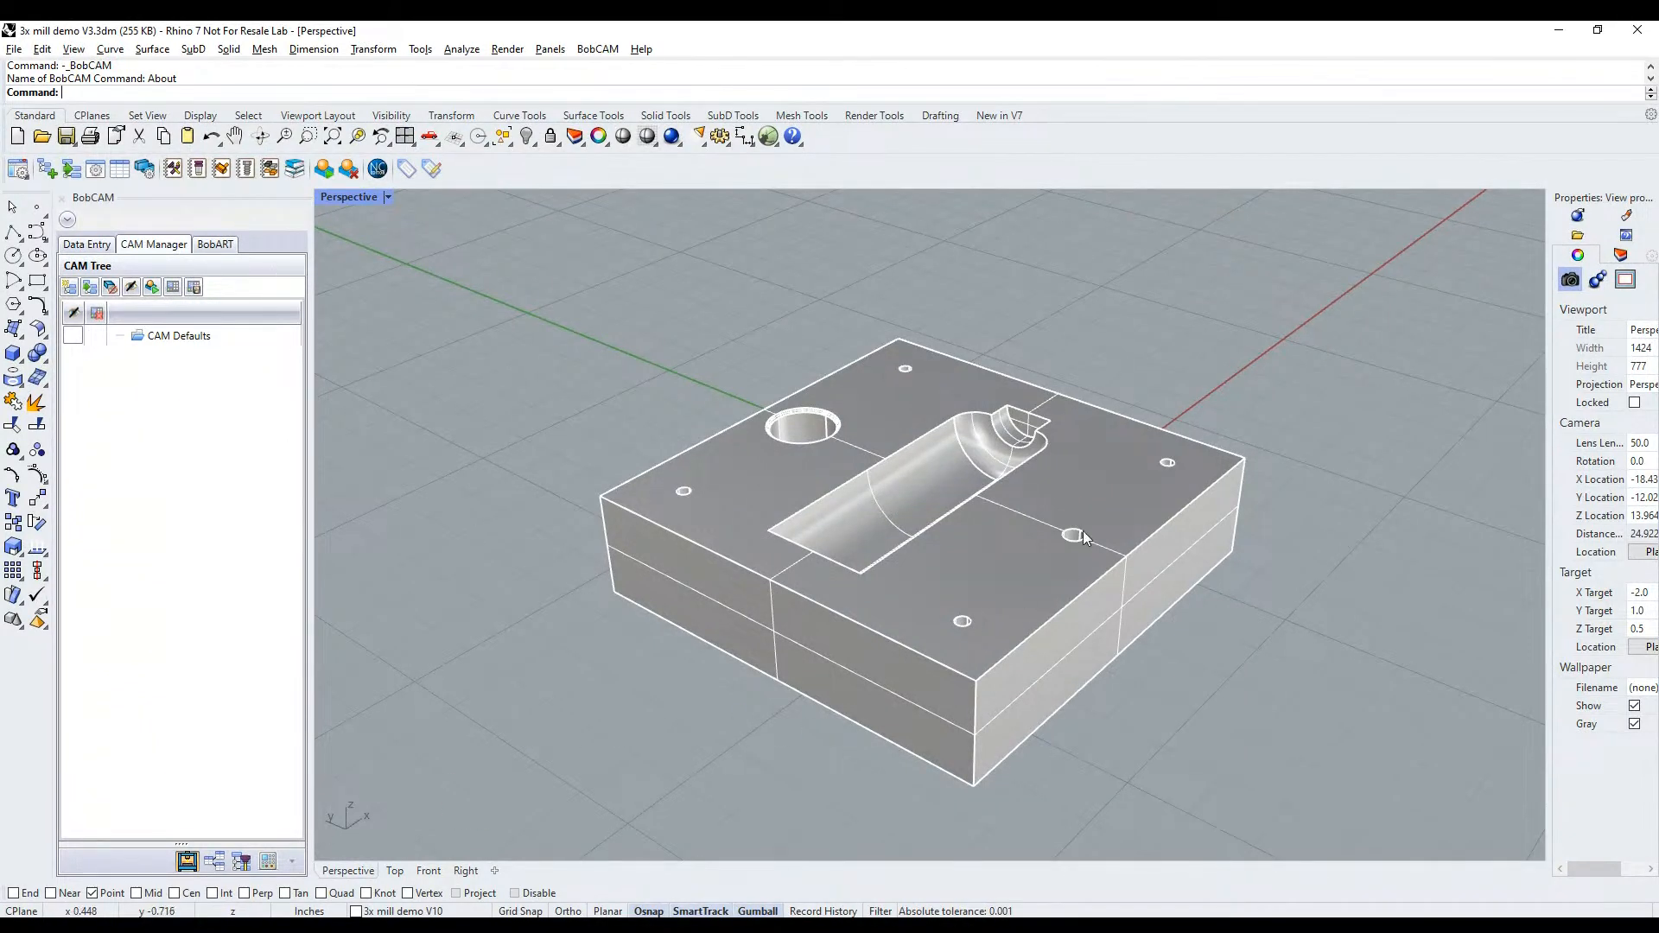
Switch to Rhino, view the 3x mill demo block from different angles and look over the BobCAM plug-in commands
middle_click(1087, 311)
right_click_drag(1331, 420, 1266, 432)
mouse_move(510, 430)
right_mouse_down()
mouse_move(537, 417)
mouse_move(511, 399)
right_mouse_up()
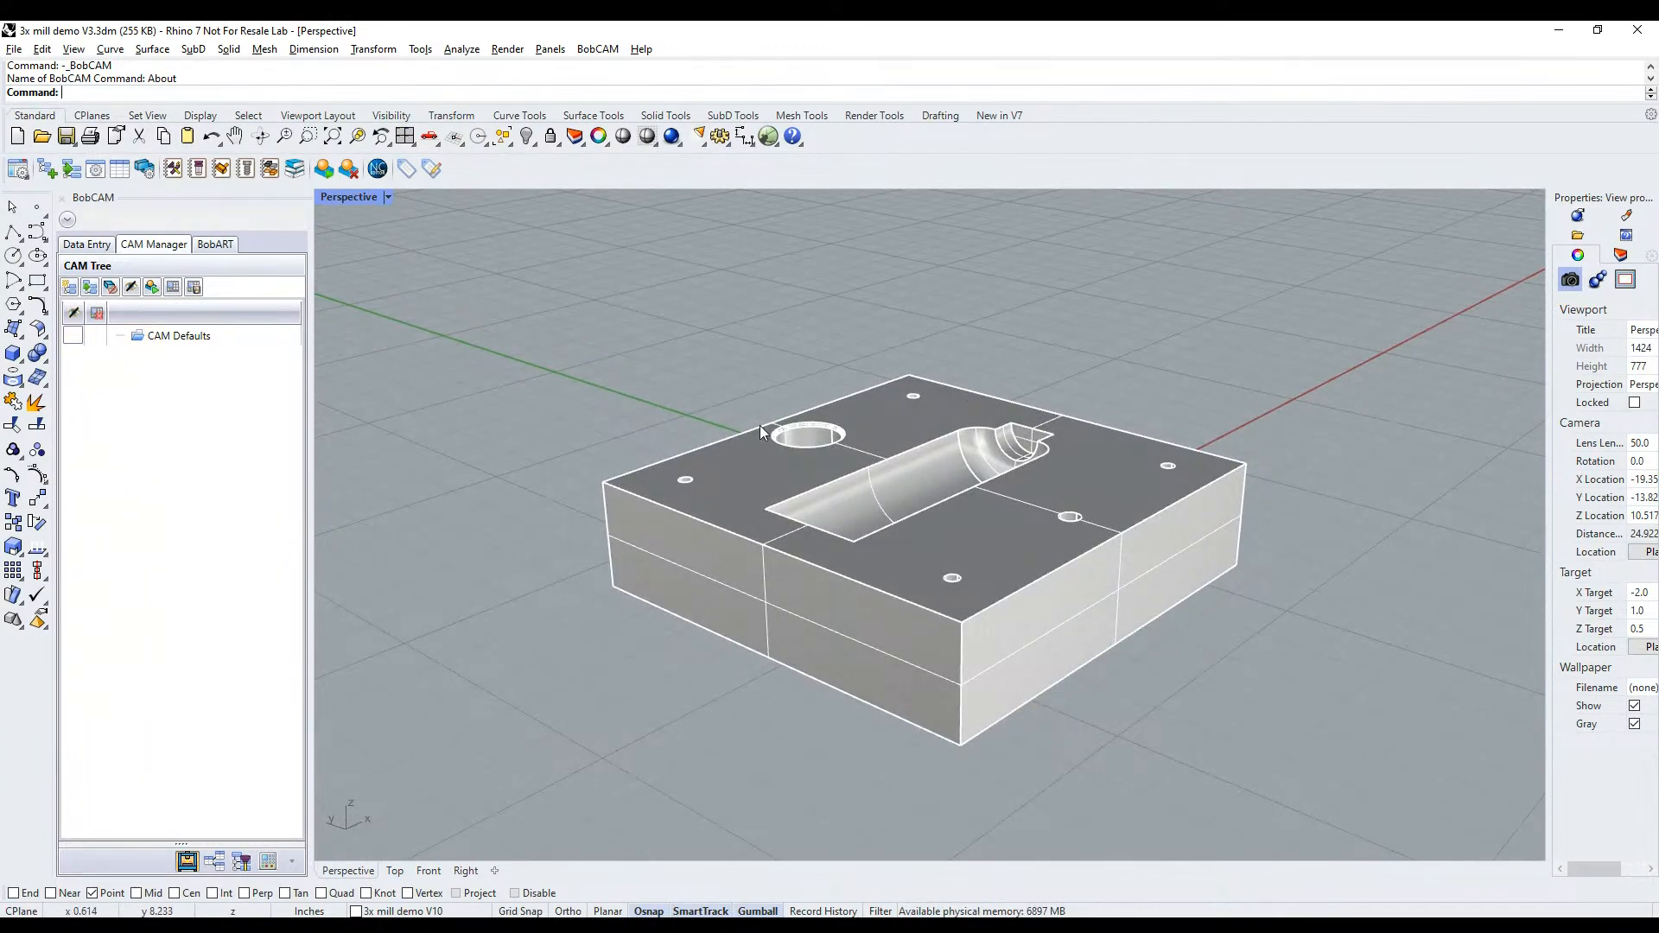
left_click(589, 50)
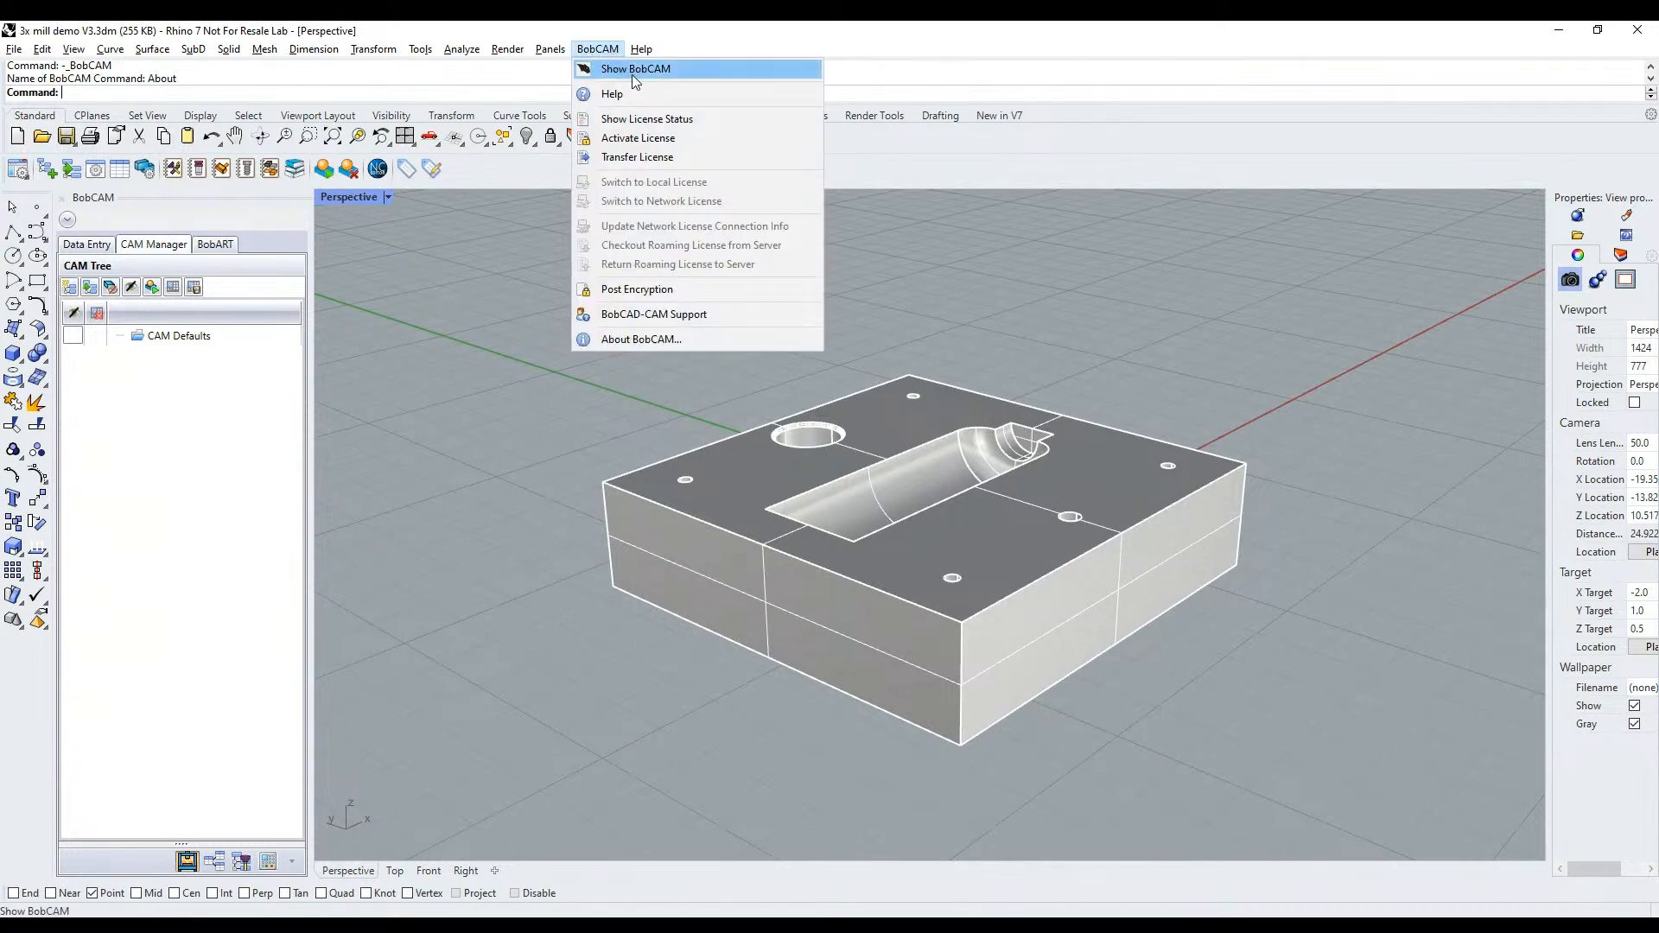
left_click(193, 523)
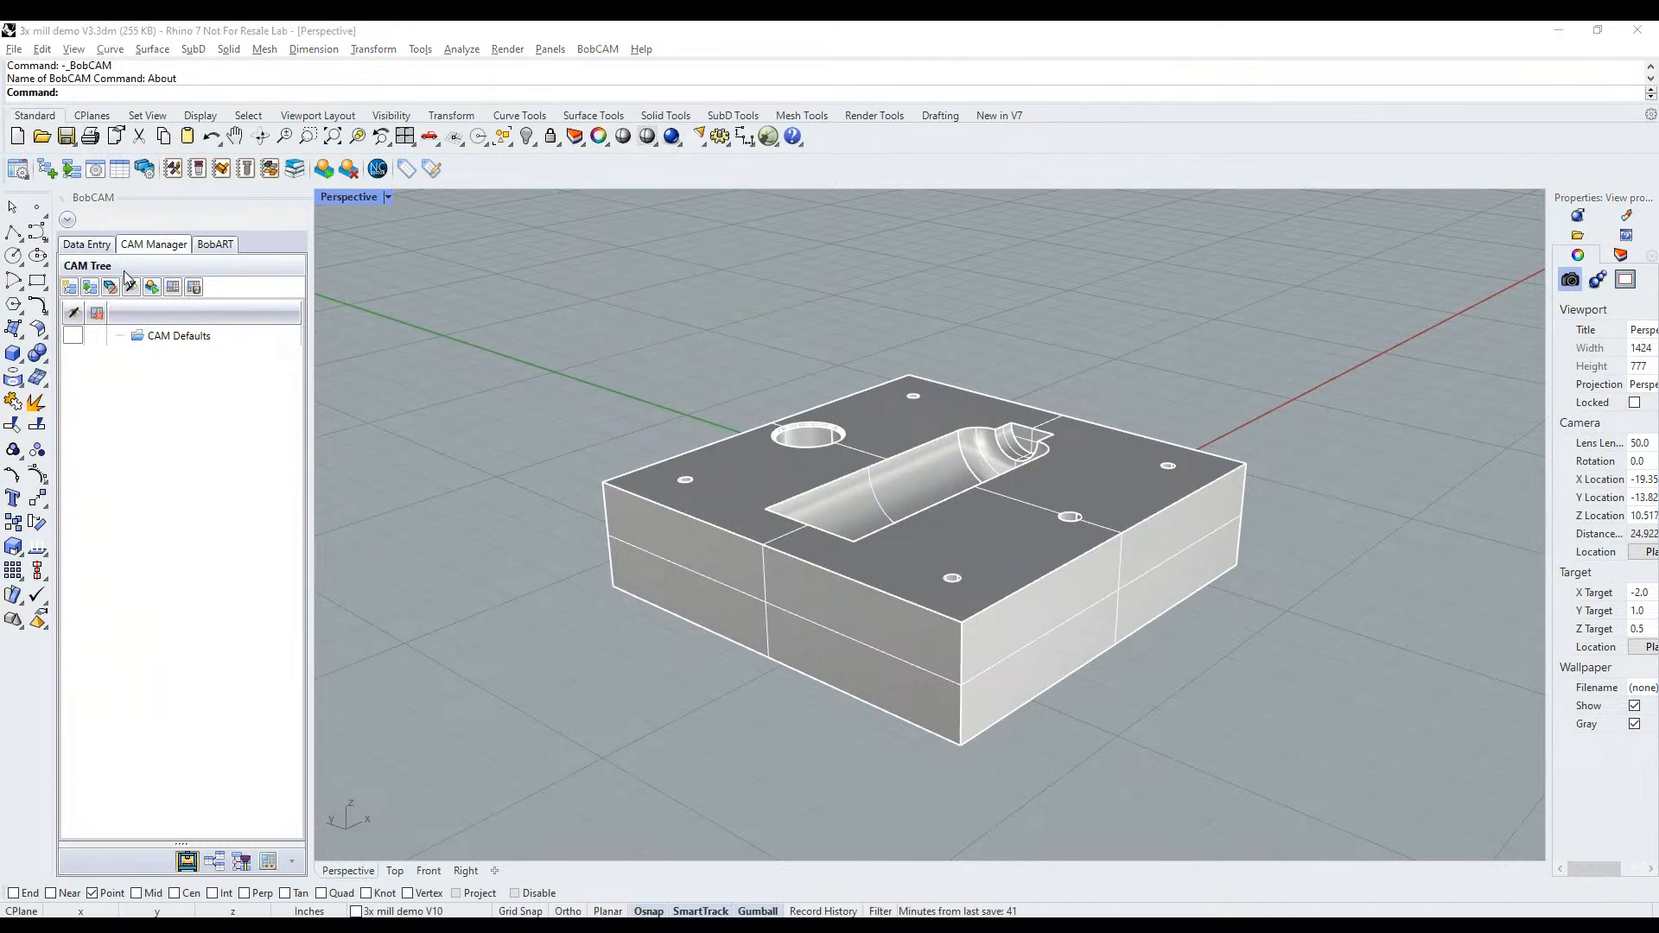
Create a new Milling job on the BC_3x_Mill machine with the Stock Wizard, using the solid block as the workpiece
right_click(196, 340)
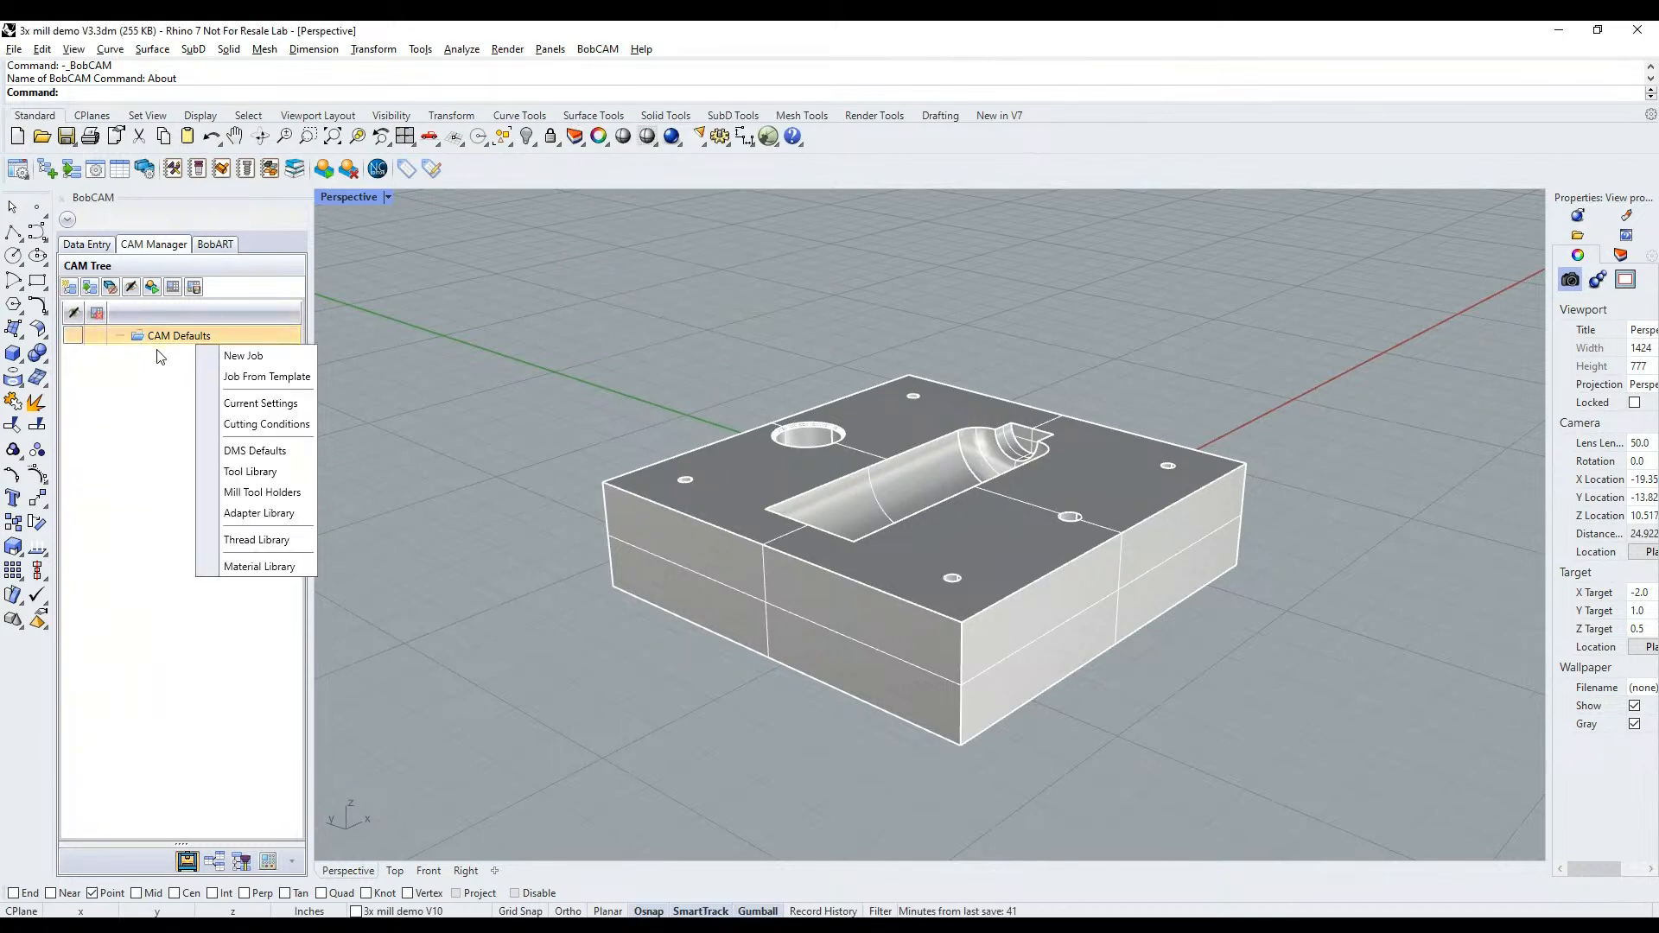
left_click(247, 357)
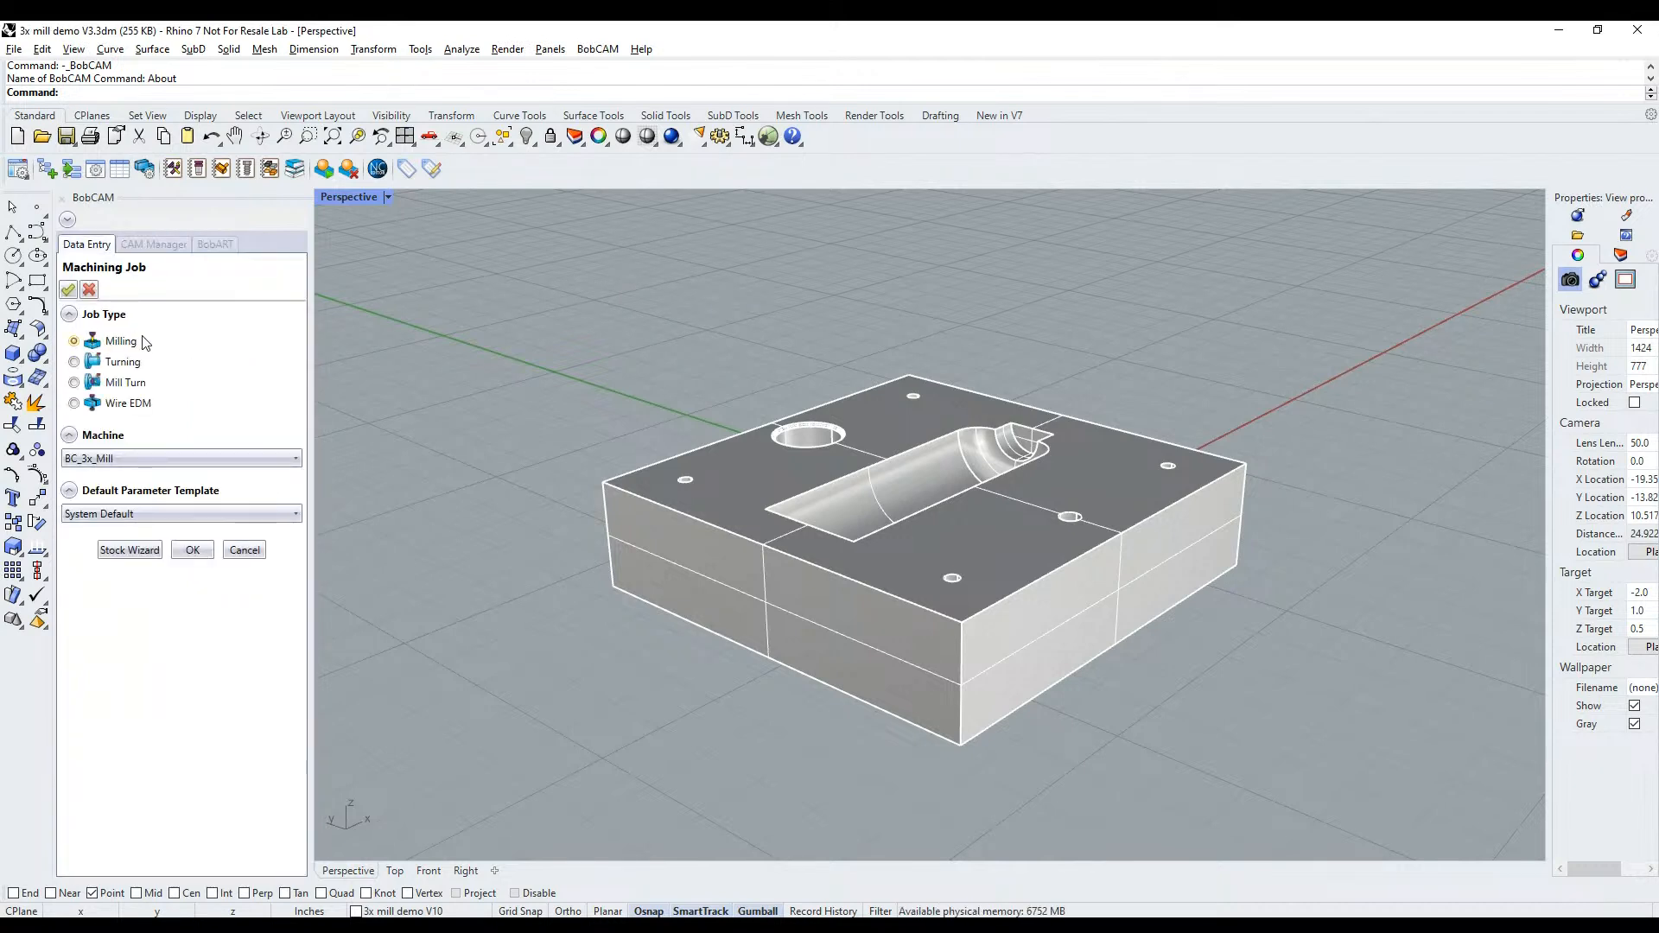
left_click(122, 556)
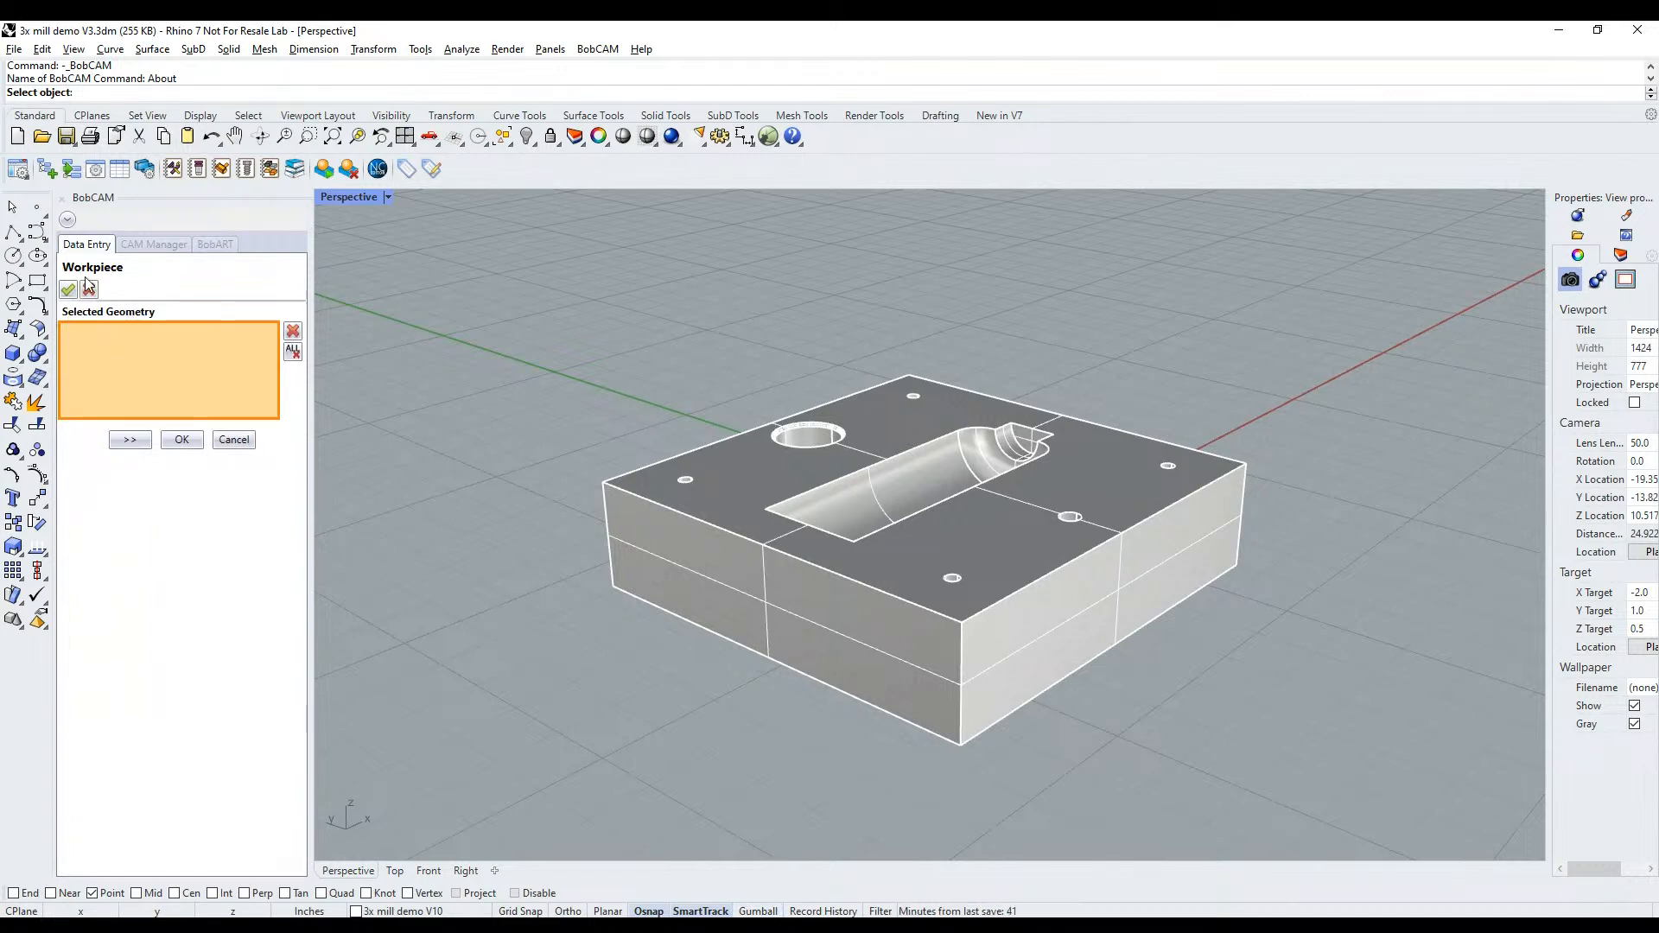
left_click(984, 512)
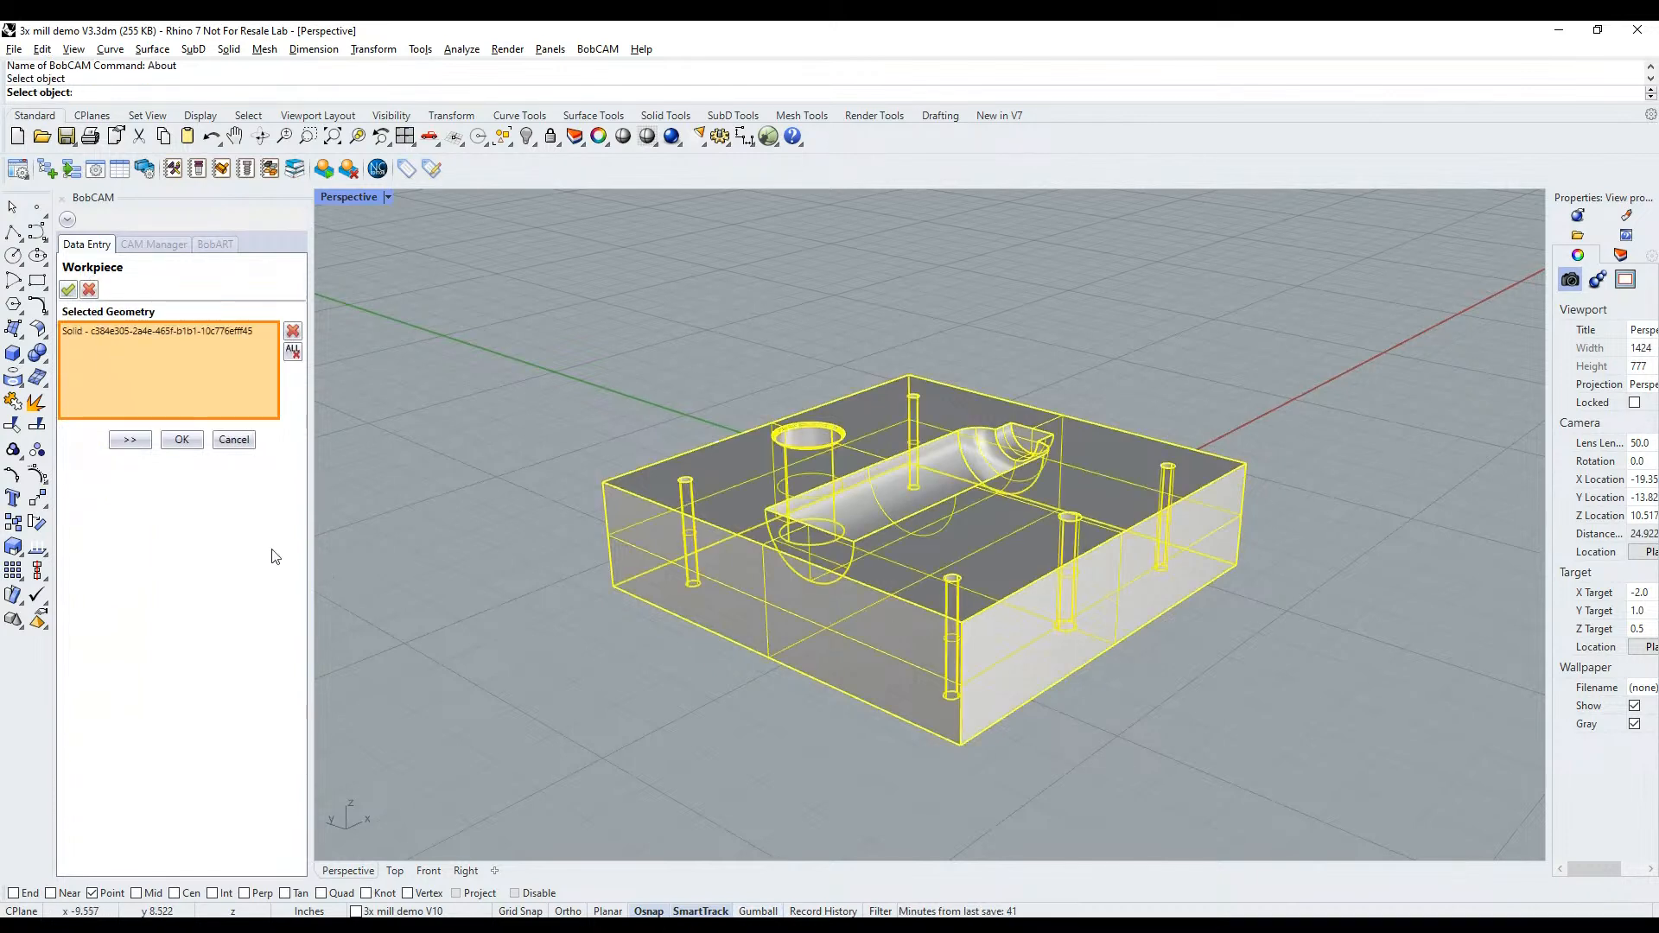
left_click(131, 441)
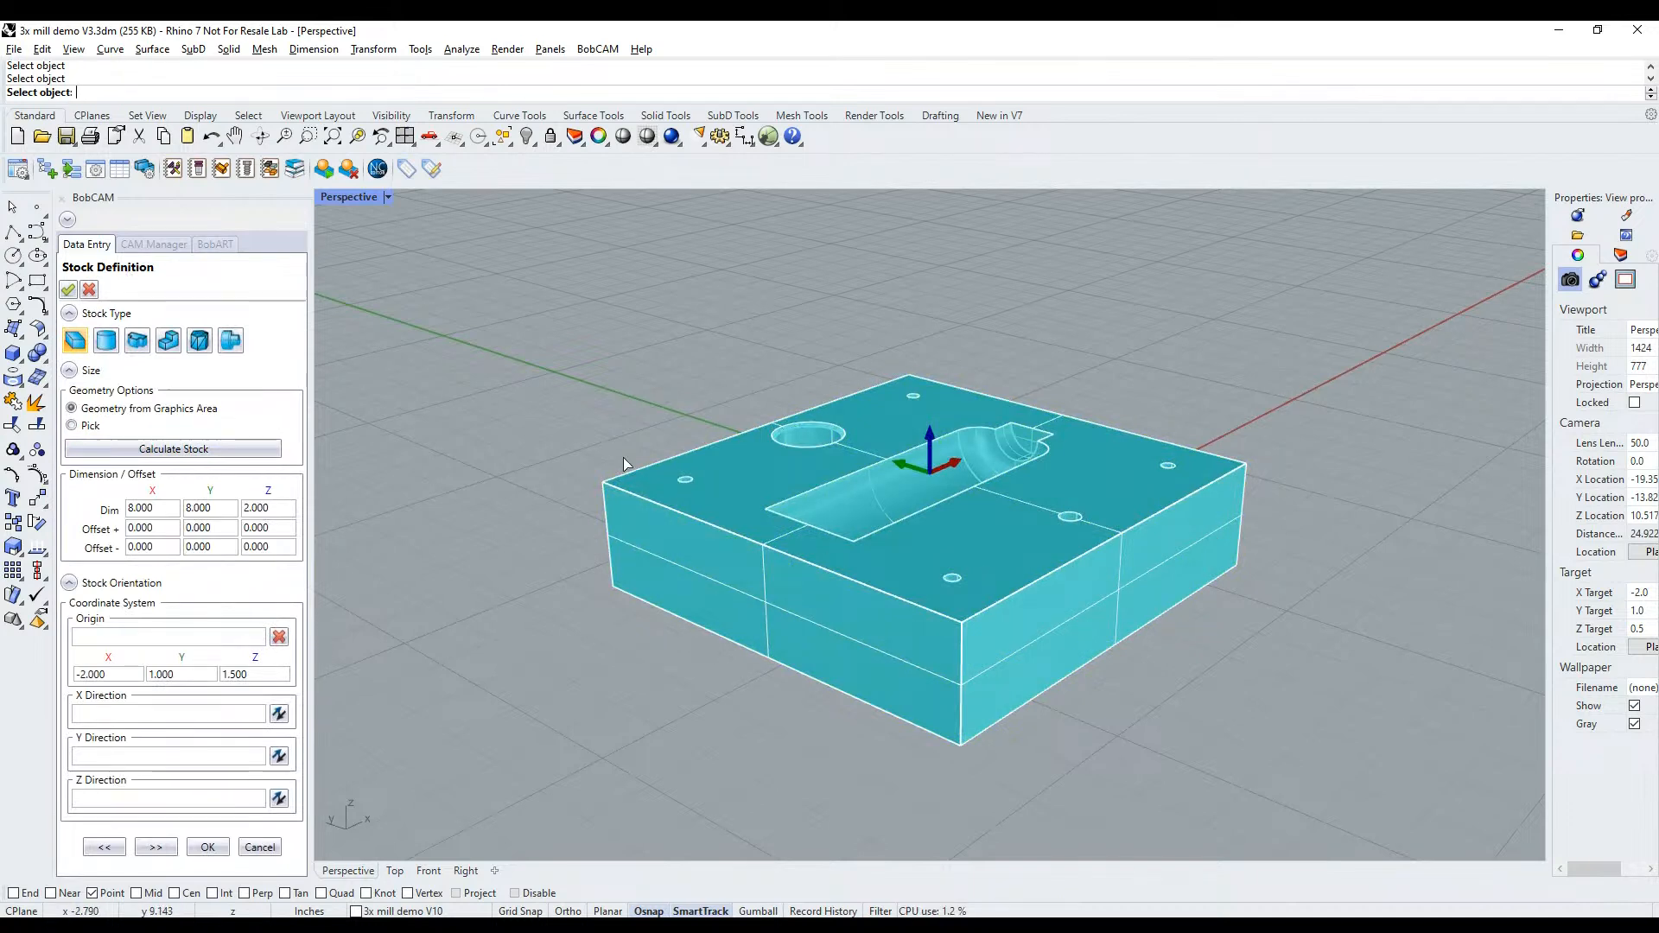
Define cylindrical stock around the block with the Bounding Cylinder option and calculate its size from the graphics area geometry
left_click(105, 341)
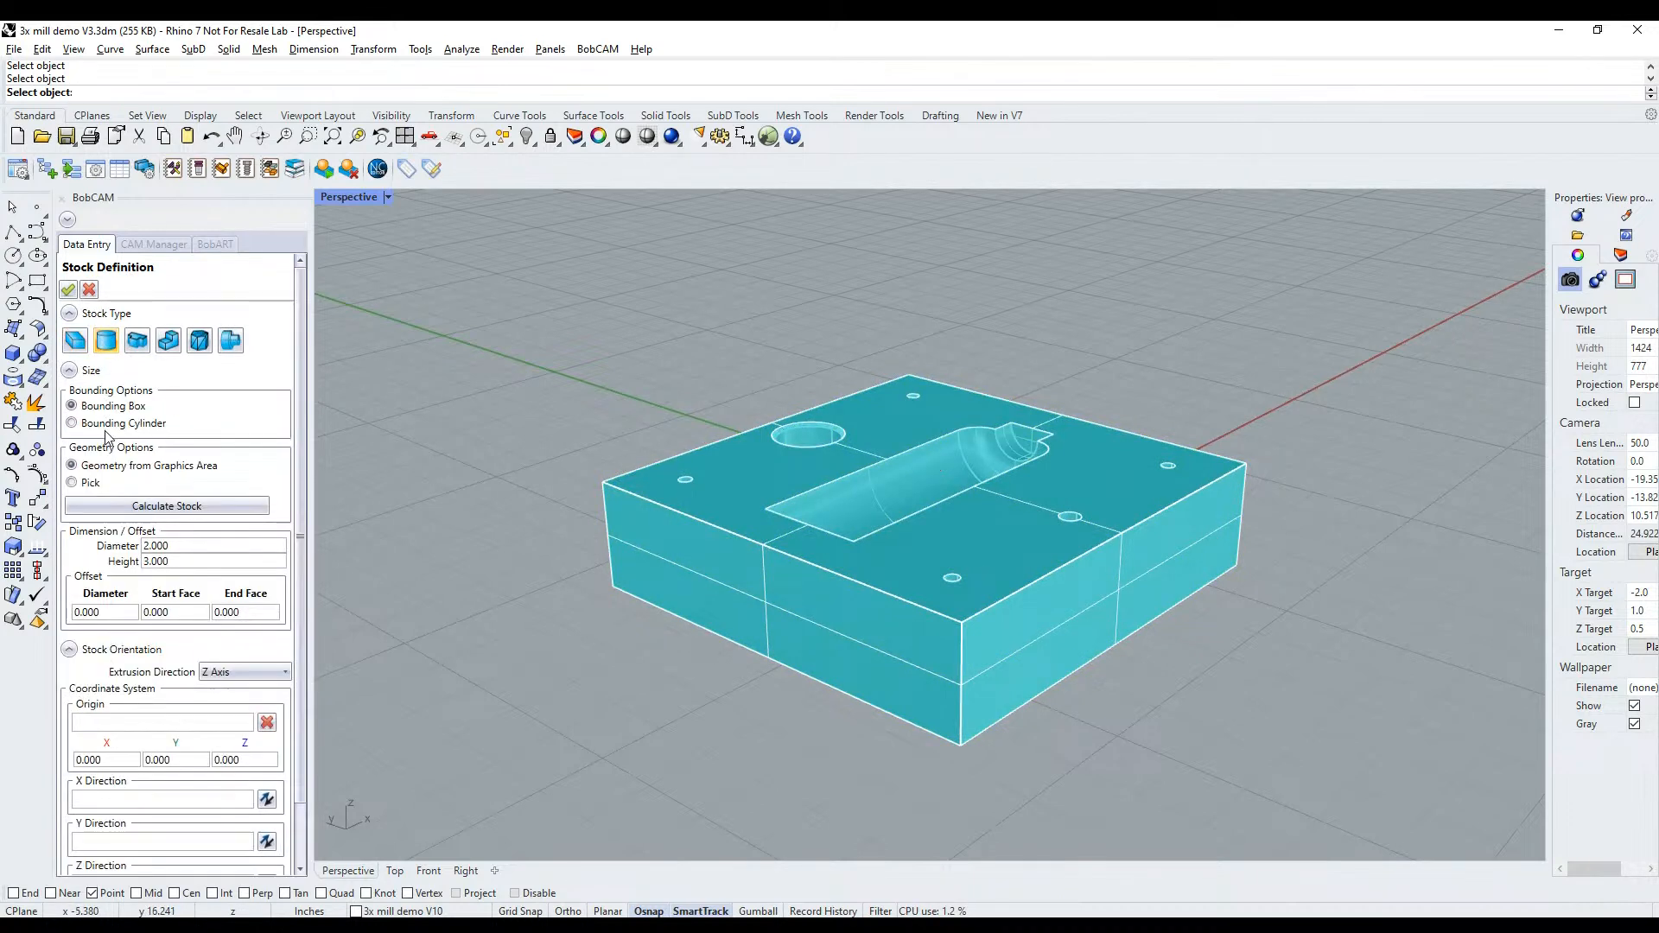
left_click(125, 423)
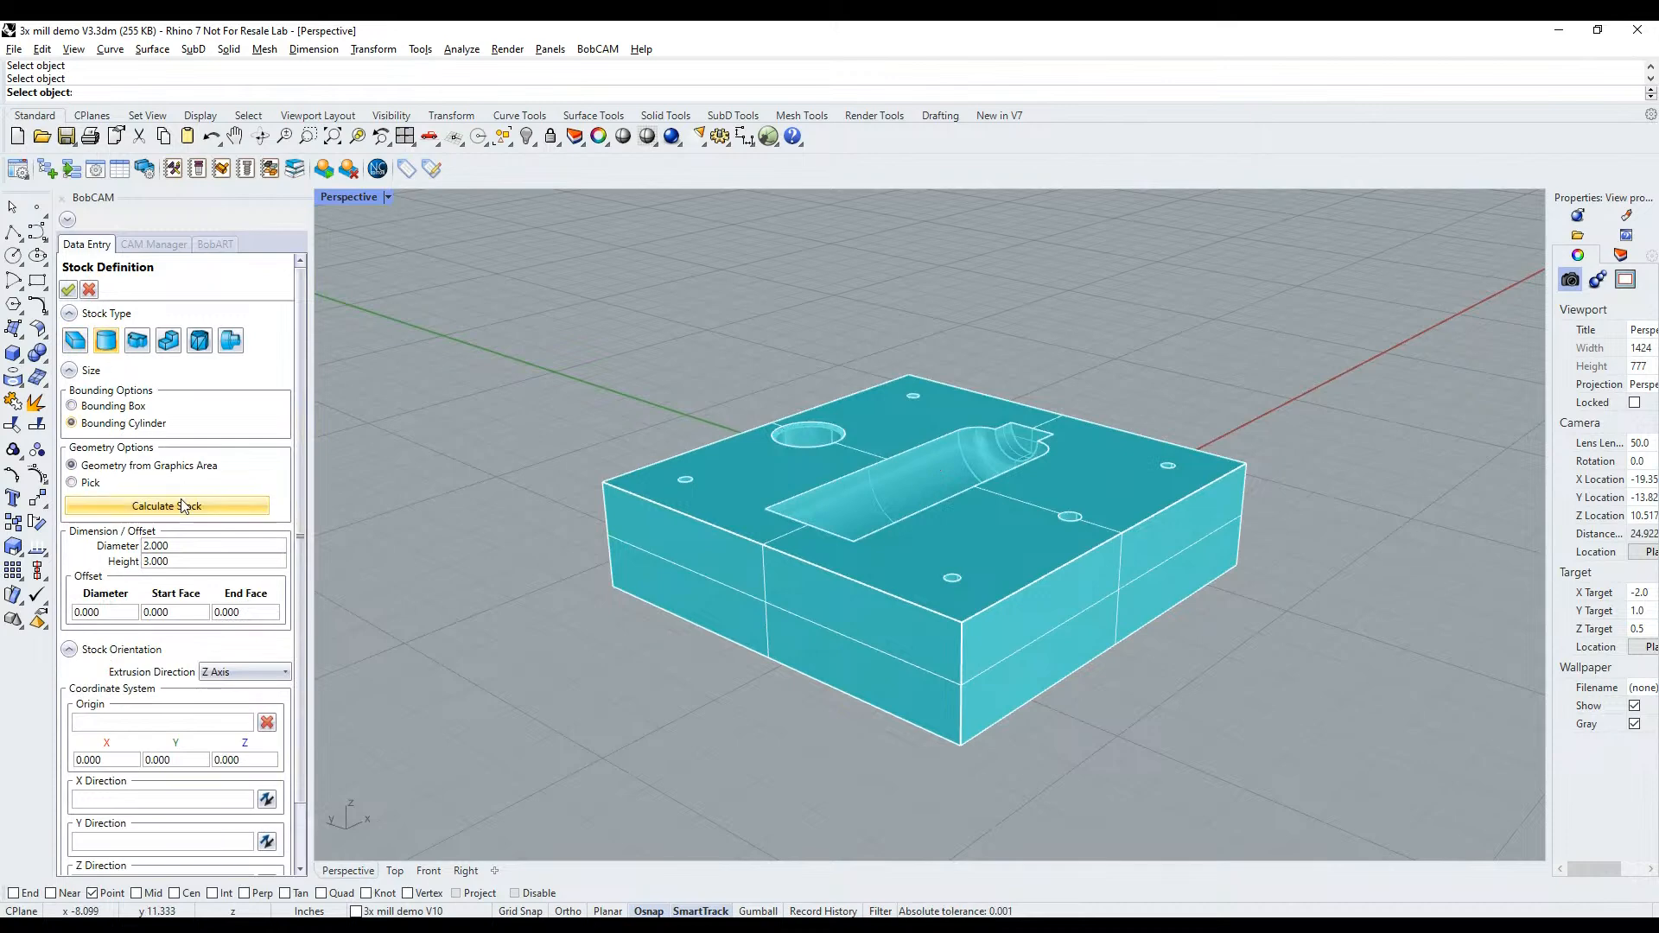
left_click(179, 505)
right_click_drag(1350, 579, 1175, 553)
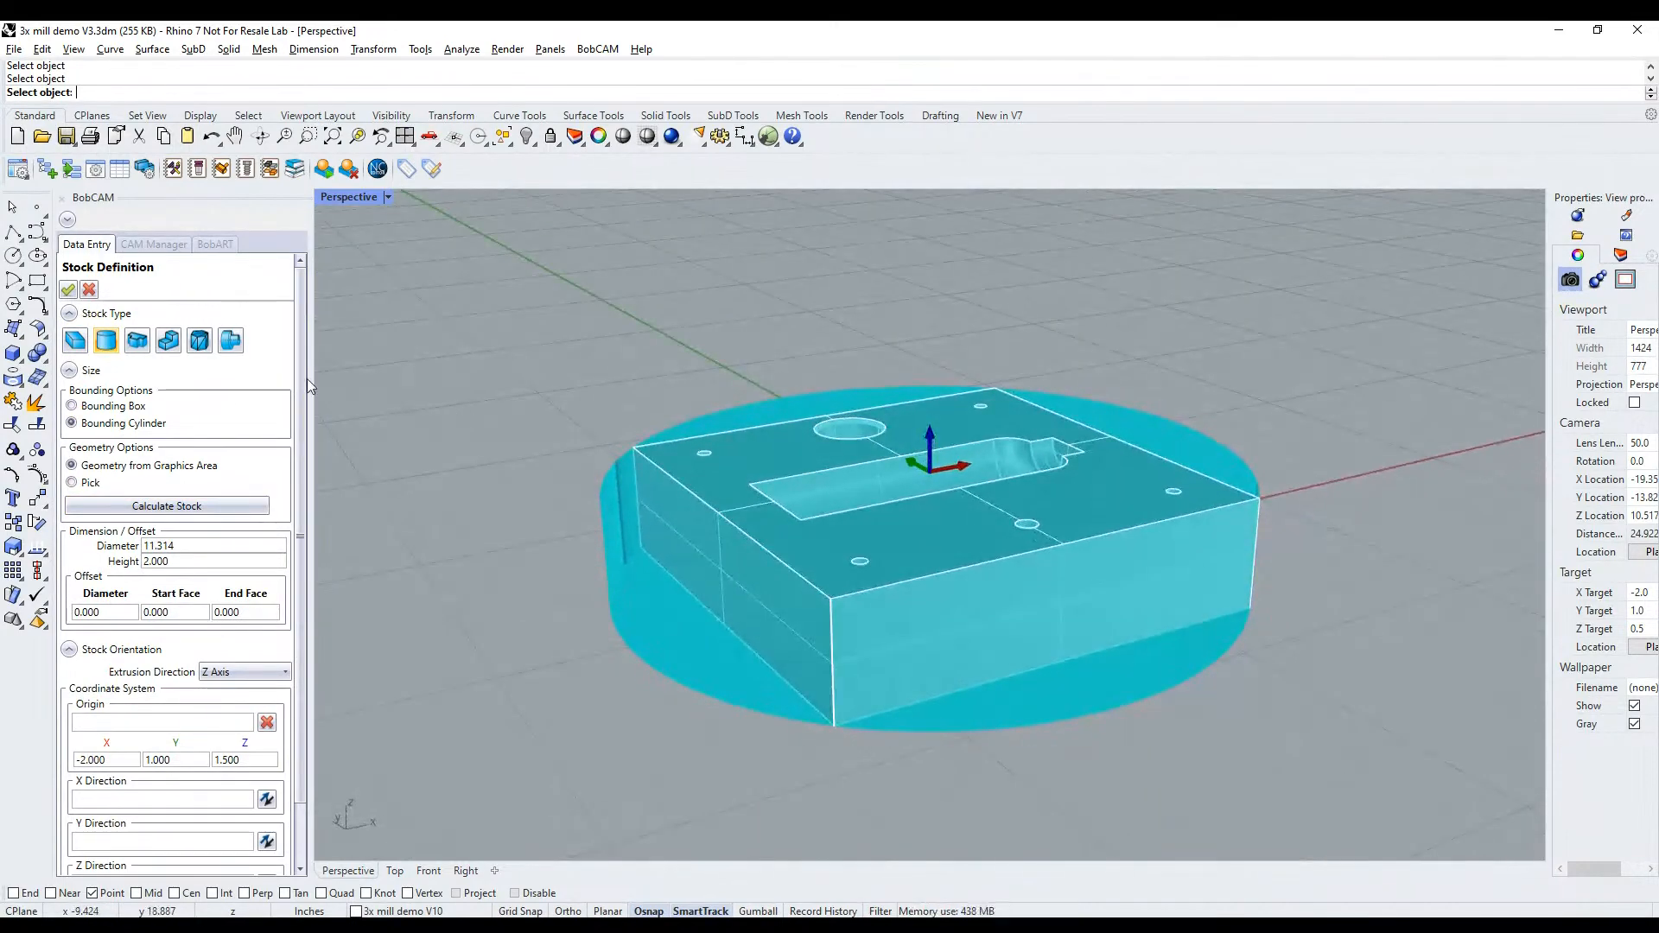
Change the stock to a rectangular block calculated from the graphics area geometry and proceed to the machine setup
left_click(75, 339)
left_click(113, 449)
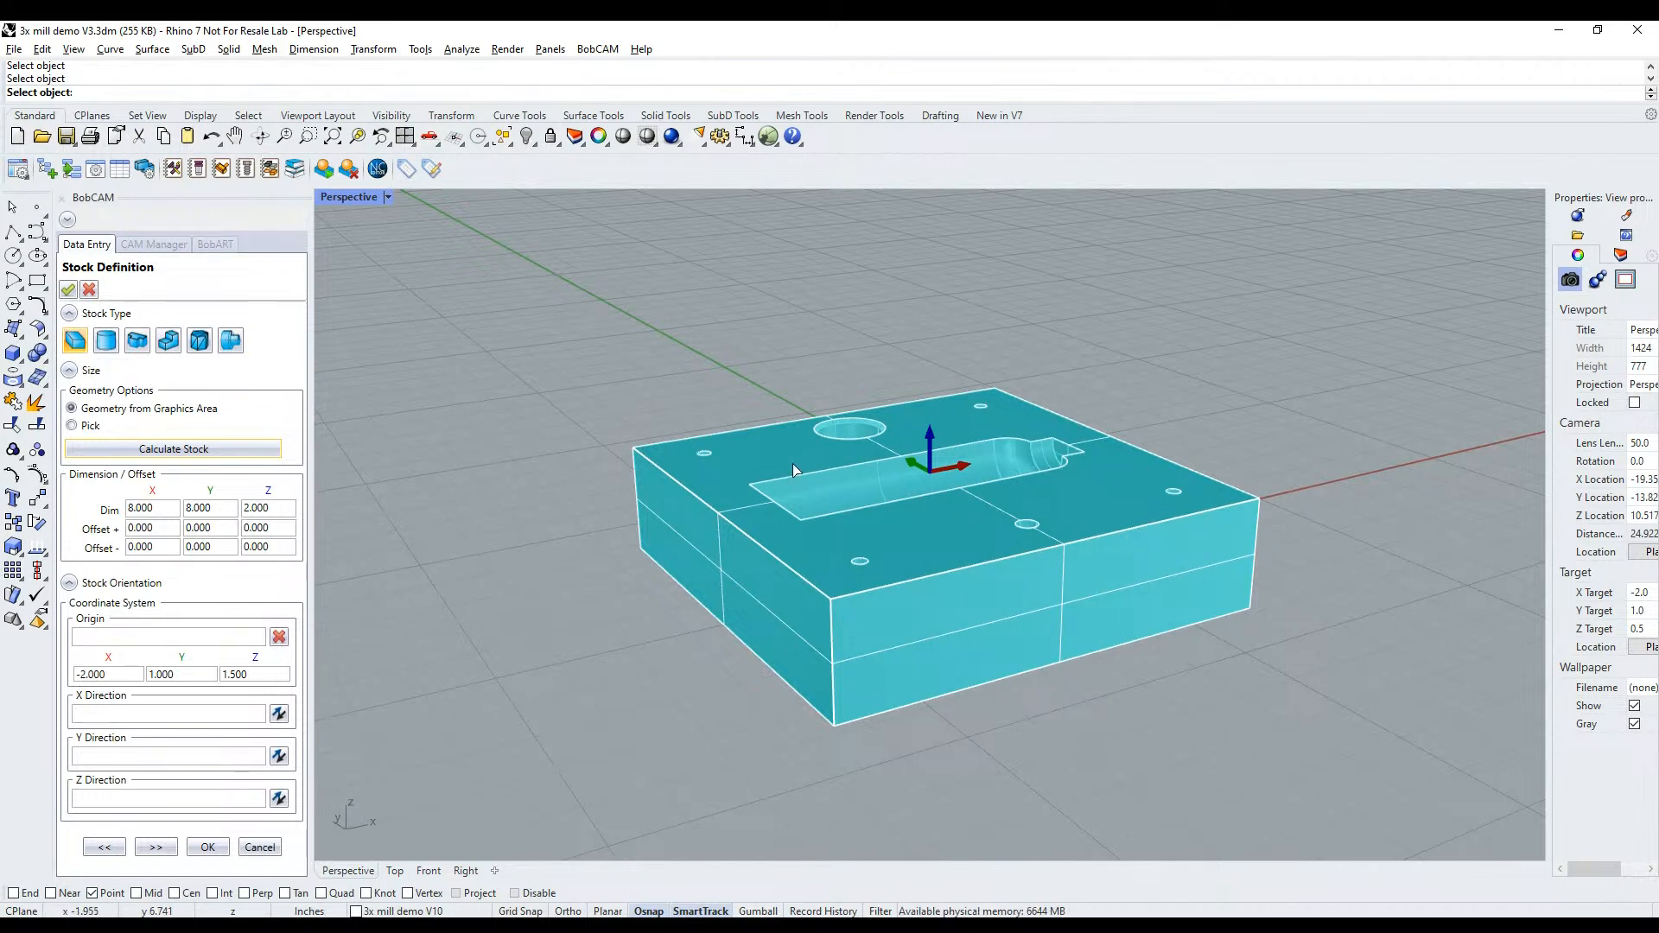
left_click(157, 849)
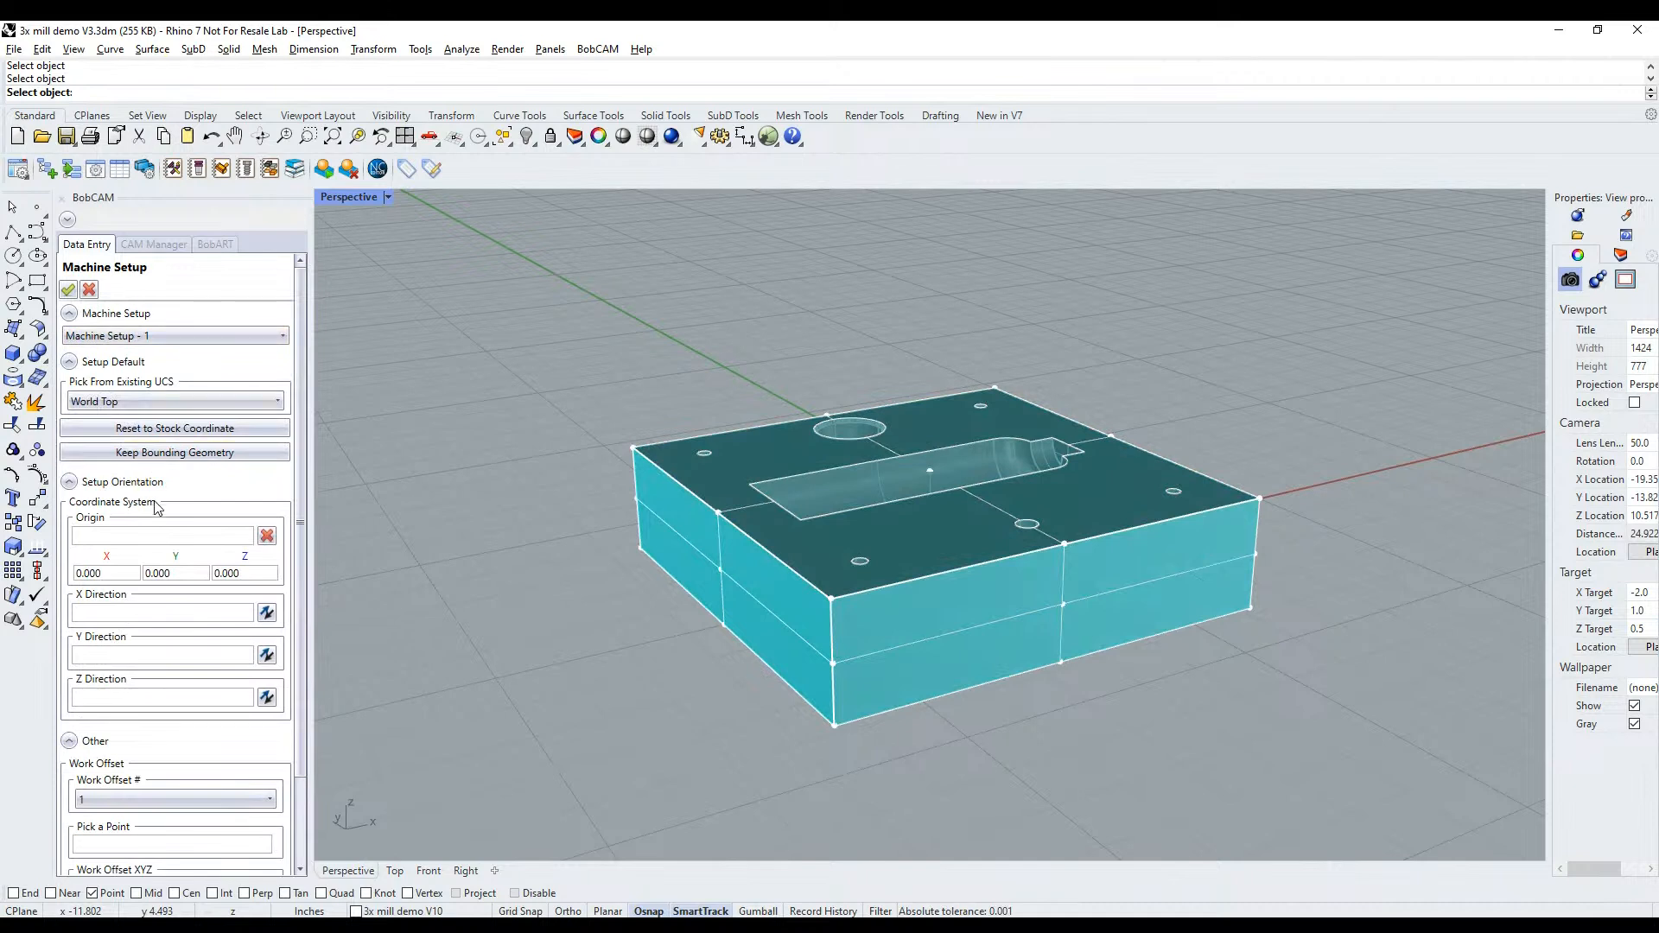
Set the origin of Machine Setup - 1 at the block's near top corner (-6.000, -3.000, 1.500) and finish the job setup
left_click(147, 537)
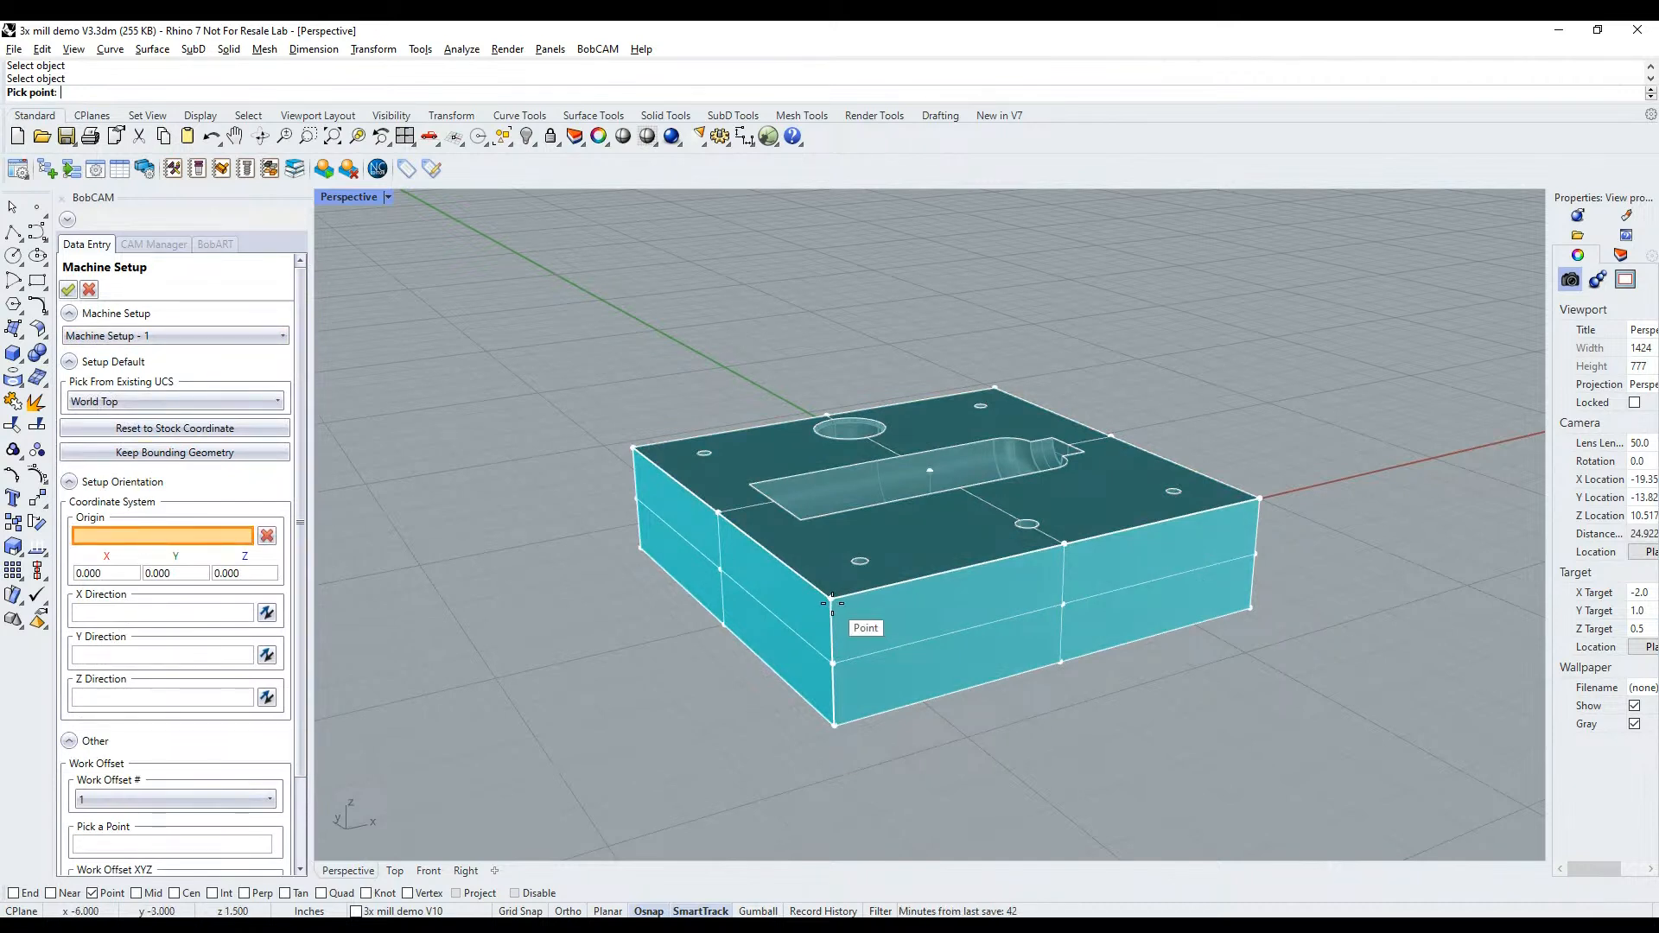
left_click(829, 593)
left_click(267, 536)
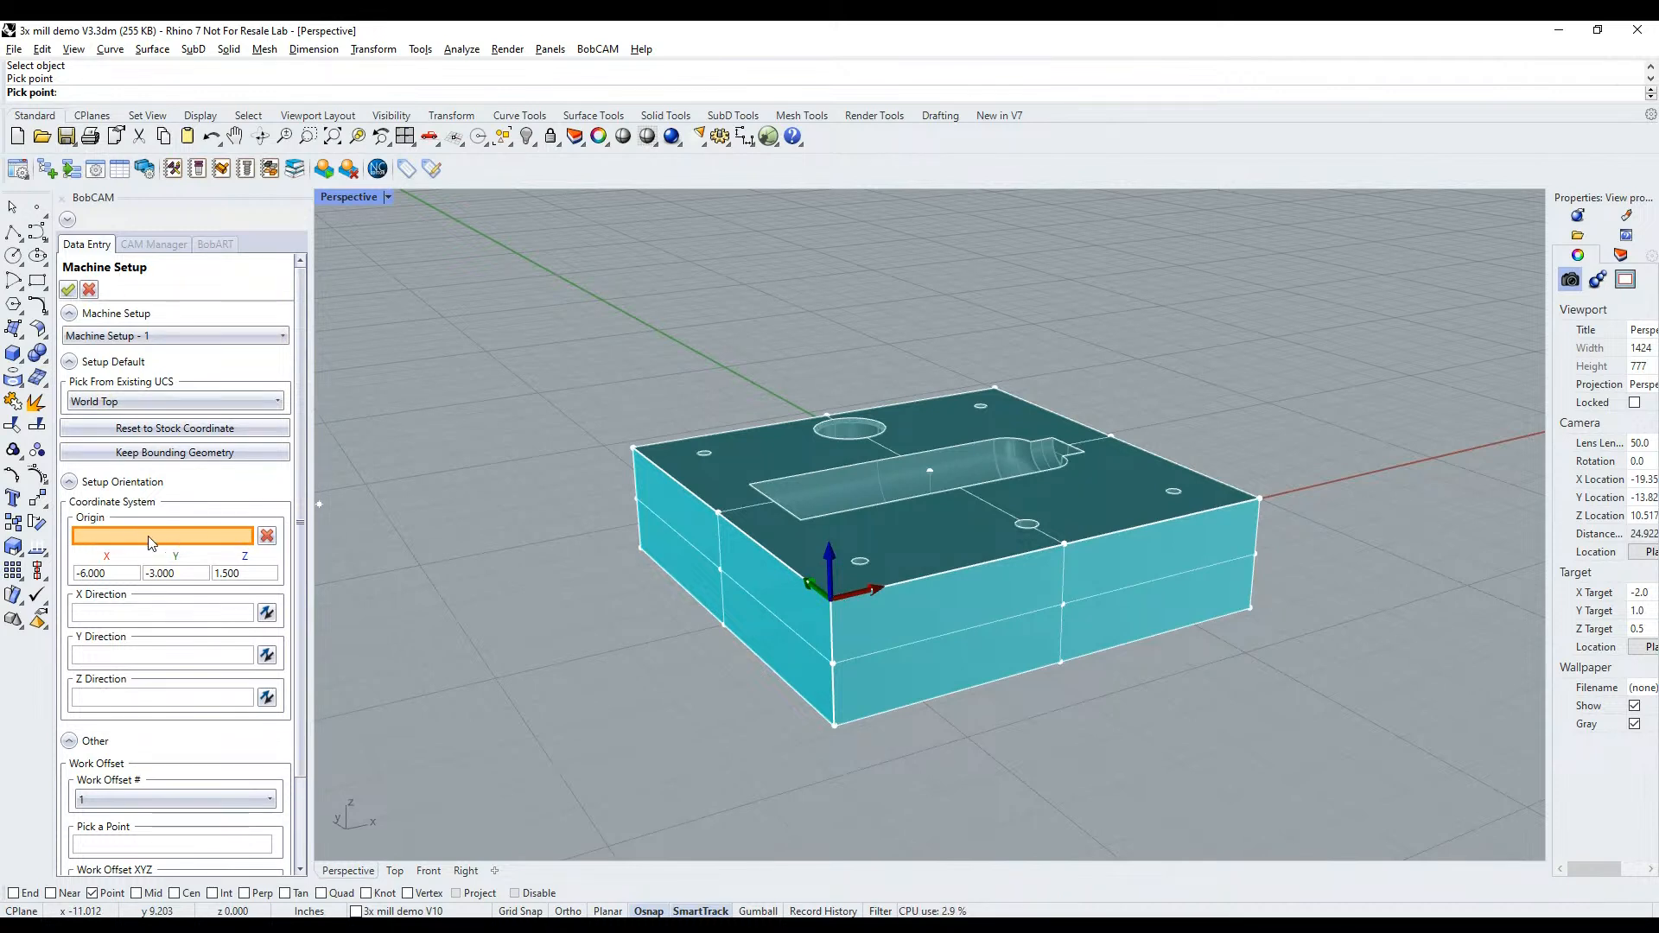
left_click(831, 598)
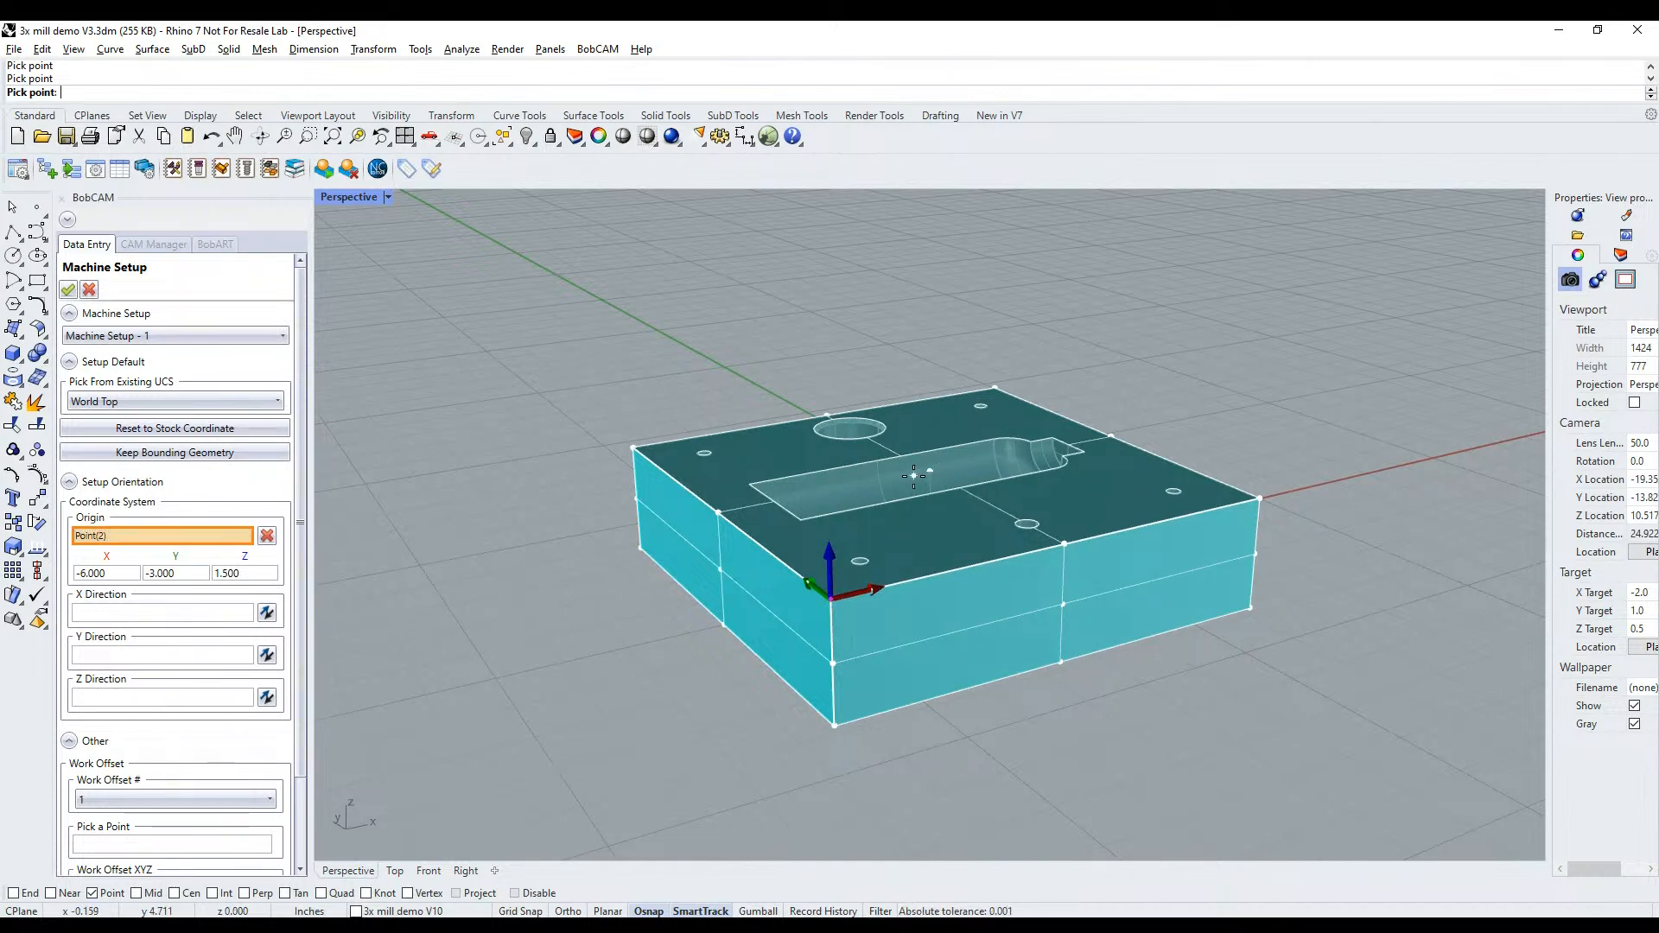
left_click(929, 470)
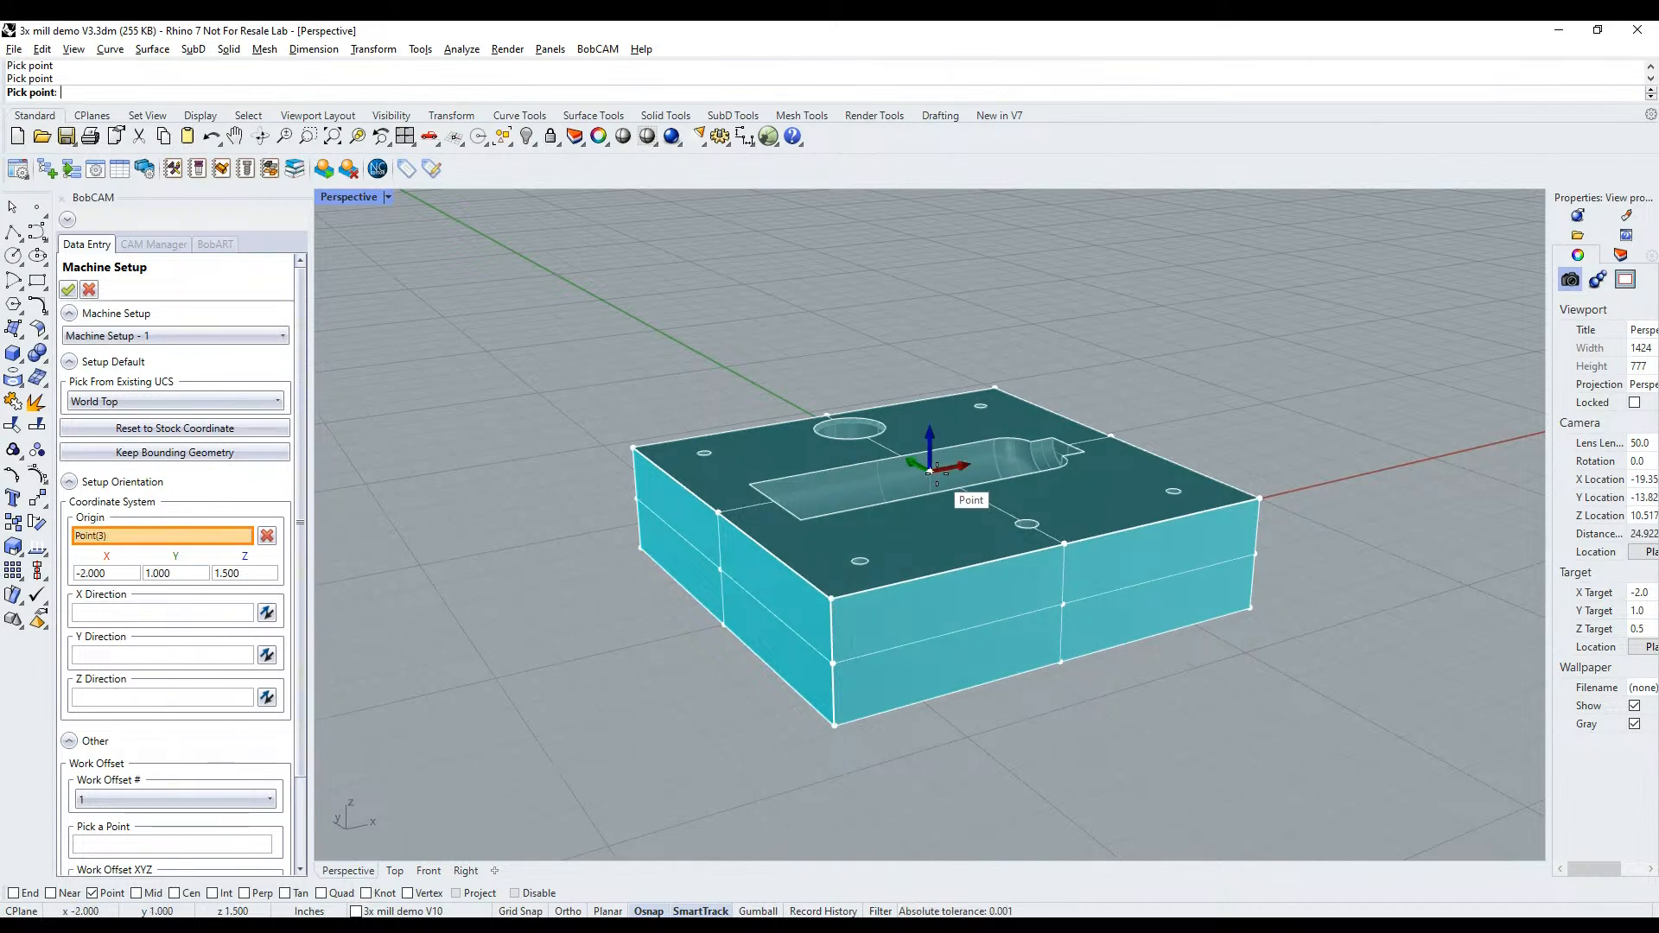
left_click(832, 593)
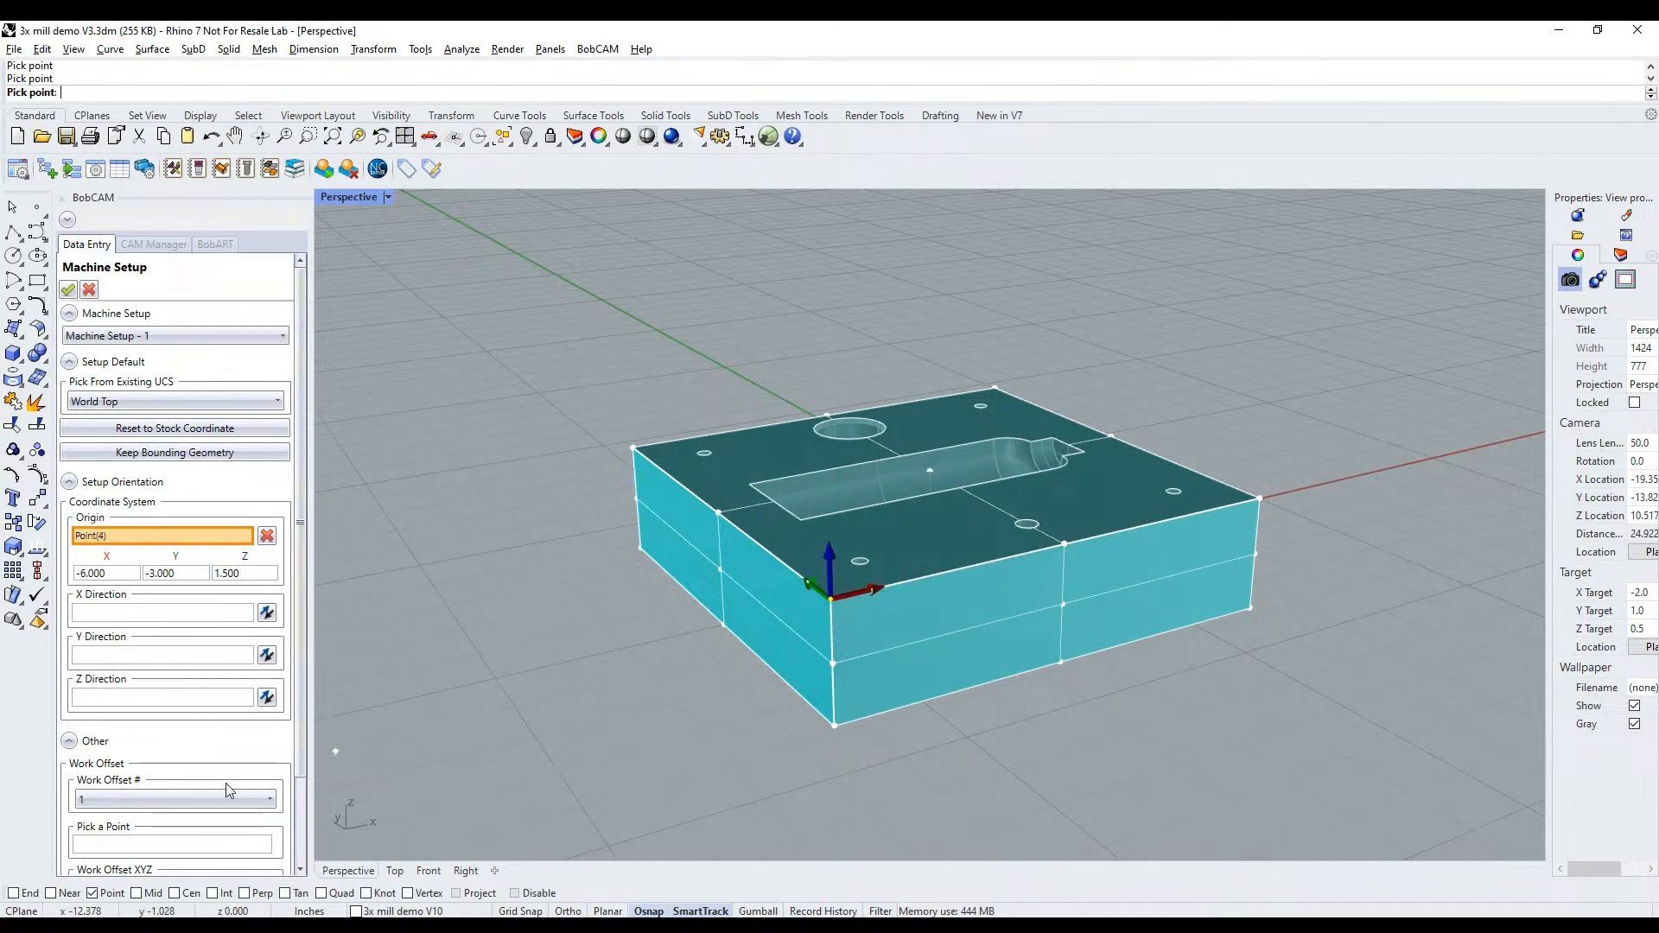
scroll(173, 790, "down", 3)
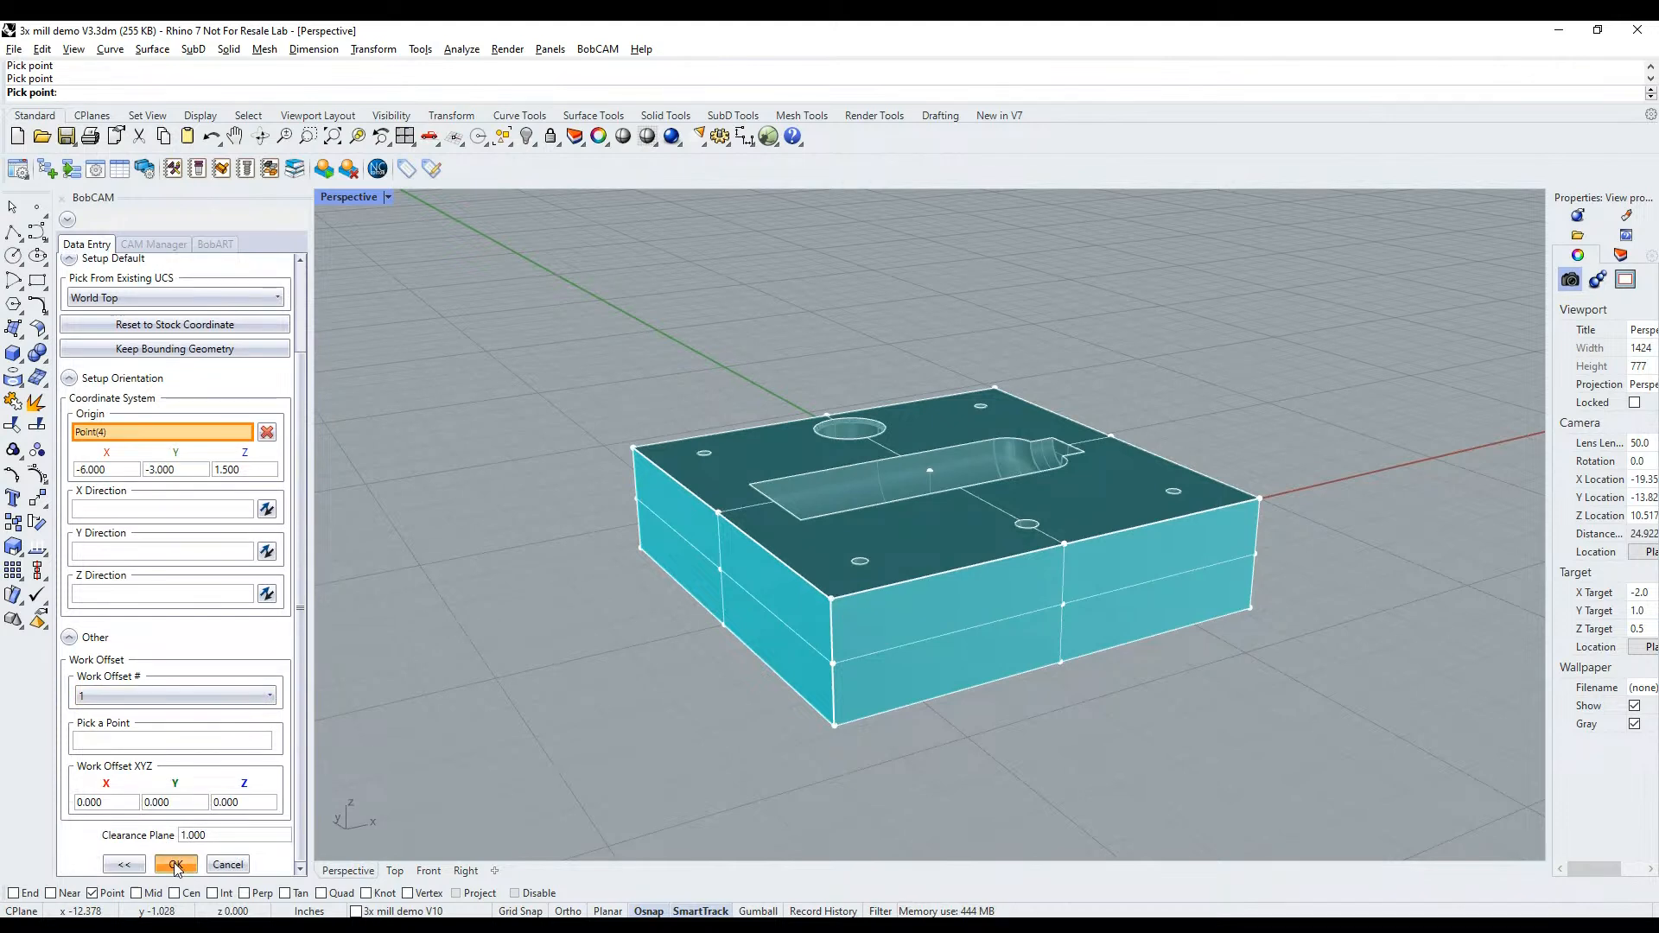
left_click(175, 863)
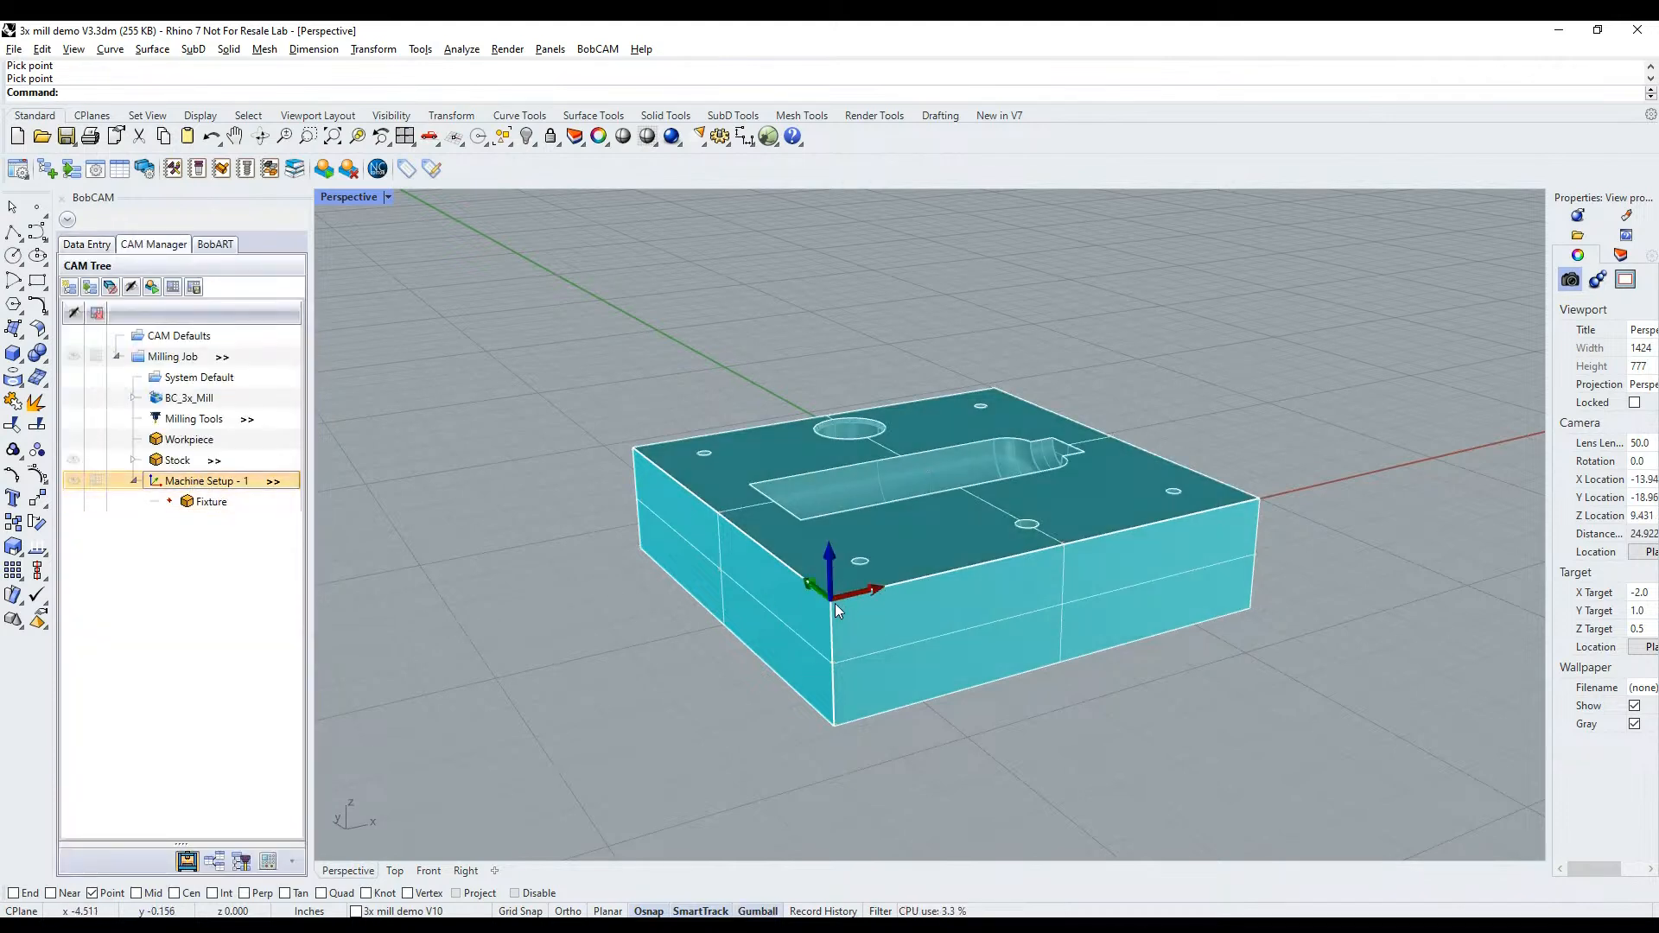
right_click_drag(1203, 464, 1256, 503)
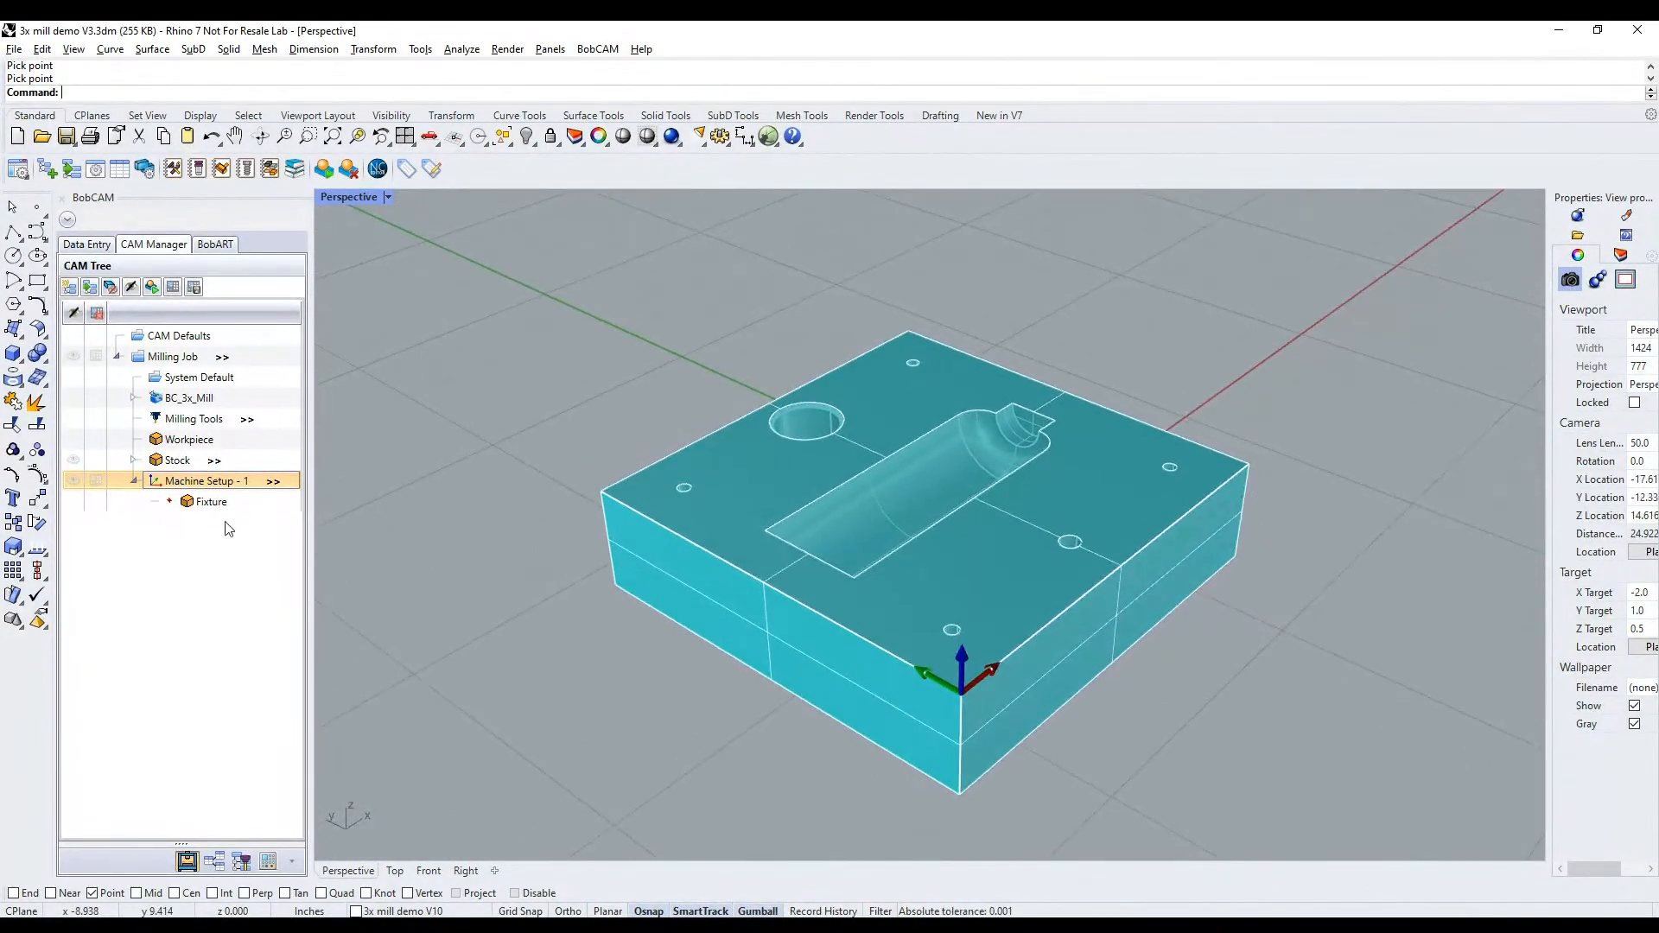
right_click(204, 480)
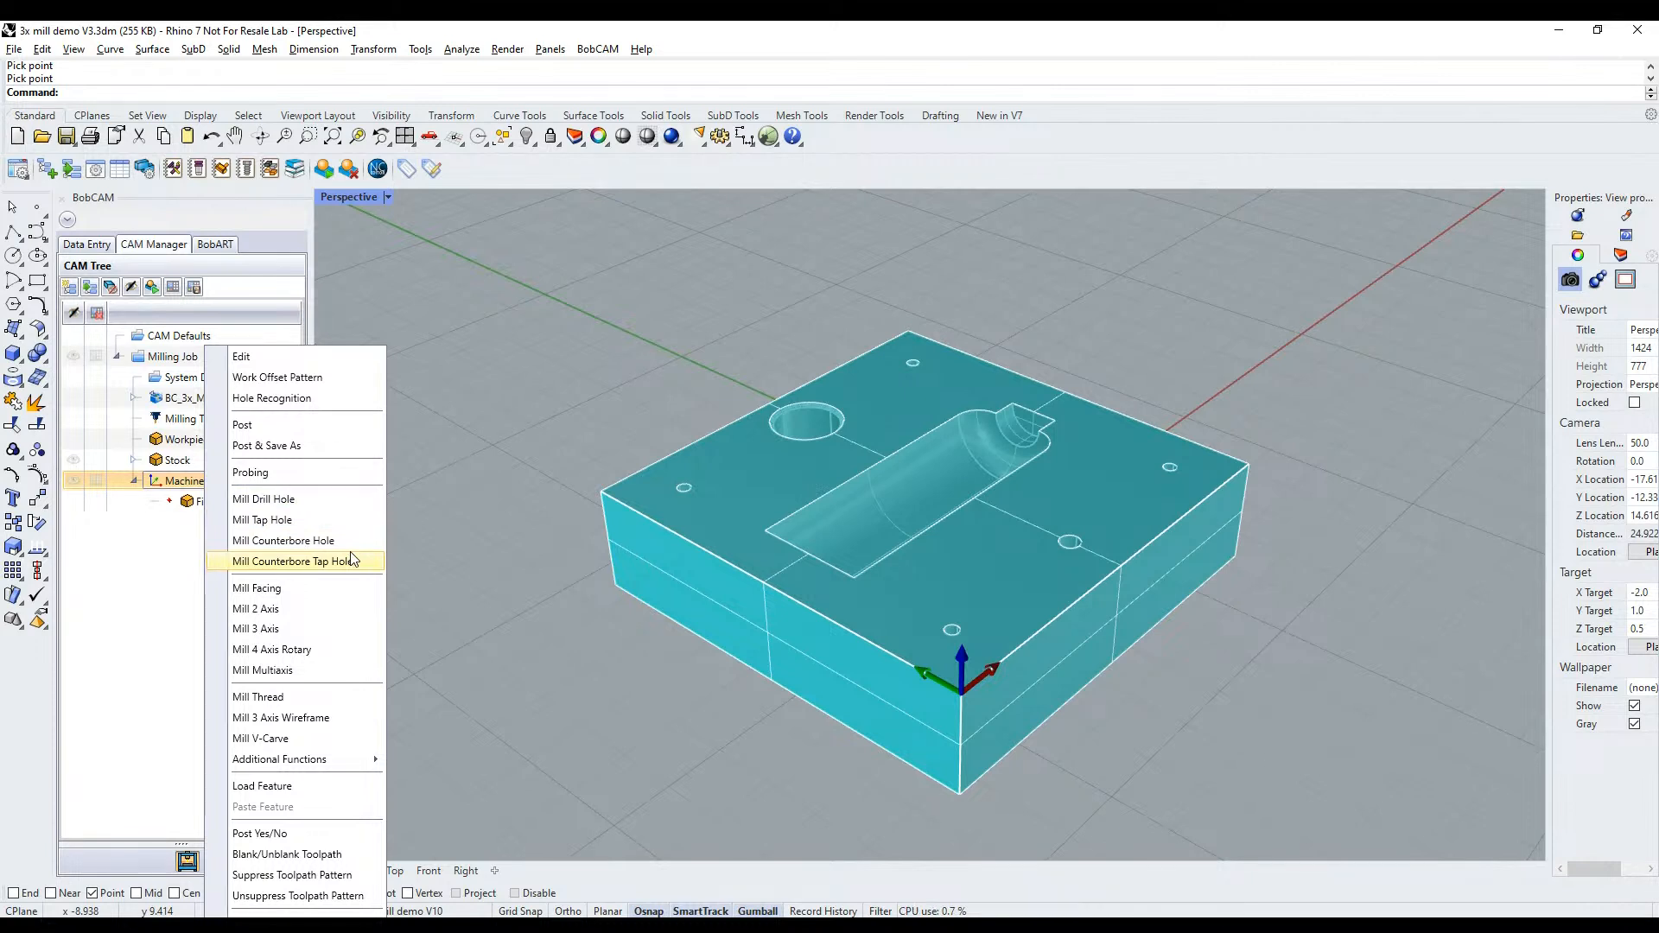
left_click(537, 551)
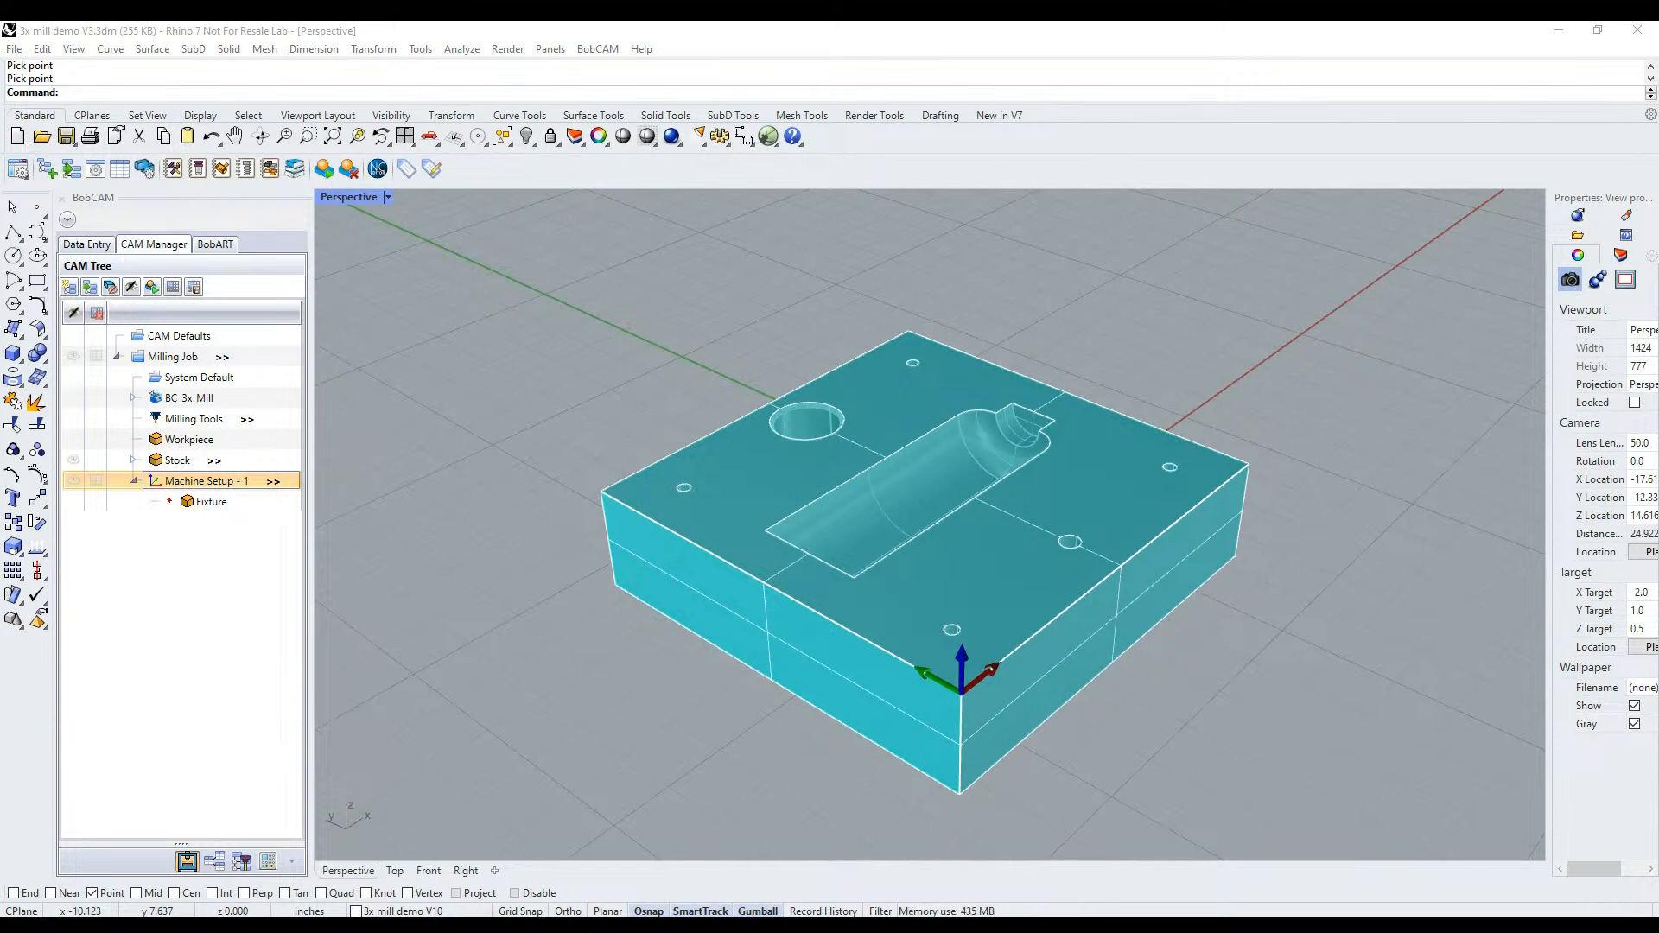
Start Hole Recognition for Machine Setup - 1 and select the whole solid block as its geometry
right_click(232, 492)
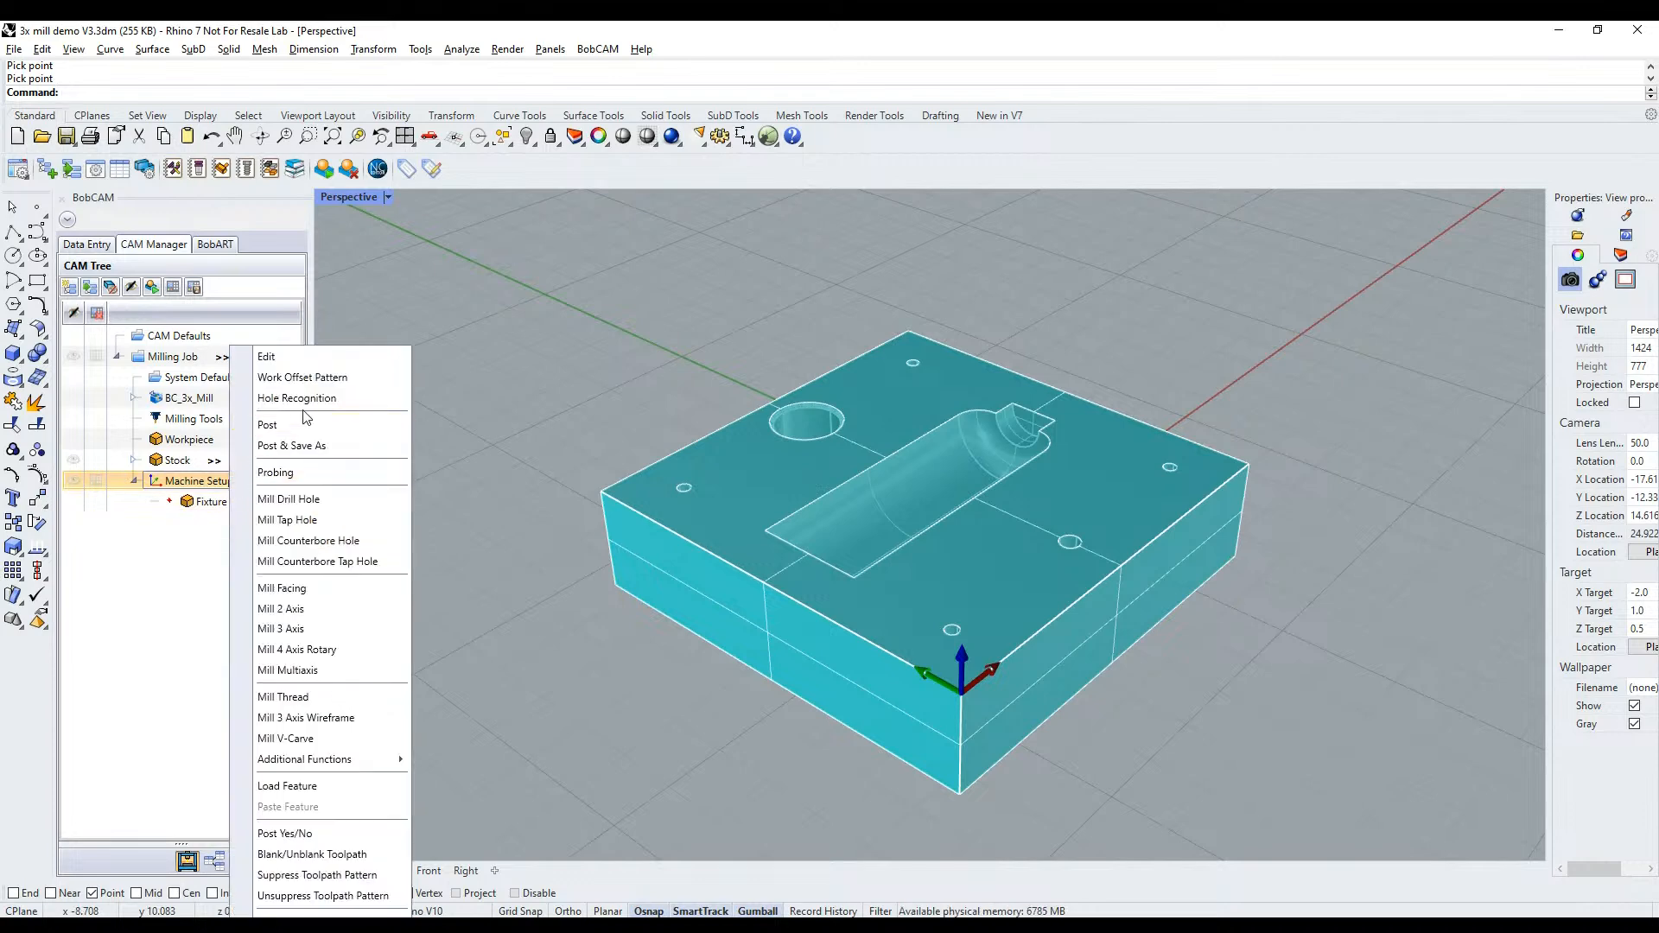
left_click(363, 402)
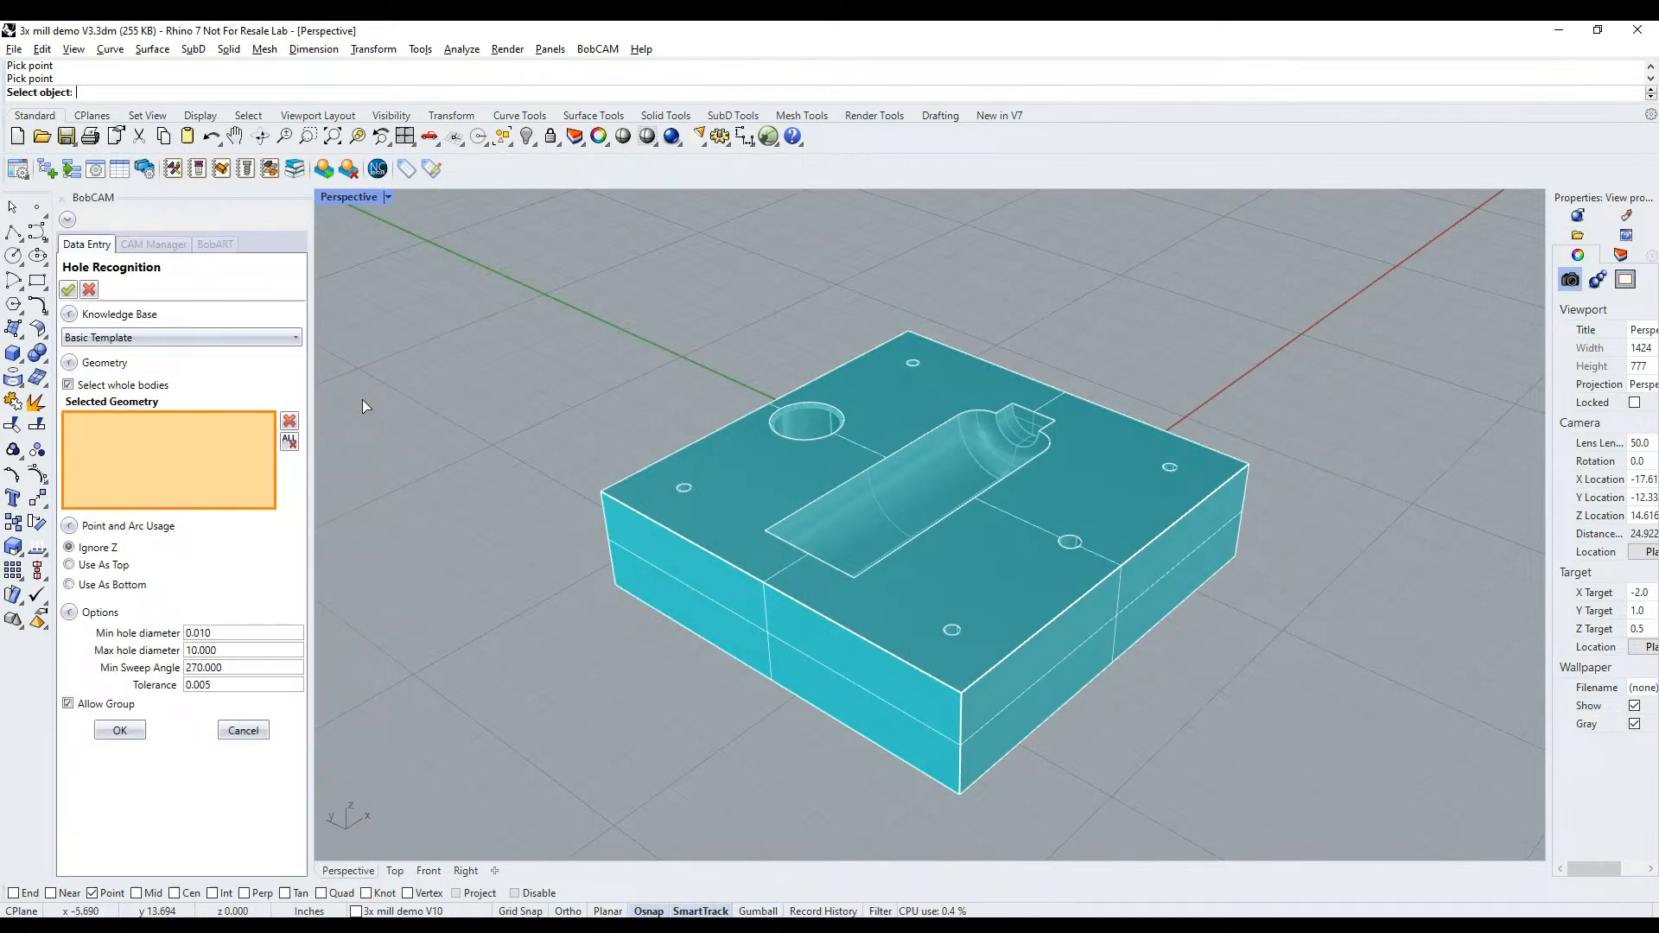
left_click(846, 548)
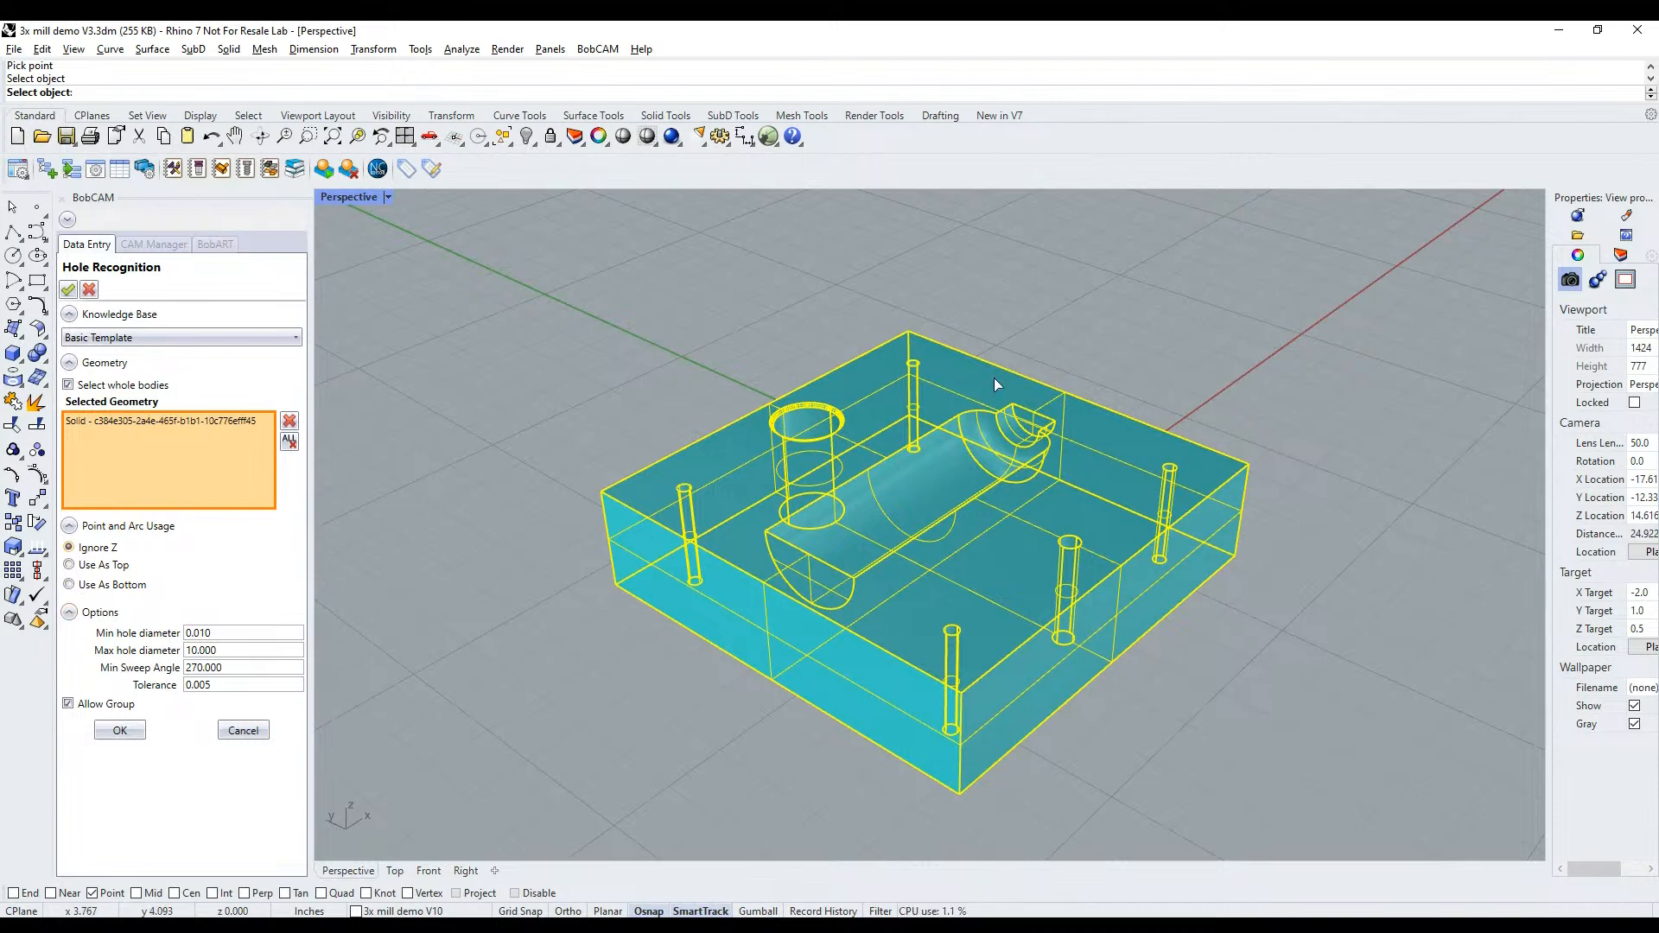
Examine the Hole Recognition settings for point and arc usage, diameter limits, sweep angle, tolerance, knowledge base template and whole-body selection
left_click(114, 565)
left_click(118, 587)
left_click(105, 550)
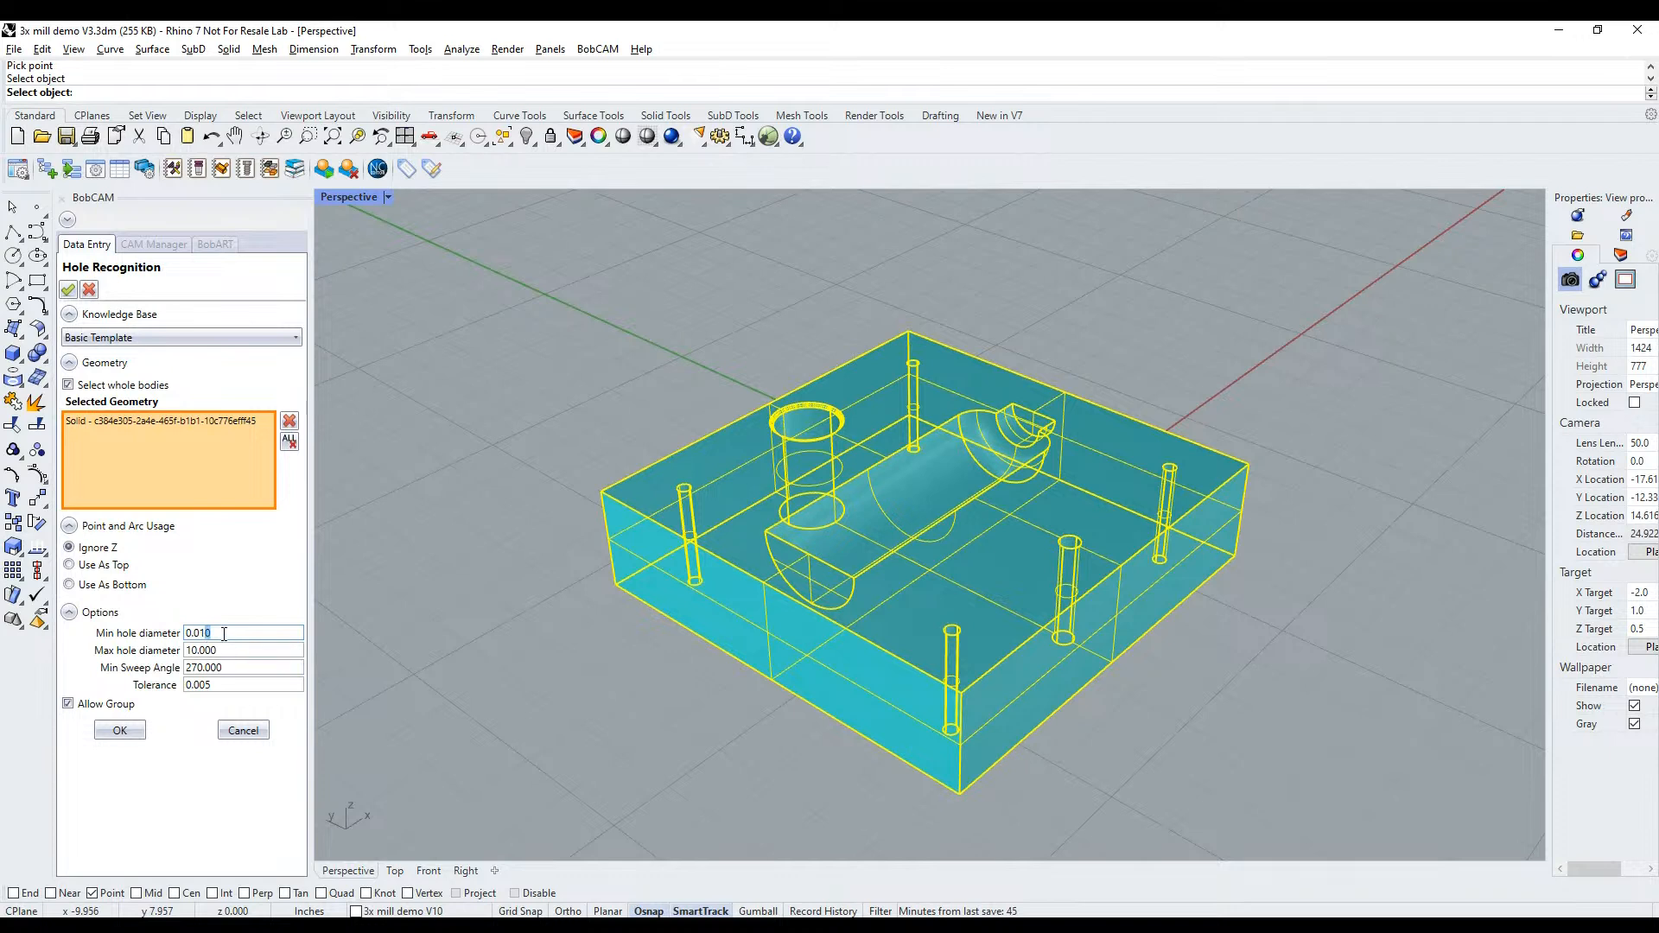
left_click_drag(209, 636, 201, 636)
left_click(227, 651)
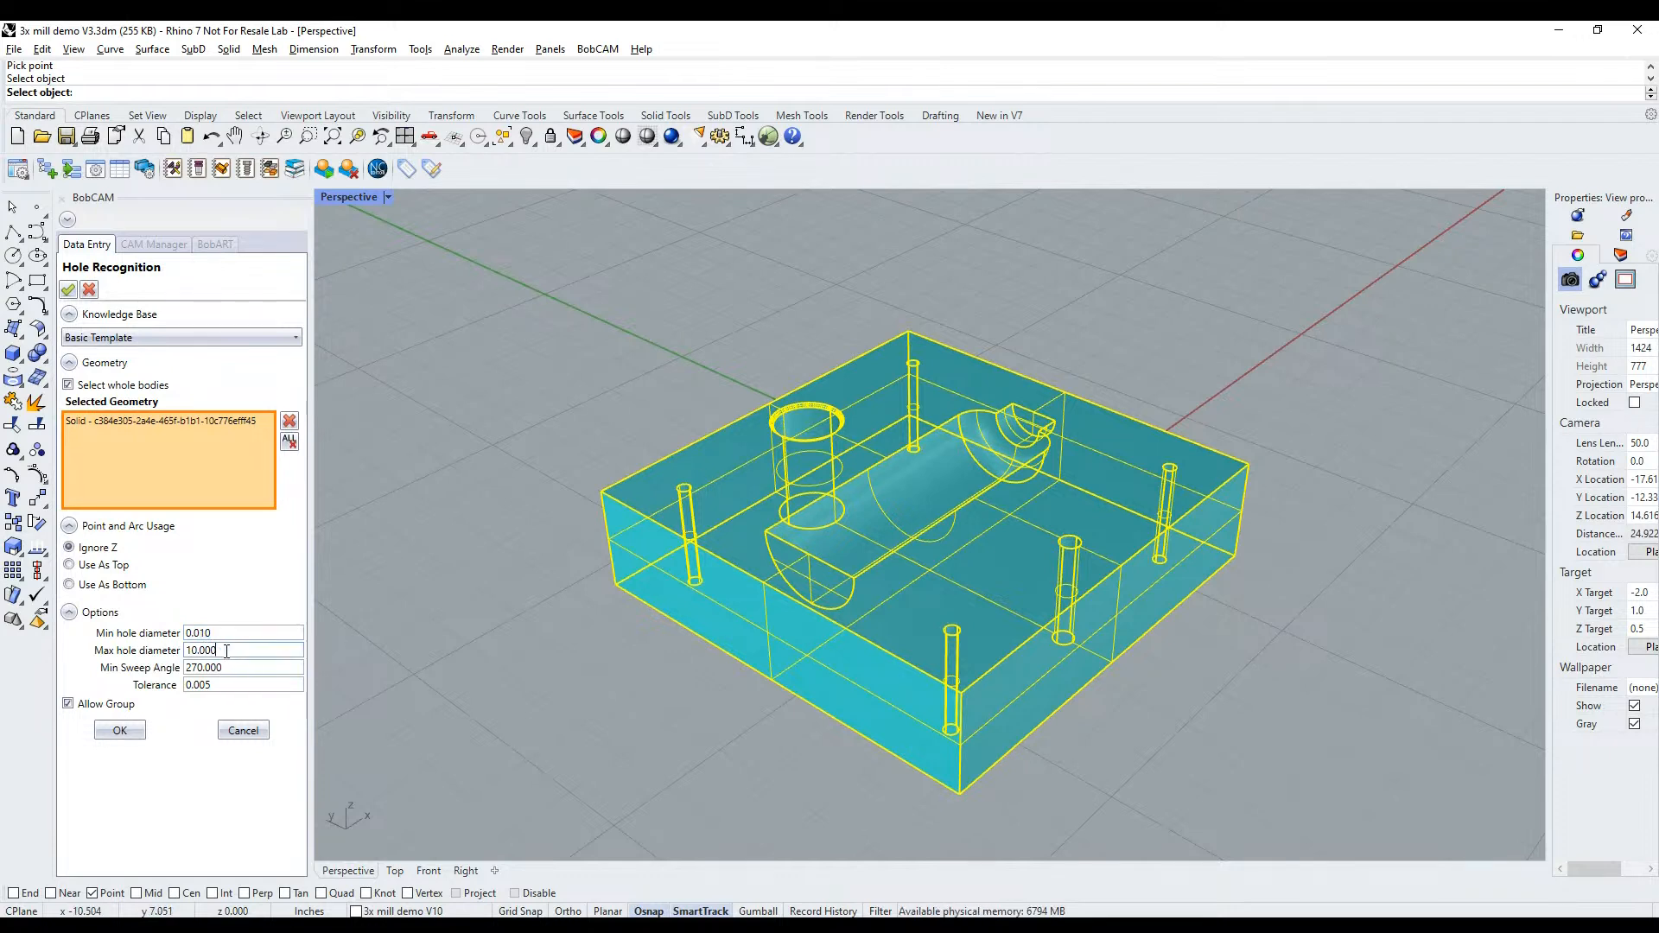
double_click(238, 650)
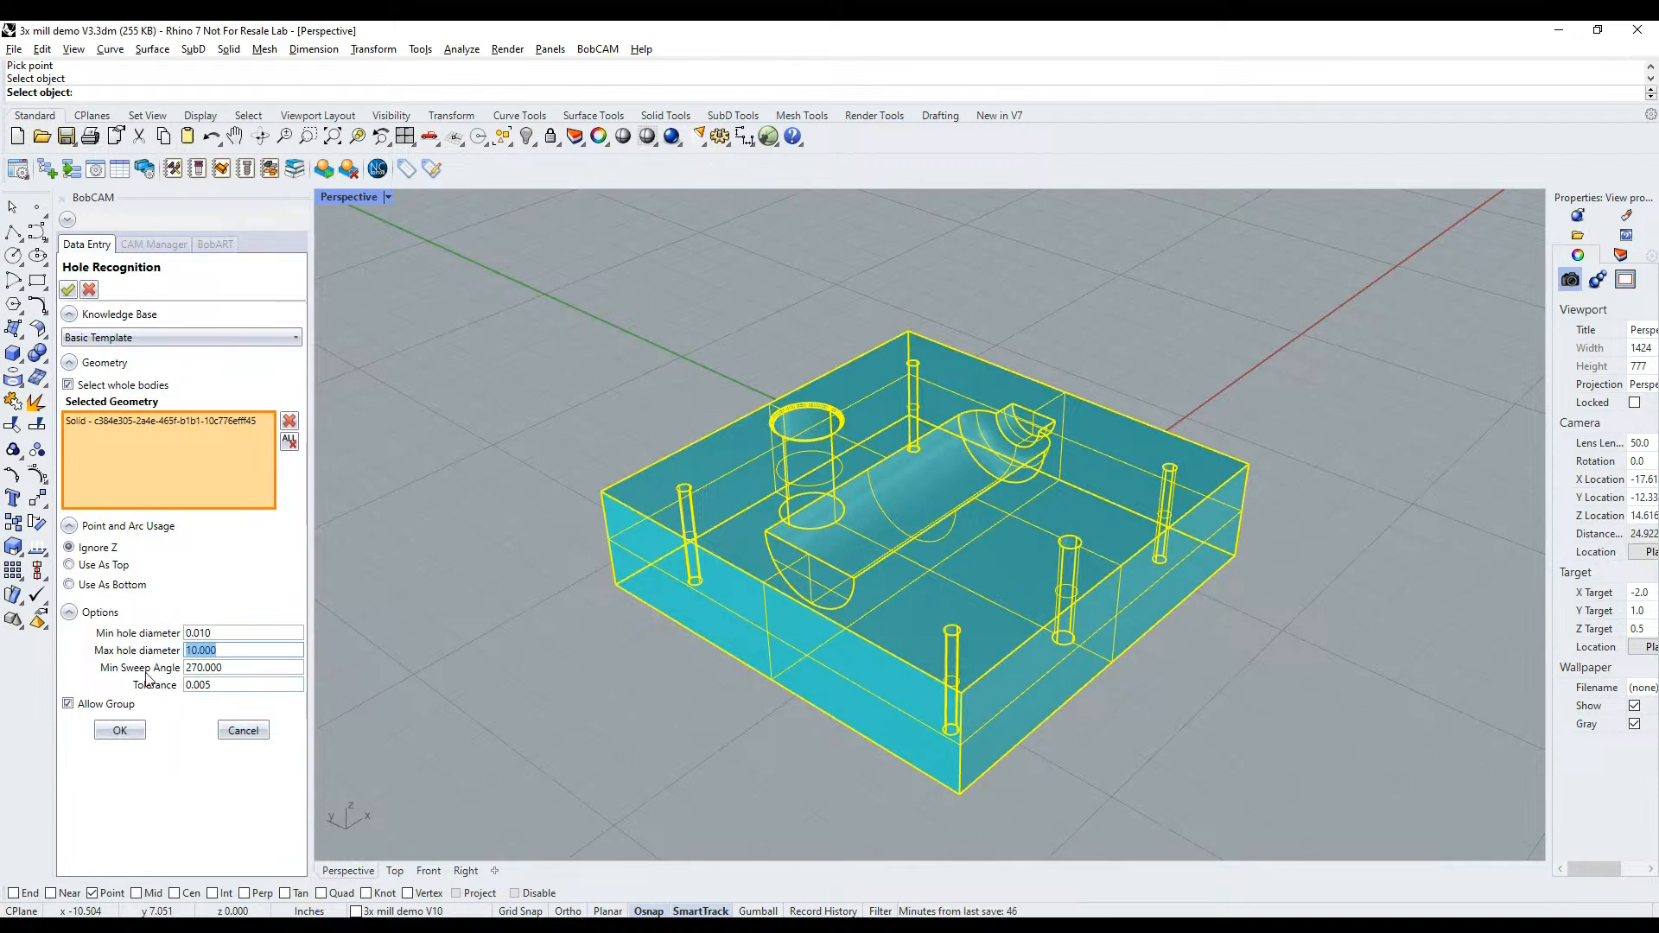
left_click(114, 670)
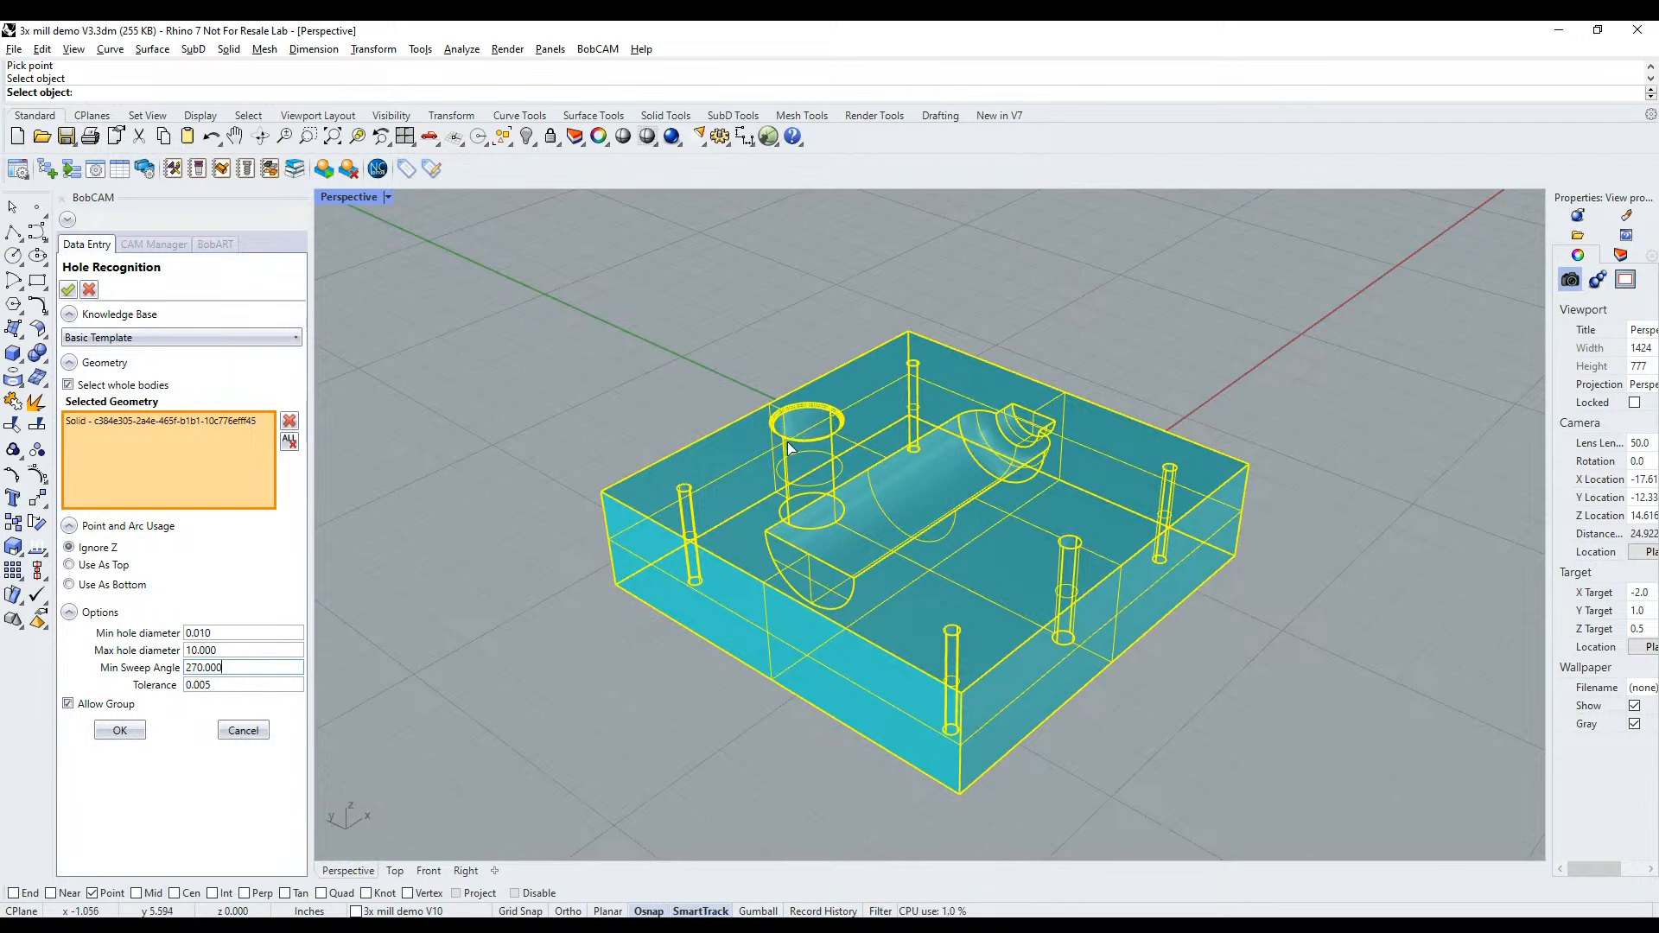
double_click(214, 666)
left_click(227, 685)
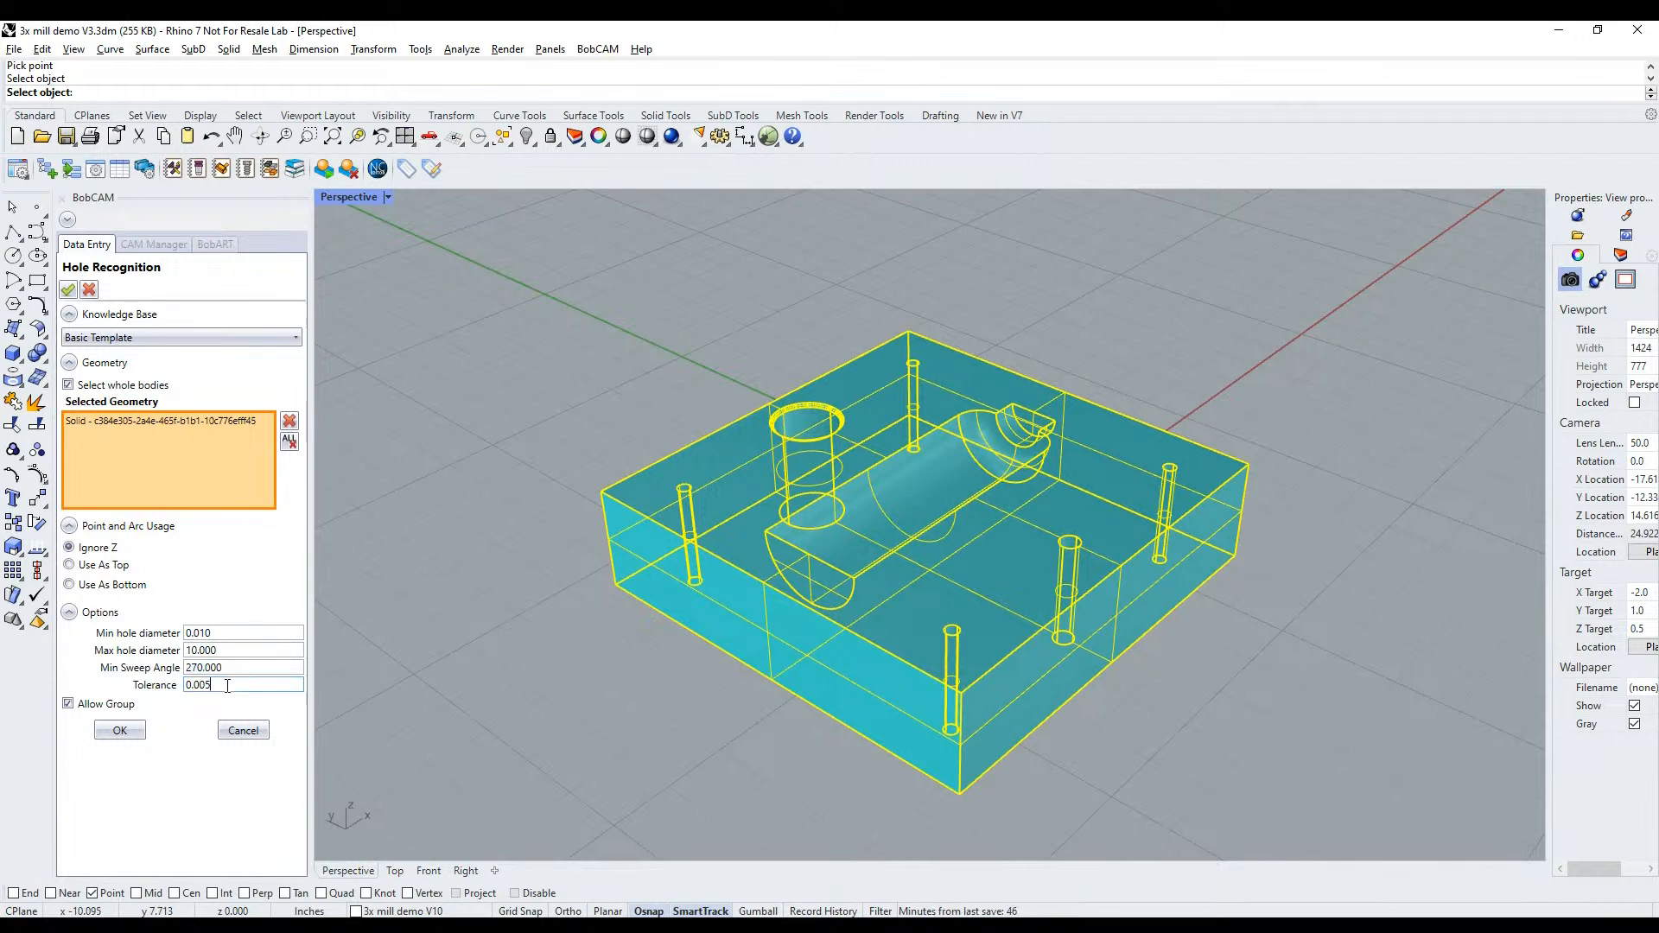
left_click(252, 634)
left_click(167, 334)
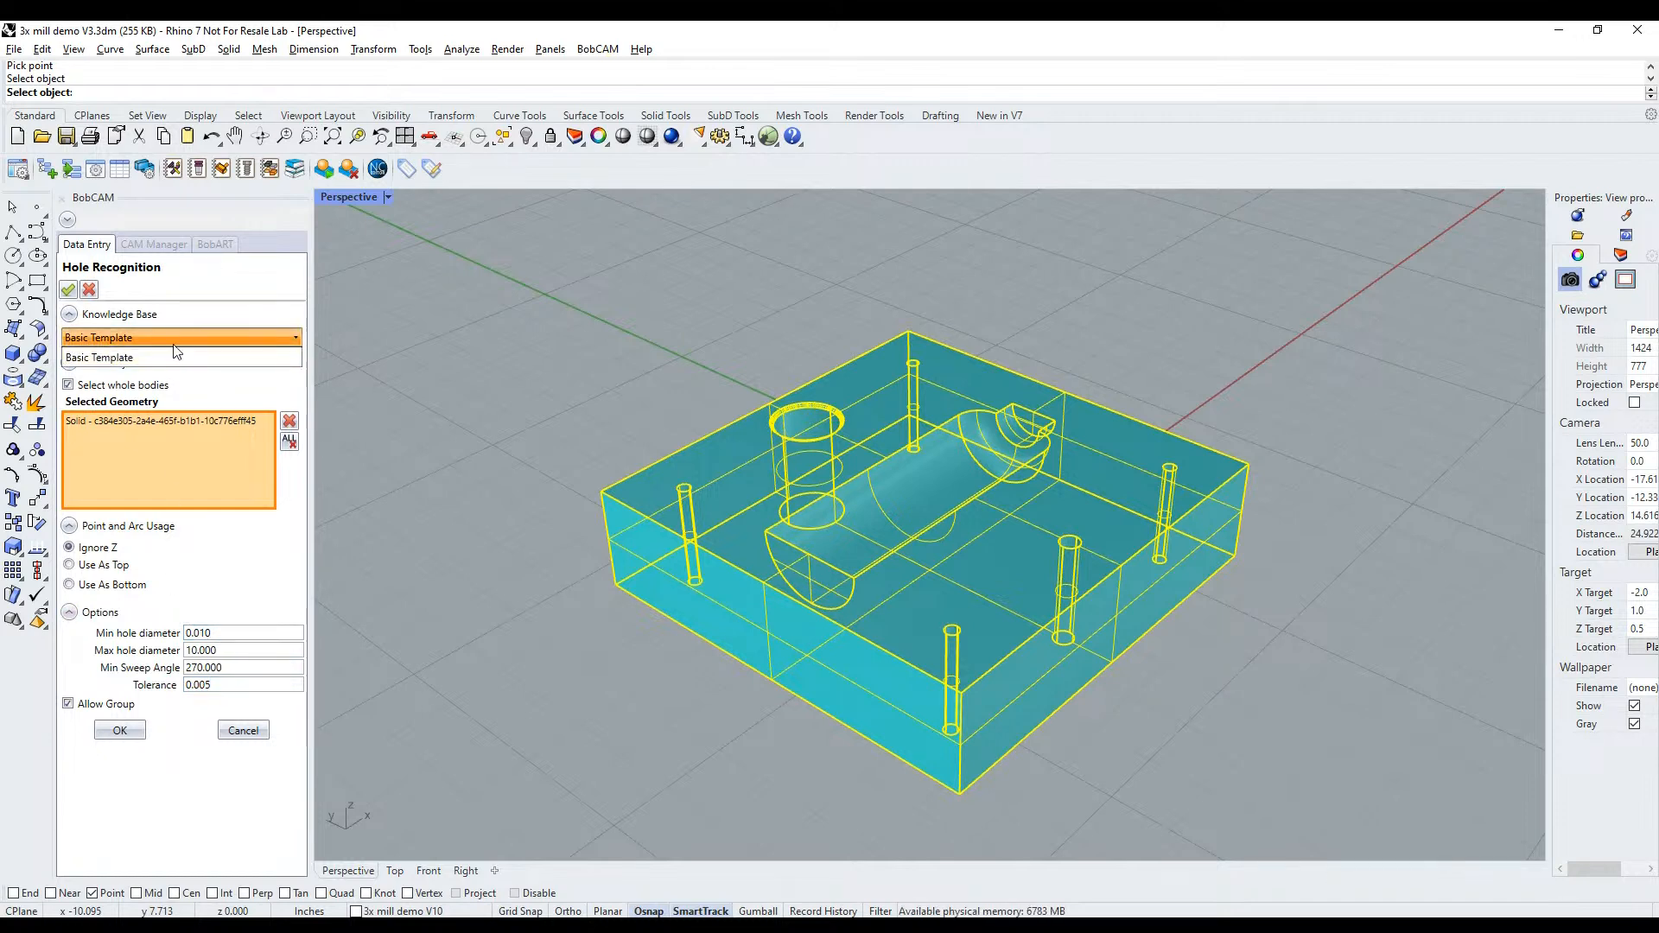
left_click(155, 346)
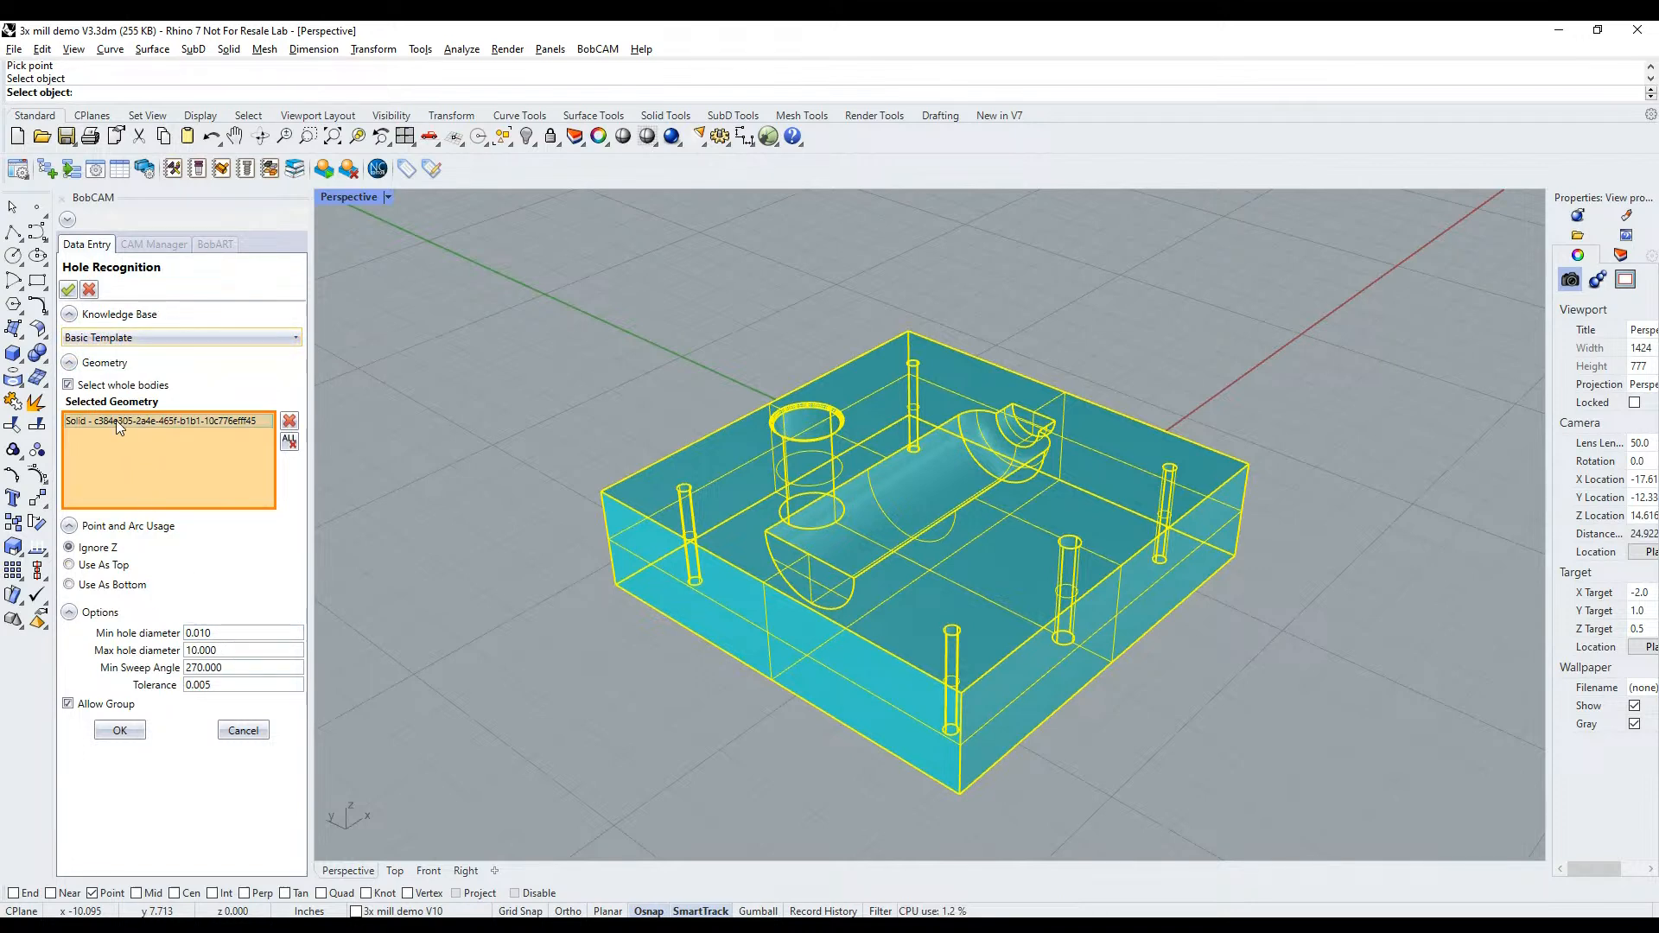
left_click(138, 385)
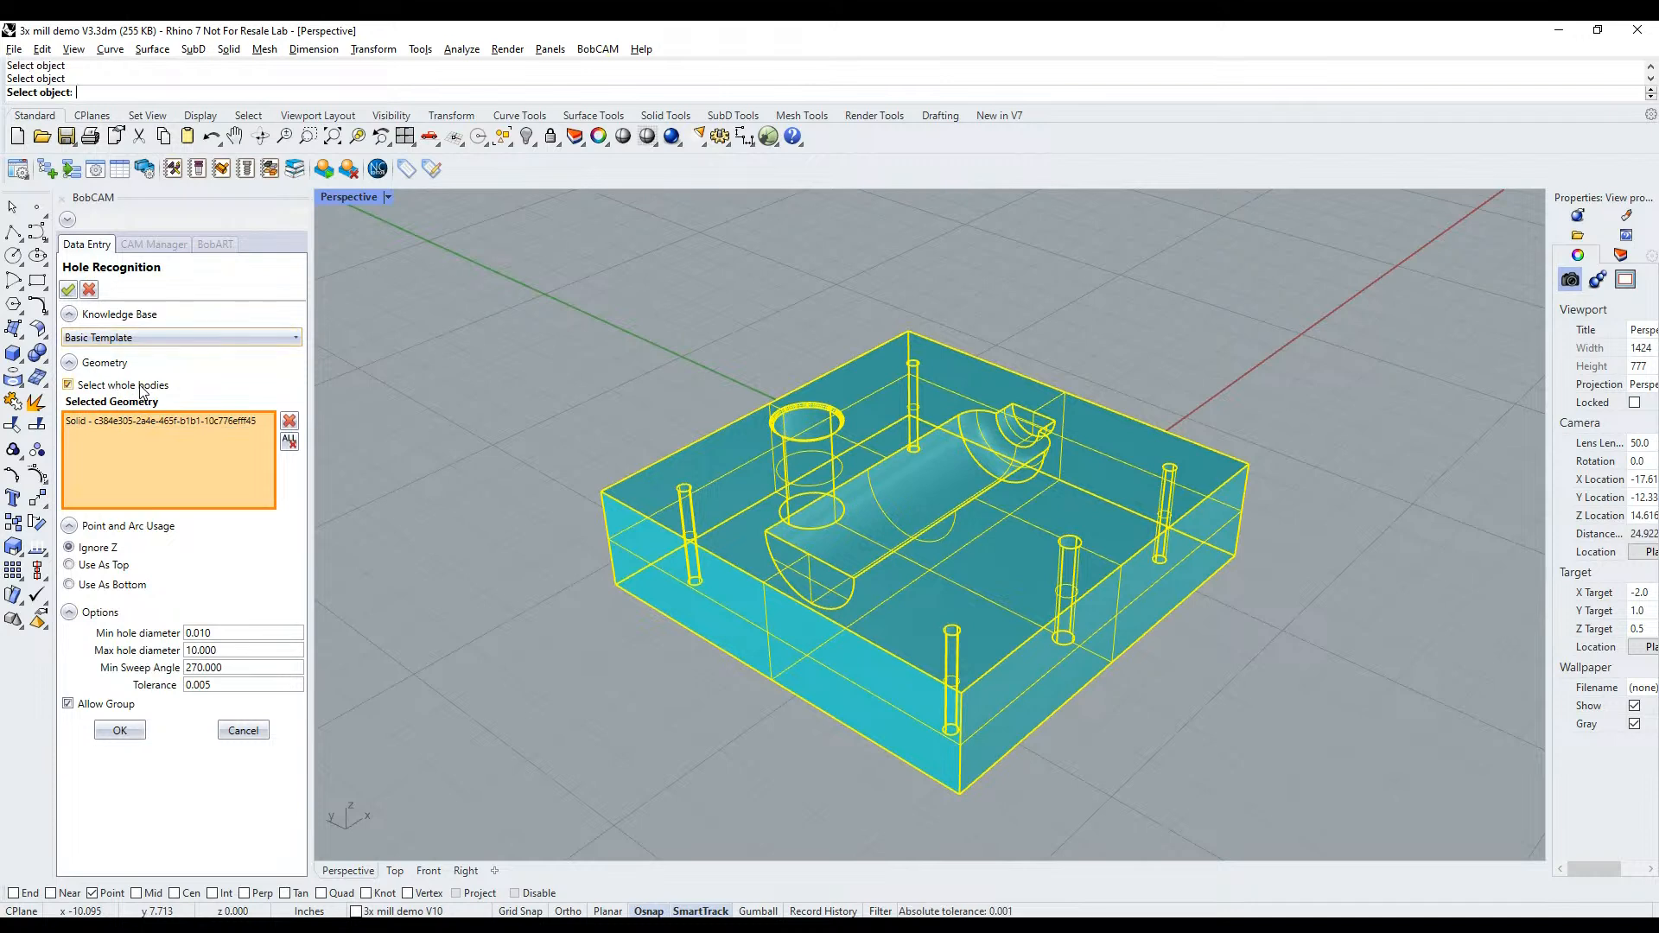
left_click(141, 387)
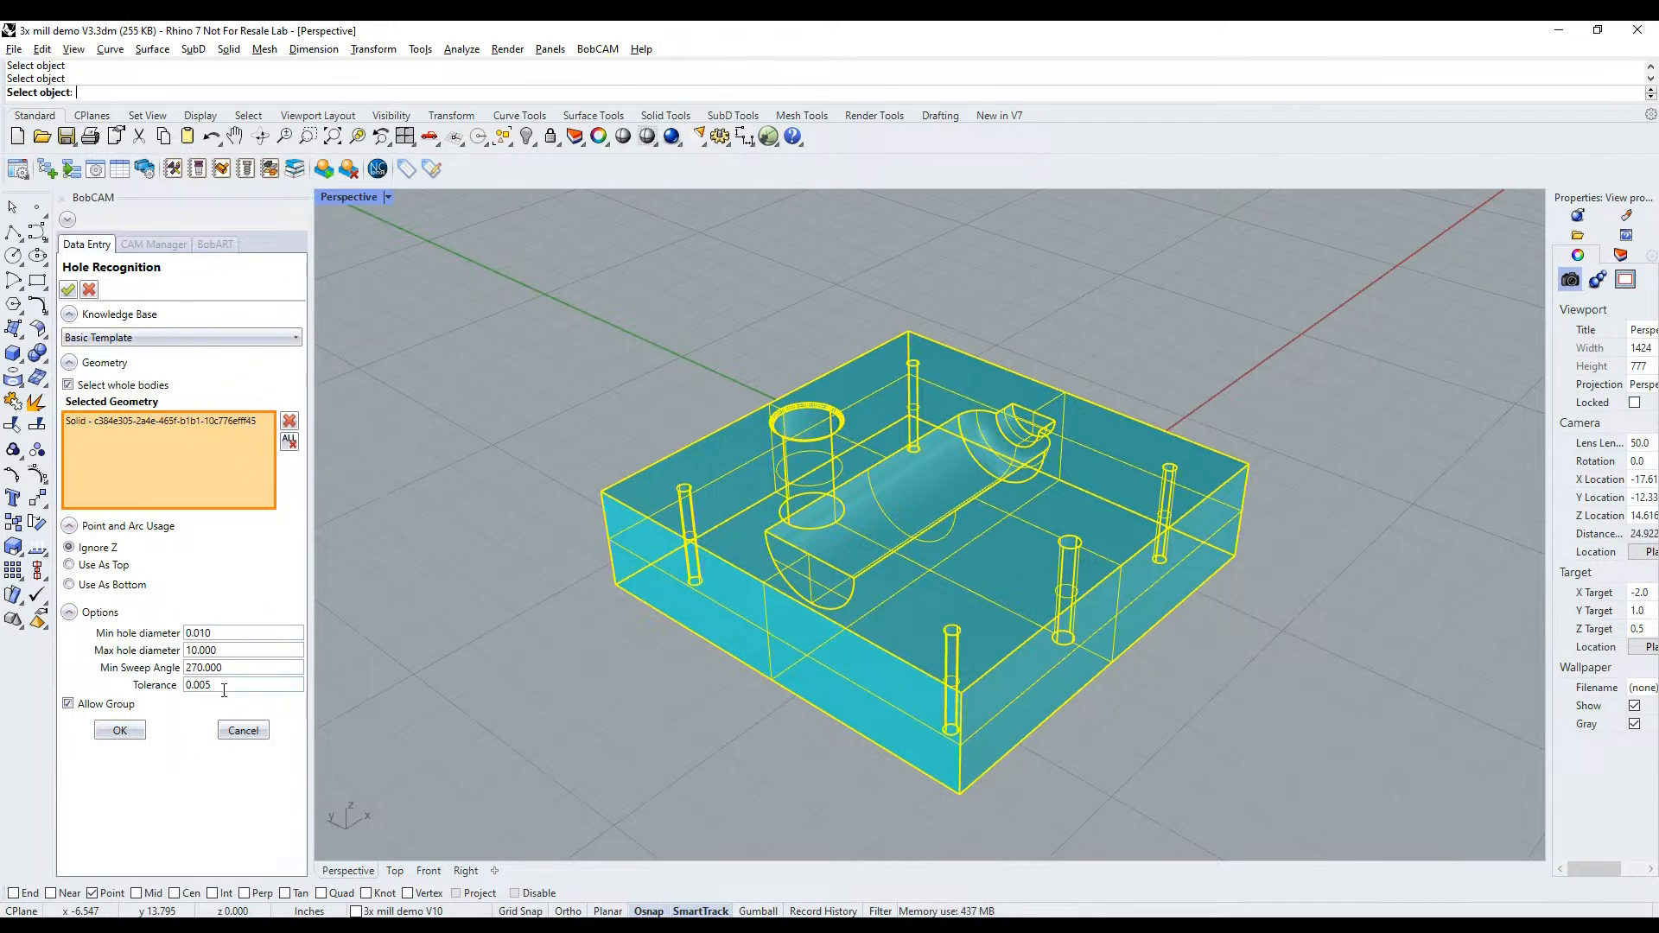
Run the hole recognition on the block with the Basic Template, Ignore Z and hole diameters from 0.010 to 10.000
left_click(230, 629)
double_click(233, 632)
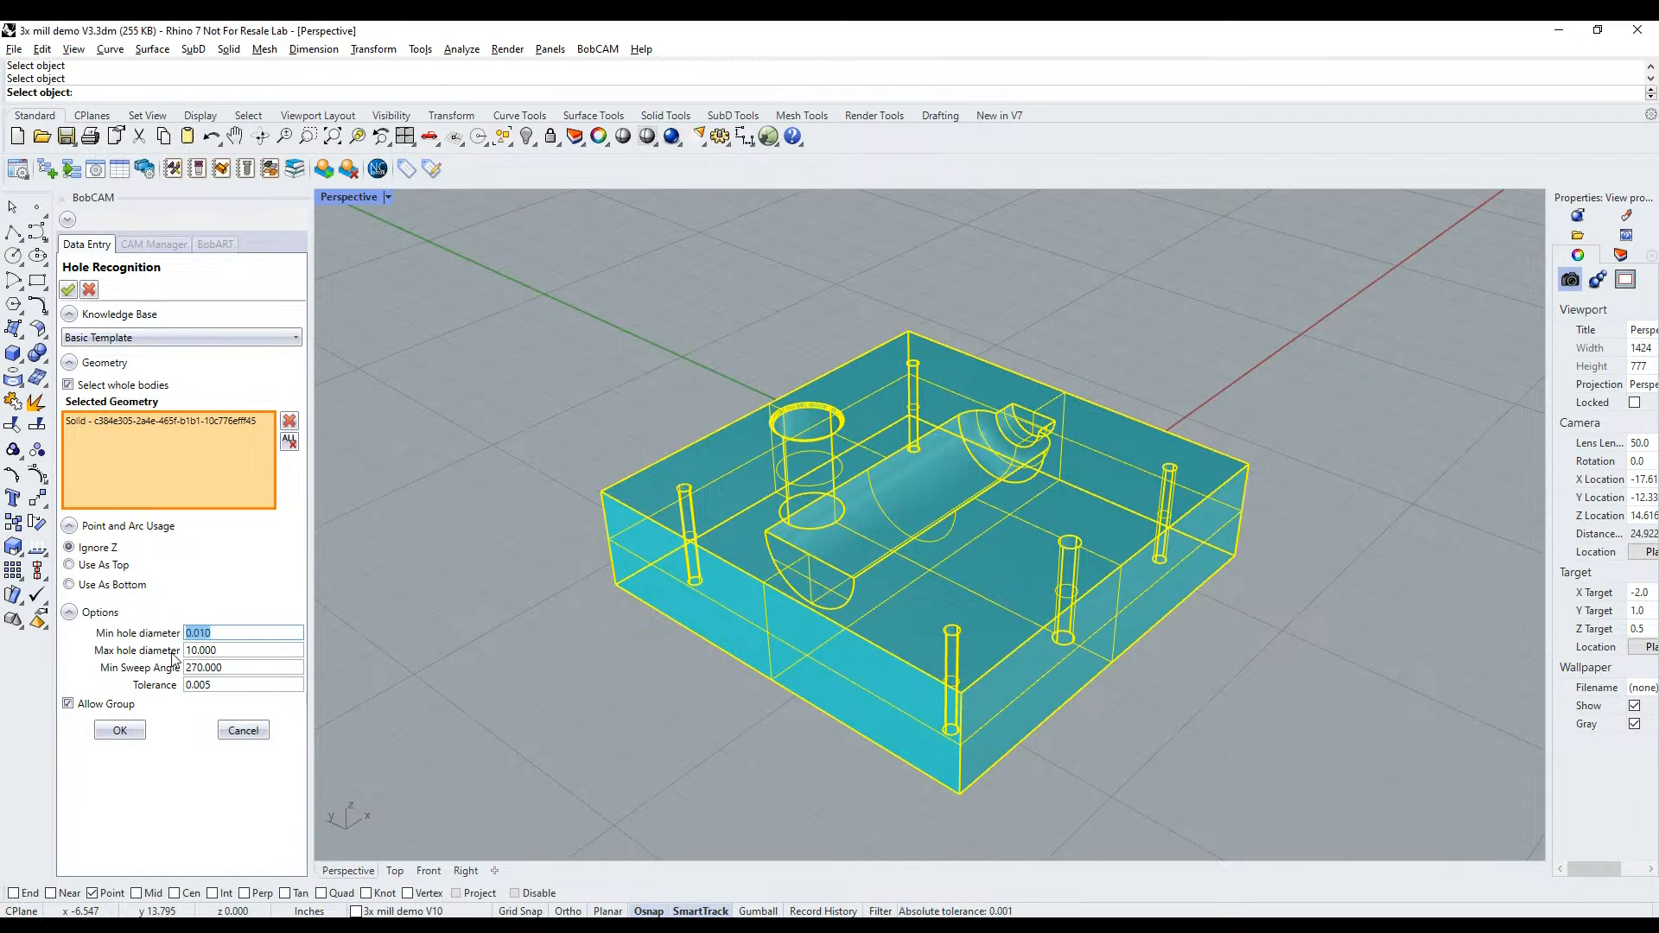
left_click(229, 650)
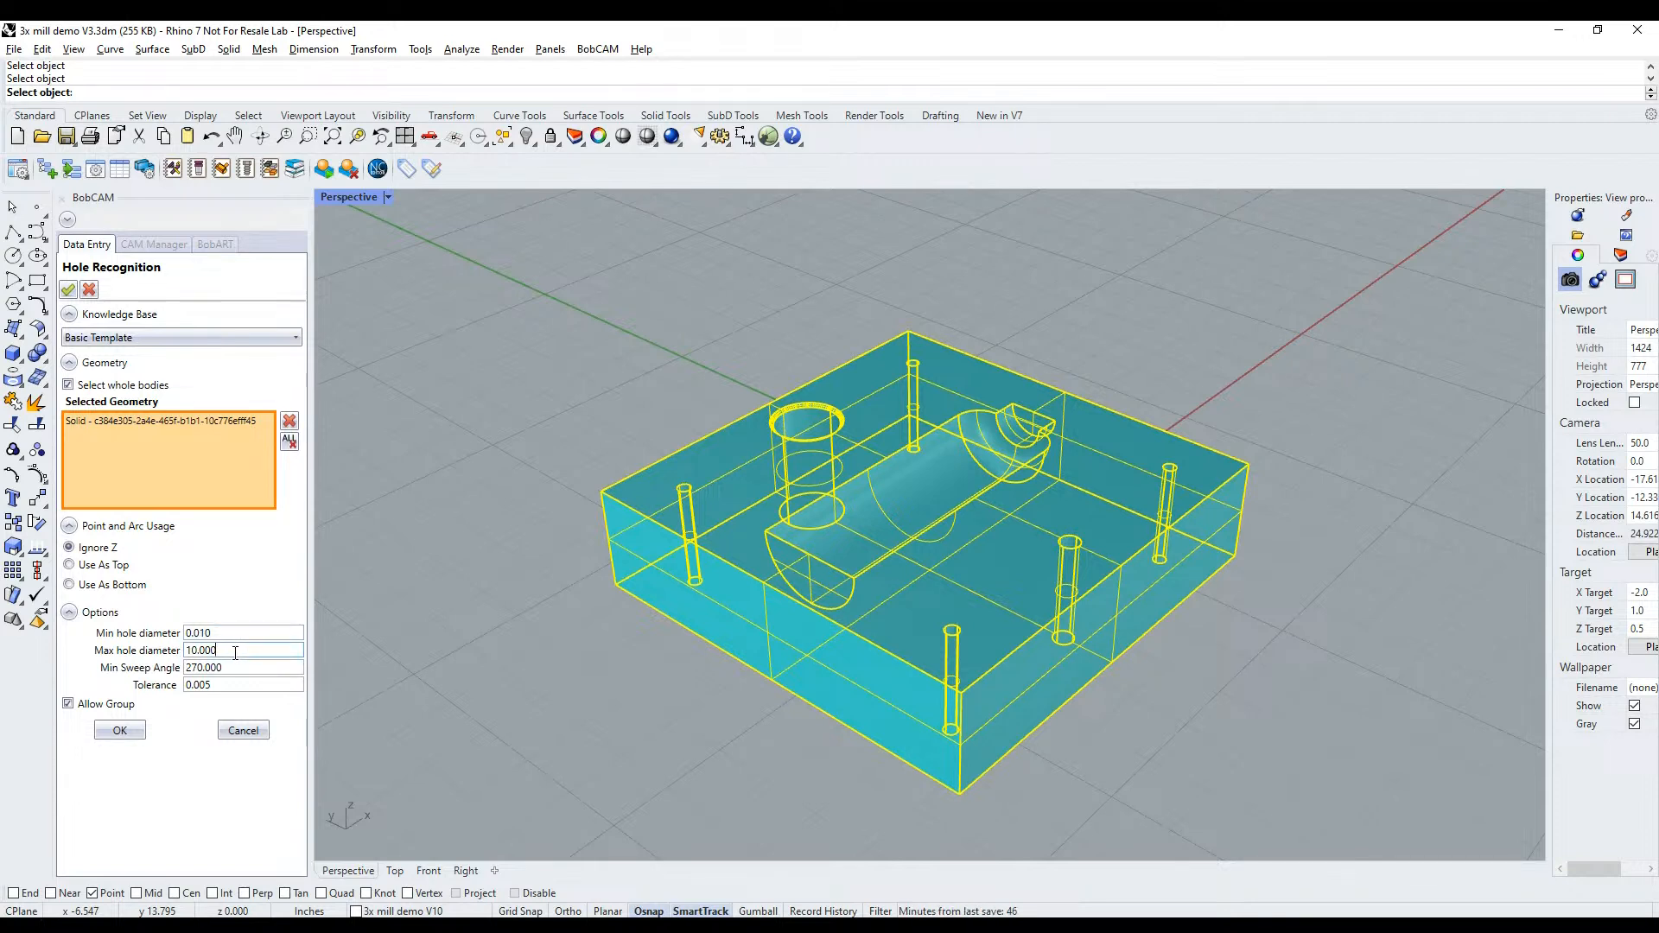
left_click(236, 635)
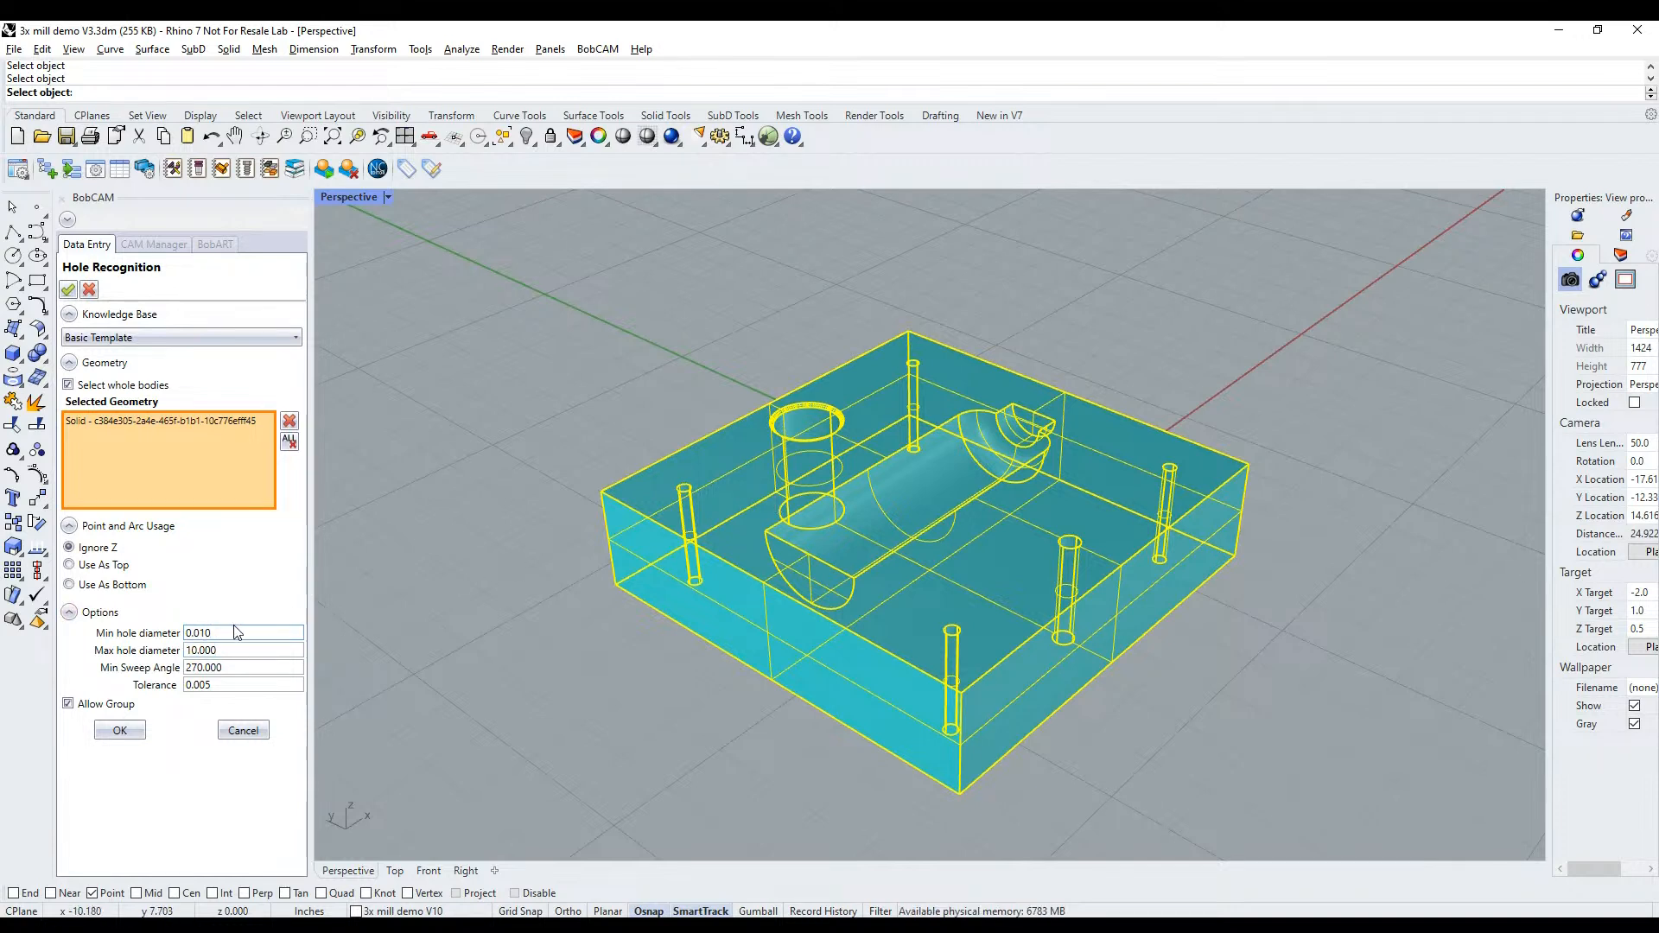
left_click(230, 650)
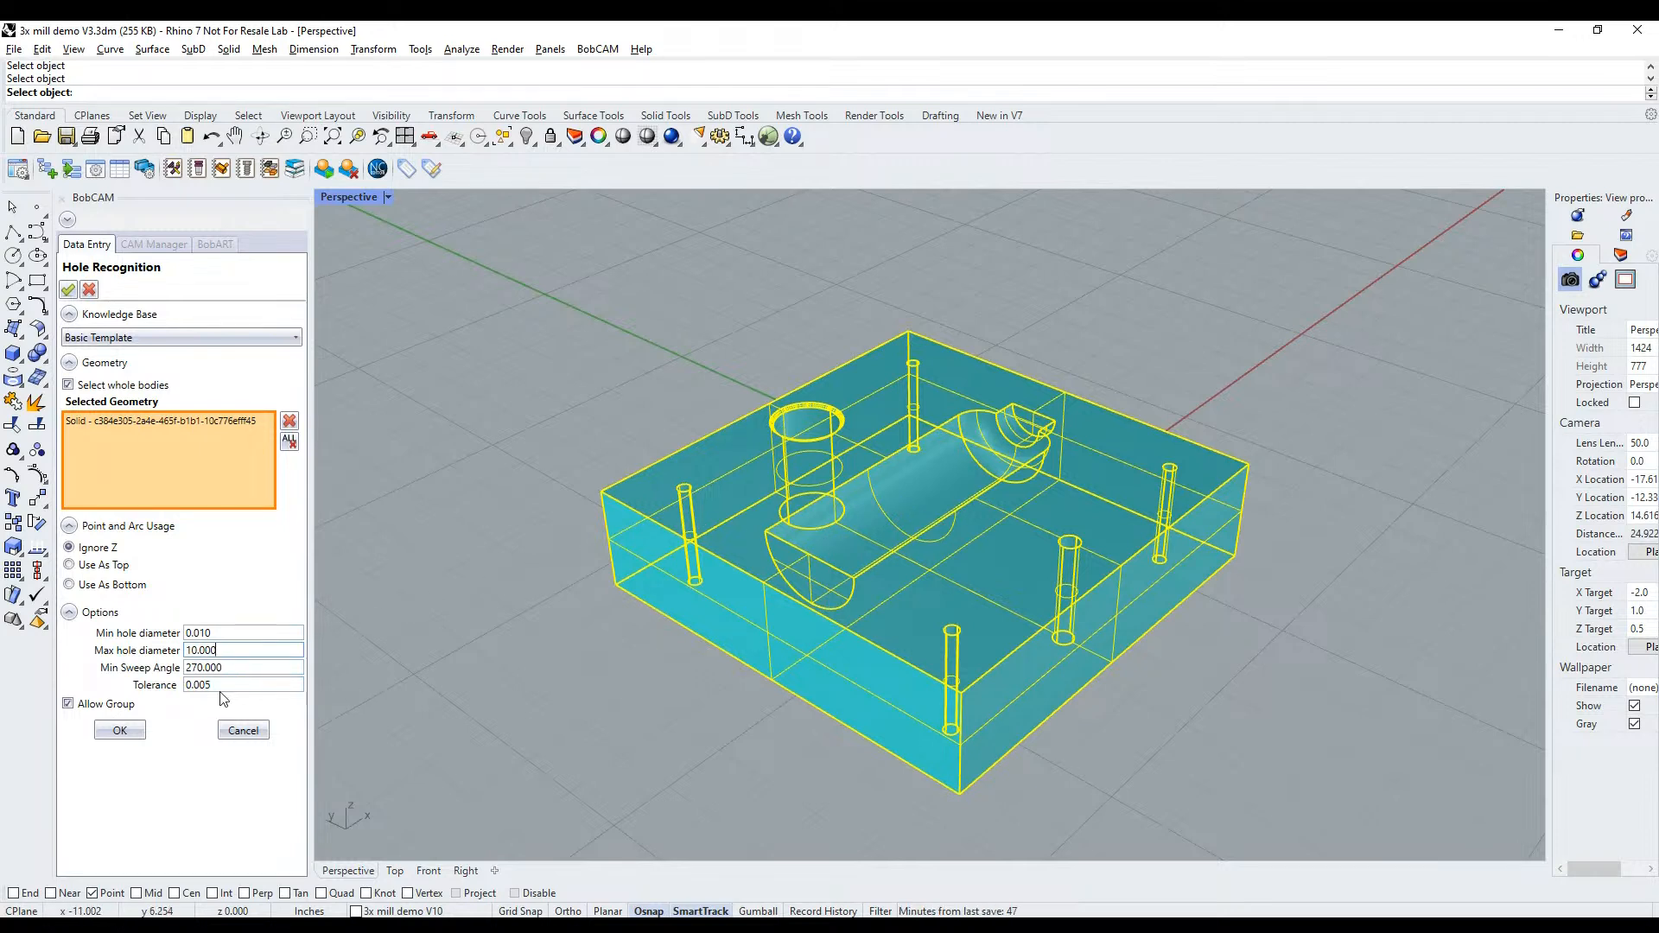
left_click(119, 730)
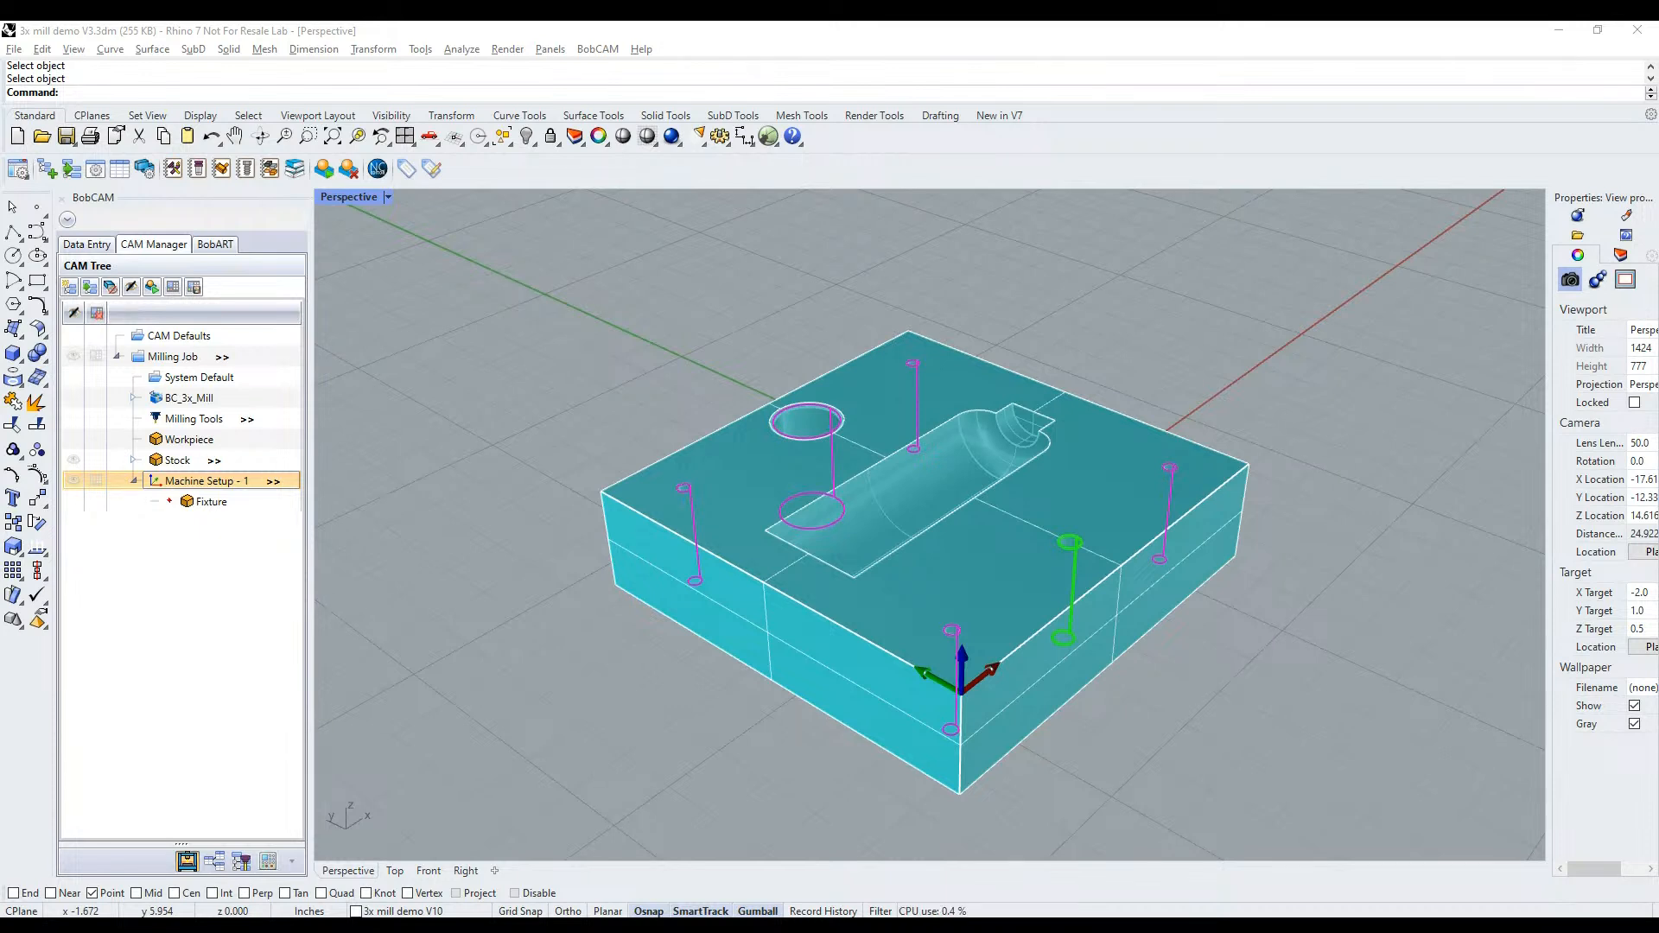
middle_click(1151, 432)
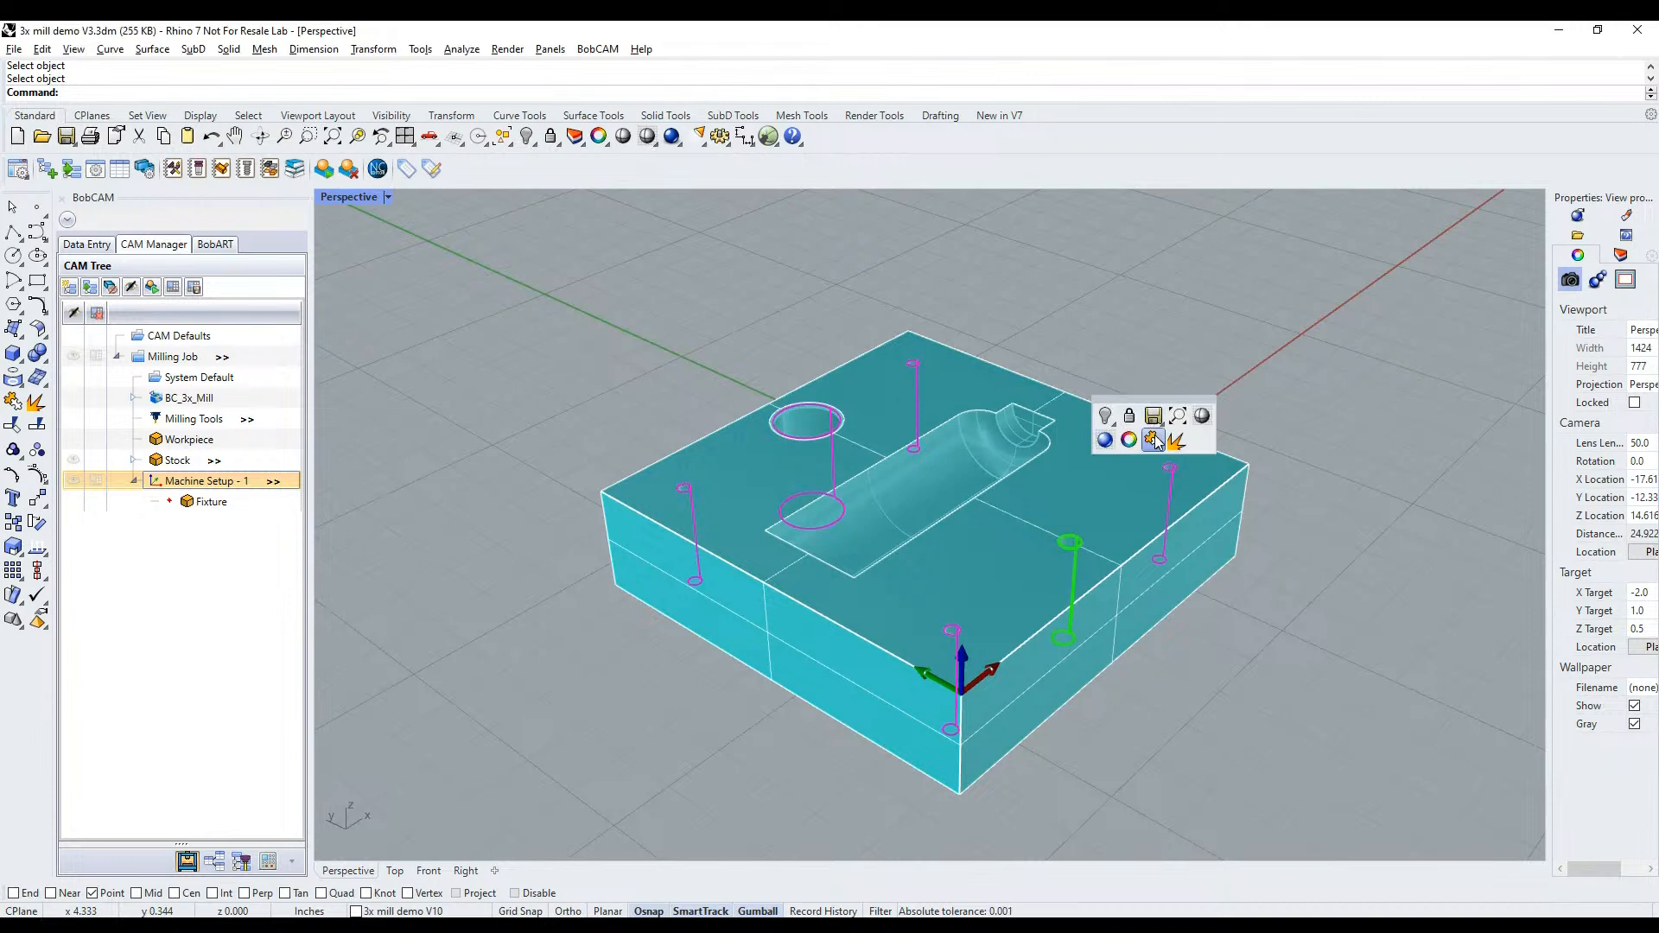
right_click_drag(1262, 314, 1125, 811)
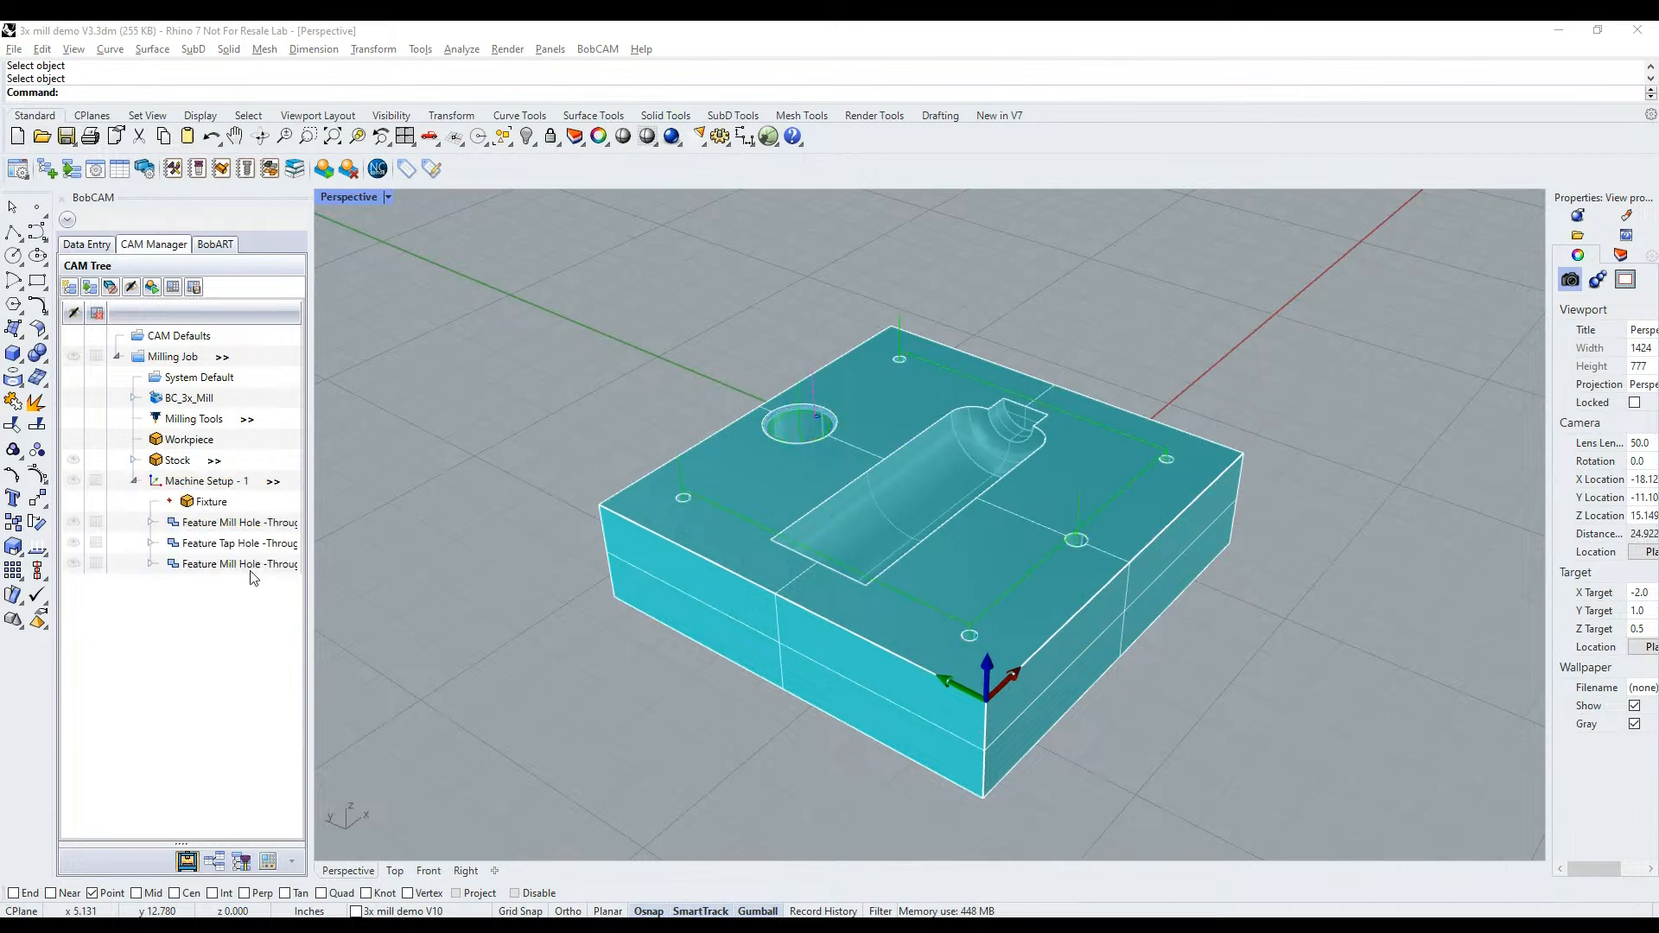
Widen the CAM tree and check which holes belong to the 1.2500 mill hole and 0.2500 tap hole features
left_click(197, 529)
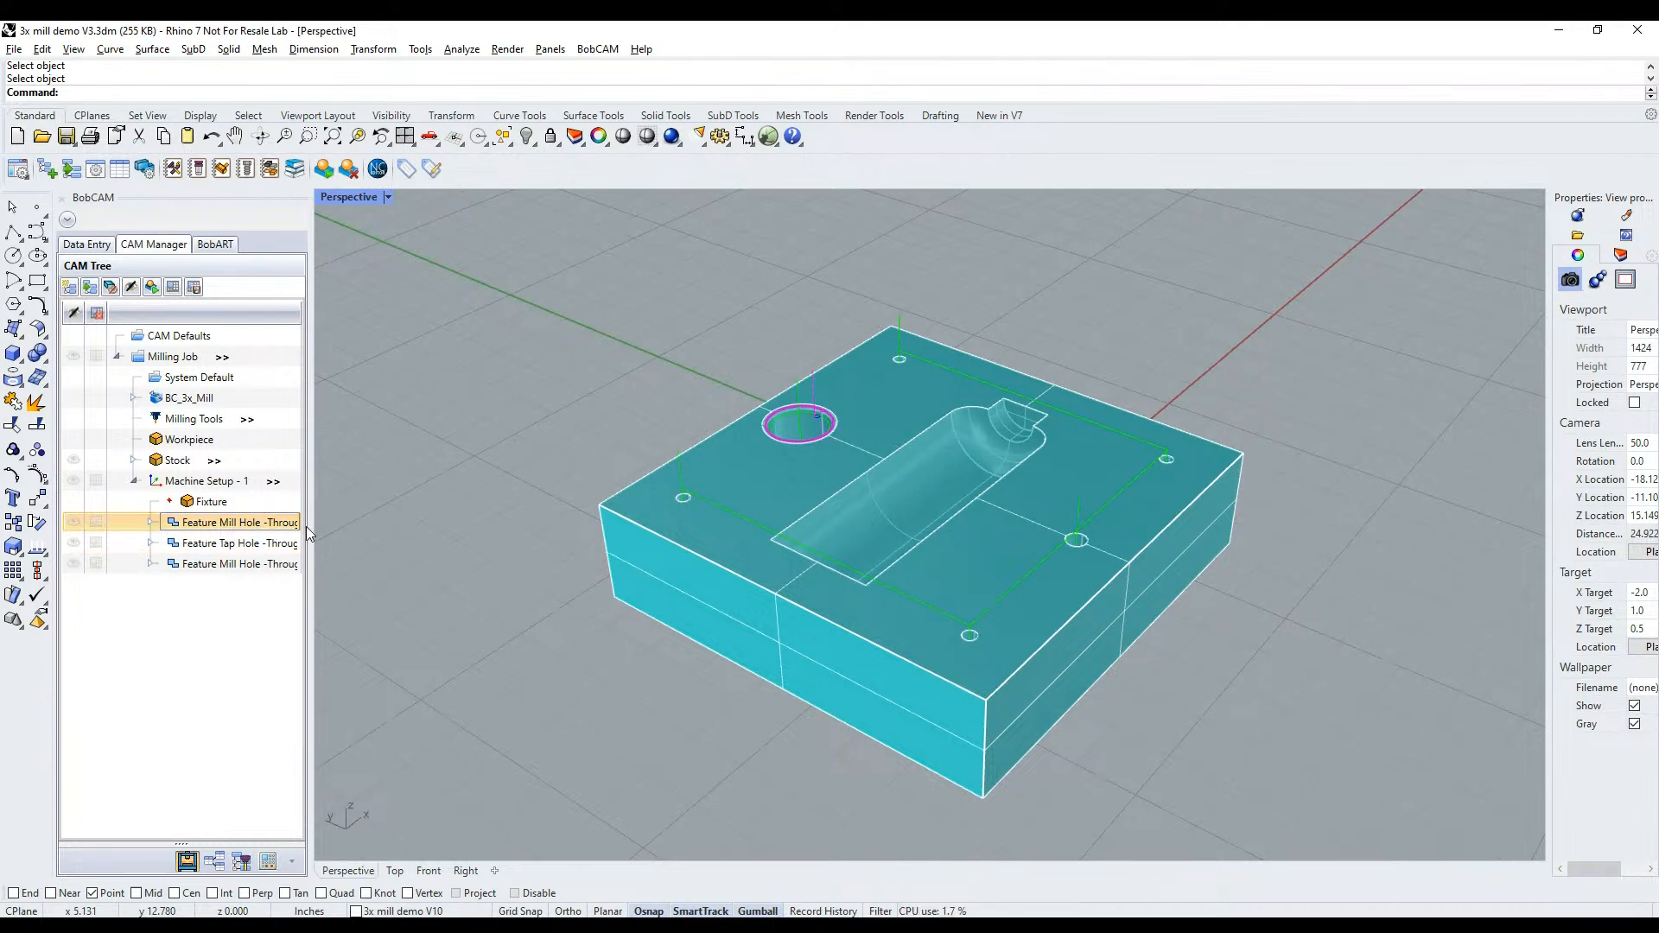
left_click_drag(309, 526, 417, 525)
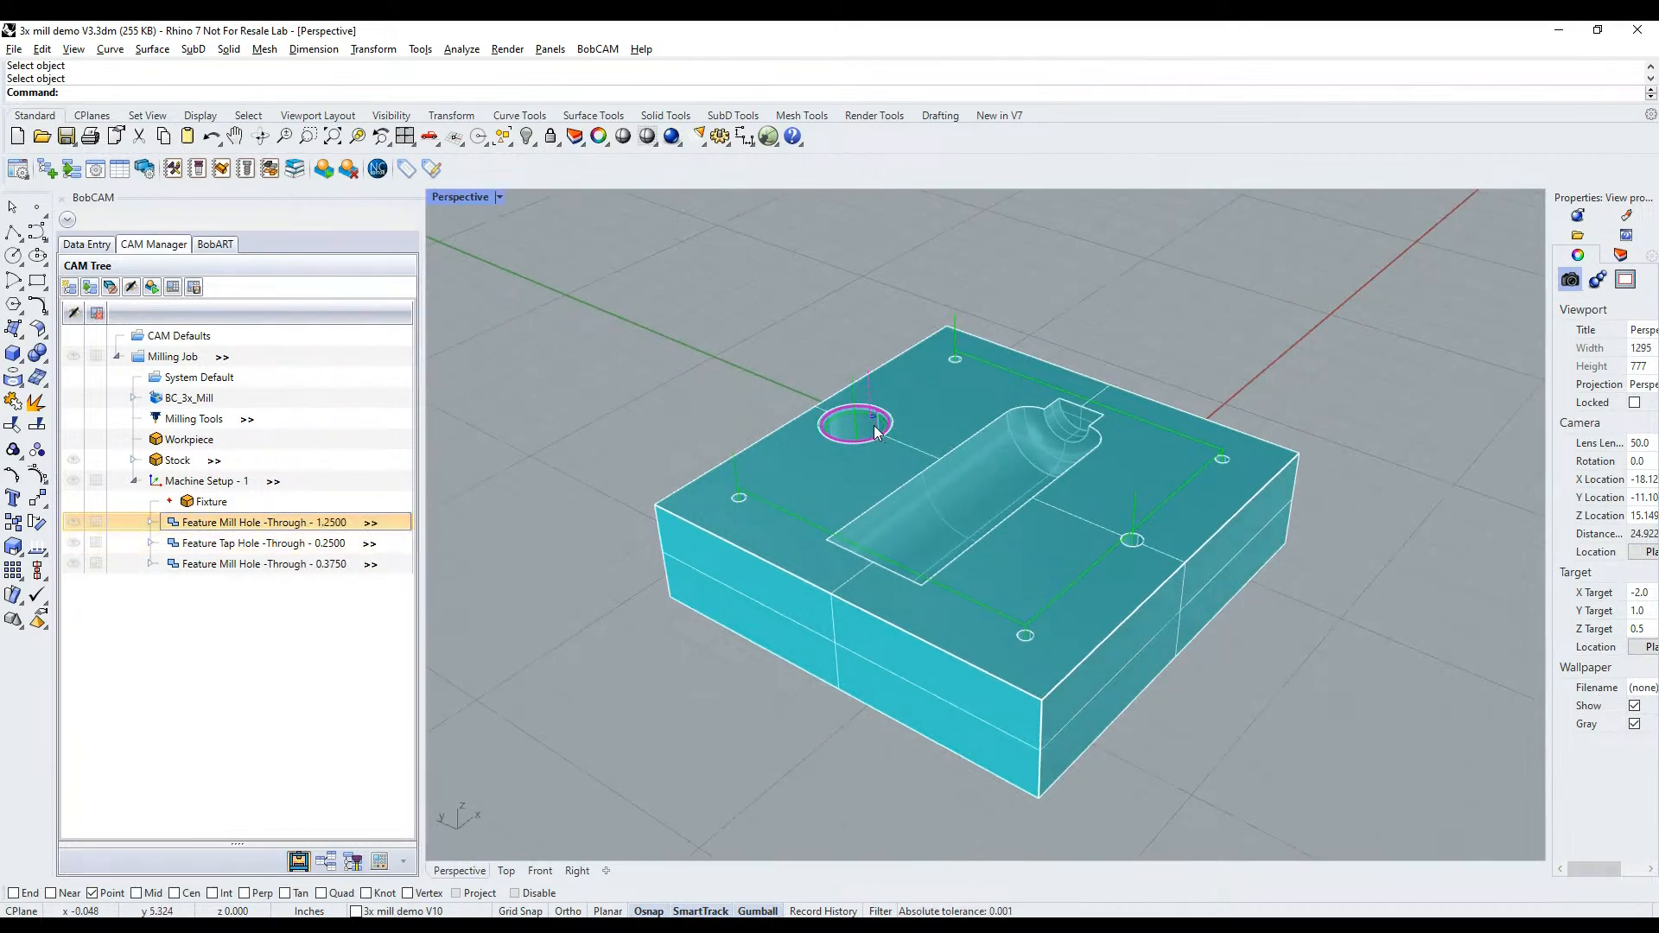
left_click(319, 543)
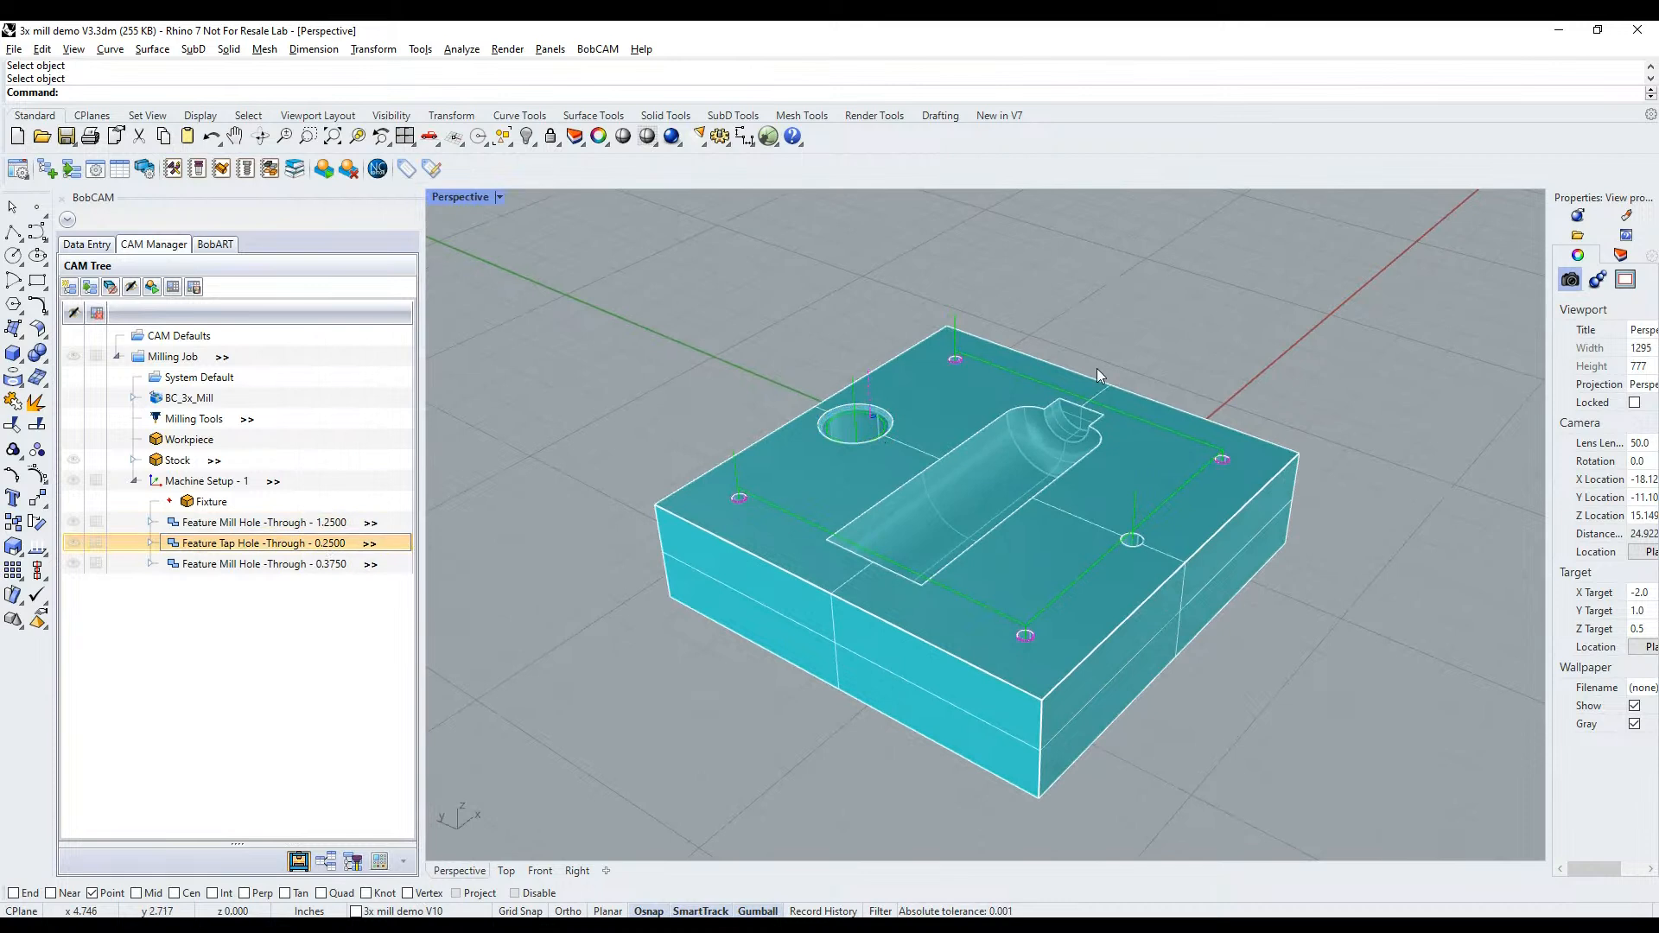
left_click(294, 523)
left_click(297, 544)
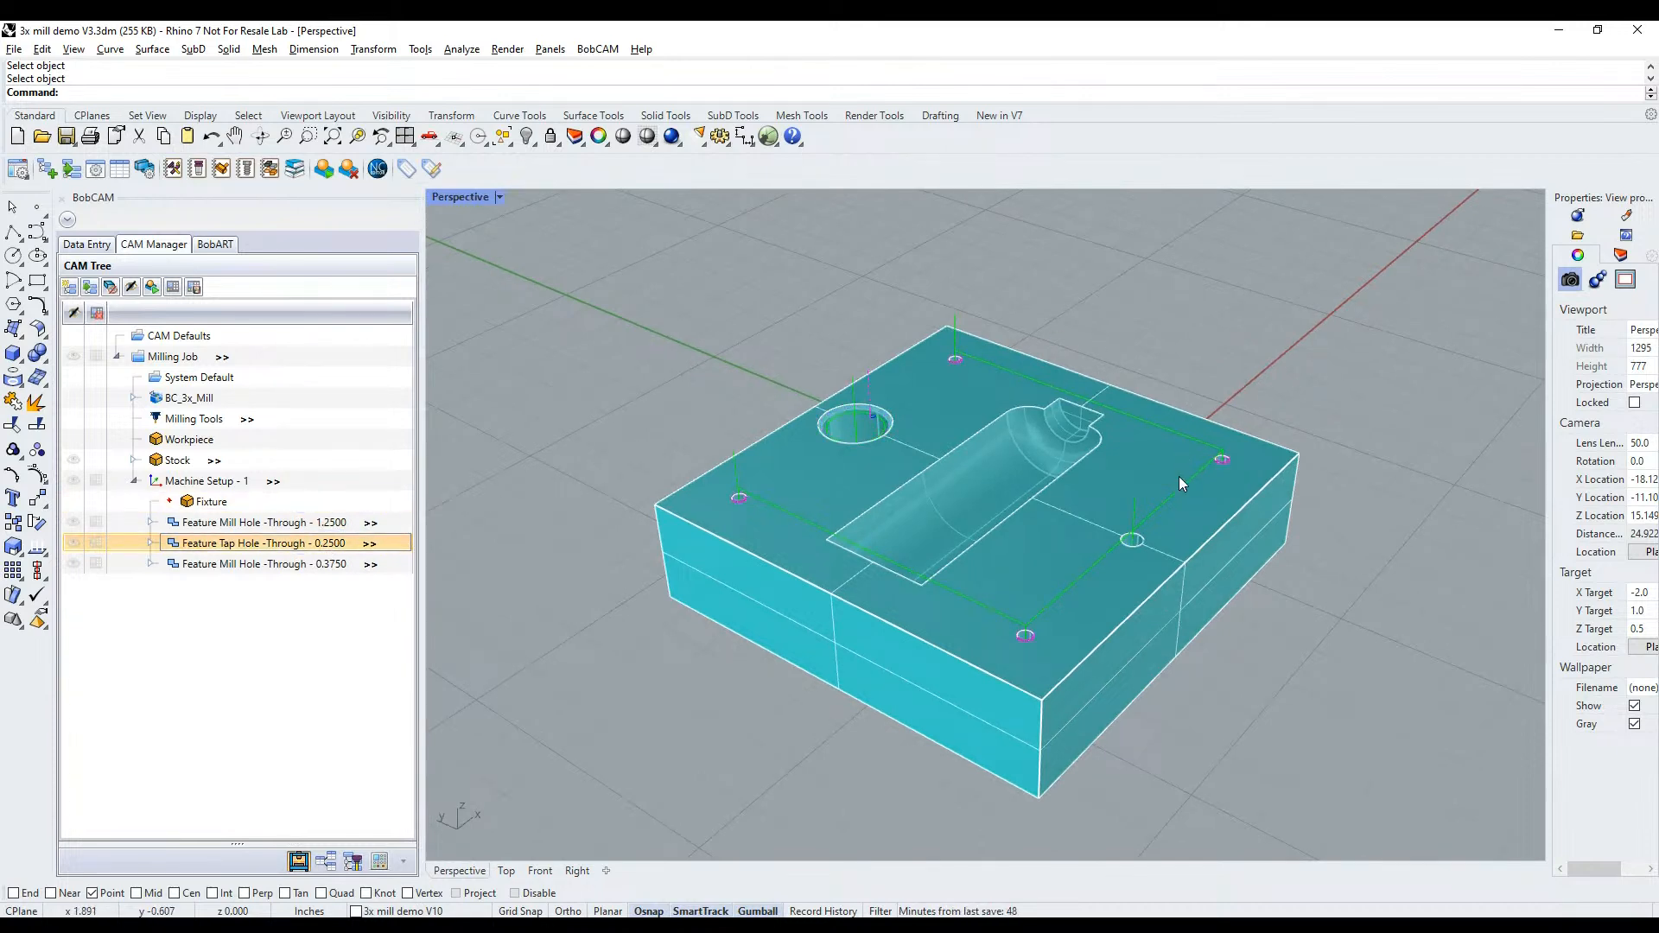
Check which hole belongs to the 0.3750 mill hole feature and examine the drilling and chamfer operations of the 1.2500 mill hole feature
left_click(270, 566)
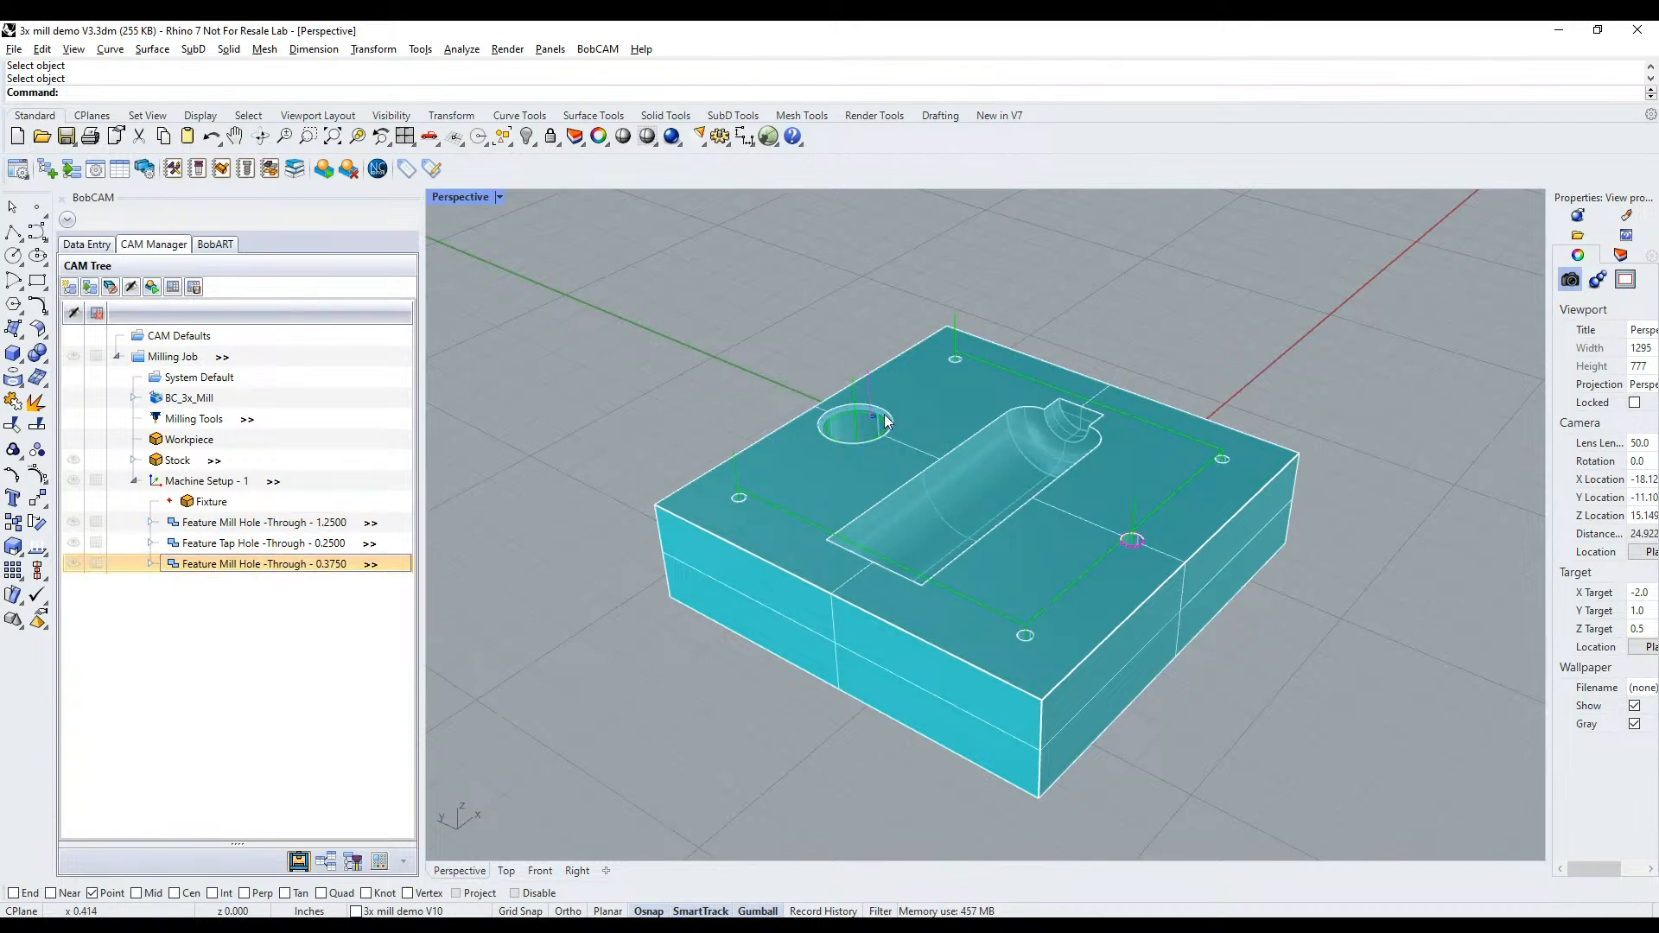
scroll(882, 417, "up", 10)
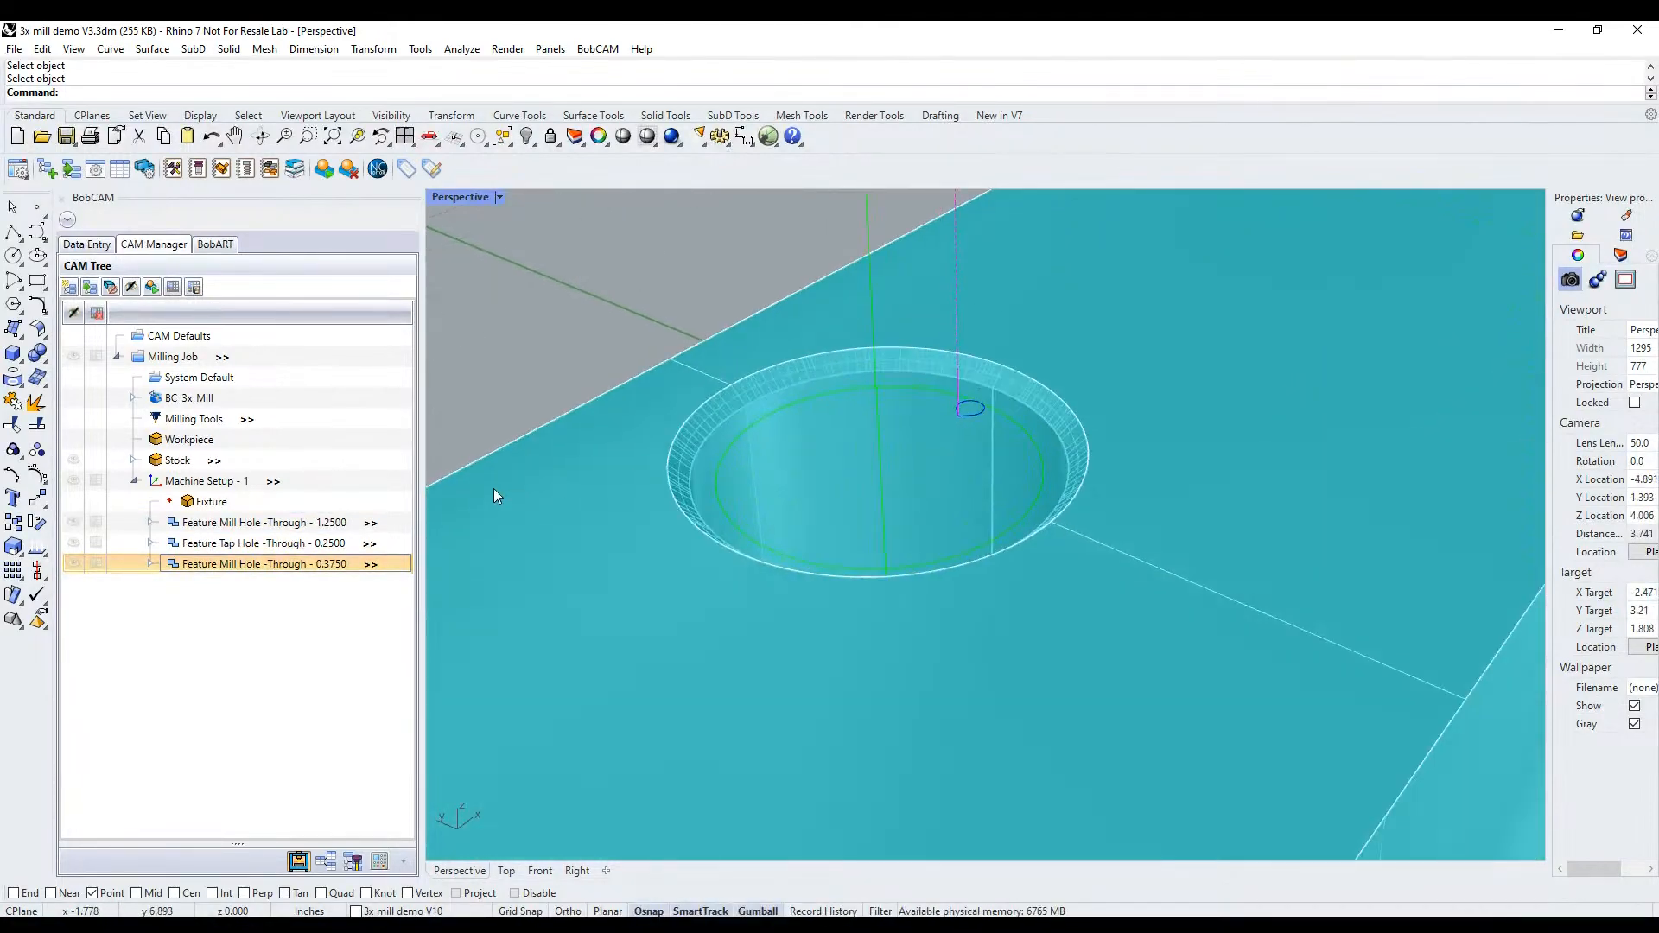
left_click(151, 523)
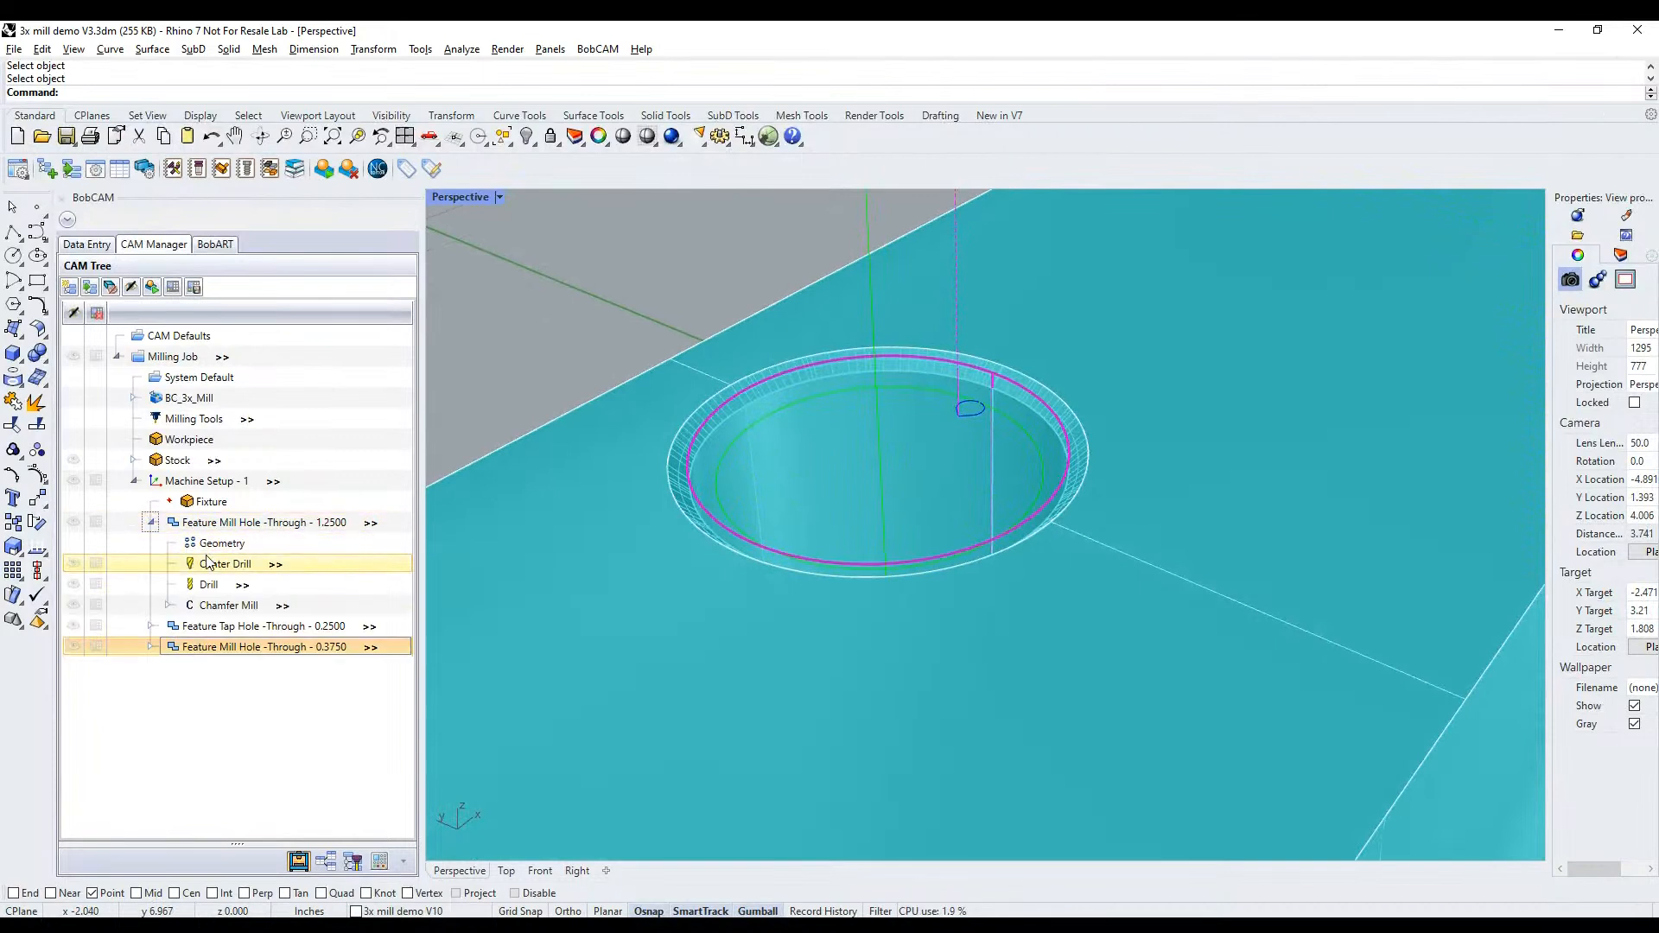
left_click(207, 586)
left_click(171, 606)
right_click(195, 611)
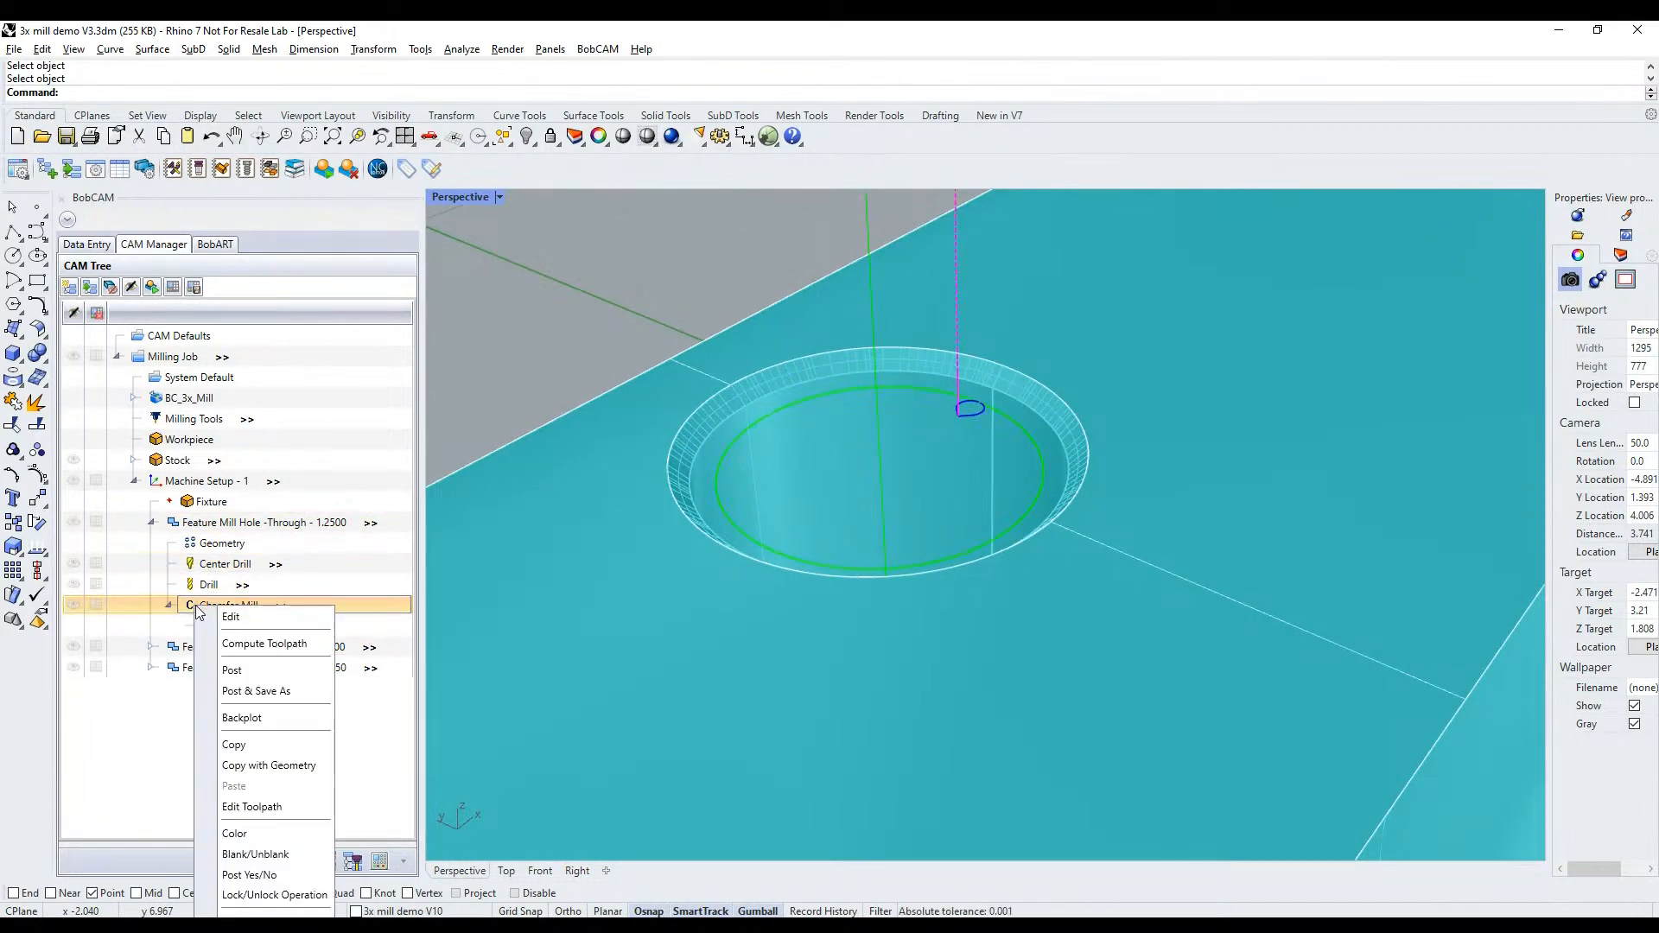
left_click(170, 605)
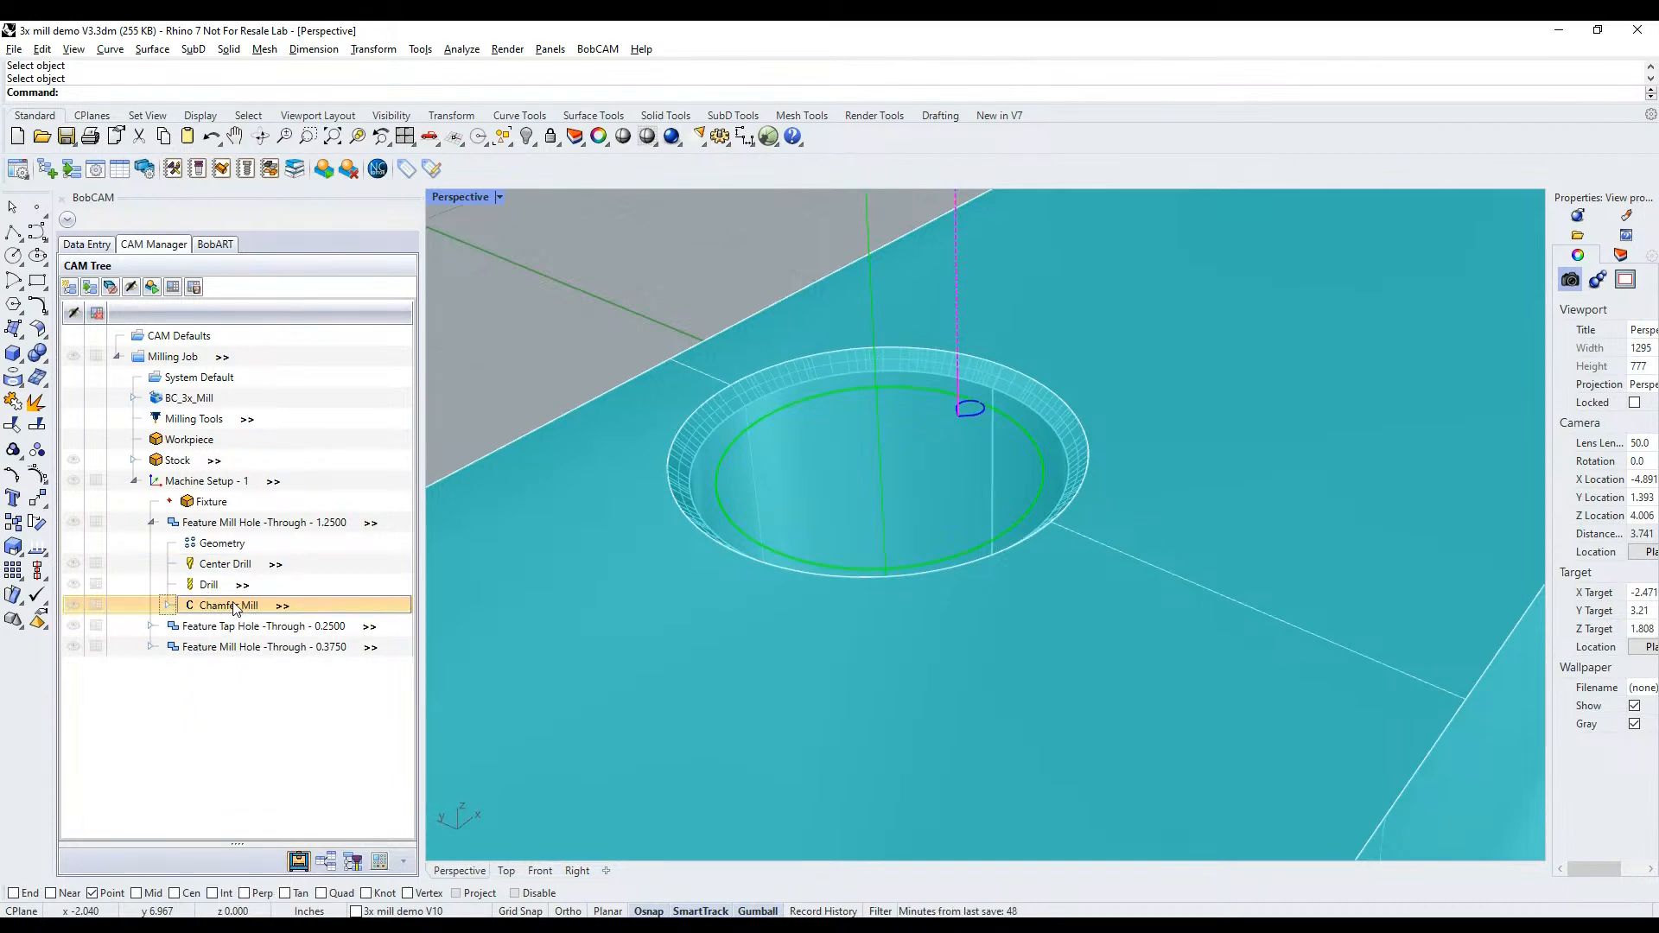
Open the backplot for the 1.2500 mill hole's Chamfer Mill operation and set the tool display mode to Shaded
scroll(661, 605, "down", 3)
middle_click(754, 441)
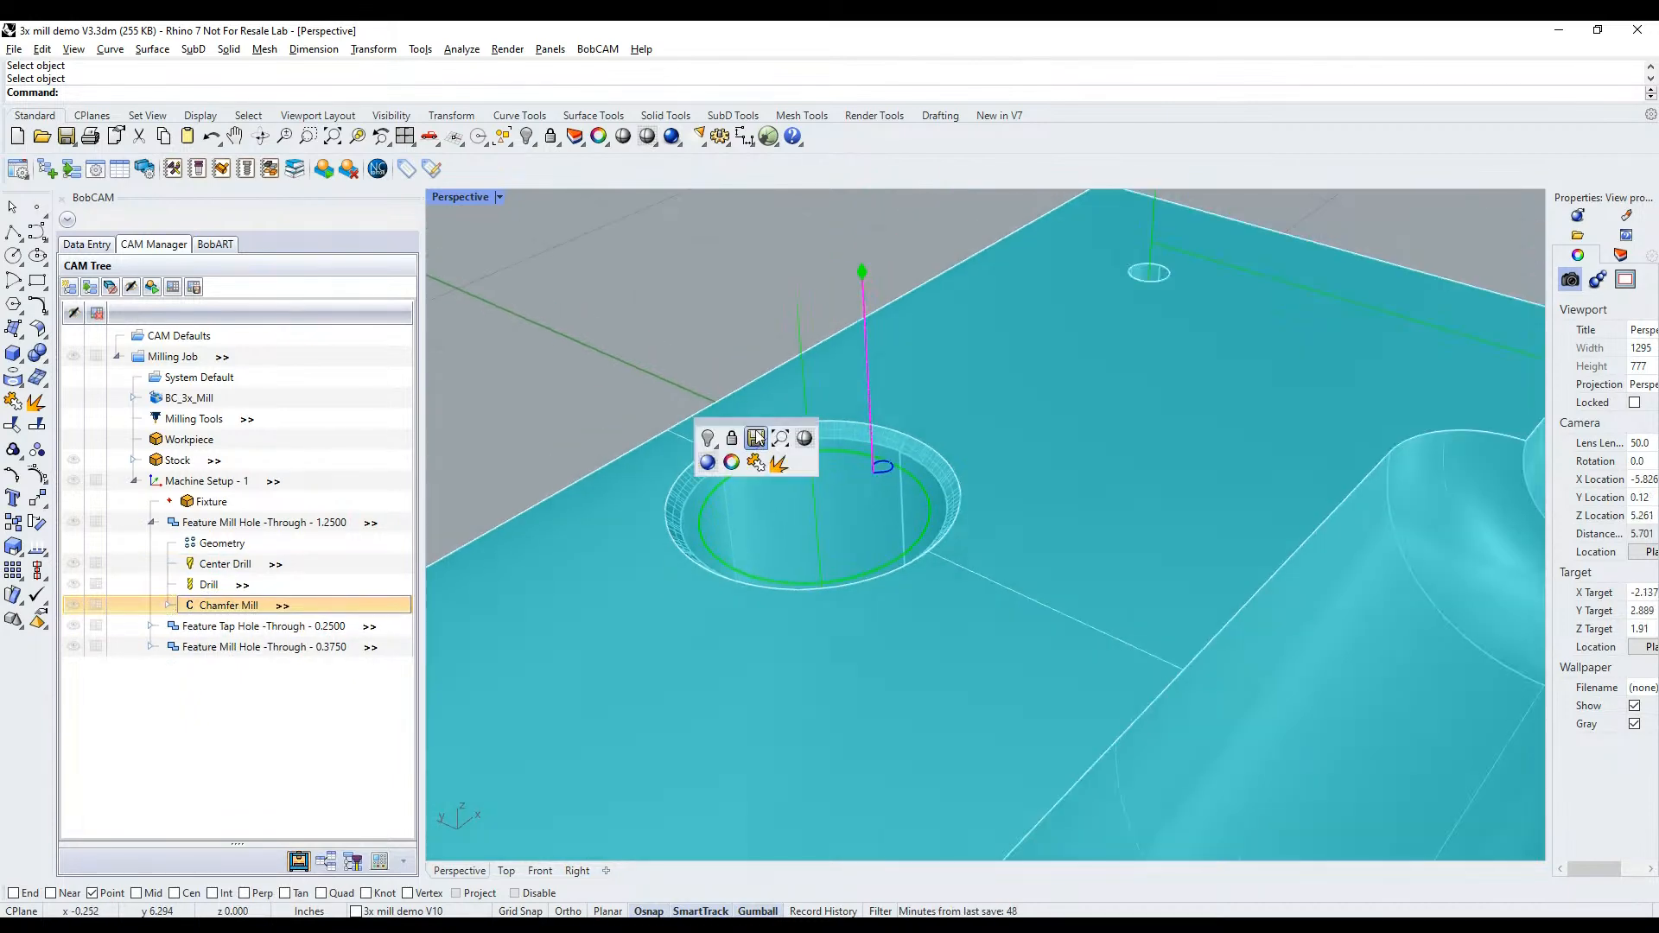
right_click_drag(876, 532, 873, 495)
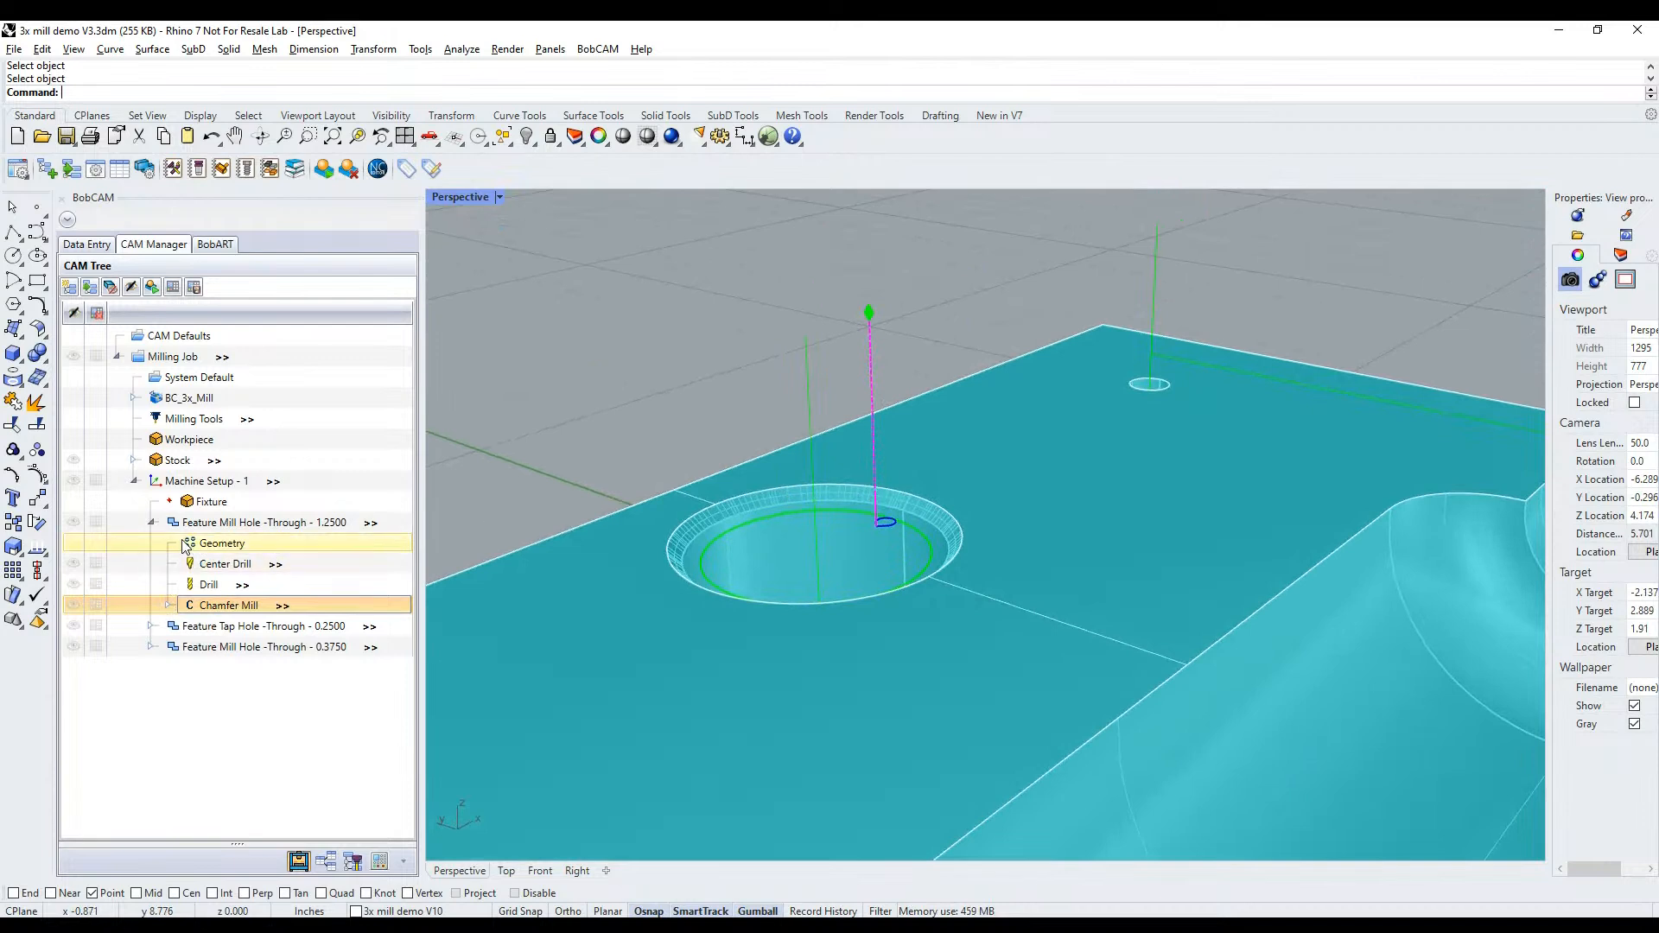
left_click(152, 524)
left_click(152, 524)
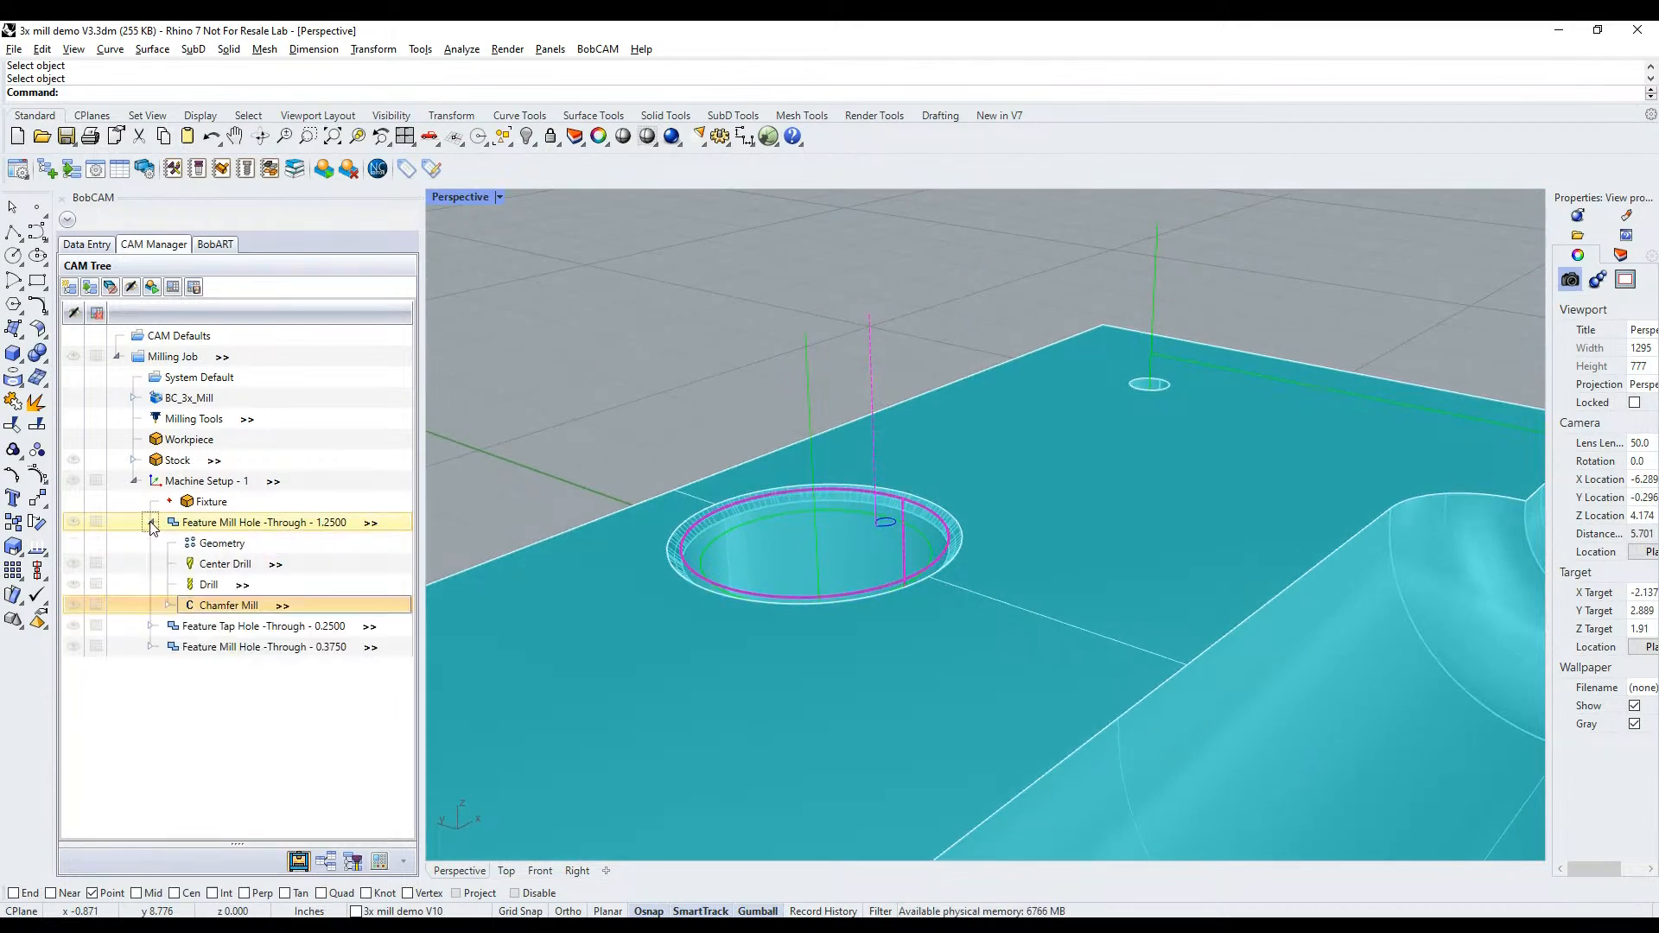
left_click(229, 605)
right_click(242, 605)
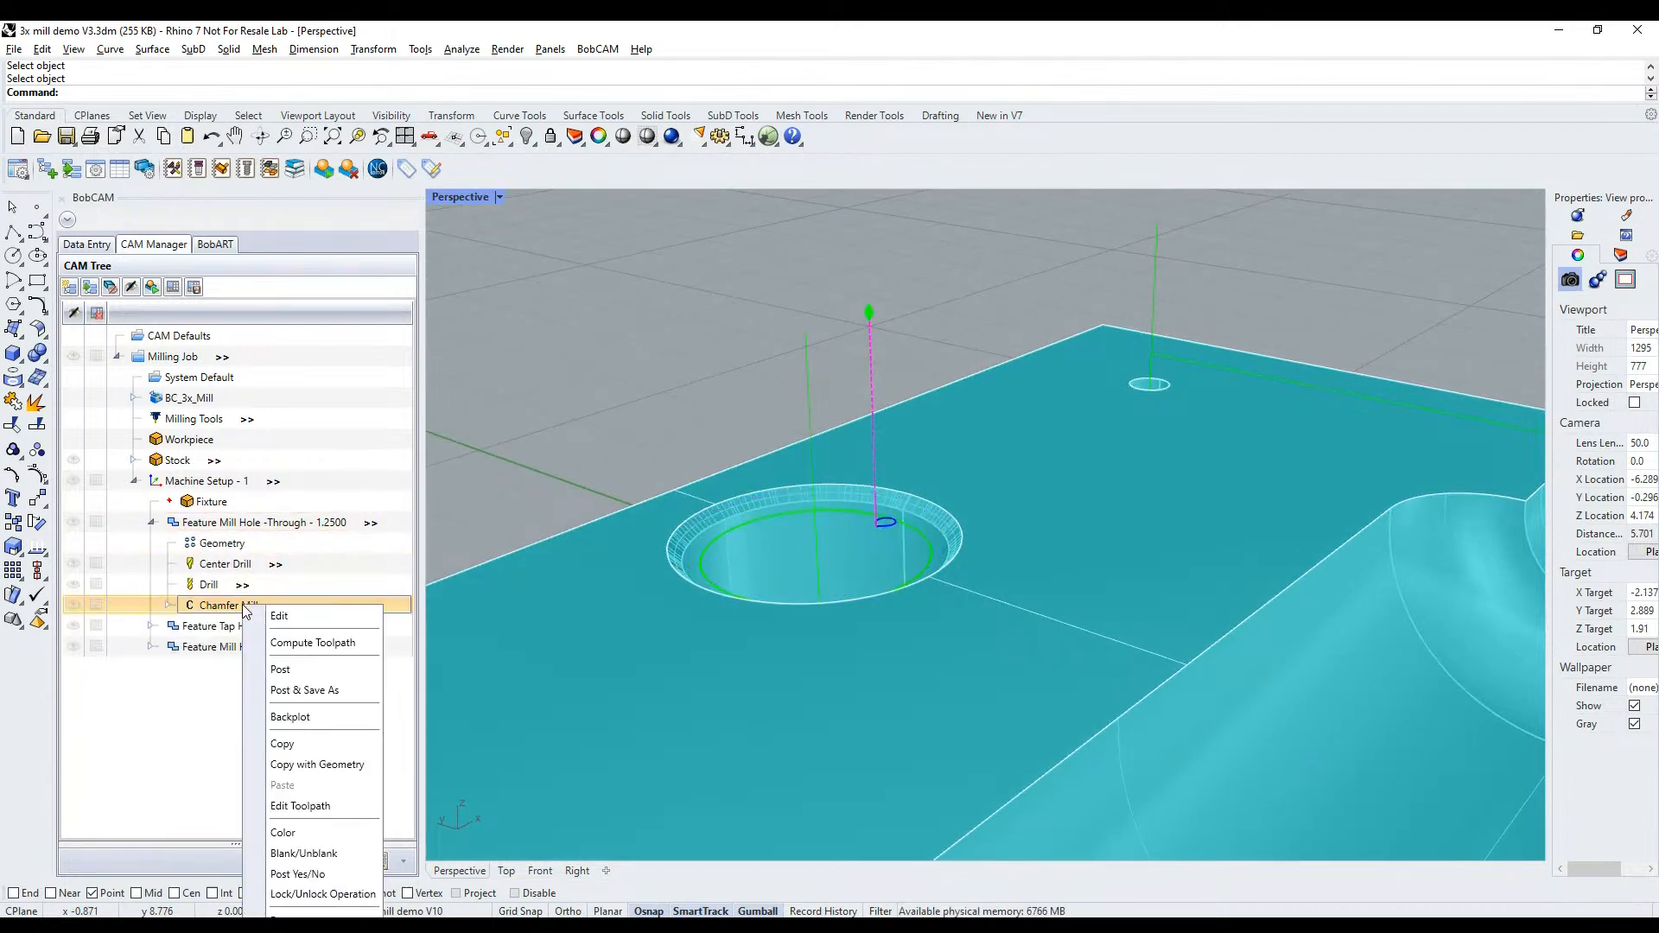
left_click(287, 714)
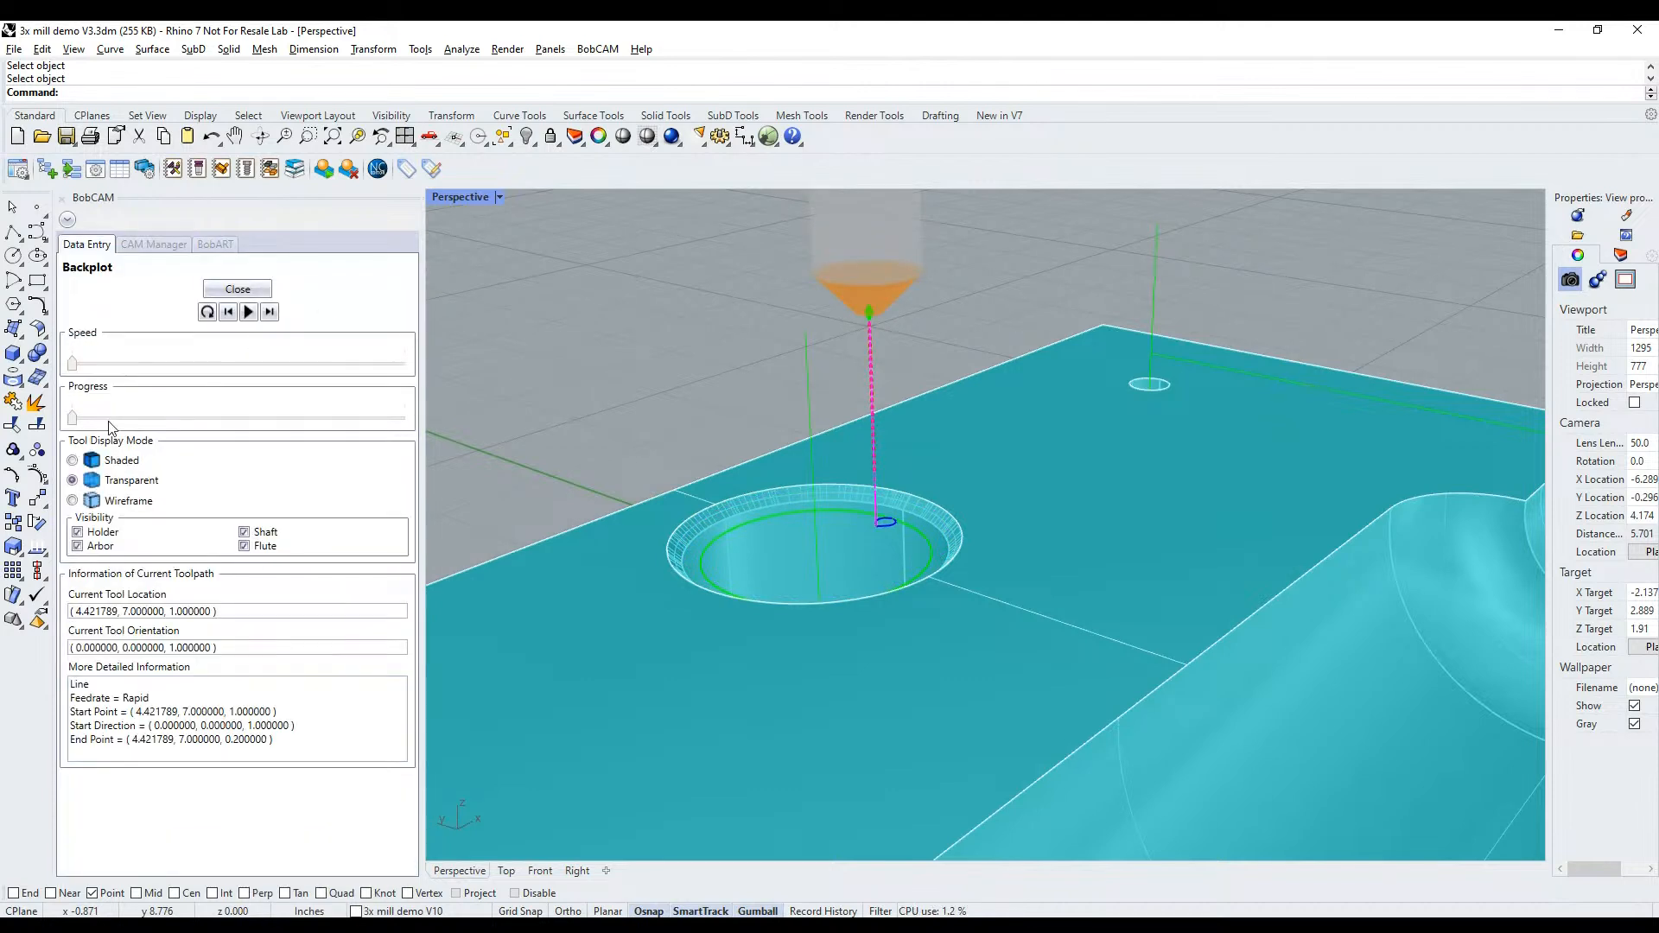
left_click(104, 459)
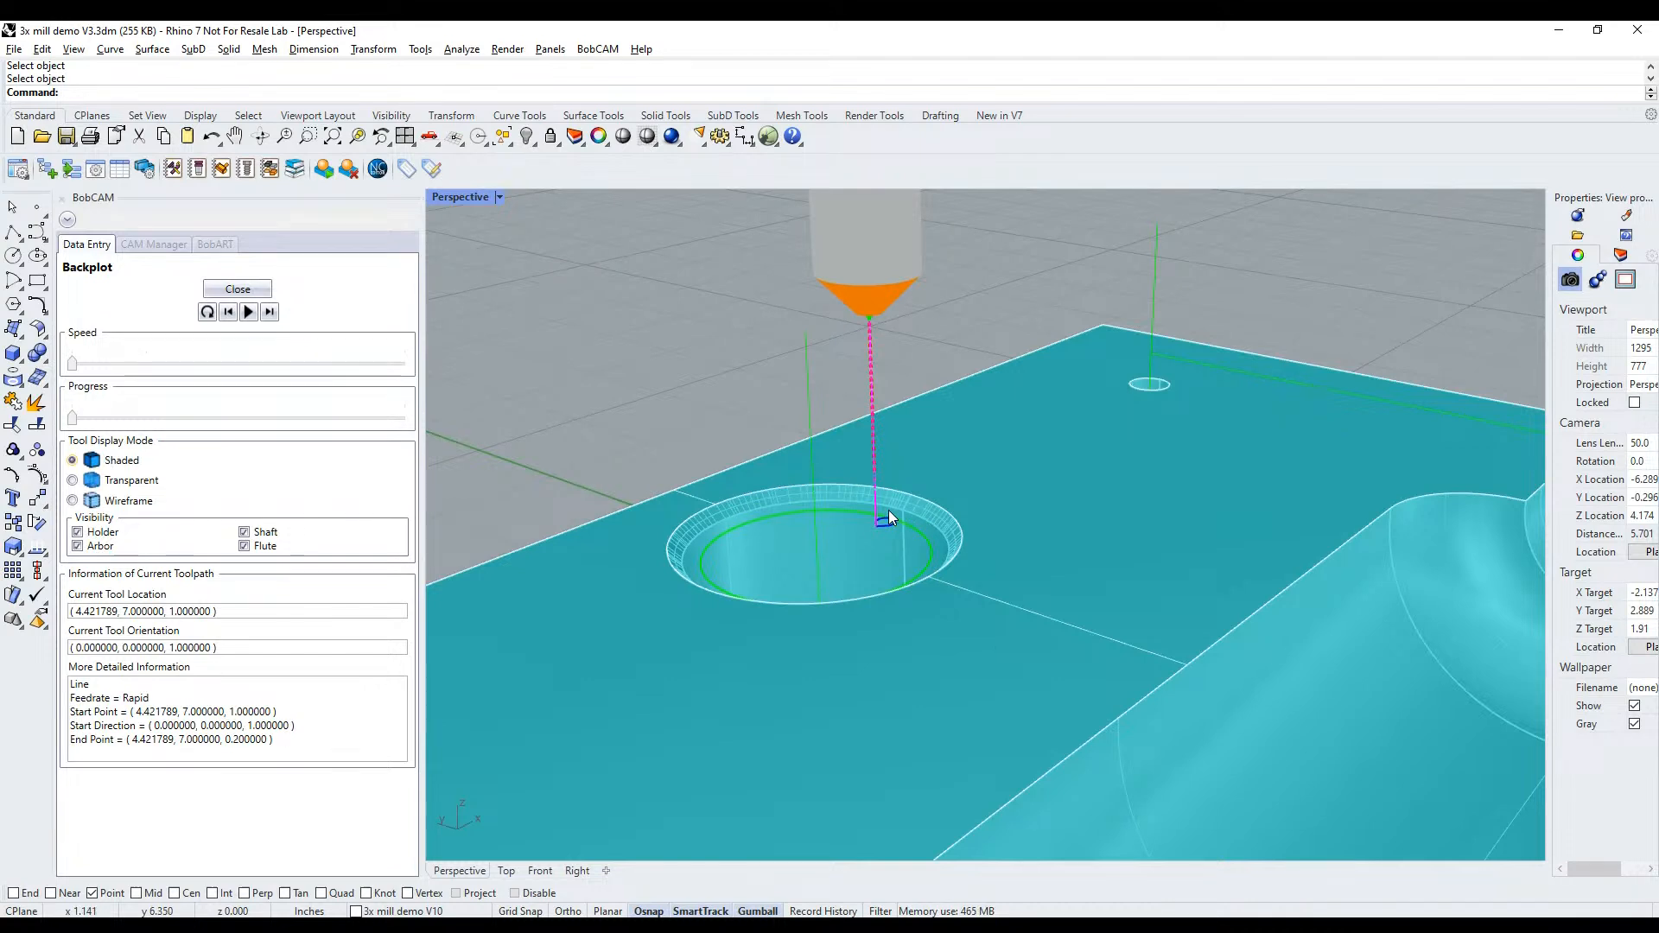
Step the chamfer mill backplot forward and back through its moves, inspect the tool around the large hole, and close the backplot
left_click(270, 312)
left_click(271, 312)
left_click(270, 311)
left_click(271, 312)
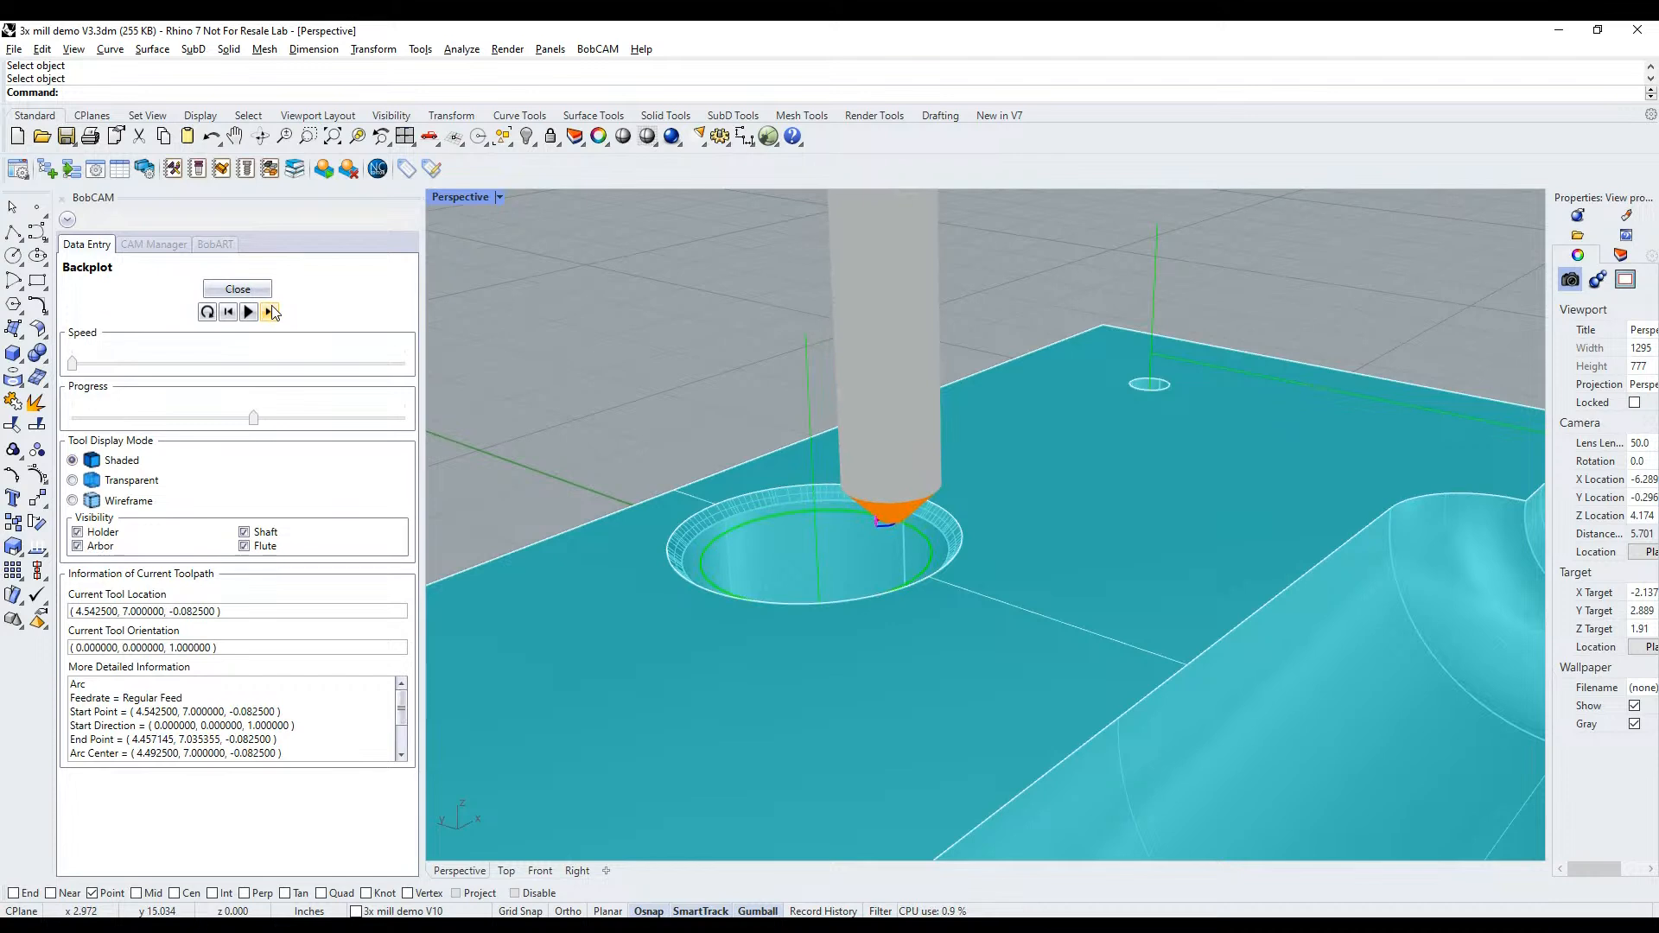
left_click(228, 312)
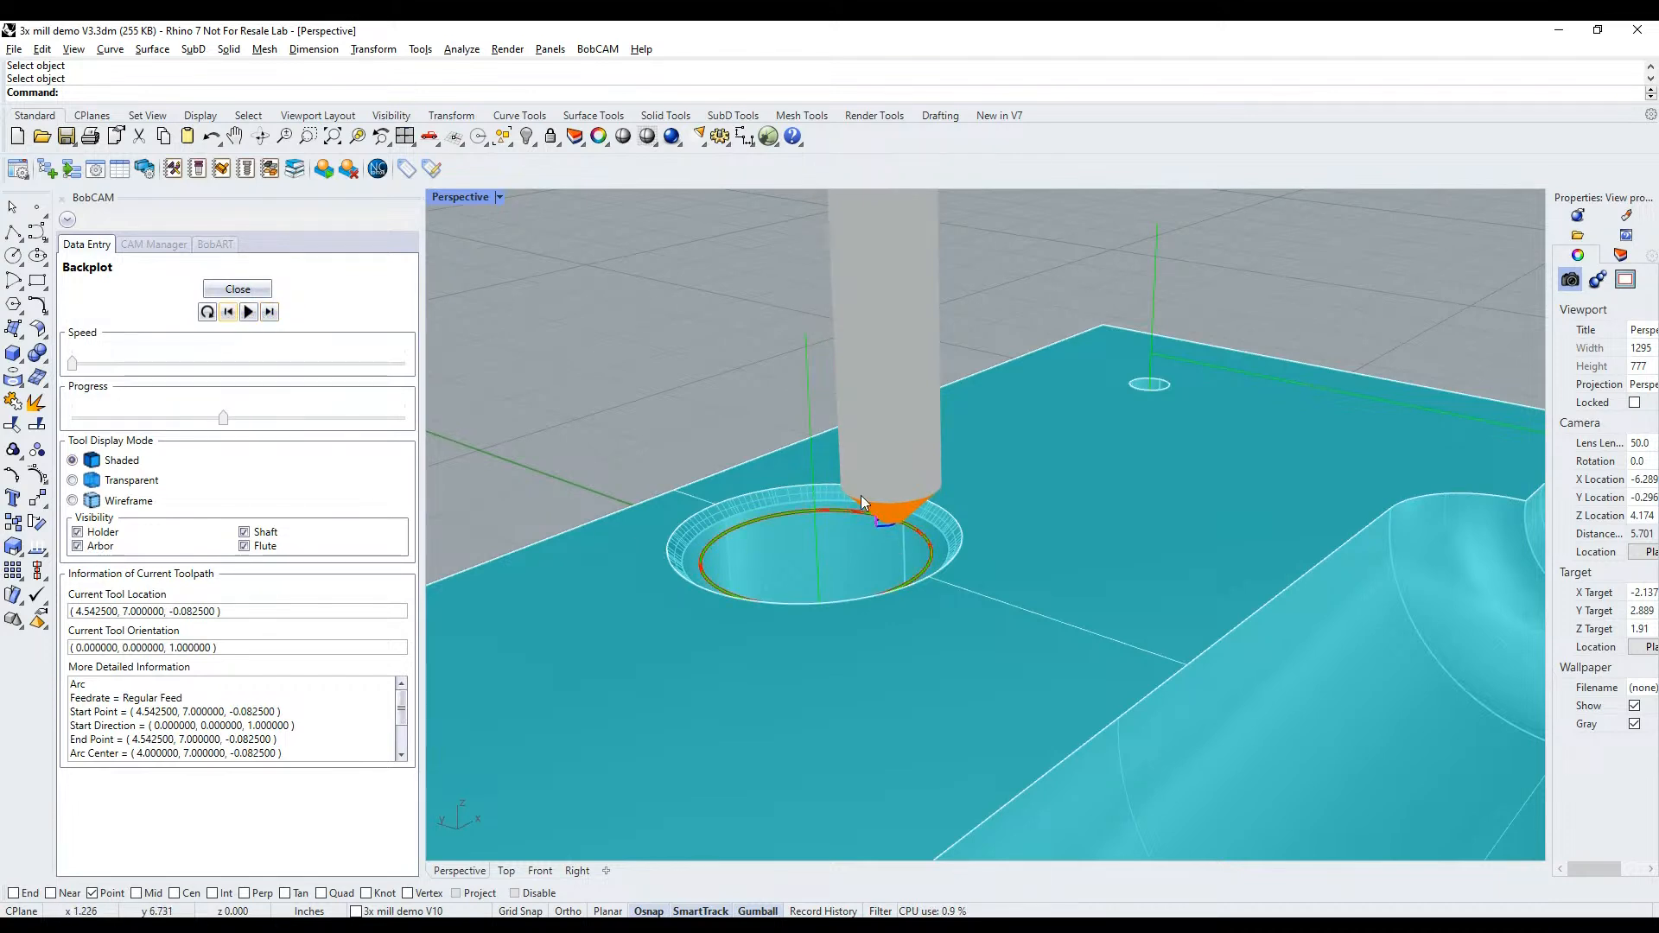
left_click(270, 312)
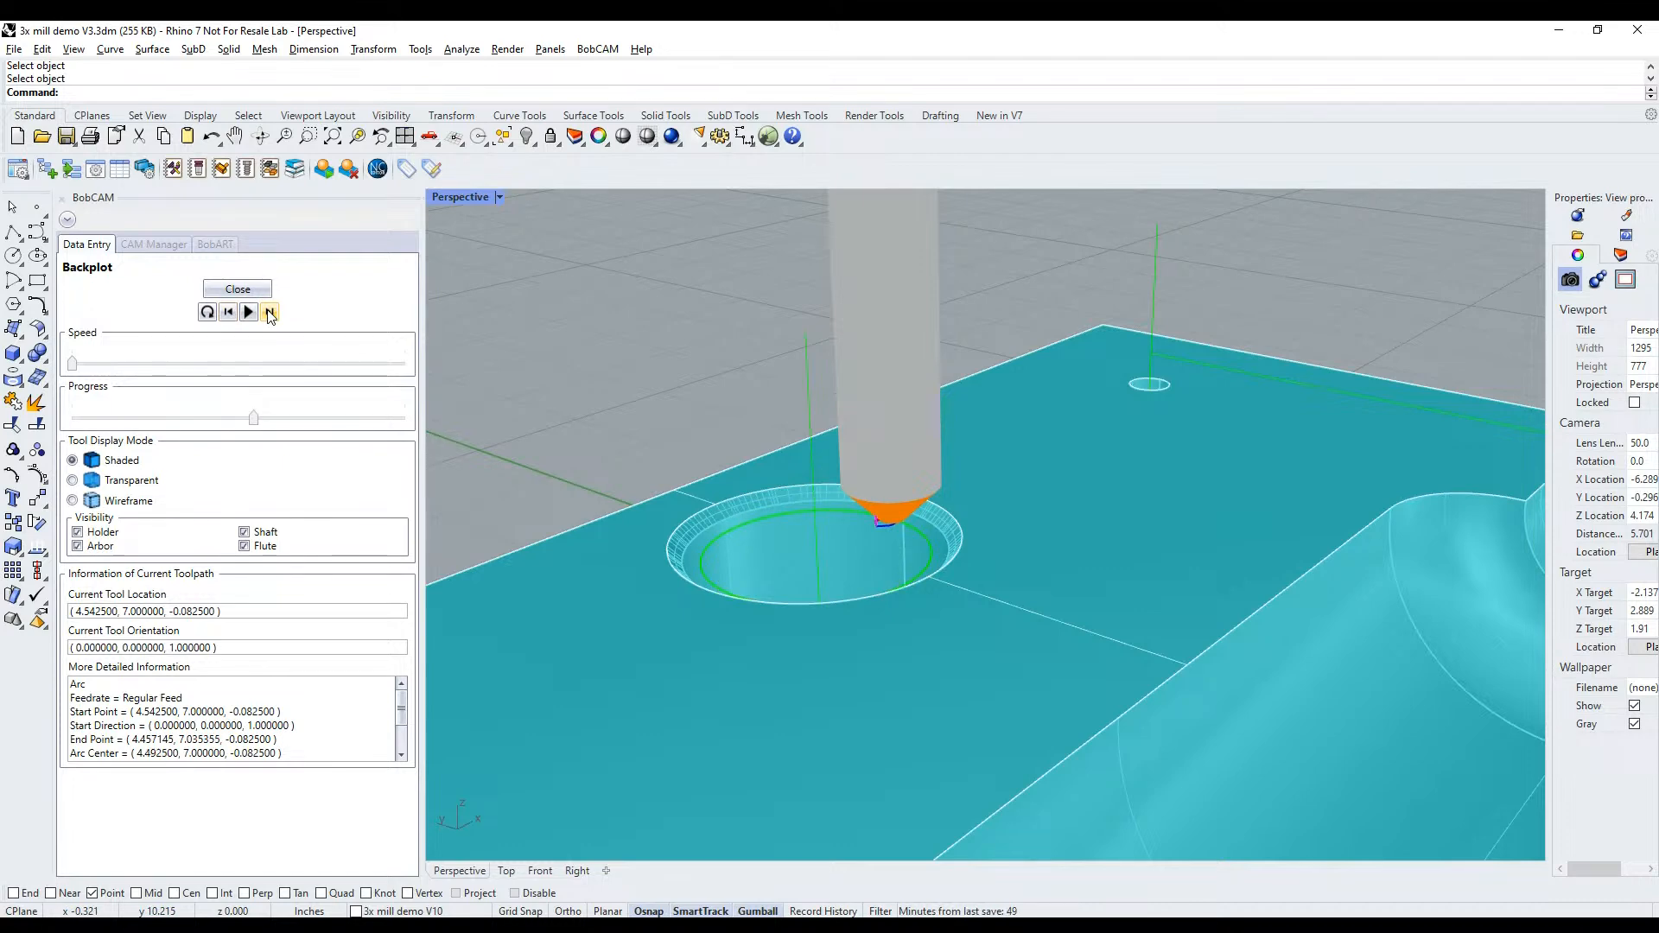
left_click(271, 311)
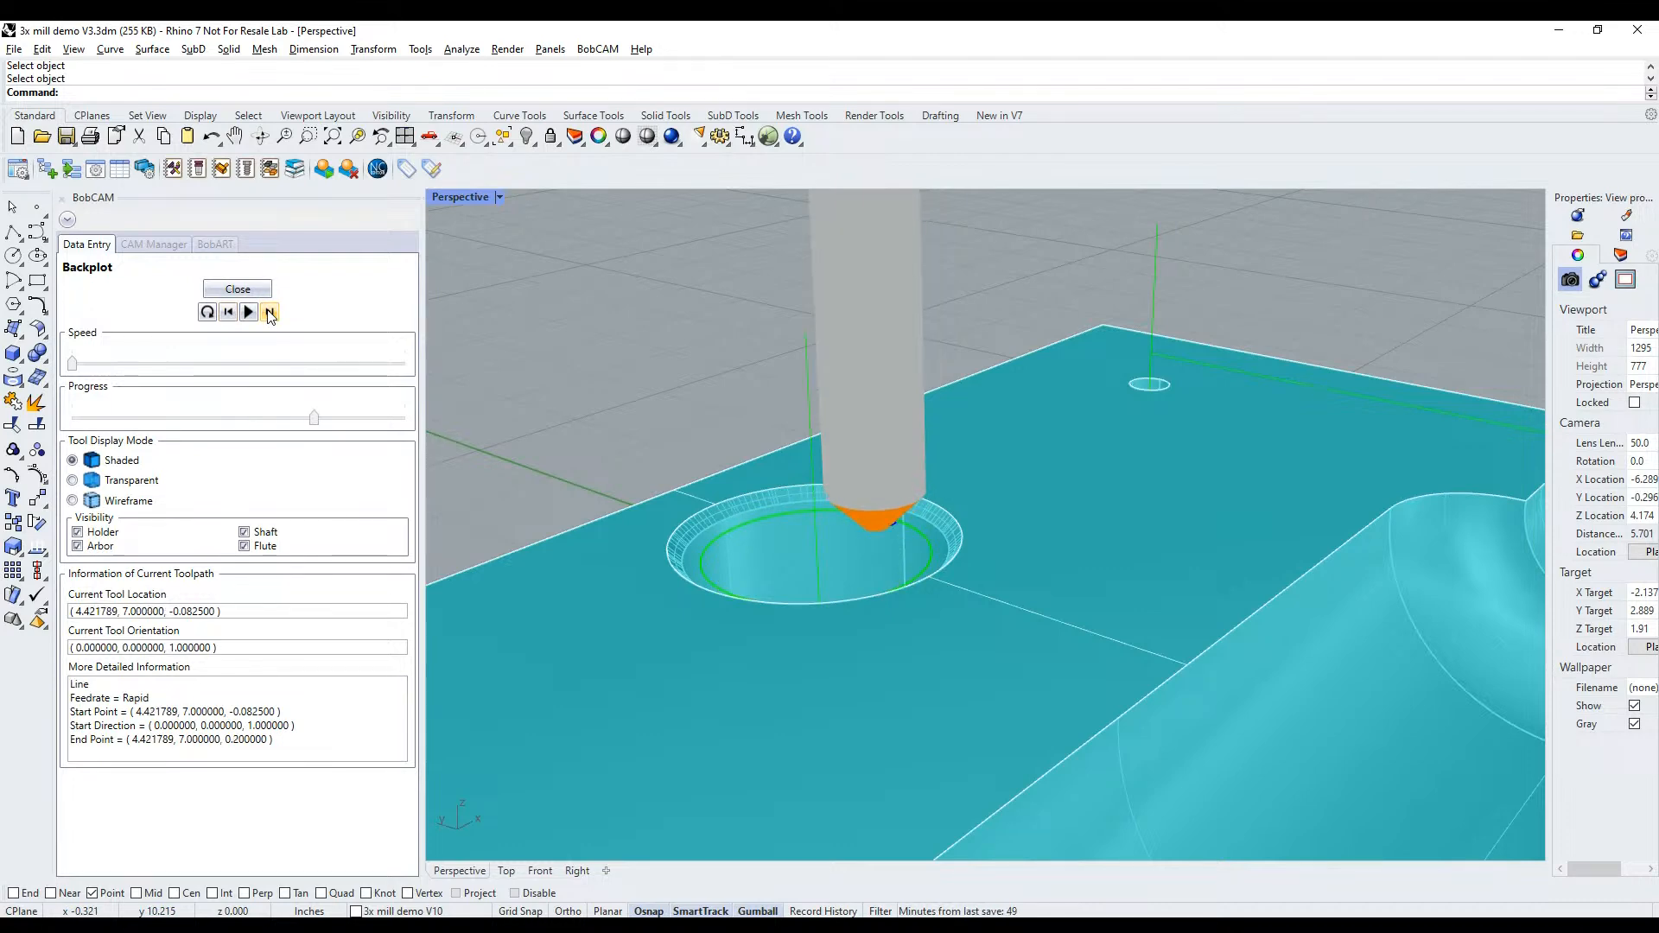
left_click(271, 312)
scroll(895, 521, "down", 3)
scroll(896, 521, "up", 8)
scroll(895, 520, "down", 5)
scroll(872, 531, "down", 8)
left_click(238, 289)
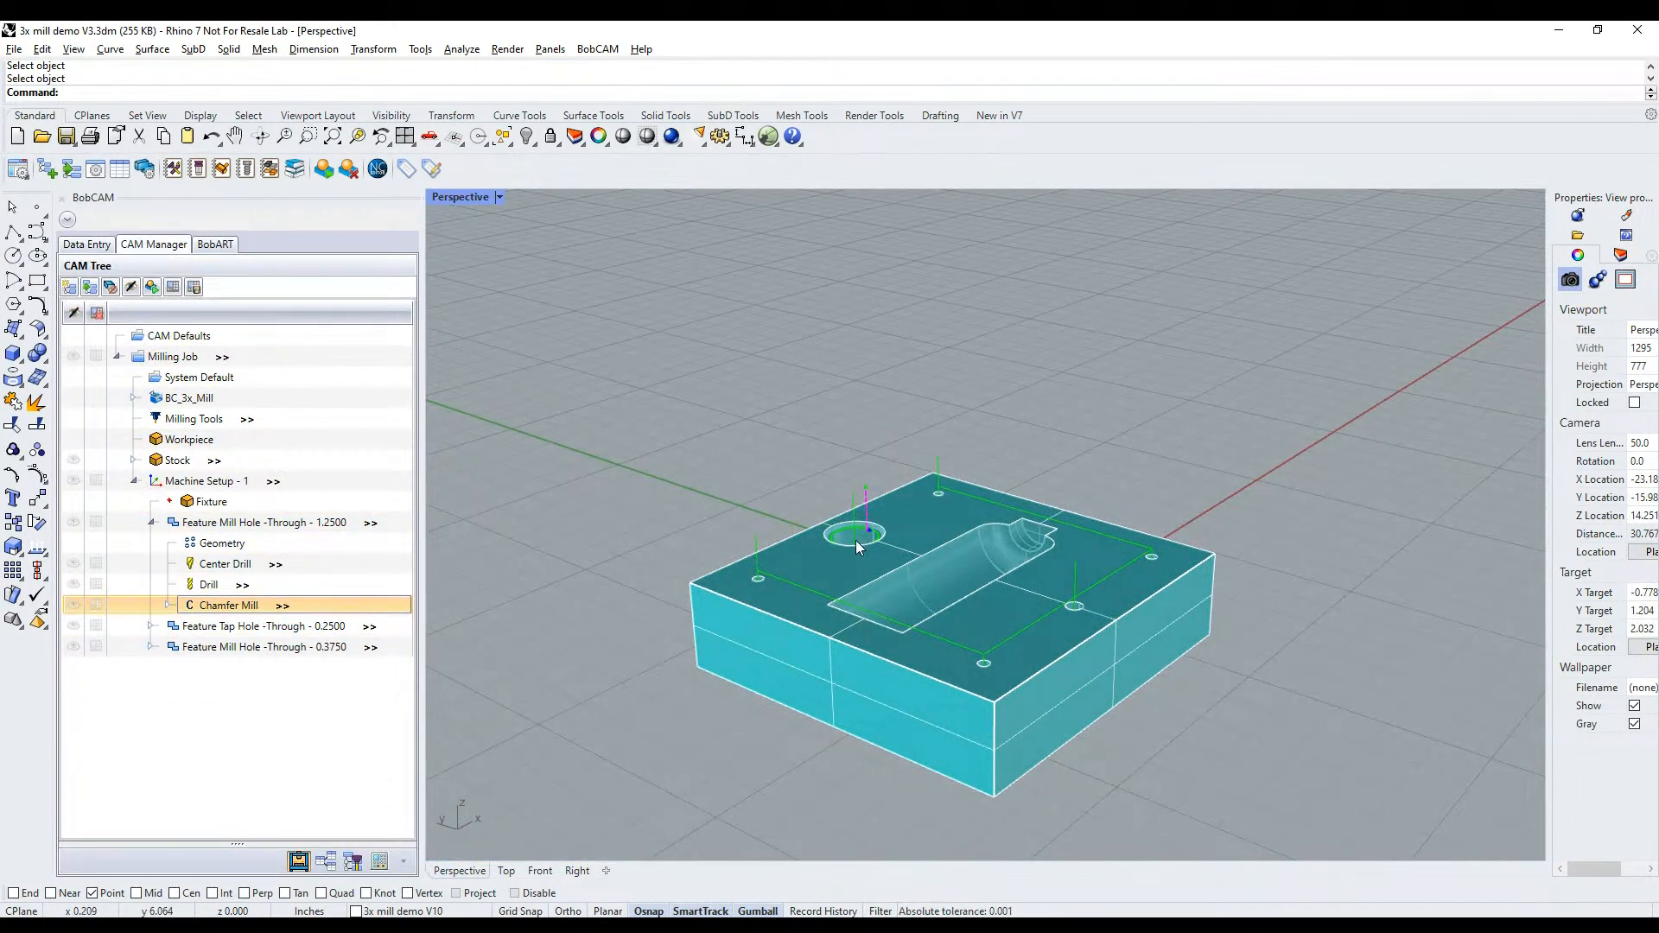
Collapse the 1.2500 mill hole feature in the CAM tree and open the BobCAM Knowledge Base
left_click(381, 563)
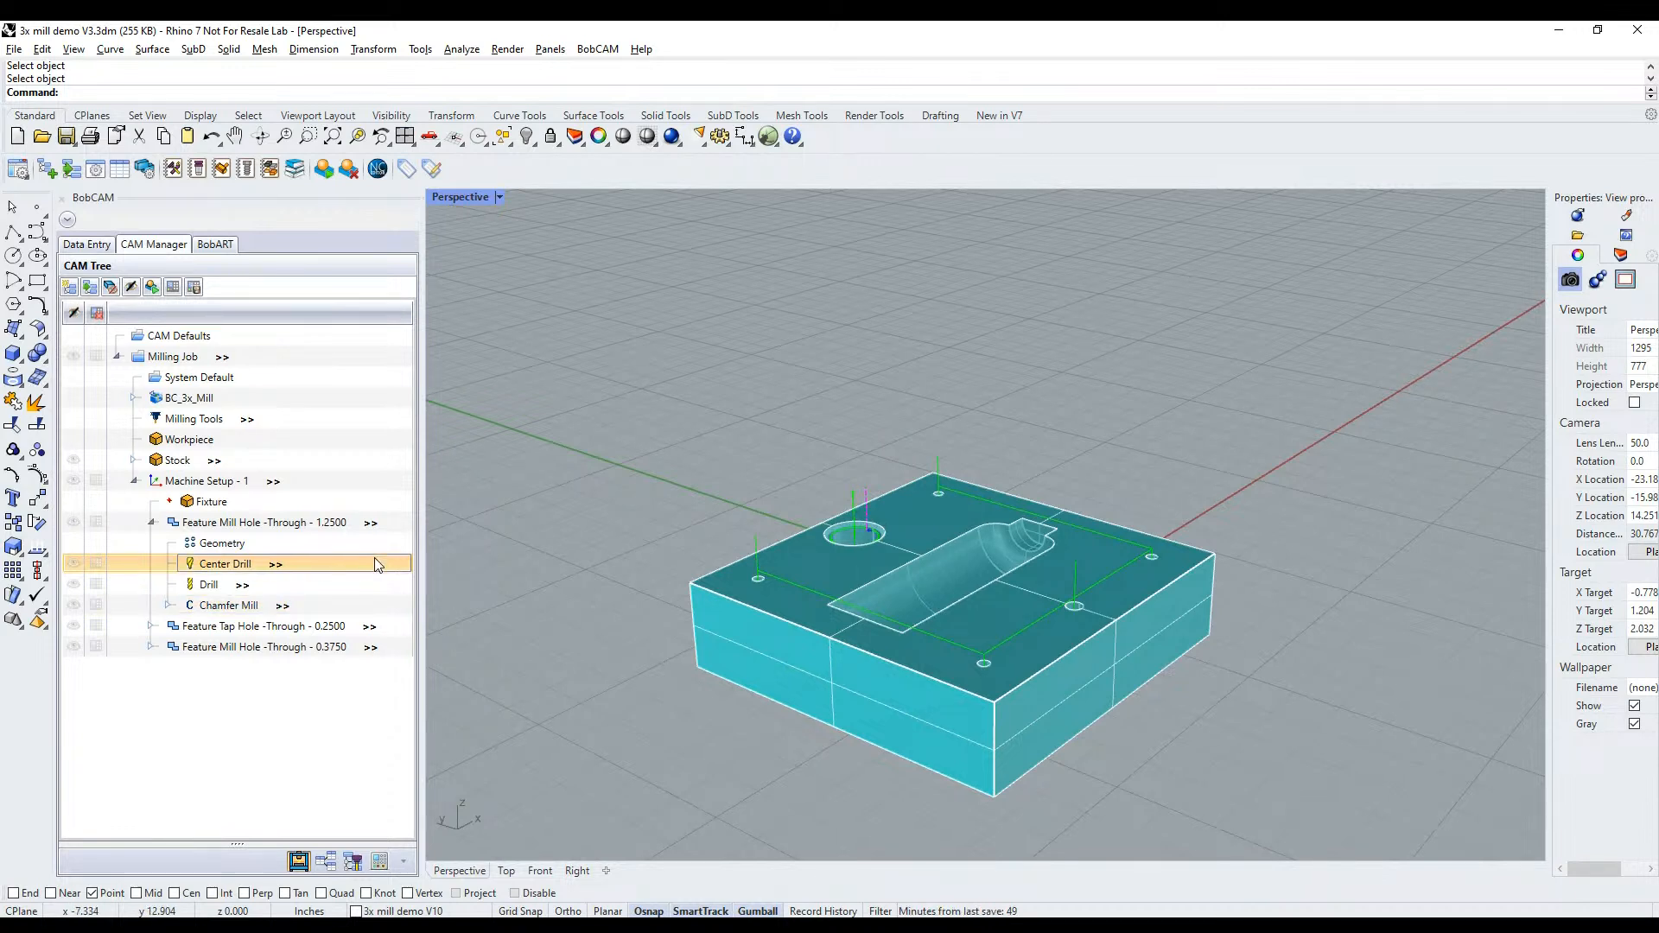
left_click(194, 523)
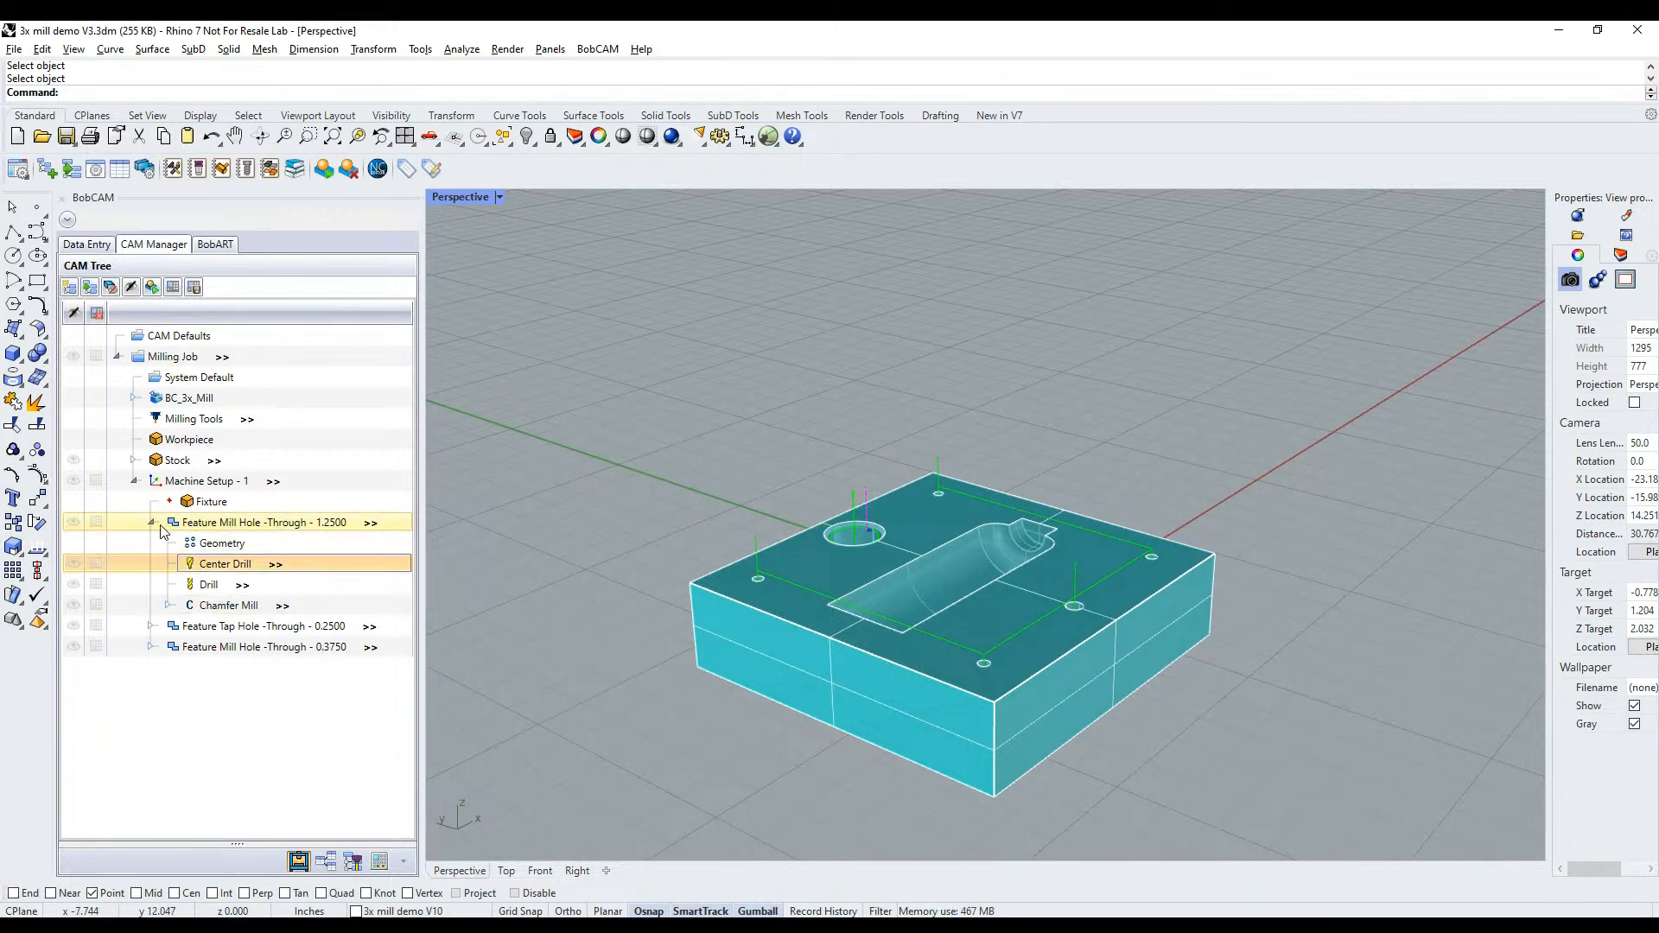
left_click(152, 523)
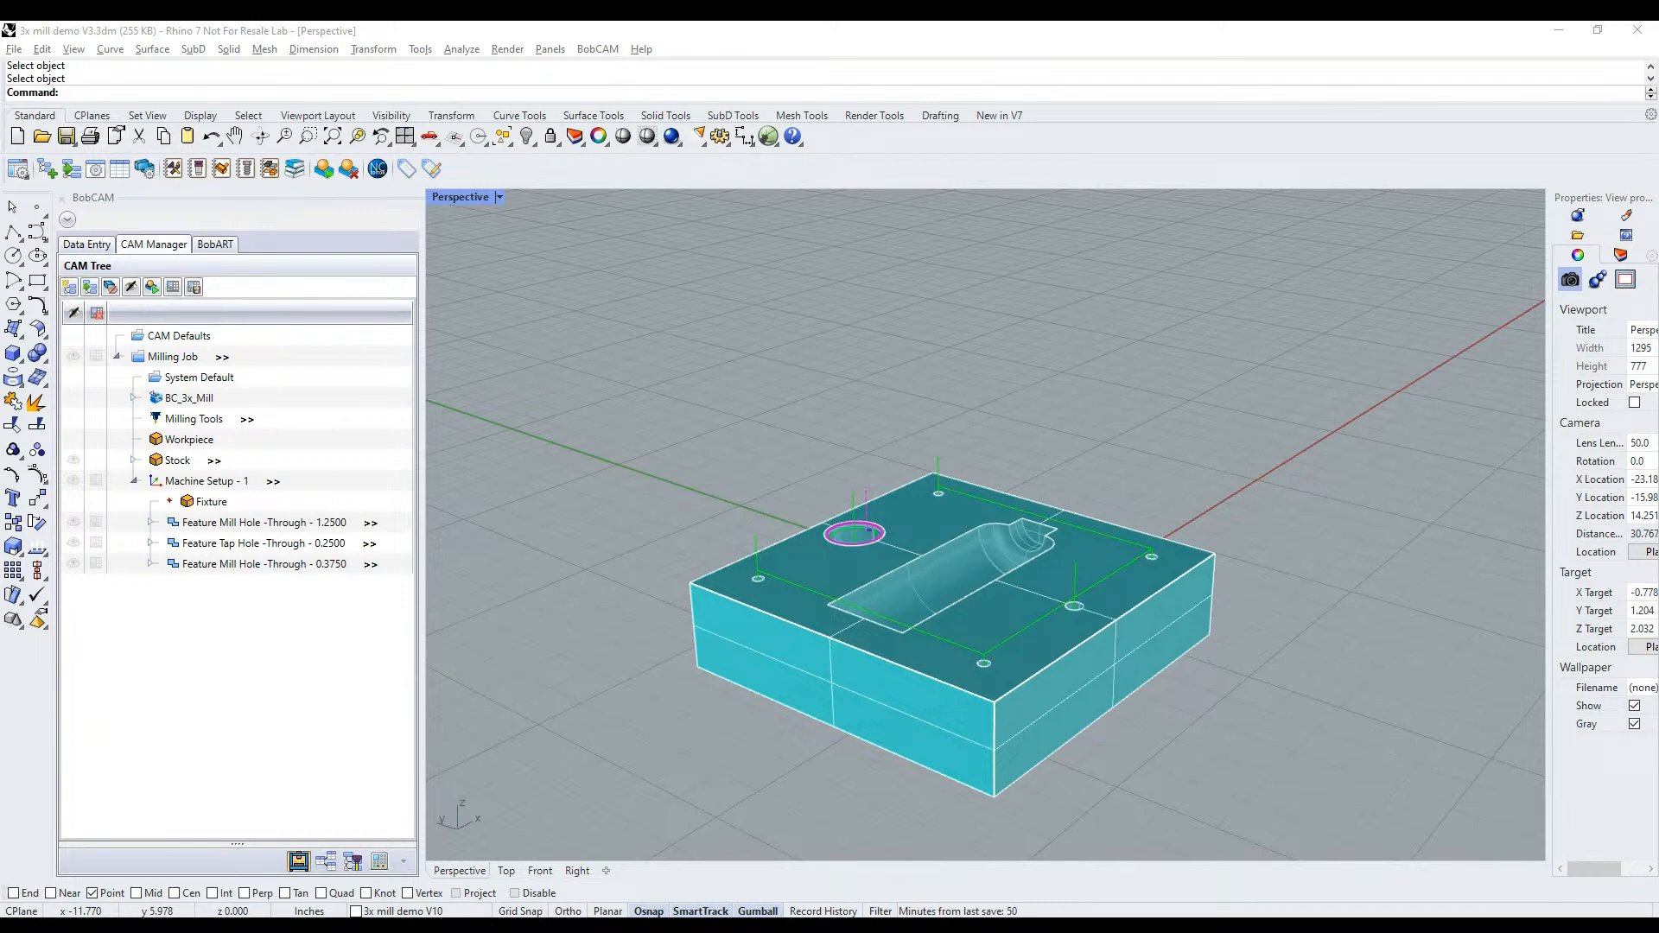
left_click(296, 170)
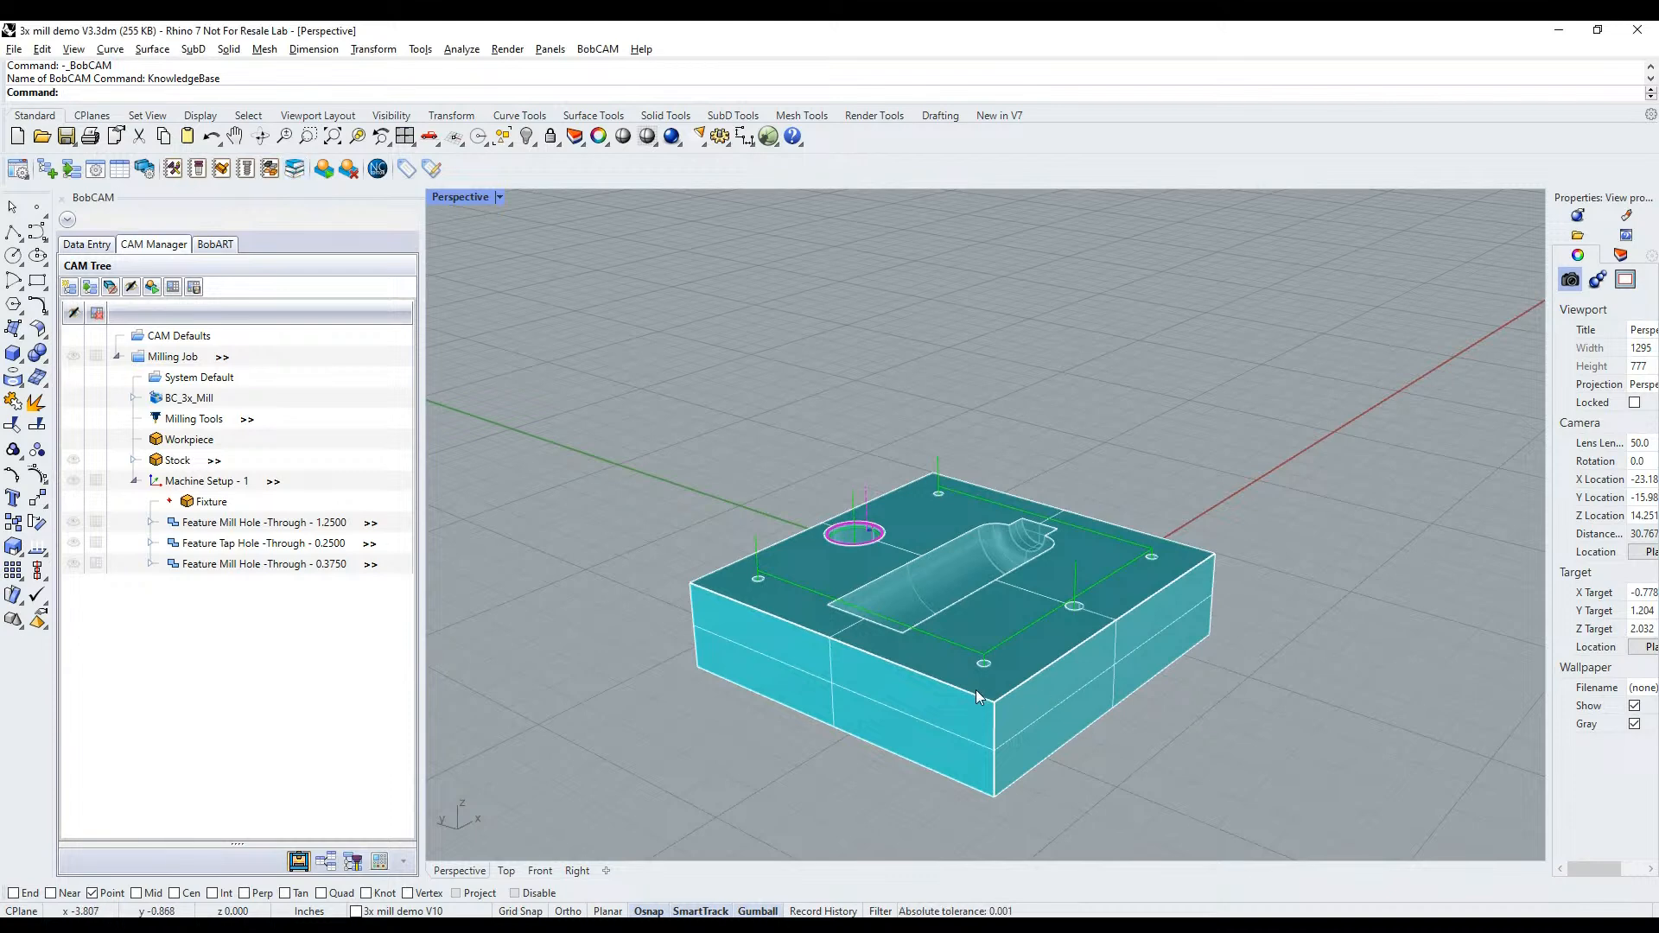
Examine the large hole's chamfered edge and the holes in the block's top face from several angles
right_click_drag(974, 687, 1189, 569)
scroll(885, 516, "up", 15)
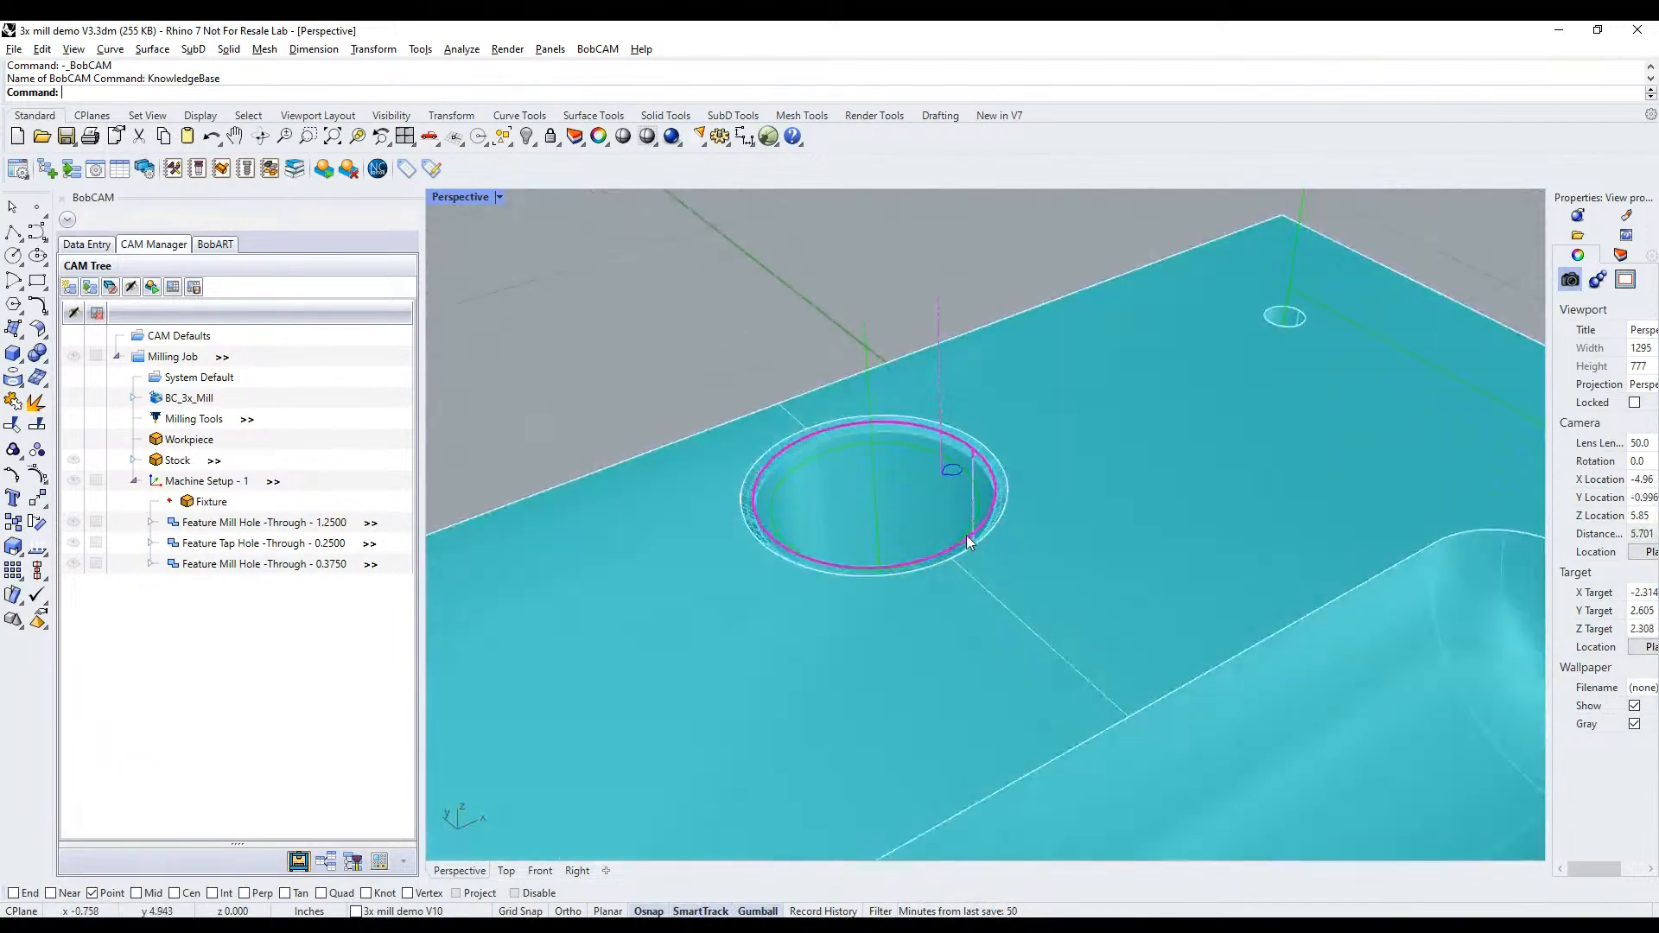
scroll(916, 484, "down", 15)
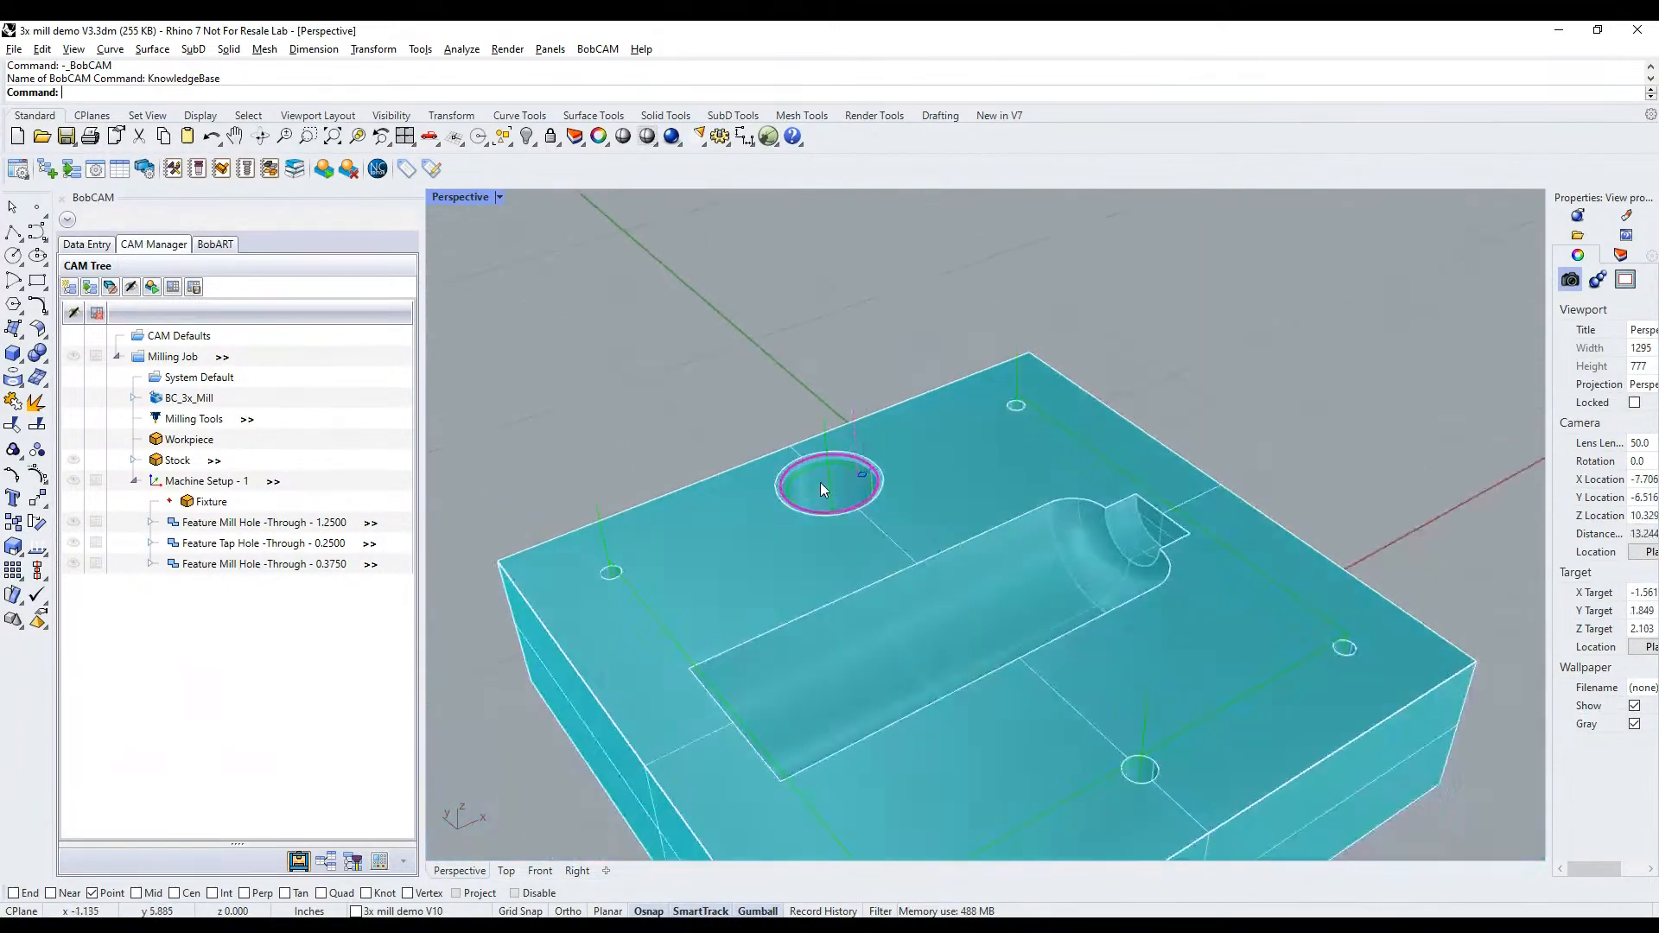
scroll(905, 532, "down", 2)
right_click_drag(911, 543, 938, 538)
scroll(916, 579, "up", 5)
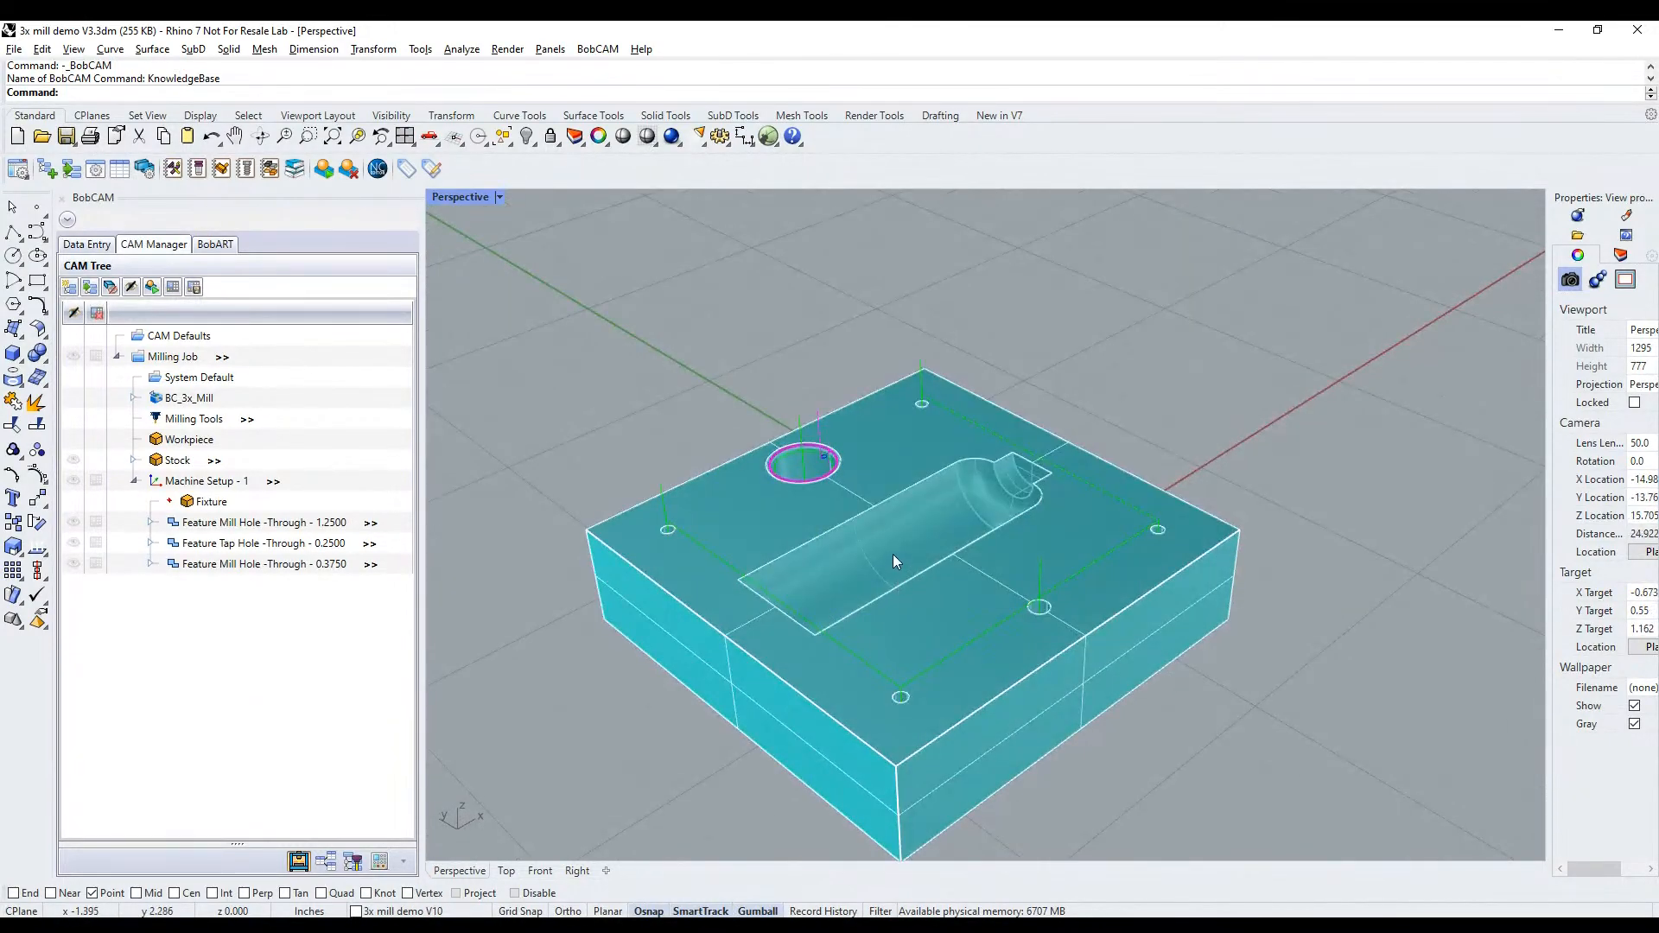
right_click_drag(677, 578, 598, 546)
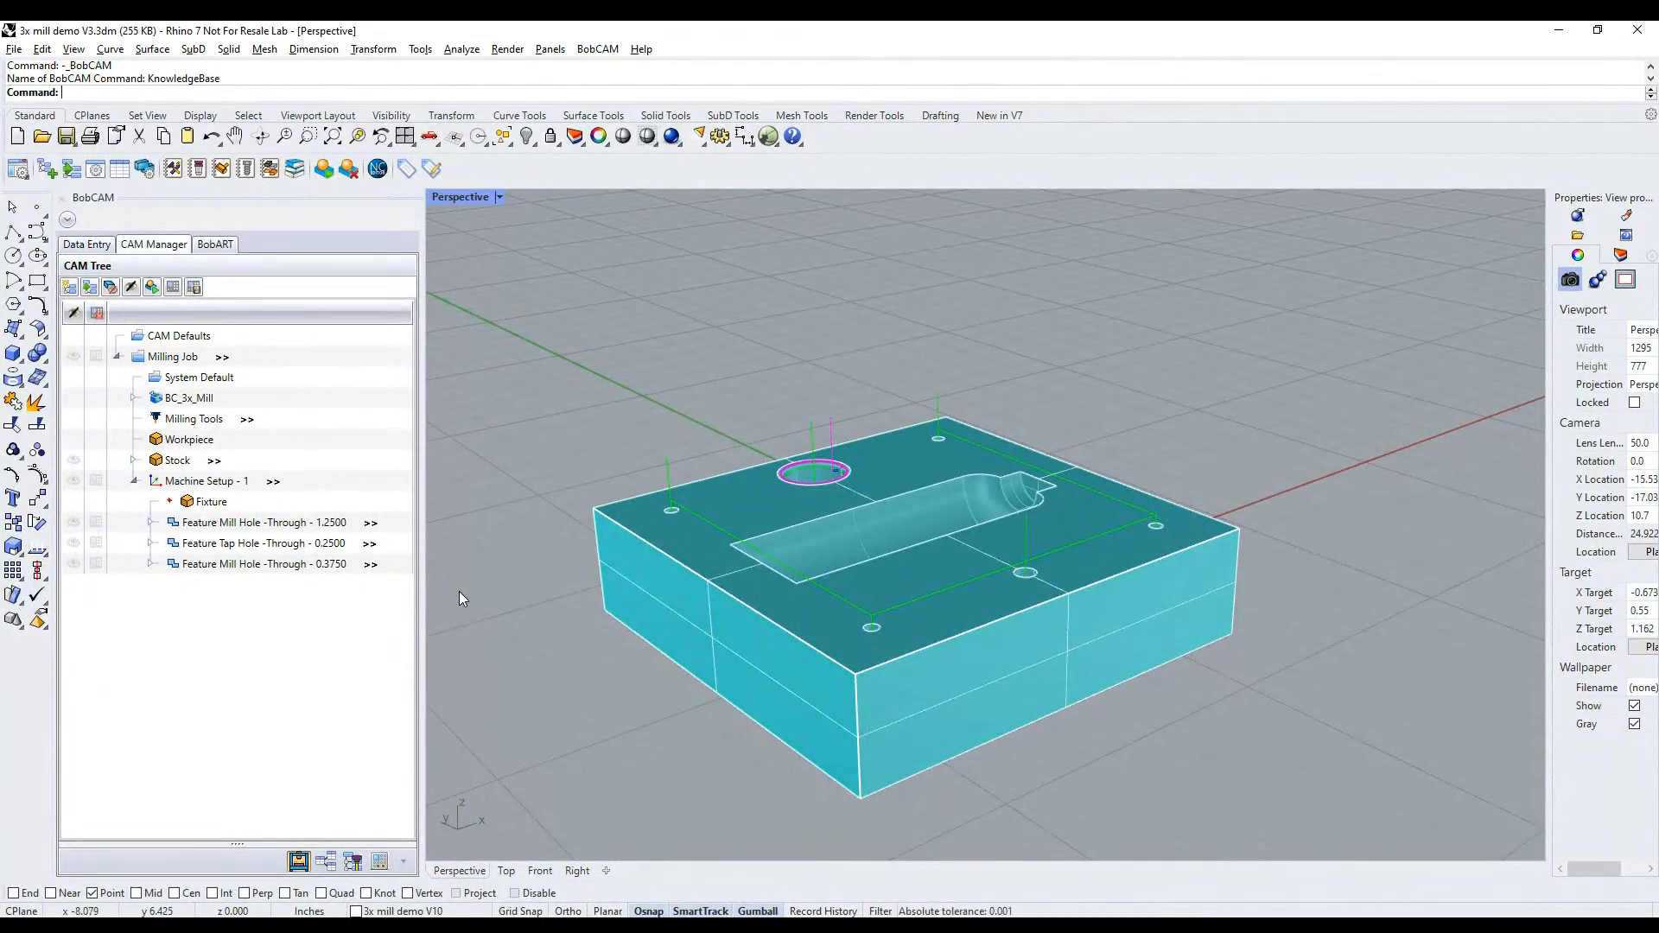
Review the 1.2500 mill hole's Chamfer Mill tool, parameters, leads, corner types and machine sequence in the Mill Hole Wizard, and finish the wizard
double_click(259, 522)
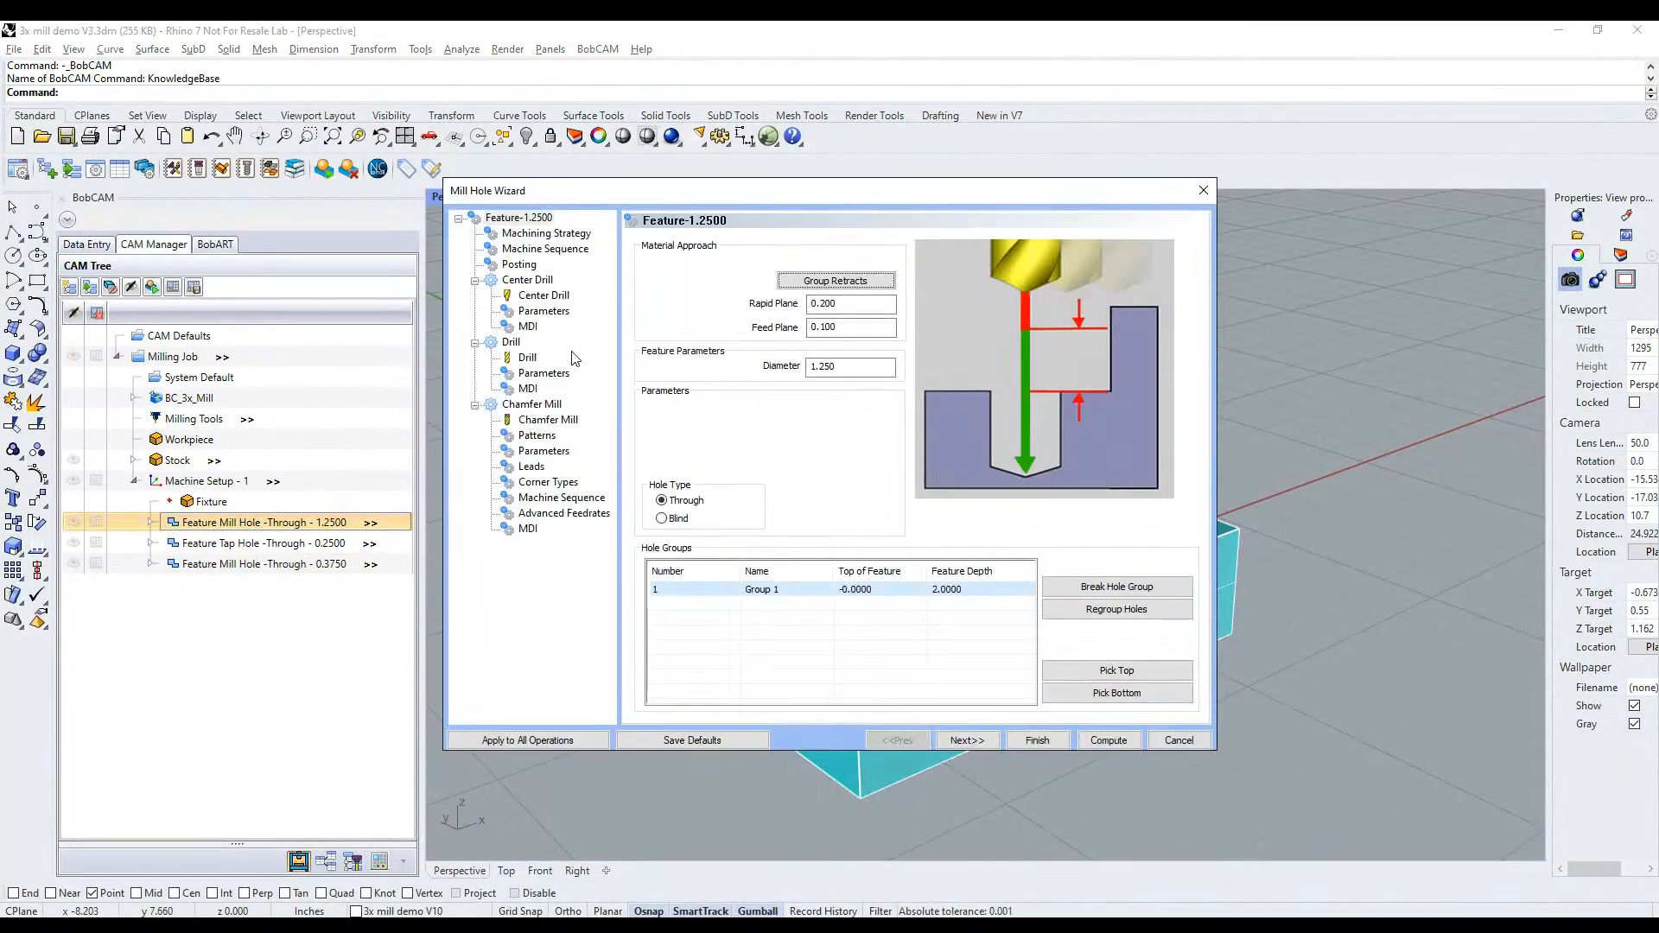
left_click(546, 420)
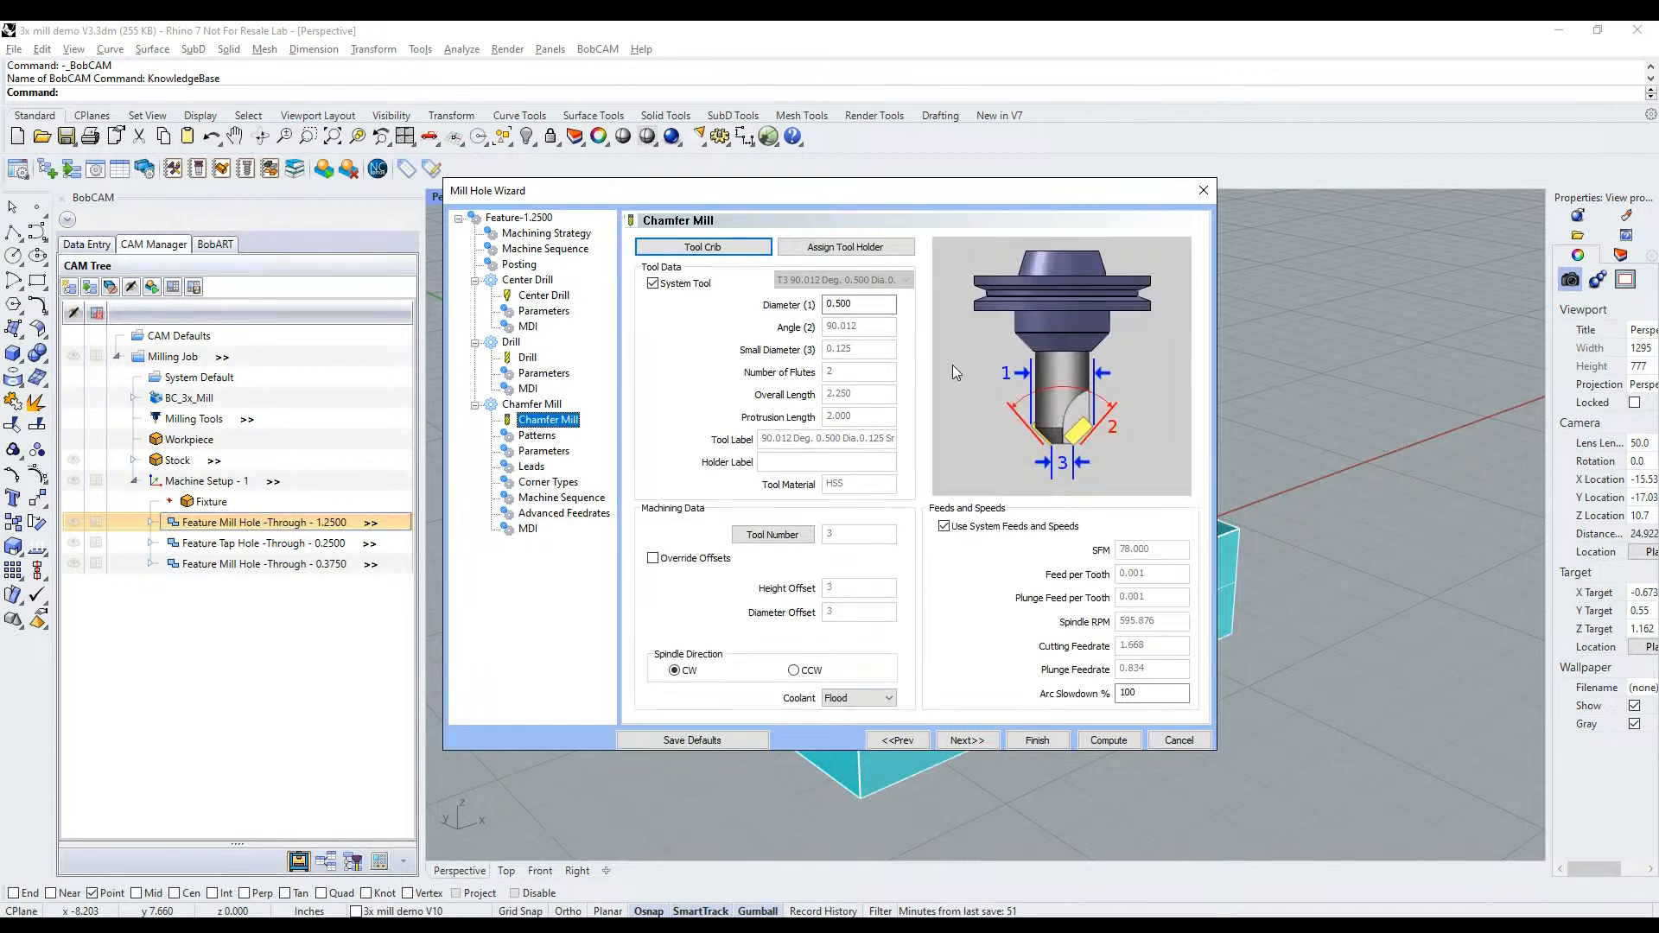
left_click(956, 742)
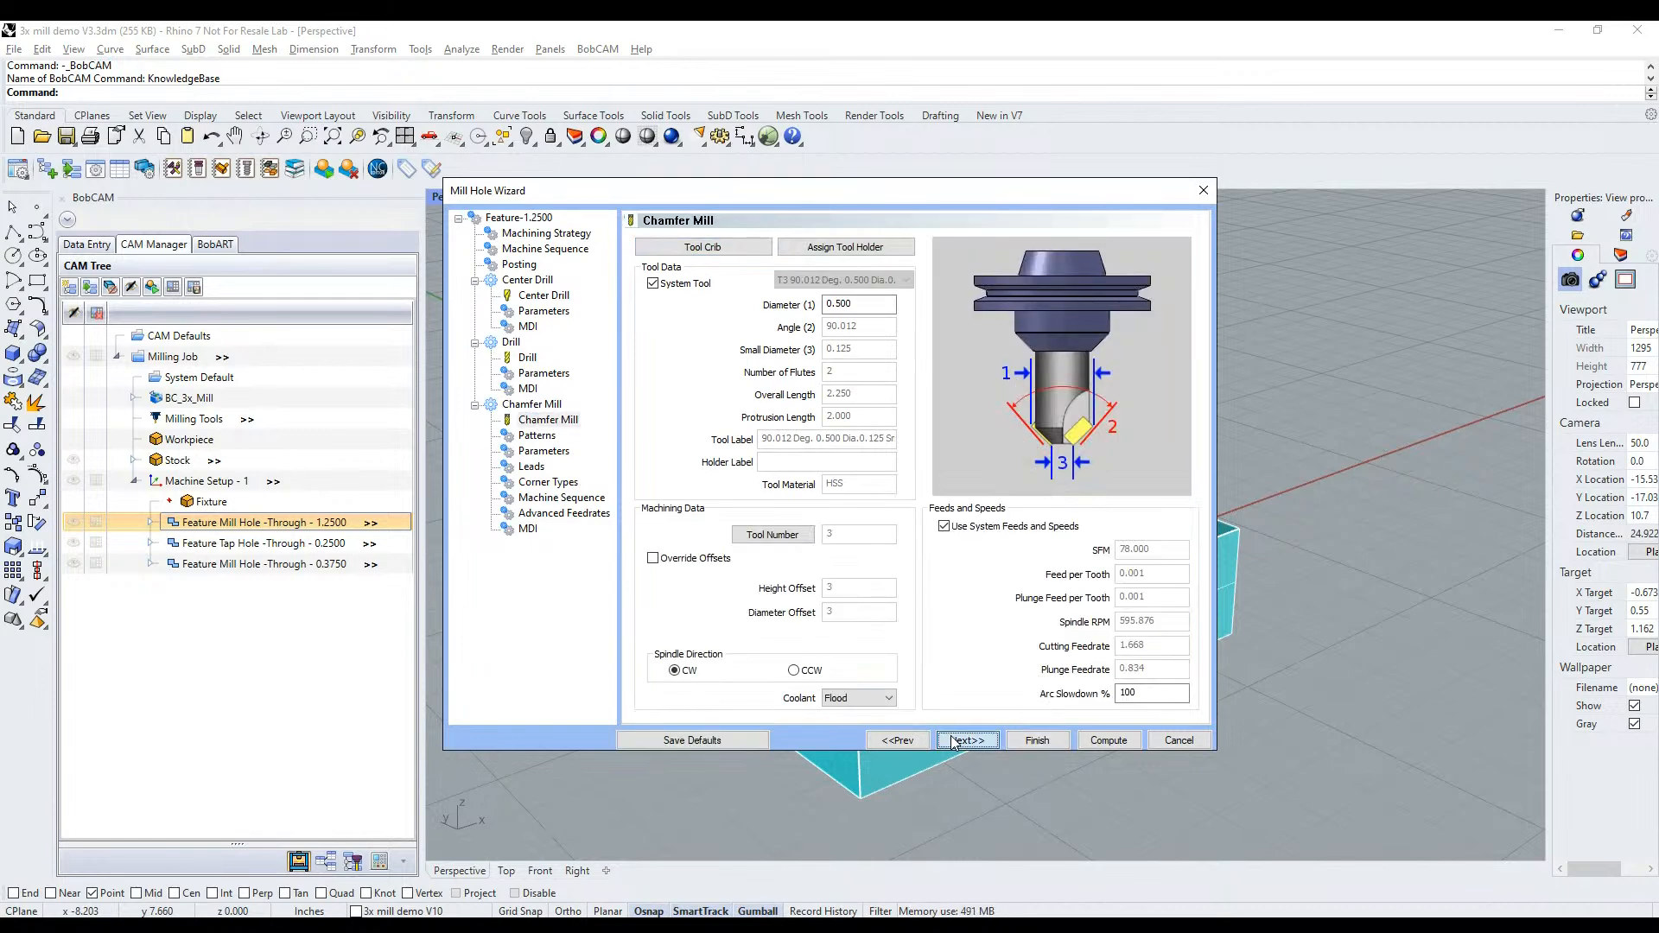
left_click(956, 741)
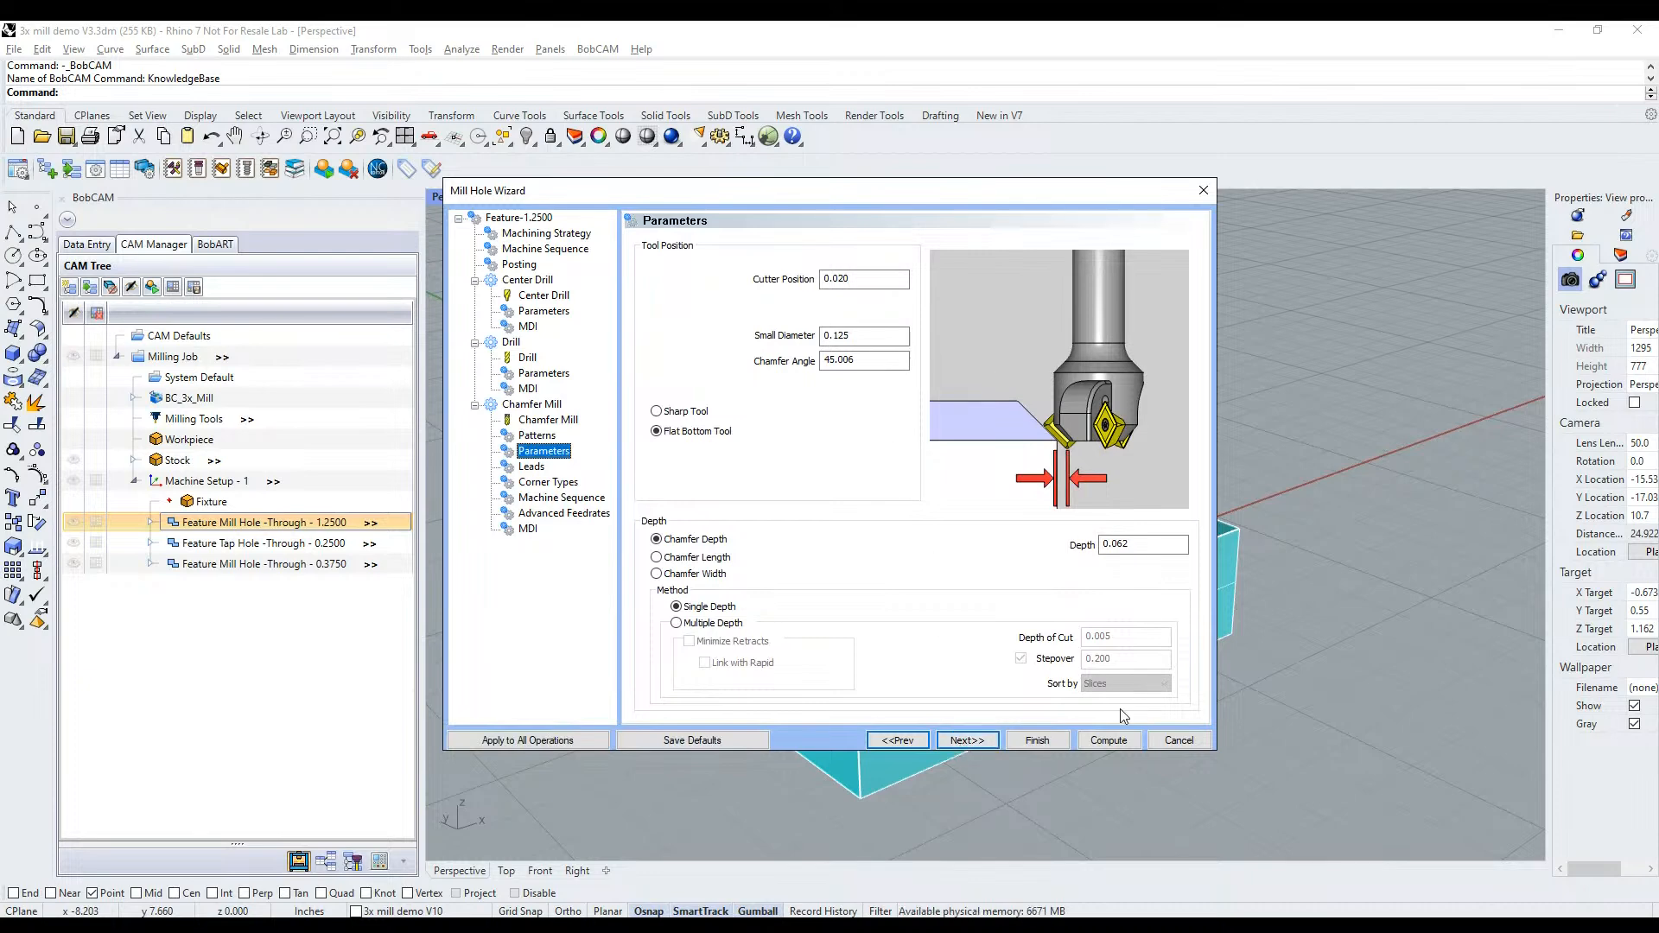
left_click(973, 746)
left_click(972, 747)
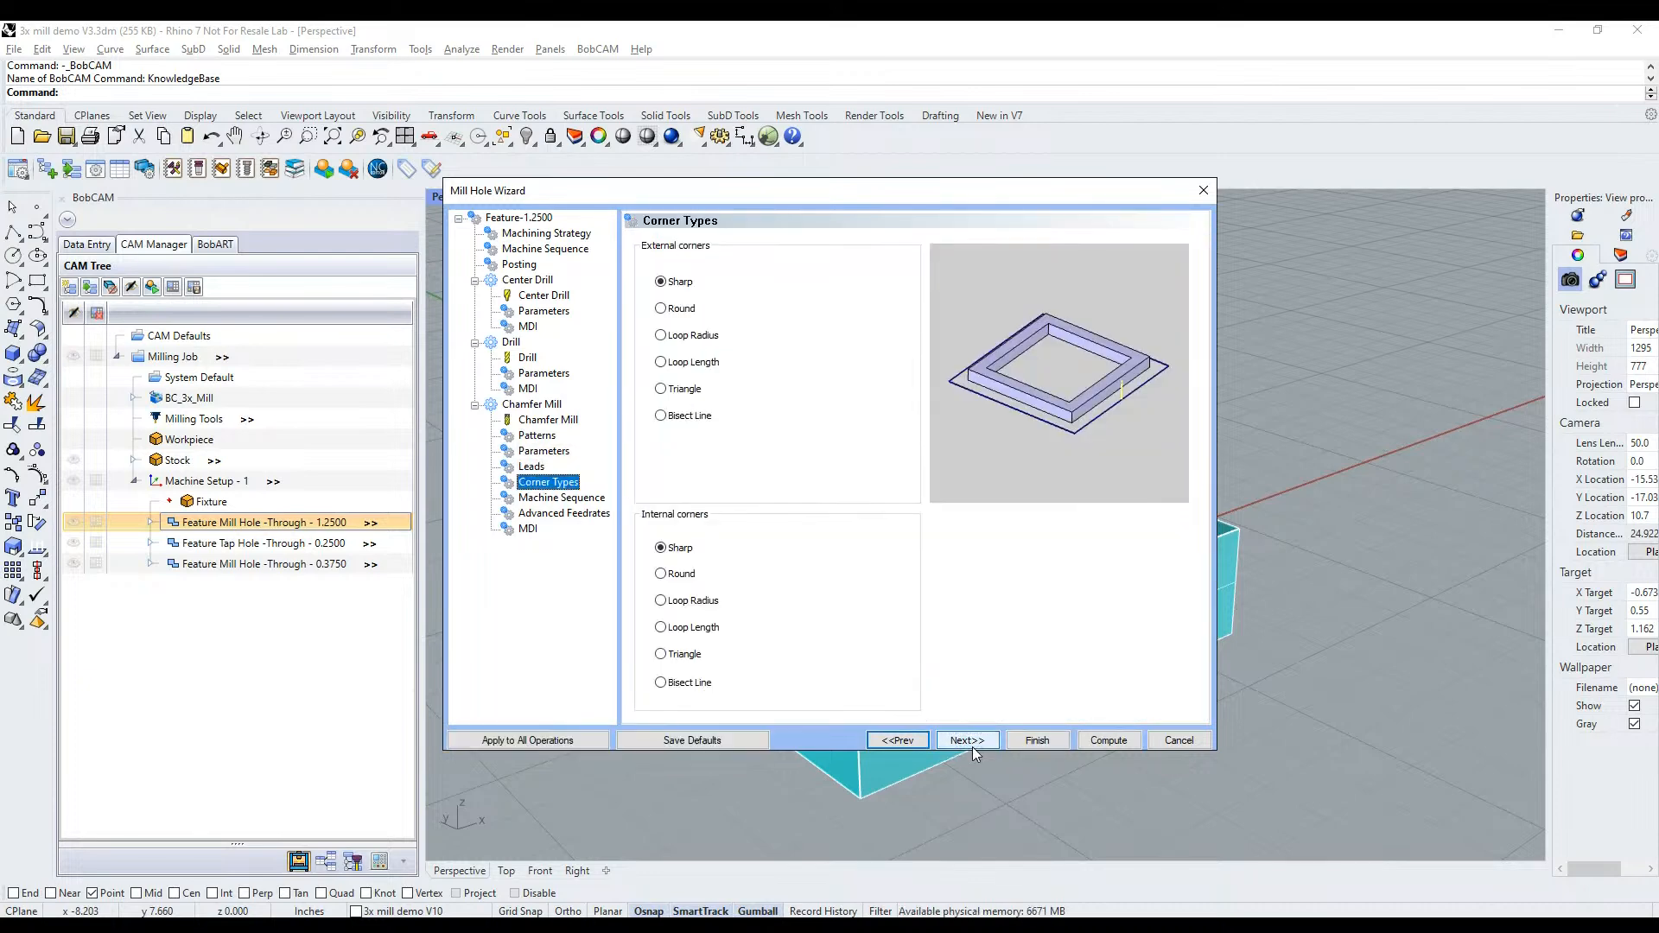
left_click(916, 746)
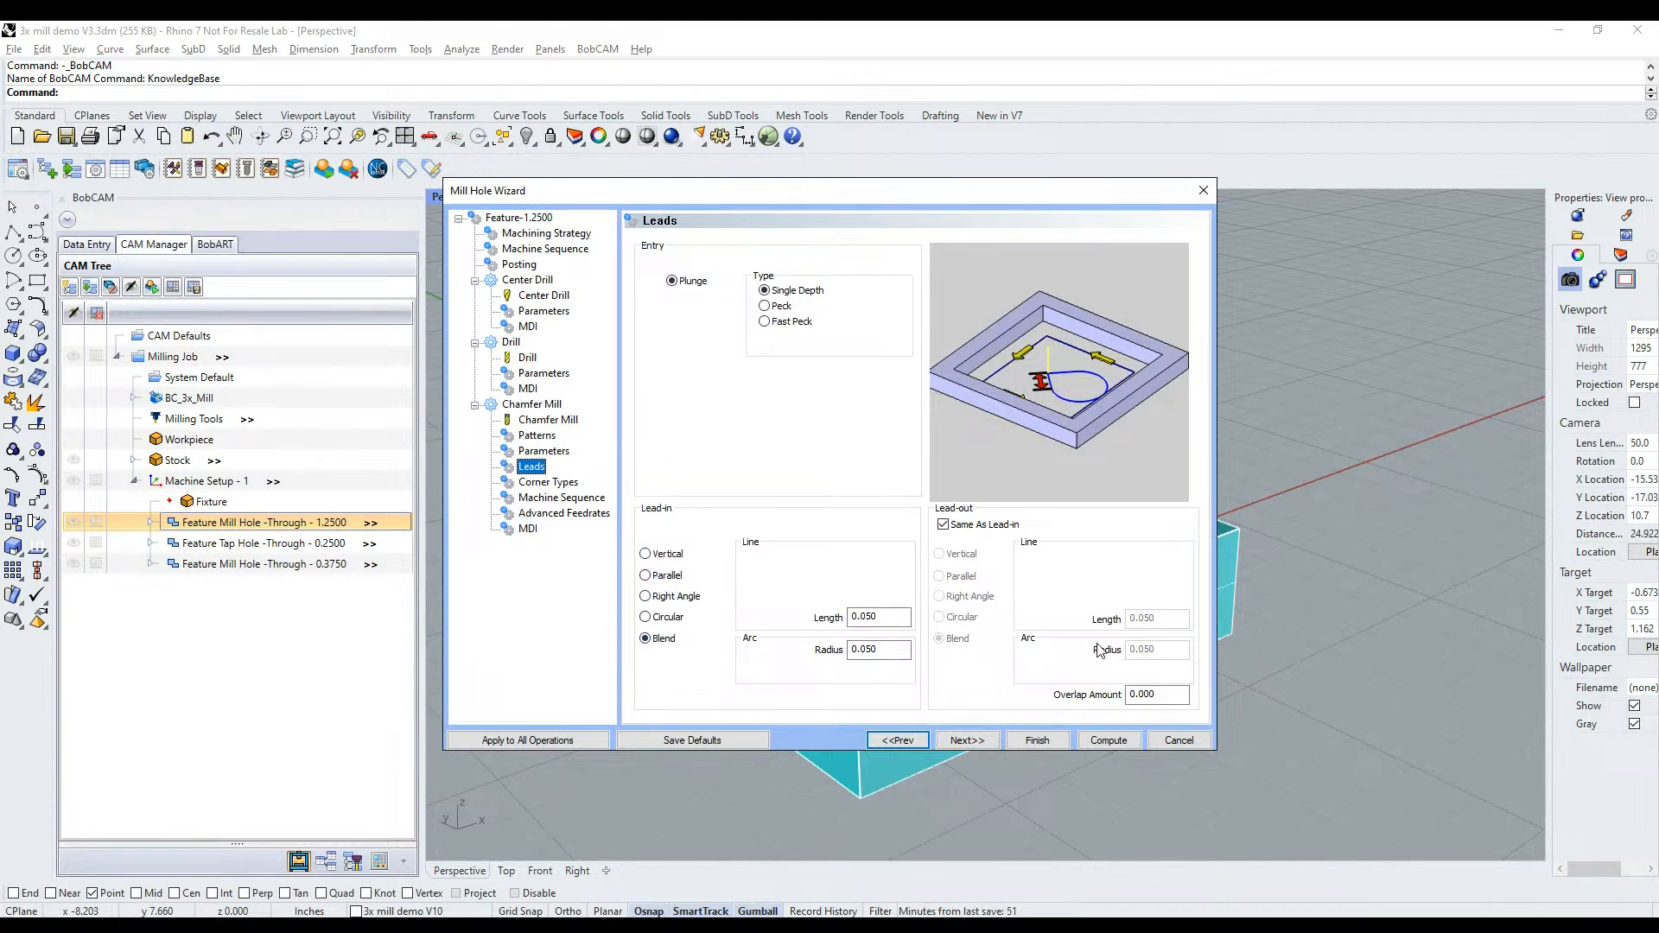
left_click(972, 741)
left_click(977, 741)
left_click(974, 740)
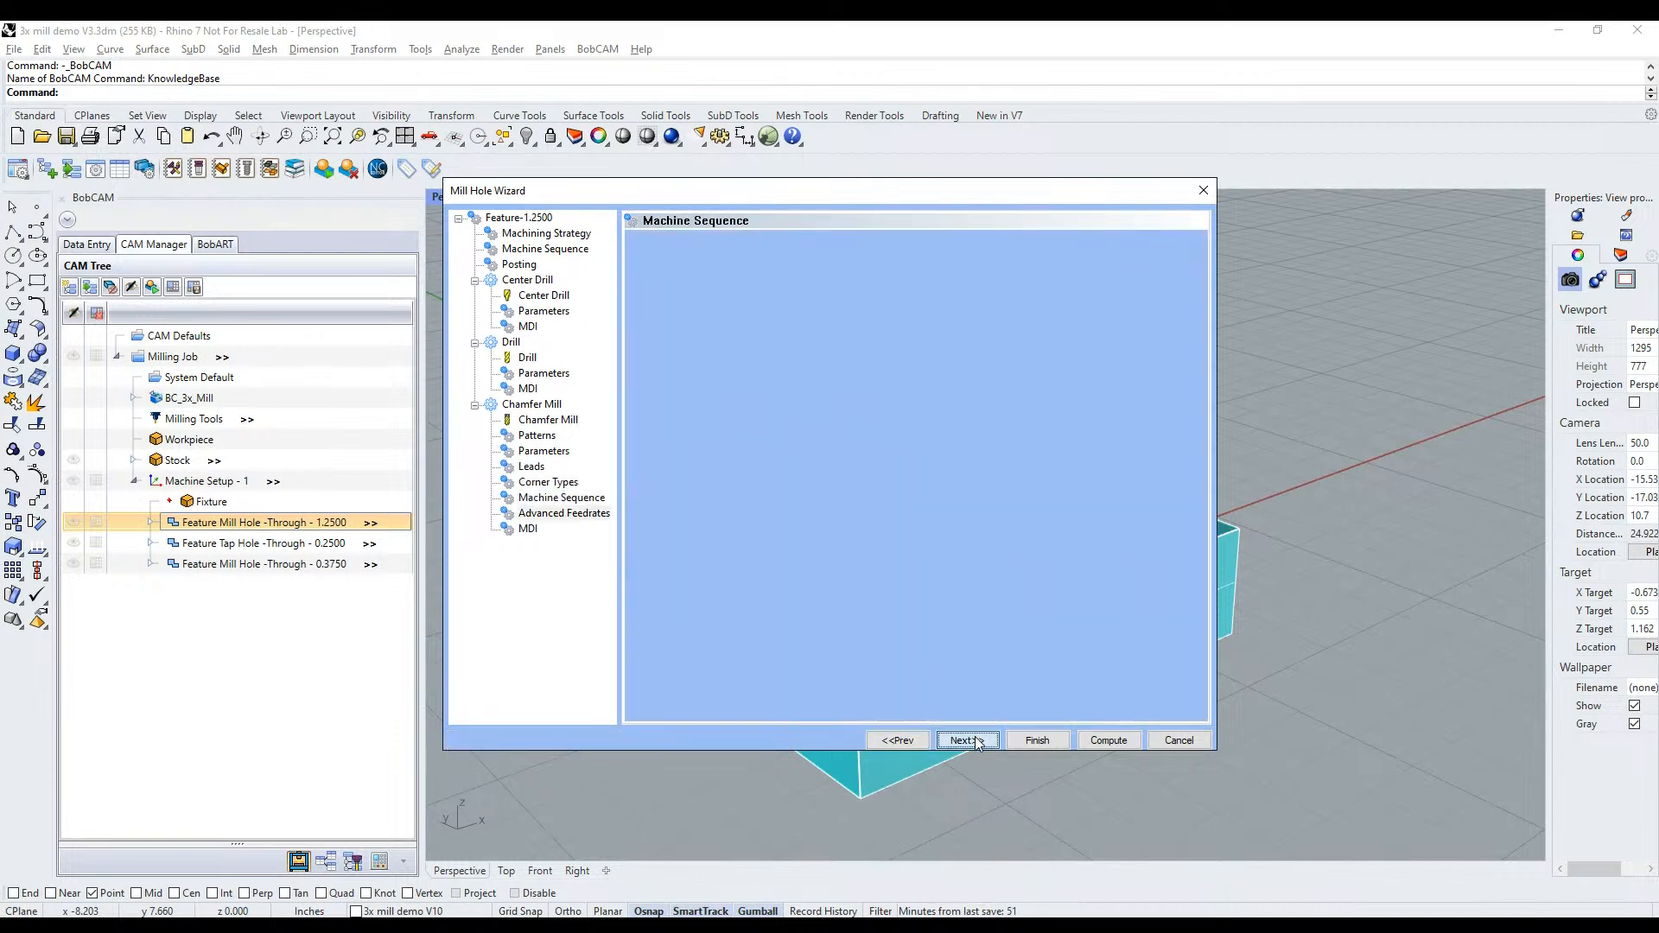
left_click(1037, 741)
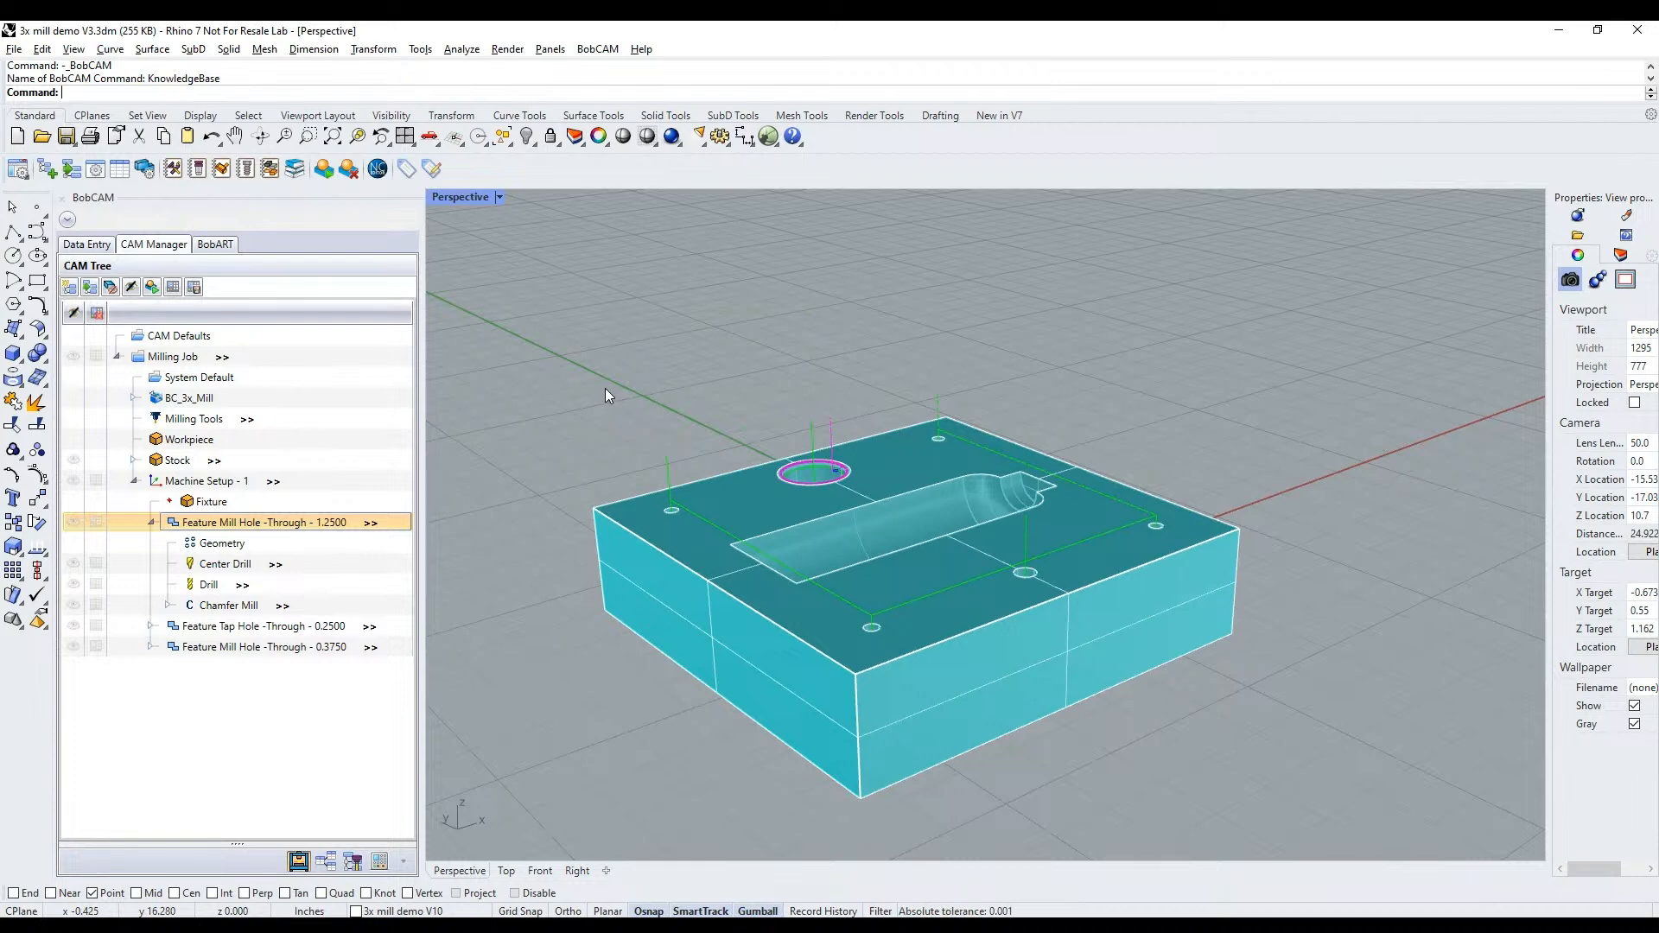
Open the machining simulation of the Milling Job and lower the run speed to about a third of its range
right_click(288, 358)
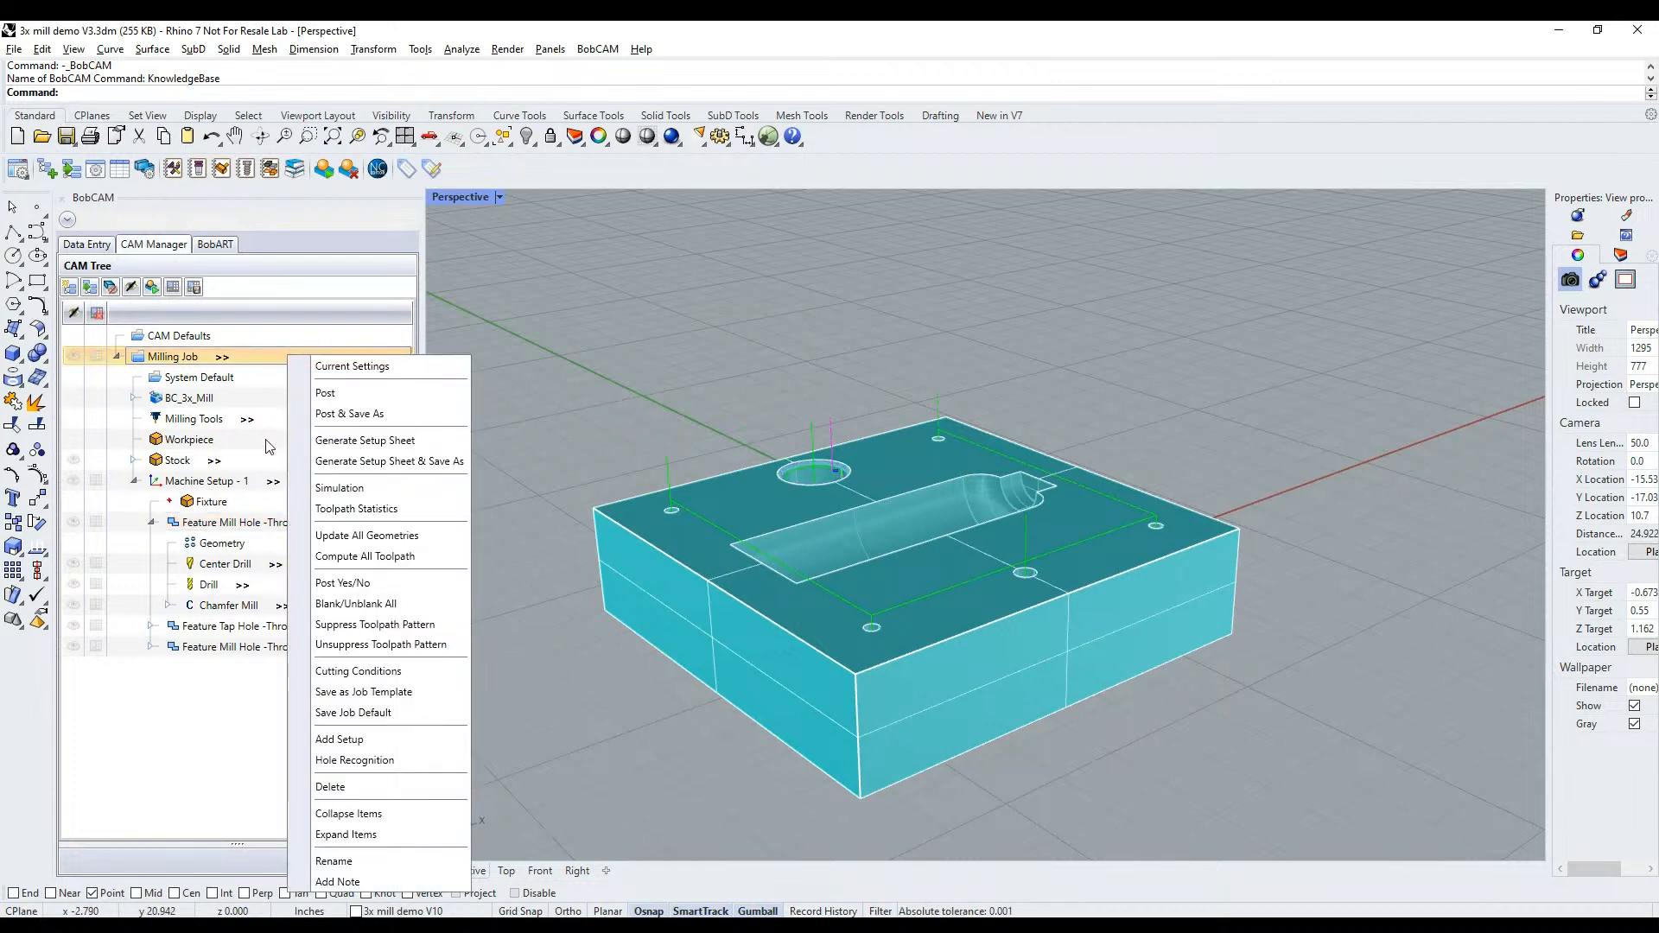
left_click(358, 489)
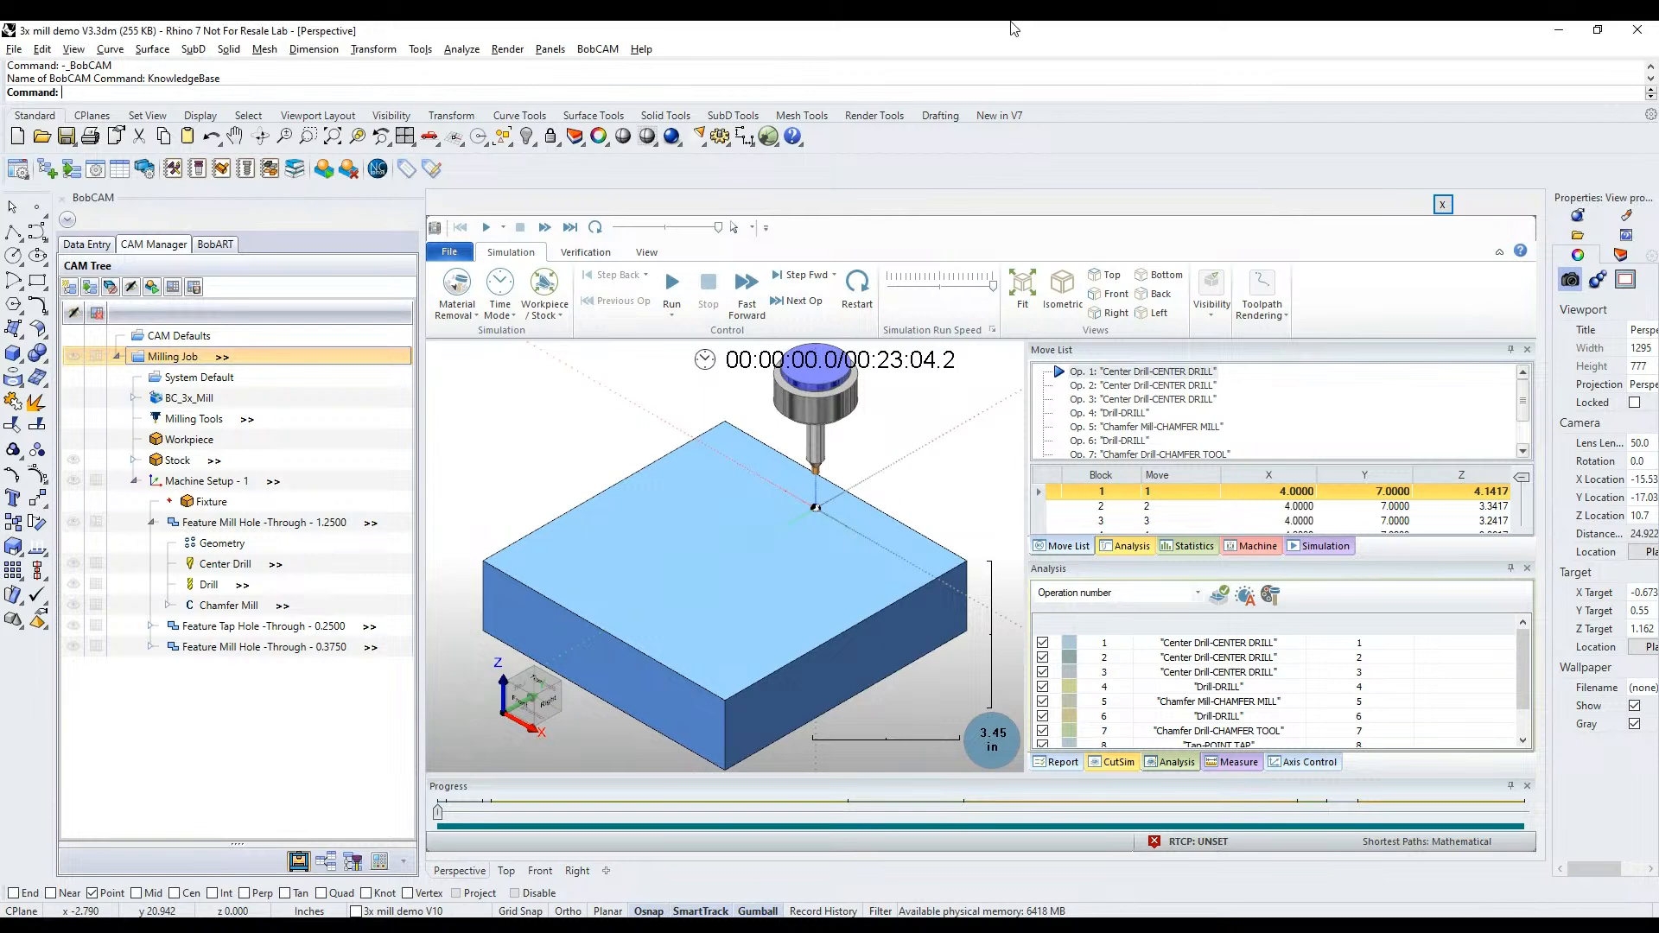
left_click(933, 293)
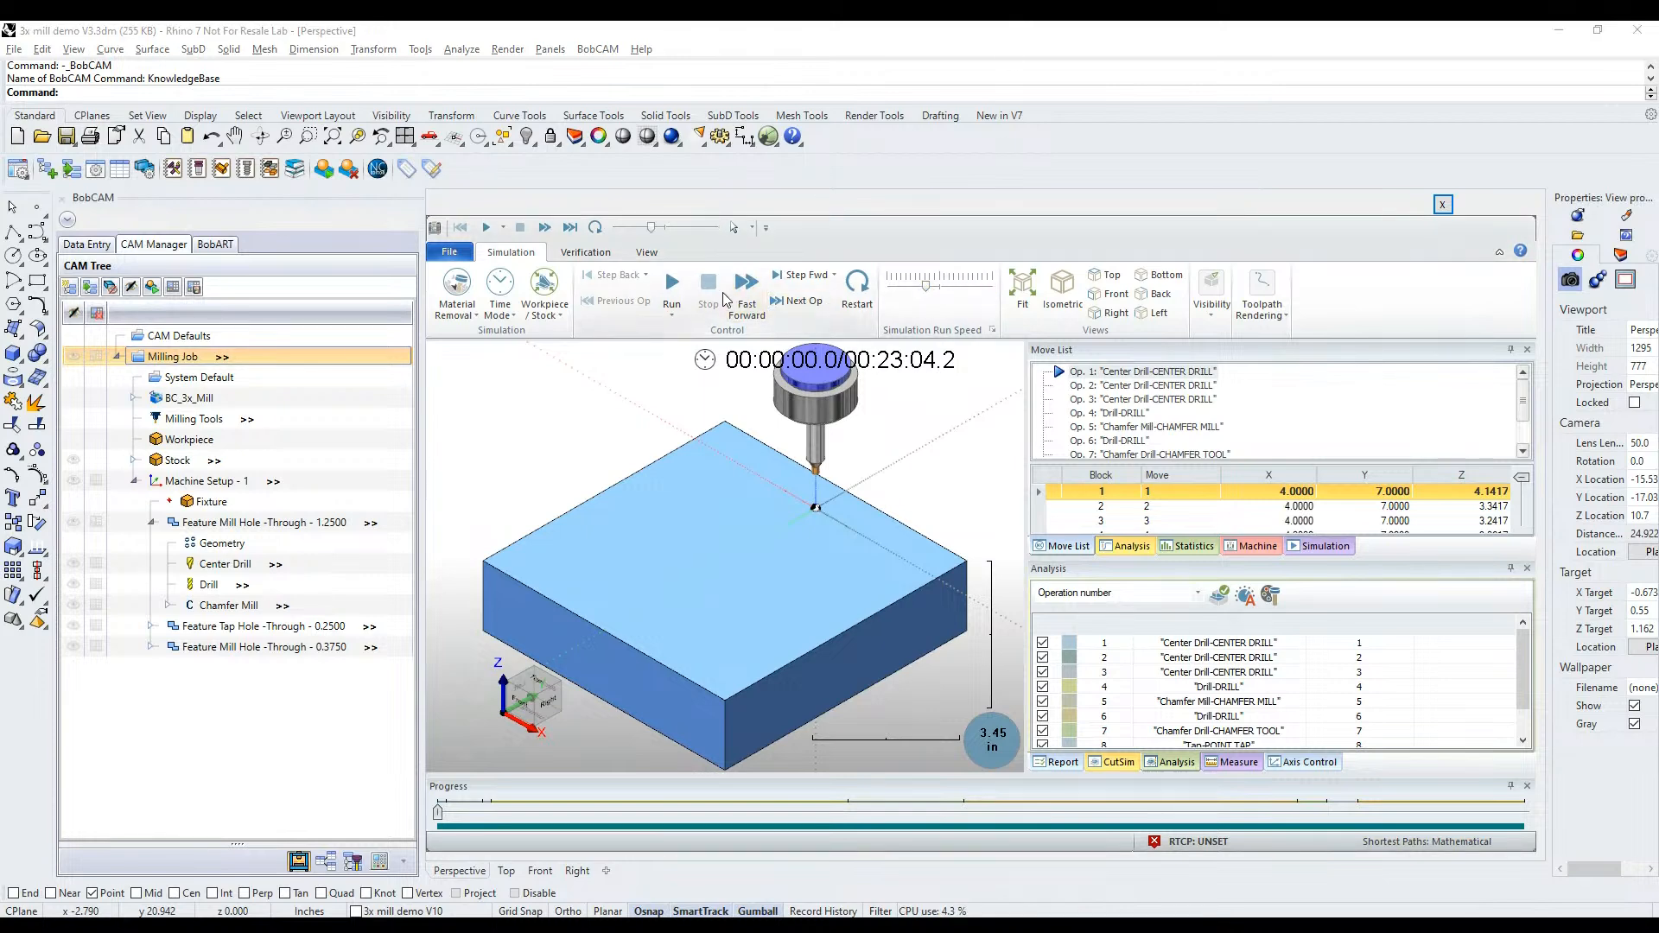
Run the machining simulation of the Milling Job while gradually raising the run speed, viewing the block from a lower angle
left_click(671, 285)
left_click(955, 294)
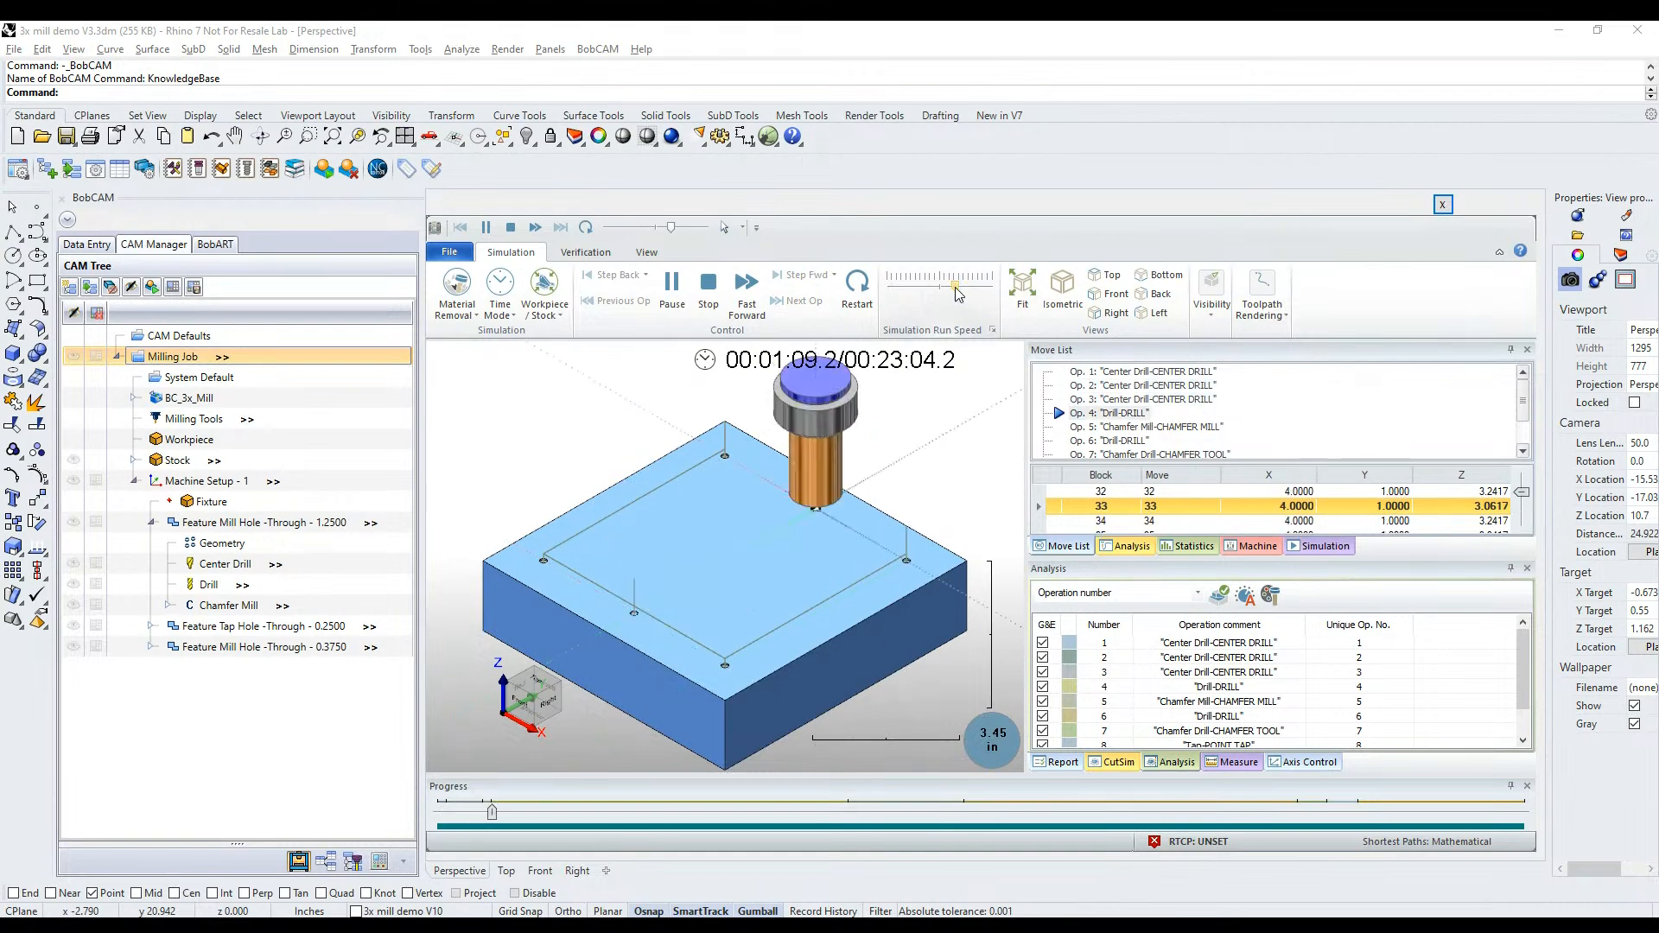
left_click_drag(814, 579, 797, 542)
left_click(965, 291)
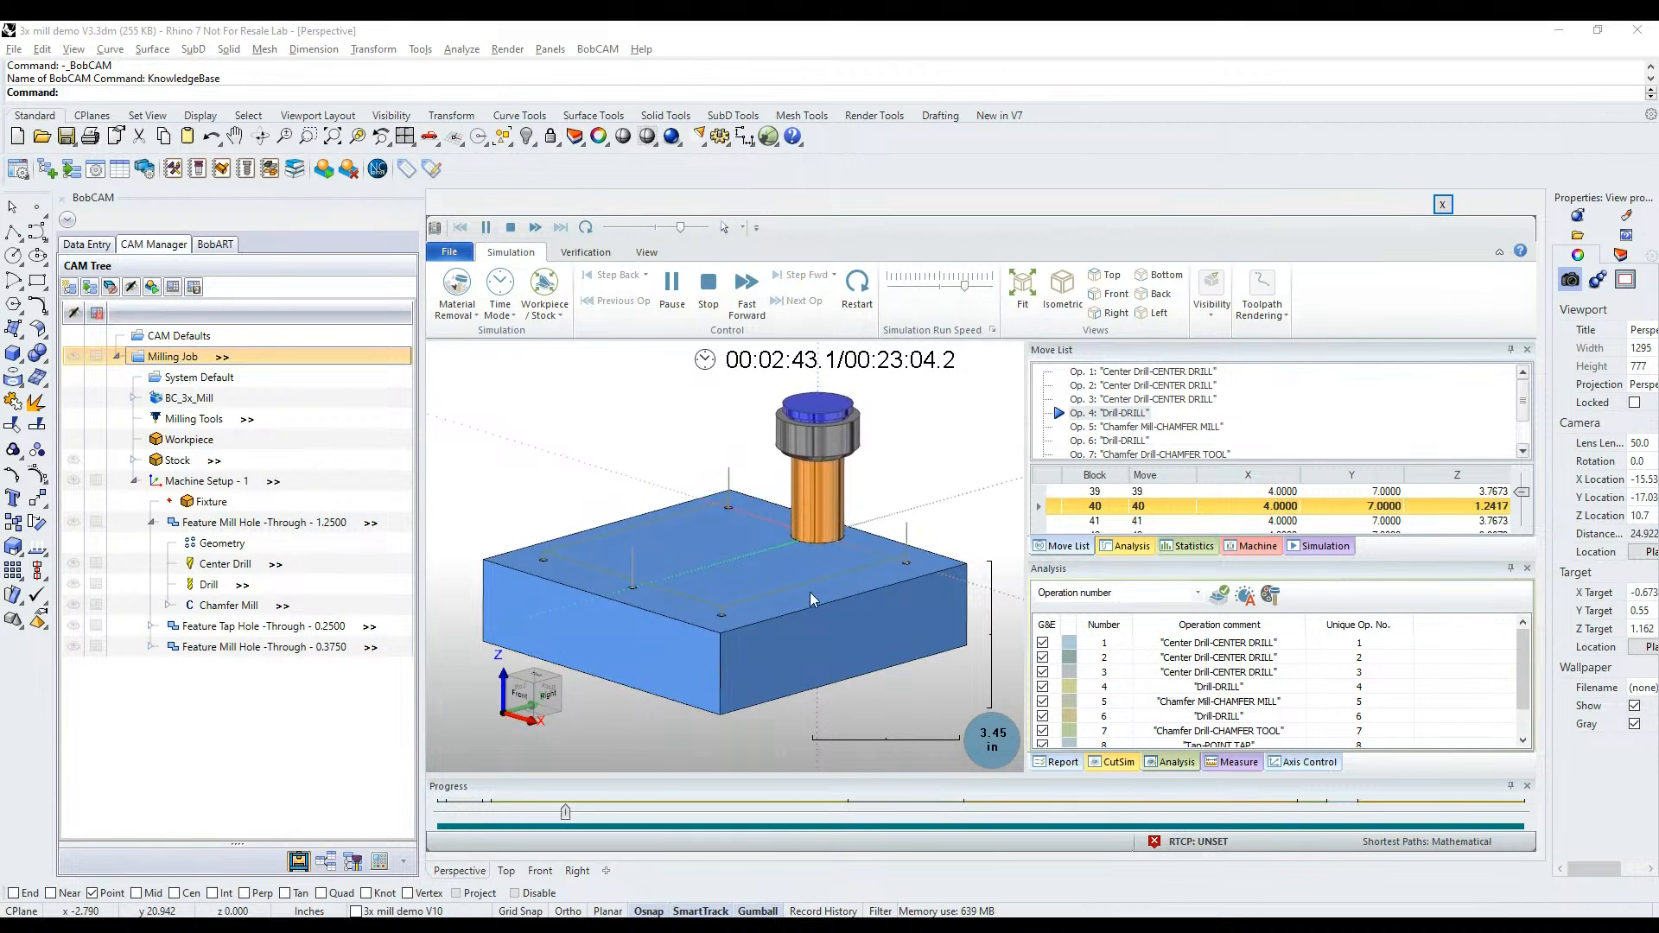
left_click(970, 289)
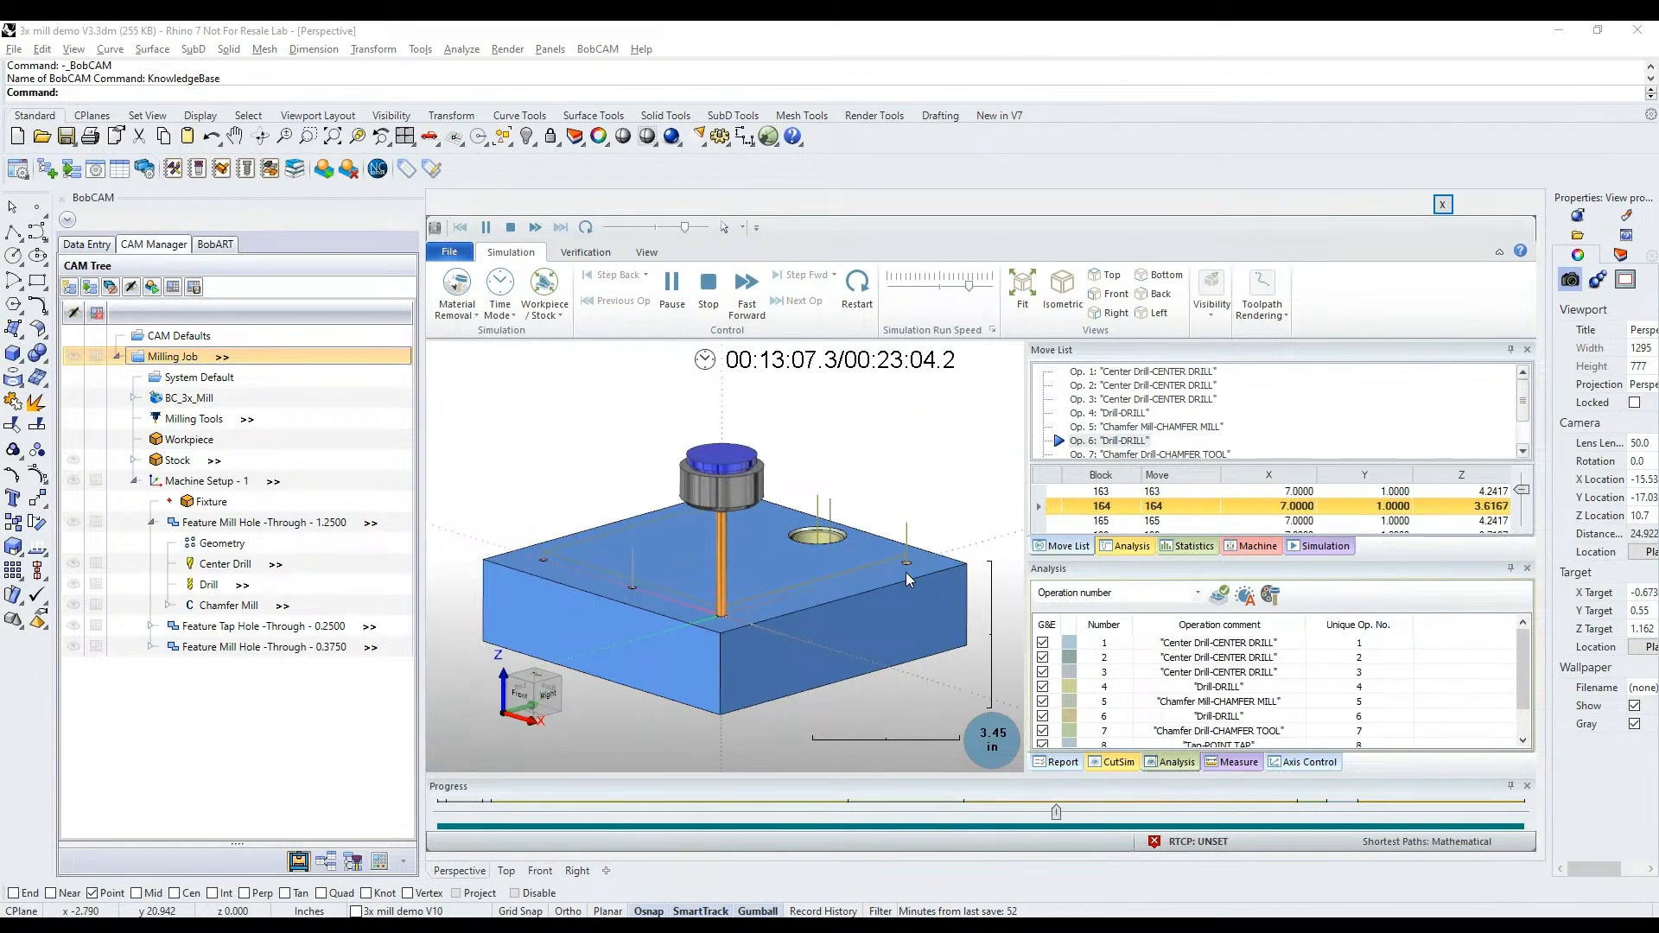
Examine the marked areas around the four corner holes up close and from several angles in the simulation
mouse_move(903, 594)
middle_mouse_down()
mouse_move(891, 521)
mouse_move(909, 544)
mouse_move(904, 603)
mouse_move(925, 614)
mouse_move(919, 590)
mouse_move(912, 603)
middle_mouse_up()
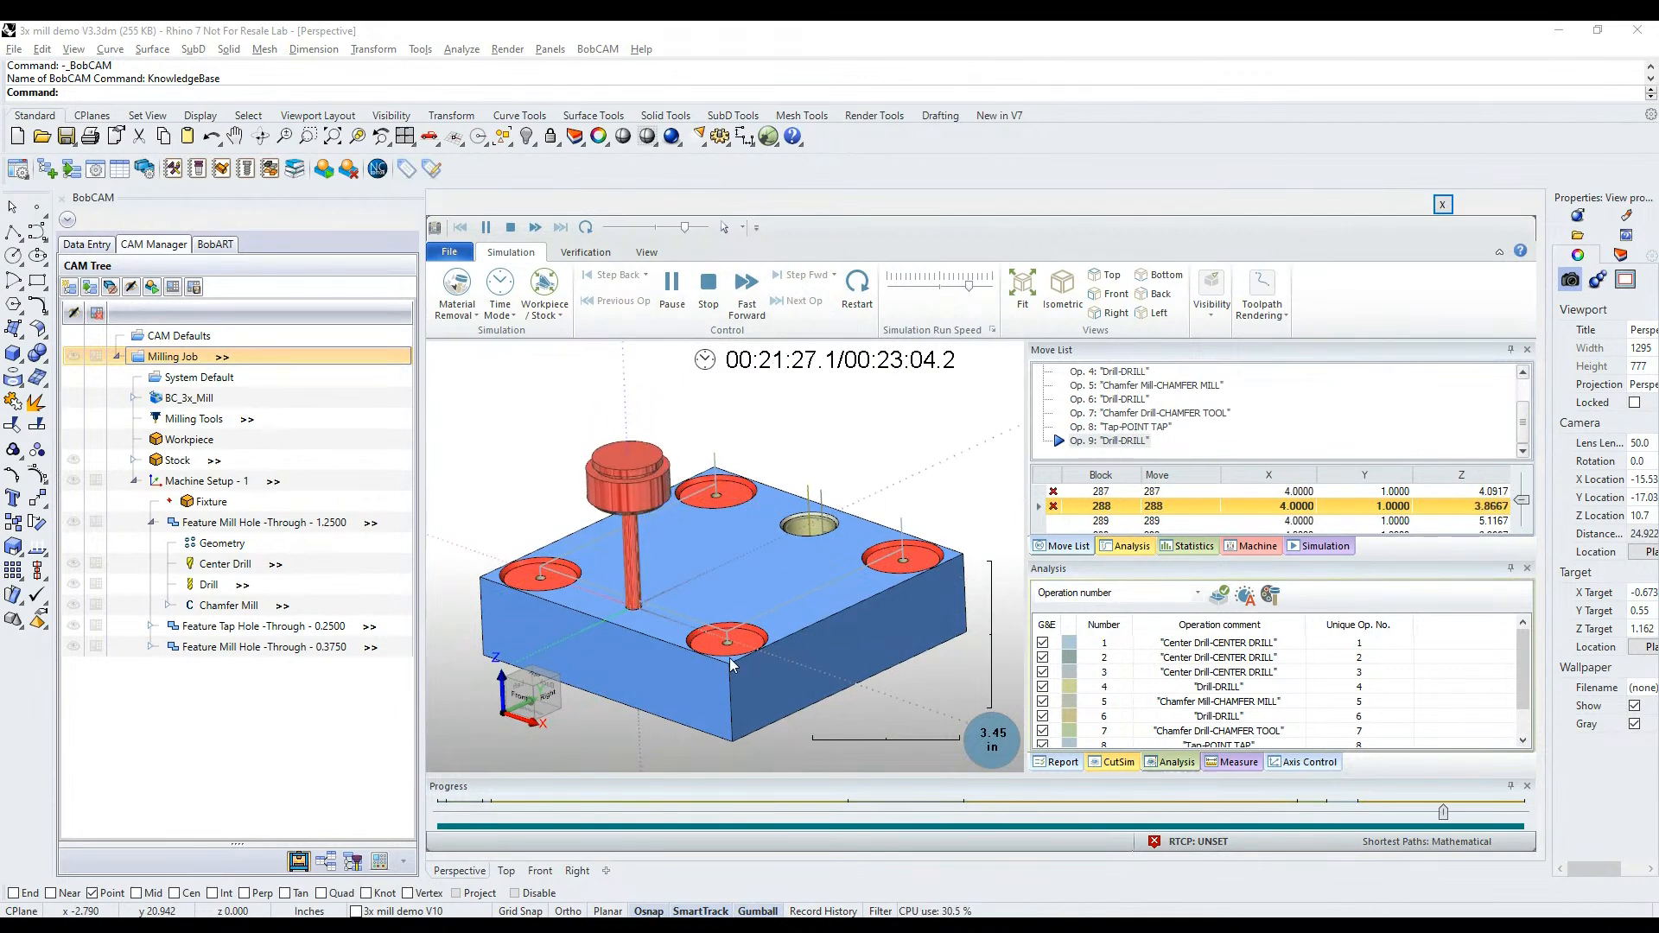
scroll(729, 657, "up", 10)
scroll(712, 636, "down", 10)
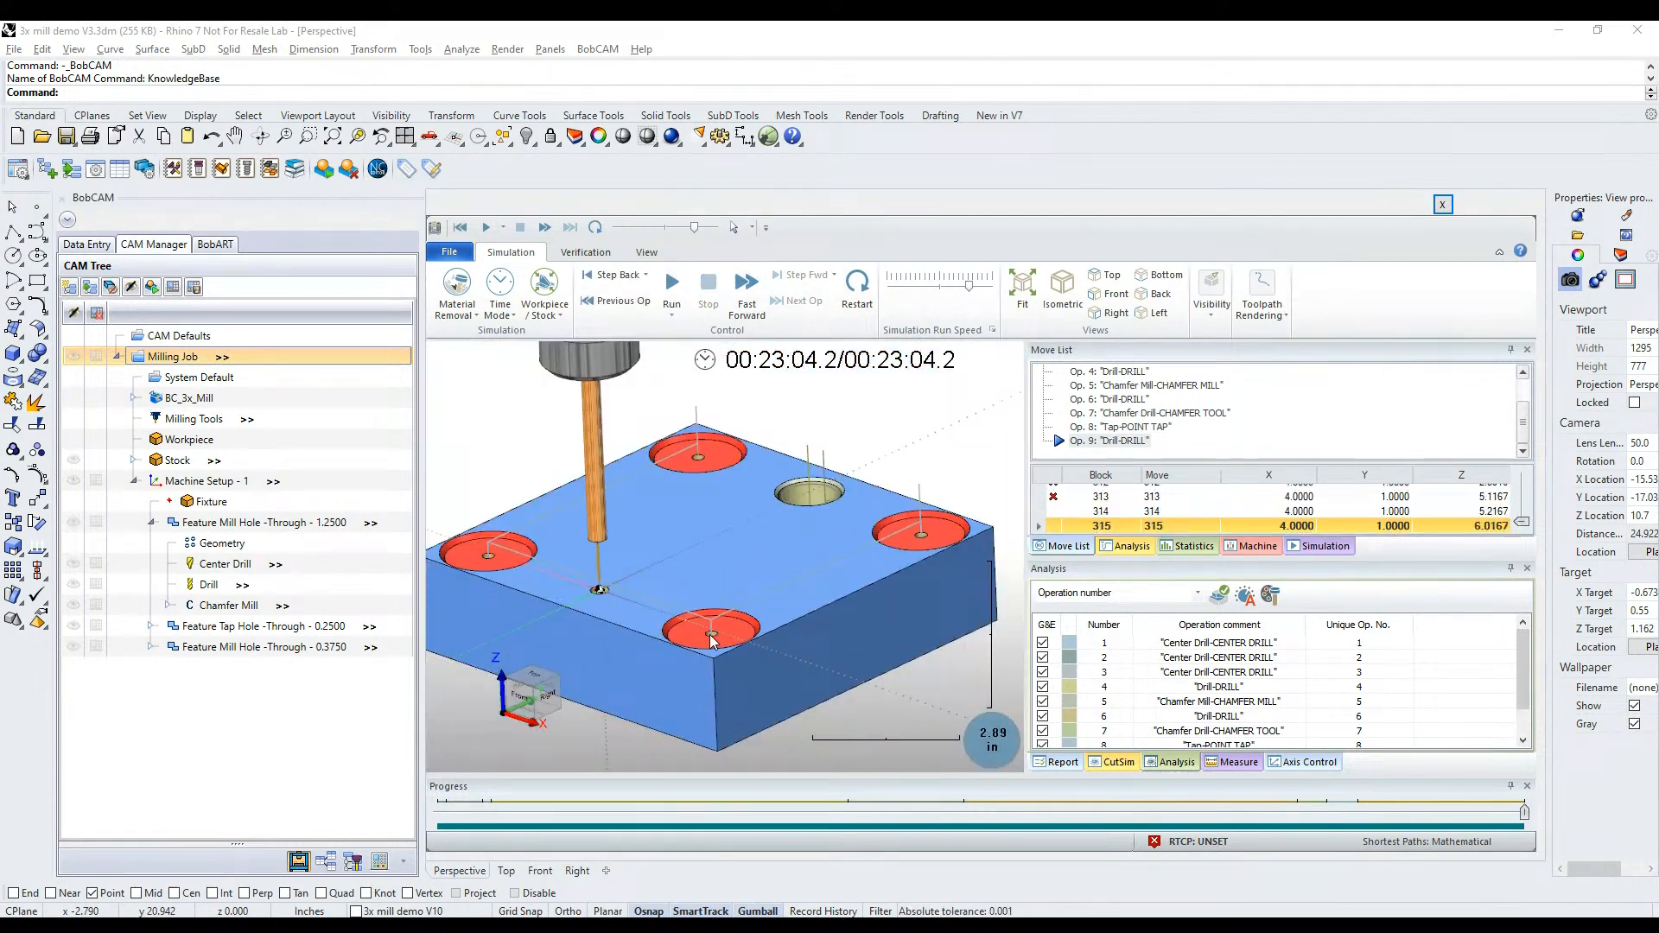
middle_click_drag(708, 634, 875, 443)
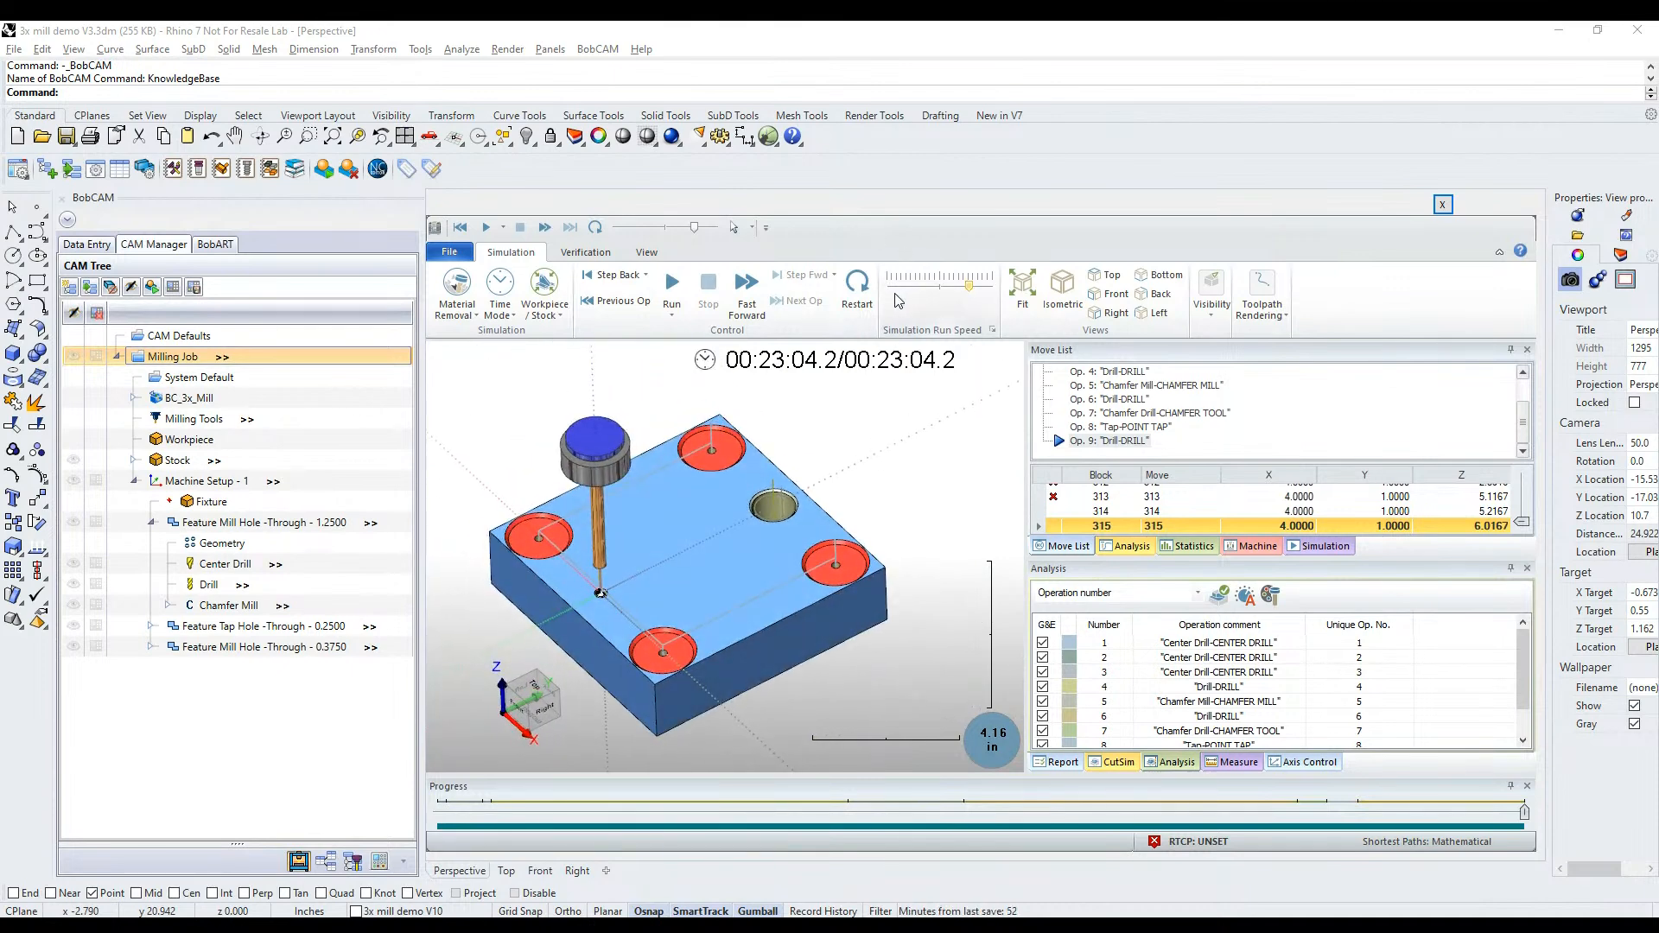
Restart the simulation, skip ahead to operation 6 (Drill), and run it from there with an adjusted run speed
left_click(858, 287)
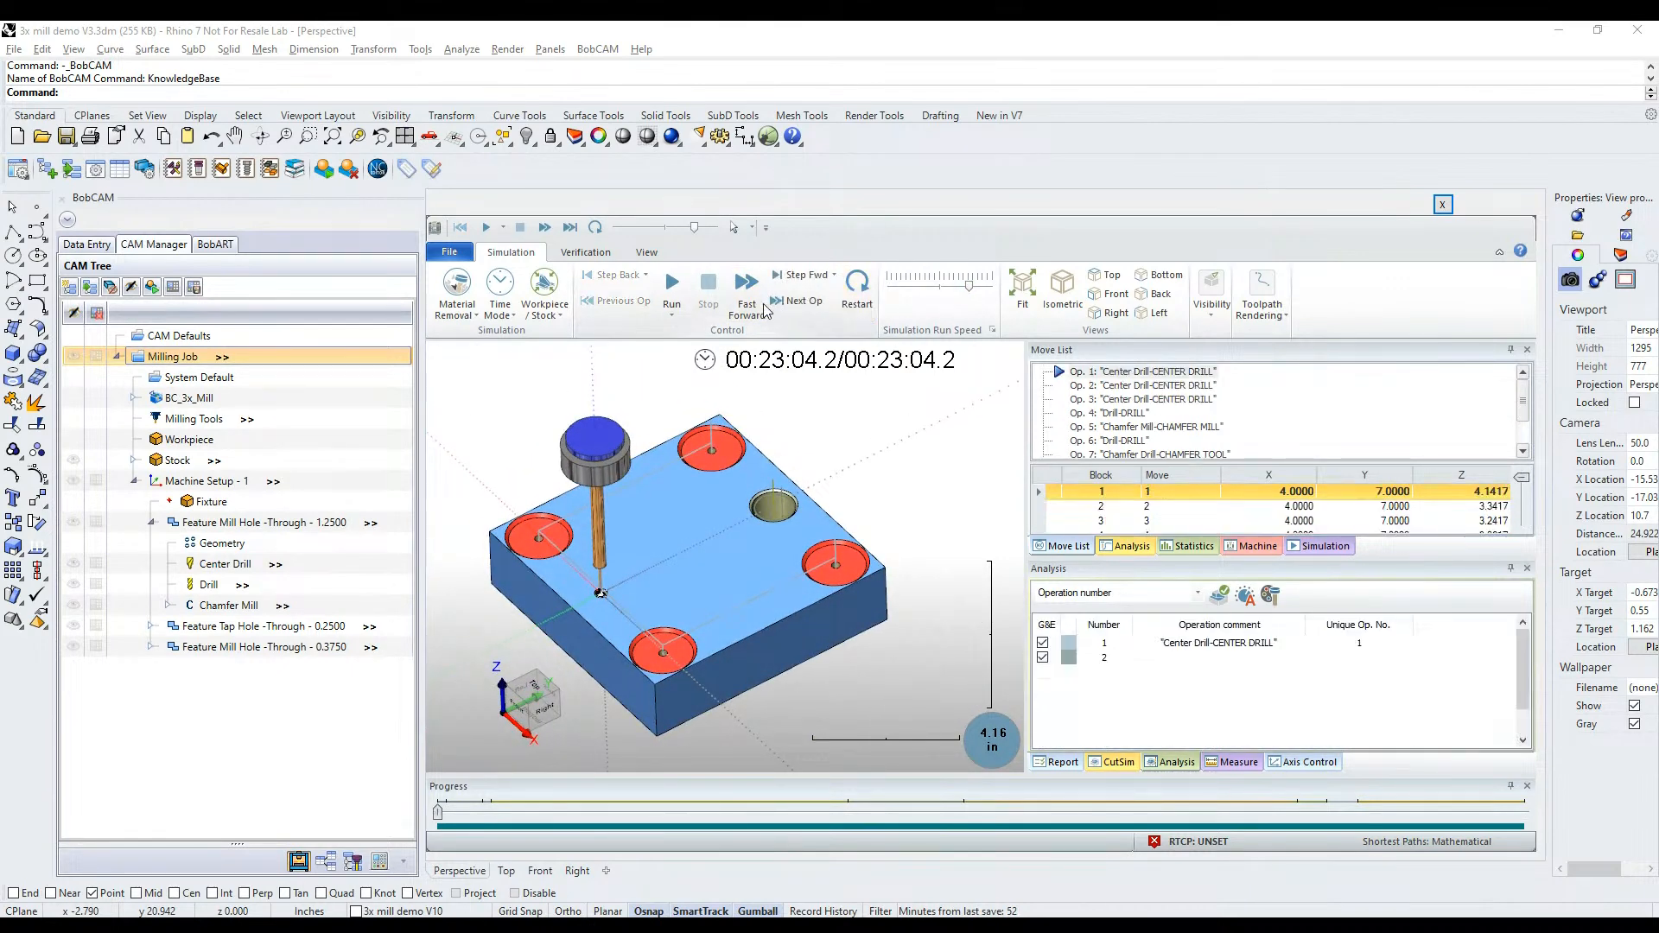
left_click(781, 300)
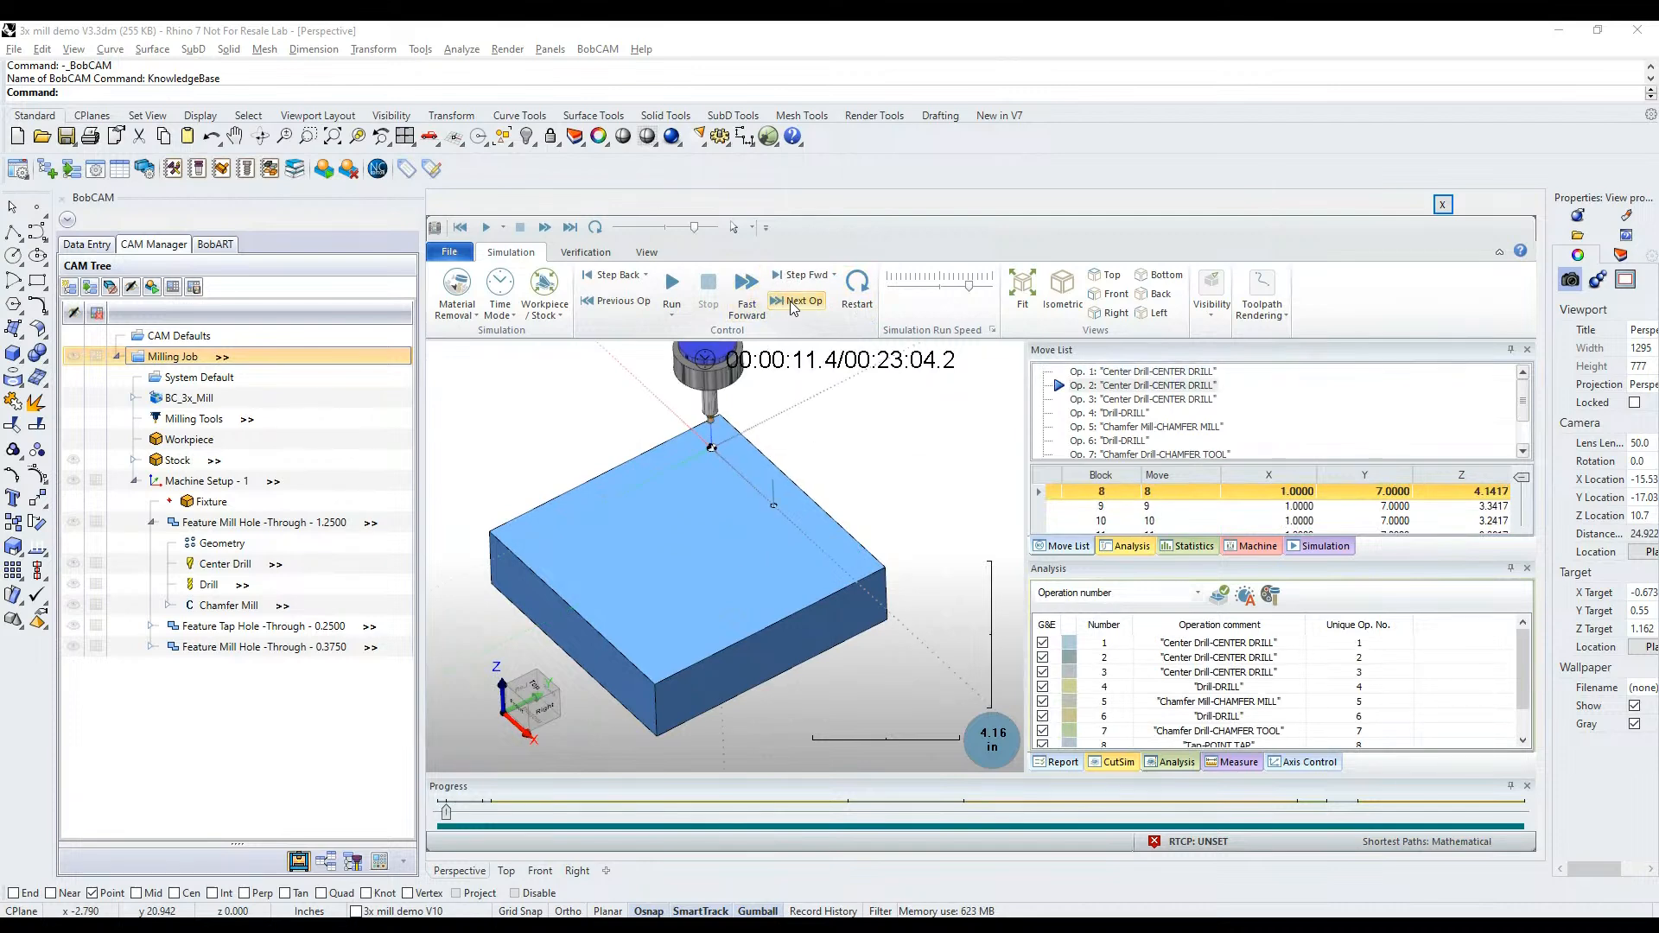
left_click(804, 303)
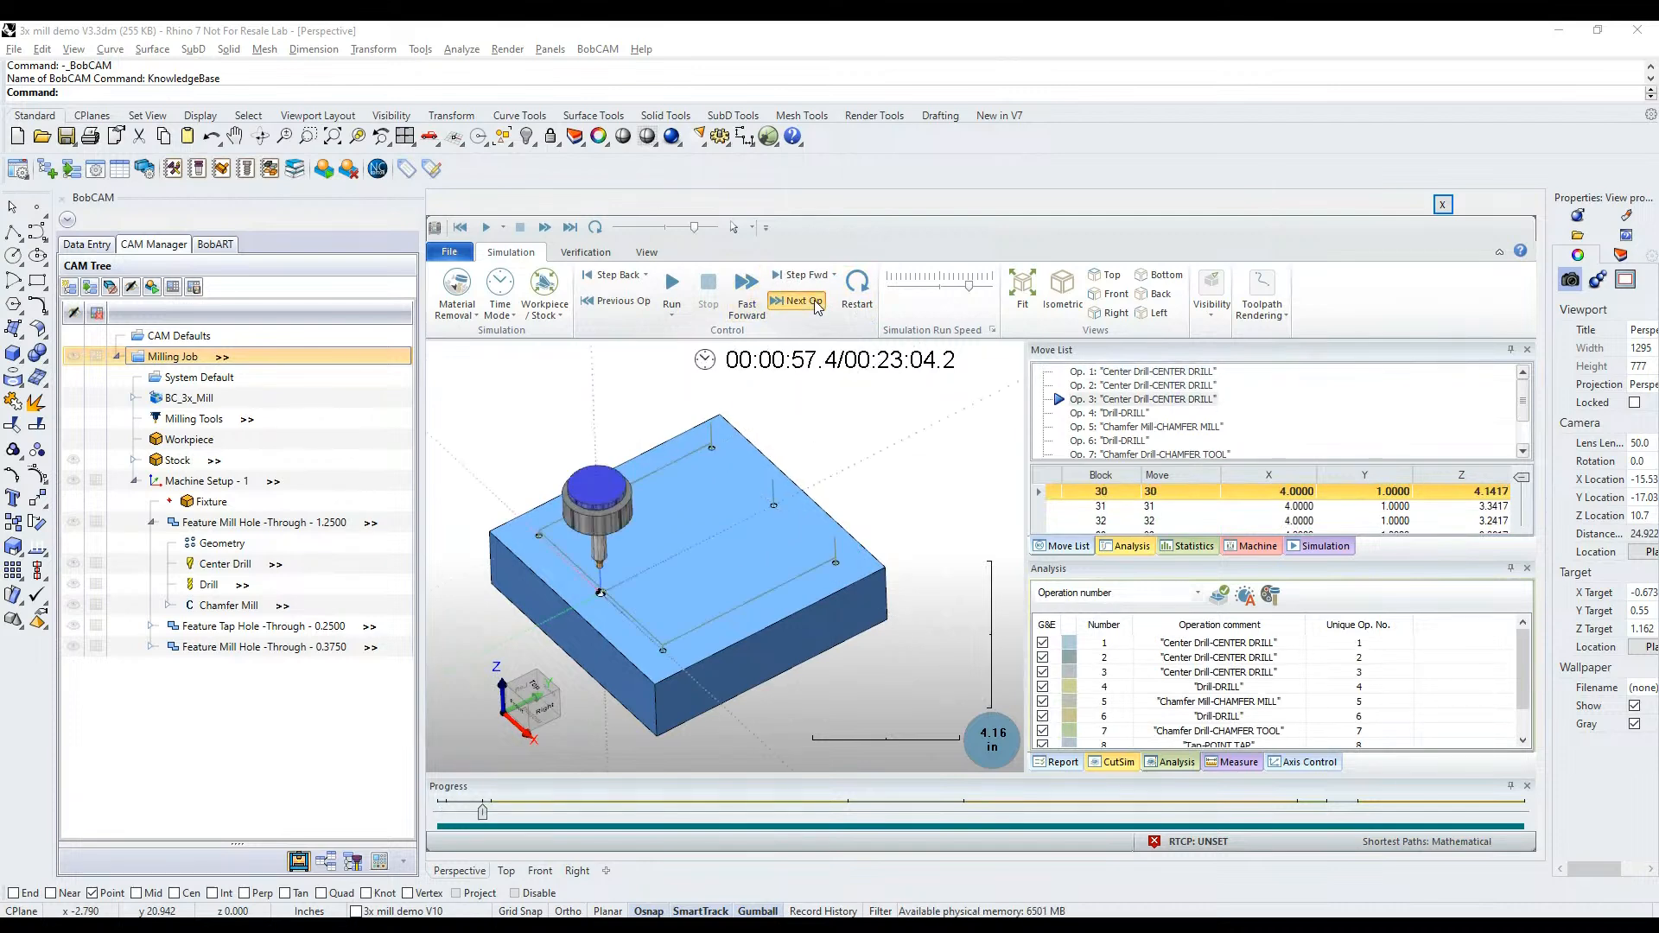
left_click(814, 302)
left_click(814, 302)
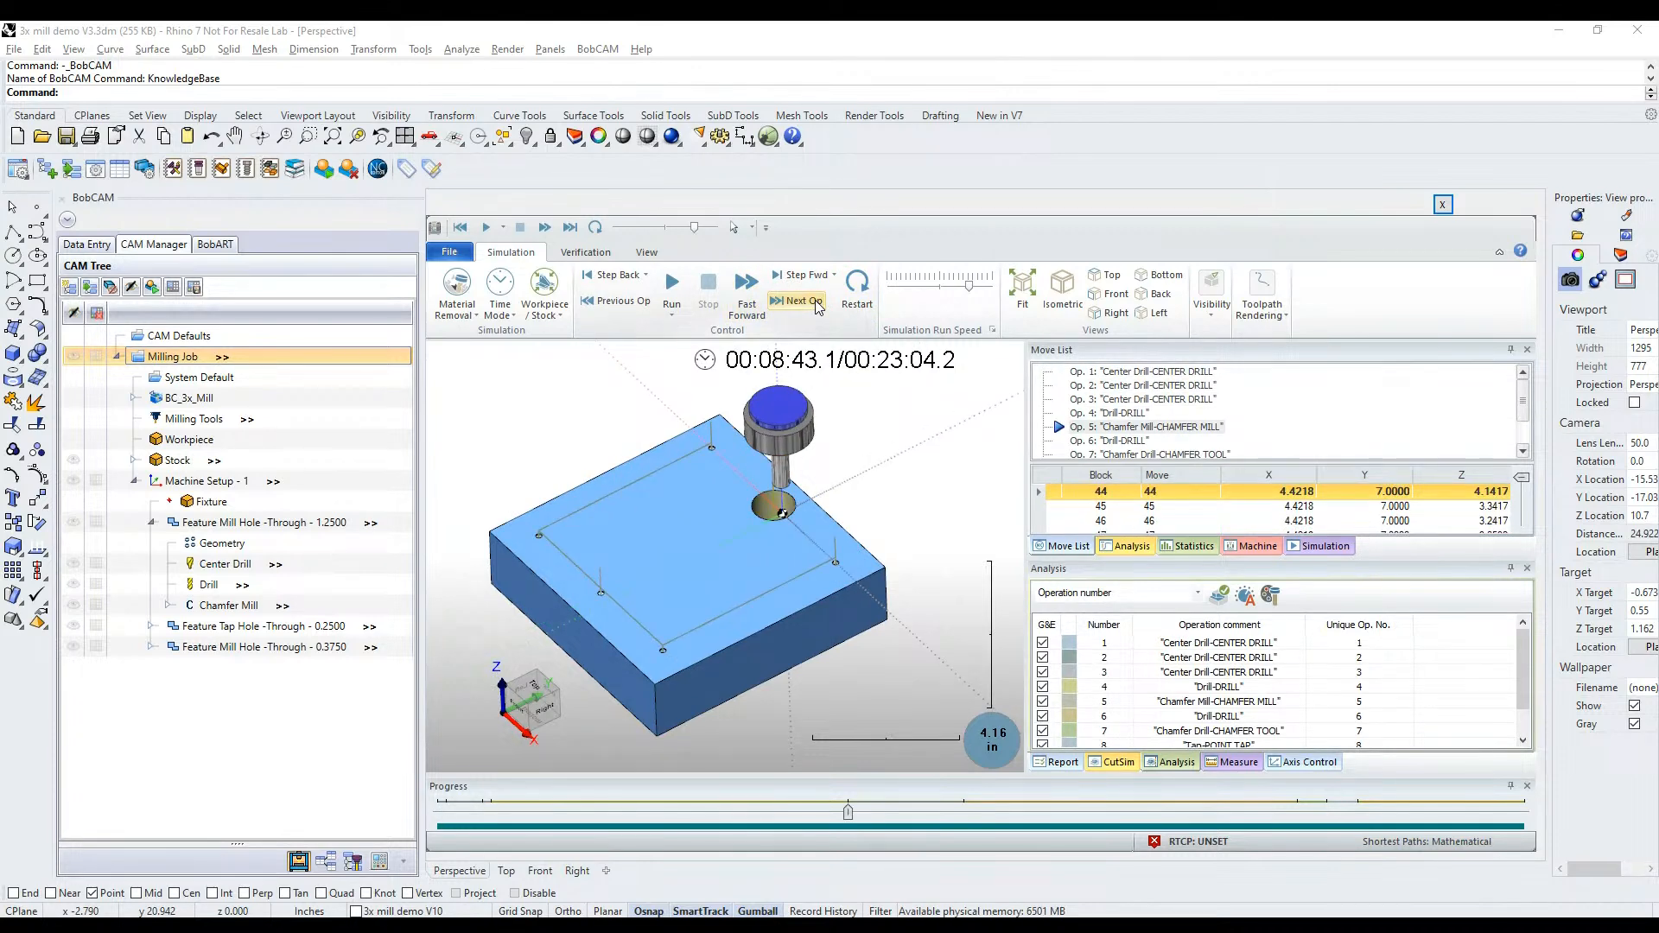
left_click(814, 302)
left_click(671, 285)
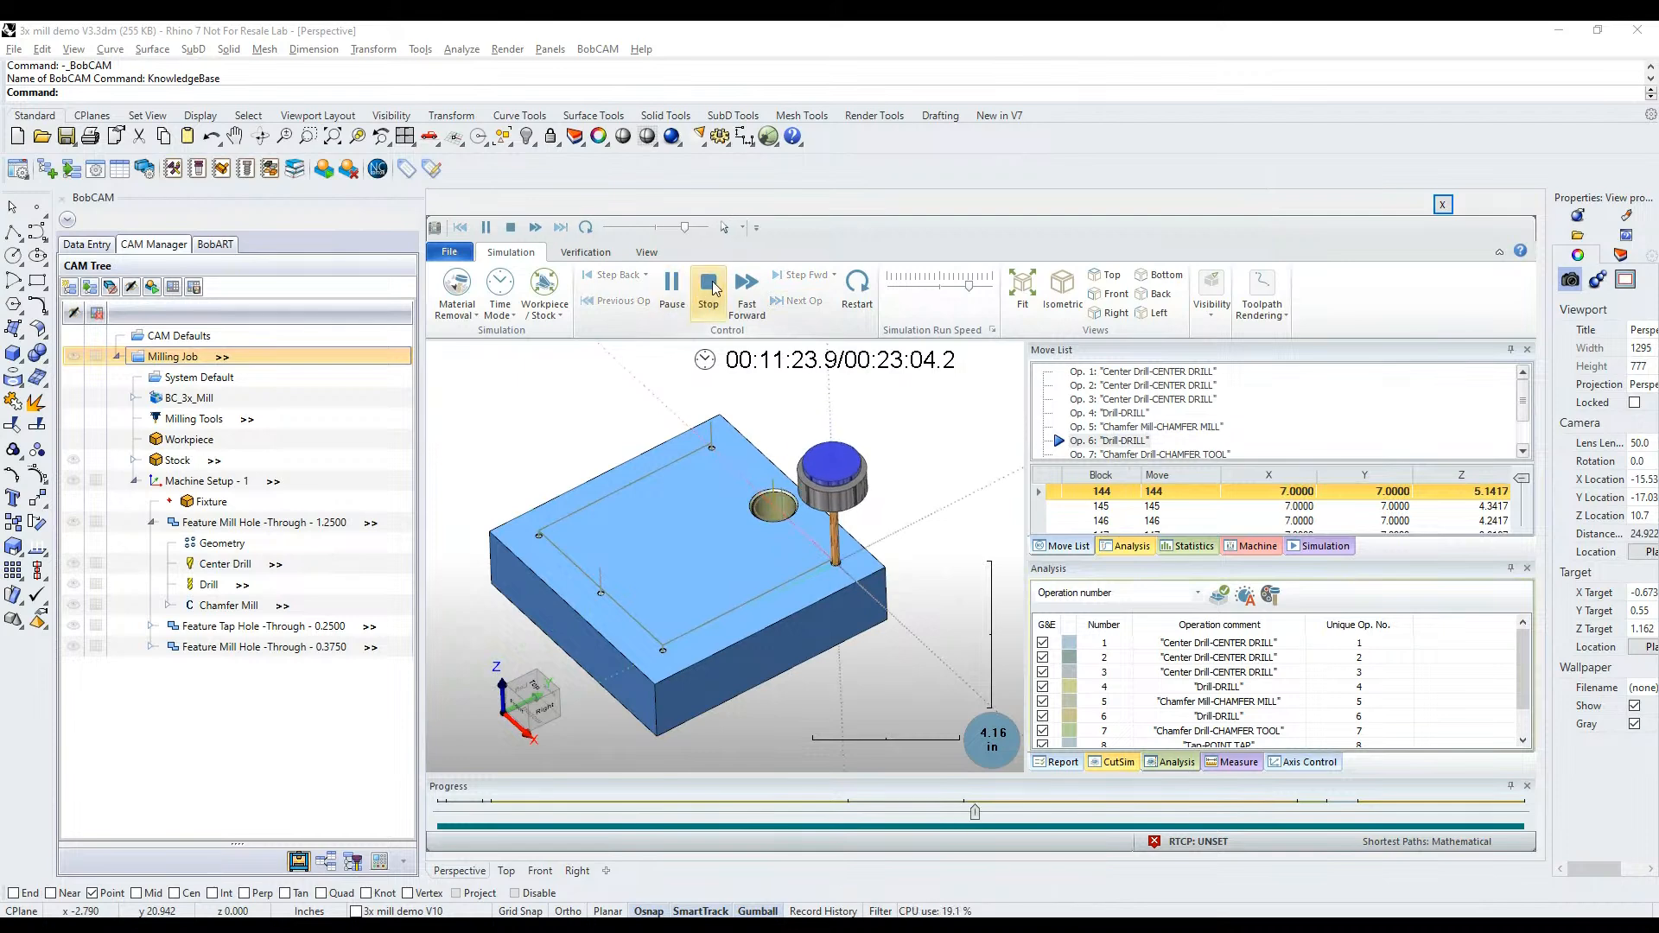
left_click_drag(980, 290, 968, 292)
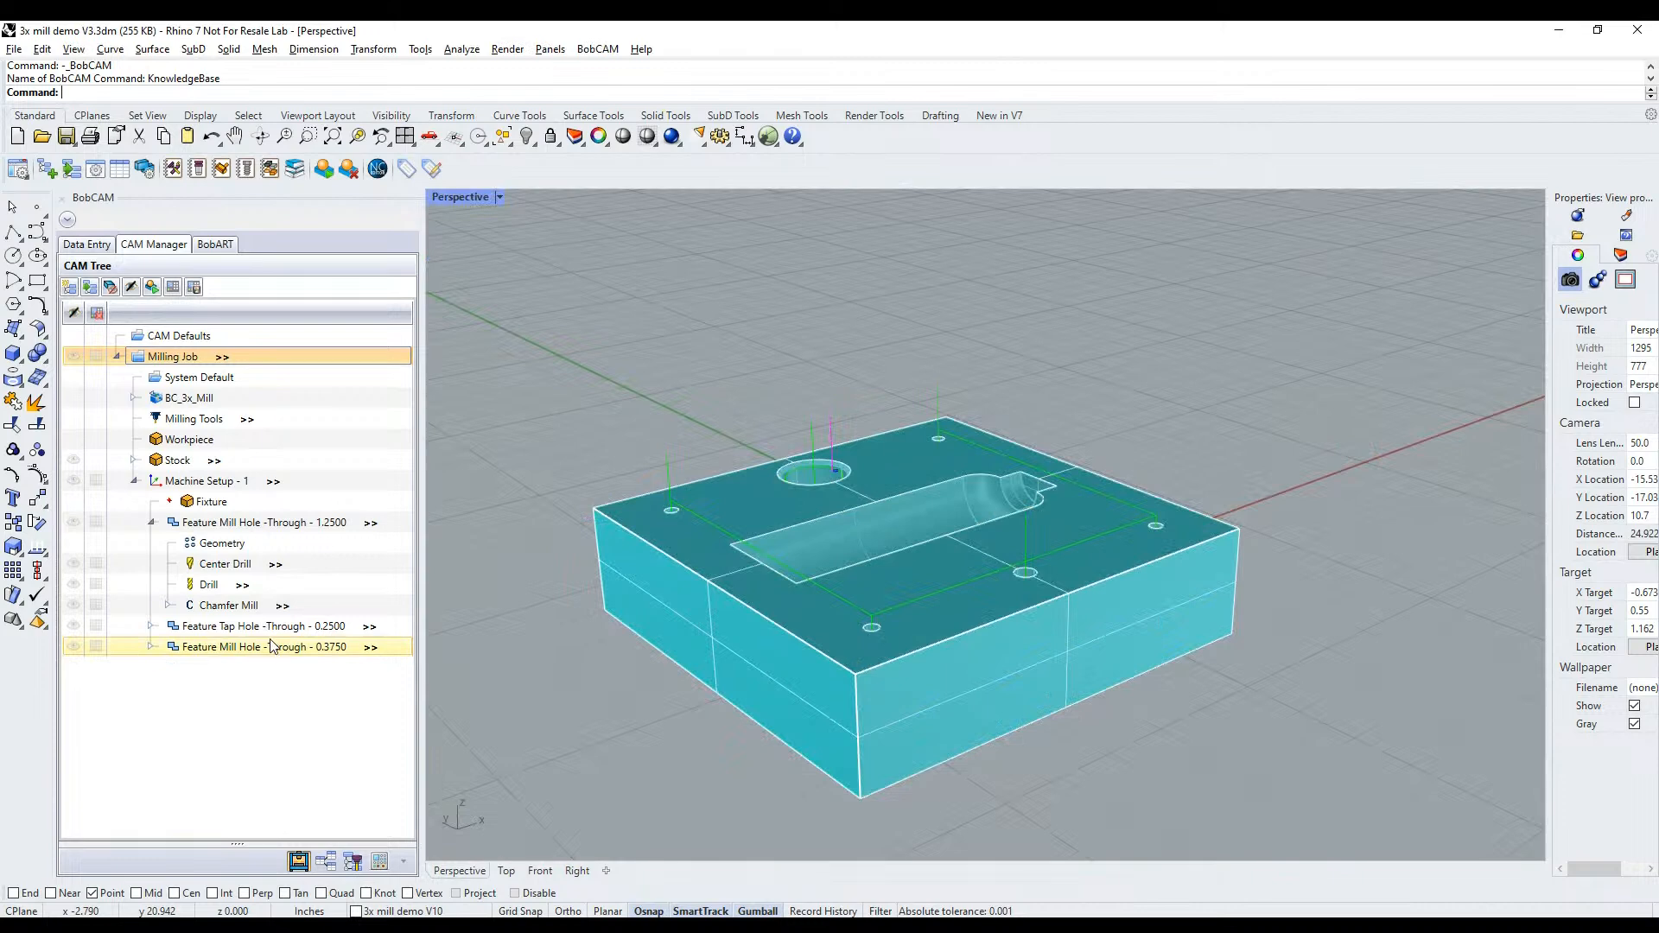
Replace the 0.2500 tap hole's system tap with a modified tool of 2.500 flute length and 2.600 protrusion length, compute it, and launch the simulation
left_click(151, 523)
left_click(220, 548)
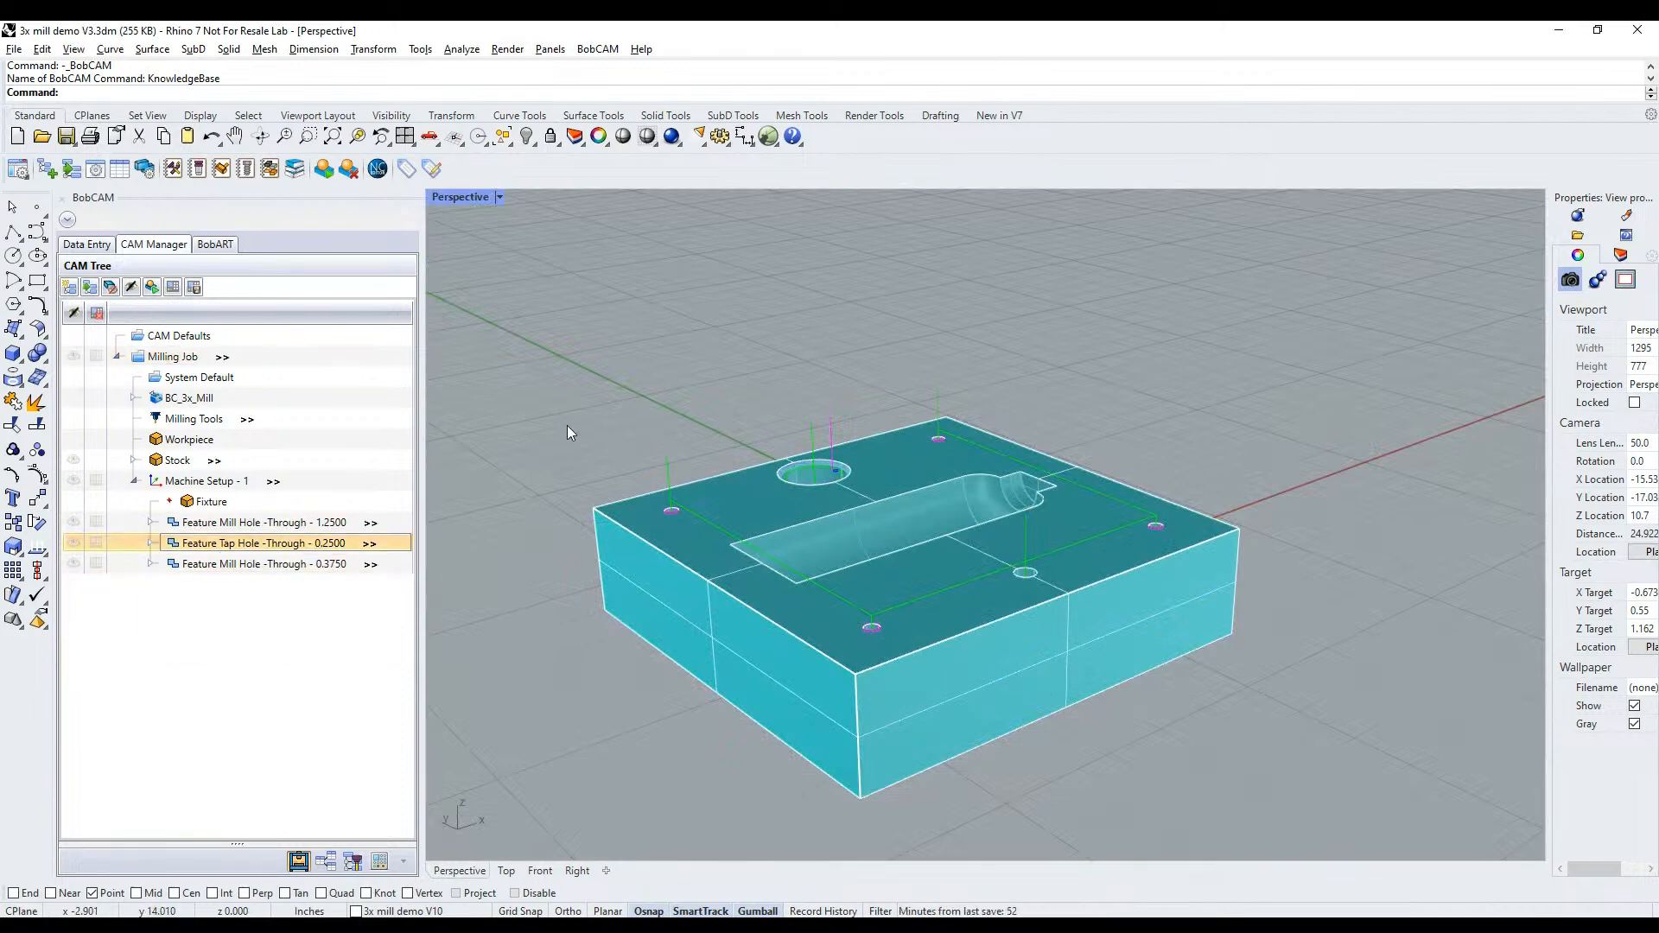
double_click(257, 543)
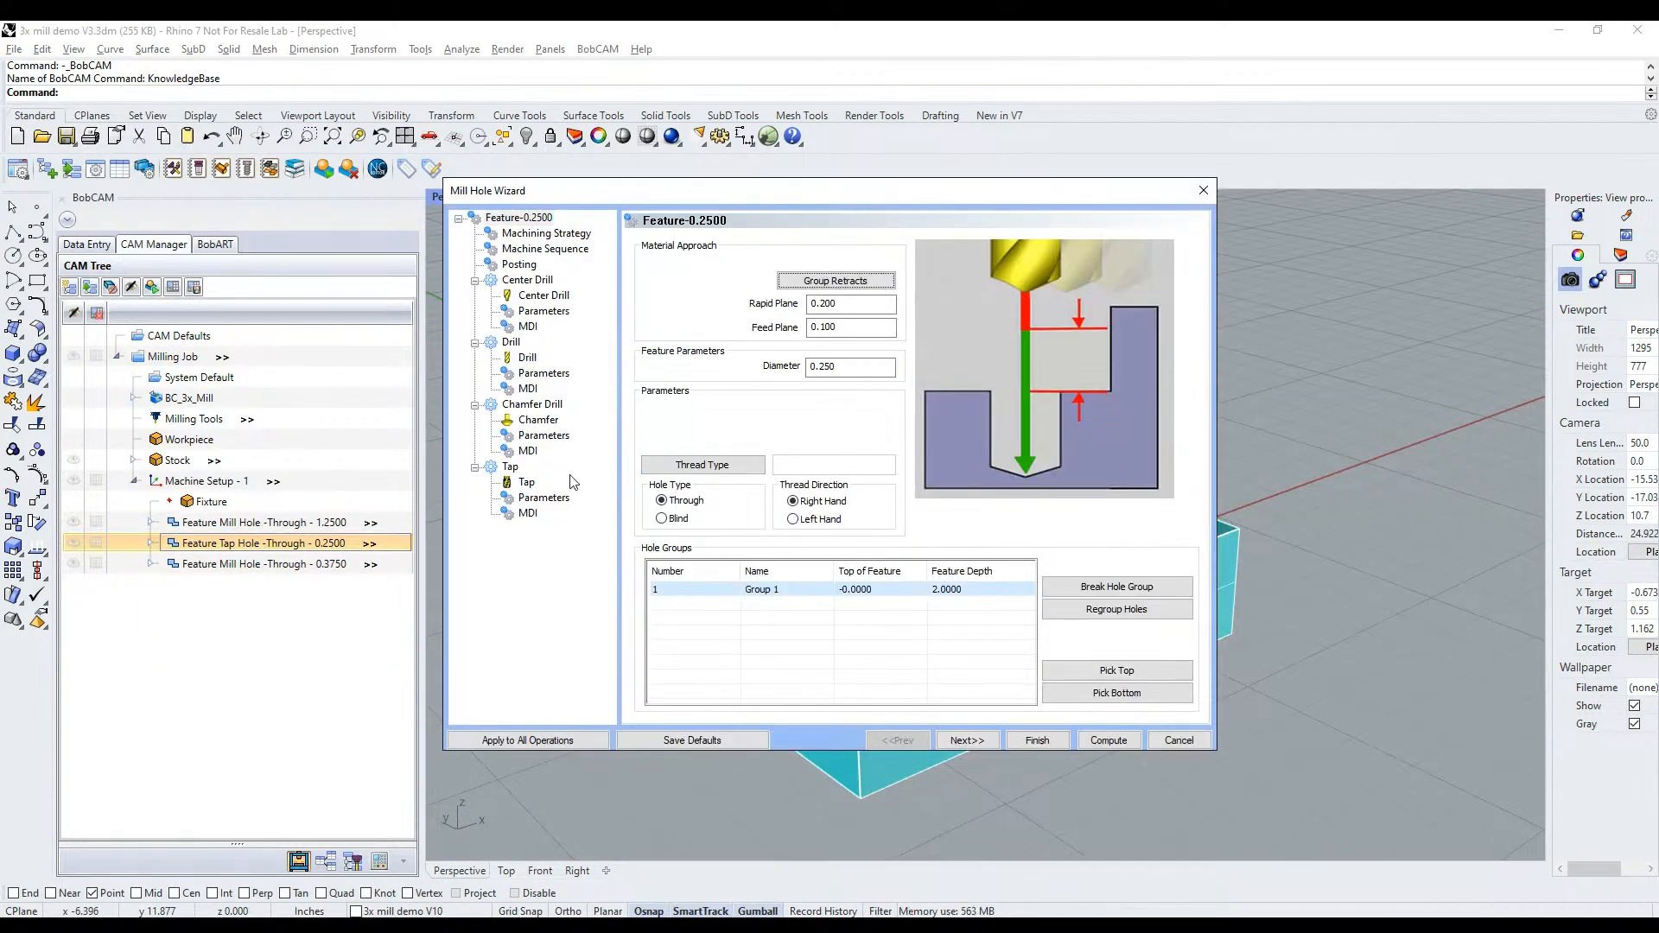
left_click(526, 483)
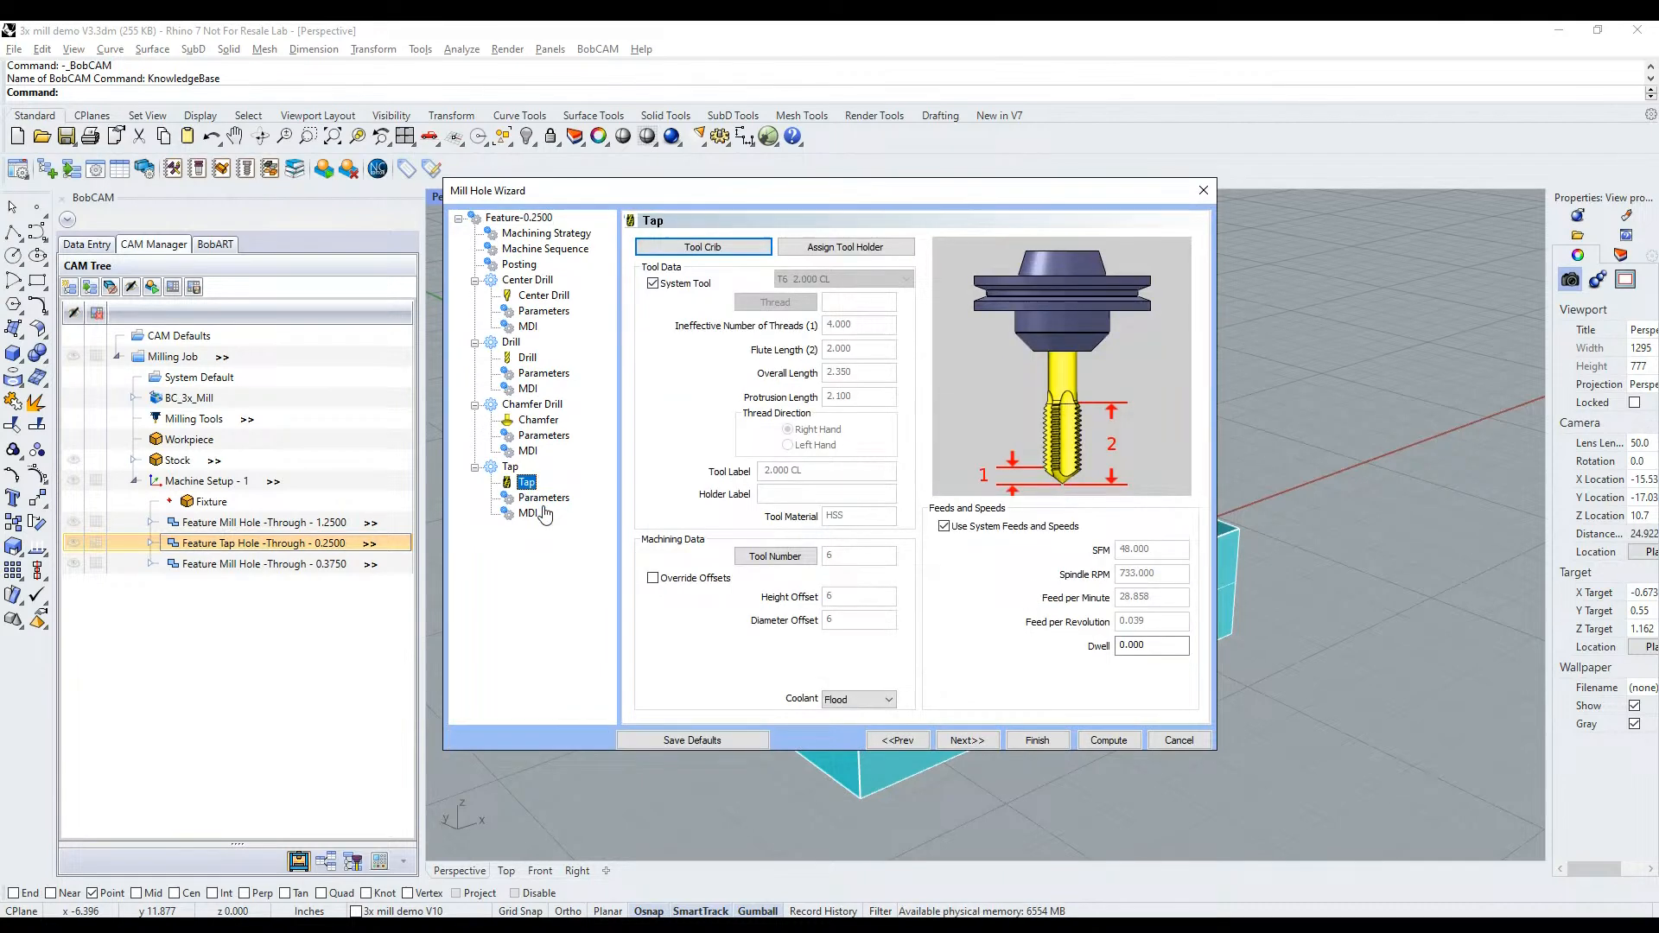
left_click(679, 288)
key("space")
left_click(815, 320)
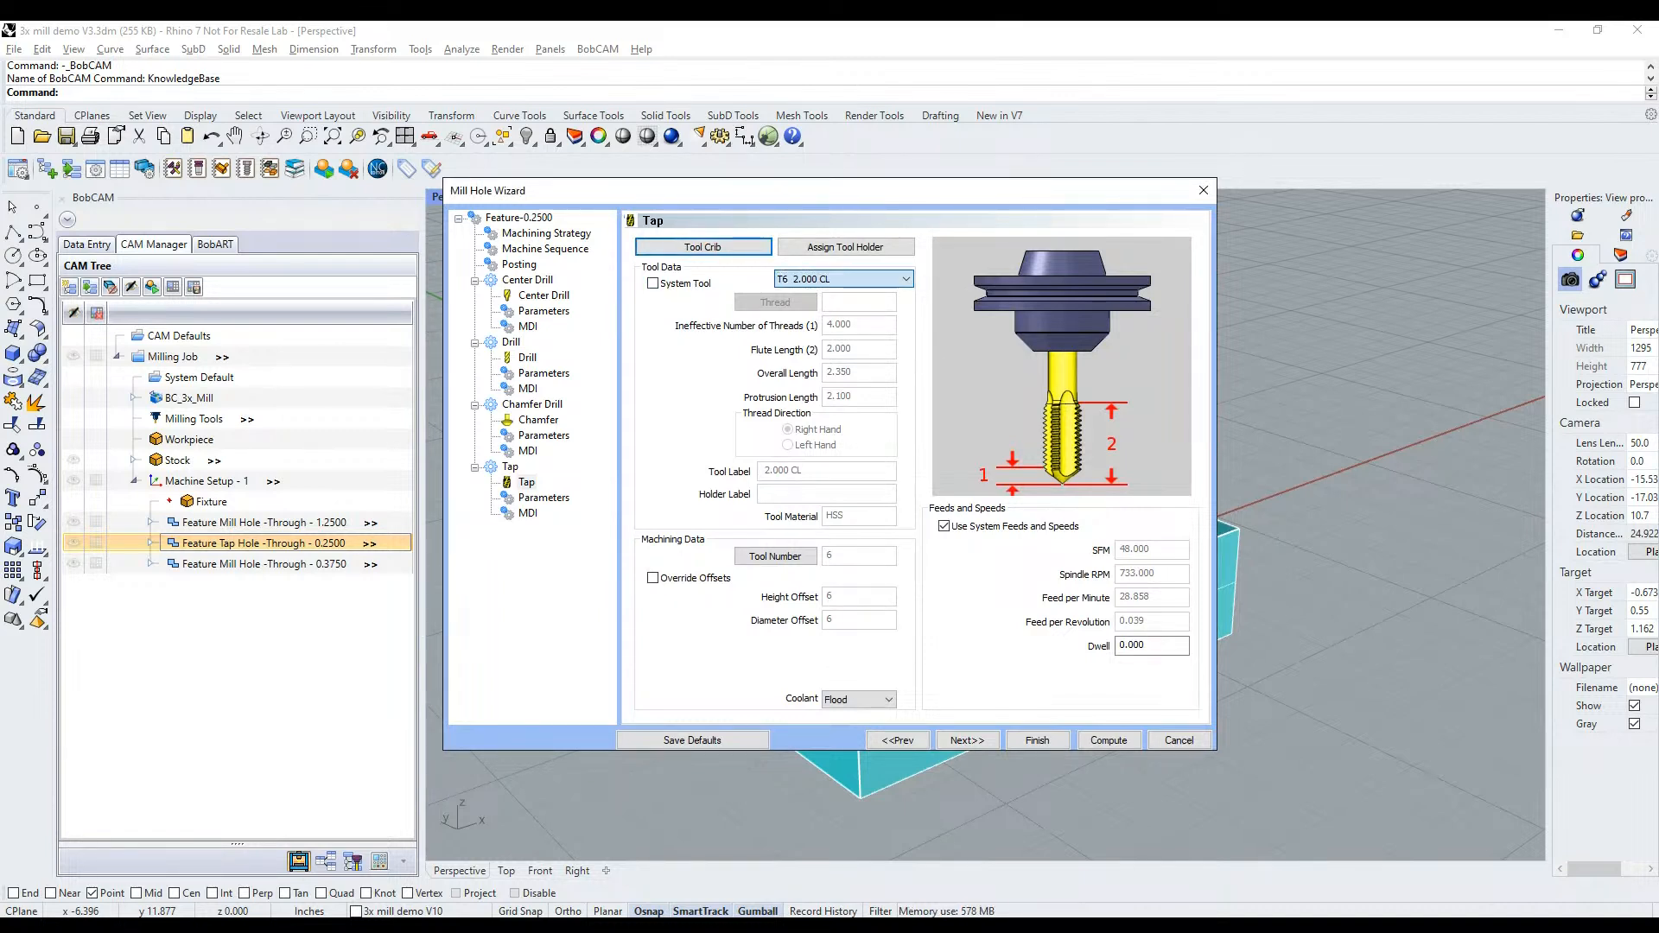
left_click(812, 326)
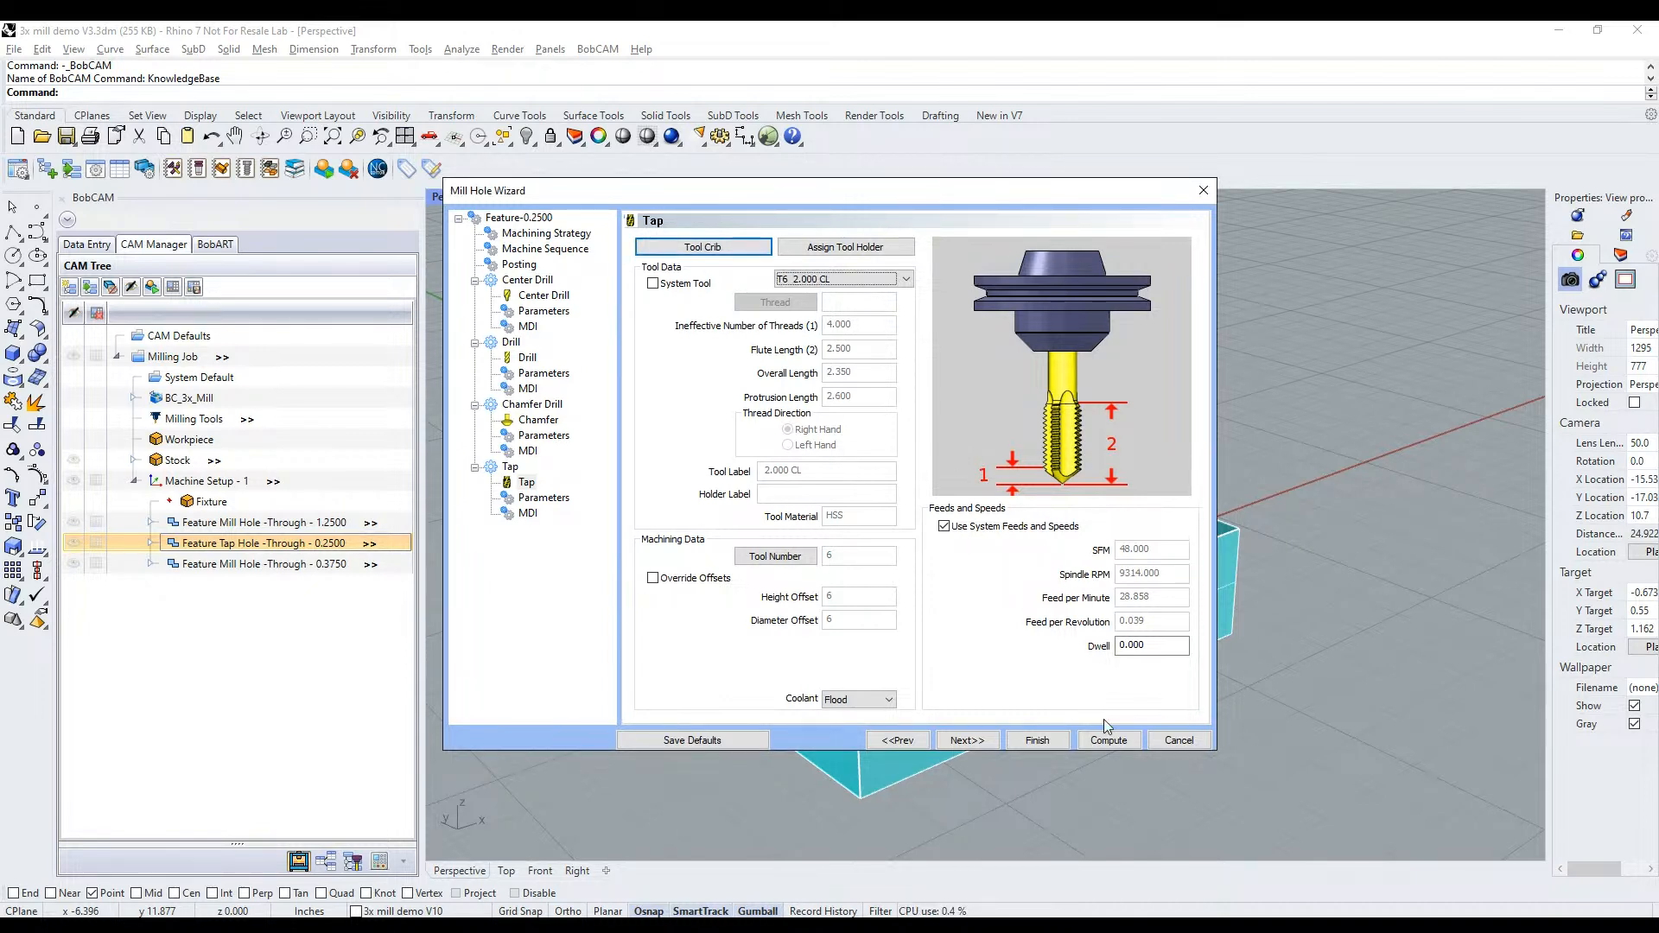
left_click(1108, 741)
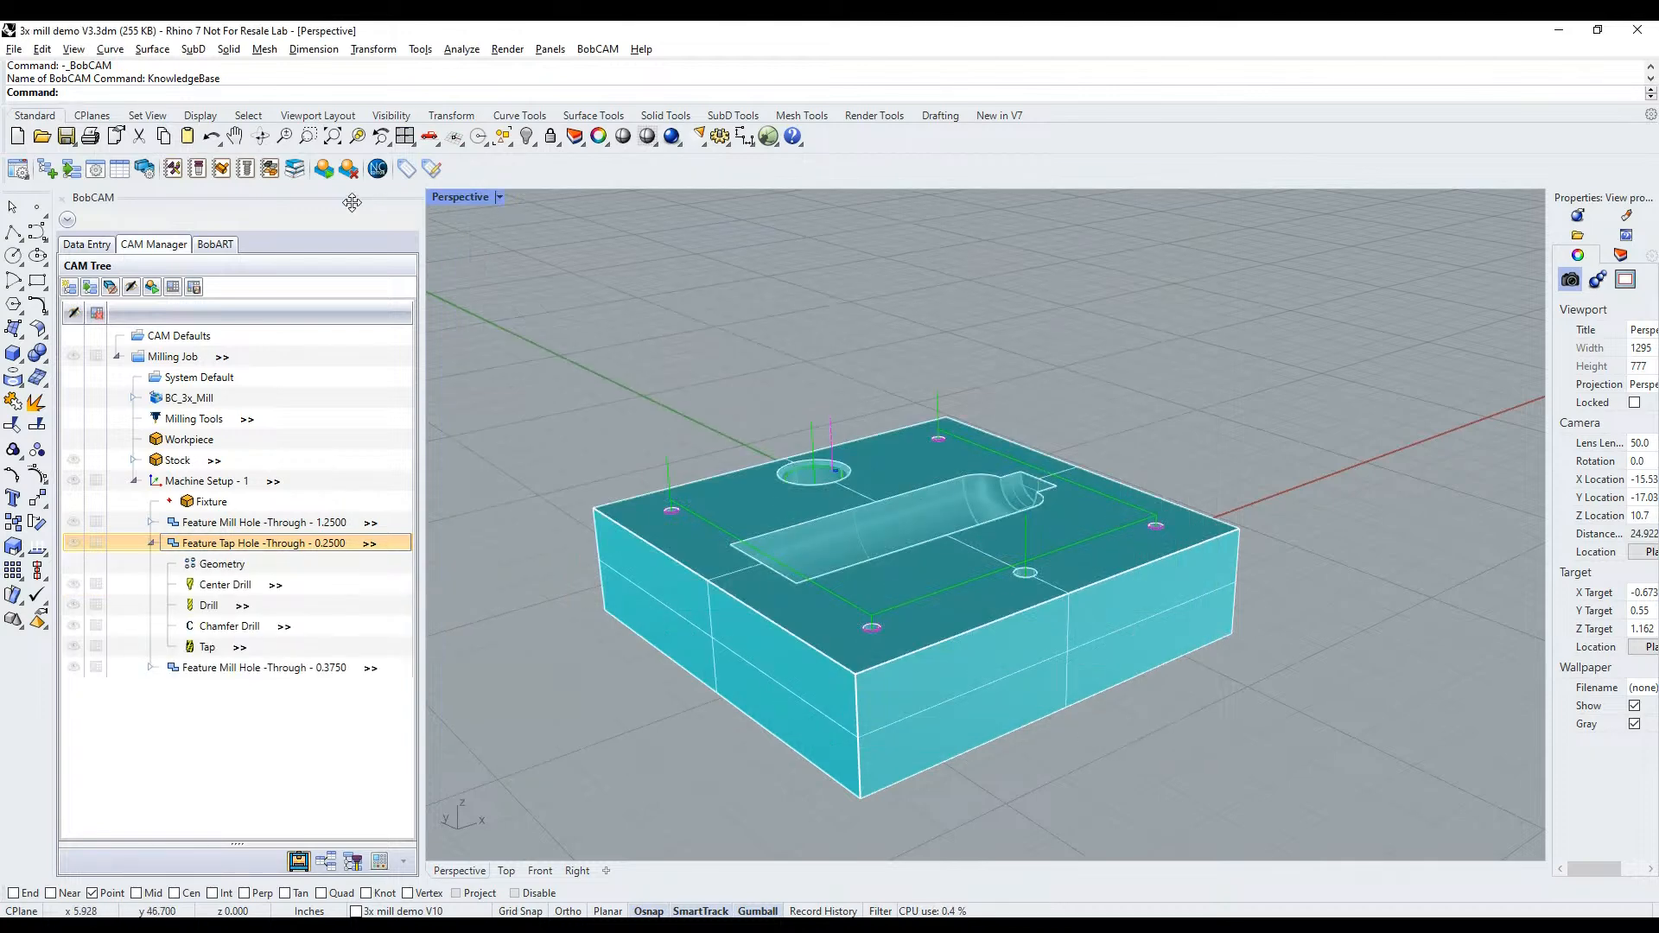
left_click(324, 170)
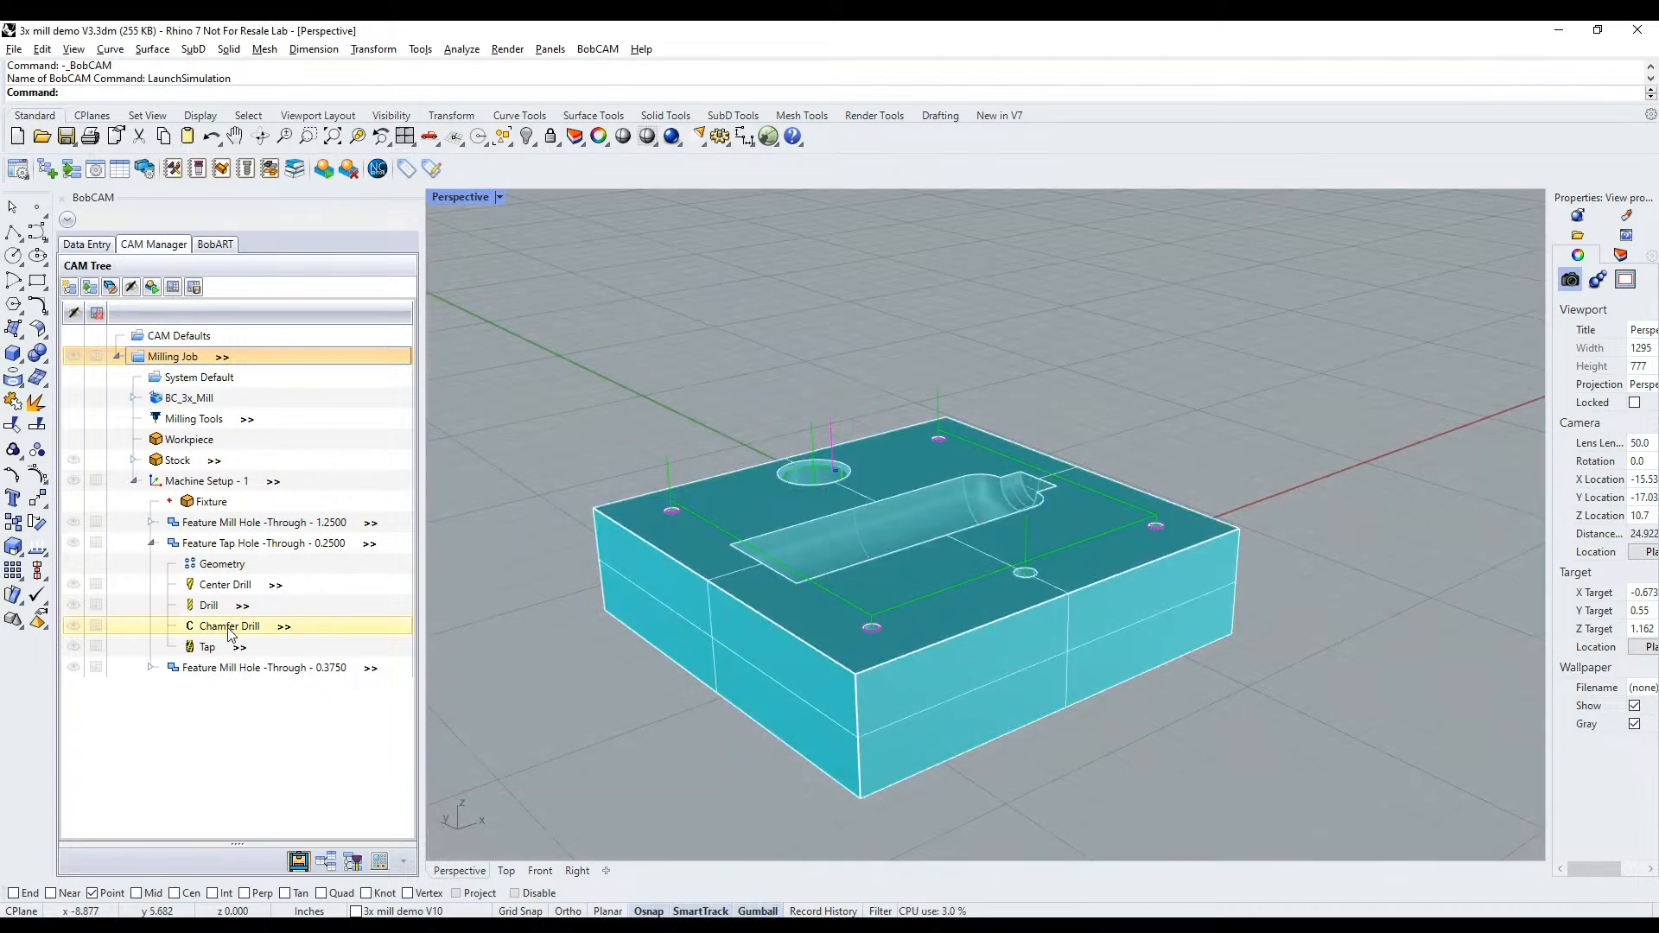
Reopen the 0.2500 tap hole's Tap operation and check the tool crib and tool library for a spiral tap
double_click(207, 646)
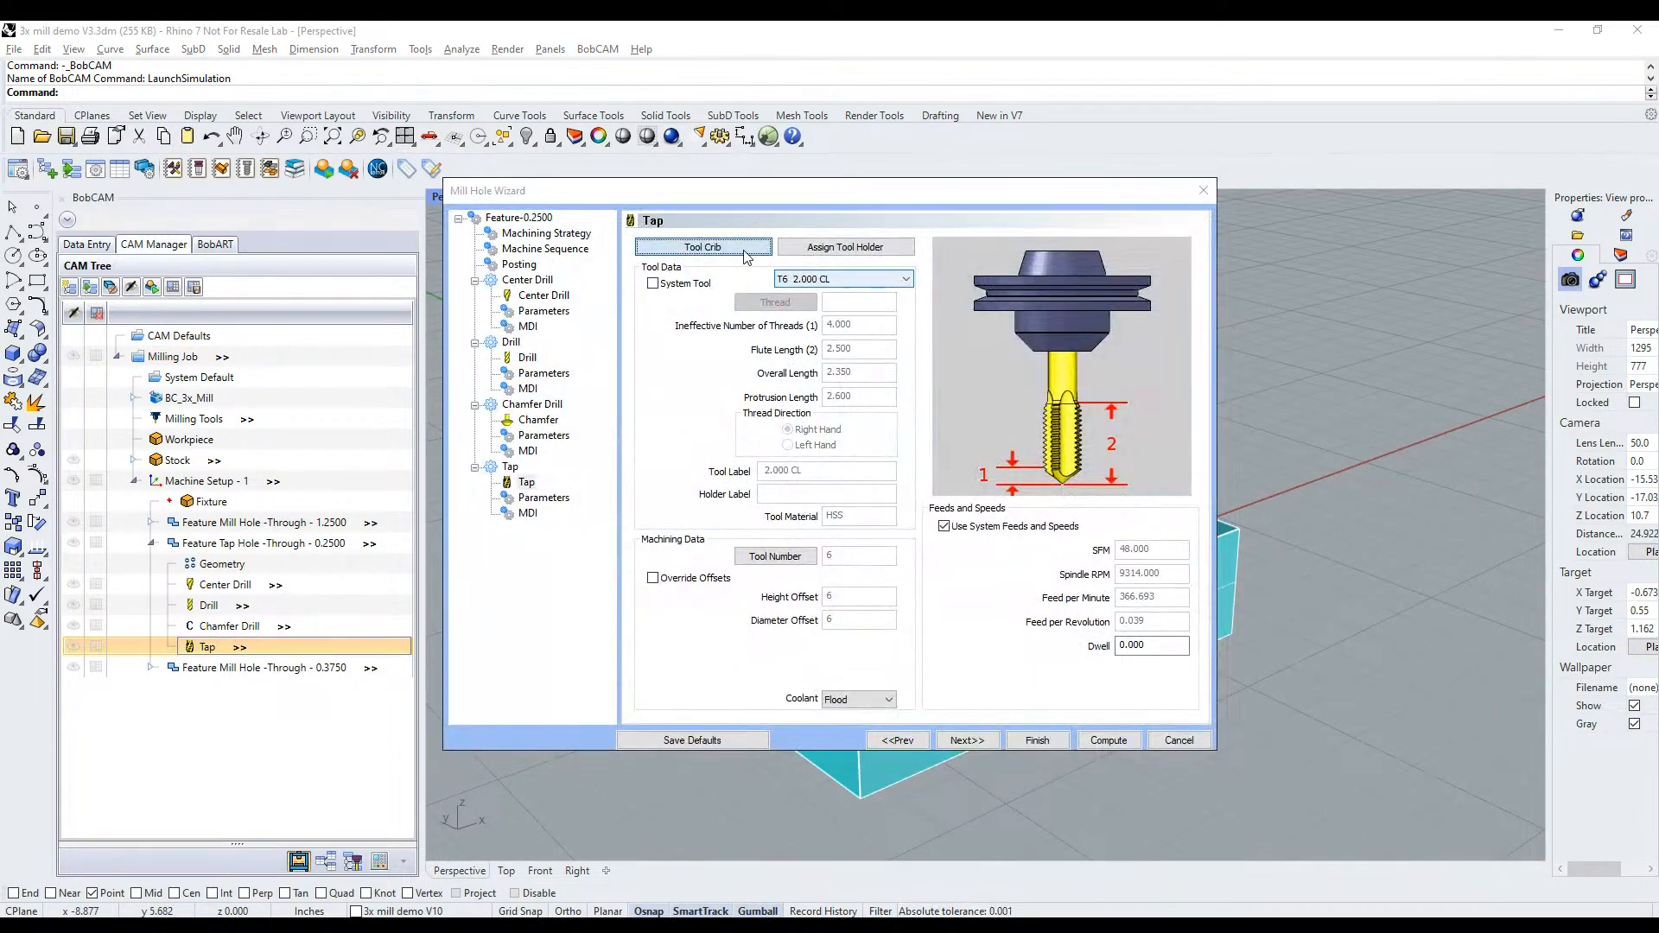
left_click(702, 246)
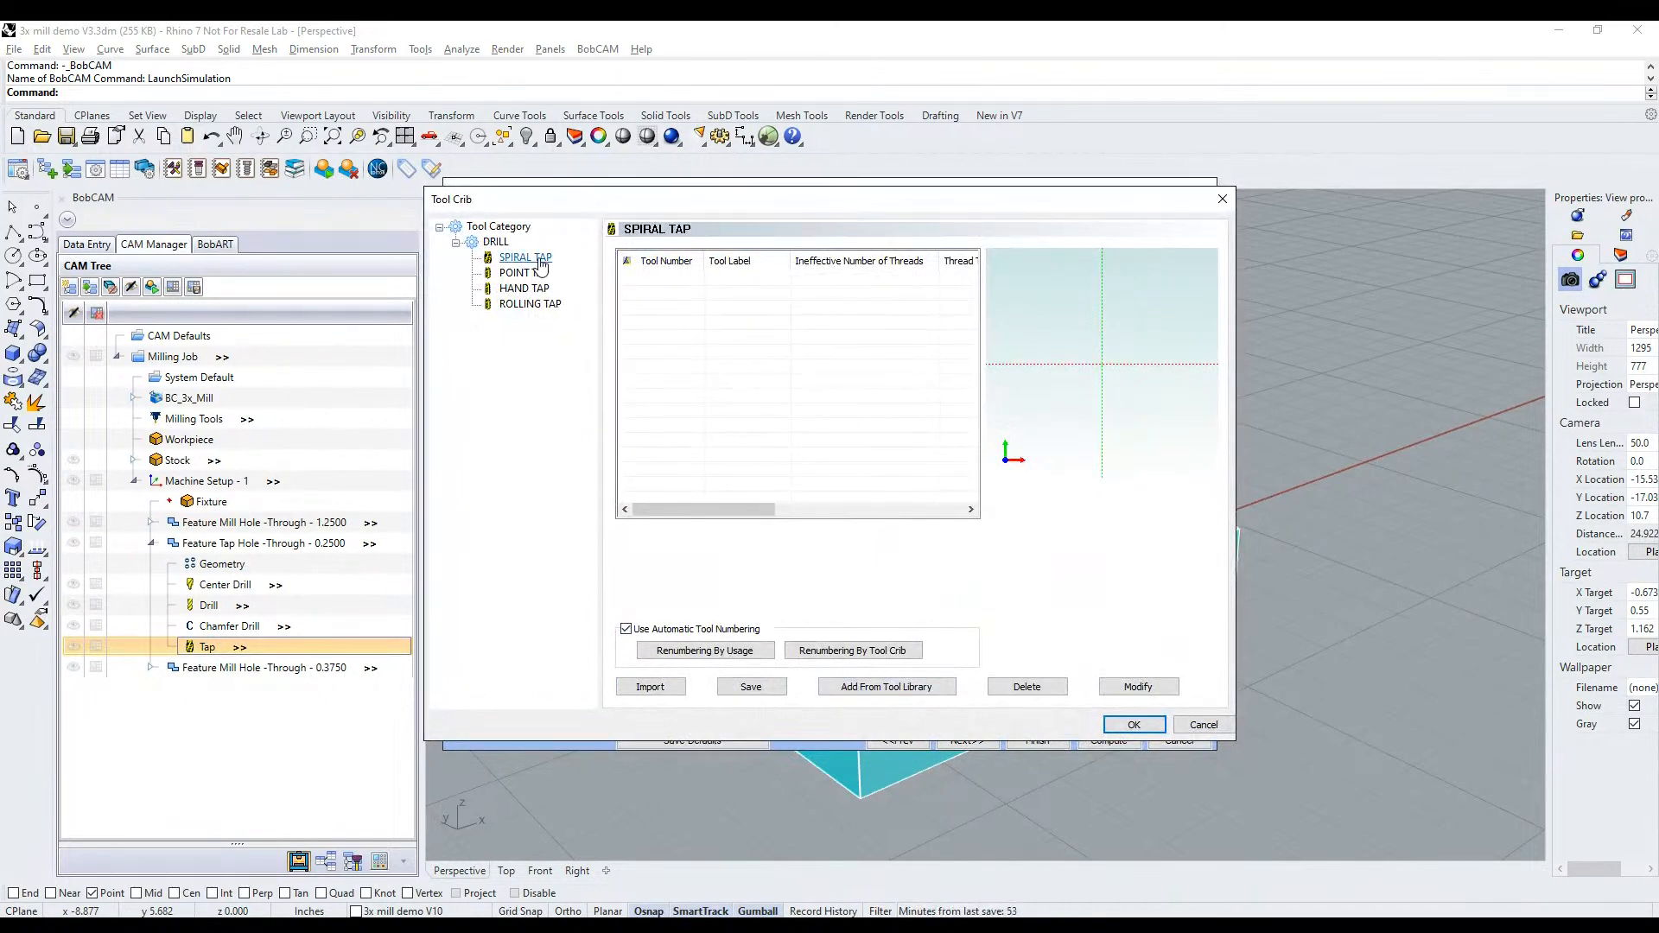
left_click(887, 687)
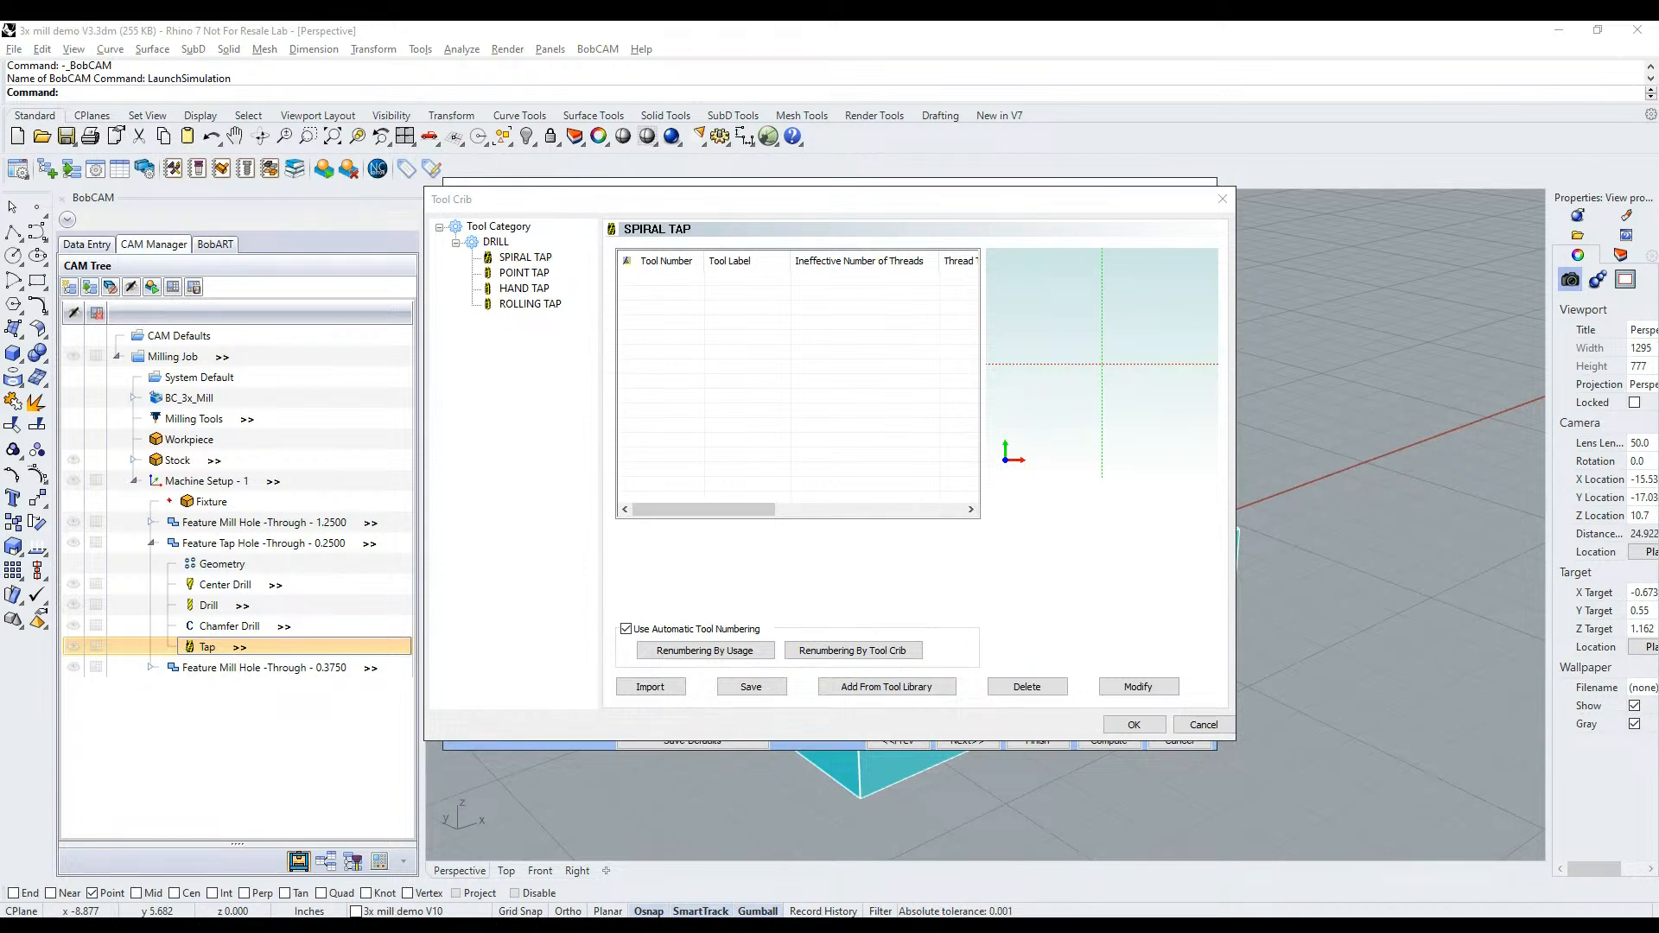
left_click(1203, 724)
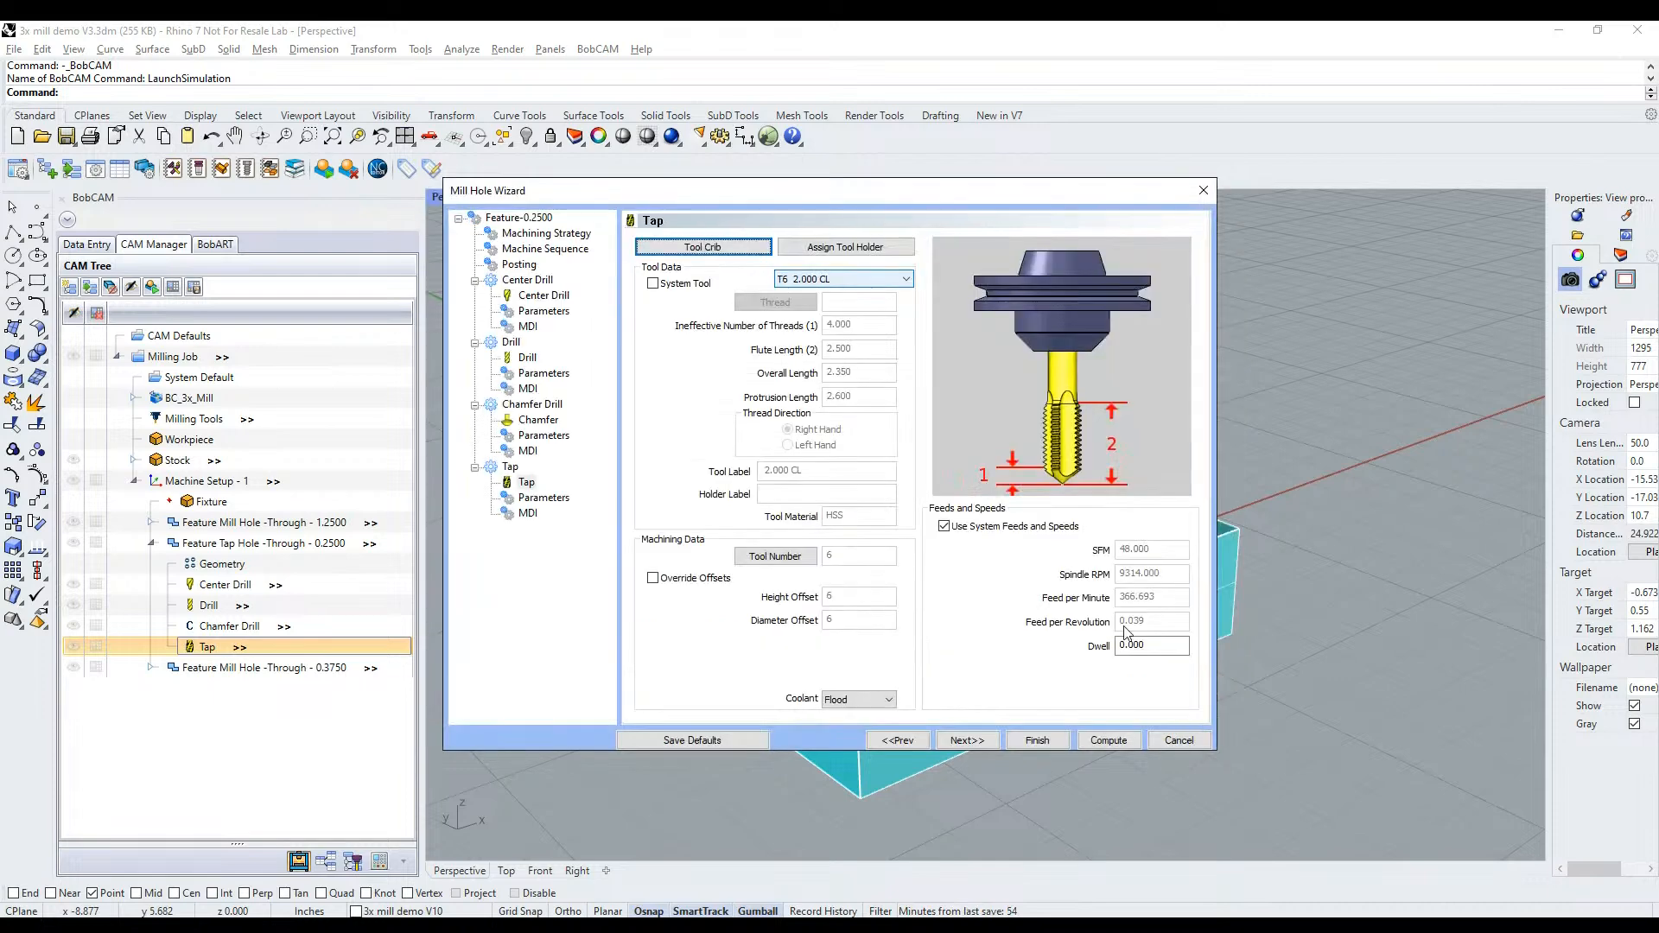
Modify the Tap operation's current tool with the System Tool option off, and recompute the 0.2500 tap hole feature
left_click(696, 285)
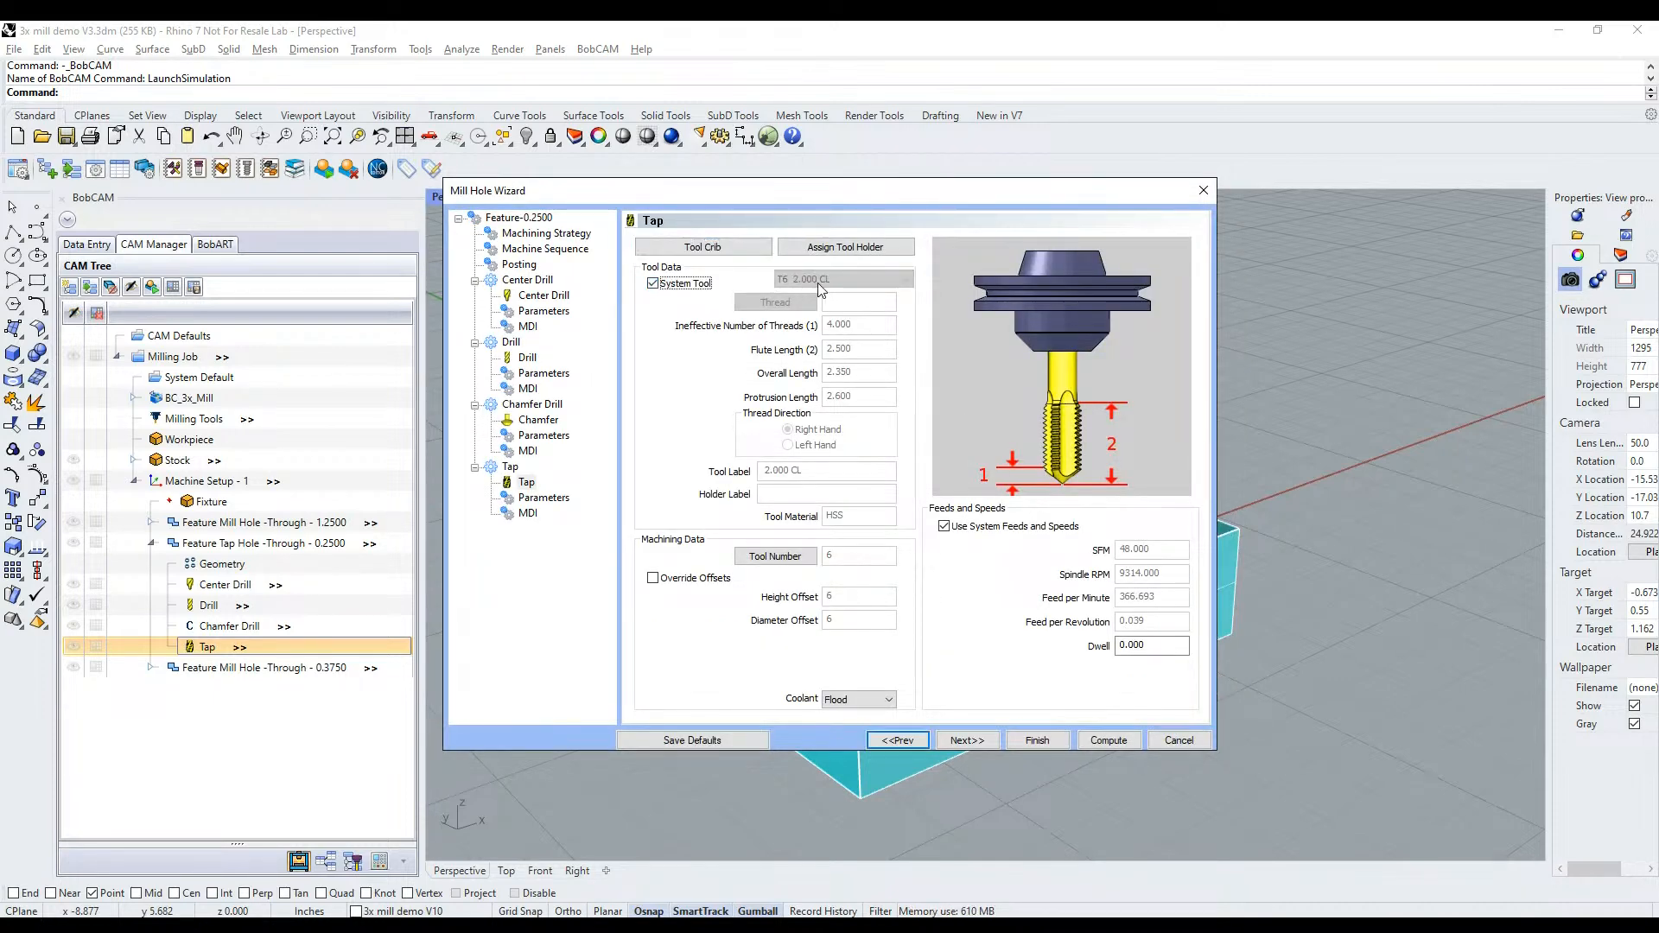
left_click(663, 289)
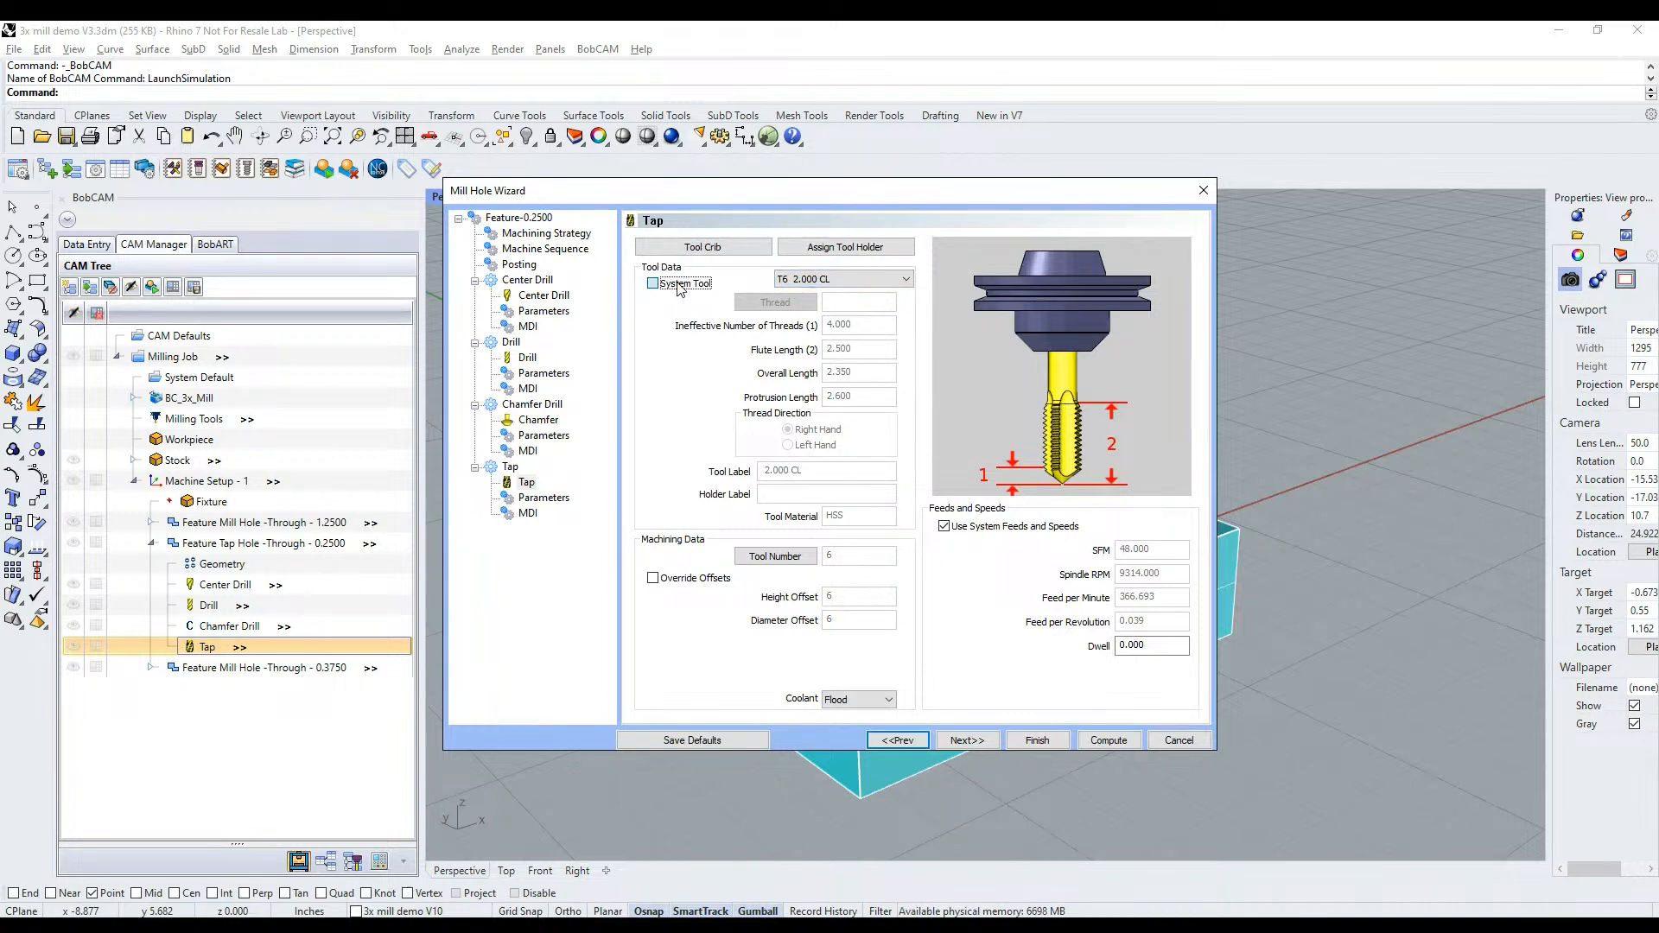
left_click(870, 360)
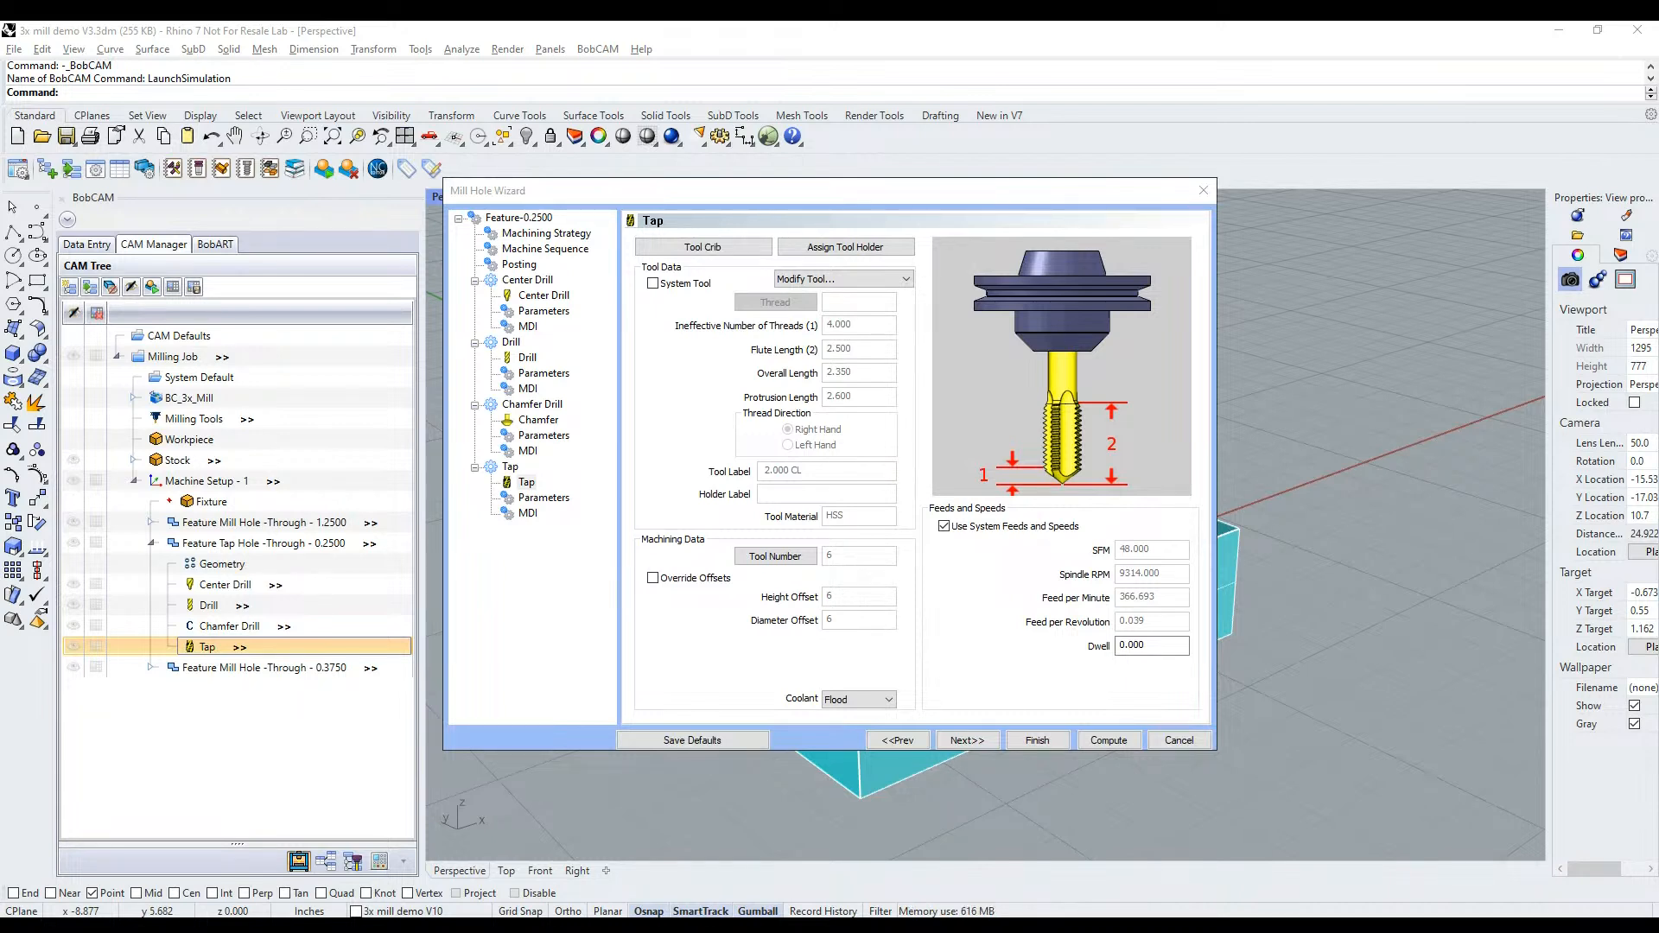
left_click(1115, 742)
Launch the simulation of the updated Milling Job and run it through to the end at a raised run speed
left_click(323, 168)
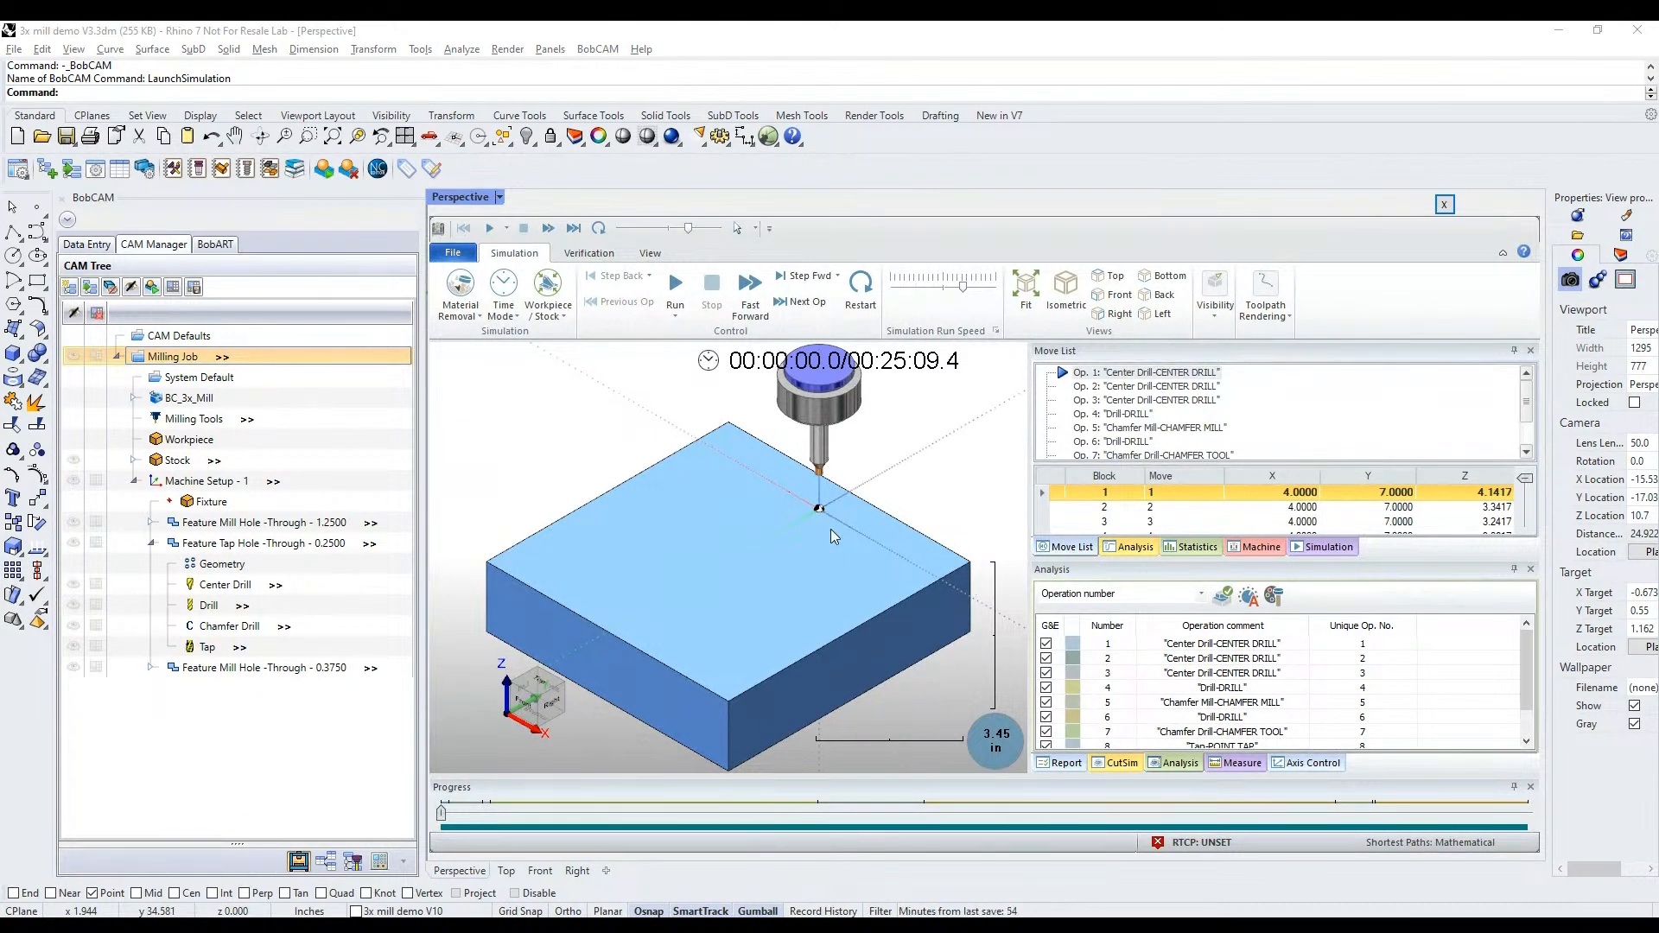
scroll(833, 525, "down", 4)
scroll(860, 501, "up", 2)
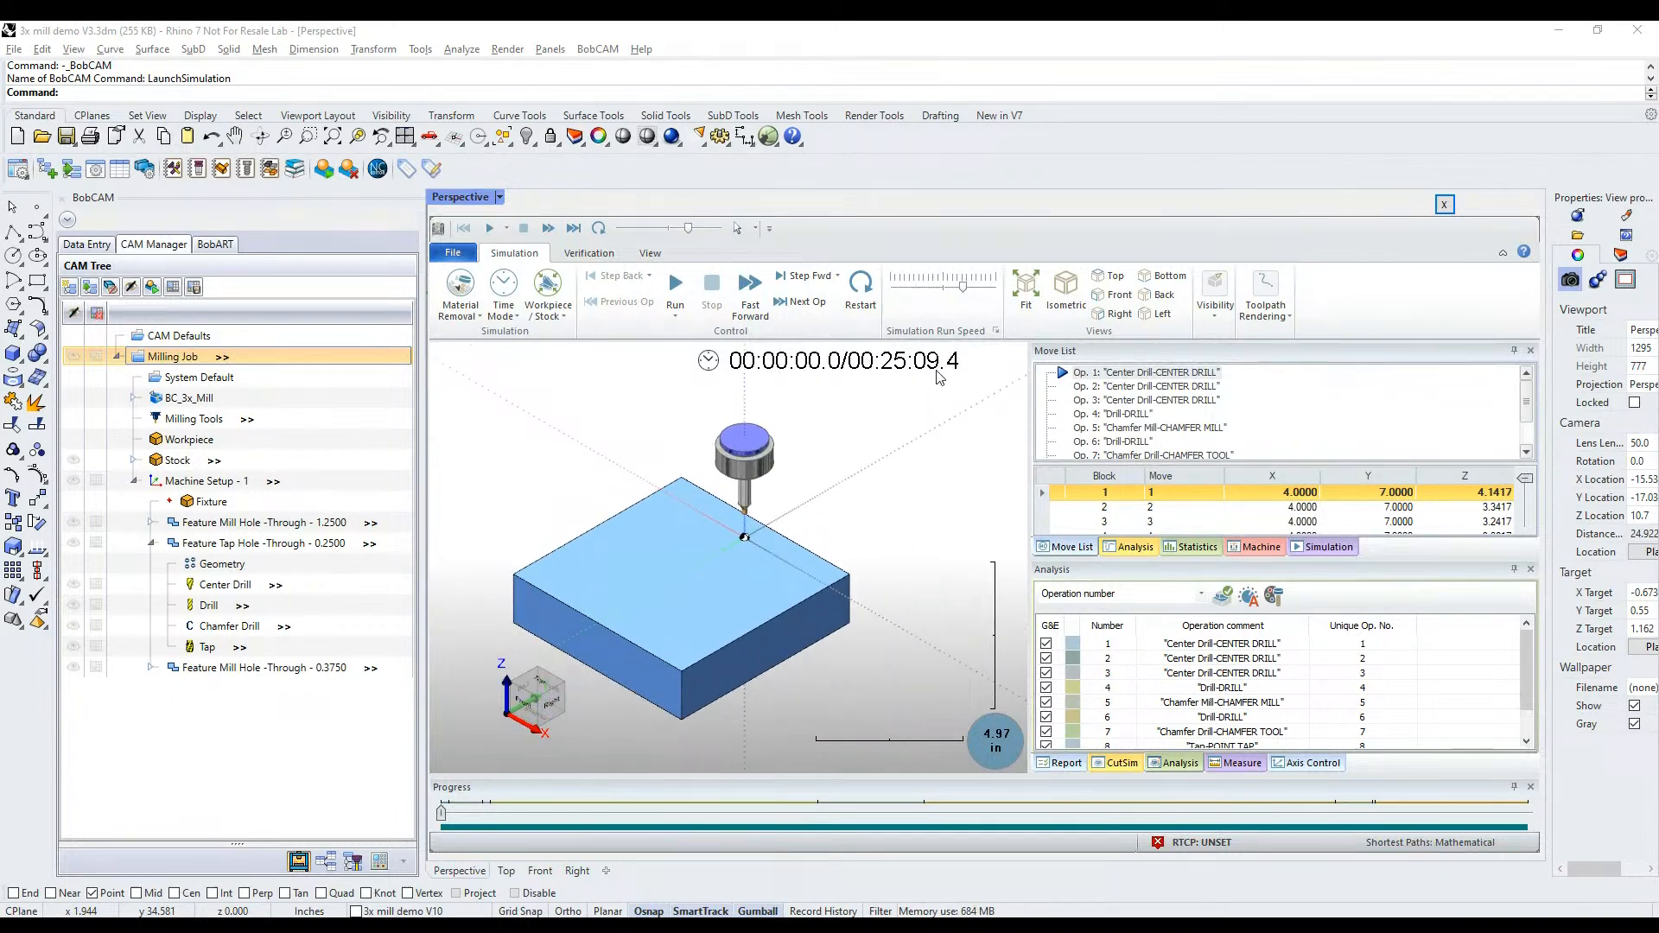
left_click(691, 301)
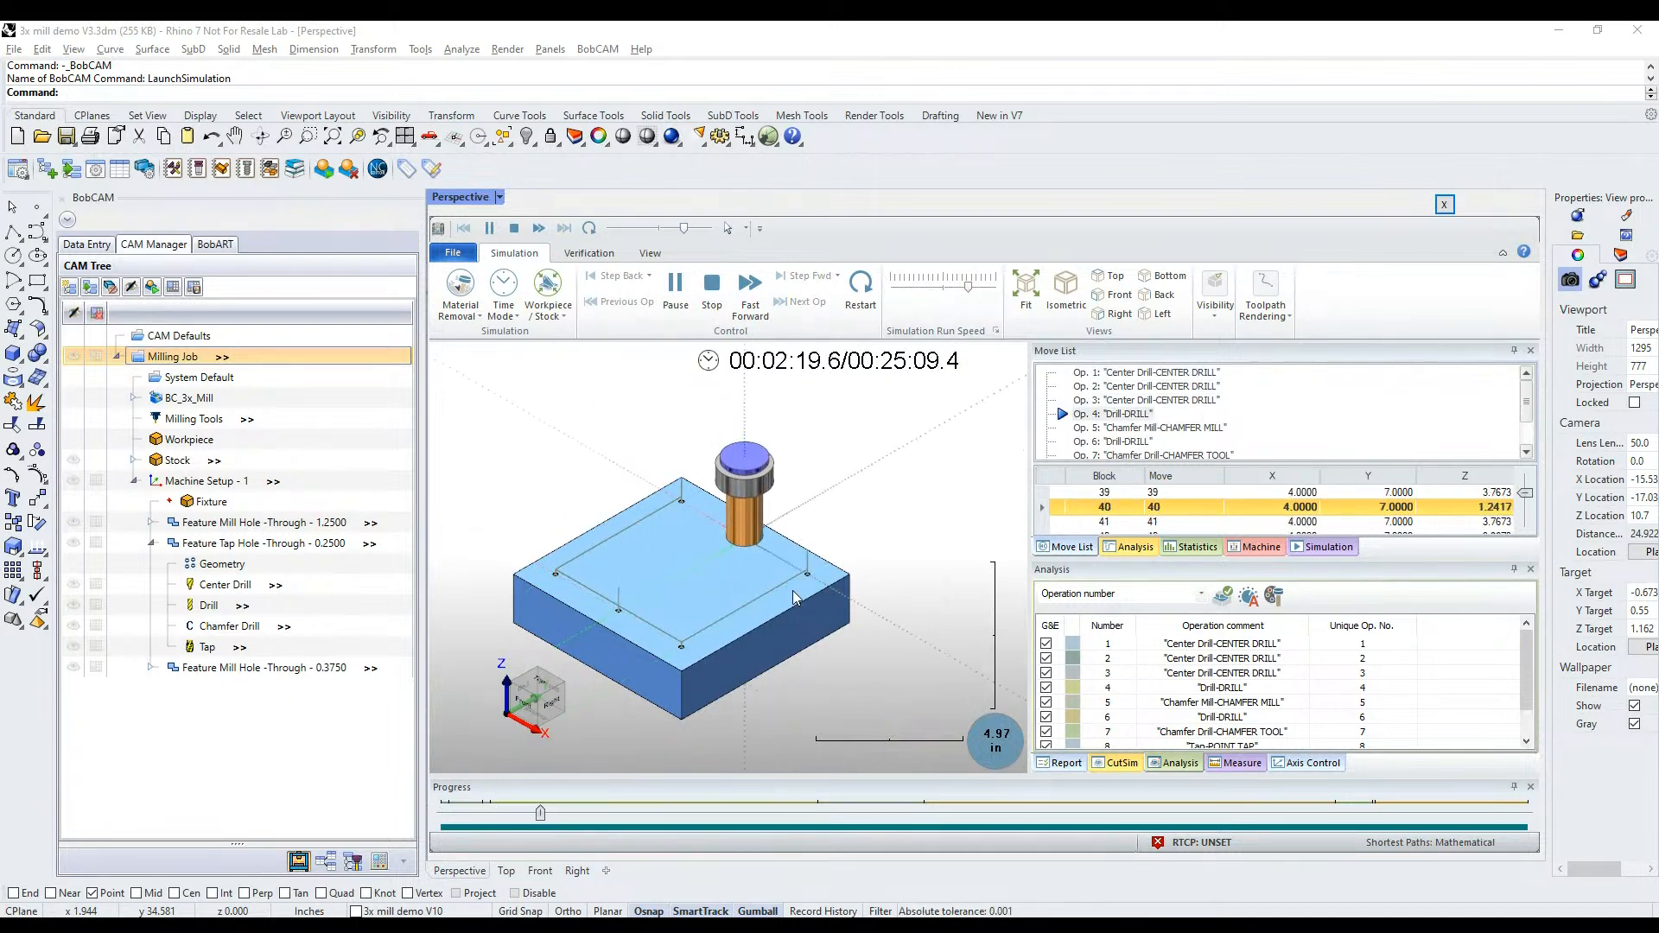
left_click_drag(957, 288, 978, 296)
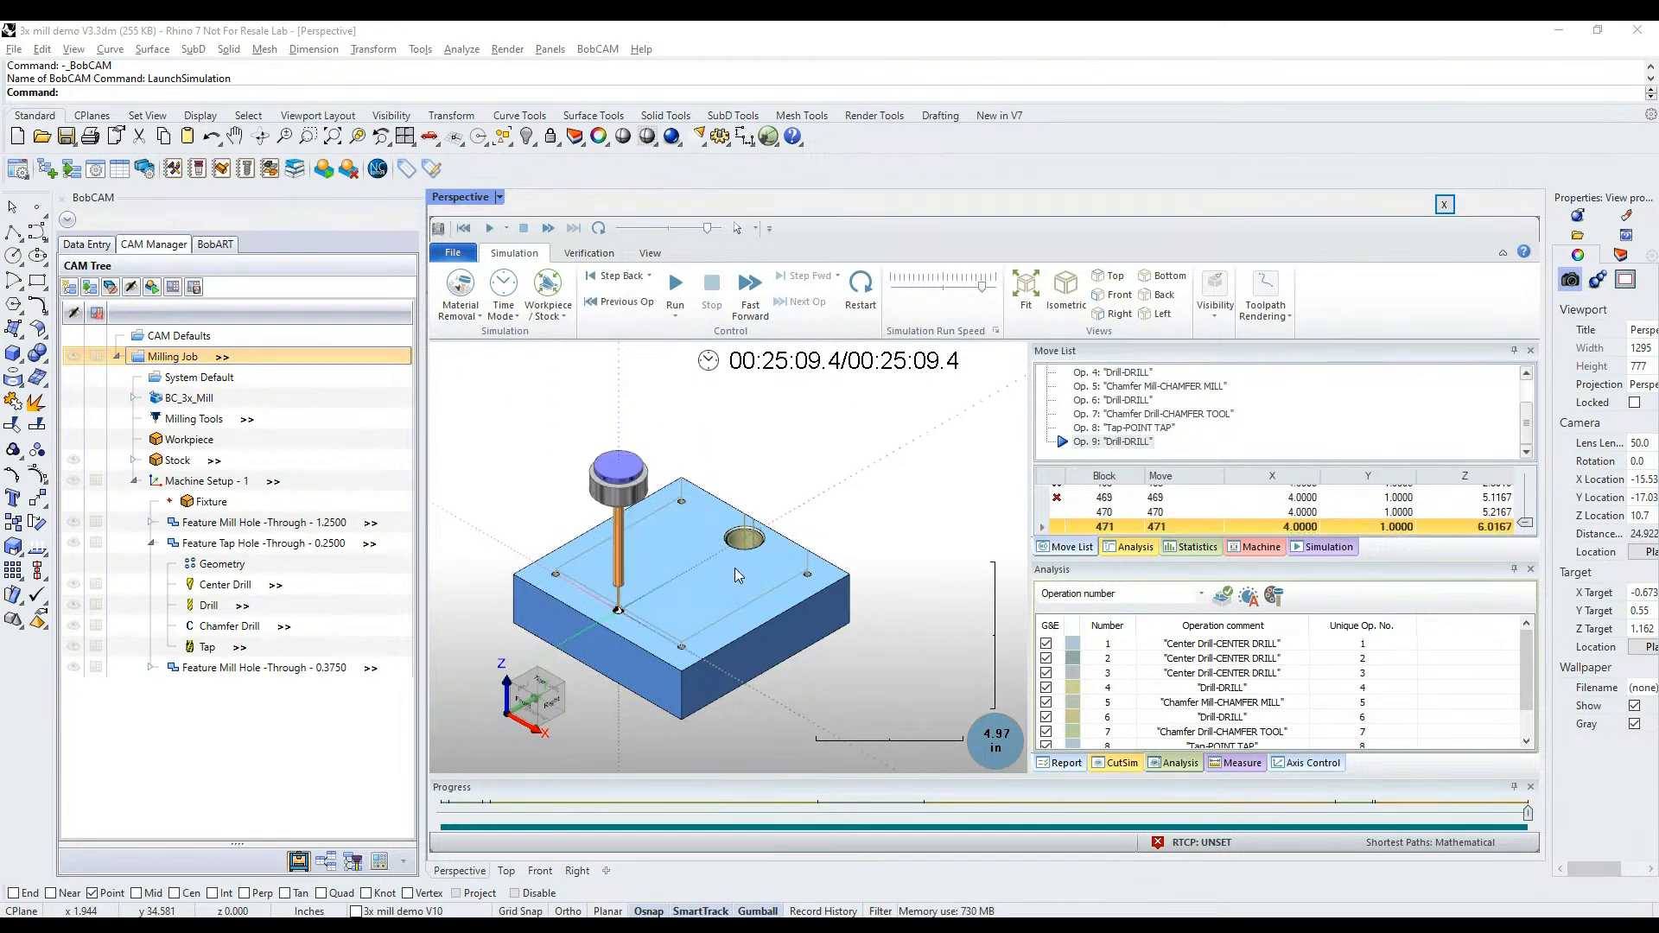
Examine the finished corner hole and the large chamfered hole up close in the simulated block
scroll(809, 570, "up", 10)
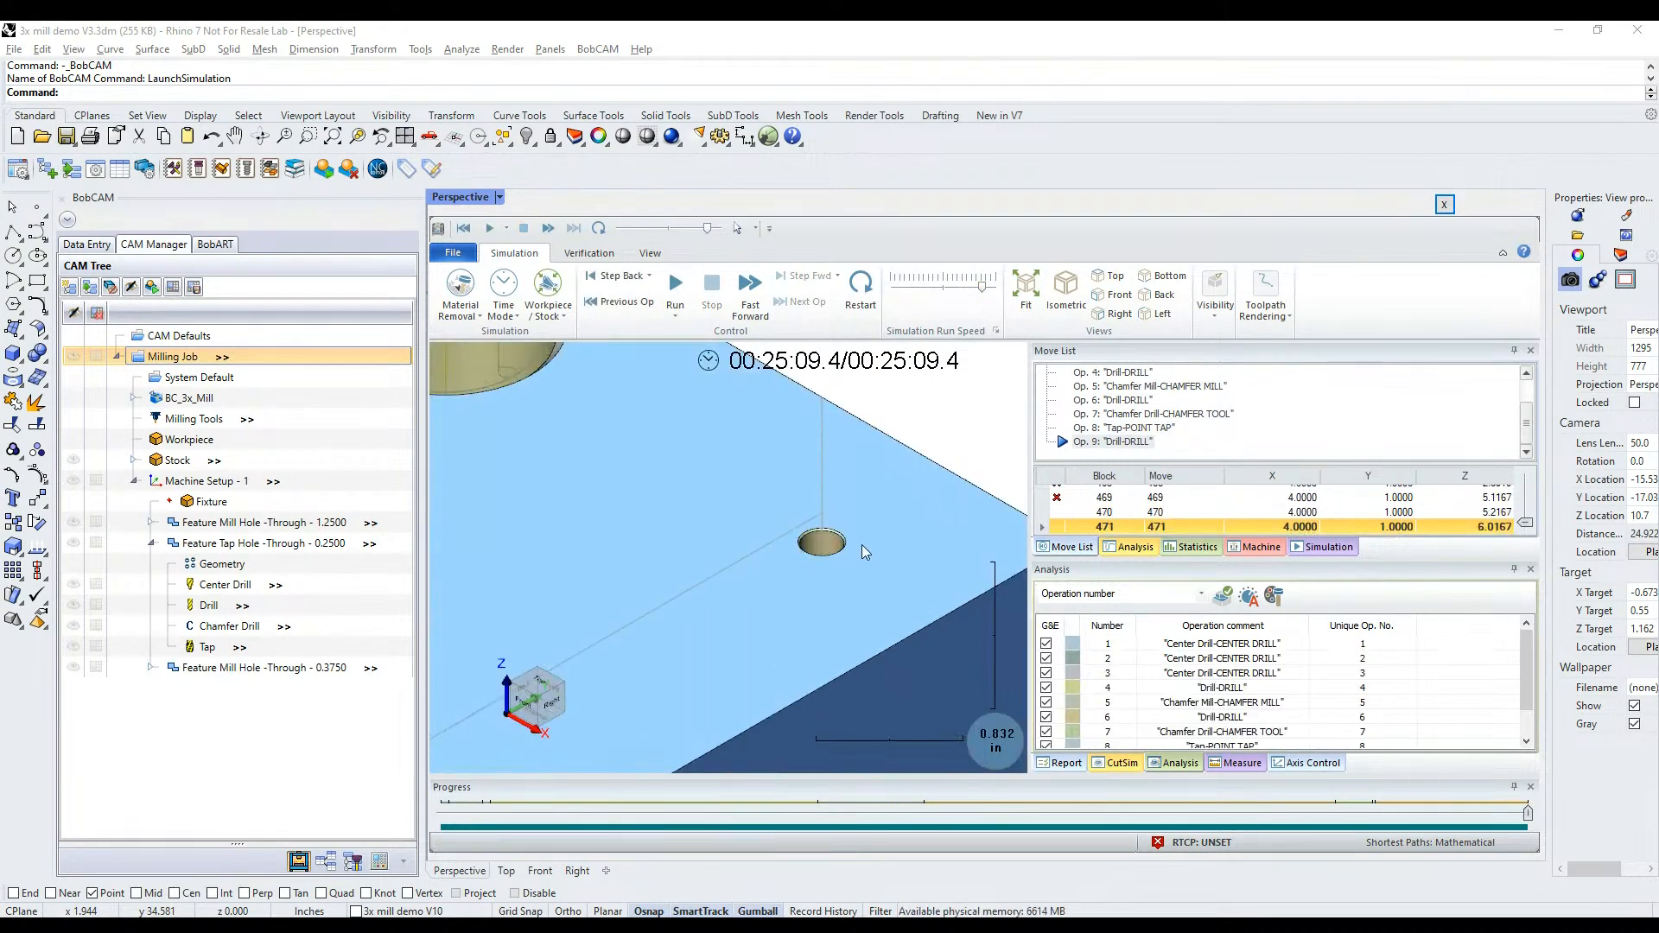
scroll(830, 546, "up", 3)
scroll(820, 574, "down", 5)
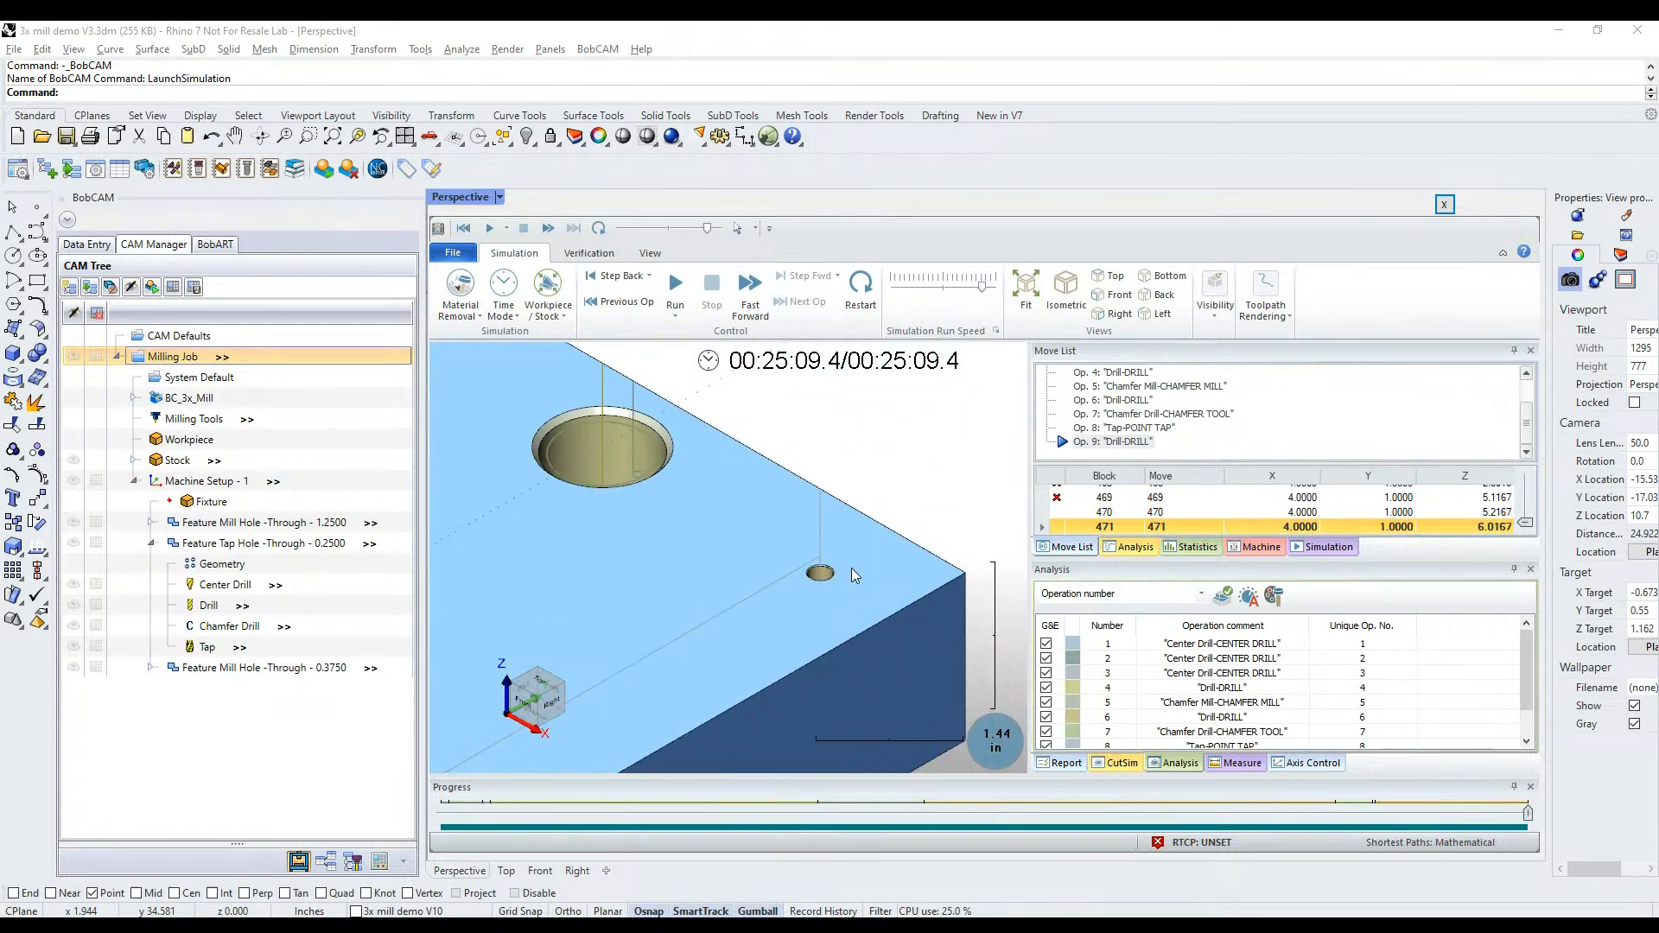
scroll(852, 568, "down", 5)
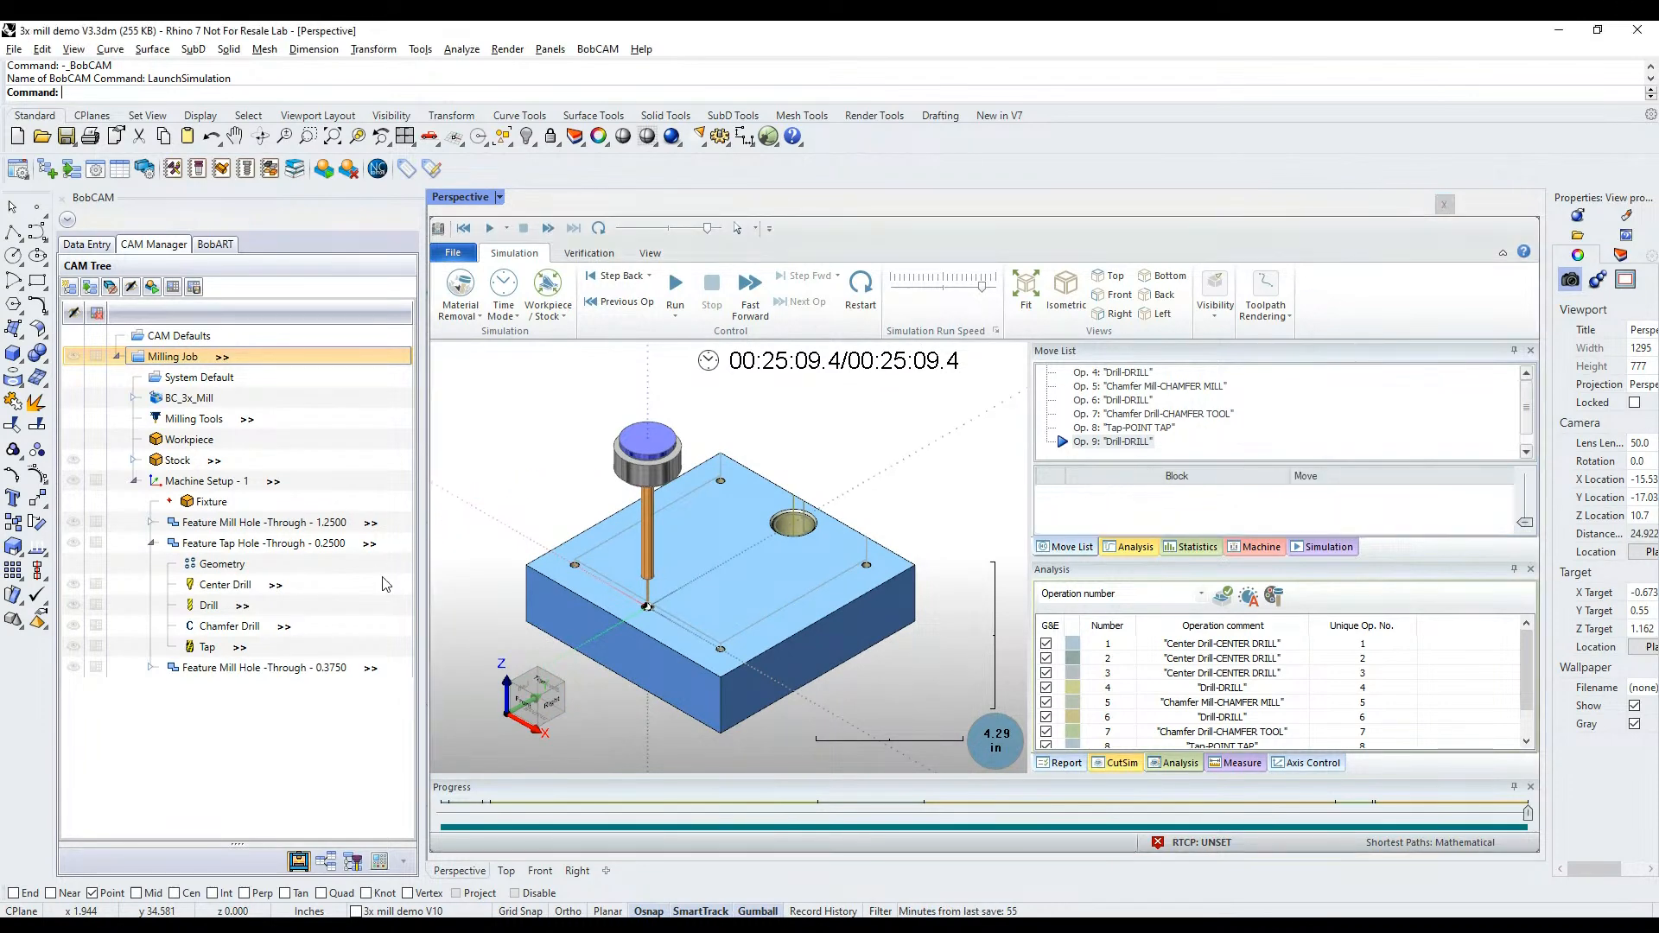
Open the 0.3750 through-hole feature and check the Center Drill's tool data and feeds and speeds
left_click(362, 665)
left_click(371, 665)
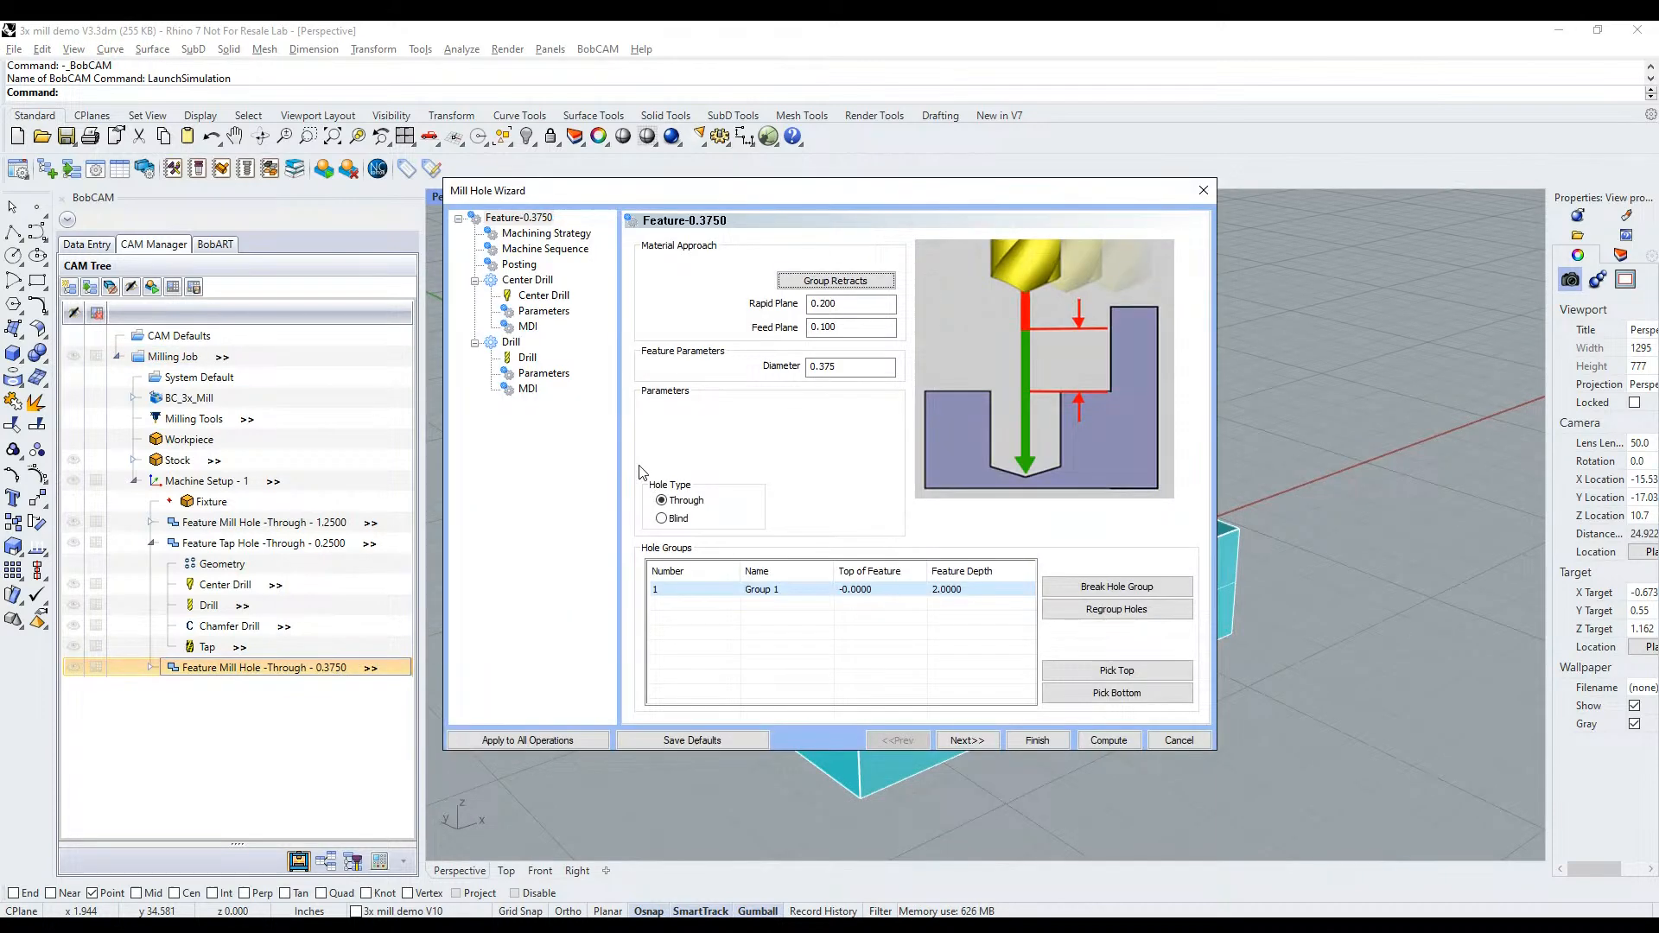
left_click(544, 296)
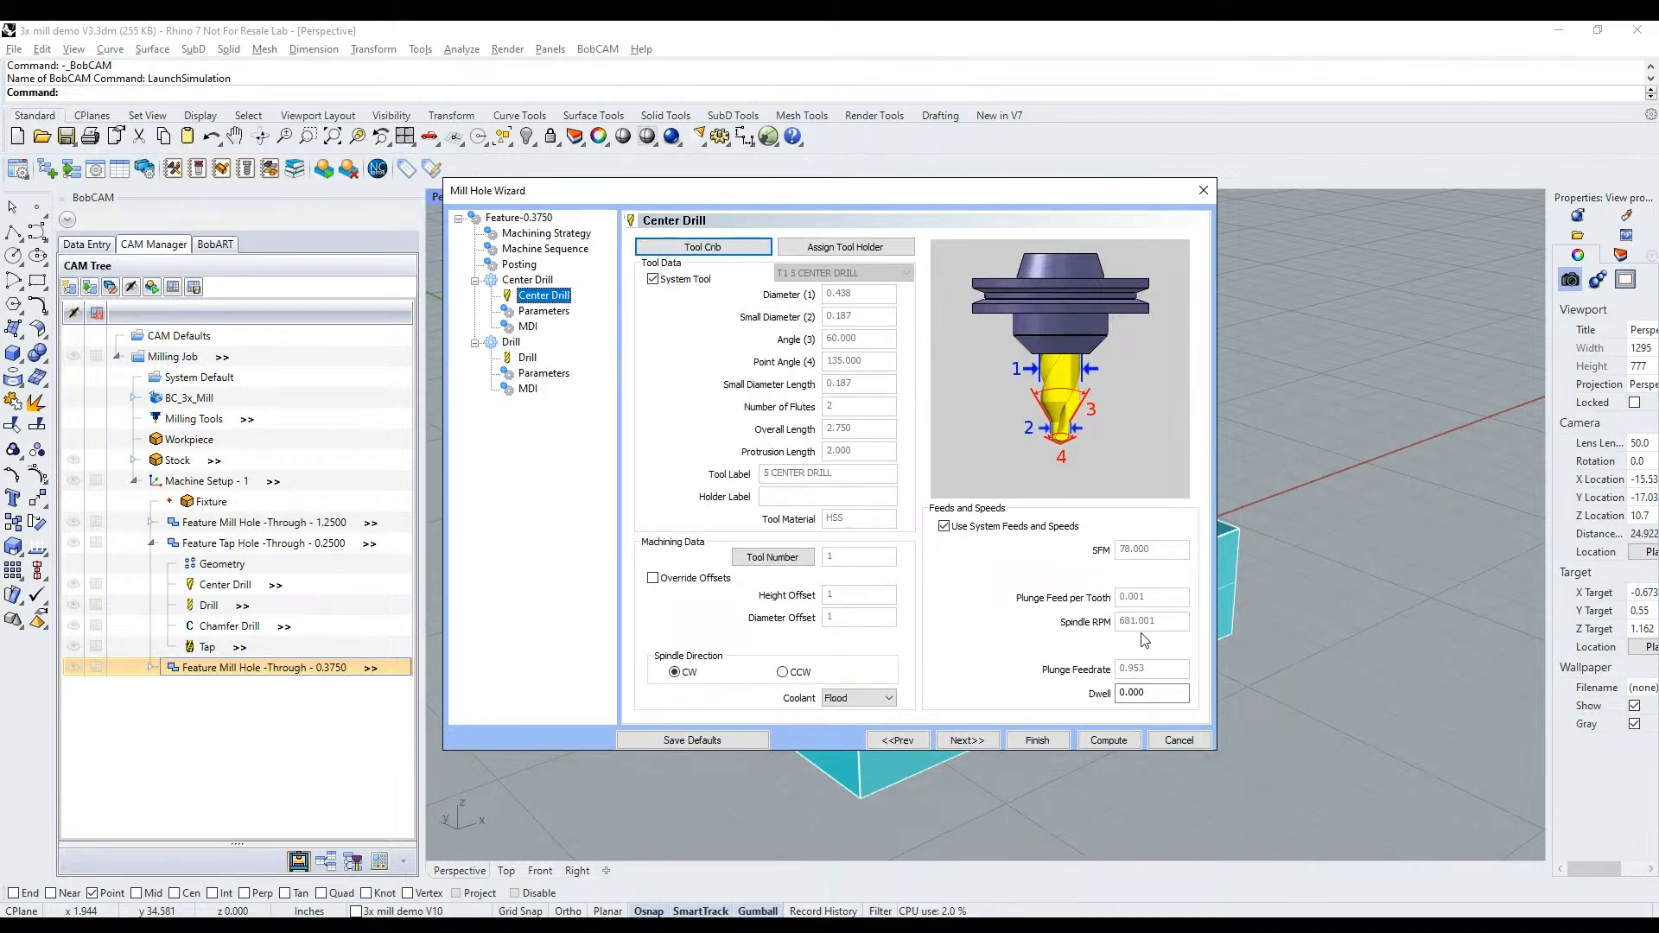
left_click(1037, 741)
Change the stock material to Cast Alum 295.0-T4 (60 HB) and check the 0.2500 tap hole's Center Drill feeds and speeds
left_click(134, 460)
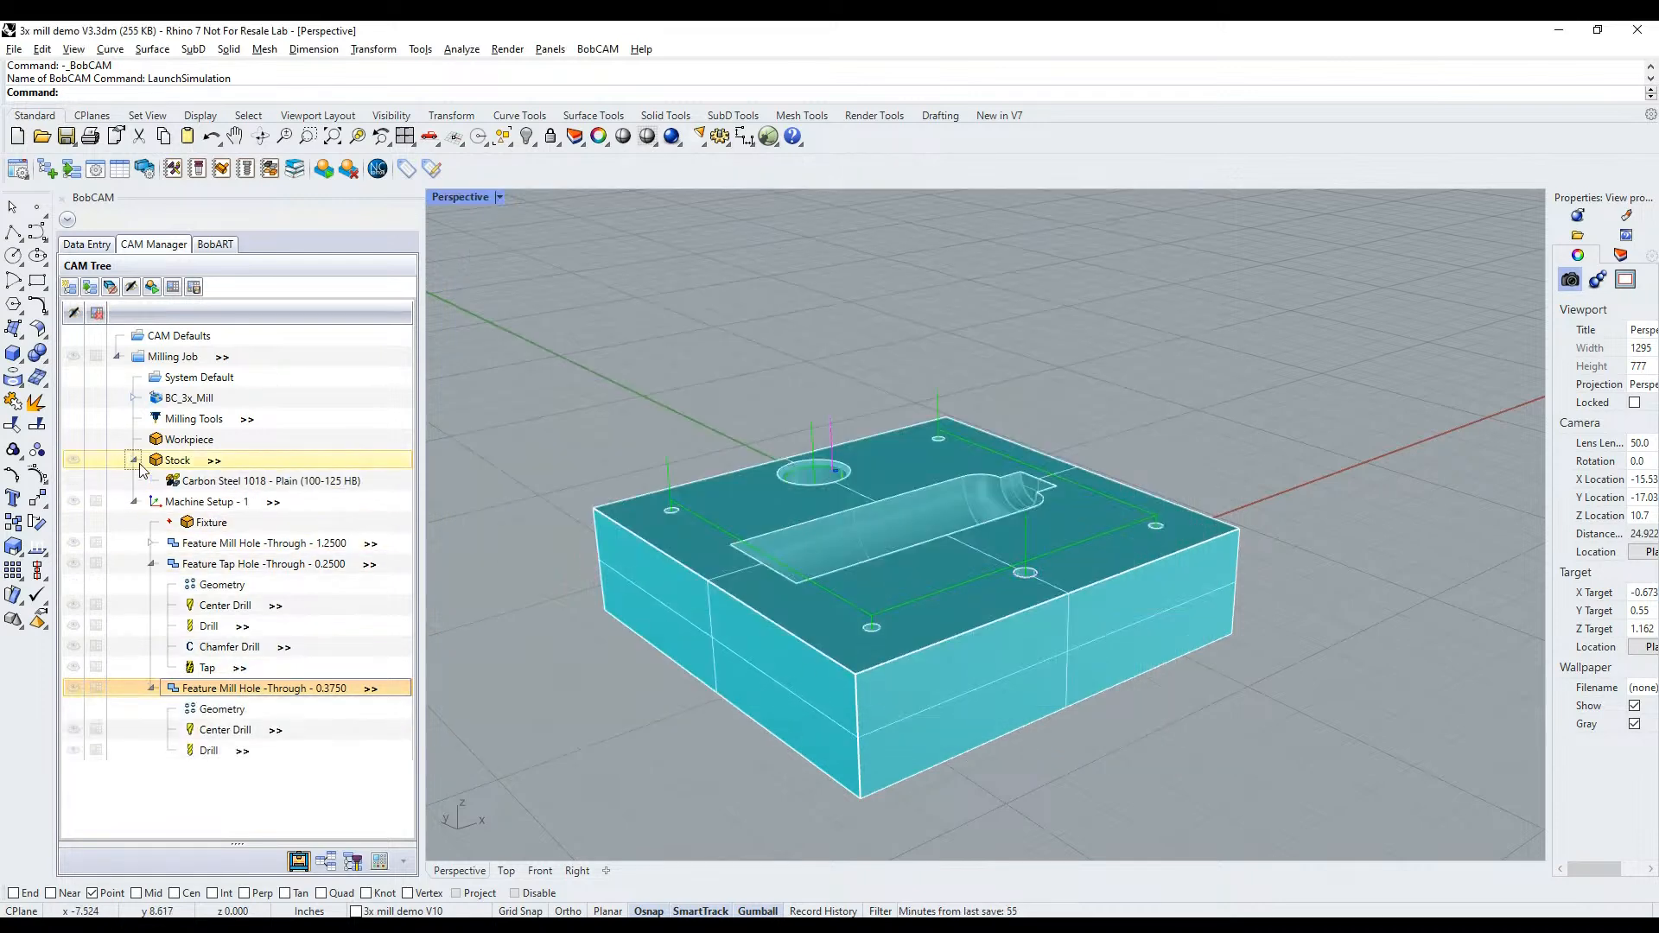
left_click(184, 484)
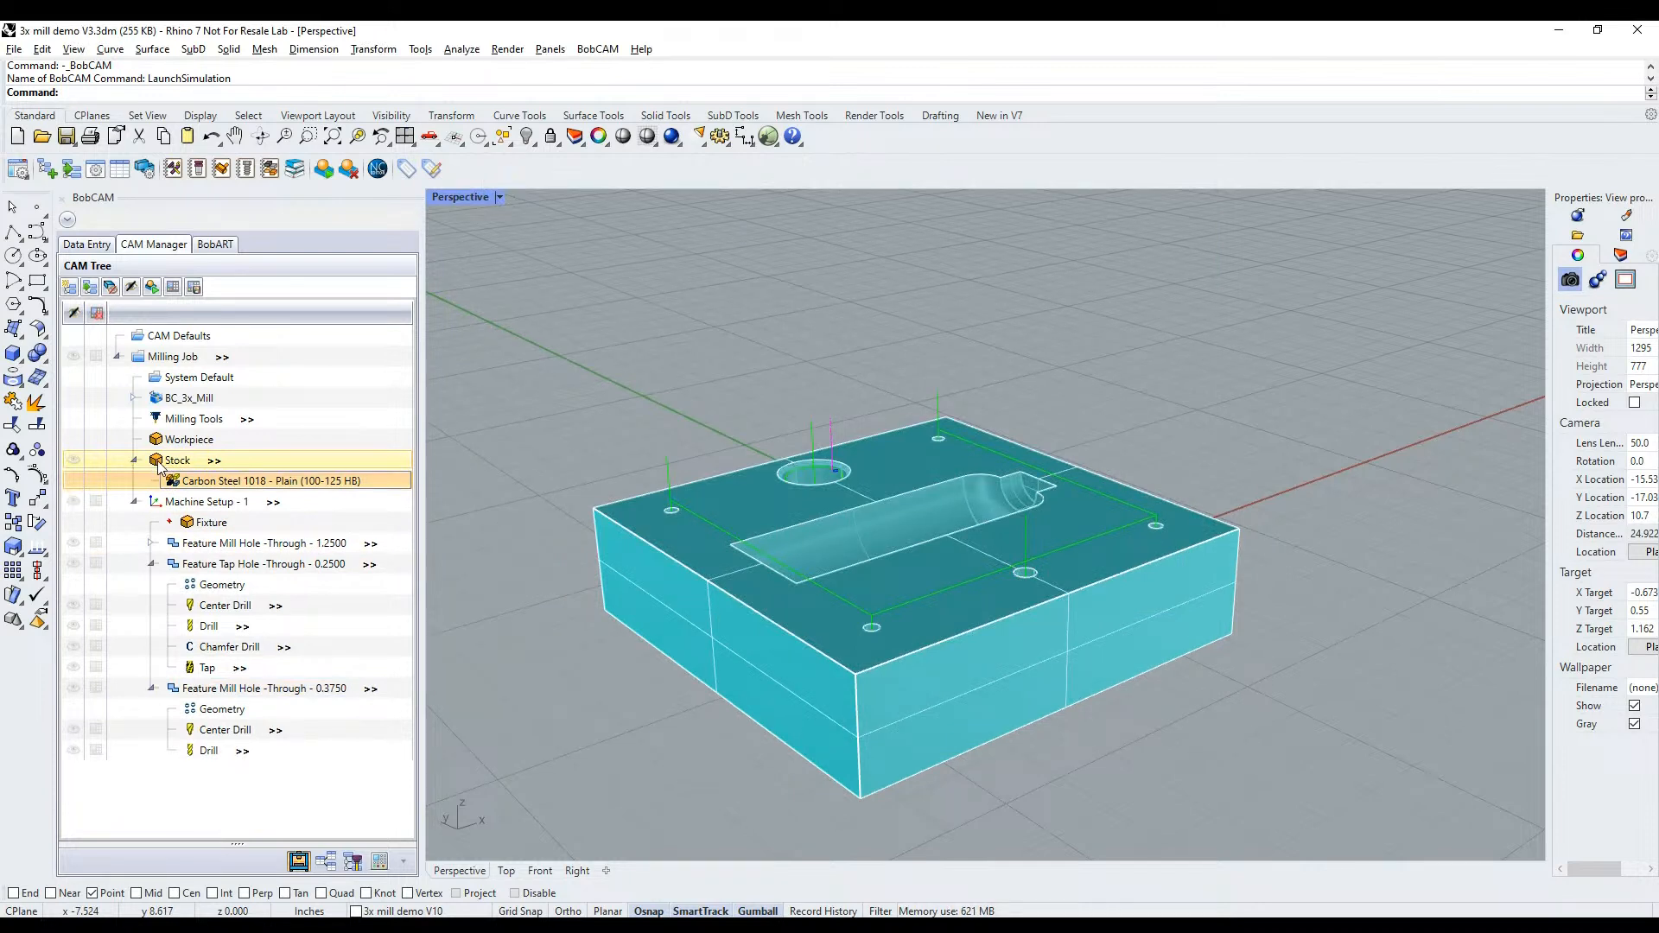
double_click(205, 491)
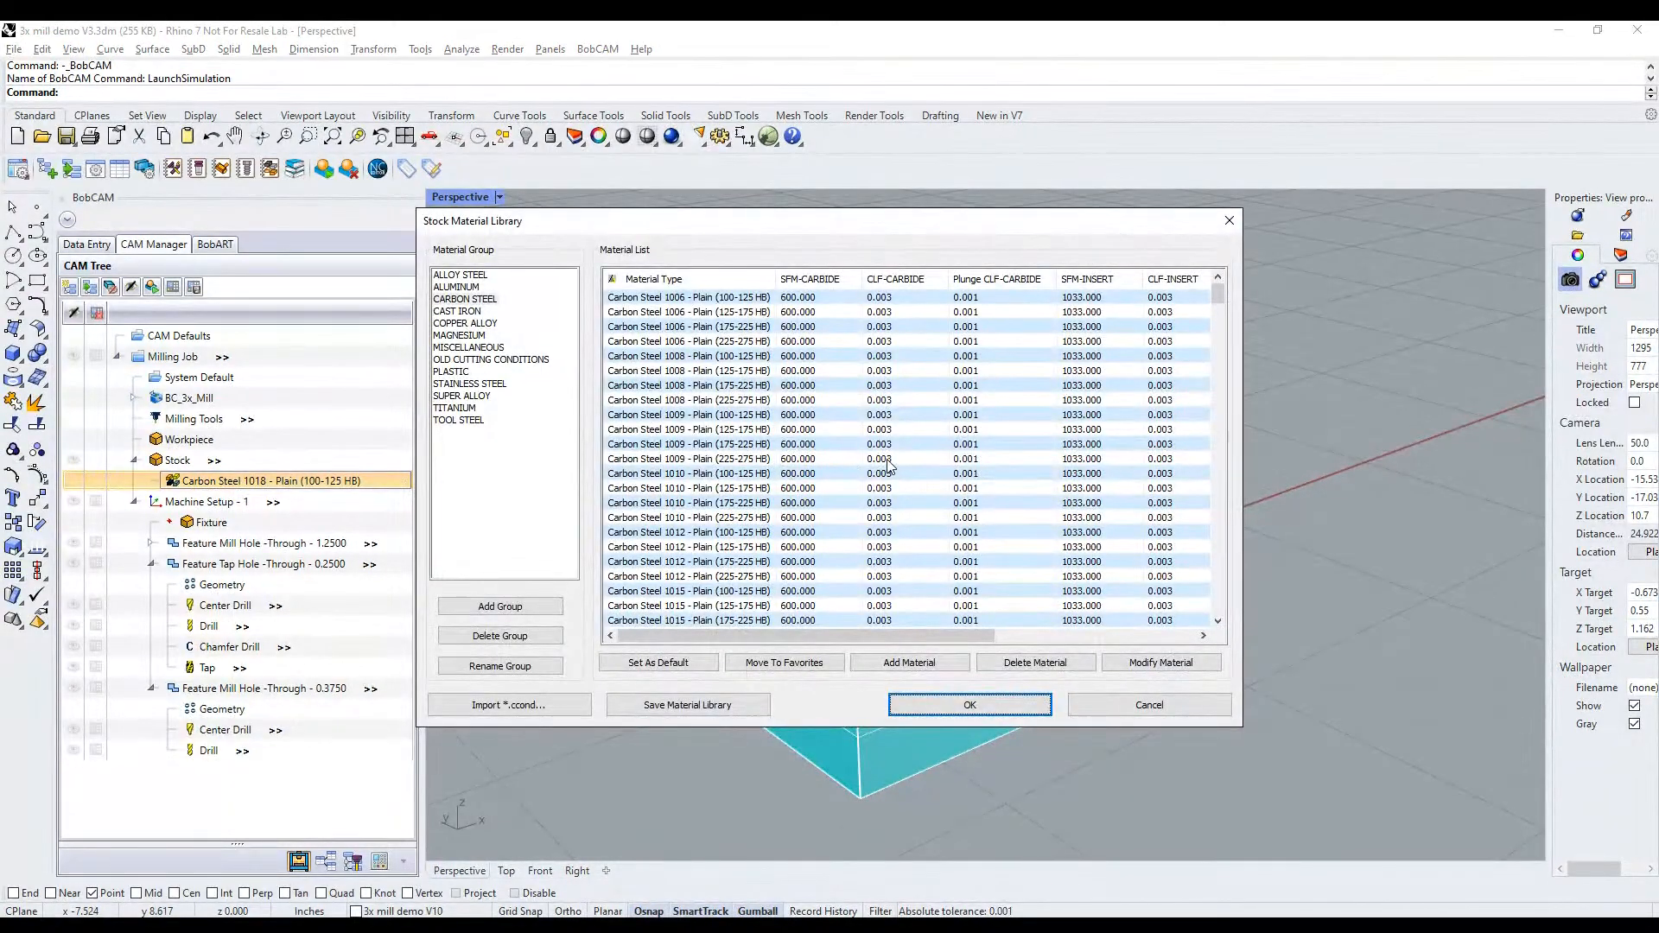
left_click(656, 402)
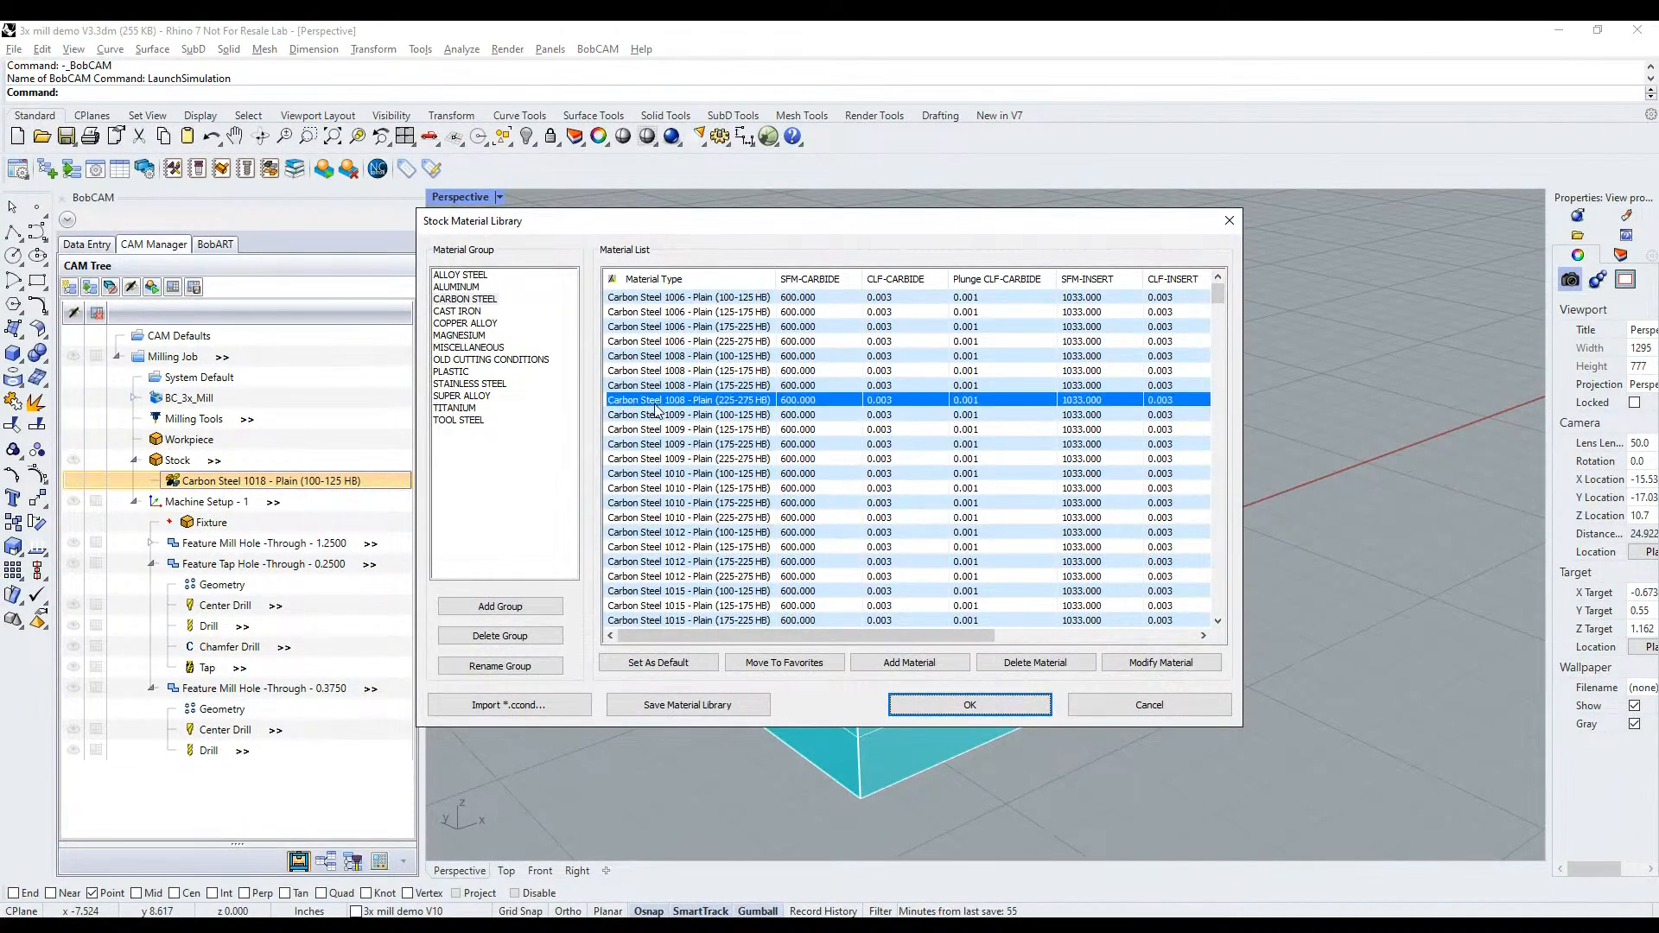
left_click(473, 311)
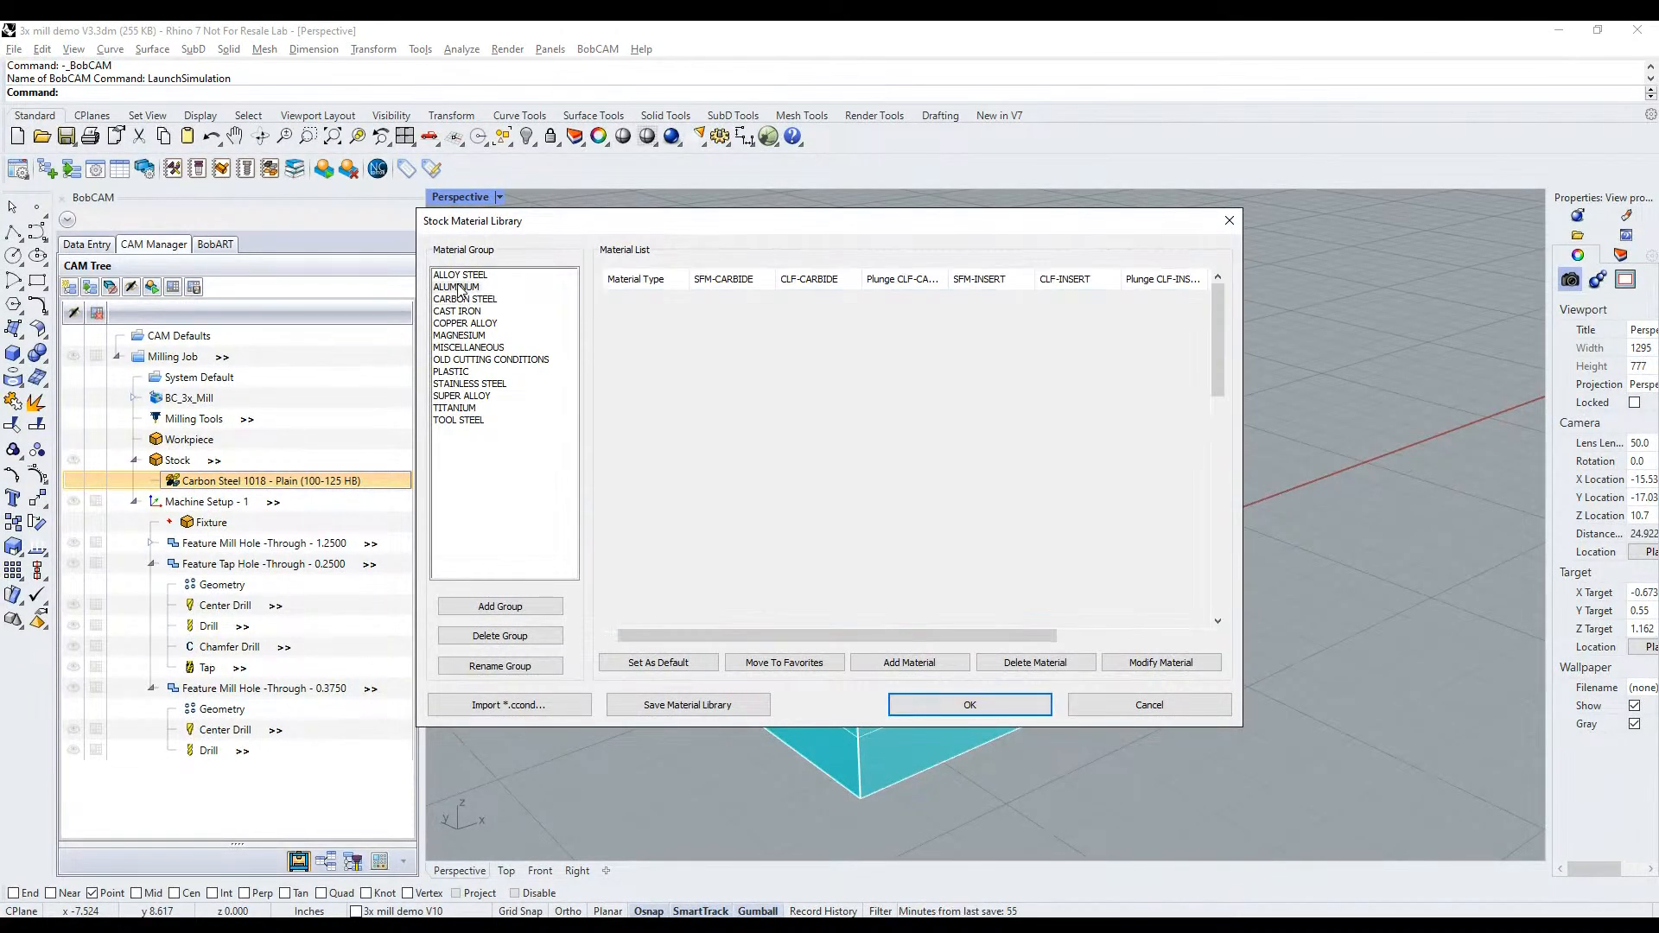
left_click(969, 705)
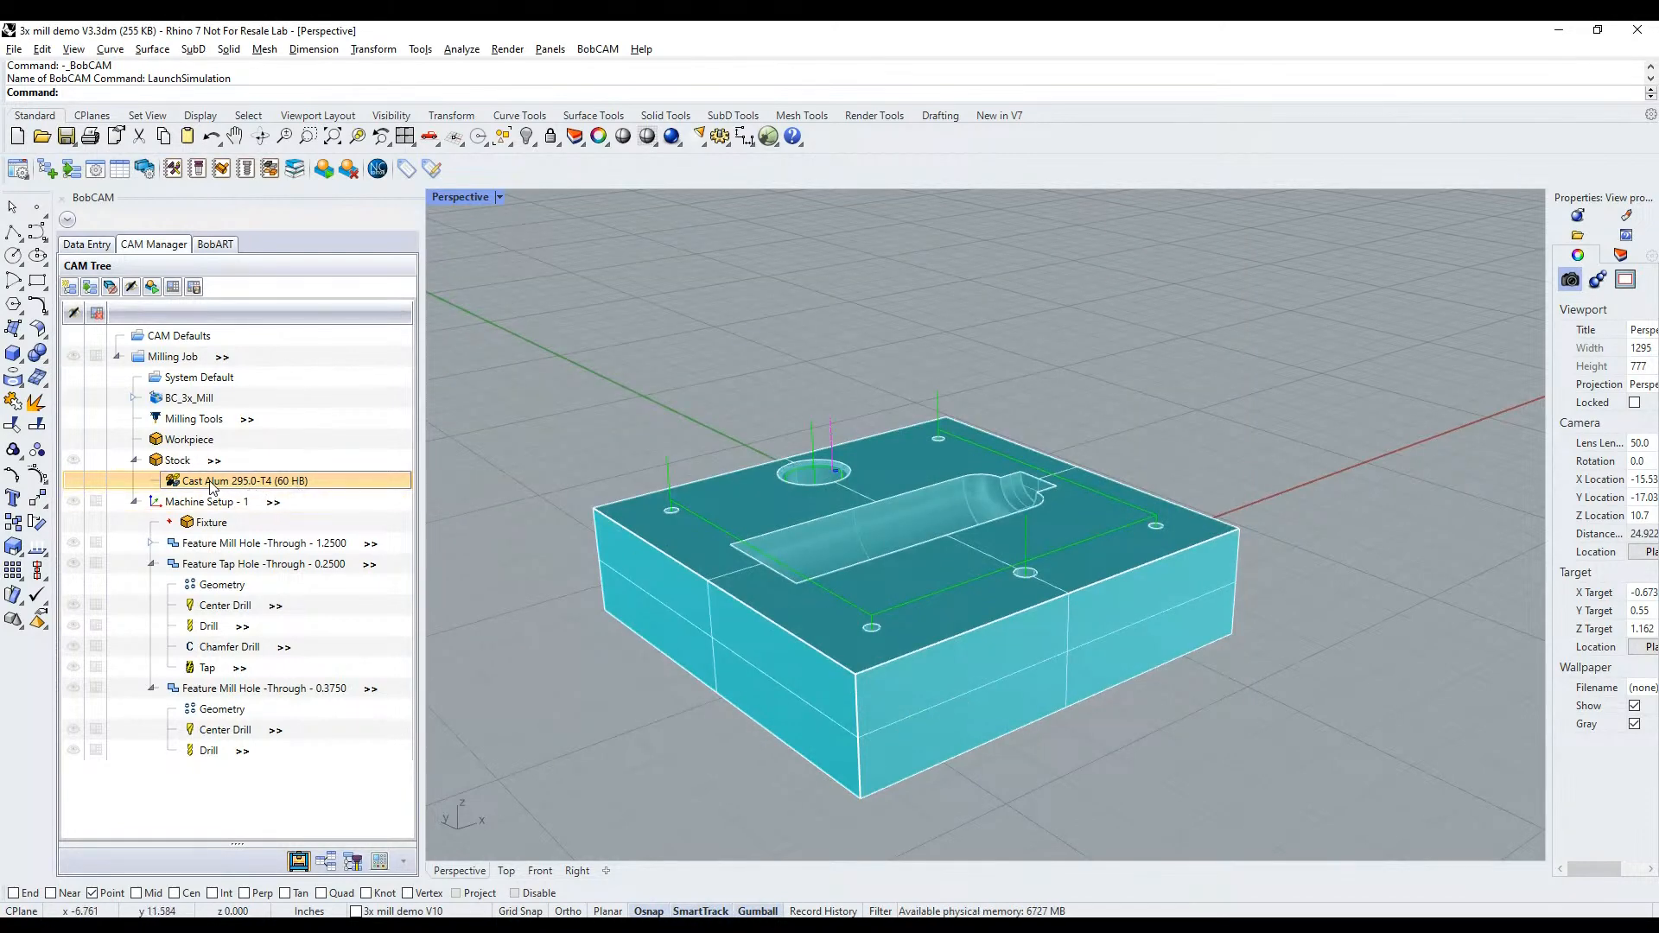
double_click(246, 606)
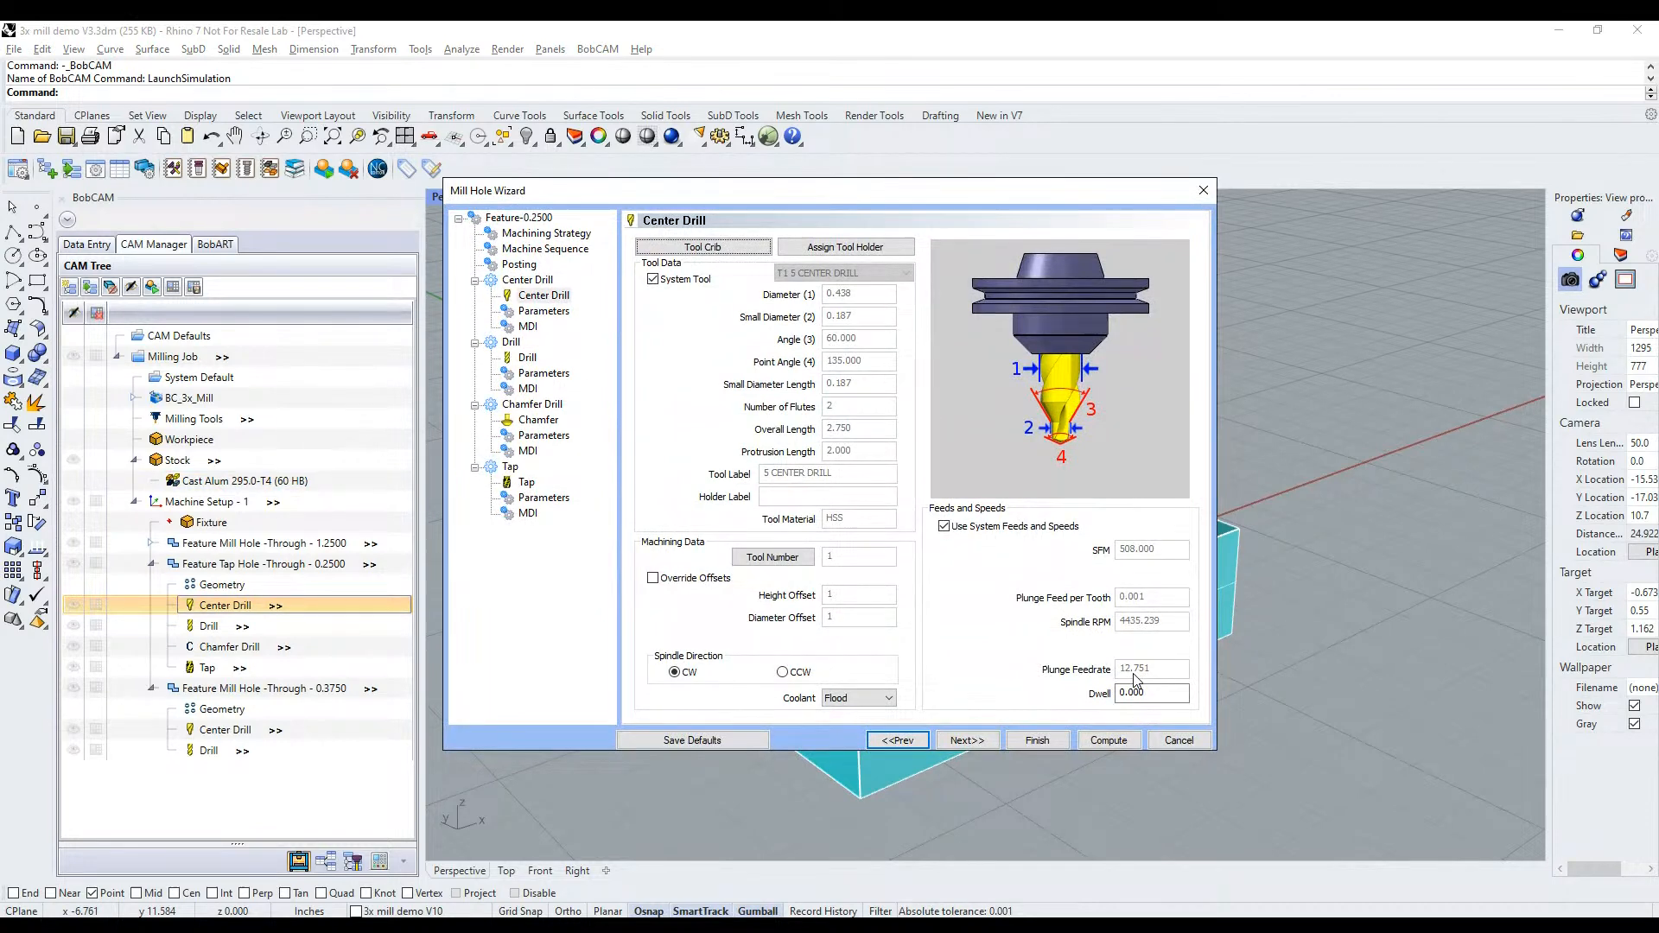
left_click(1037, 740)
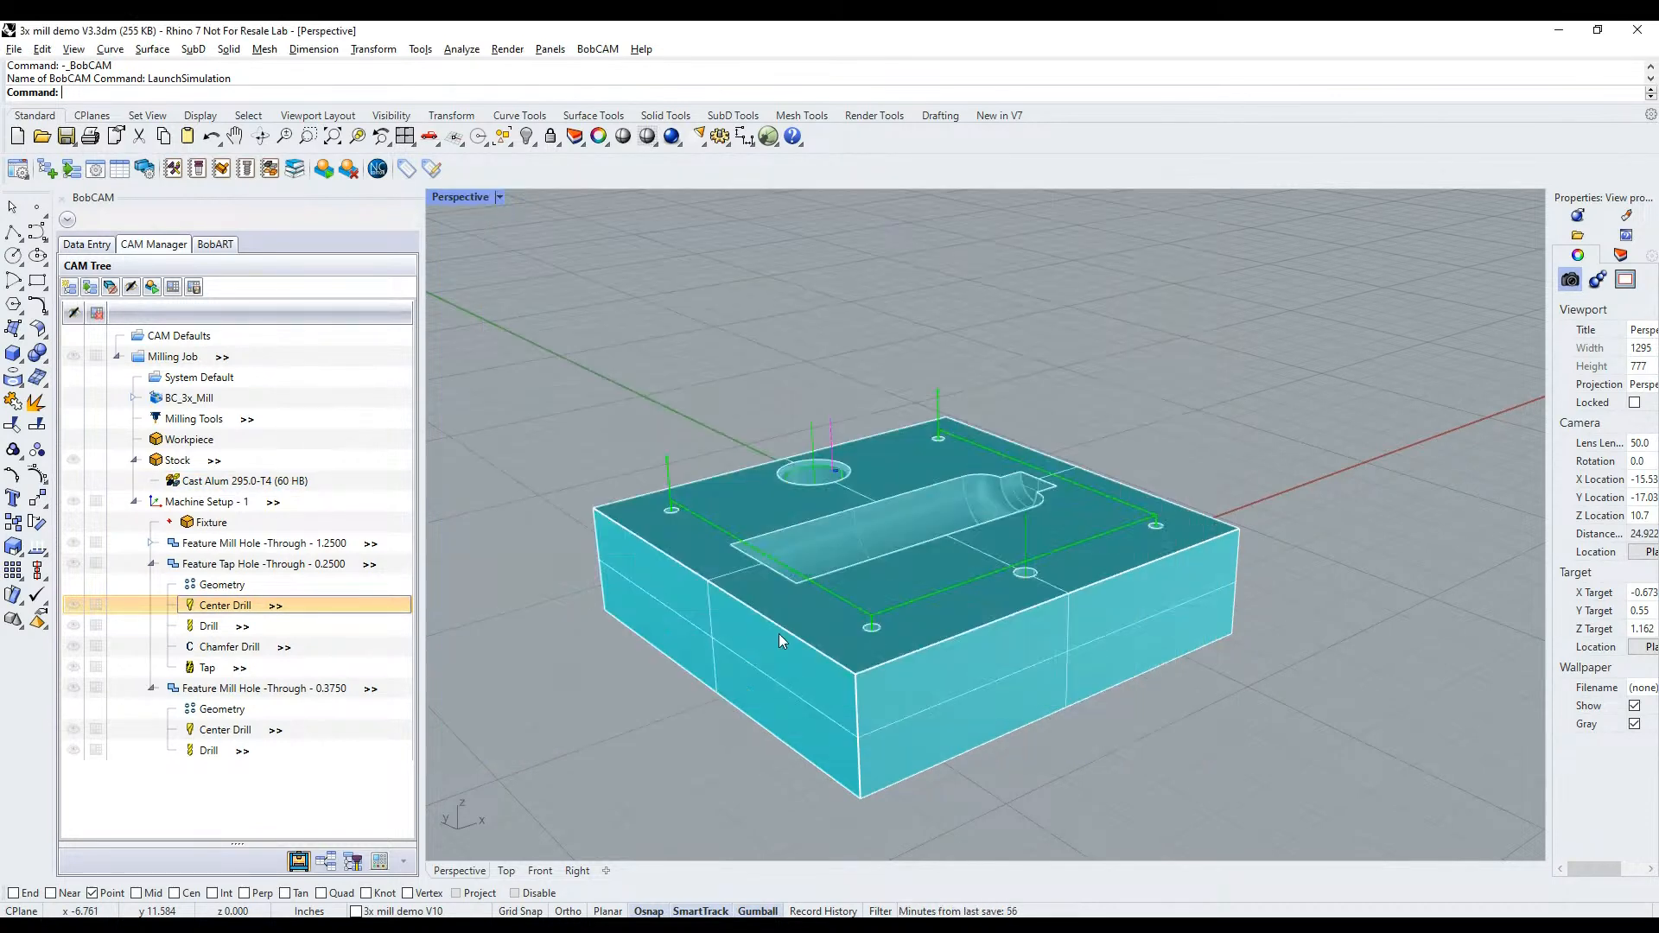
Launch the Milling Job simulation with the aluminum stock, run it at a raised speed, and close it
right_click(267, 363)
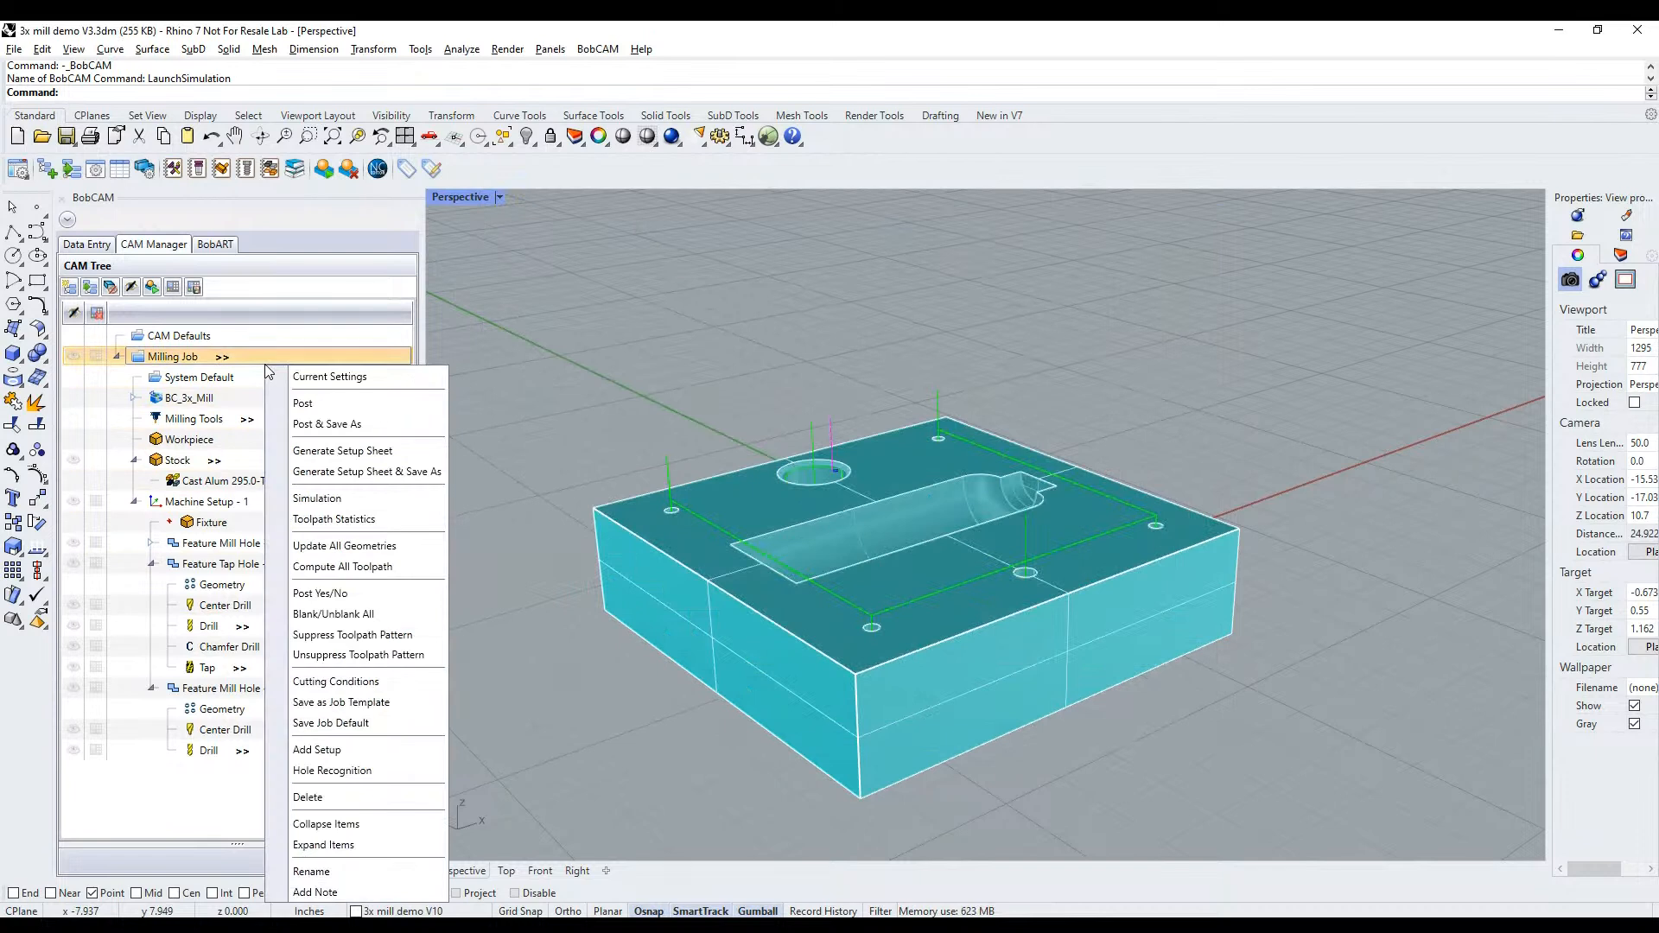
left_click(349, 500)
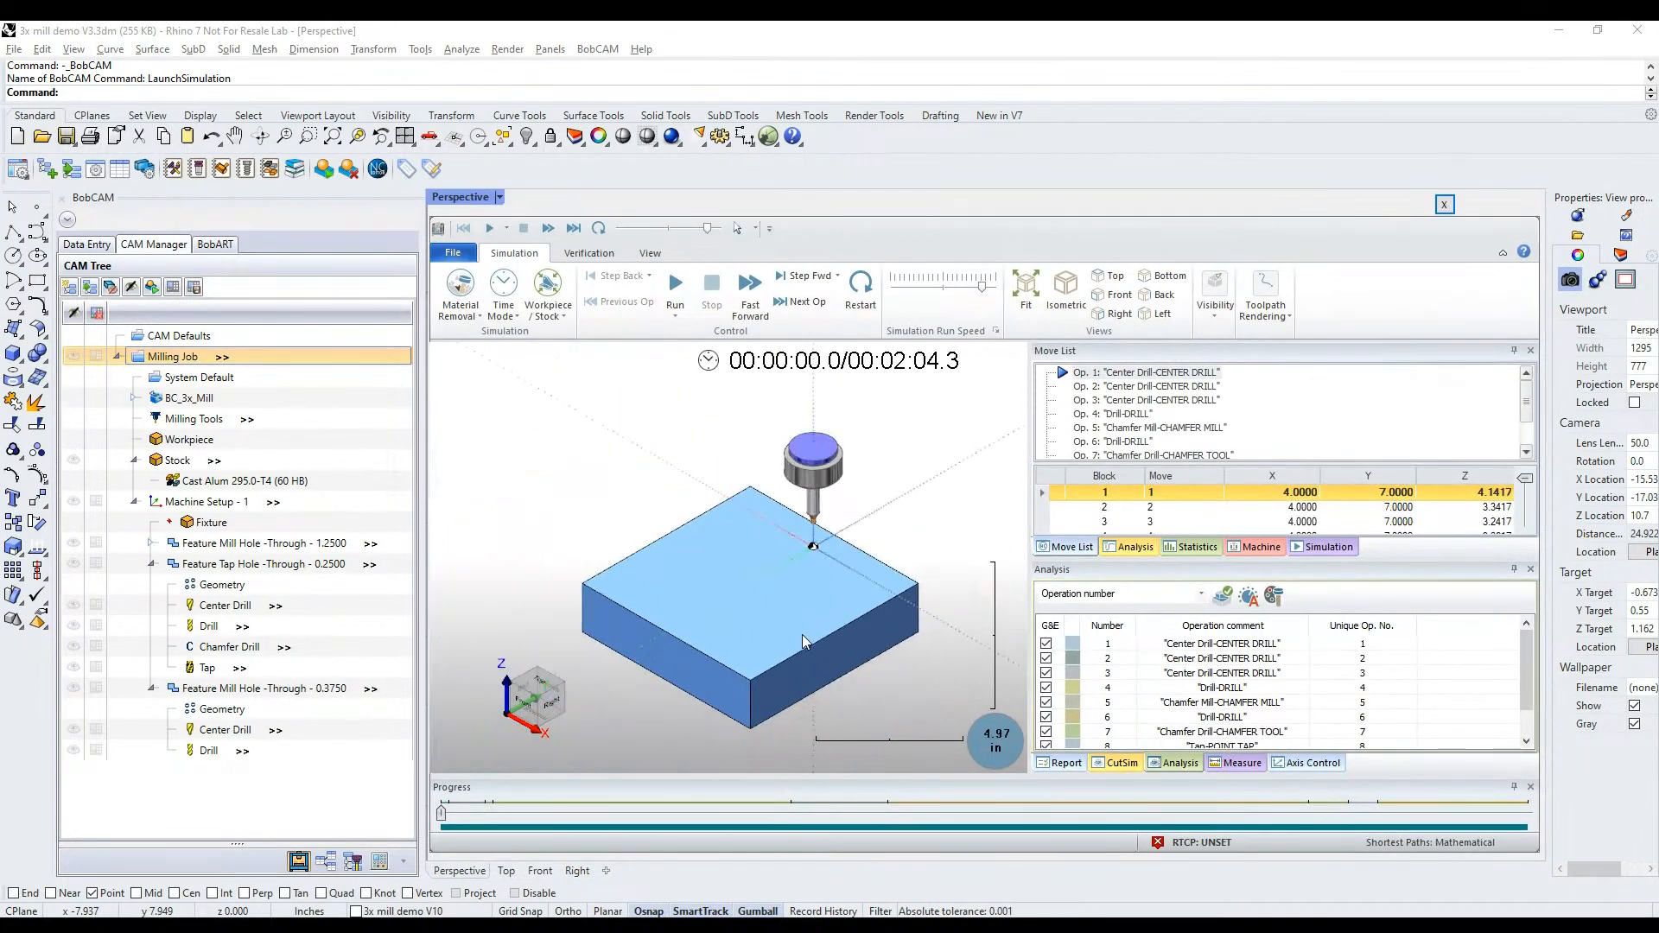
left_click(962, 289)
left_click(676, 285)
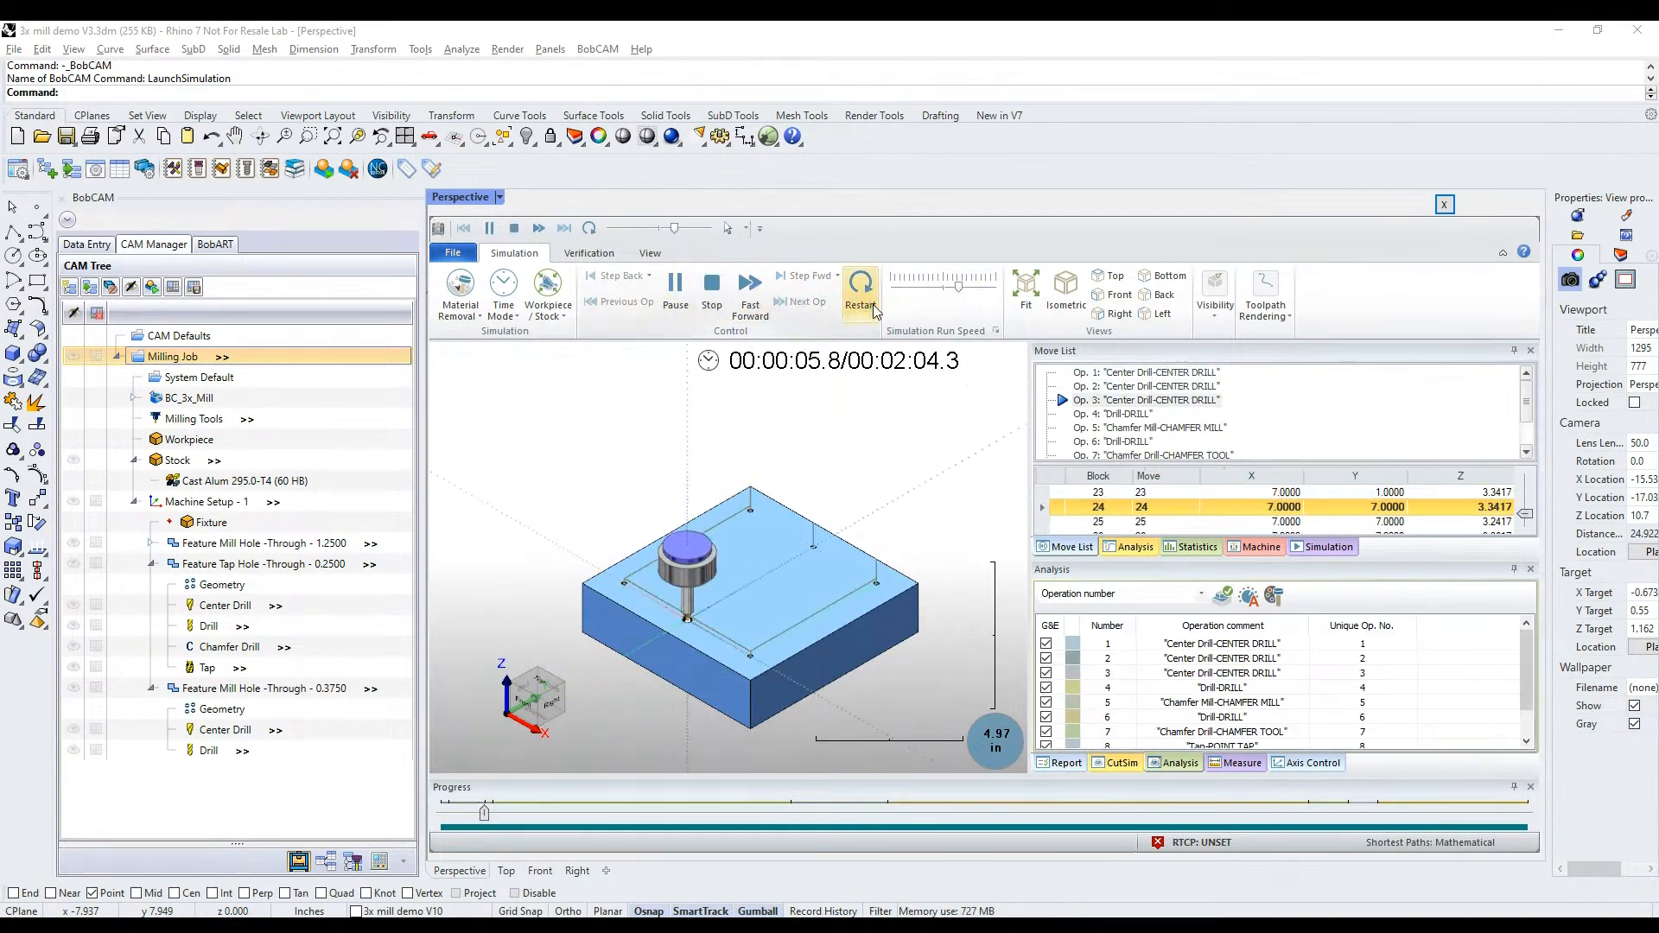
left_click(977, 288)
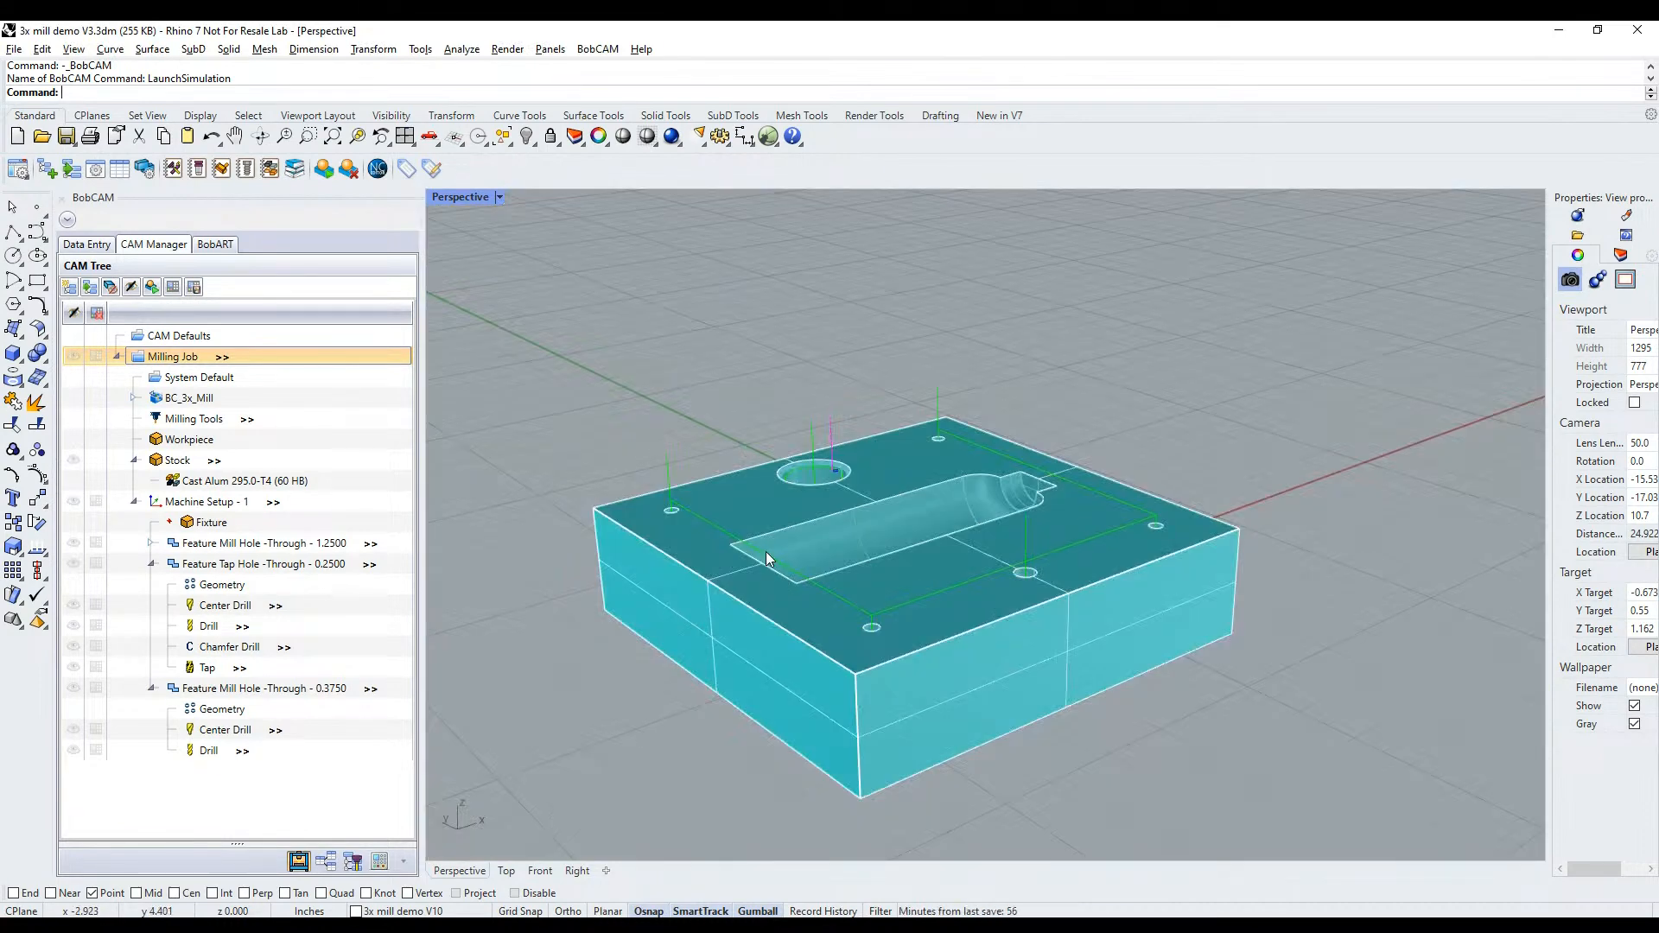
Post the Milling Job and look at the option for saving the code as an NC file, without saving
right_click(281, 369)
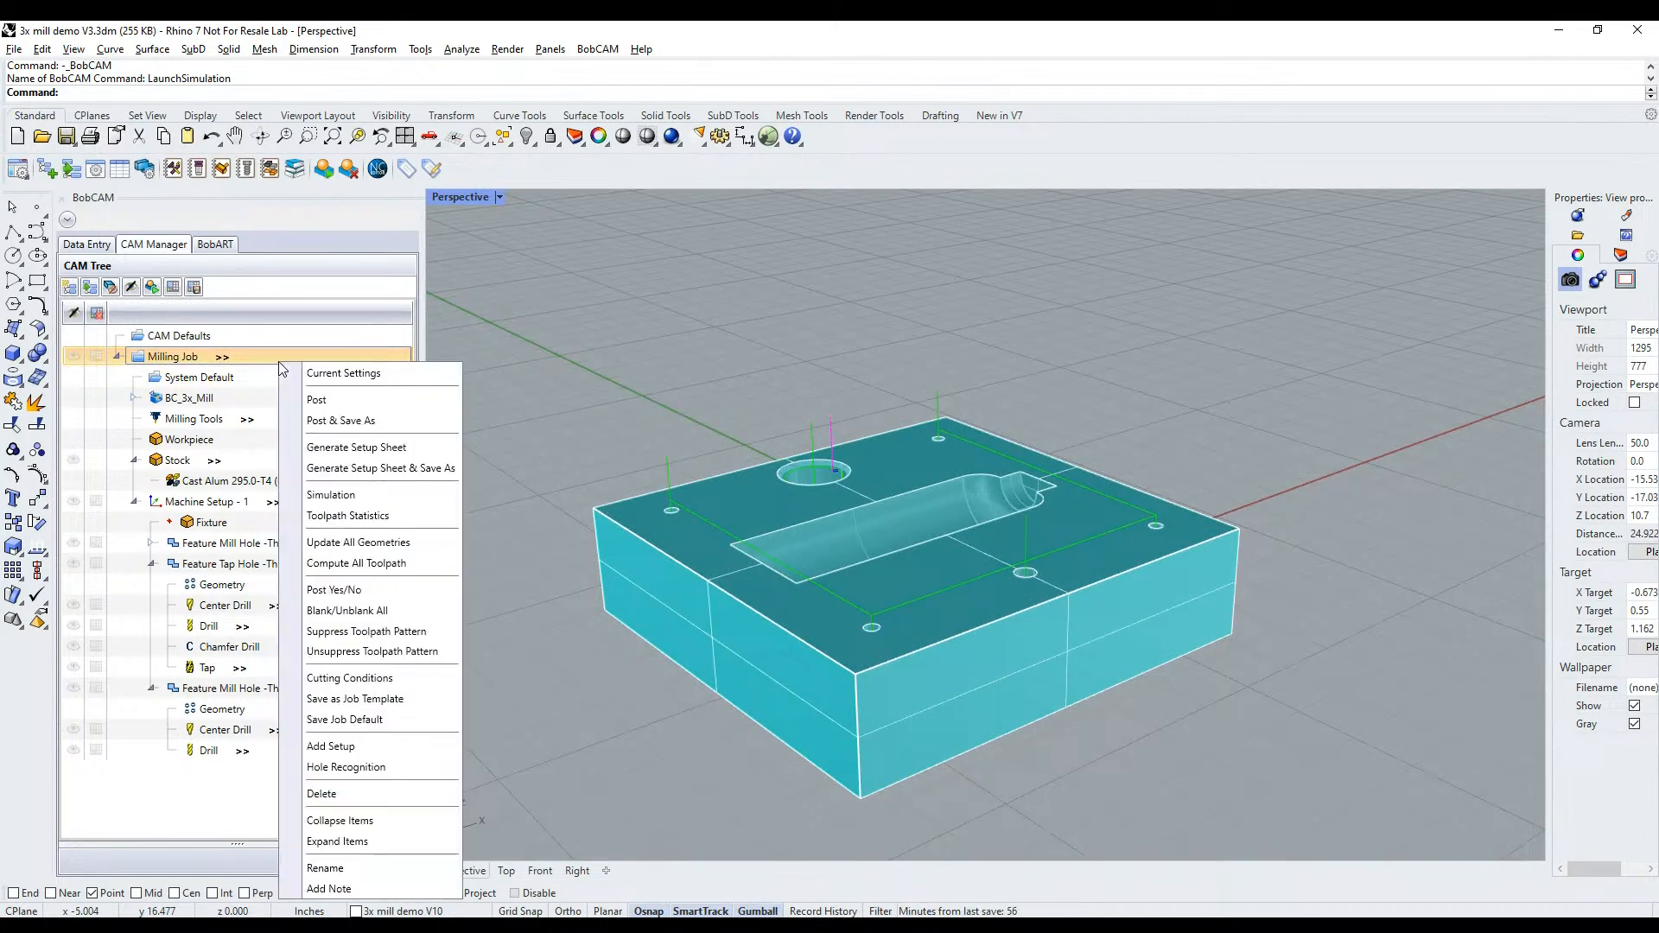
left_click(316, 399)
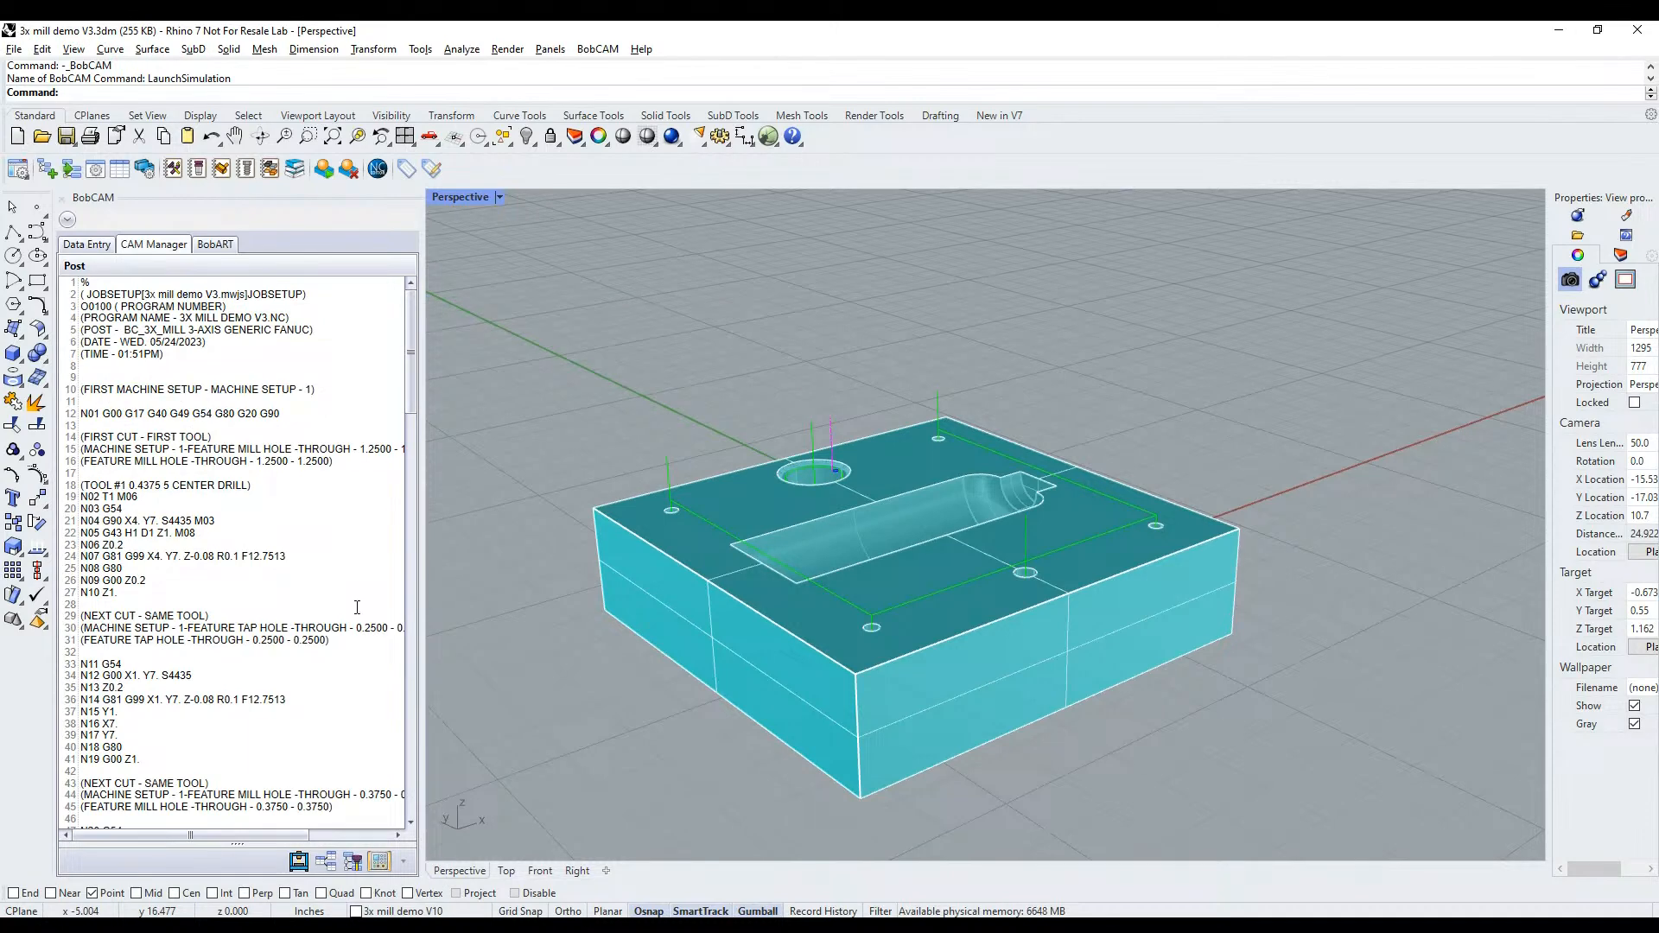
right_click(267, 362)
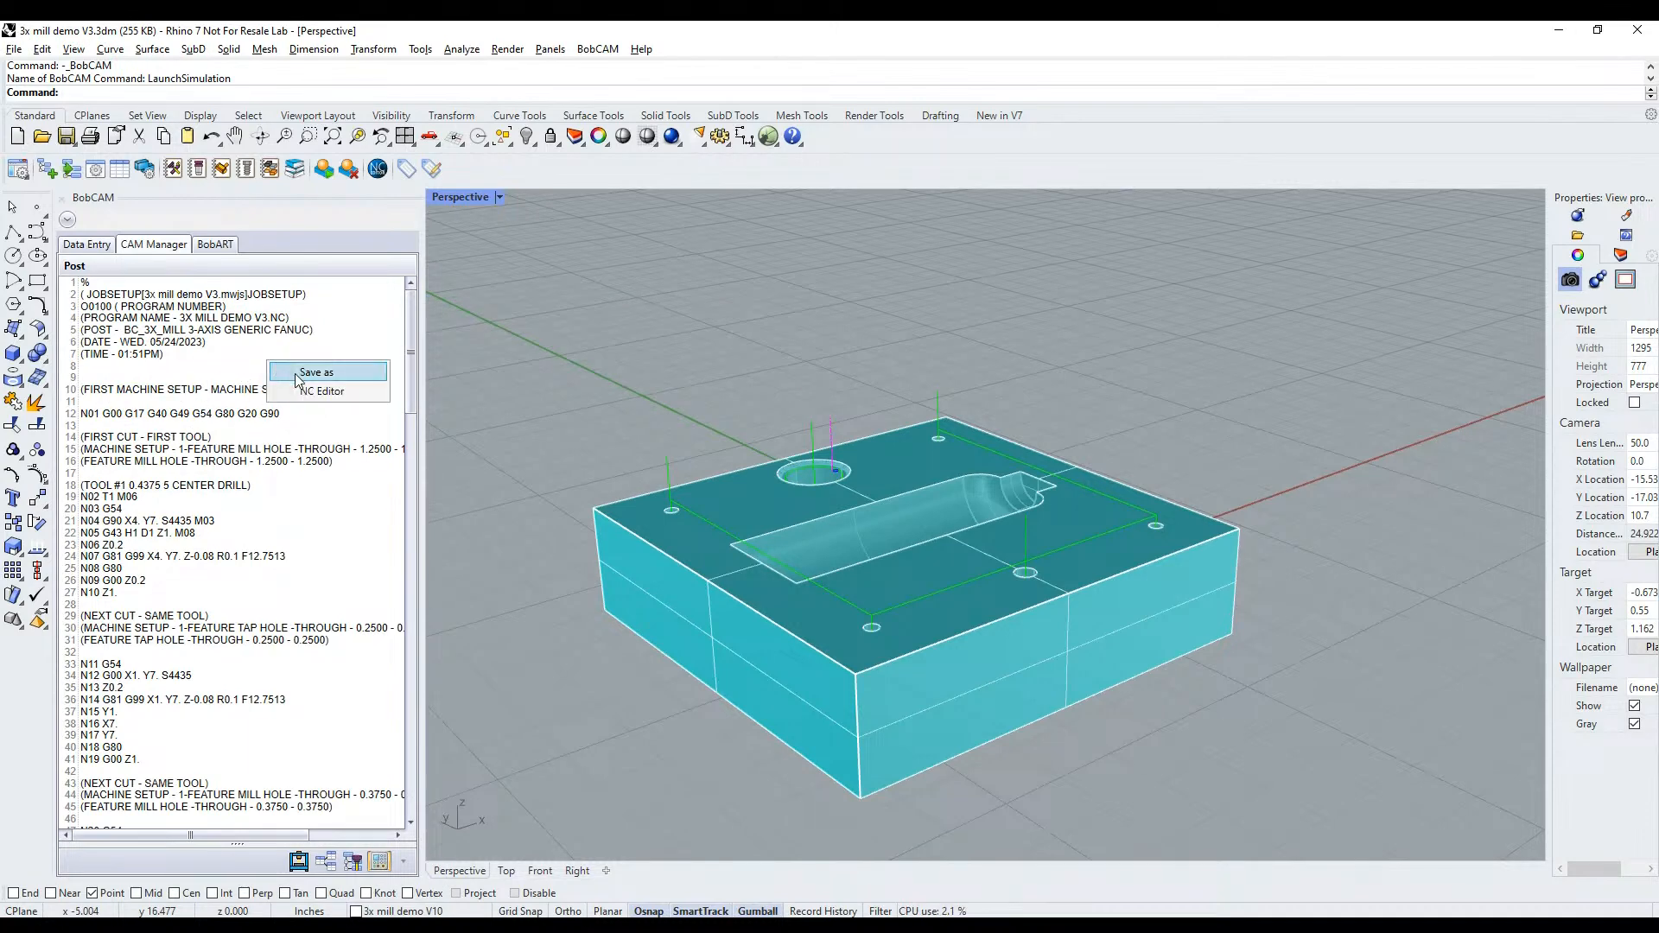
left_click(315, 372)
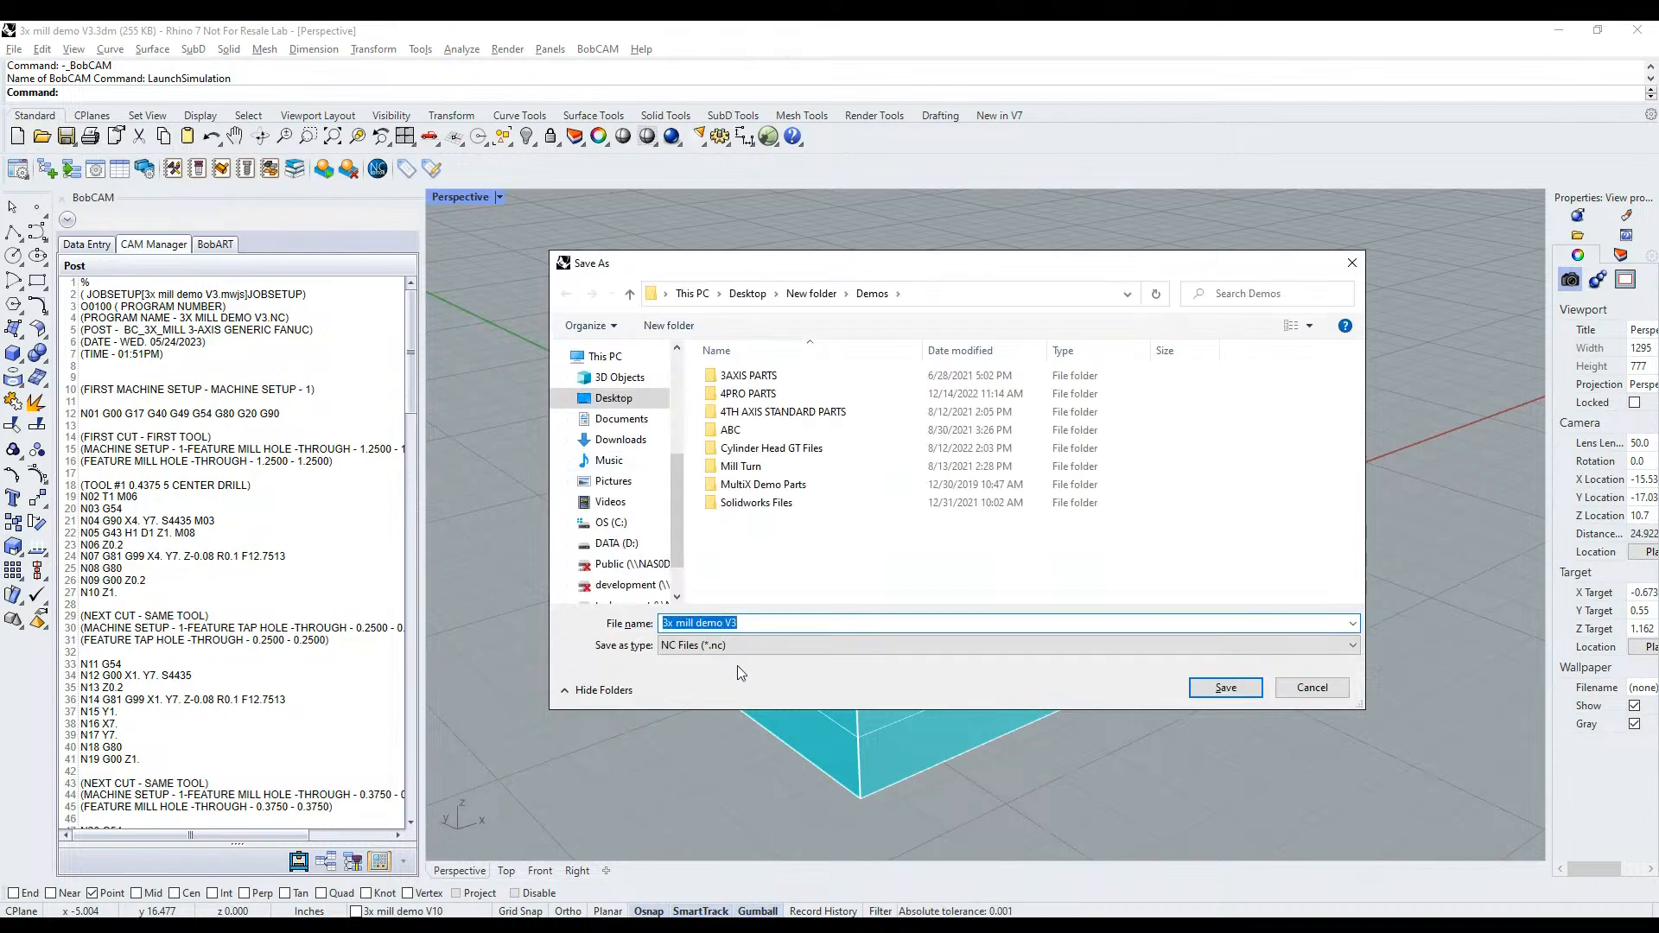
left_click(1312, 692)
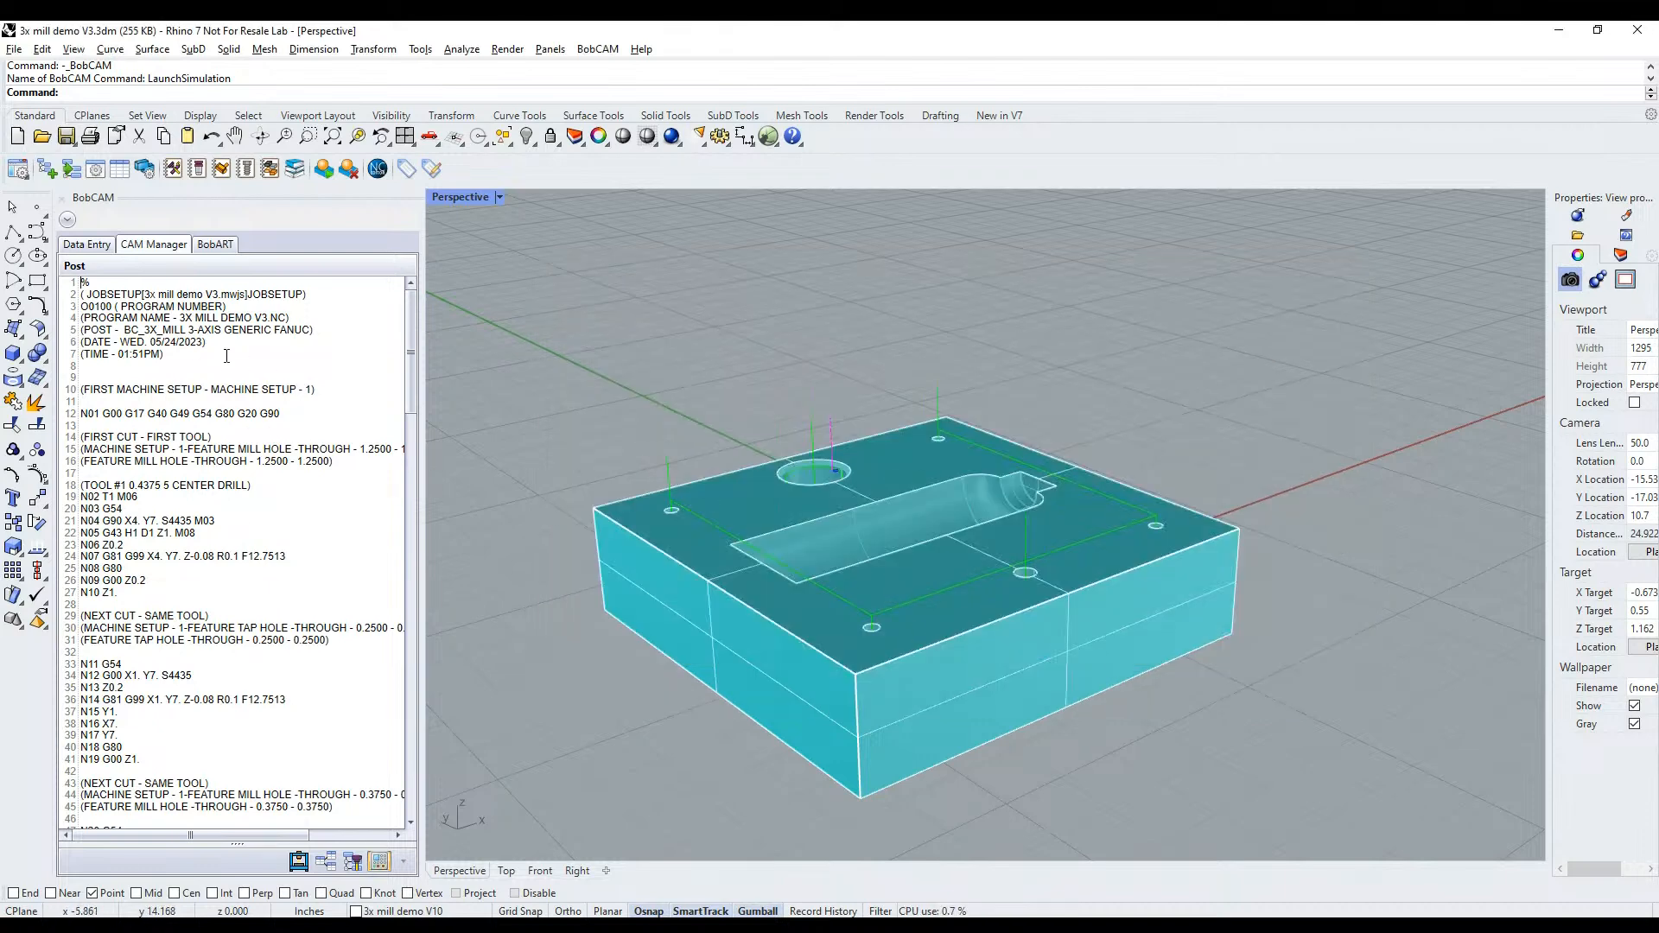
Open the posted code in the NC Editor
right_click(226, 364)
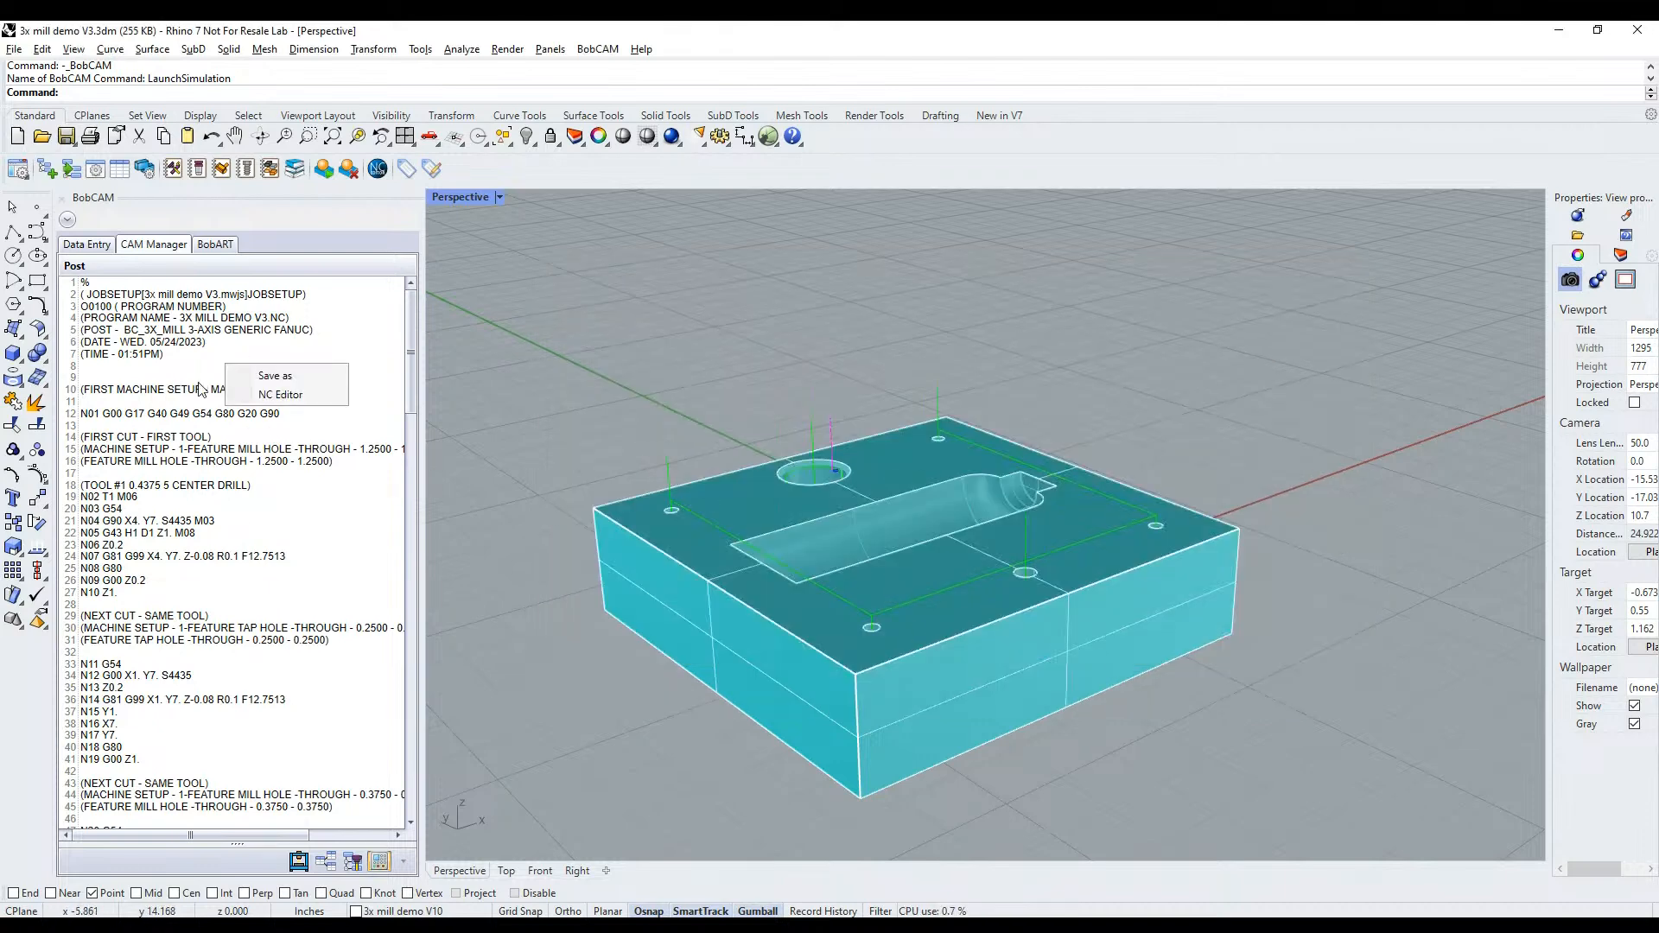
left_click(325, 398)
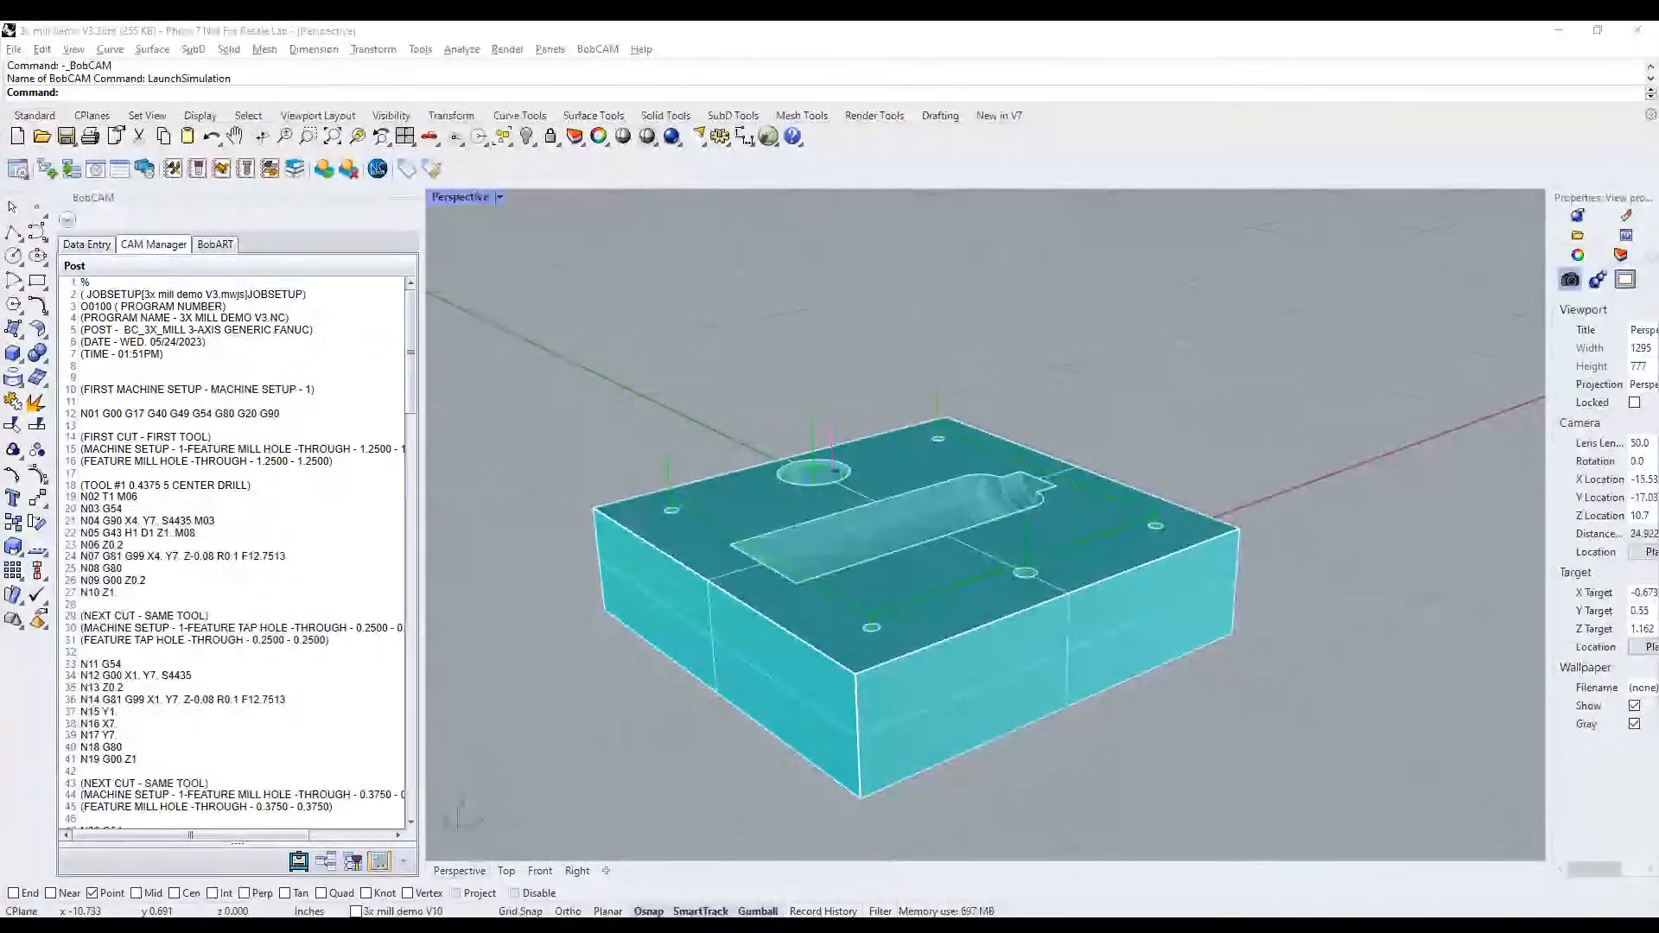
left_click(1201, 304)
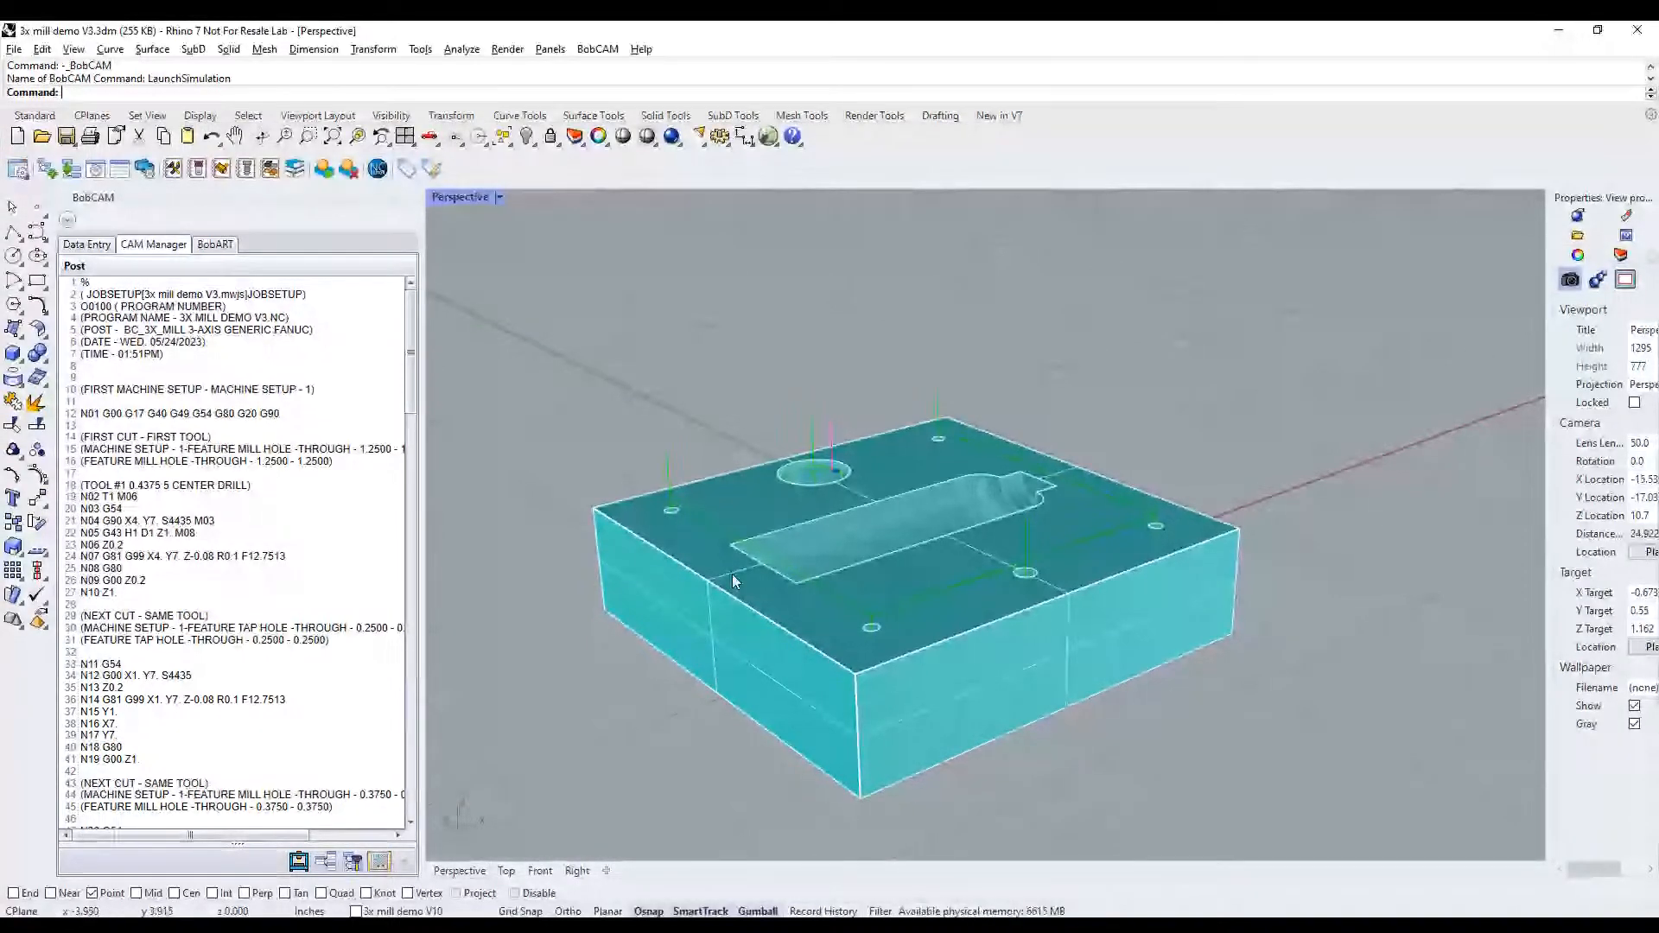
middle_click(1029, 501)
left_click(1112, 614)
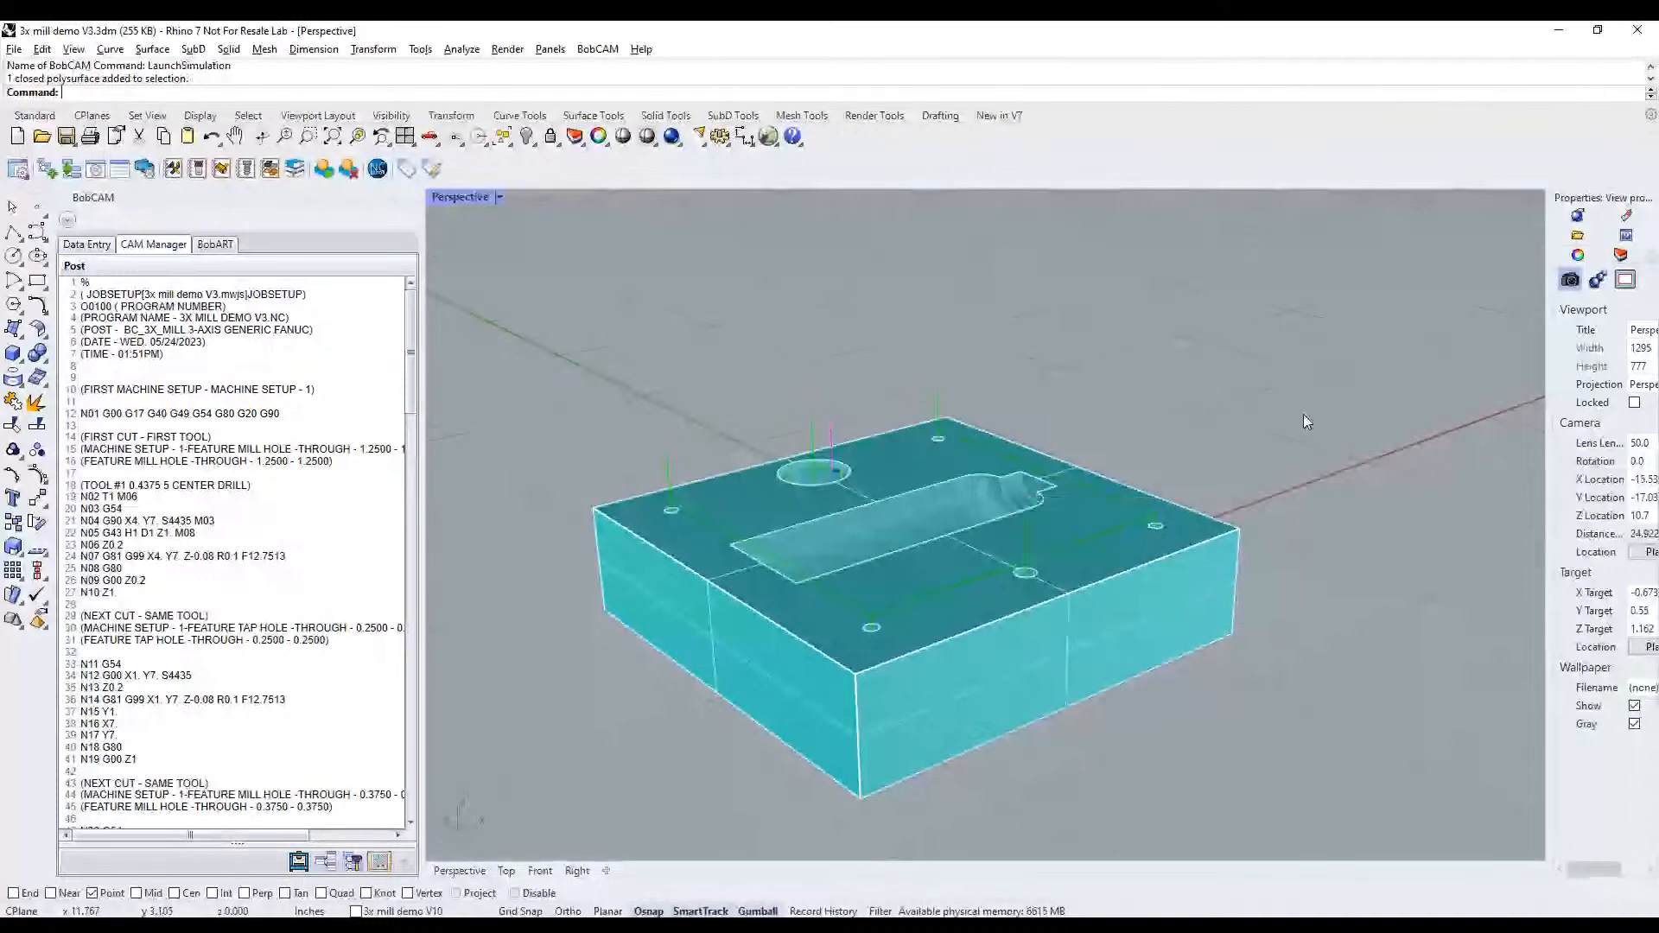
right_click_drag(1203, 402, 1201, 430)
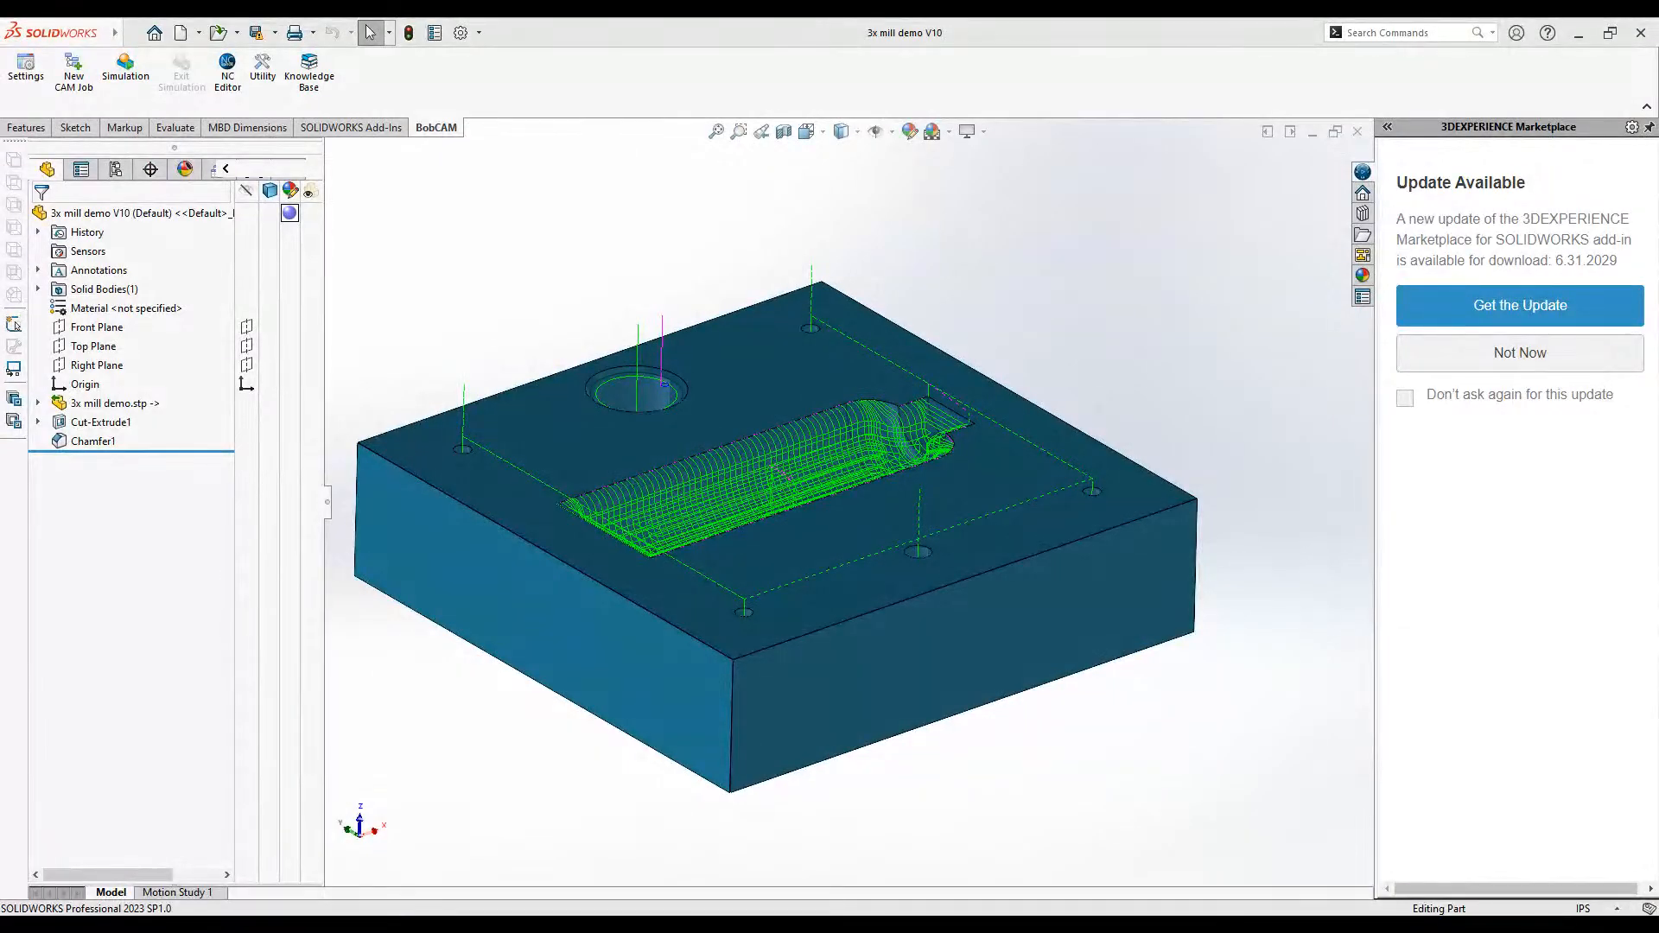
Switch to the 3x mill demo V10 part in SOLIDWORKS, set an isometric view, and show the full BobCAM CAM tree
left_click(1160, 610)
key("ctrl+5")
left_click(1123, 247)
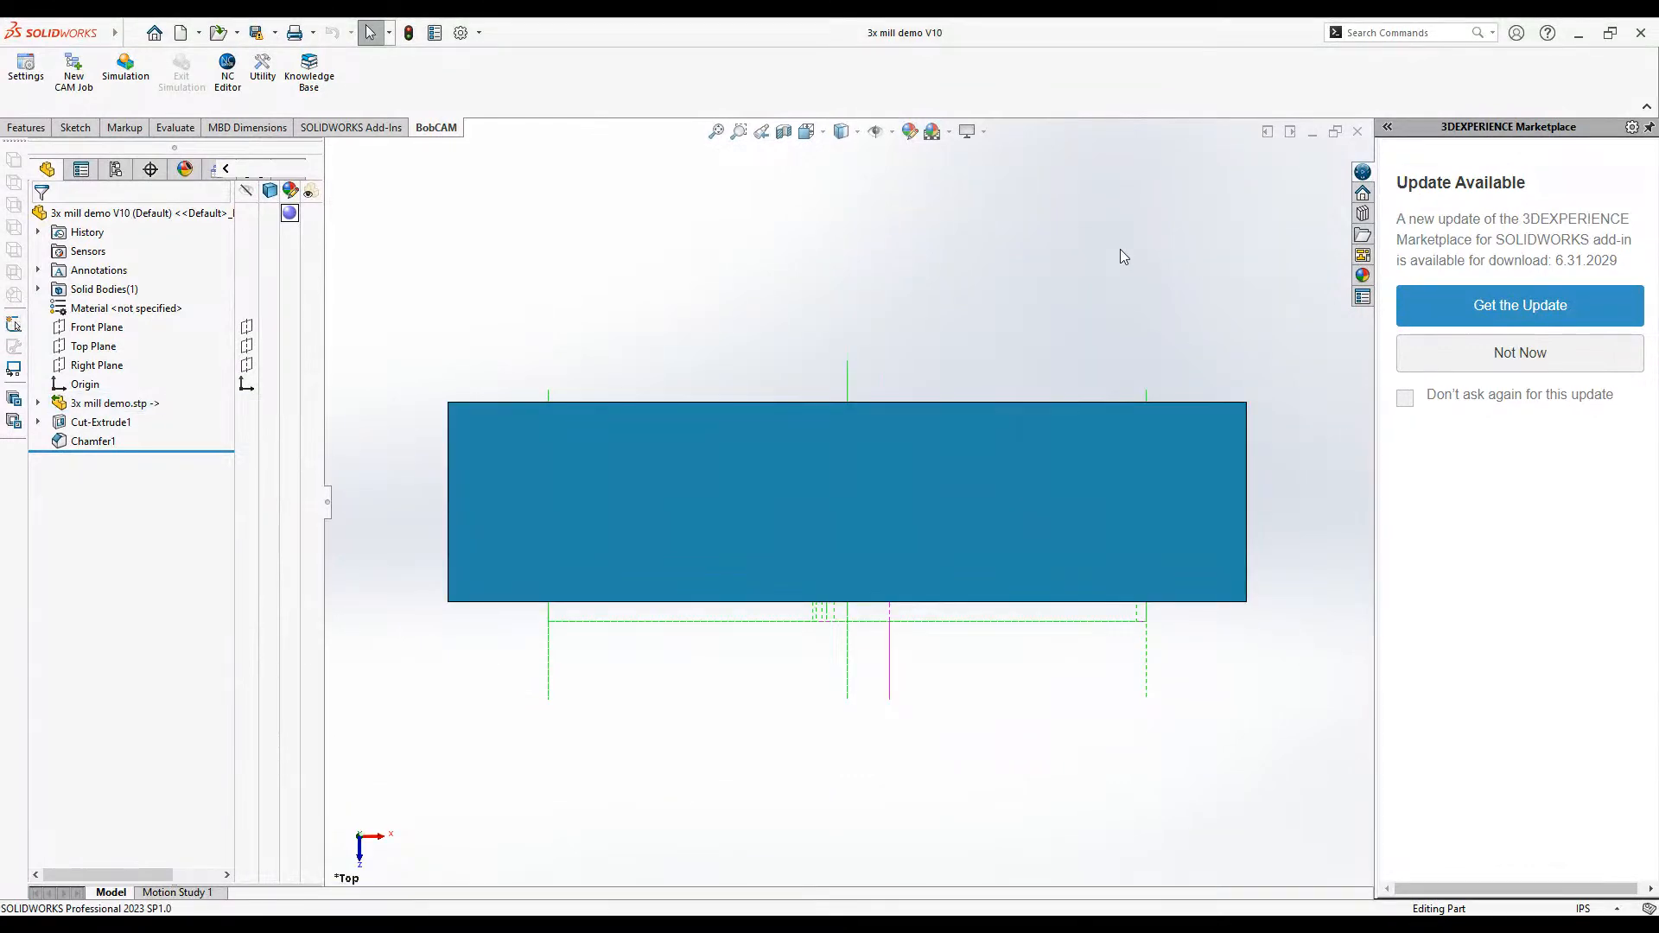
key("ctrl+7")
middle_click_drag(1059, 781, 1132, 628)
key("ctrl+7")
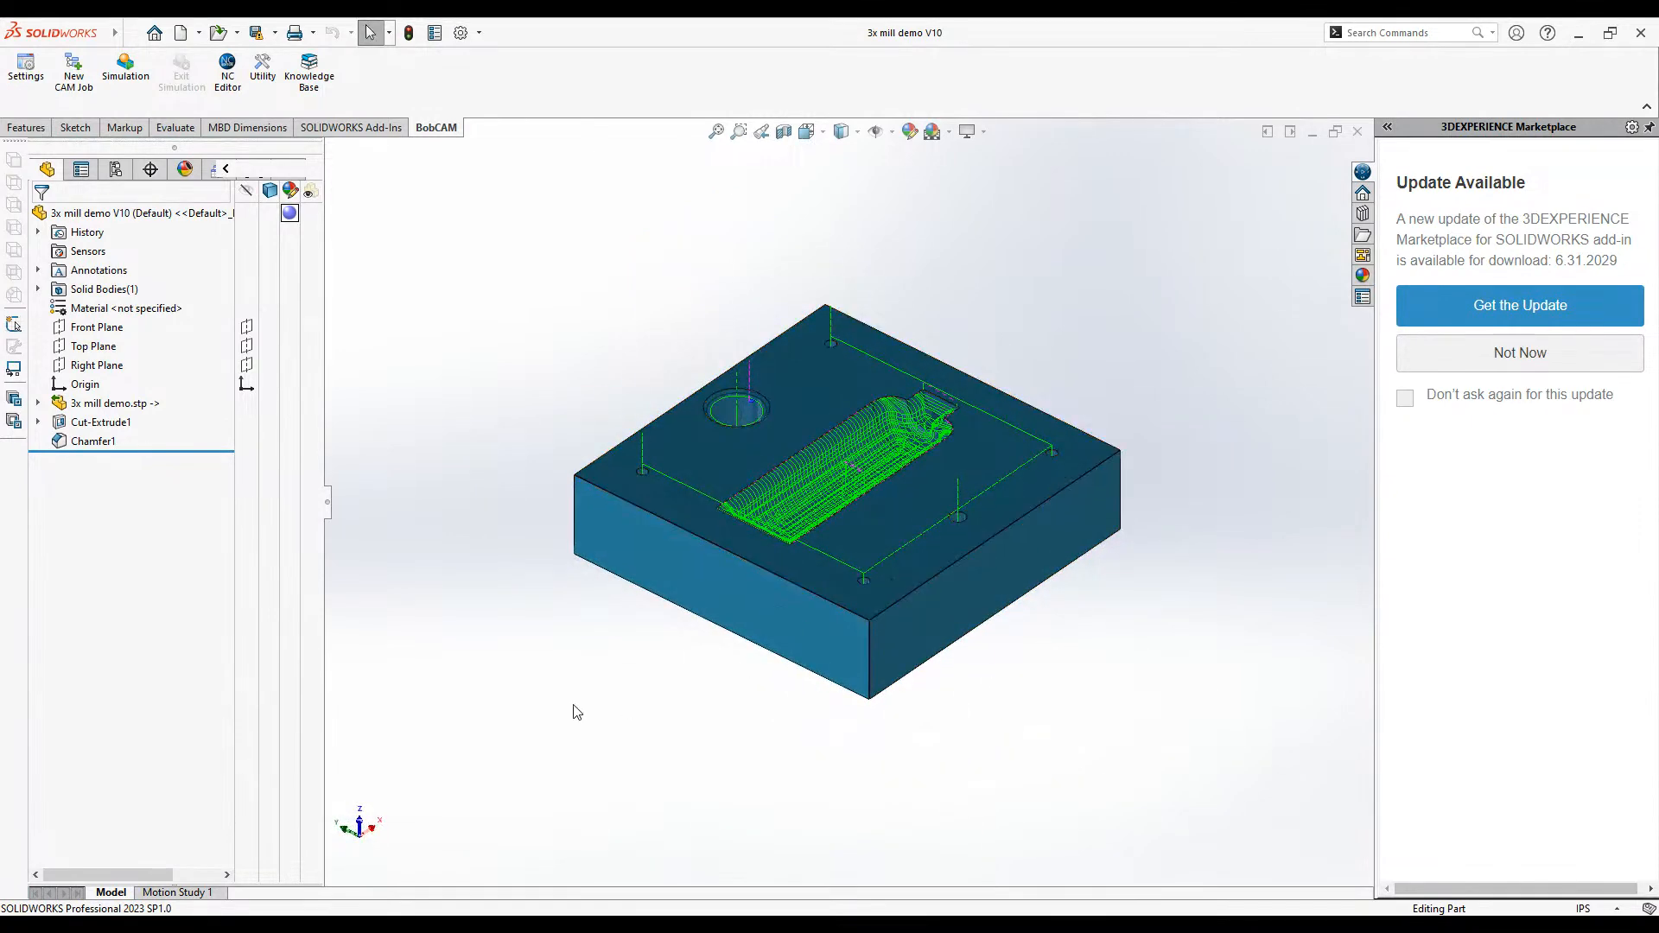
left_click_drag(329, 506, 420, 522)
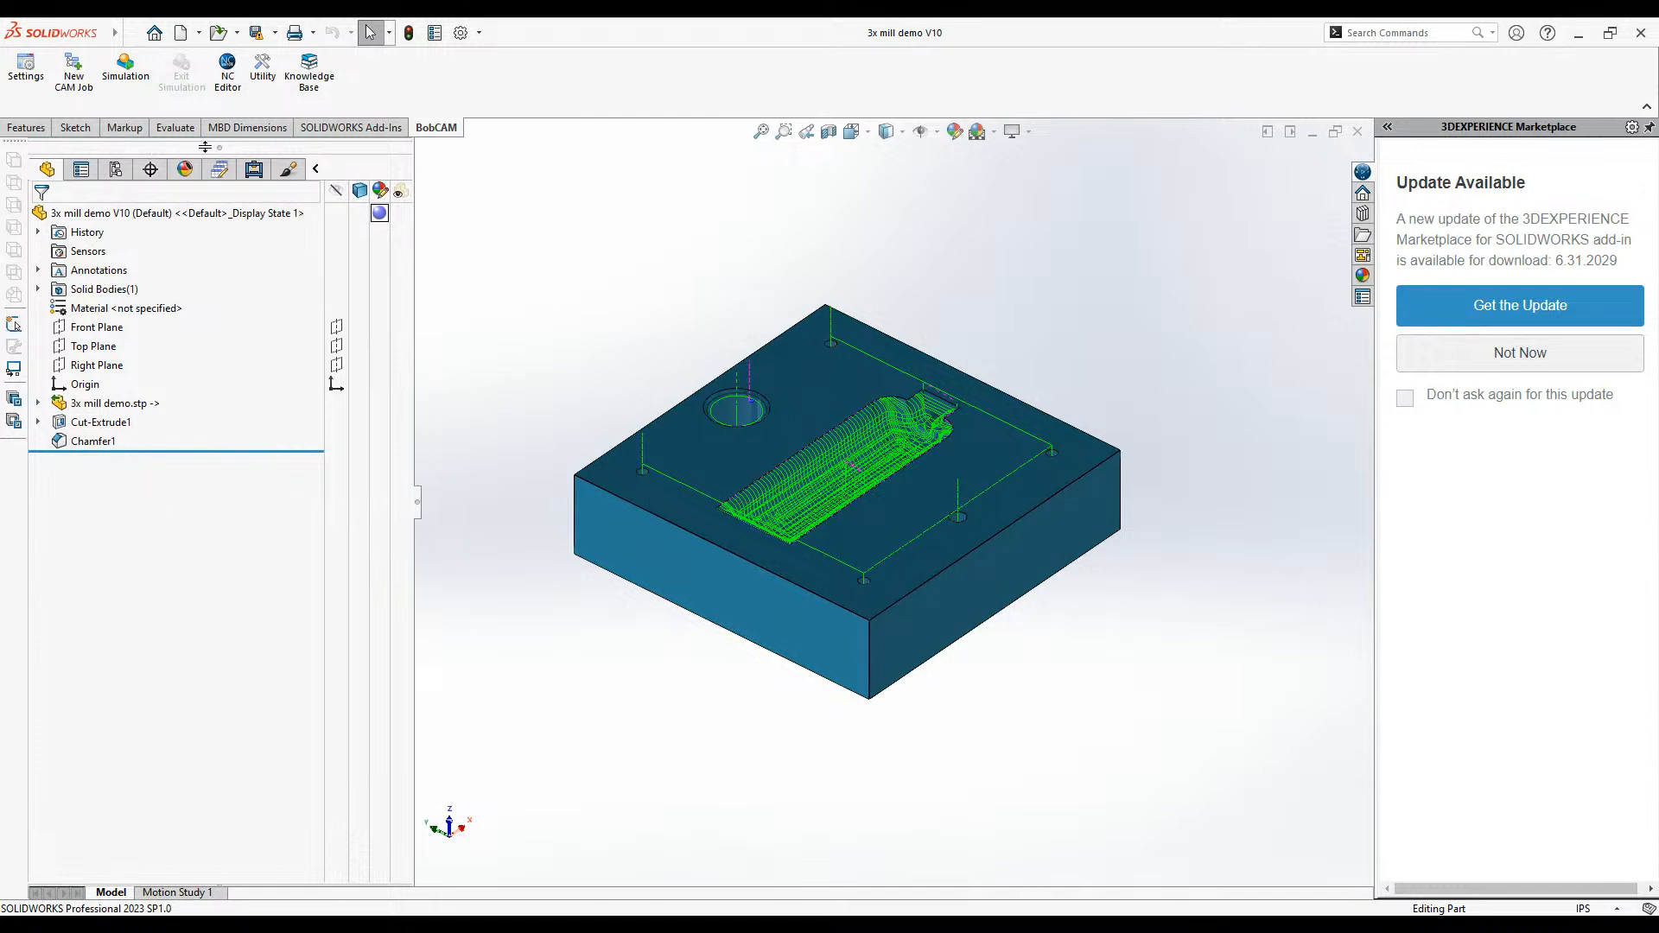
left_click(253, 168)
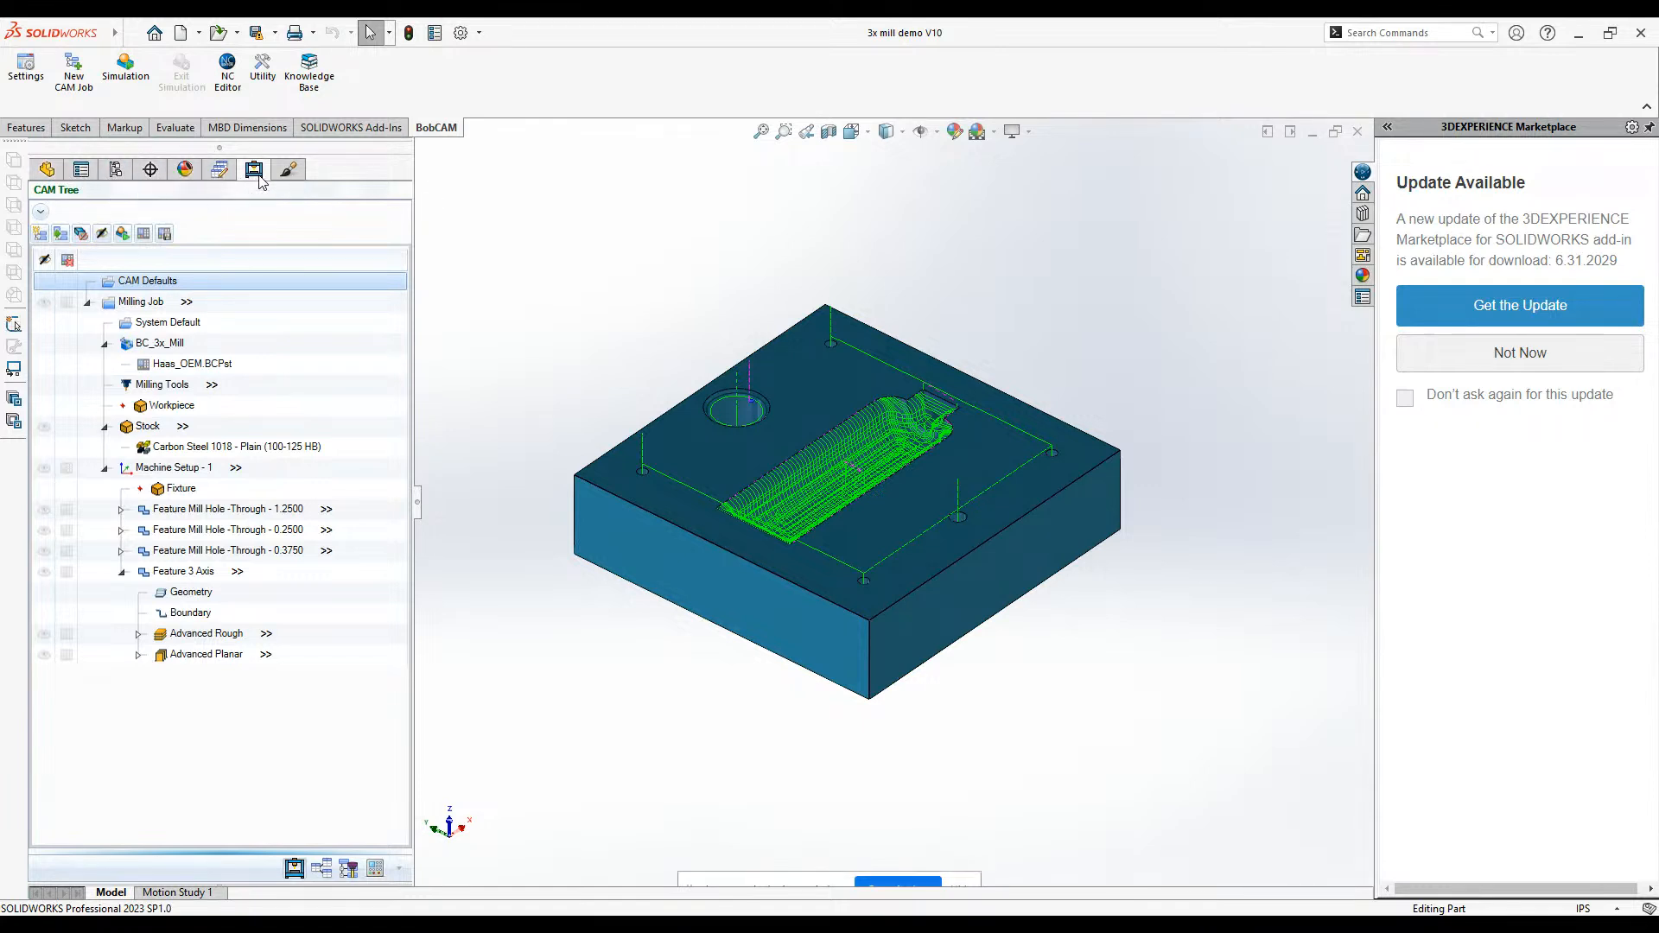
Collapse the existing Milling Job in the CAM tree and hide its toolpaths on the part
left_click(141, 301)
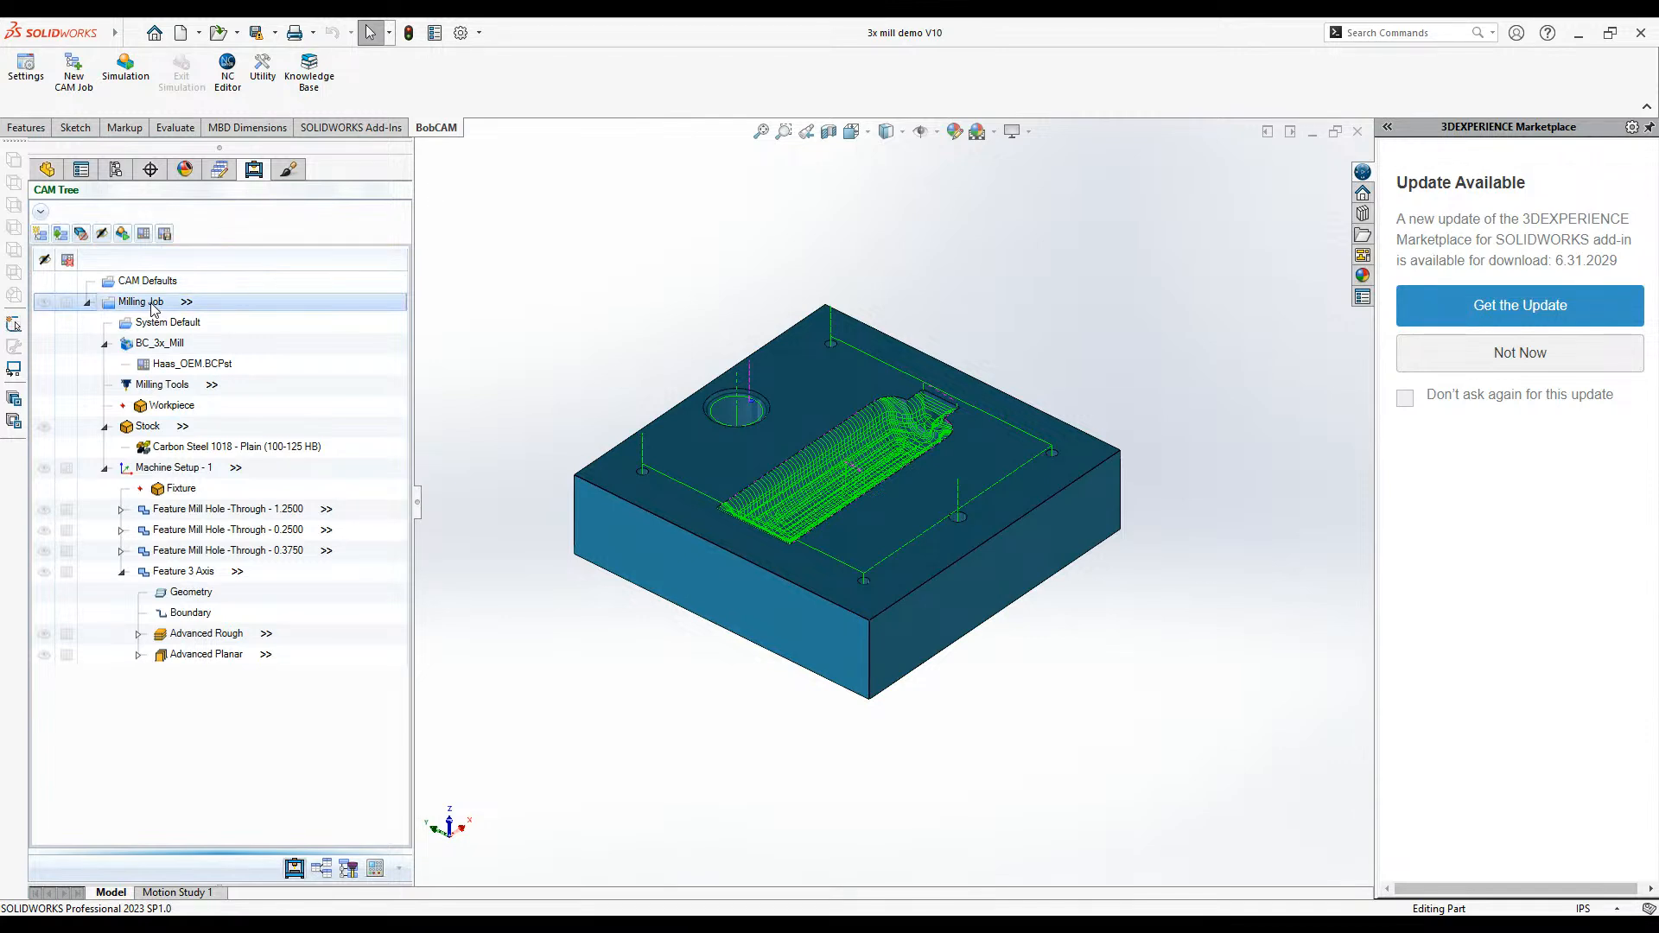
left_click(122, 572)
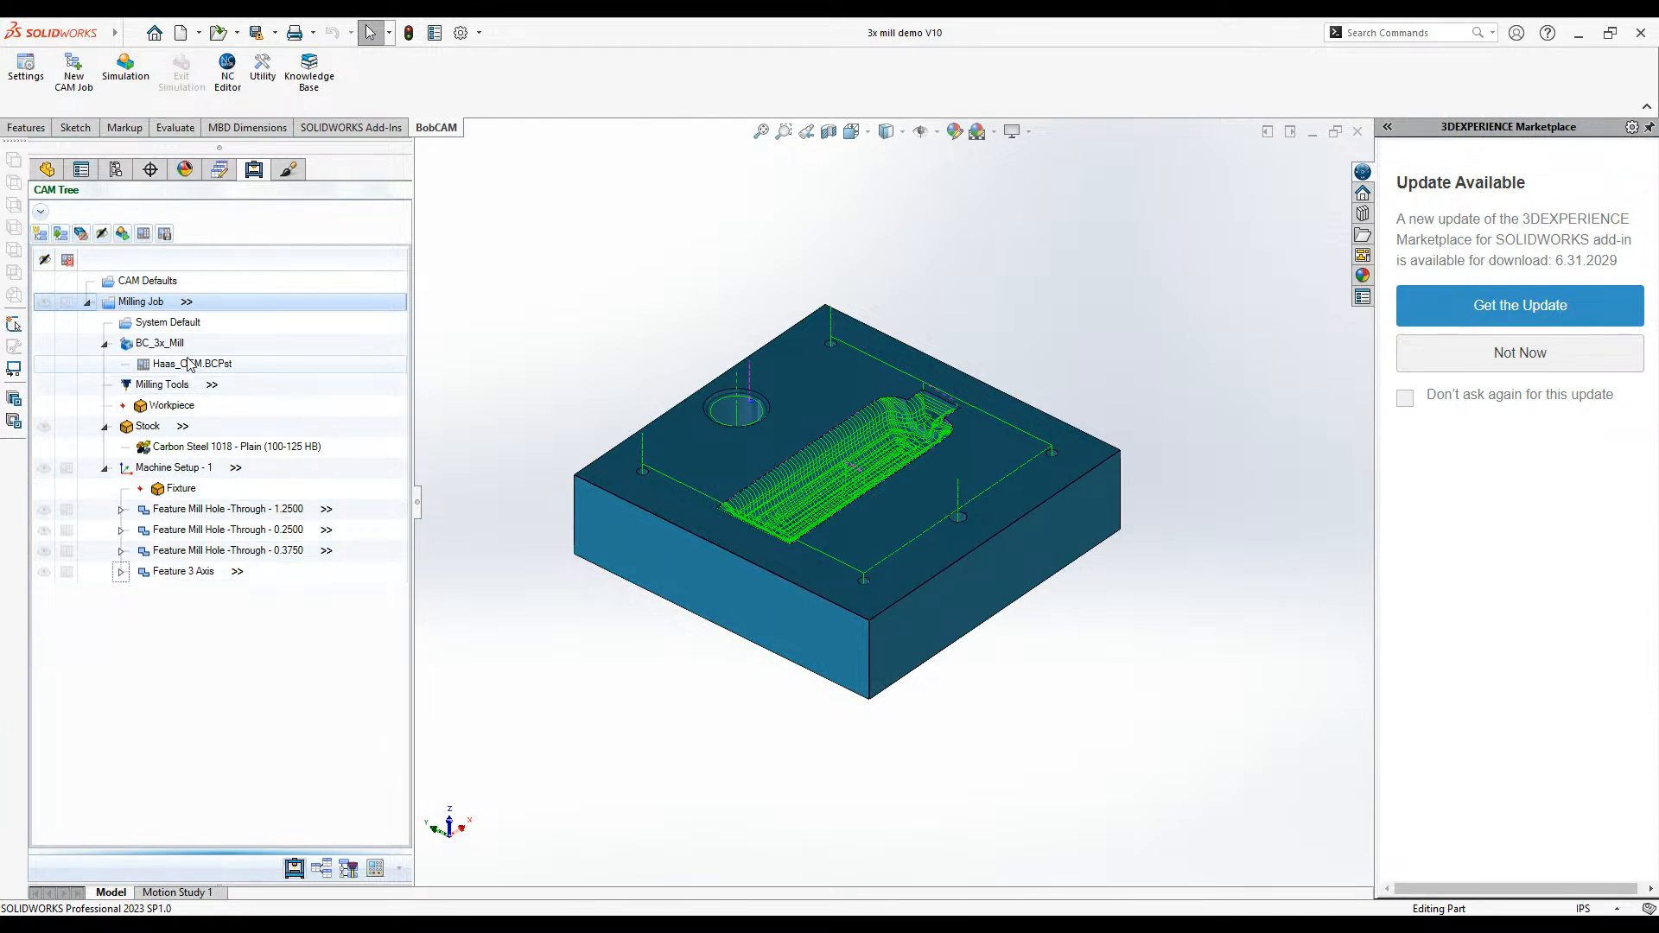
left_click(87, 302)
left_click(45, 303)
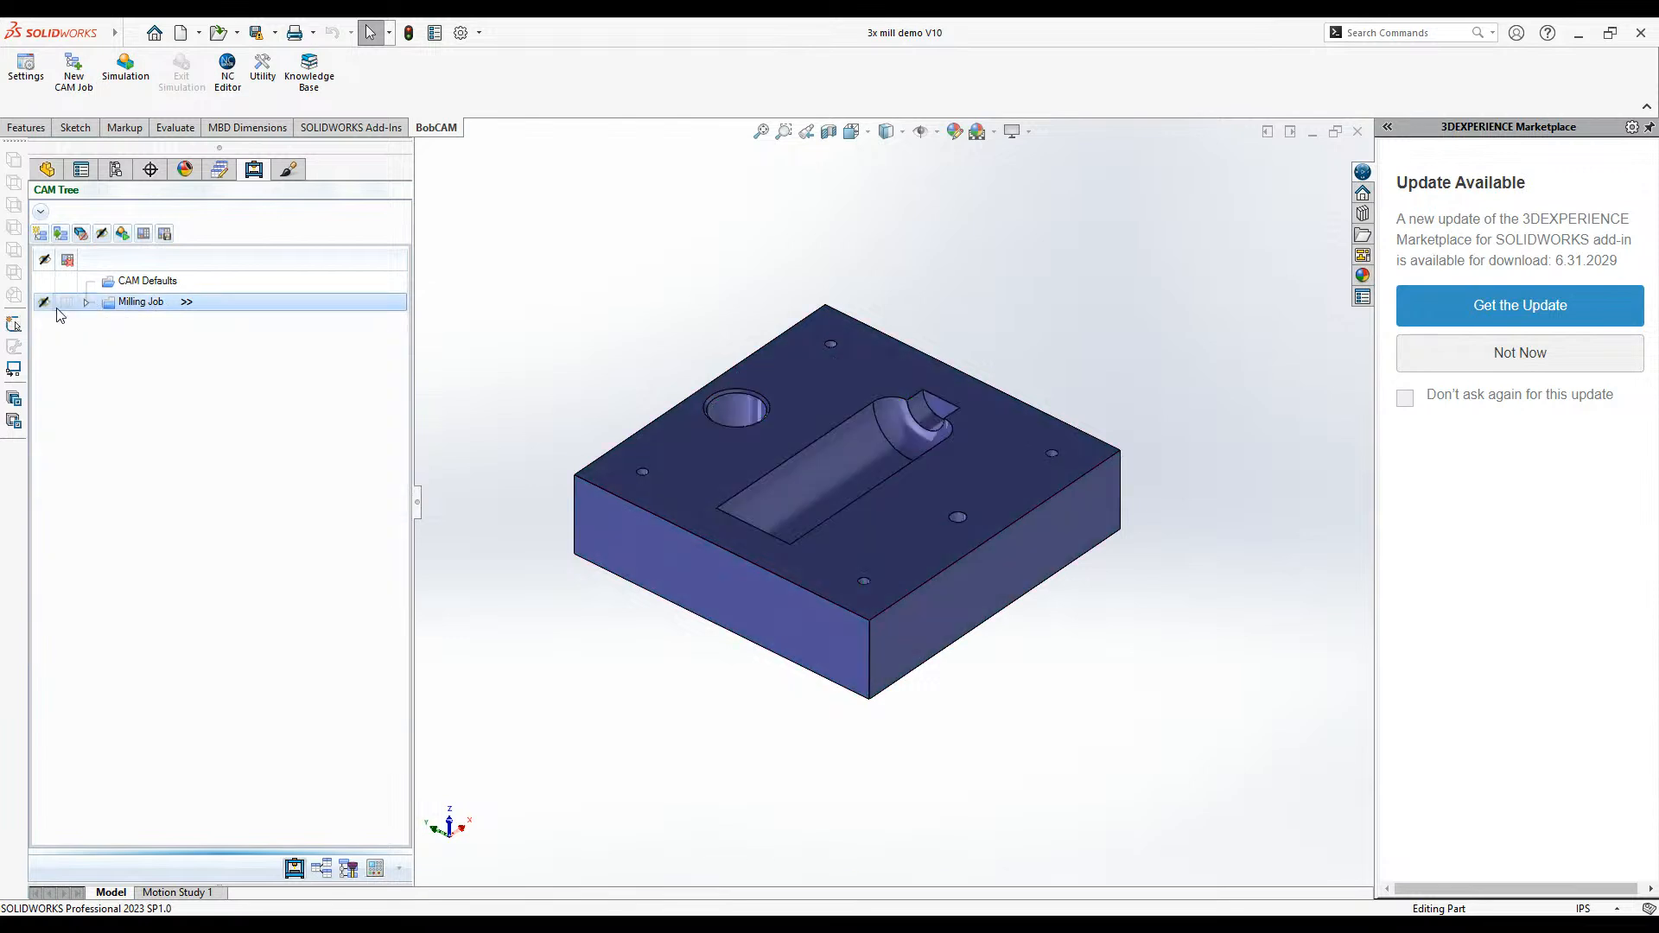
Create a new Milling job with the BC_3x_Mill machine, System Default template and Start Stock Wizard enabled
right_click(288, 285)
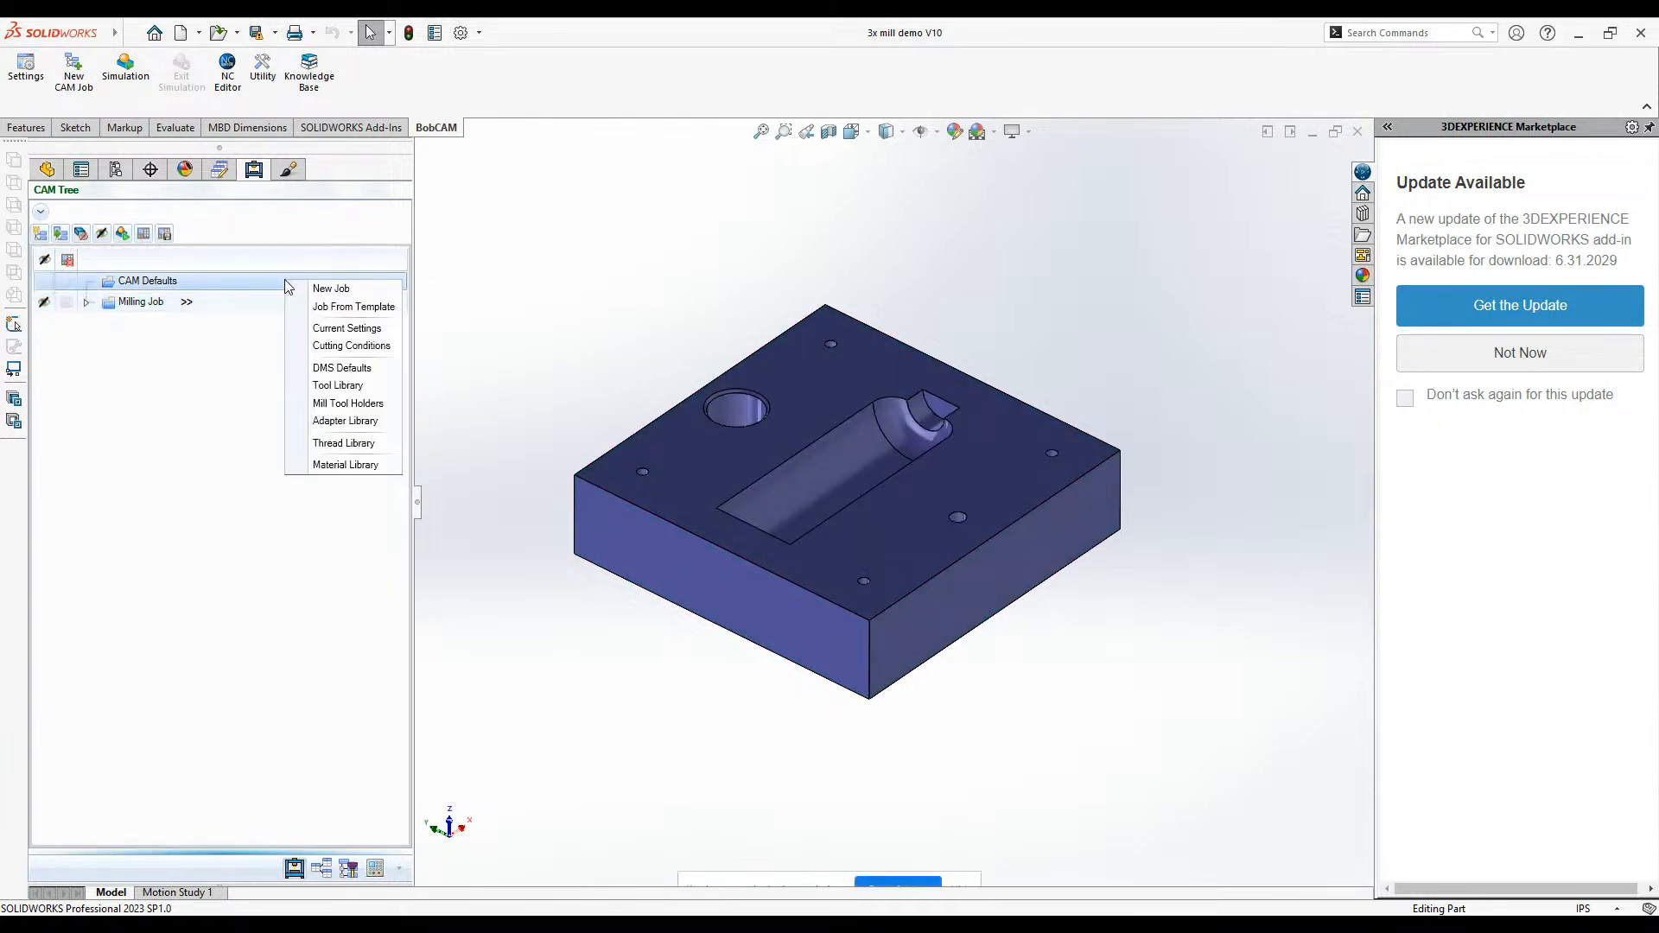
left_click(356, 297)
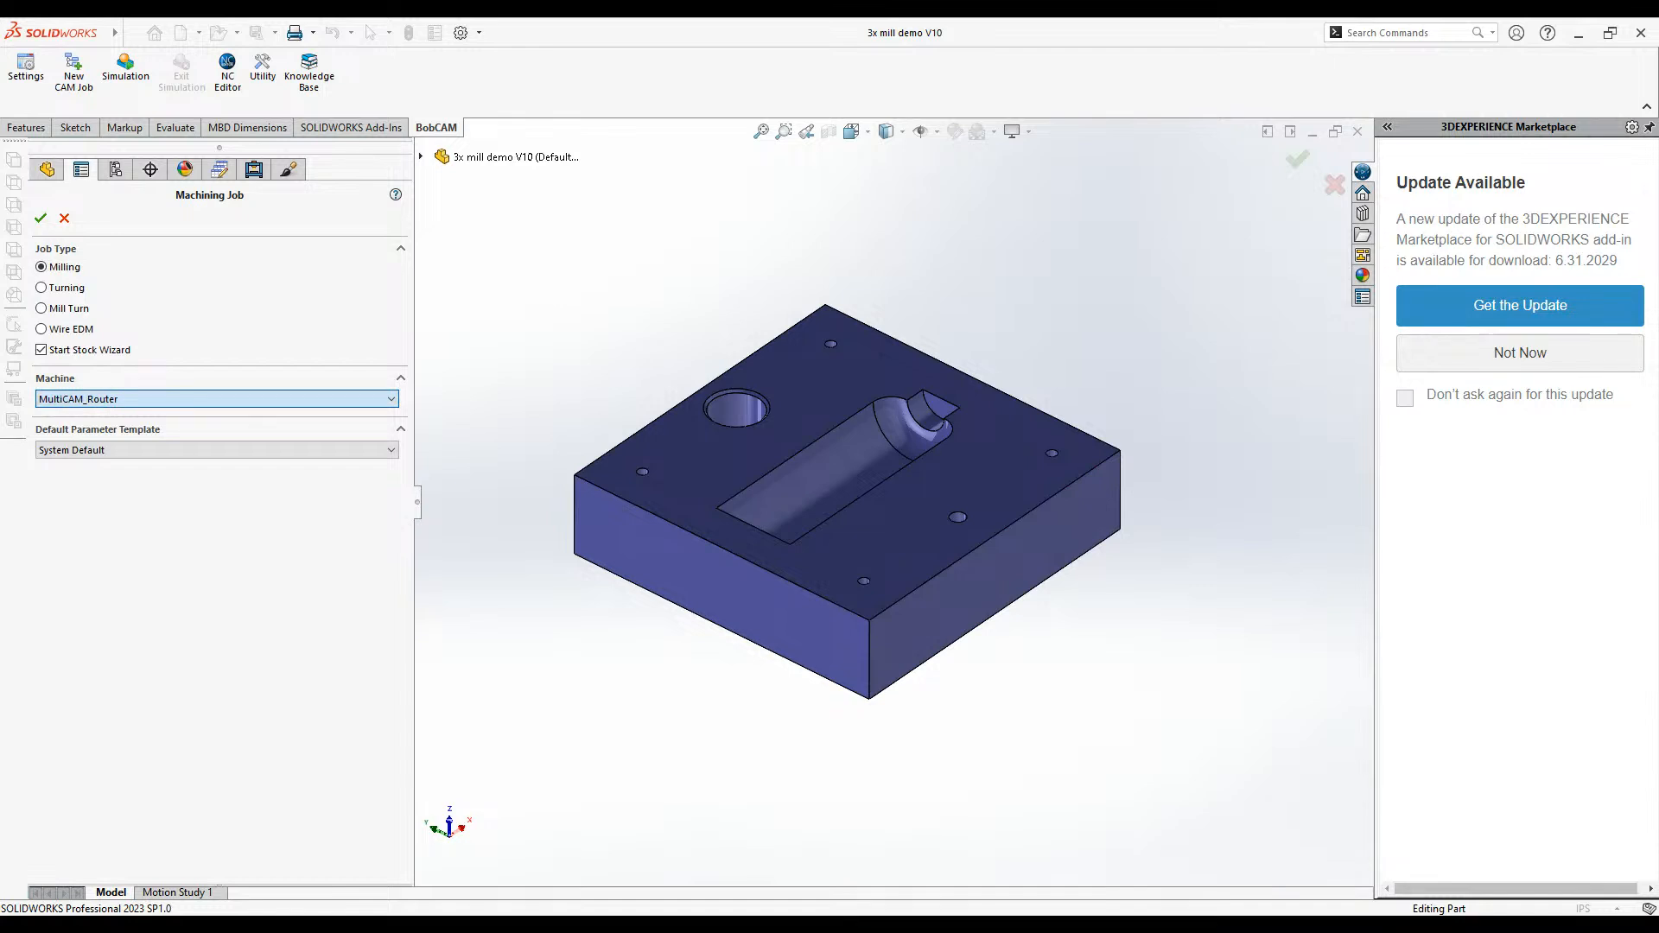
left_click(144, 546)
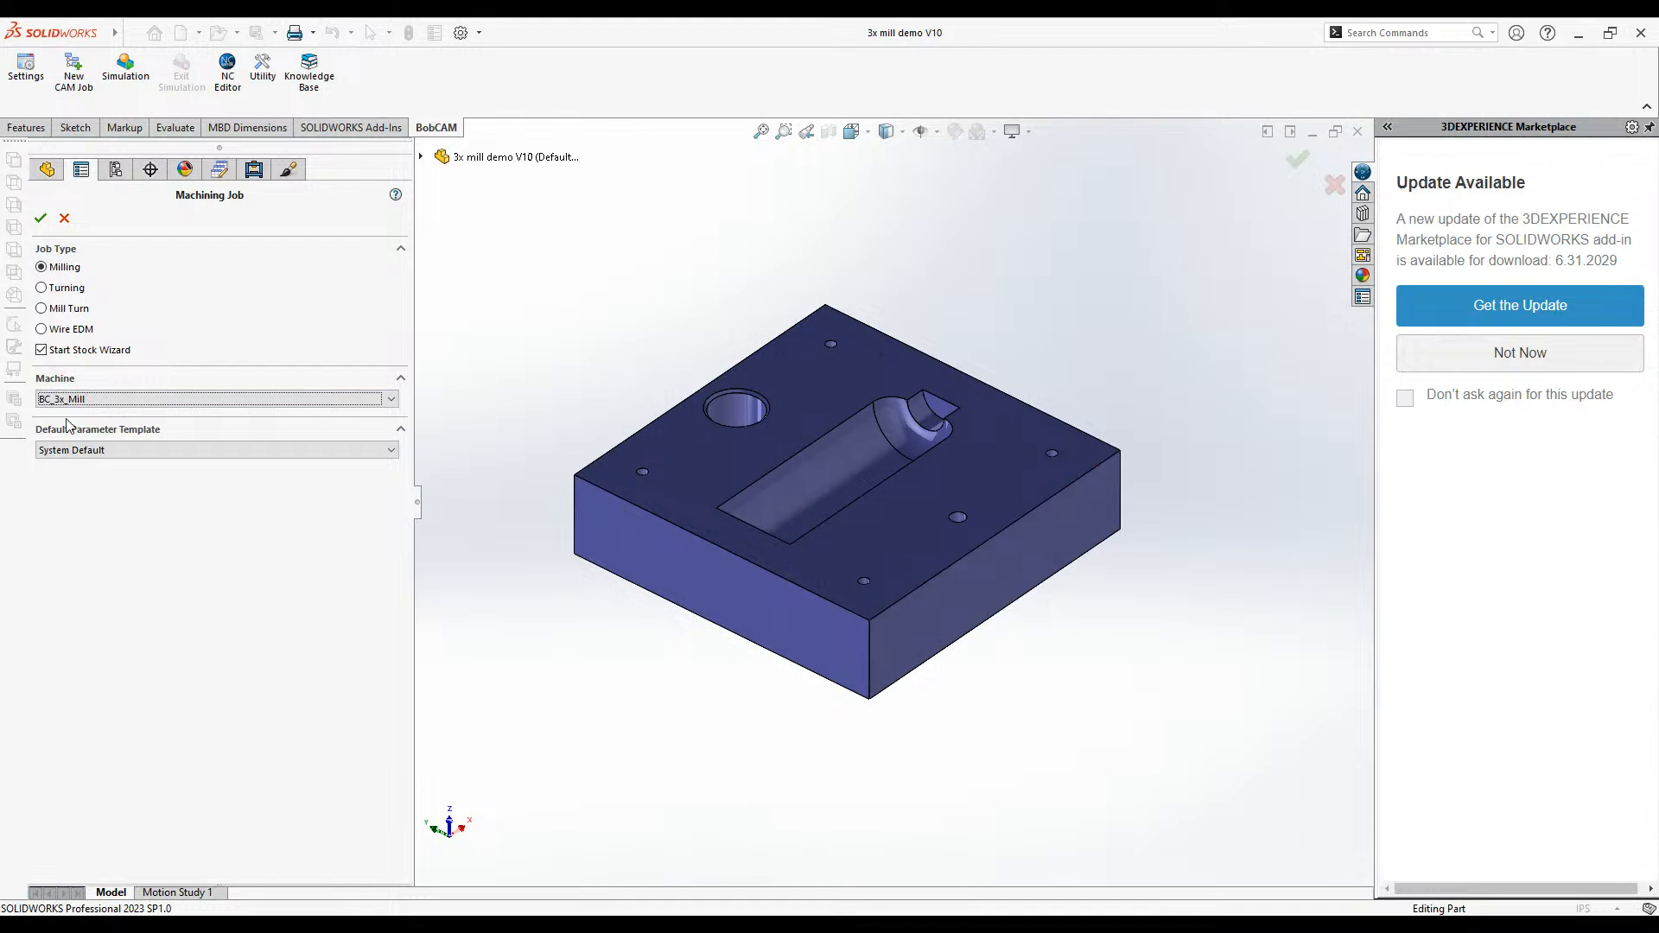
left_click(41, 218)
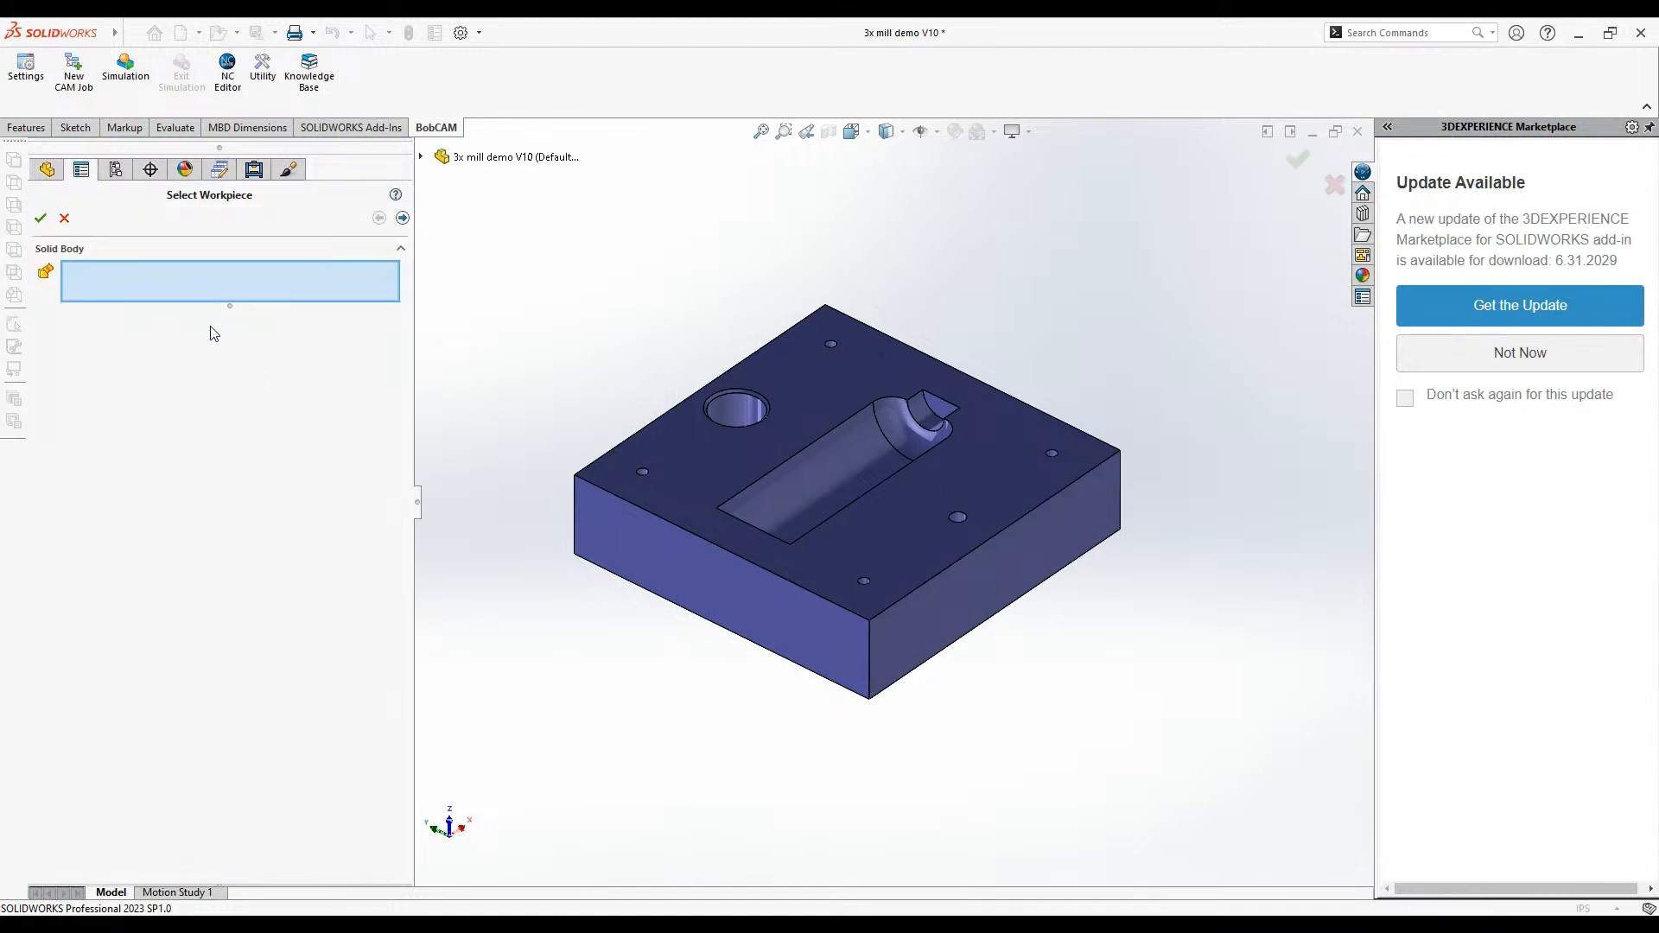
Pick the solid part as the workpiece and accept a bounding box stock taken automatically from the workspace
left_click(748, 519)
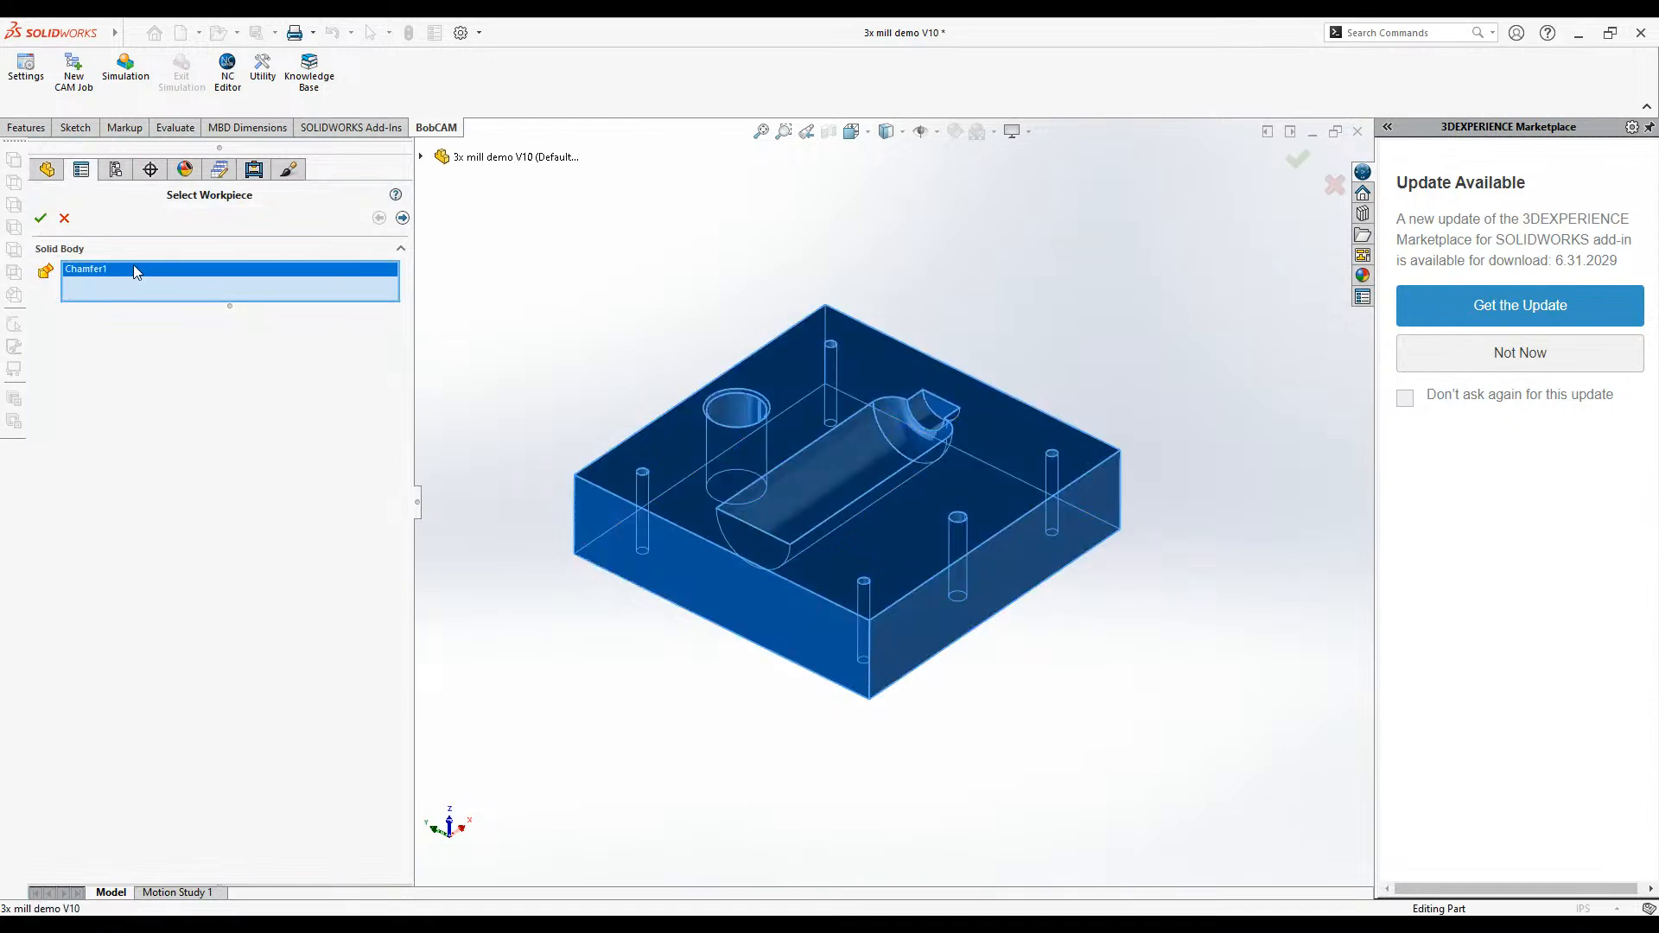
left_click(402, 220)
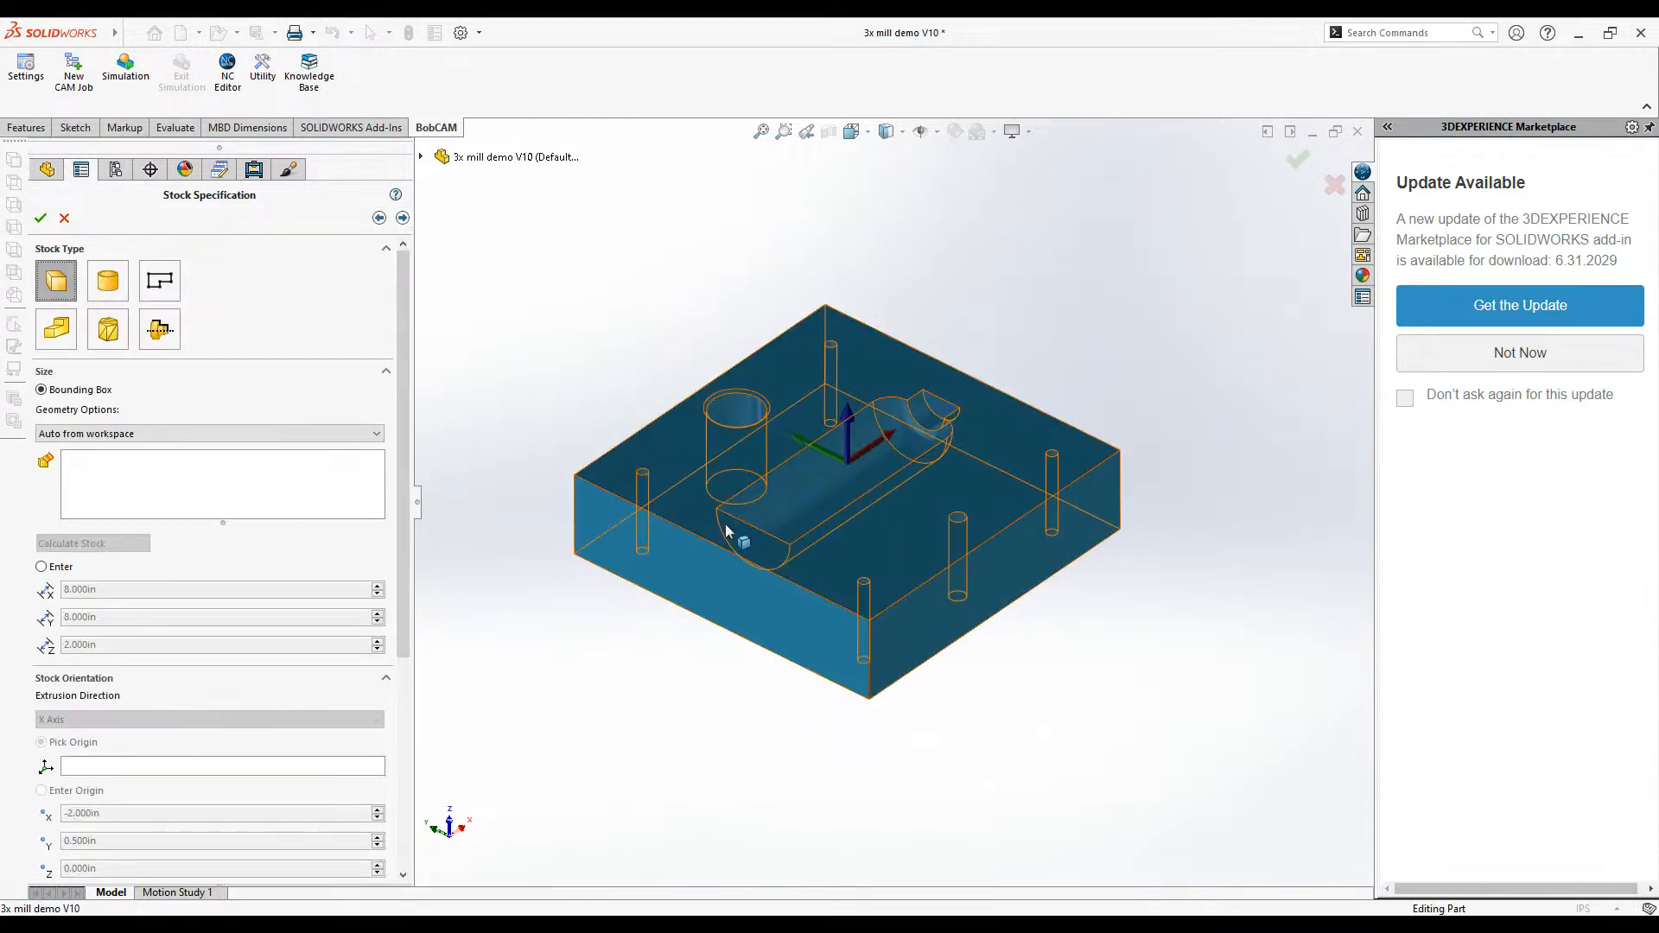
middle_click_drag(929, 580, 1115, 372)
middle_click_drag(1264, 823, 1194, 556)
scroll(952, 437, "down", 1)
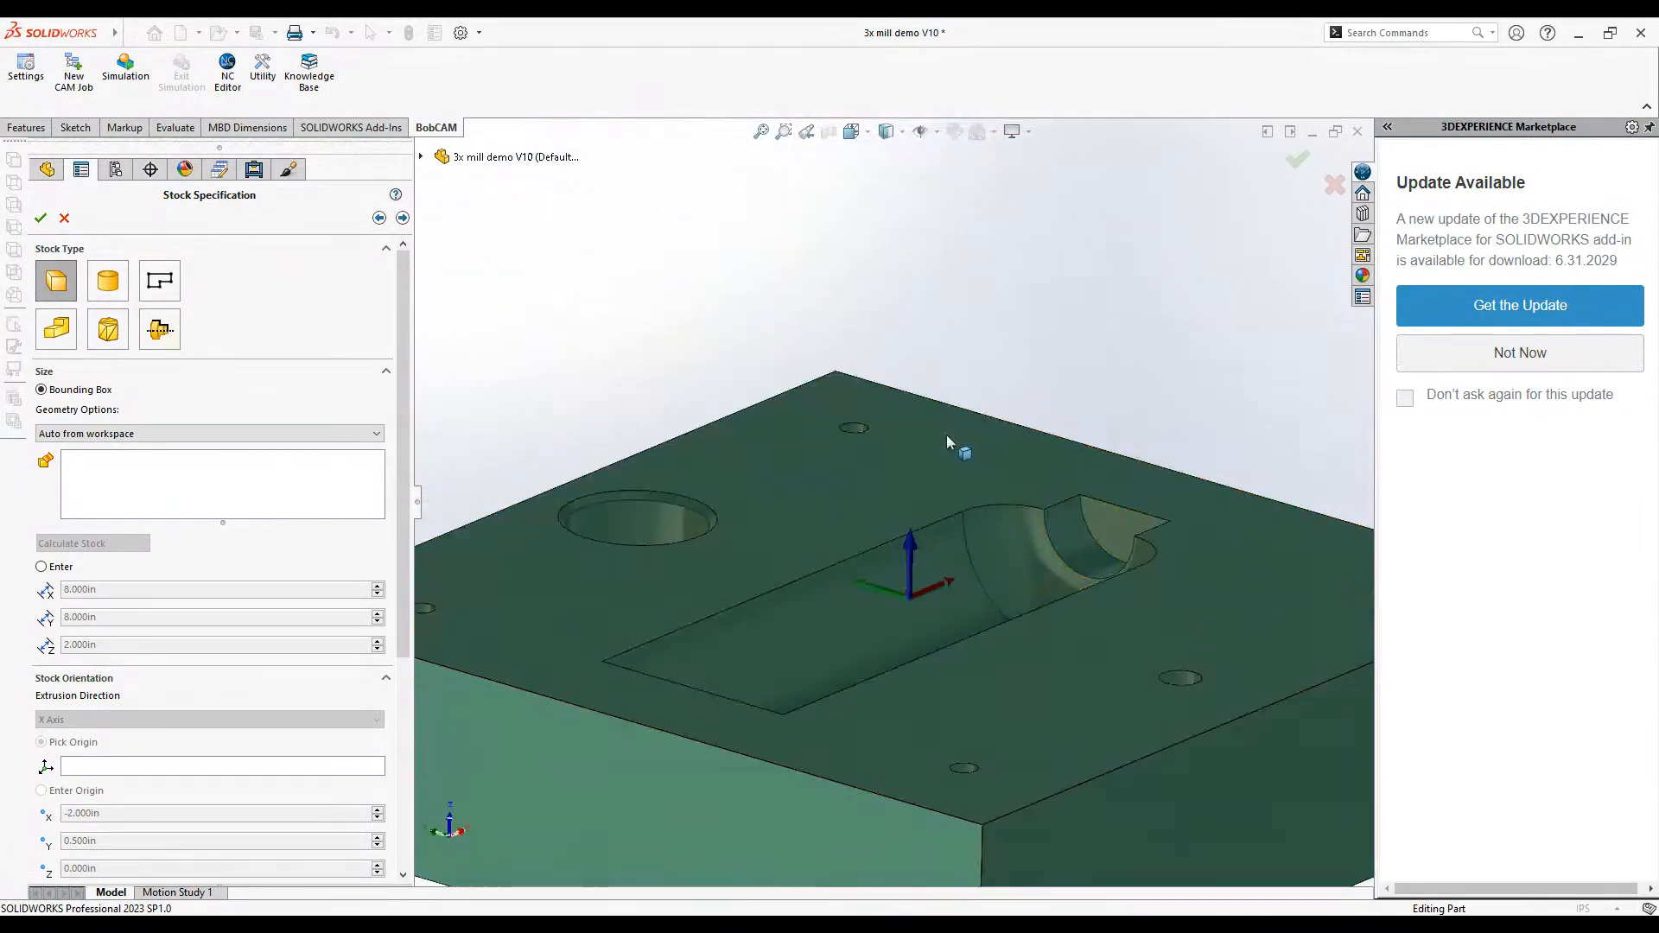
scroll(929, 485, "up", 5)
scroll(933, 598, "down", 2)
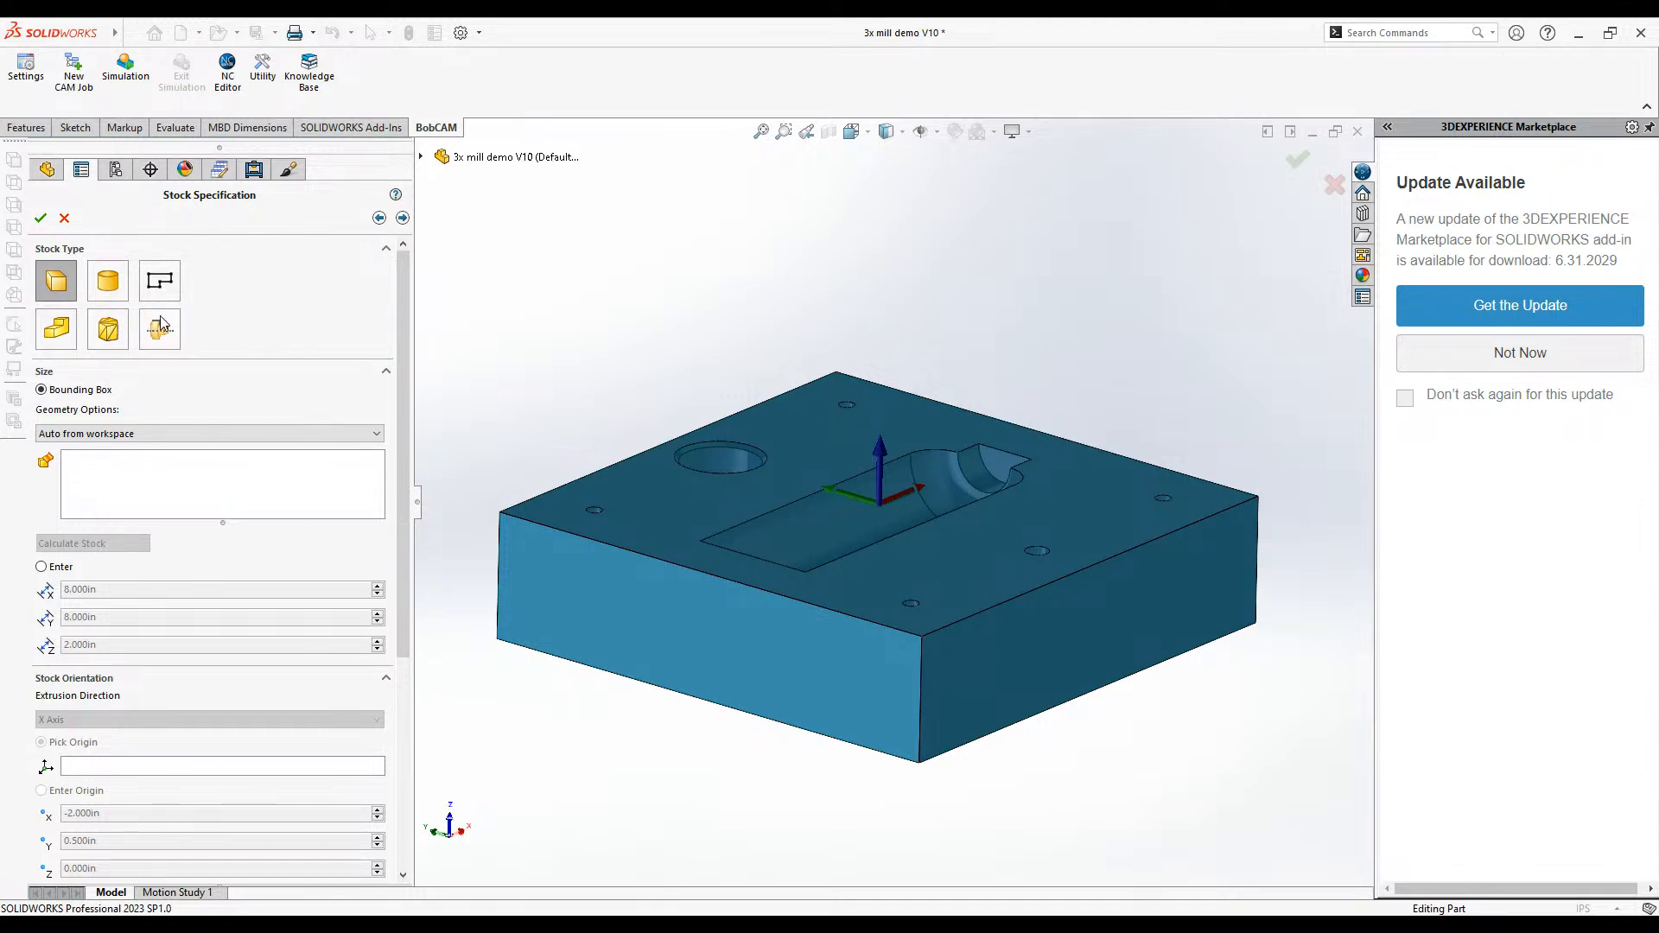
left_click(402, 217)
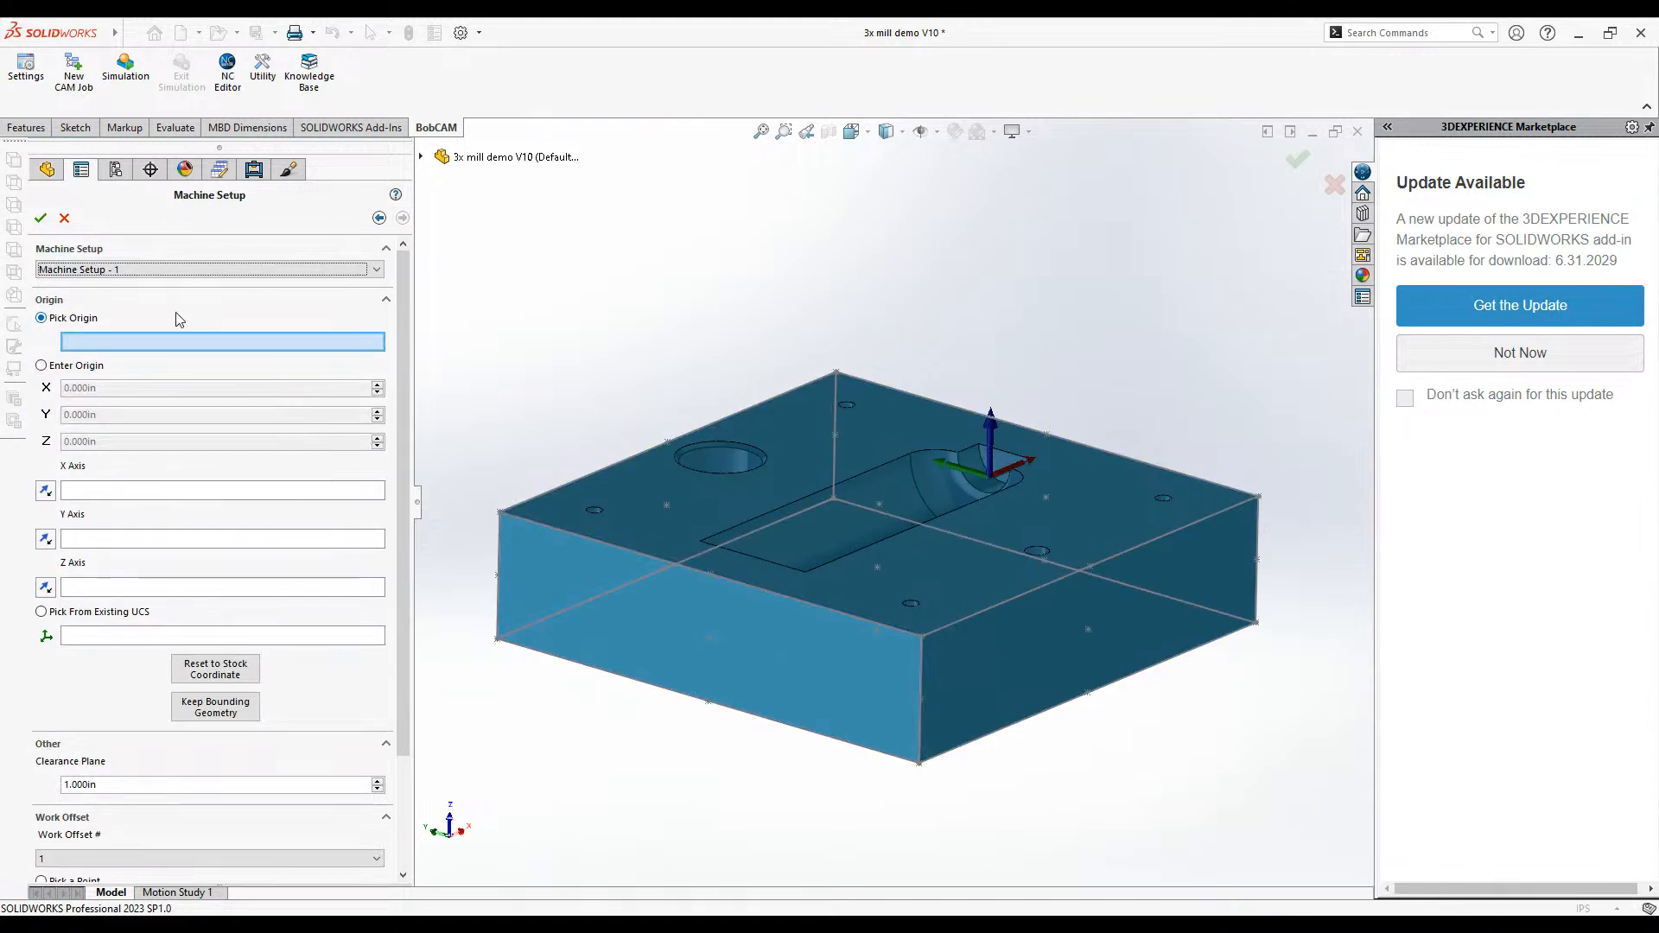
Place the Machine Setup - 1 origin on the stock's top corner at X -6, Y -3.5, and finish the stock wizard
left_click(178, 343)
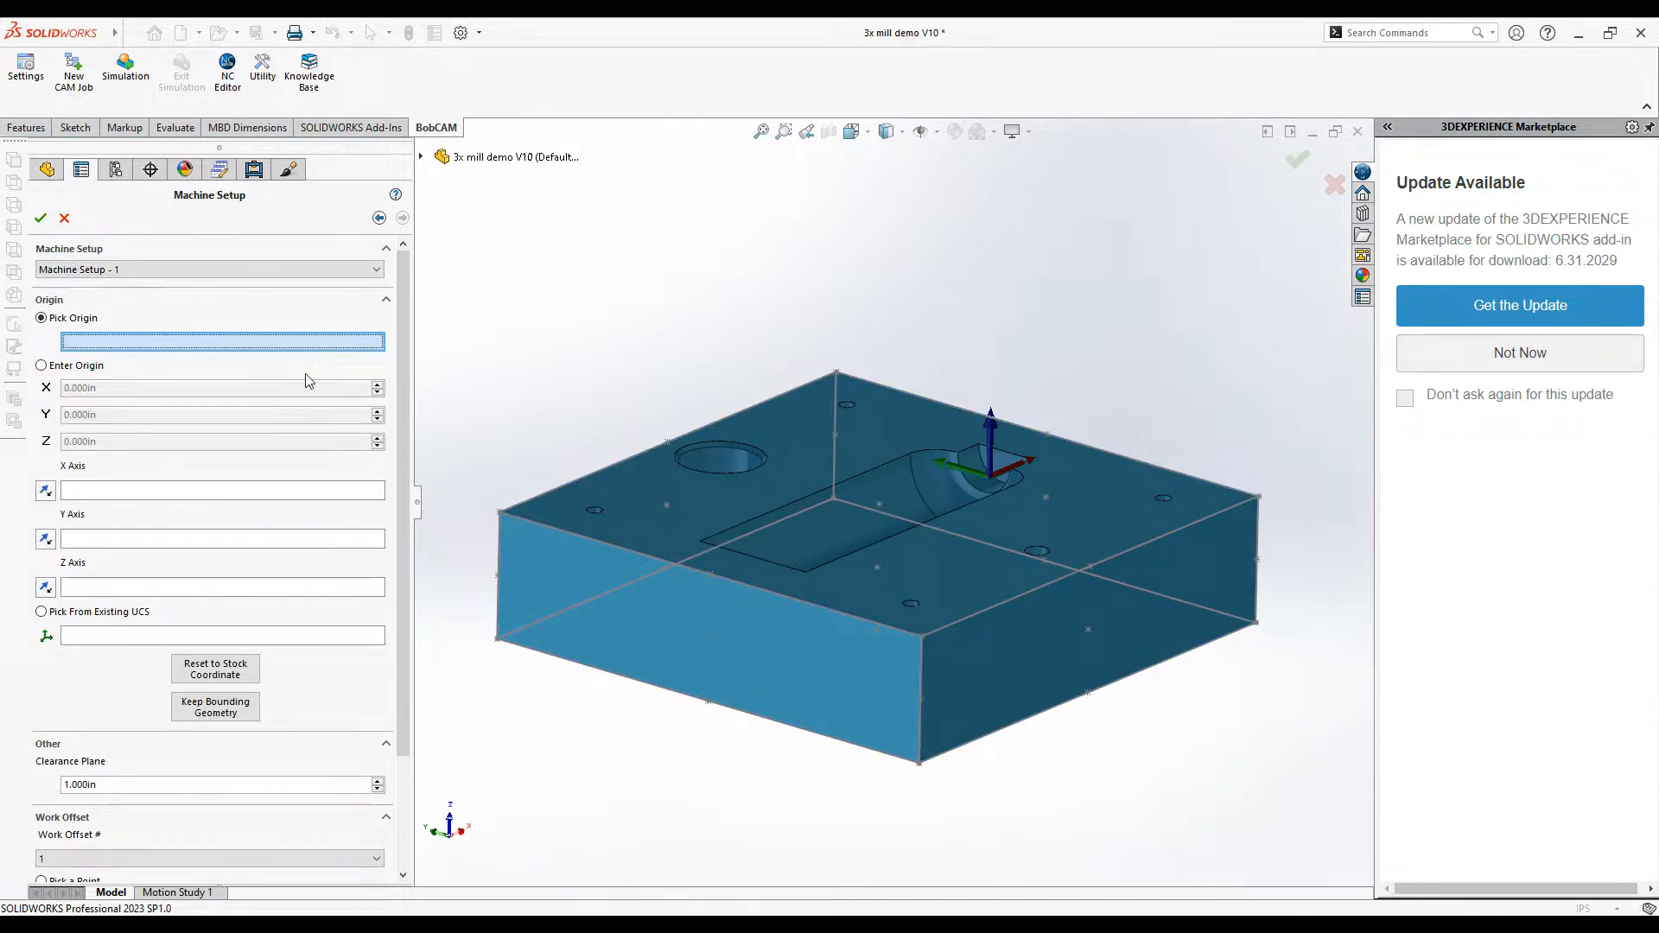
left_click(922, 636)
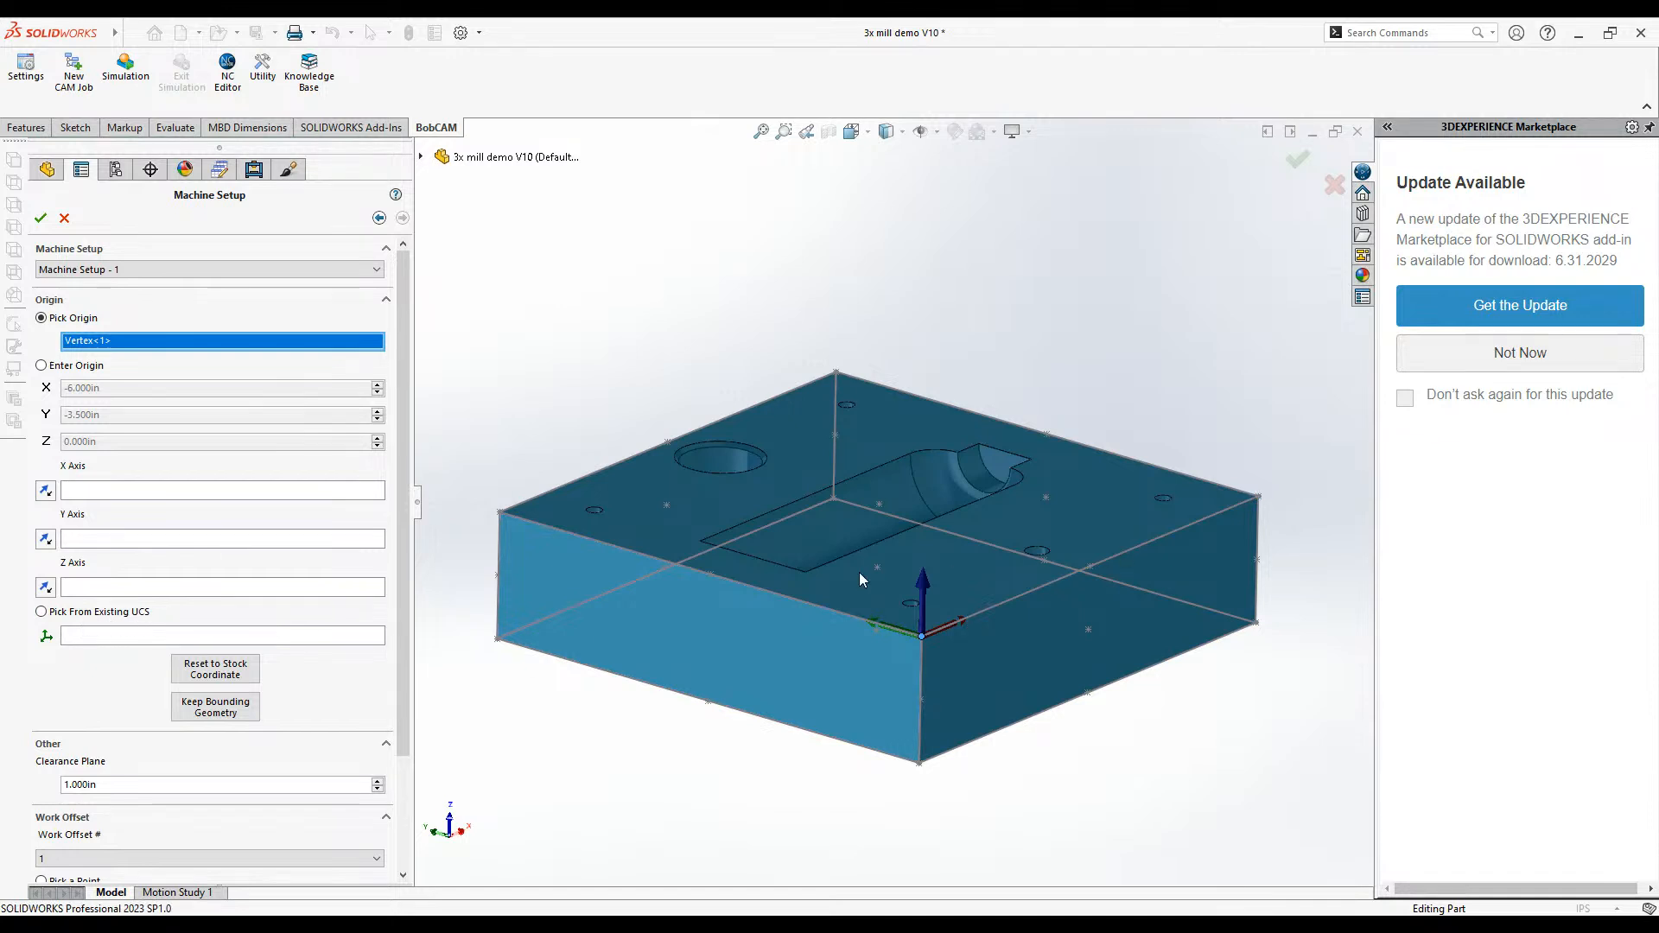
scroll(322, 563, "down", 3)
scroll(346, 634, "up", 3)
left_click(43, 219)
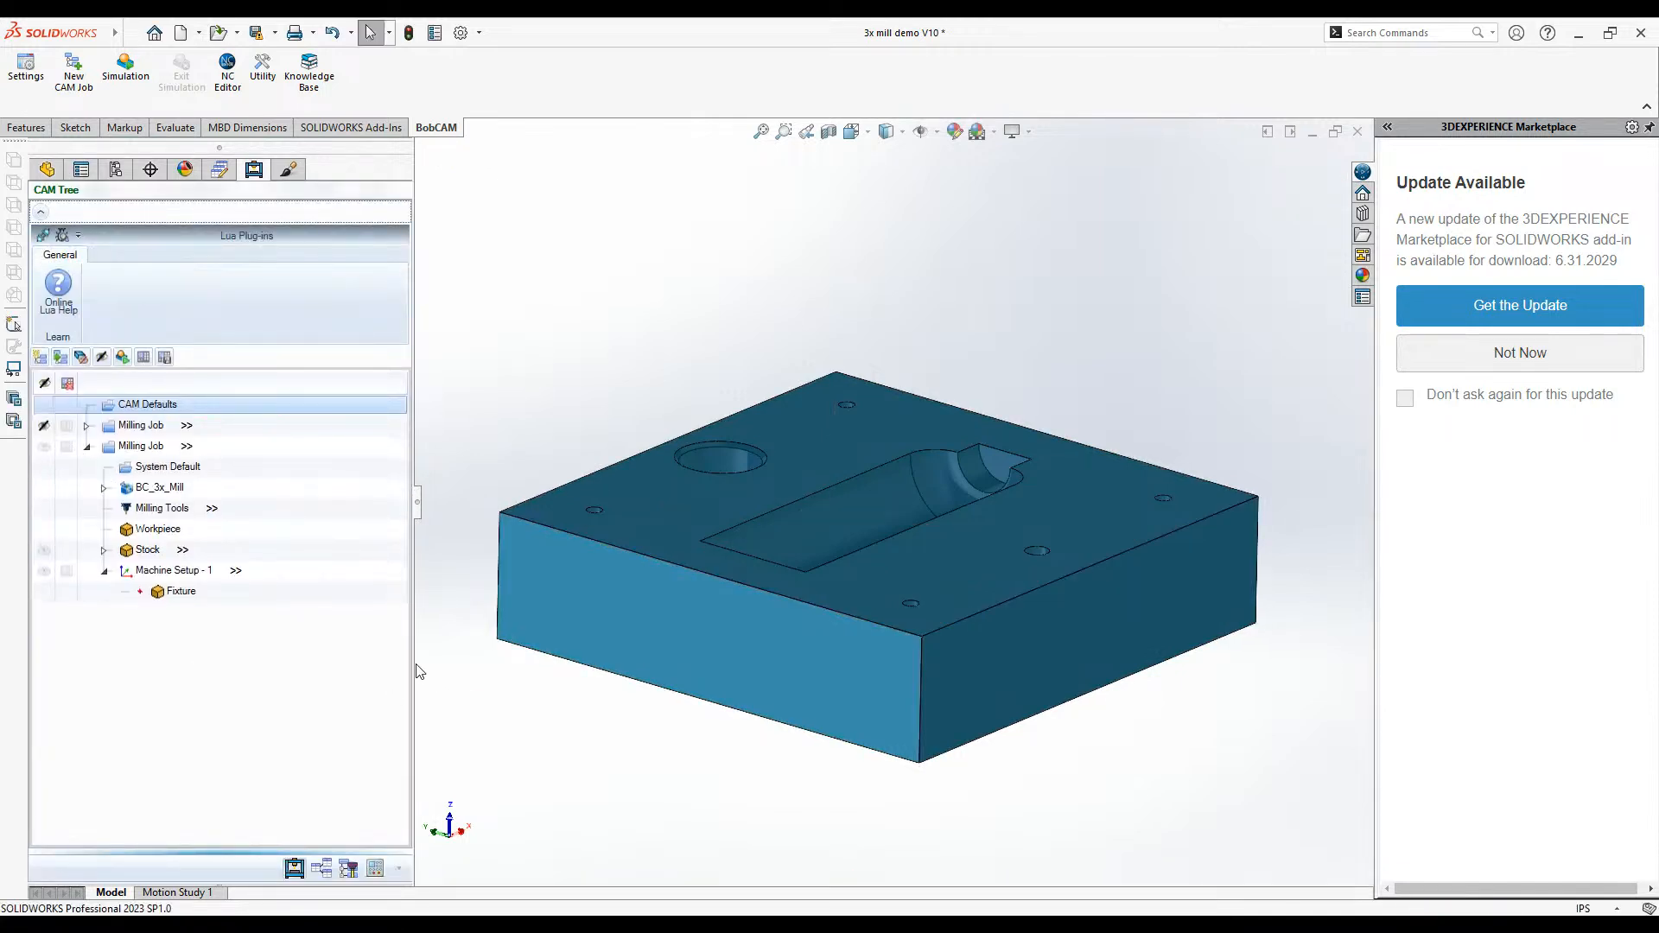
Minimize the Lua Plug-ins ribbon and generate the hole features of the part in Machine Setup - 1 with Hole Recognition and the Basic Template
left_click(78, 235)
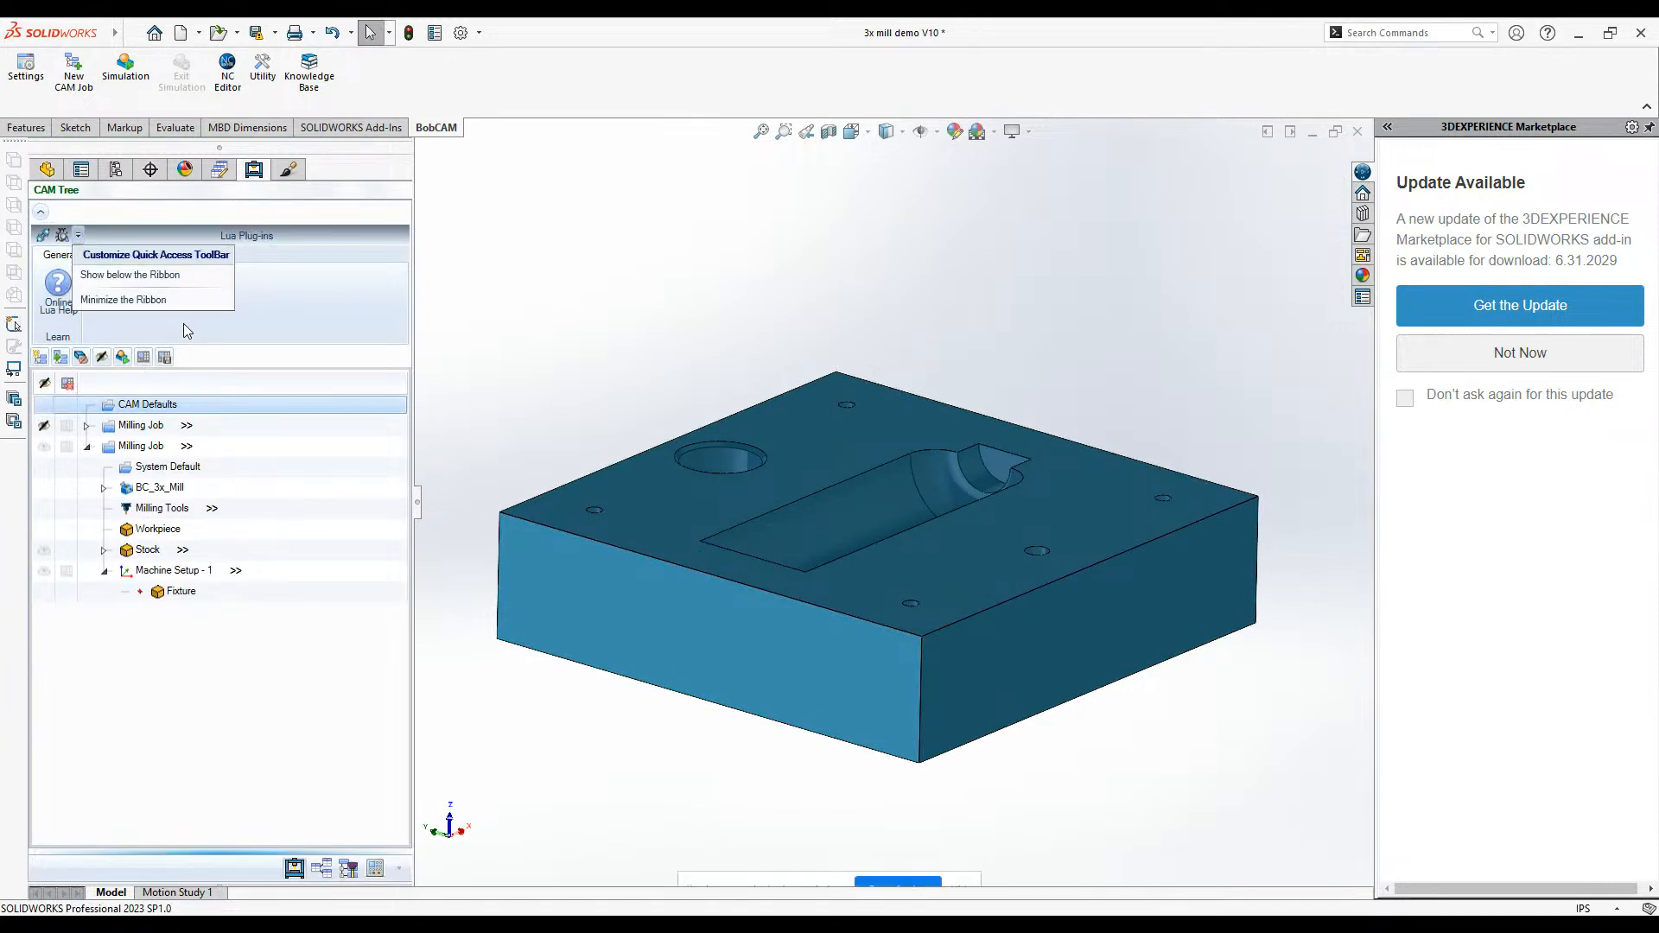
left_click(173, 300)
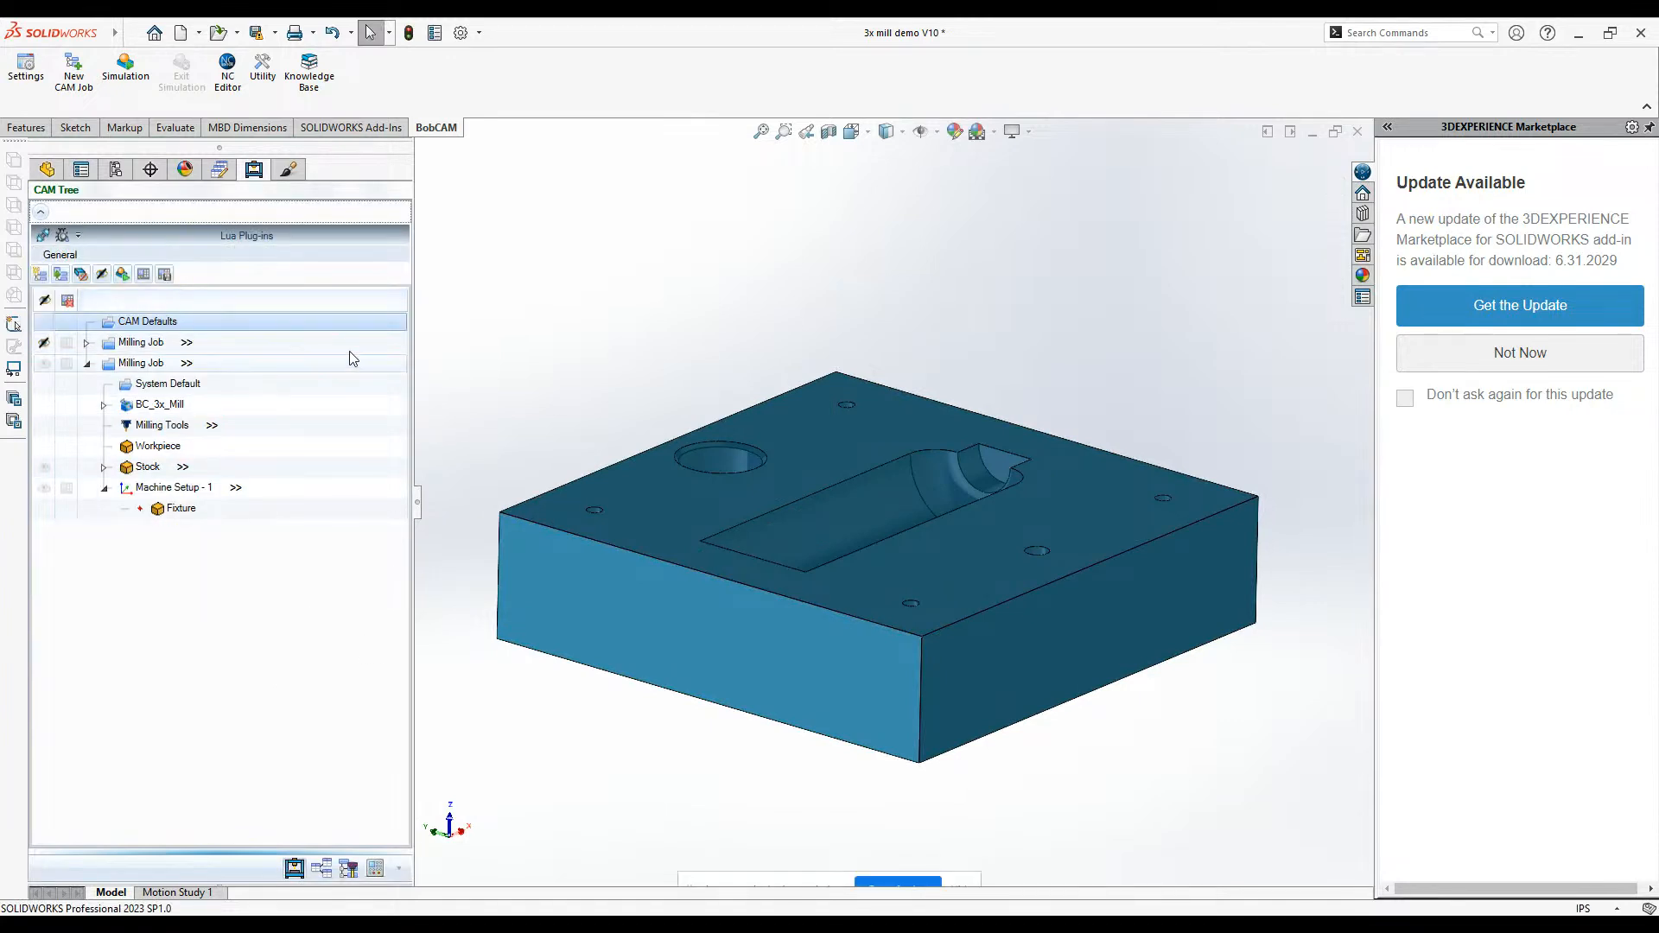
right_click(349, 482)
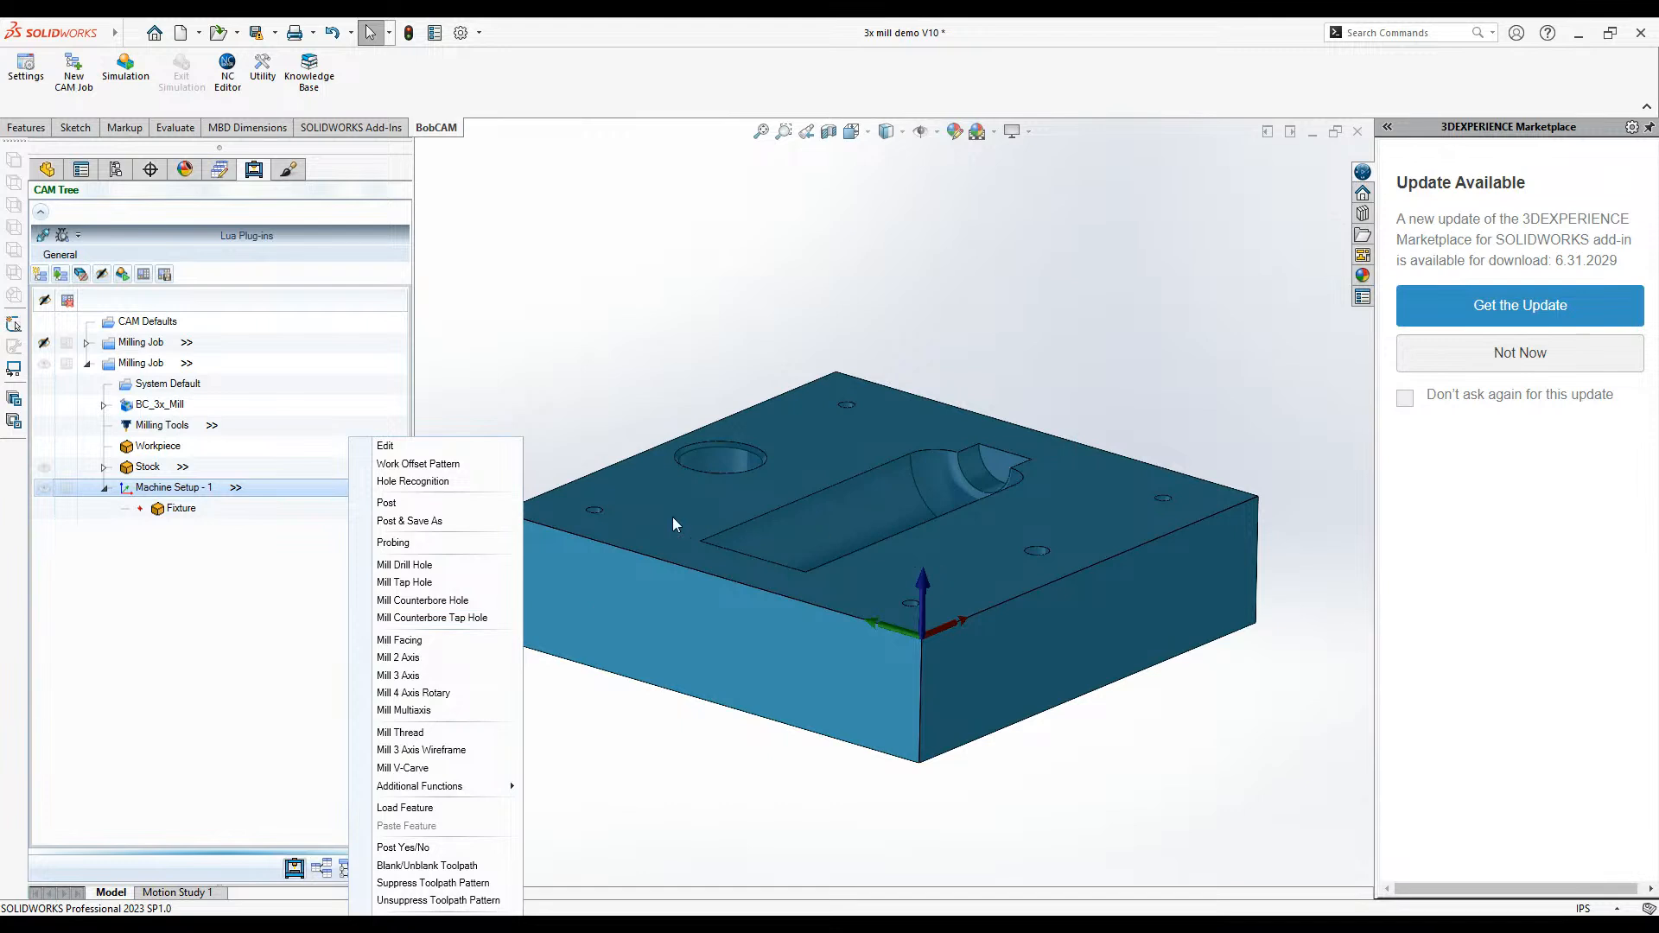
left_click(484, 485)
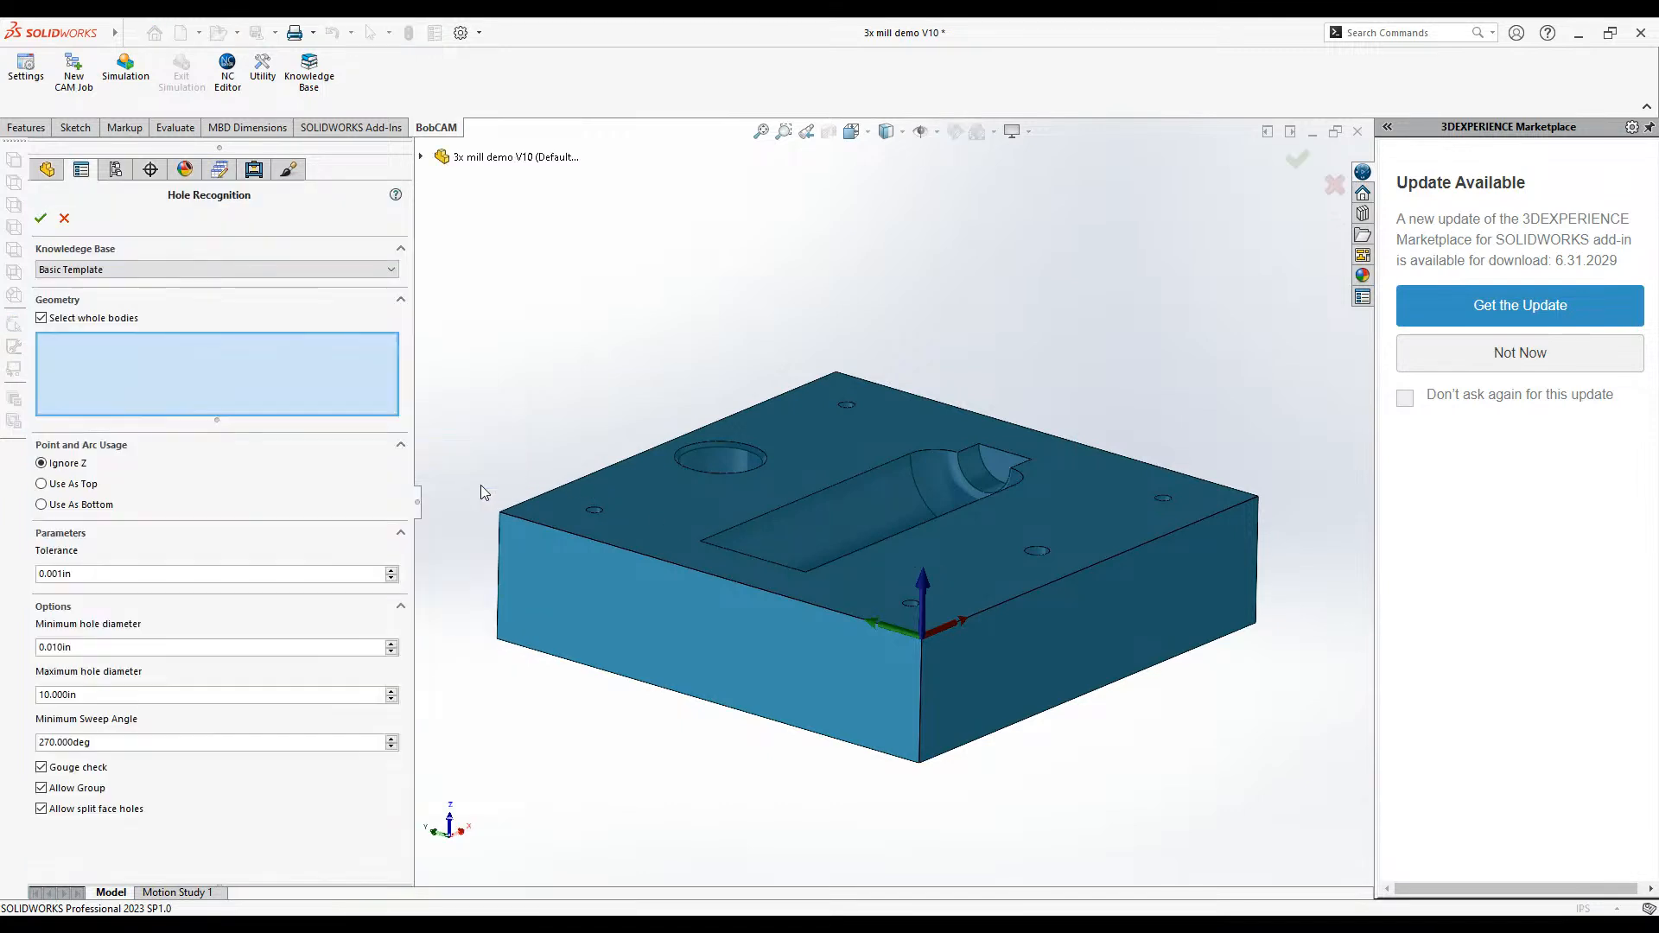
left_click(41, 218)
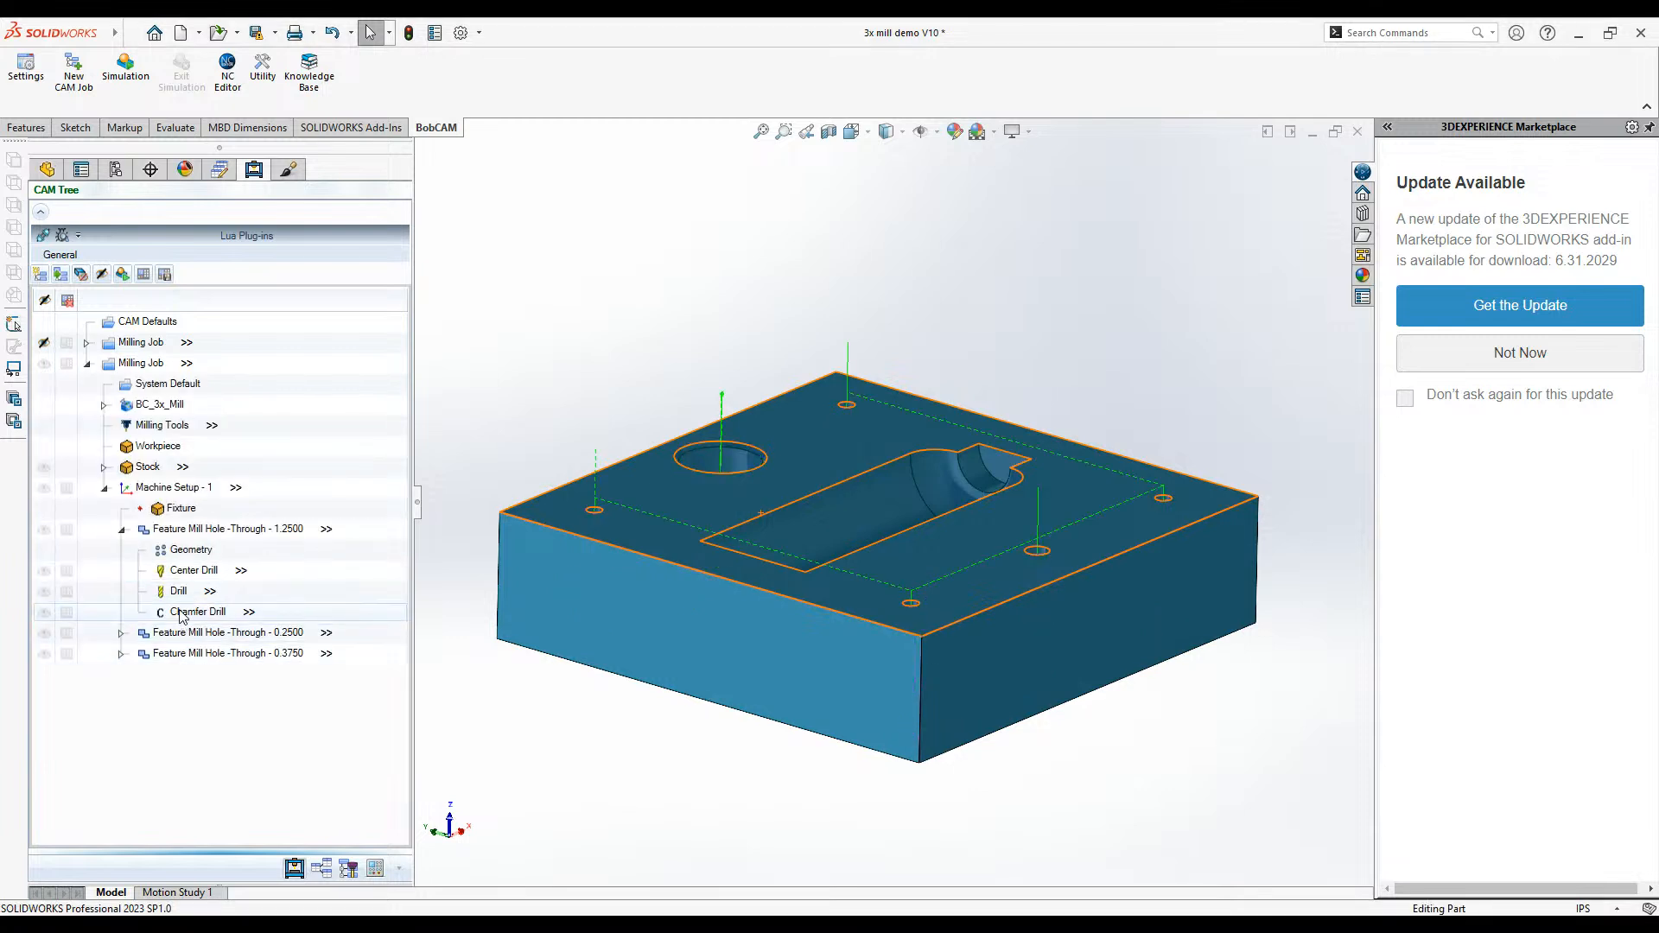
left_click(182, 612)
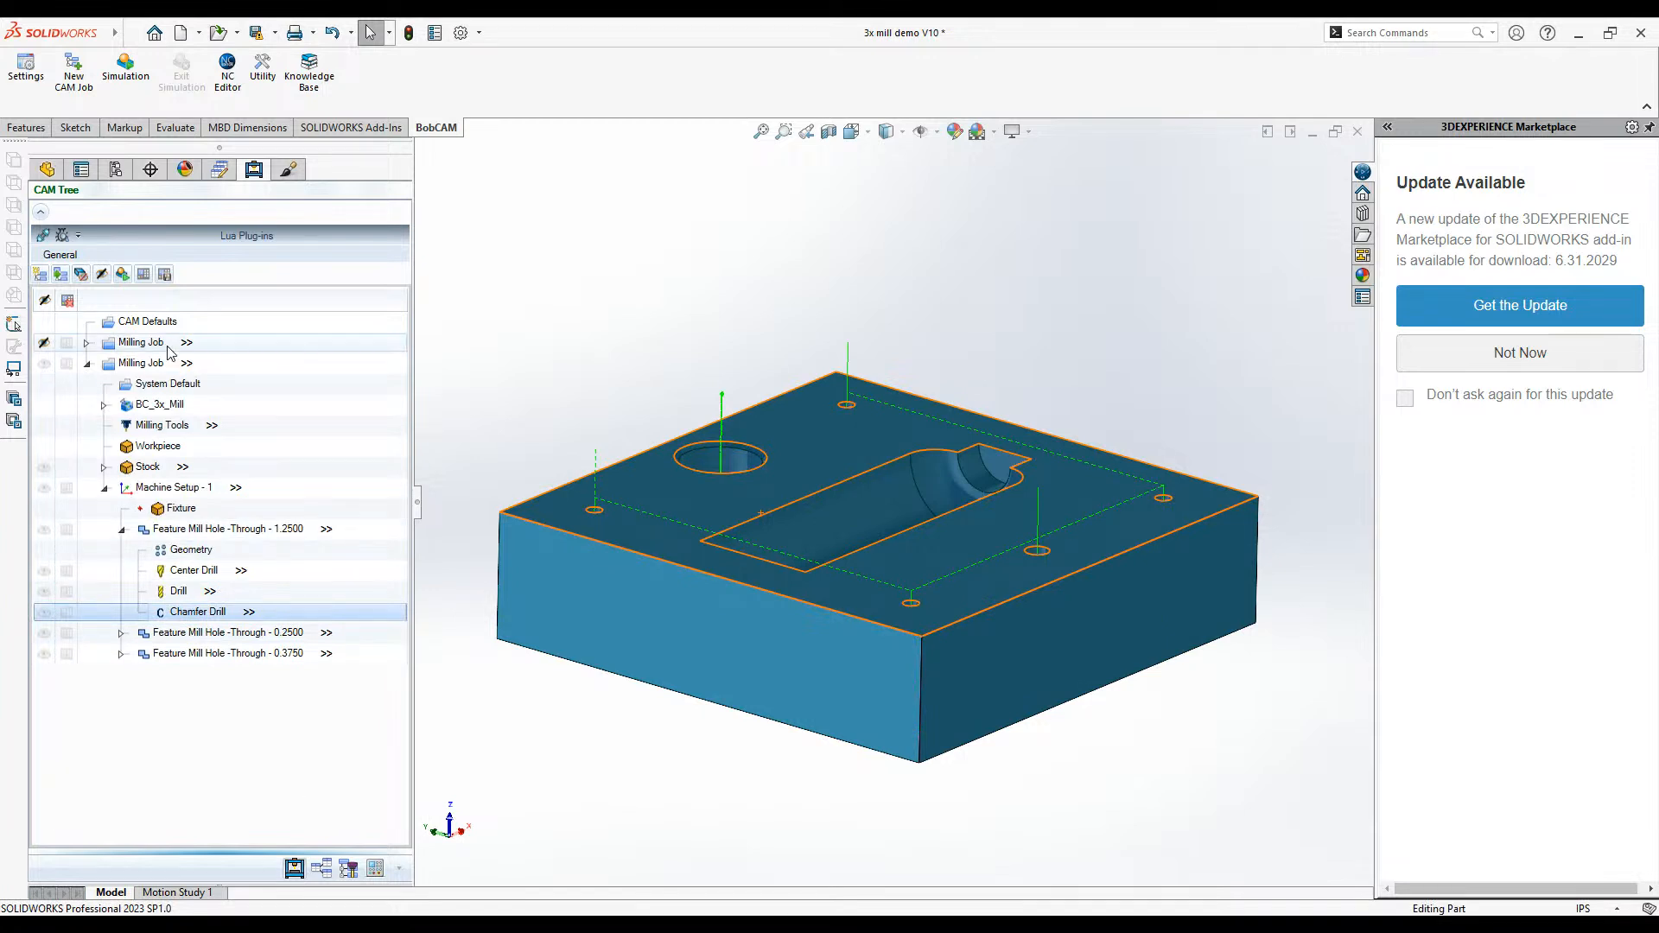
Simulate the new Milling Job with an enlarged graphics area and adjusted run speed until the last drilling operation is complete
right_click(138, 363)
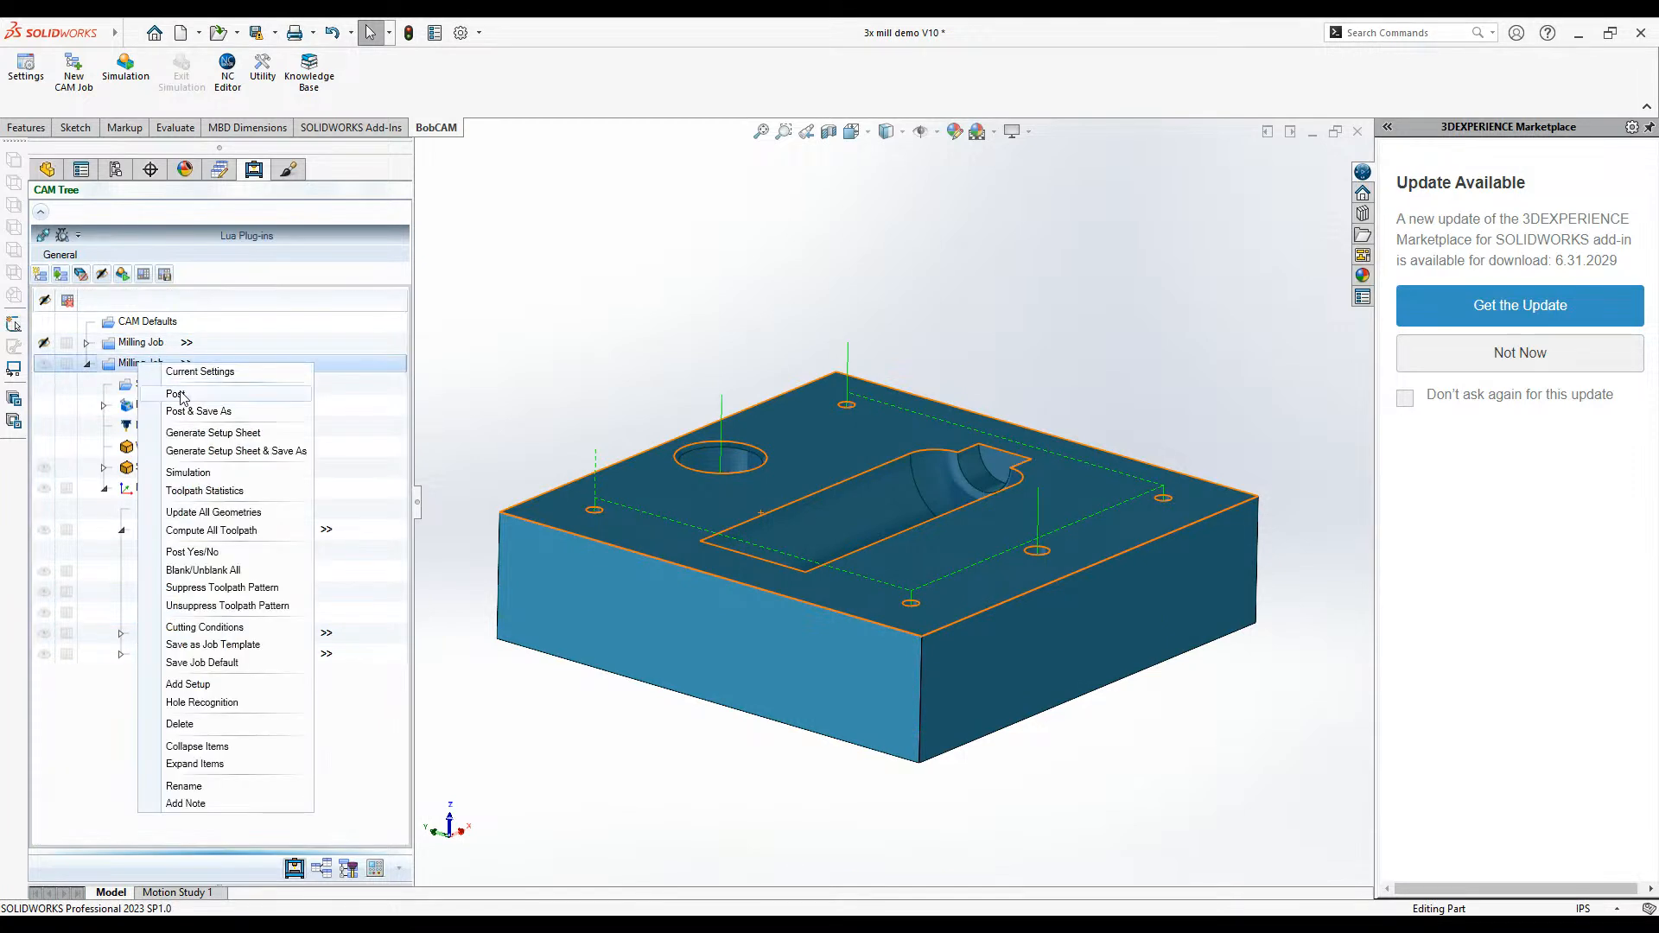
left_click(215, 474)
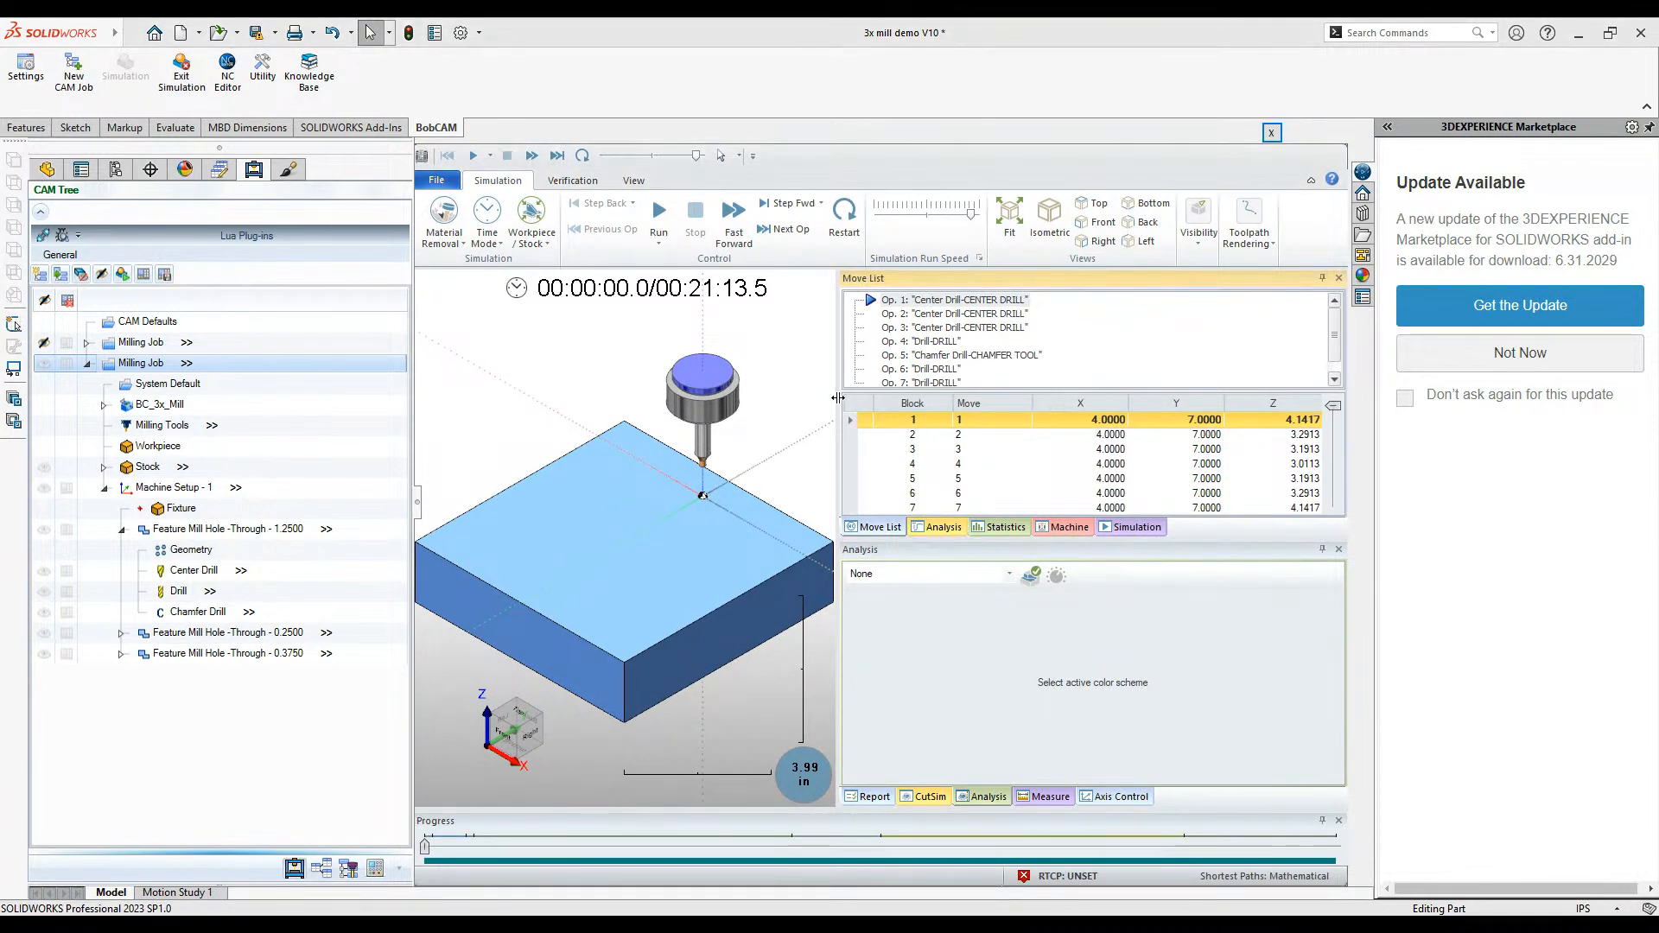
left_click_drag(1041, 404, 1220, 393)
left_click(954, 216)
left_click_drag(954, 216, 934, 222)
left_click(660, 218)
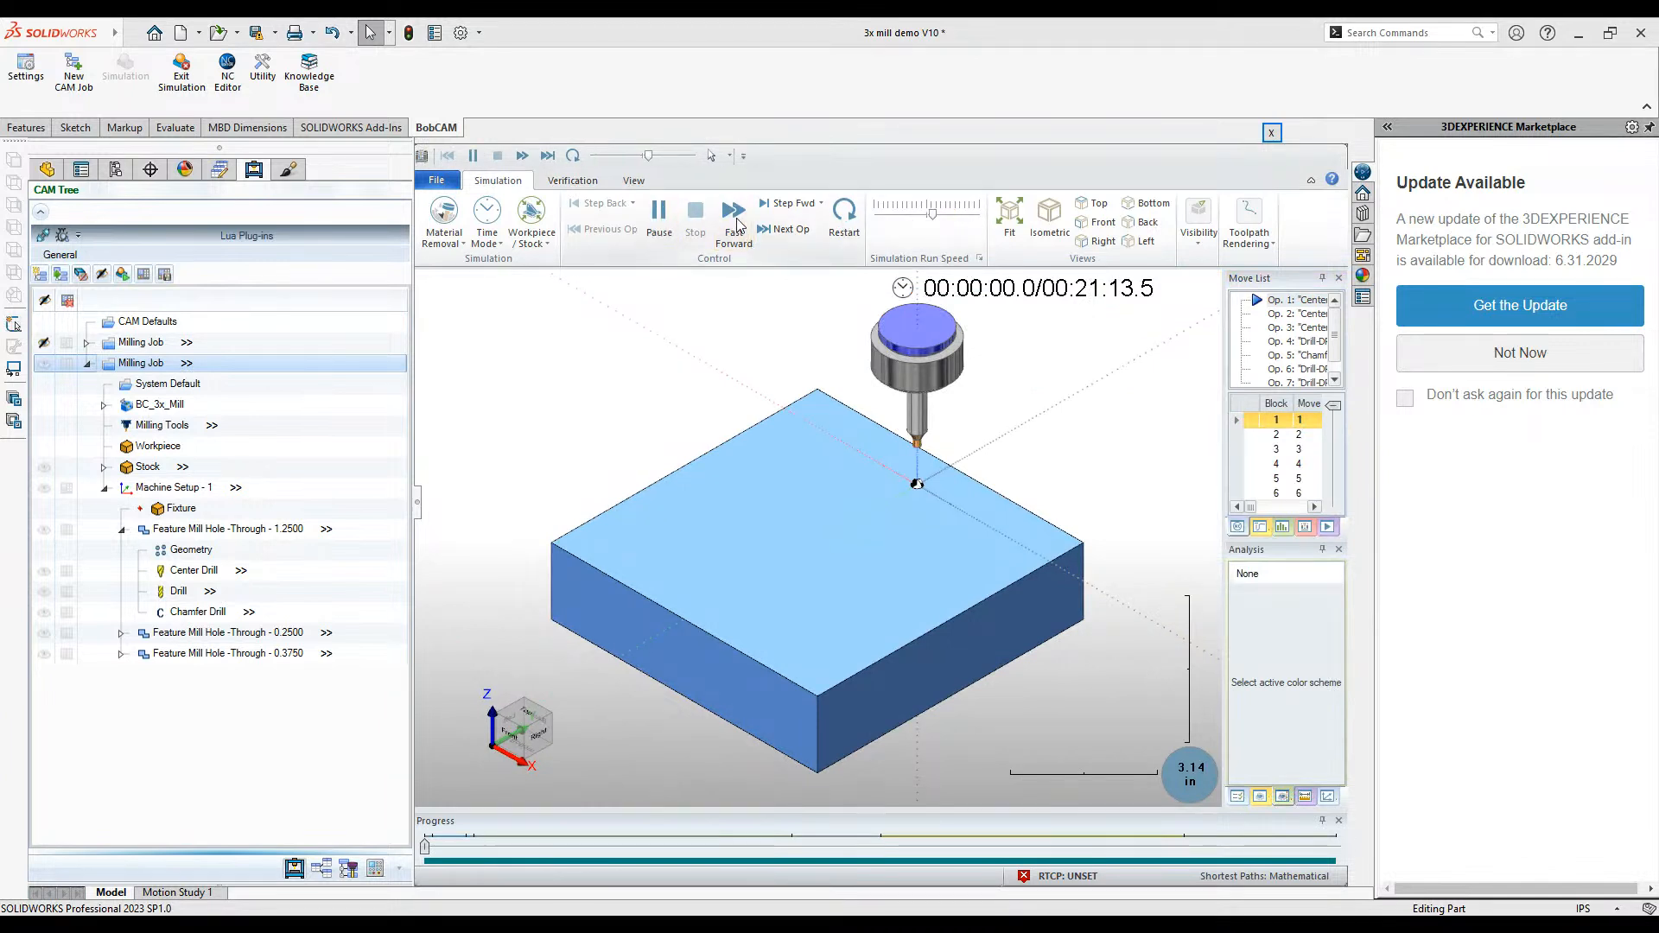
left_click(955, 215)
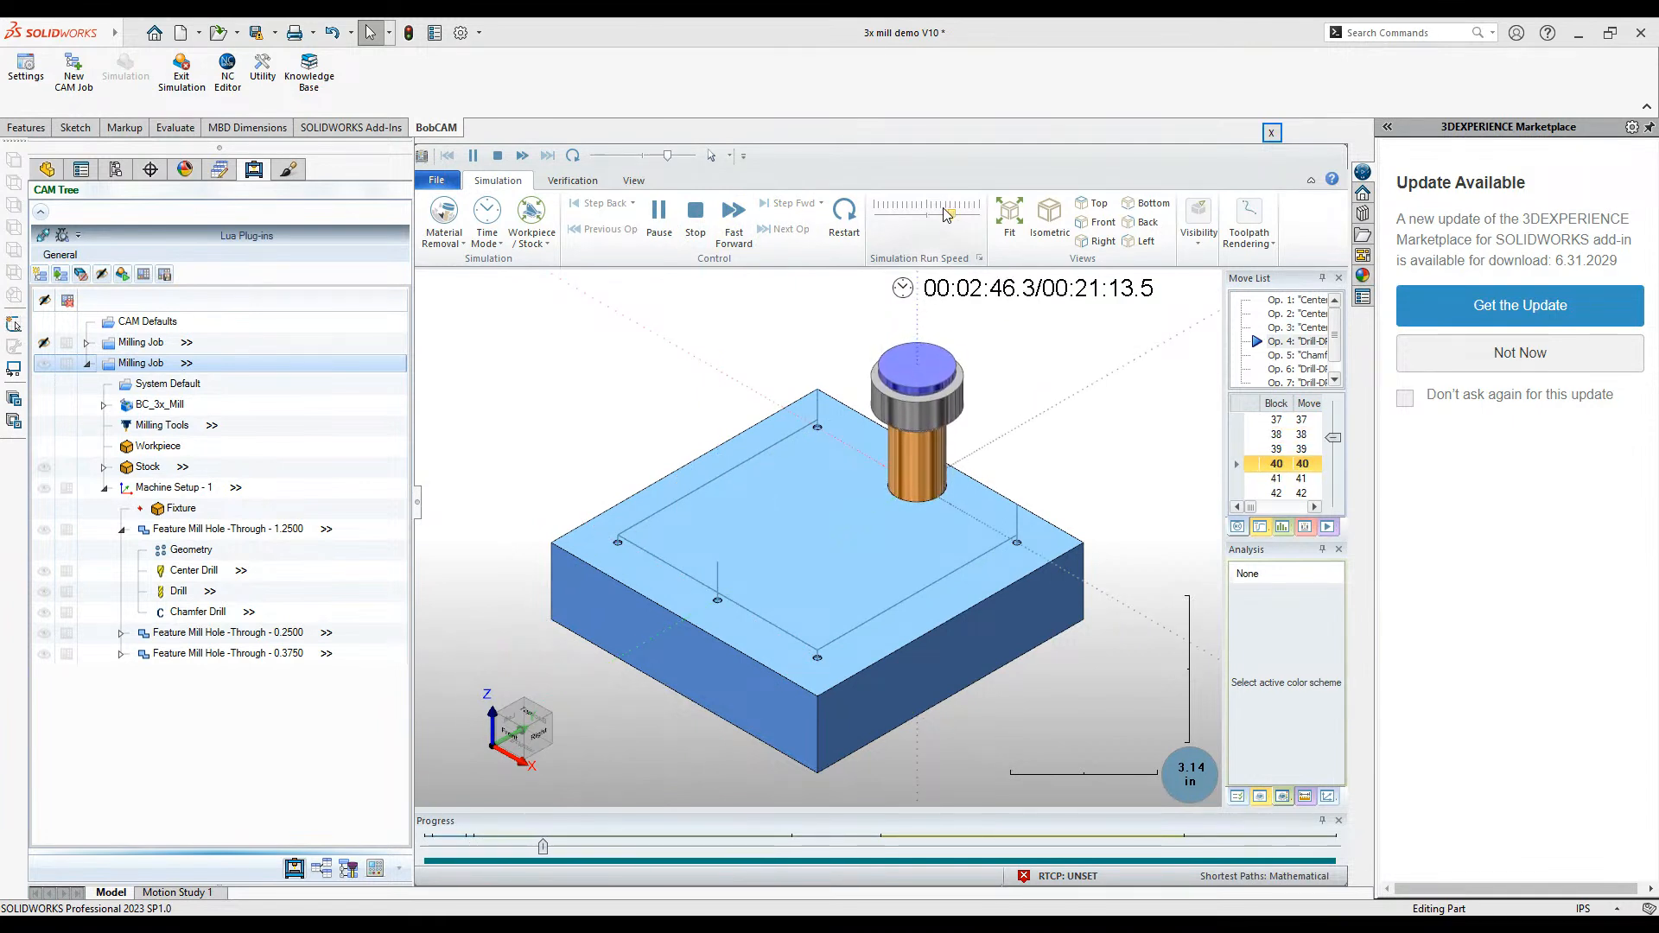
left_click(966, 217)
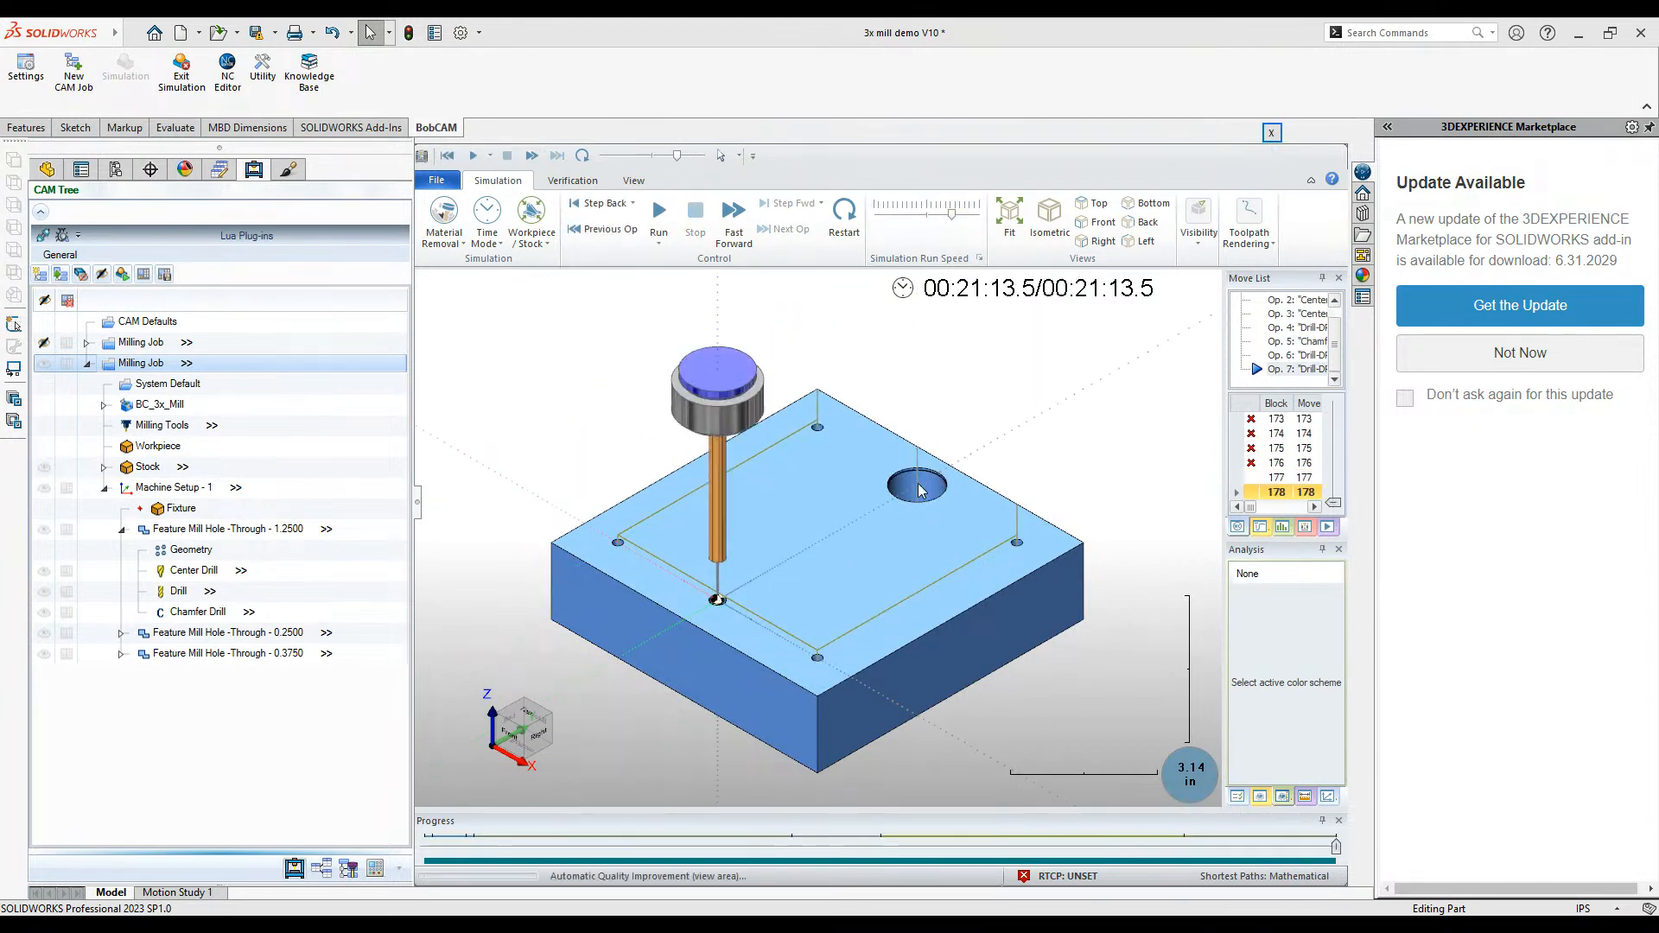
Inspect the chamfer on the large machined hole and the smaller drilled holes, and exit the simulation
scroll(924, 490, "up", 5)
scroll(936, 443, "up", 4)
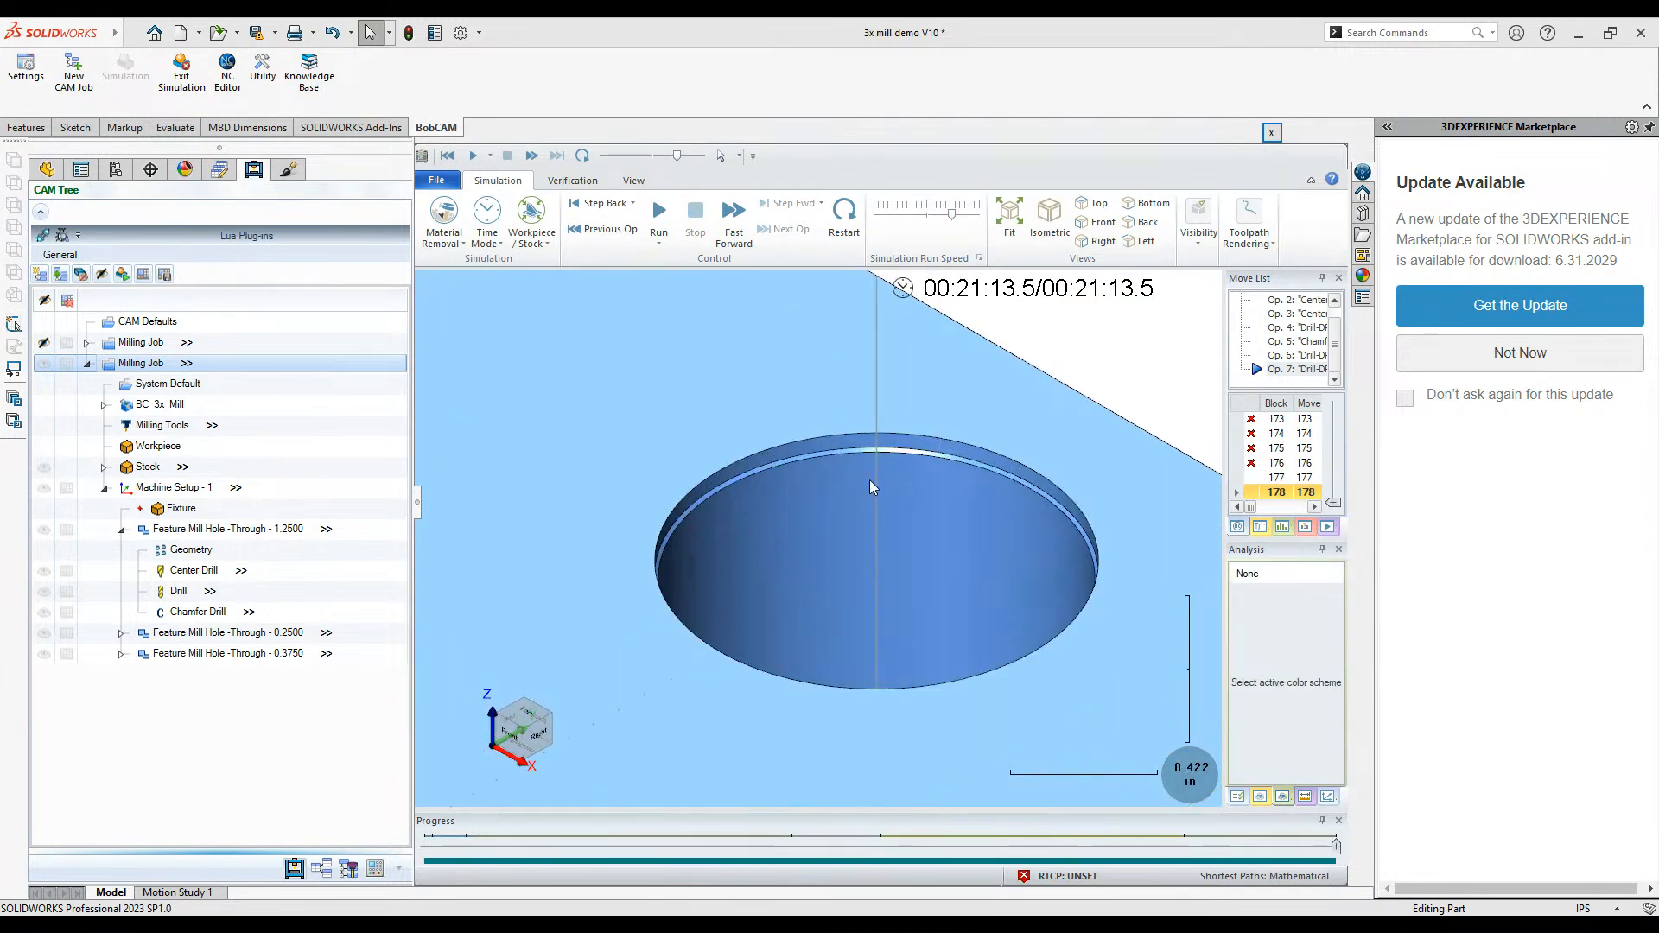
scroll(900, 490, "down", 8)
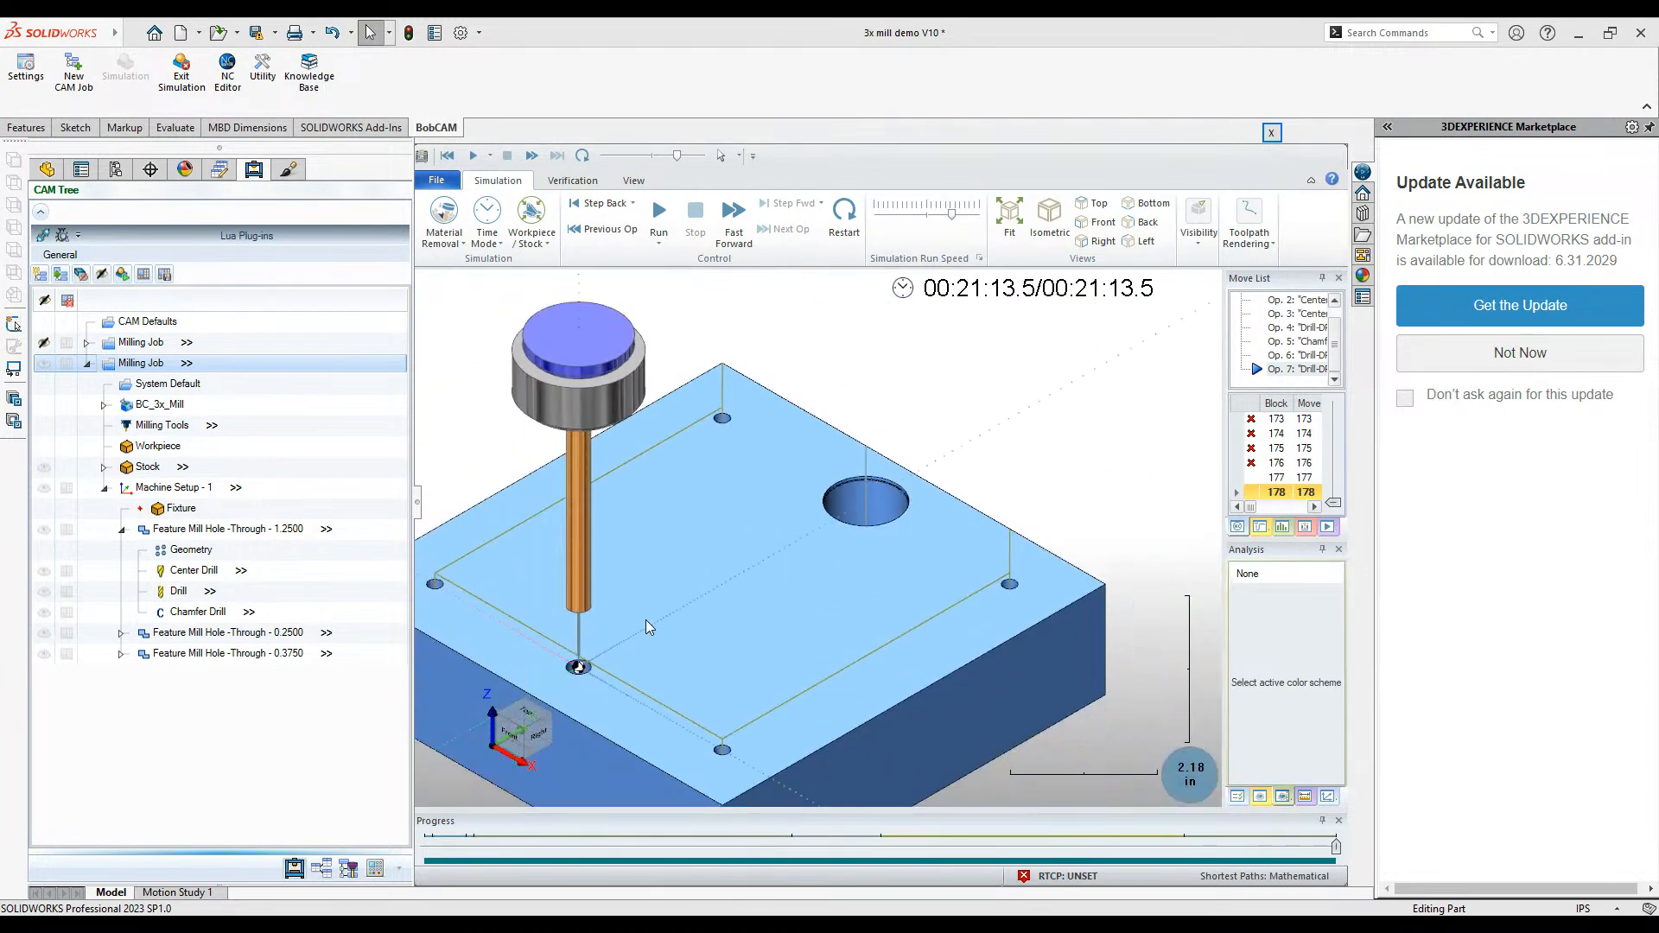
middle_click_drag(1003, 475, 1025, 448)
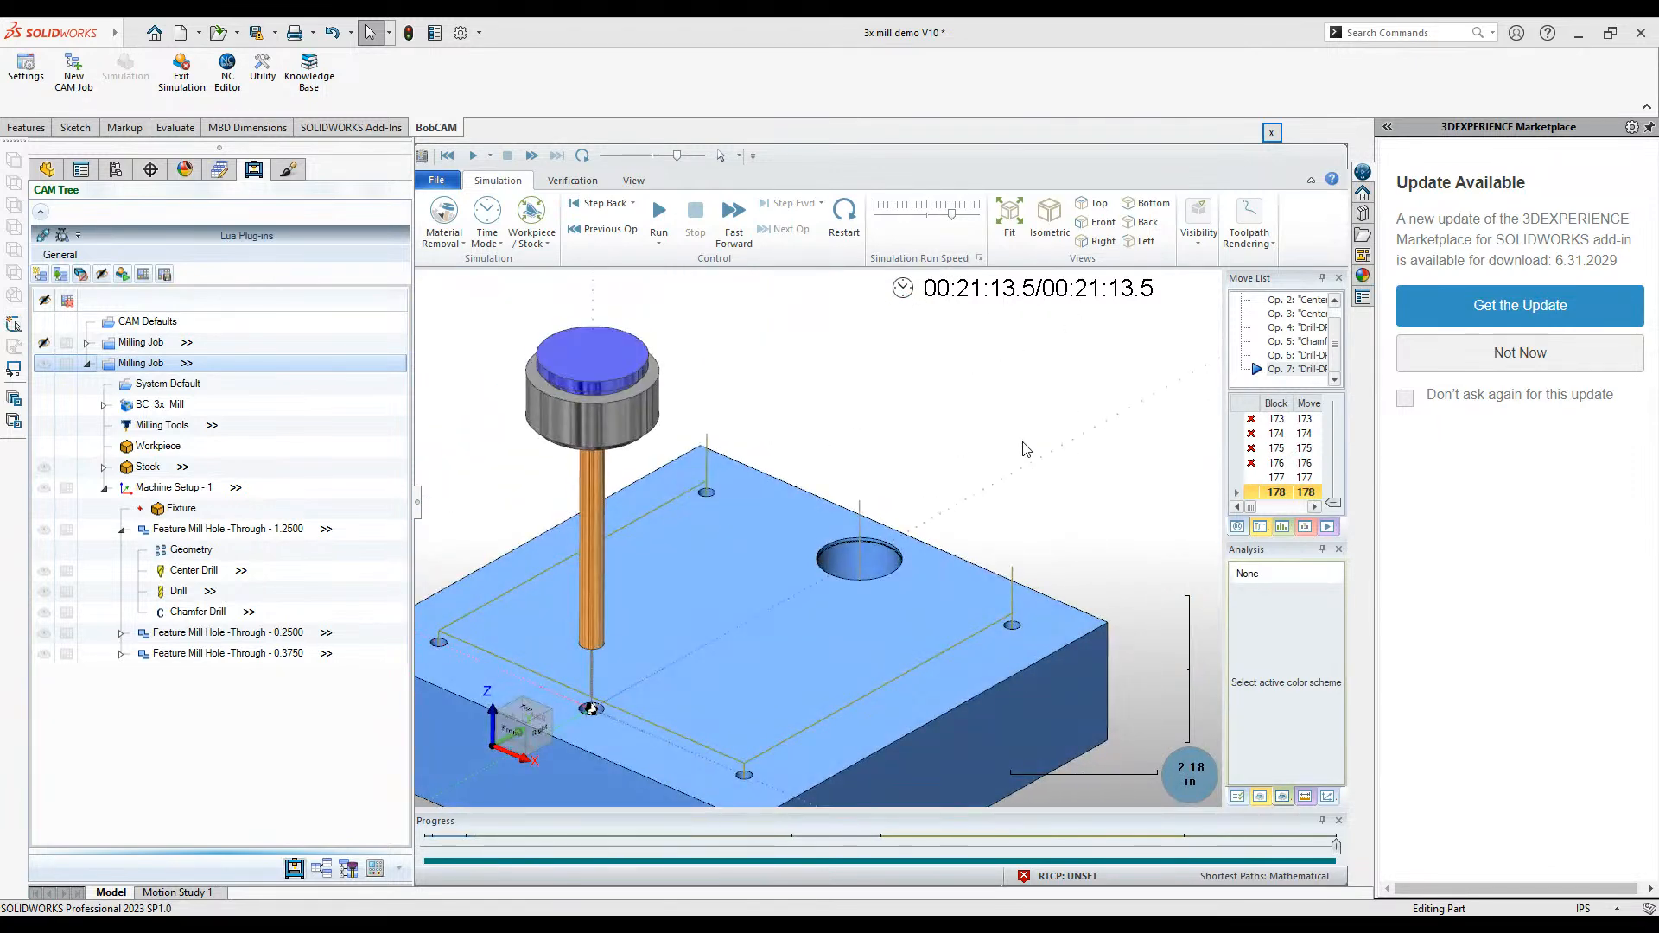
left_click(1270, 136)
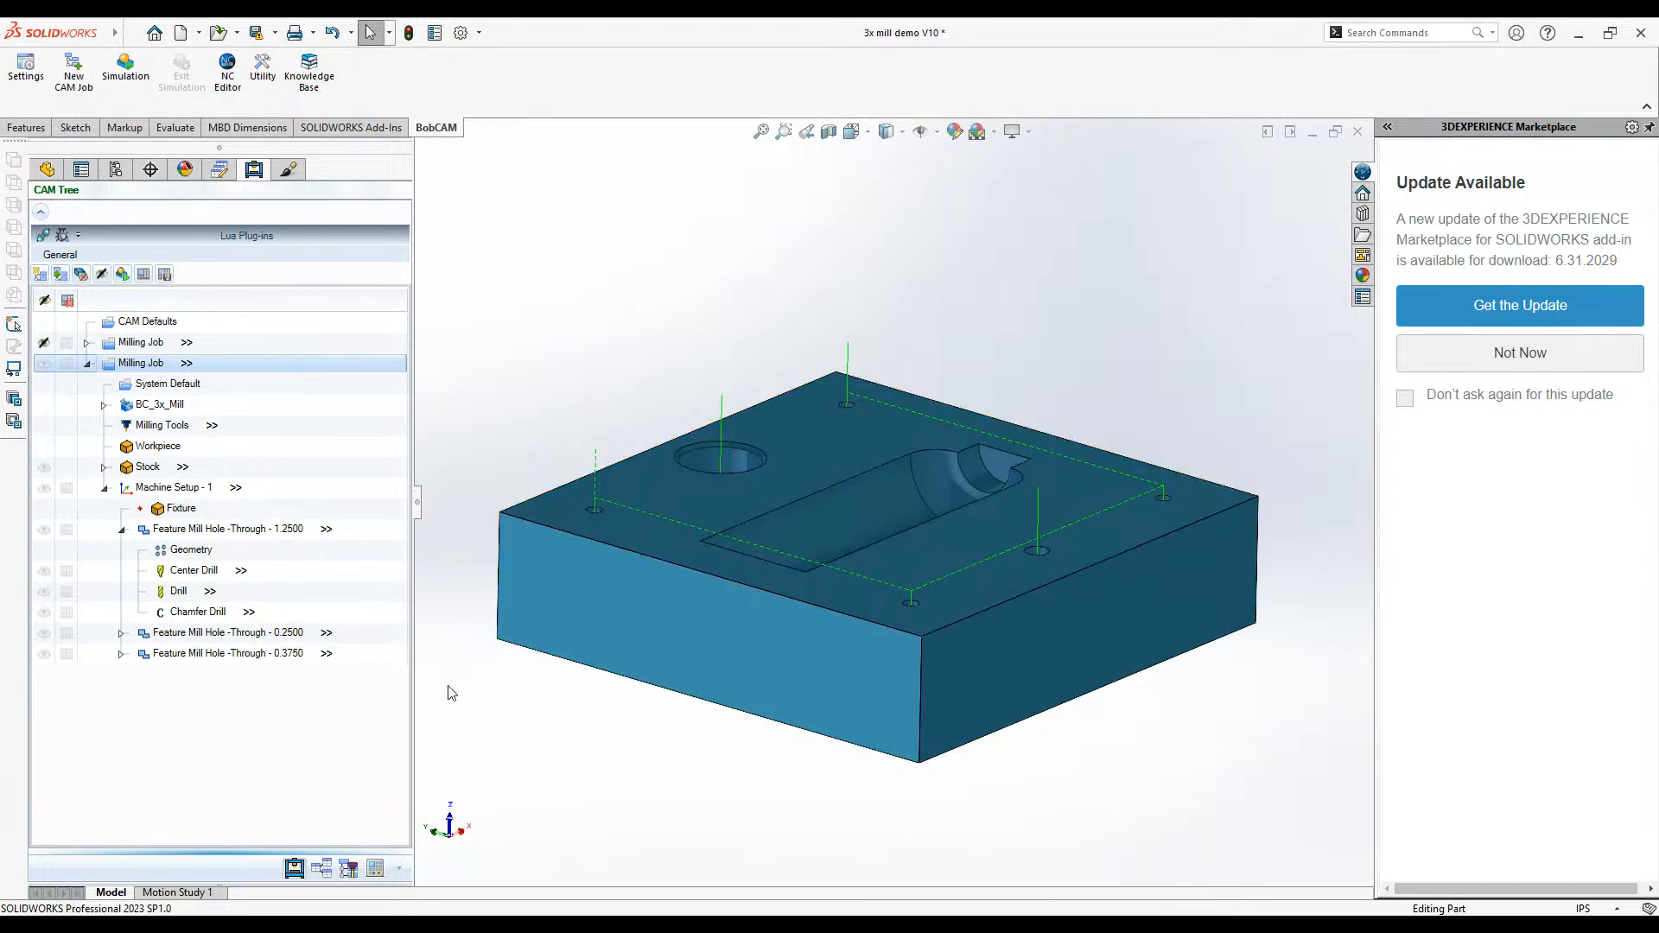
Post the new Milling Job and review the generated NC code from start to end
left_click(183, 925)
left_click(608, 781)
right_click(138, 363)
left_click(199, 393)
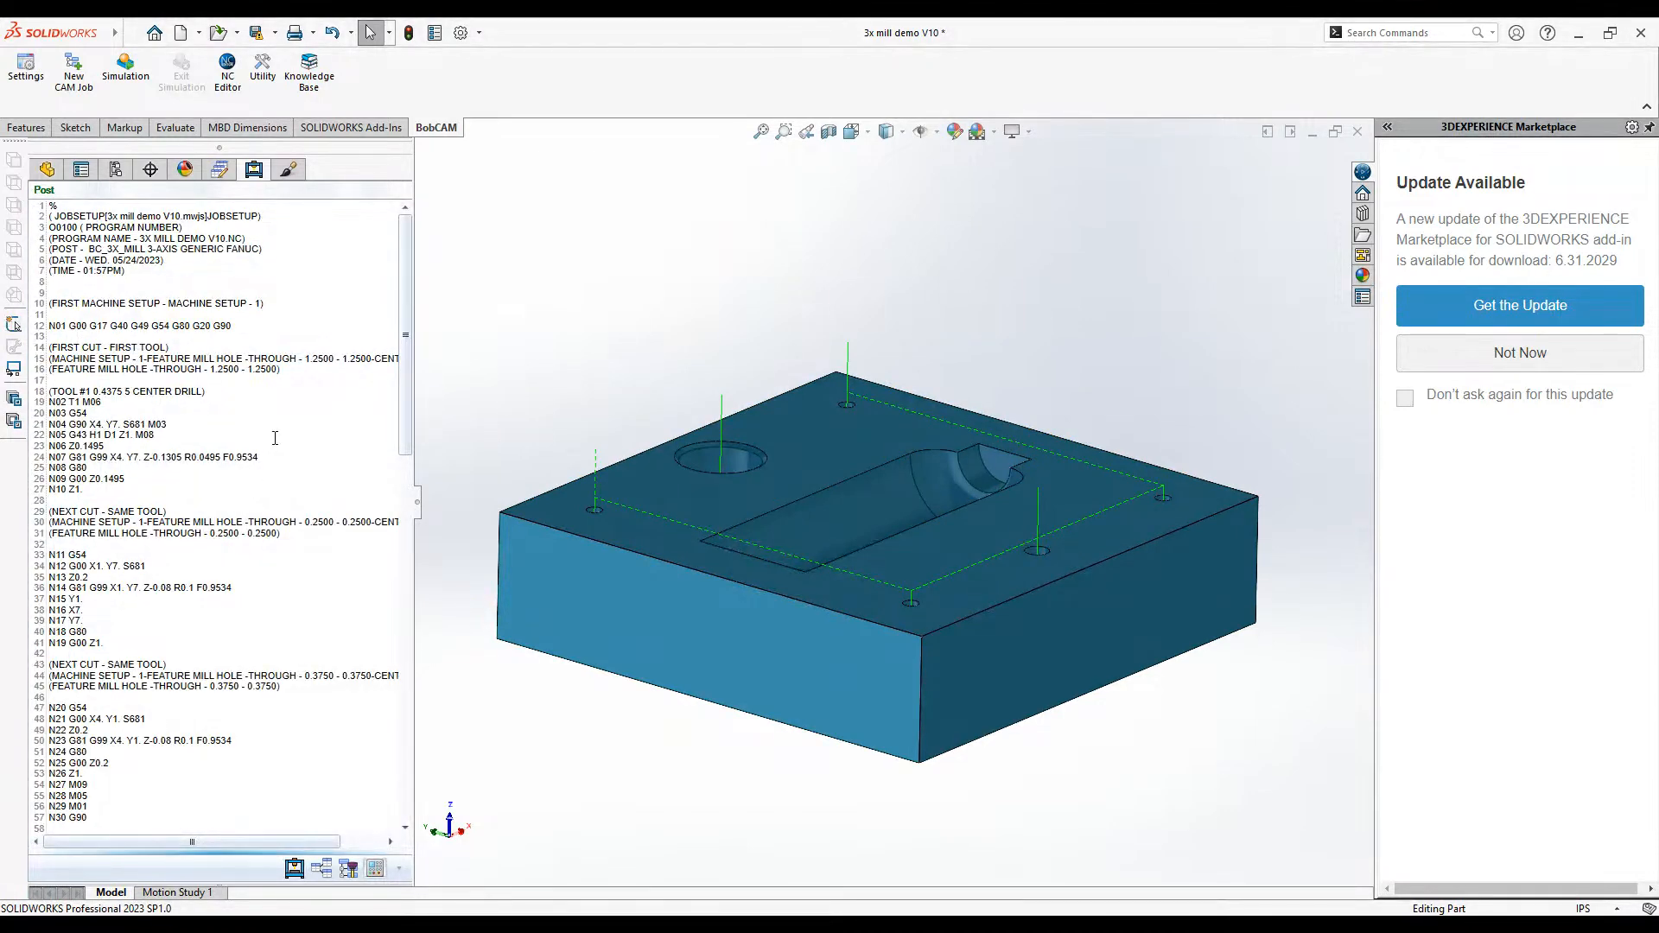
scroll(285, 340, "down", 9)
scroll(284, 341, "up", 9)
right_click(283, 338)
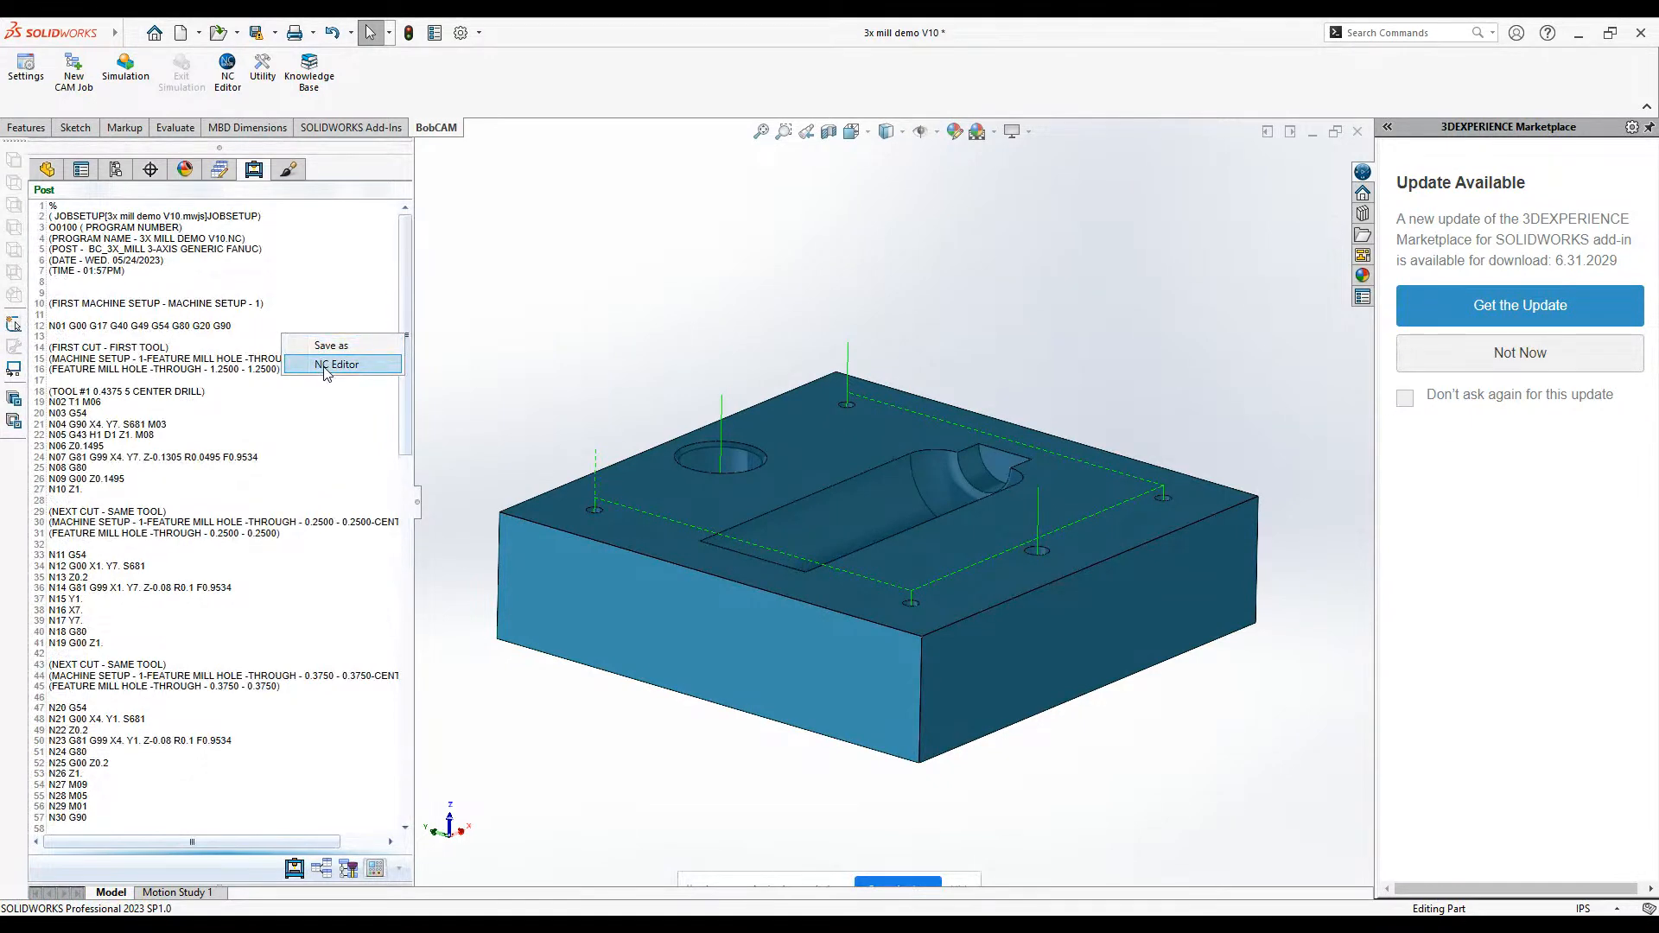
left_click(335, 346)
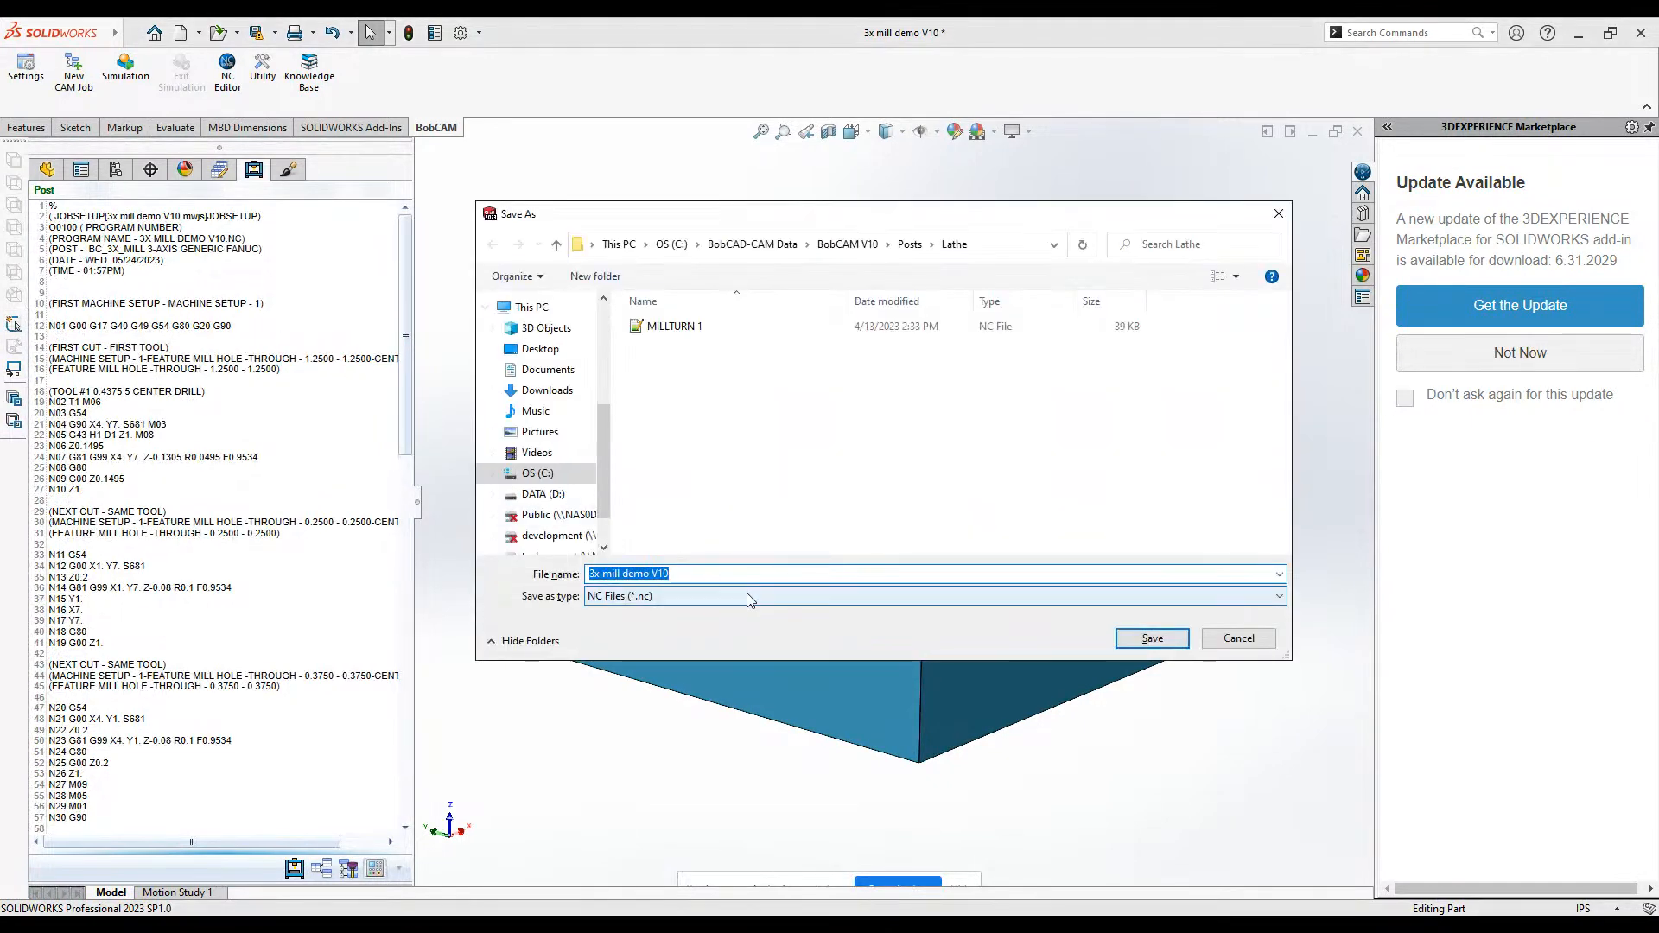
left_click(1262, 640)
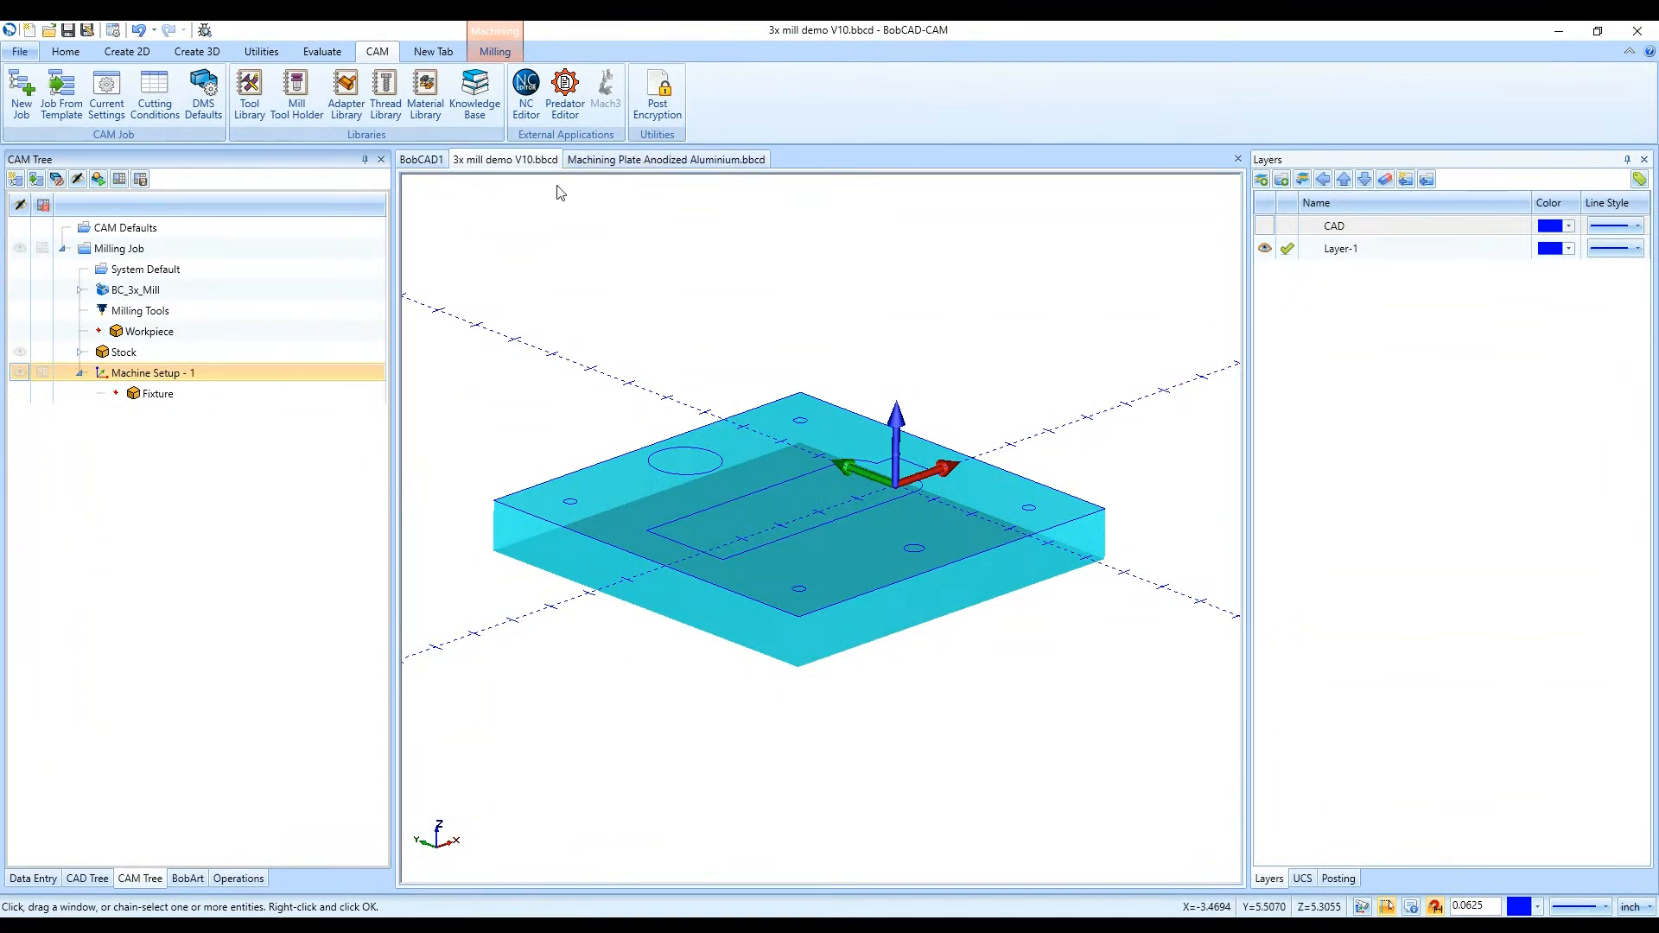
Switch to the 3x mill demo V10 file in BobCAD-CAM, show the CAD layer and hide Layer-1
left_click(1264, 225)
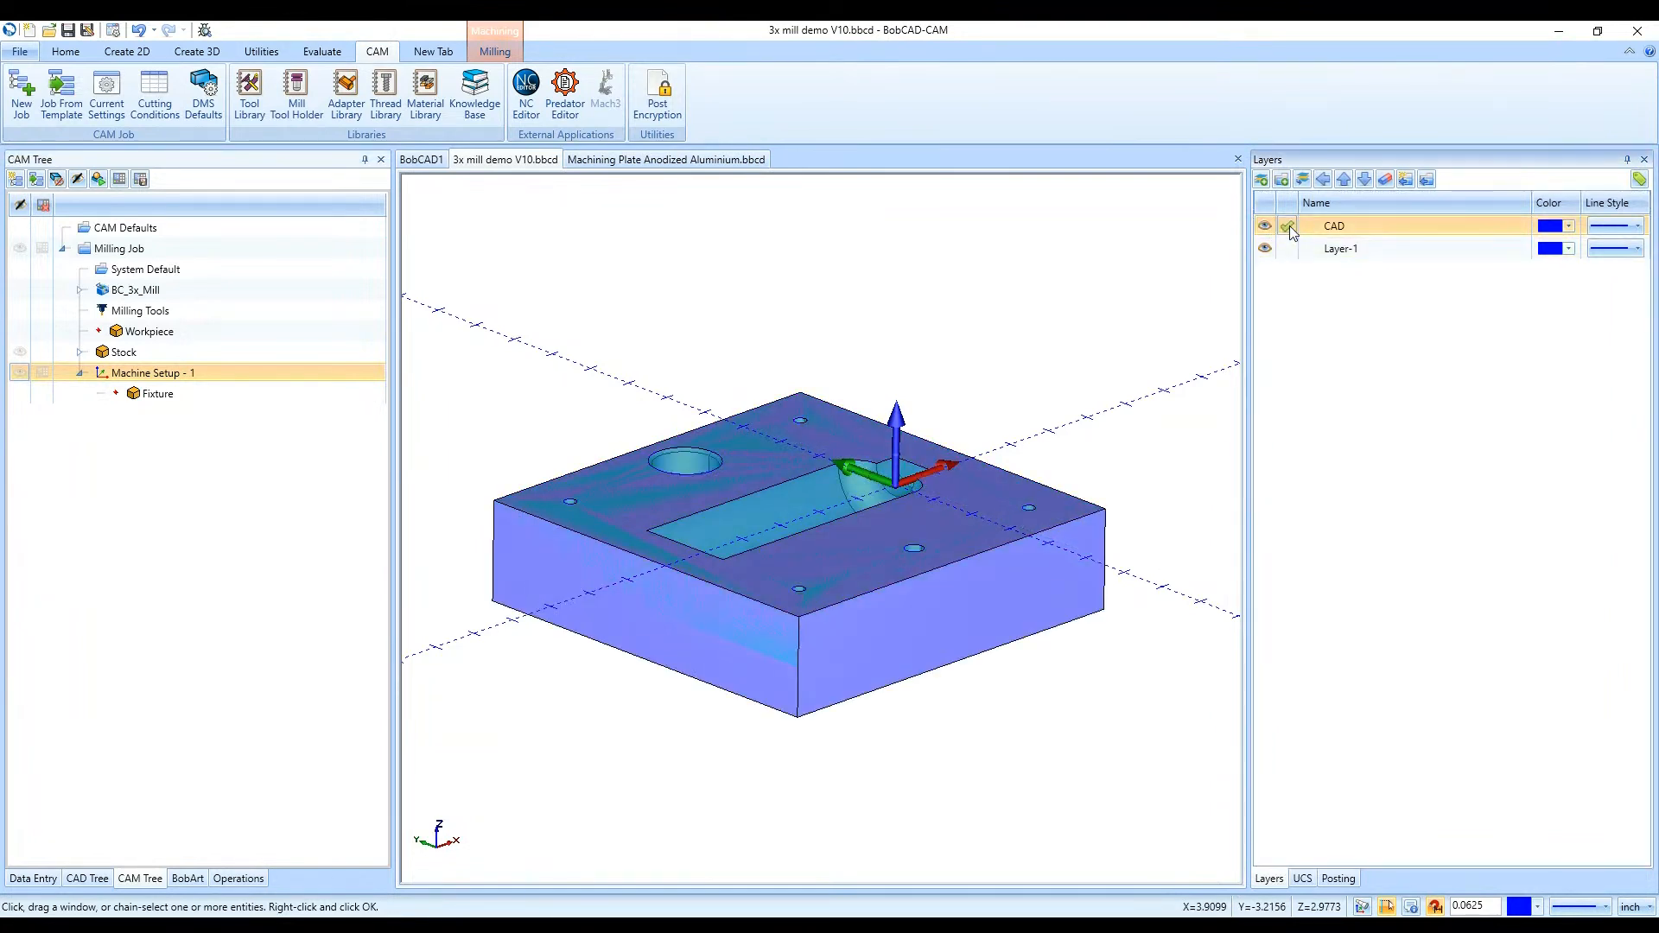
left_click(1264, 248)
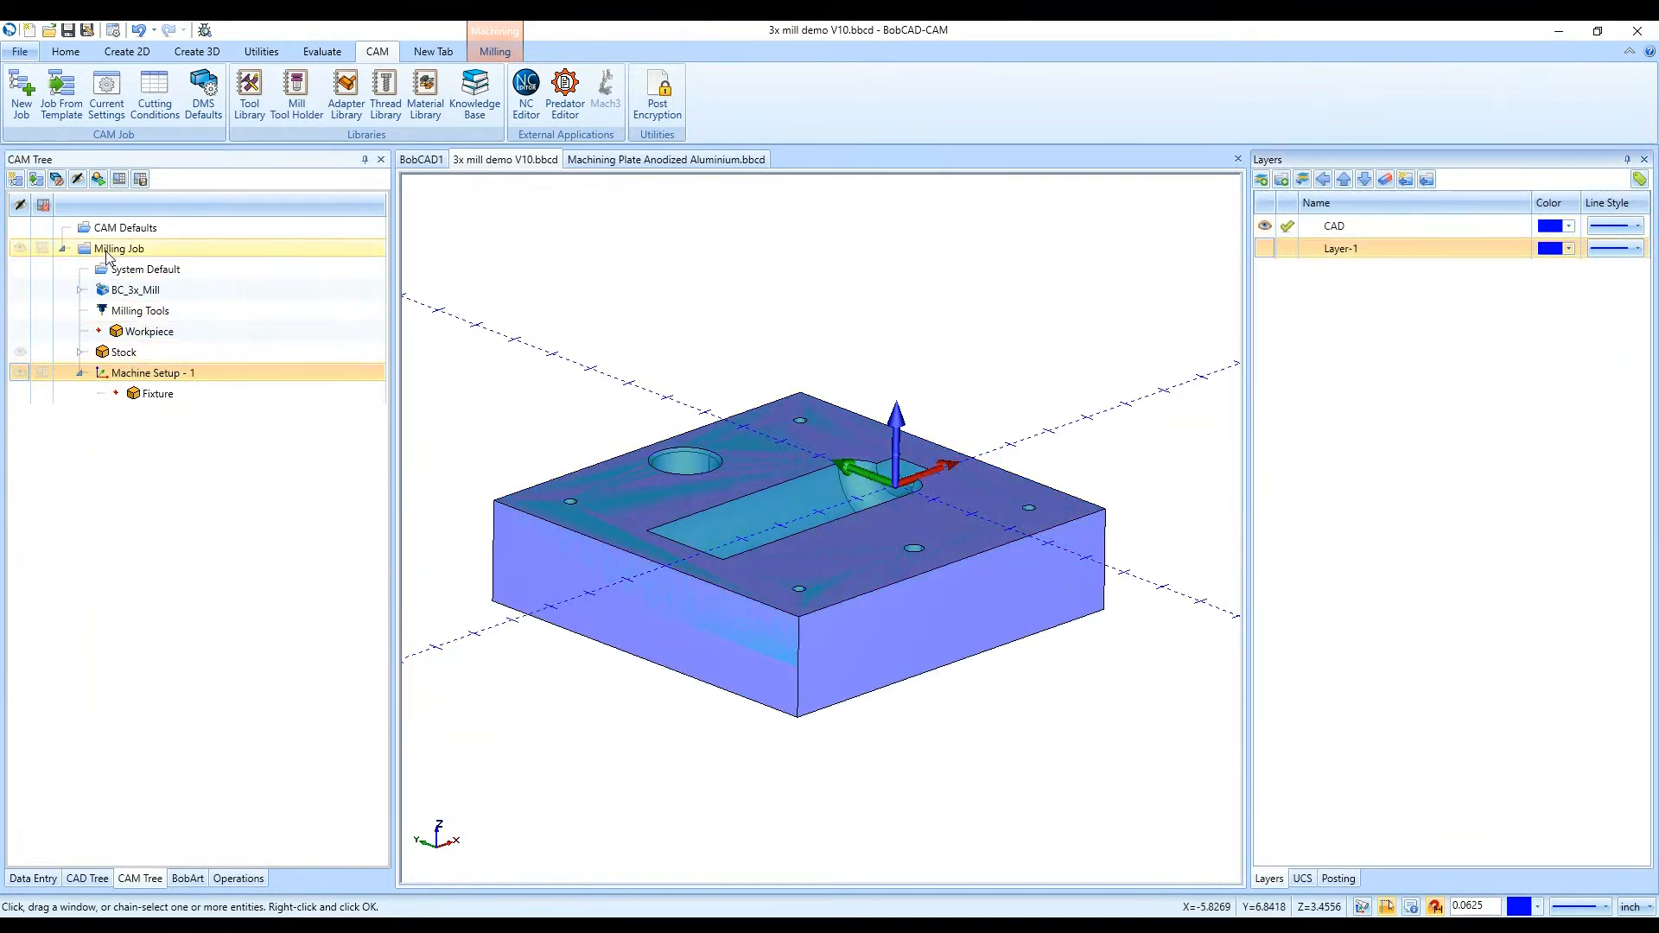
Recalculate the stock around the solid part and place the Machine Setup - 1 origin on its top corner at X -6, Y 4.5
left_click(120, 353)
double_click(120, 353)
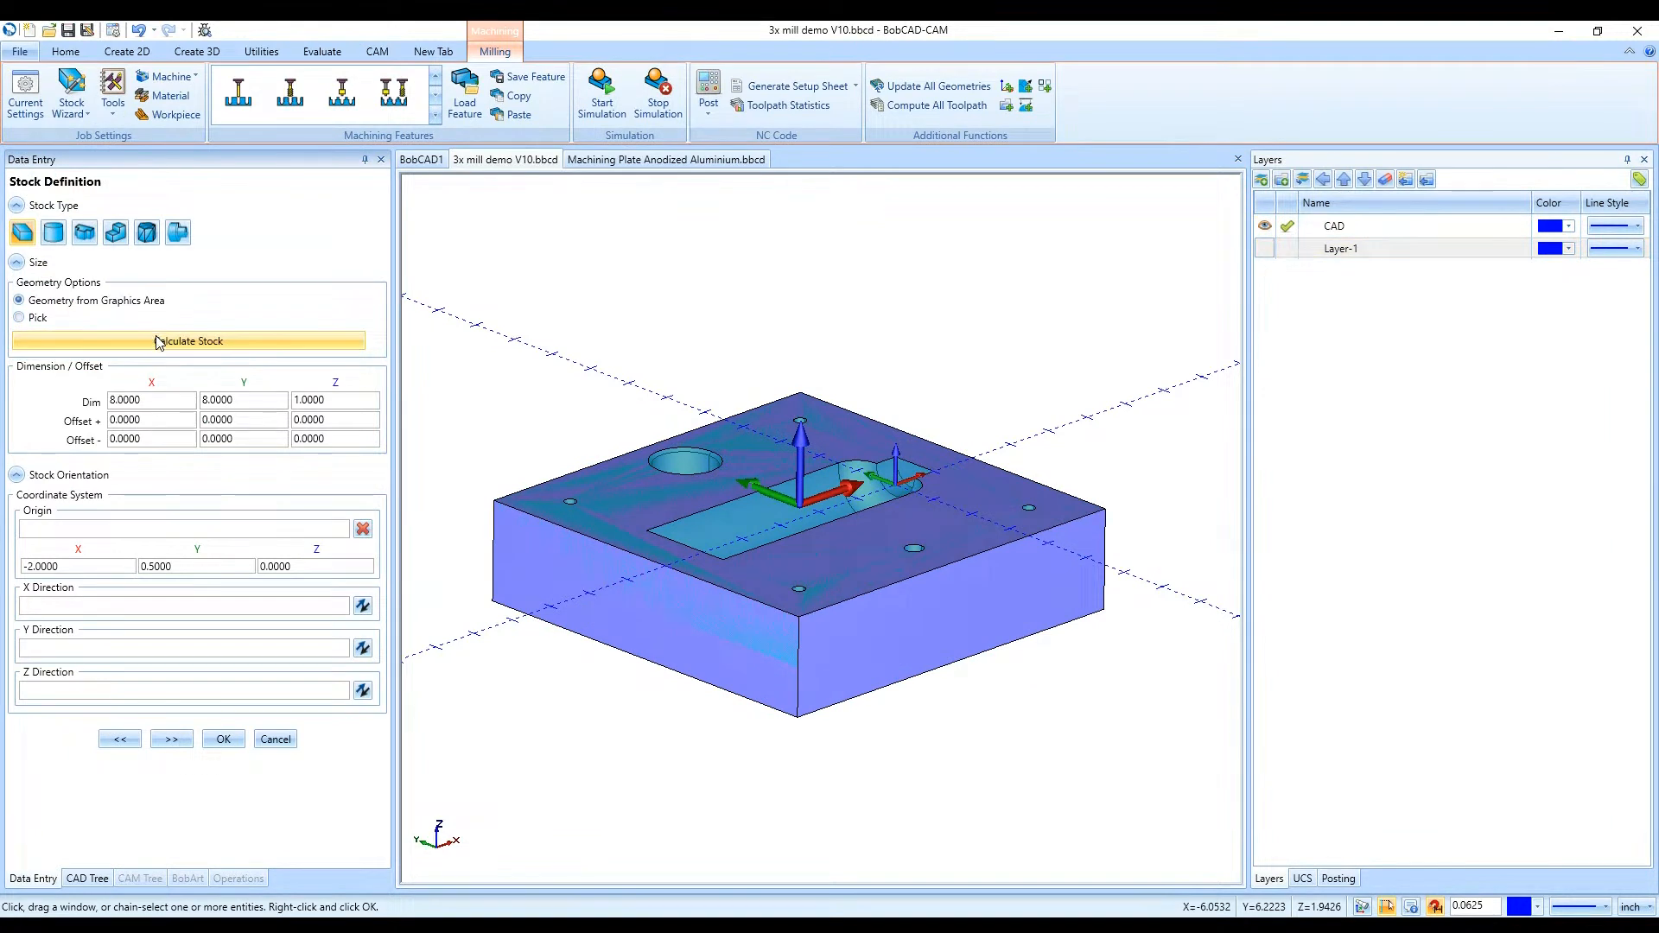
left_click(171, 739)
left_click(208, 429)
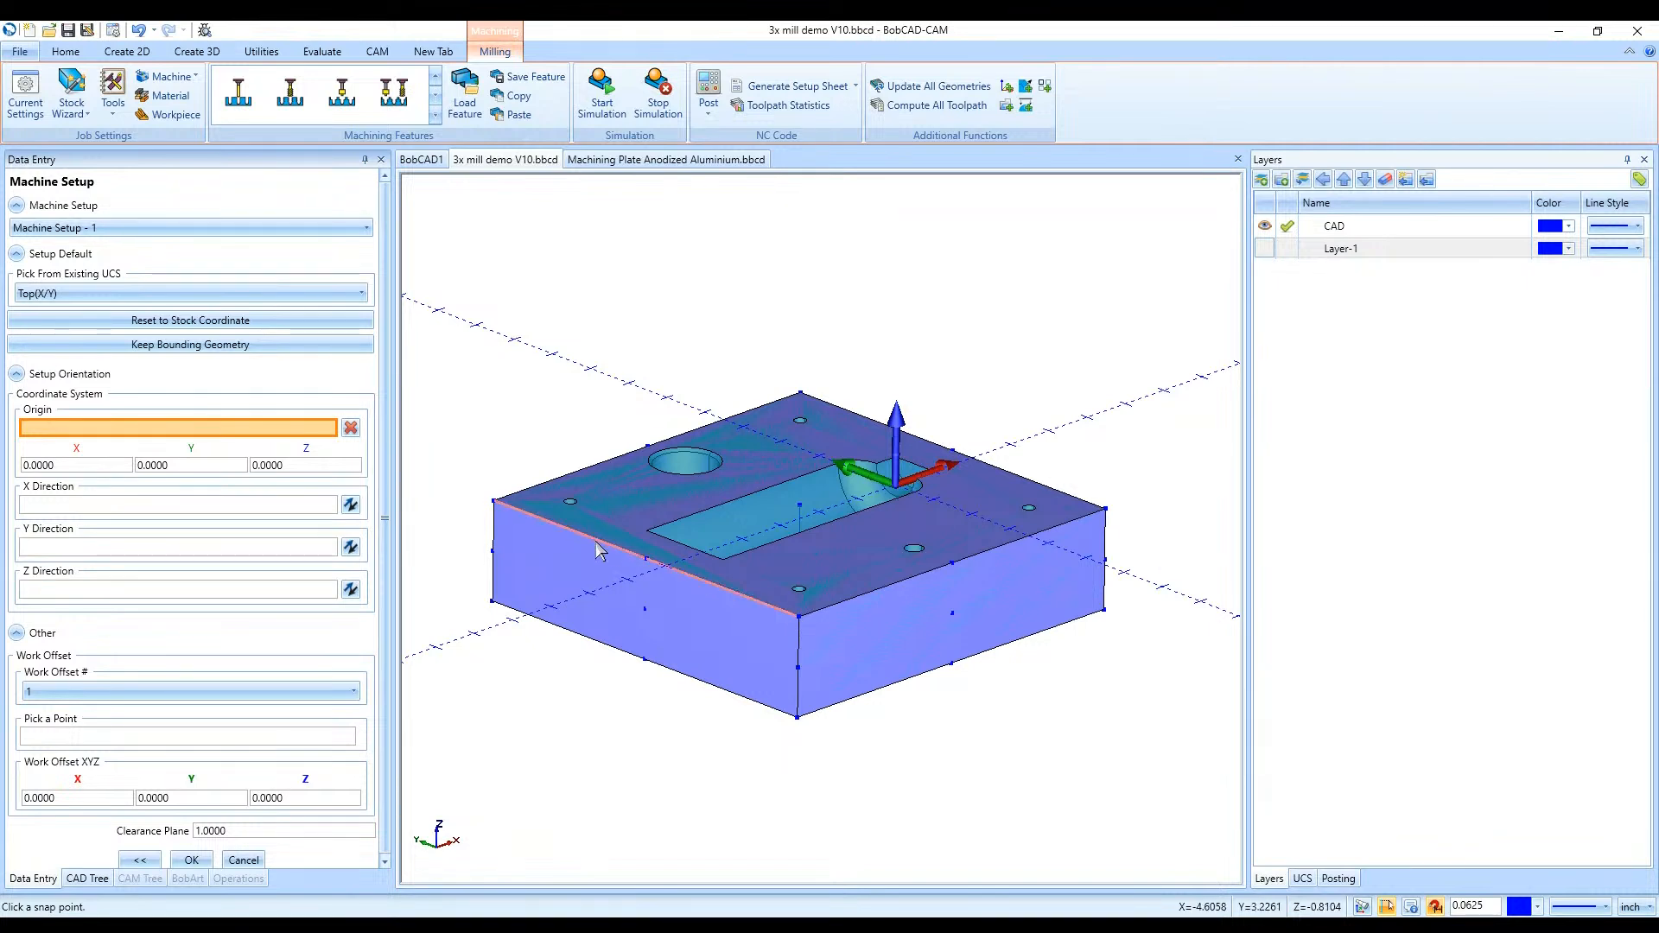
left_click(494, 503)
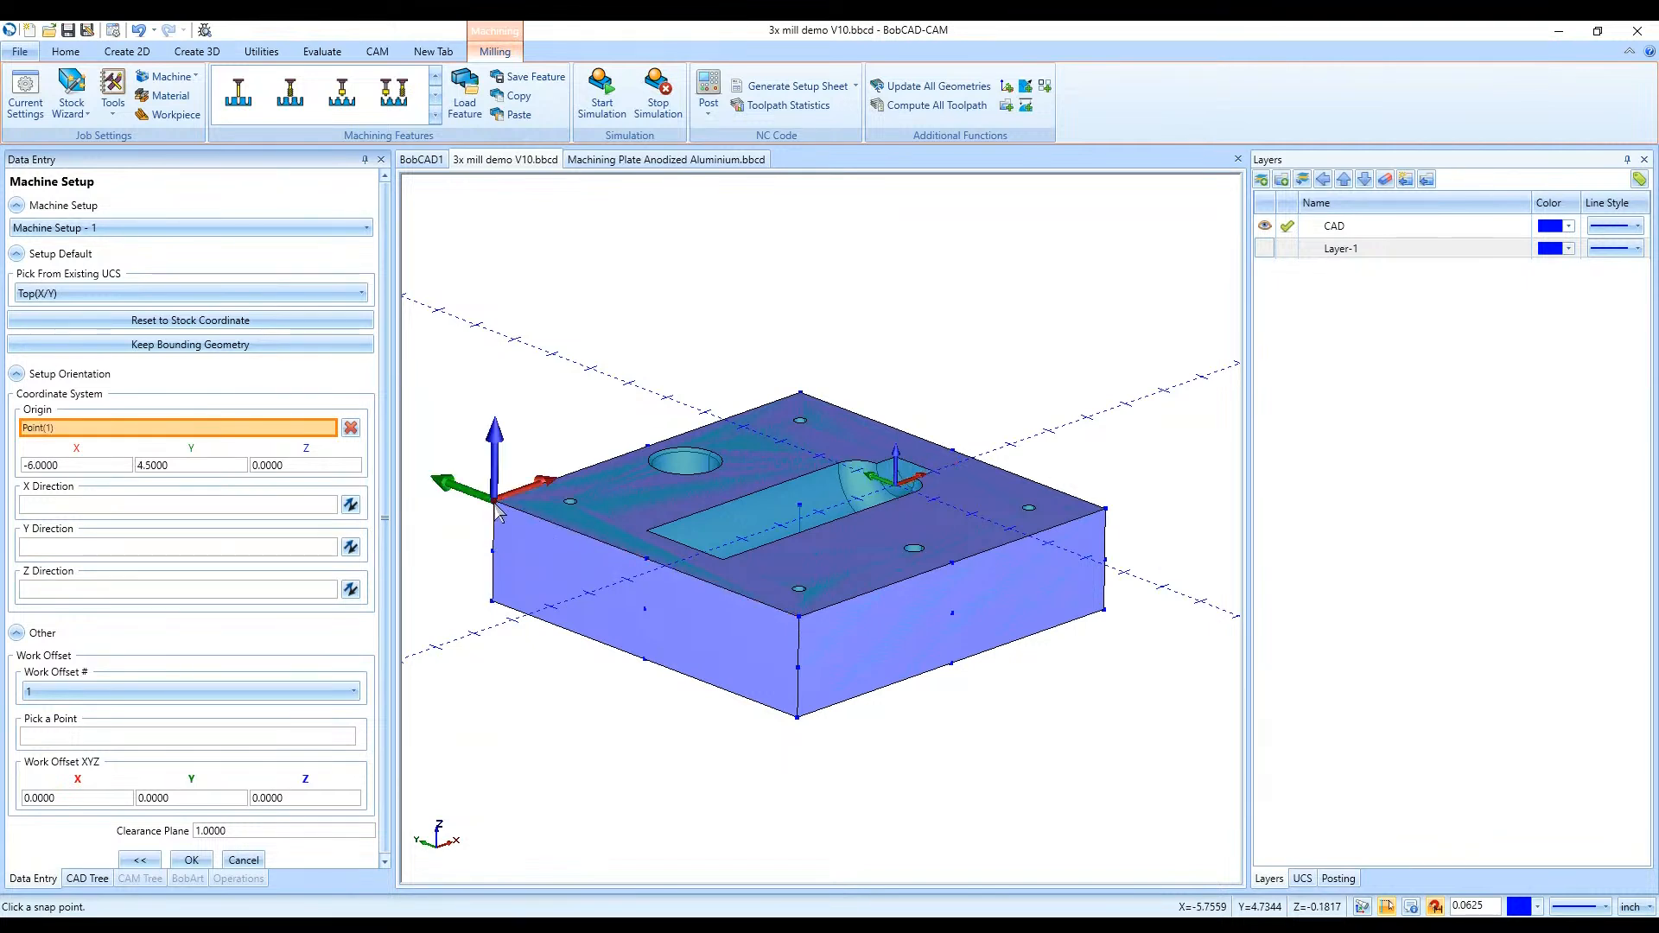
left_click(192, 860)
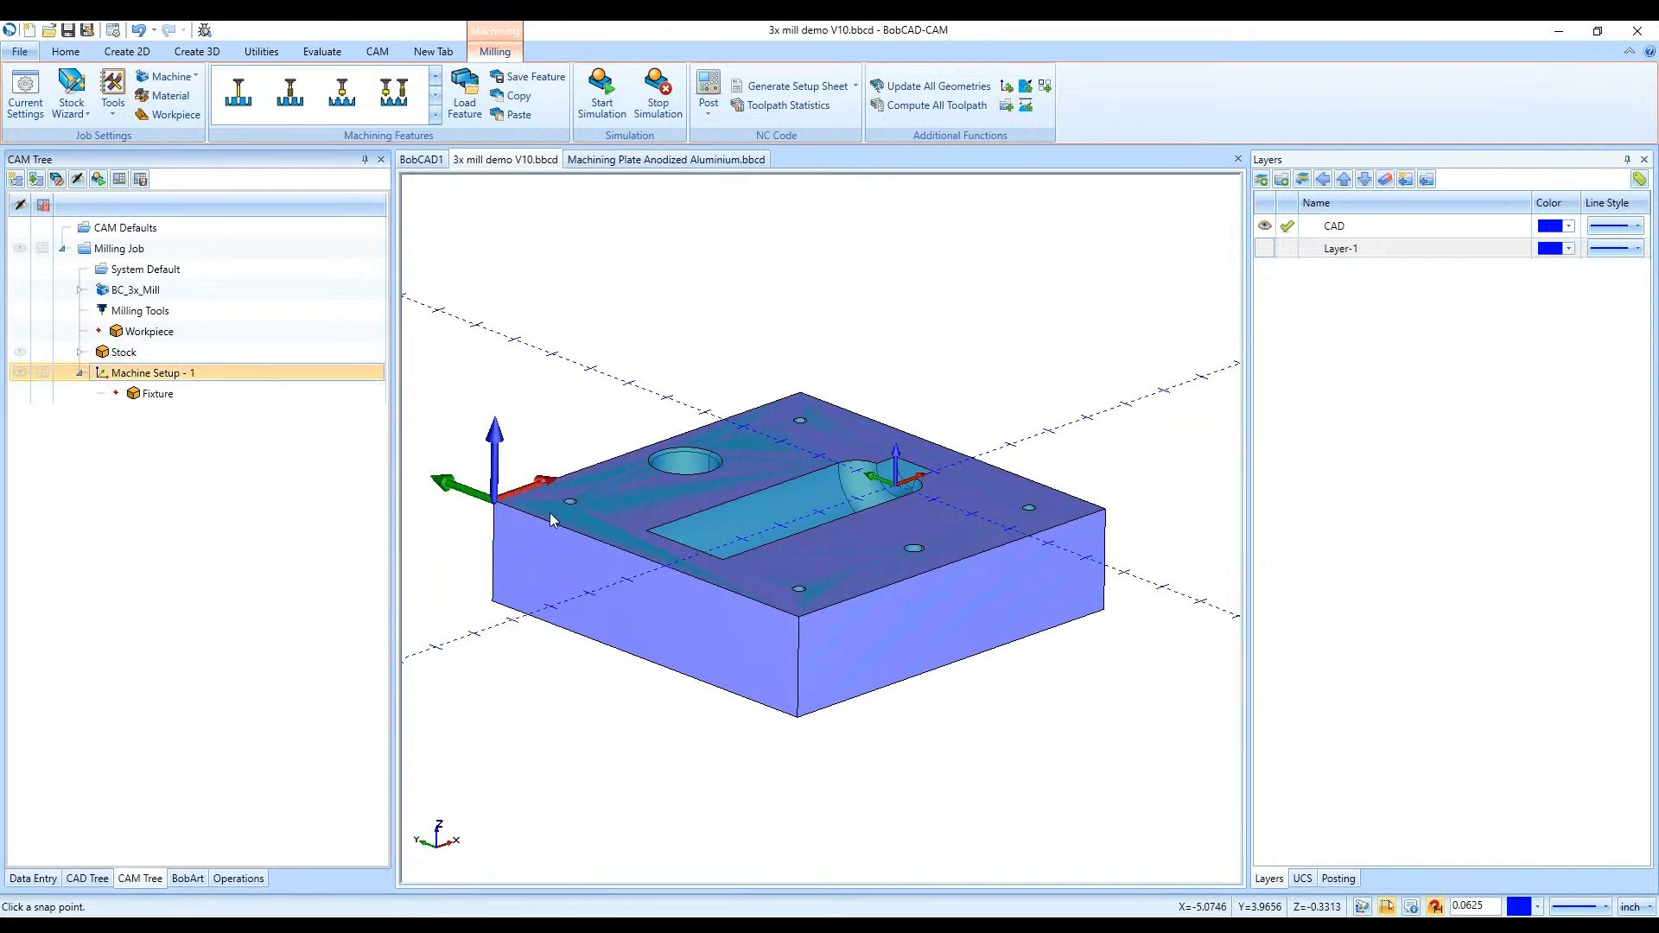
Run Hole Recognition on the whole solid body in Machine Setup - 1 with the Basic Template and grouping allowed
right_click(213, 372)
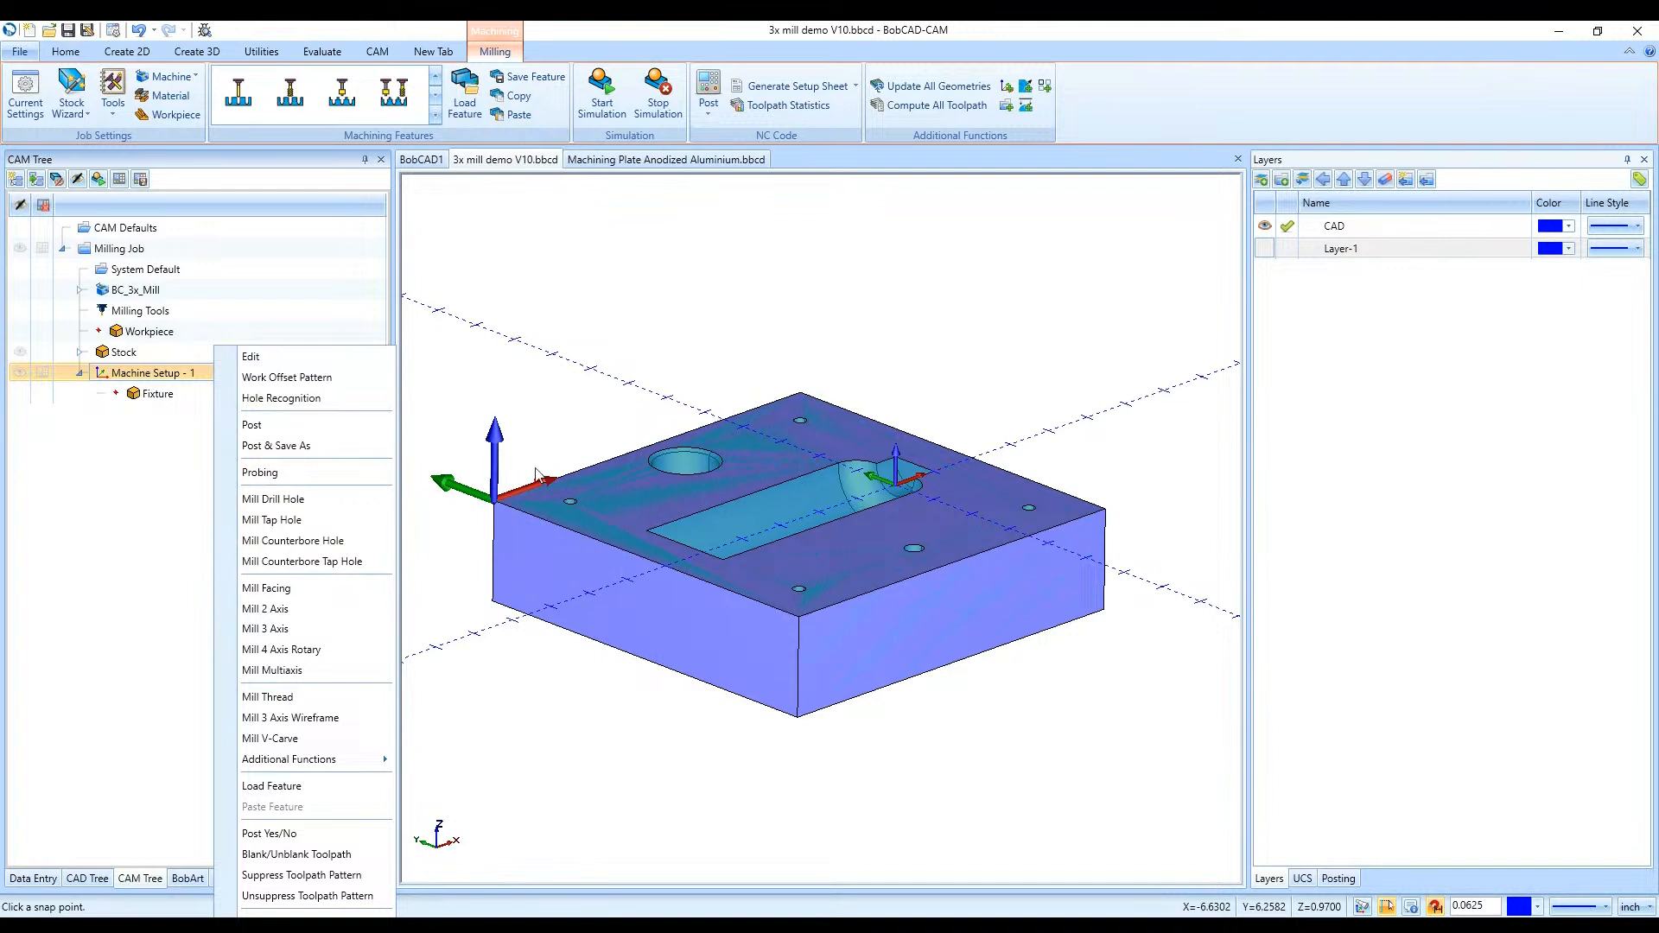
left_click(298, 398)
left_click(776, 511)
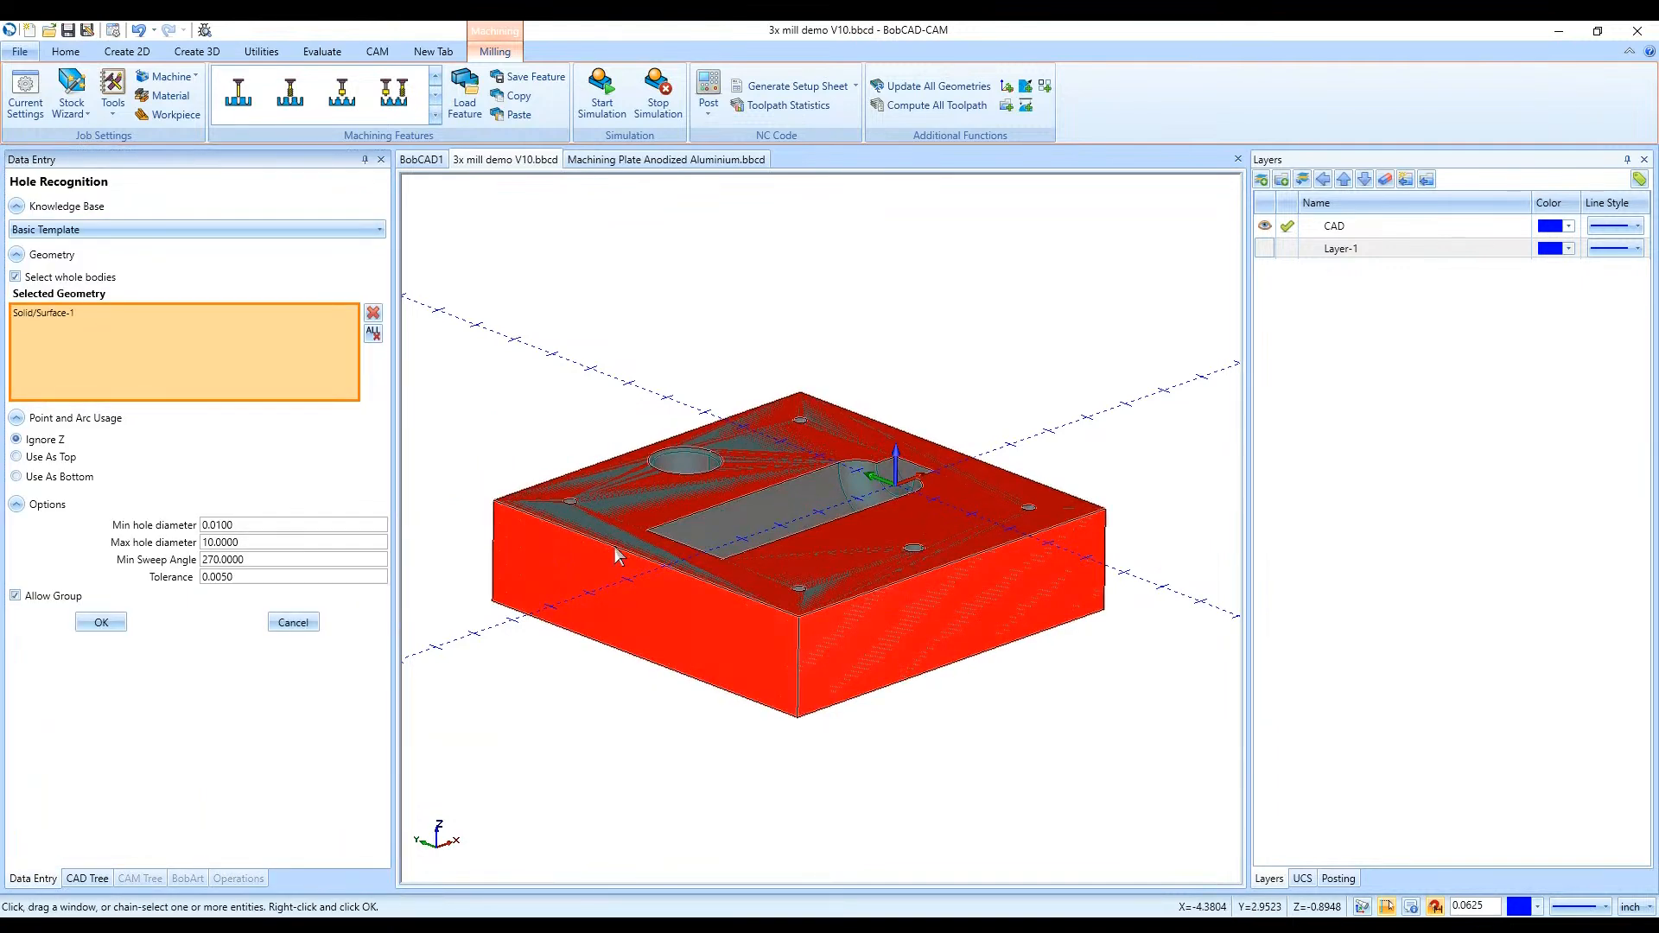
left_click(98, 623)
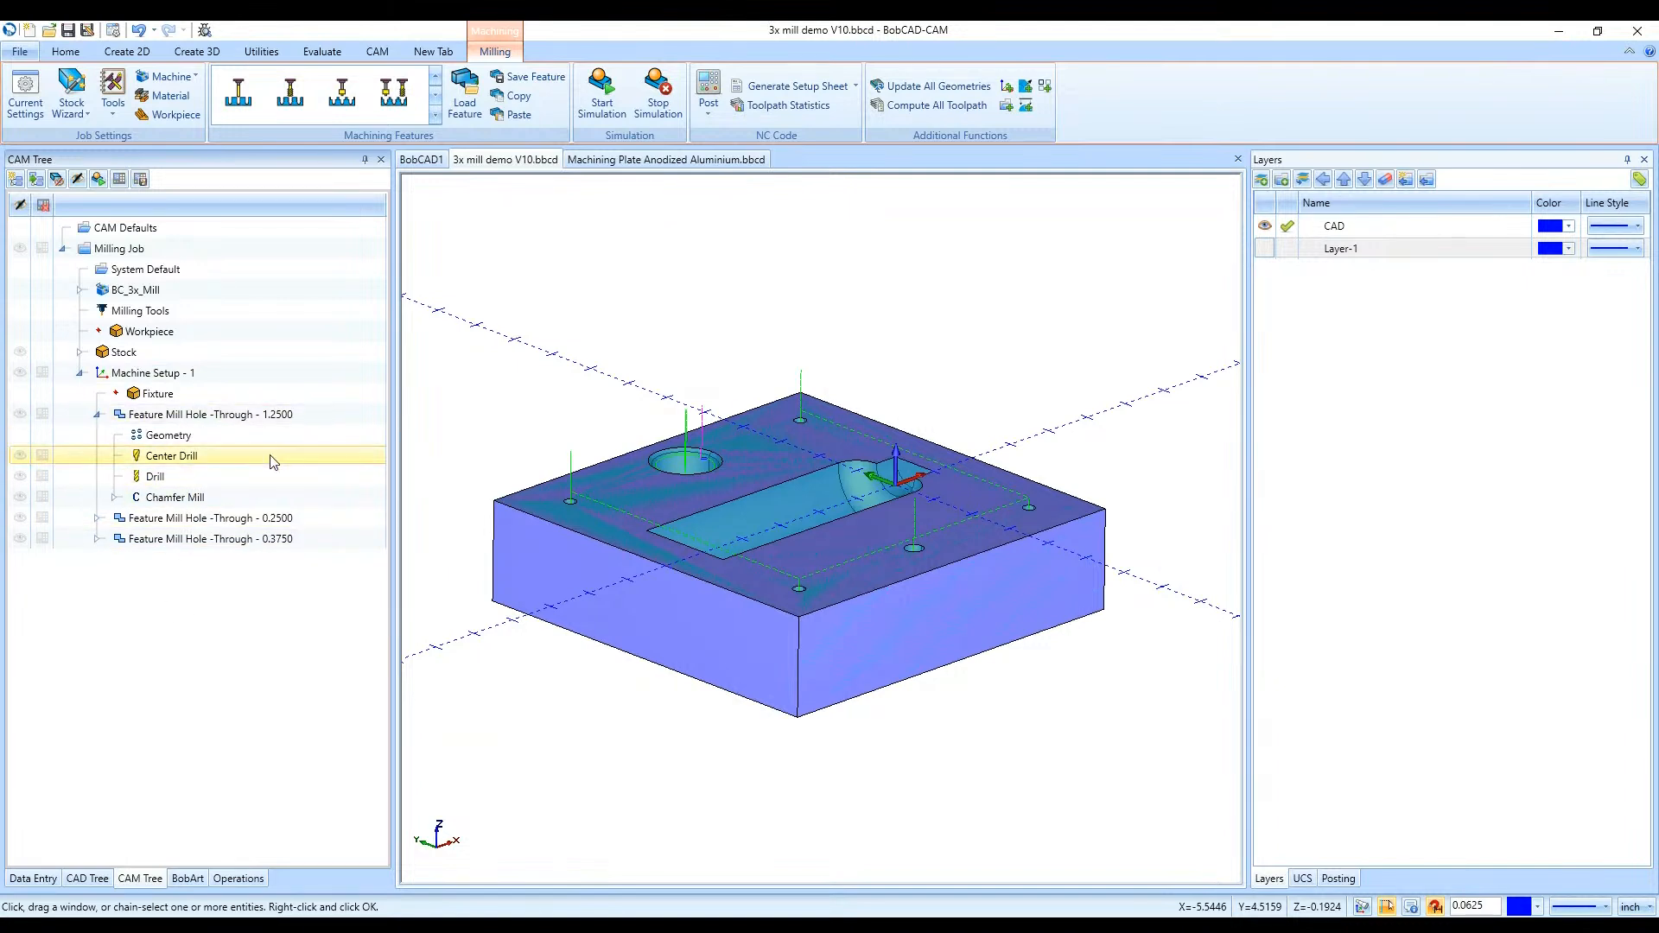
left_click(381, 53)
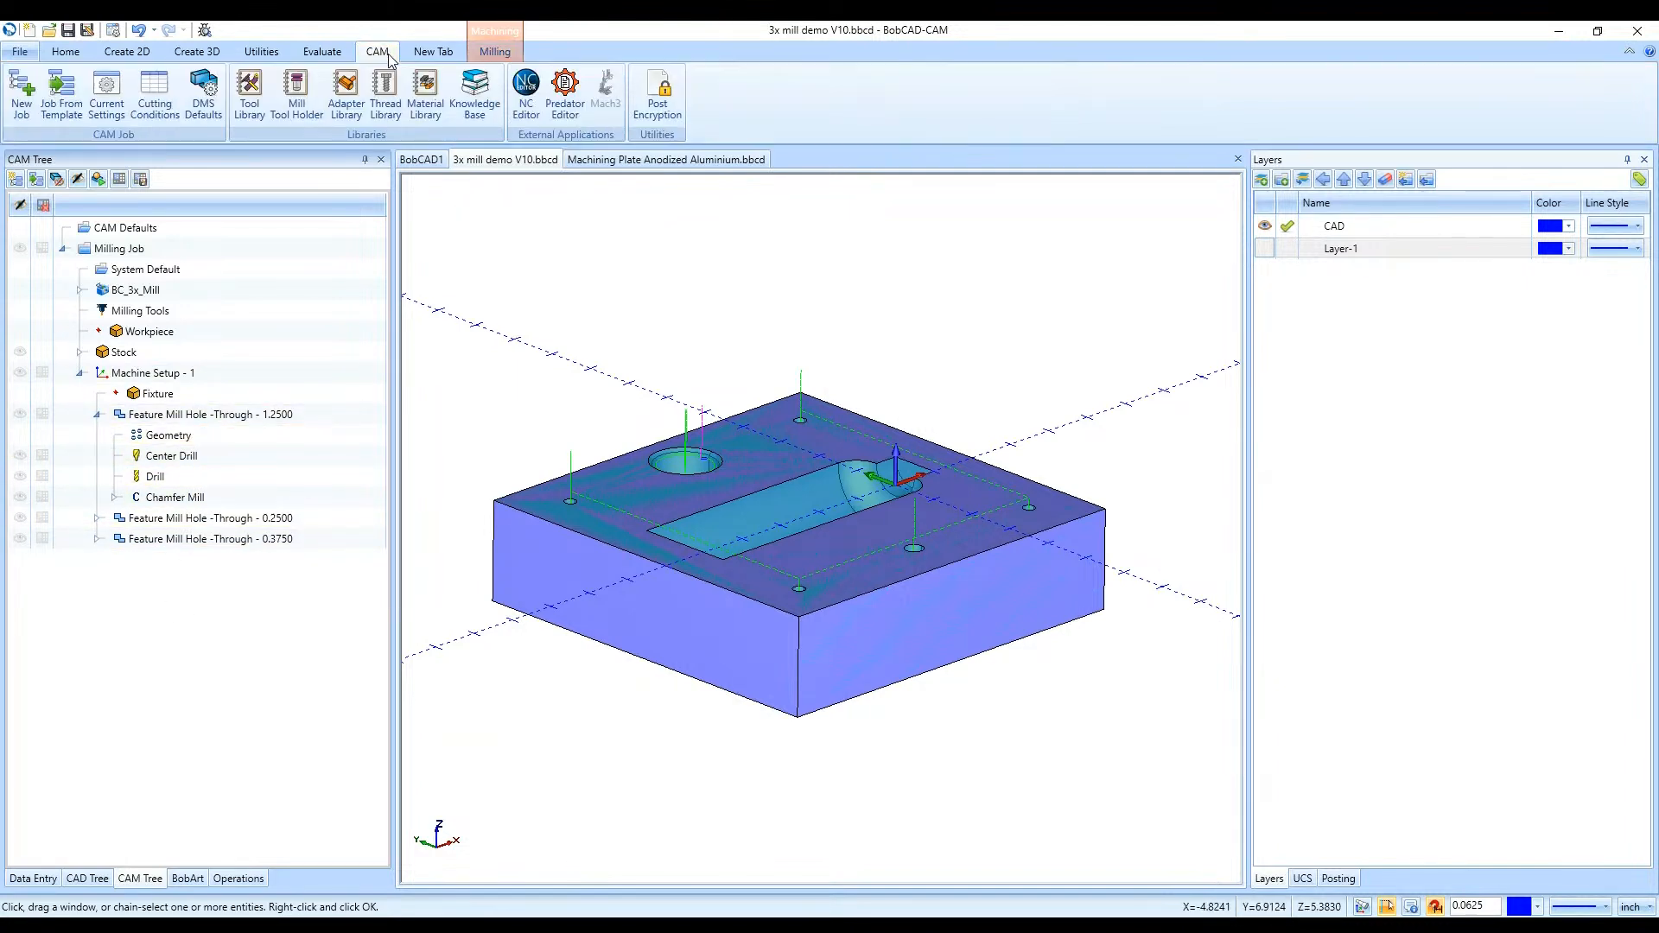
left_click(474, 91)
View the Layer-1 wireframe with the CAD layer hidden, and restore CAD as the active layer with Layer-1 hidden
left_click(1285, 248)
left_click(1264, 226)
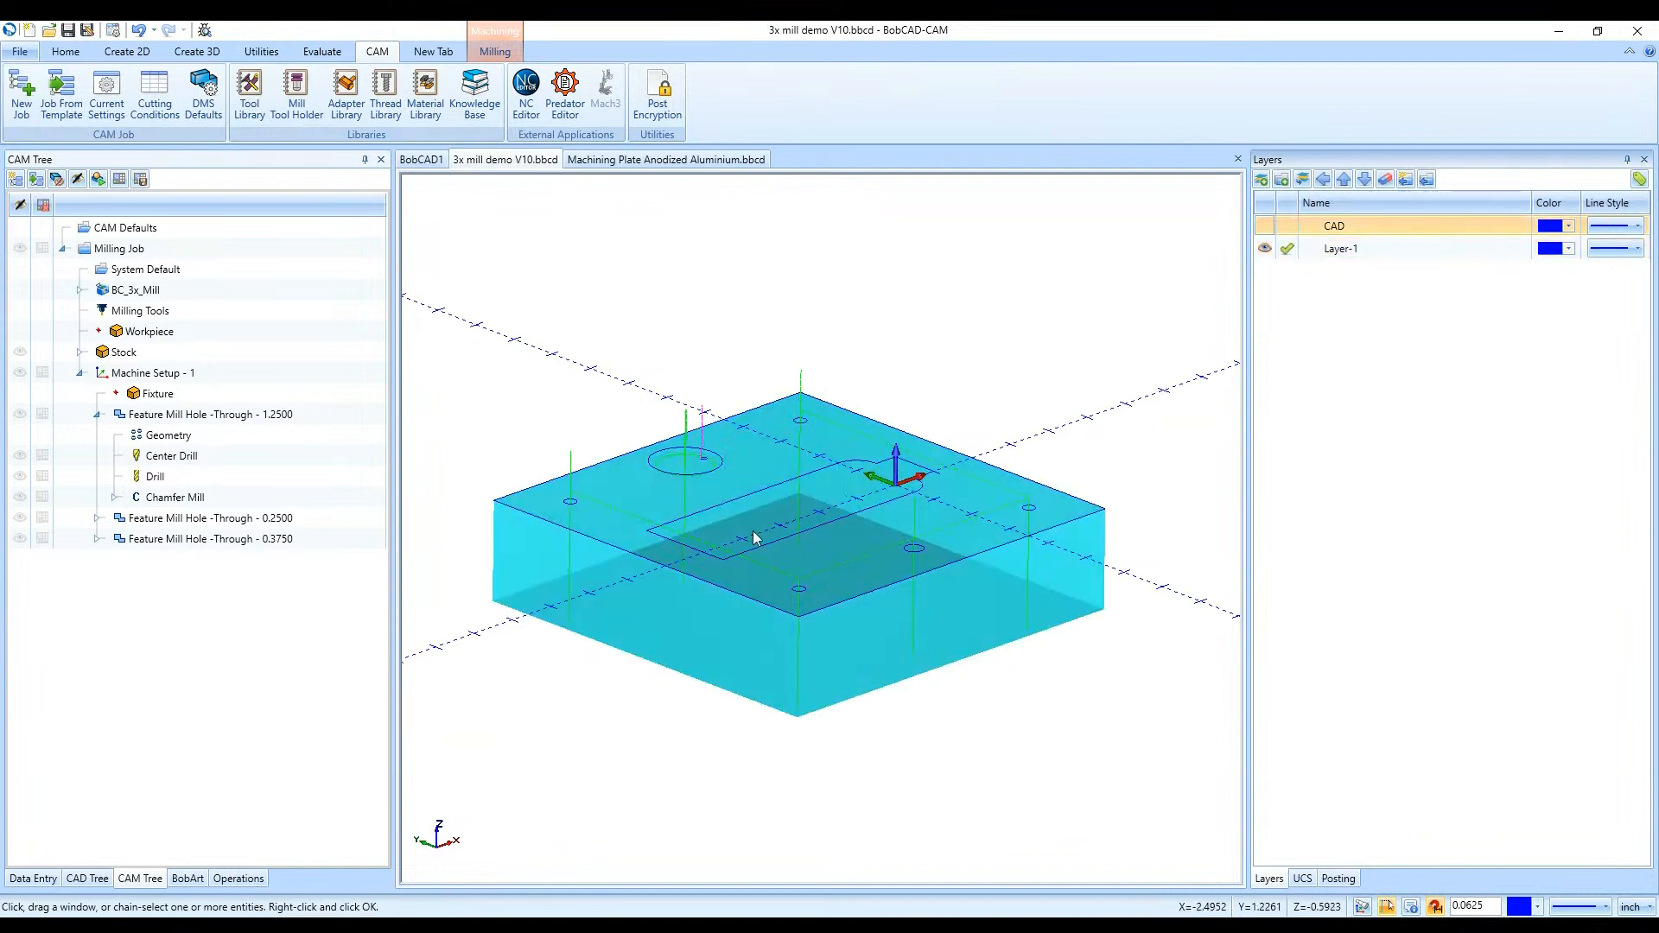
left_click(1264, 225)
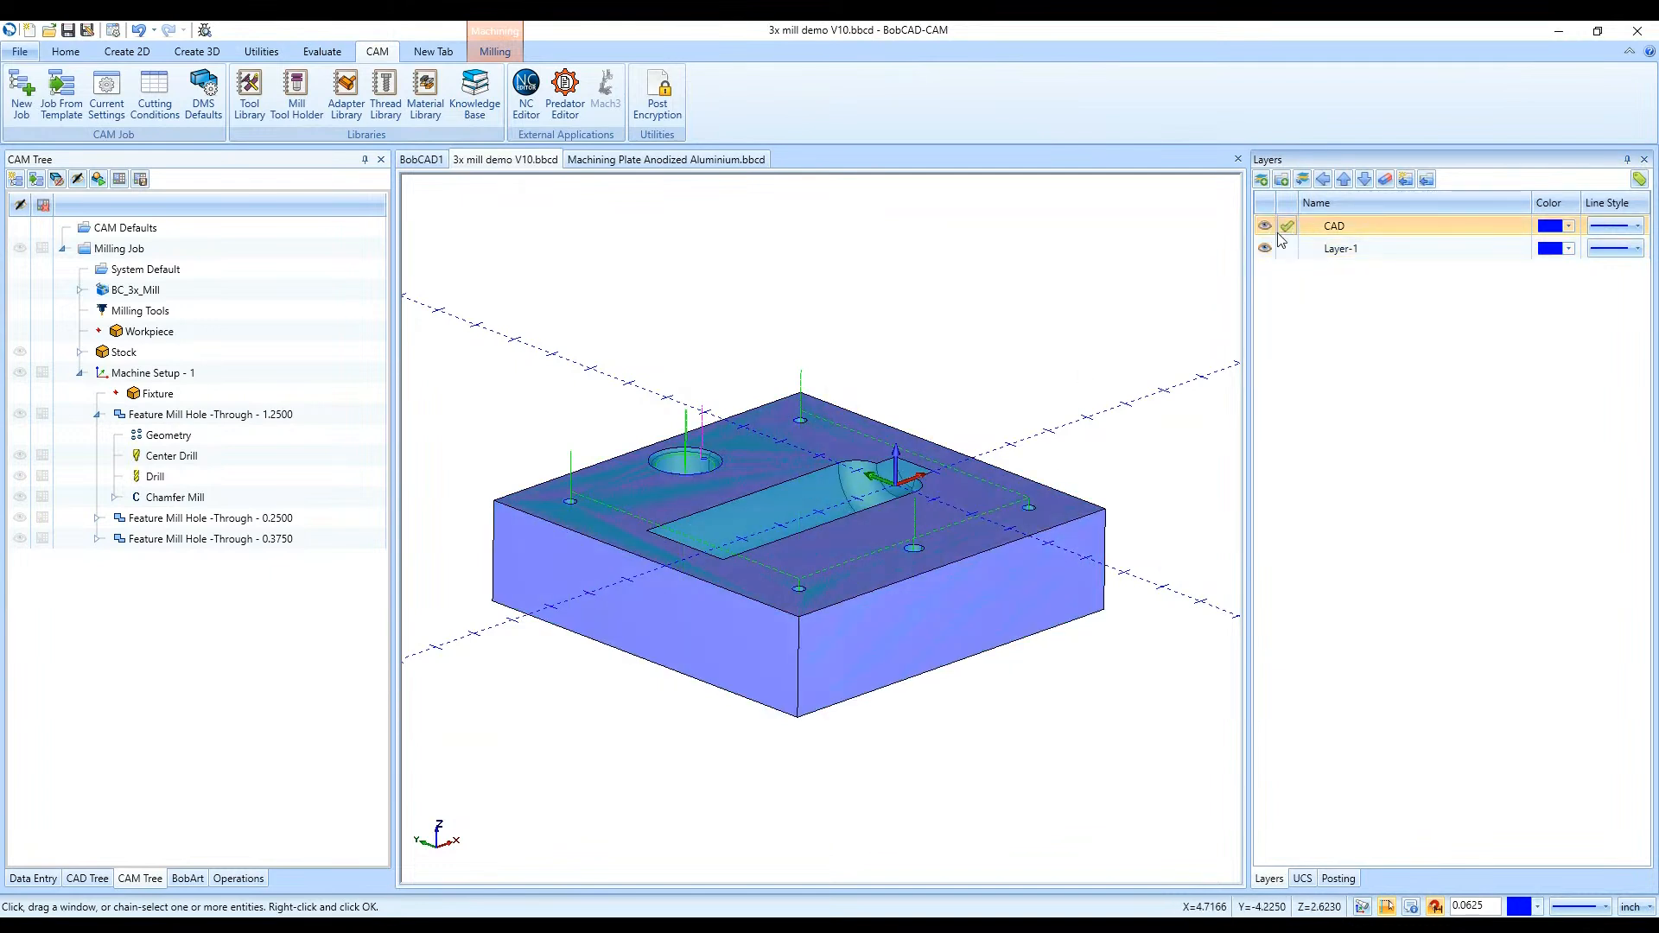
left_click(1288, 225)
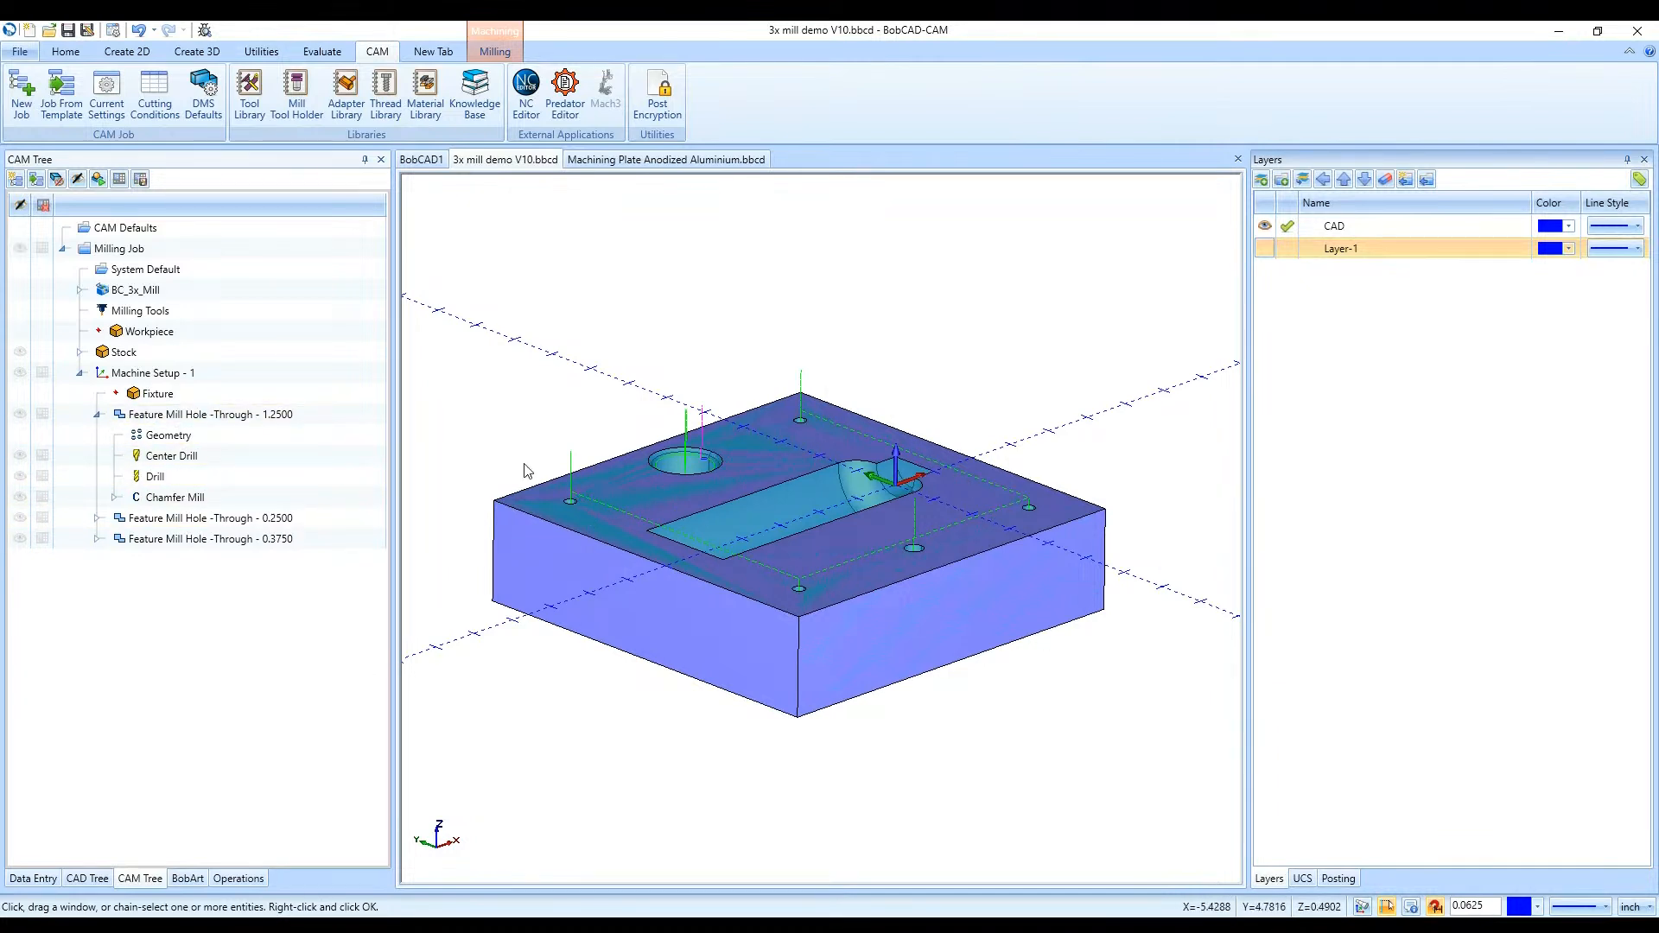
right_click(222, 377)
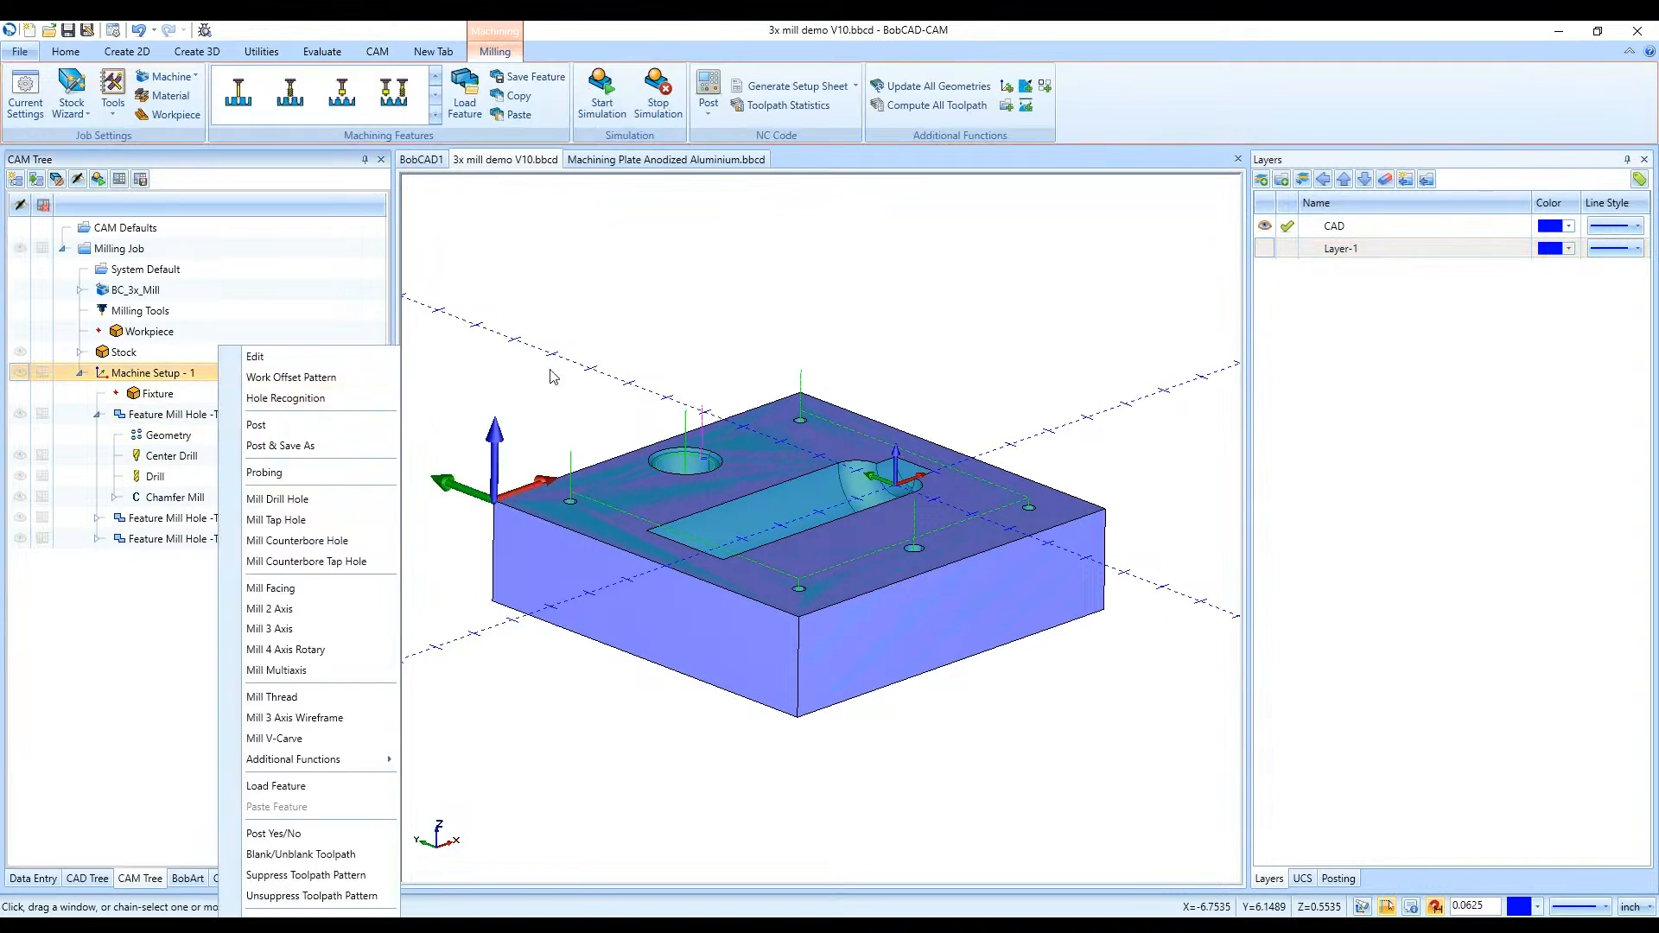
key("Escape")
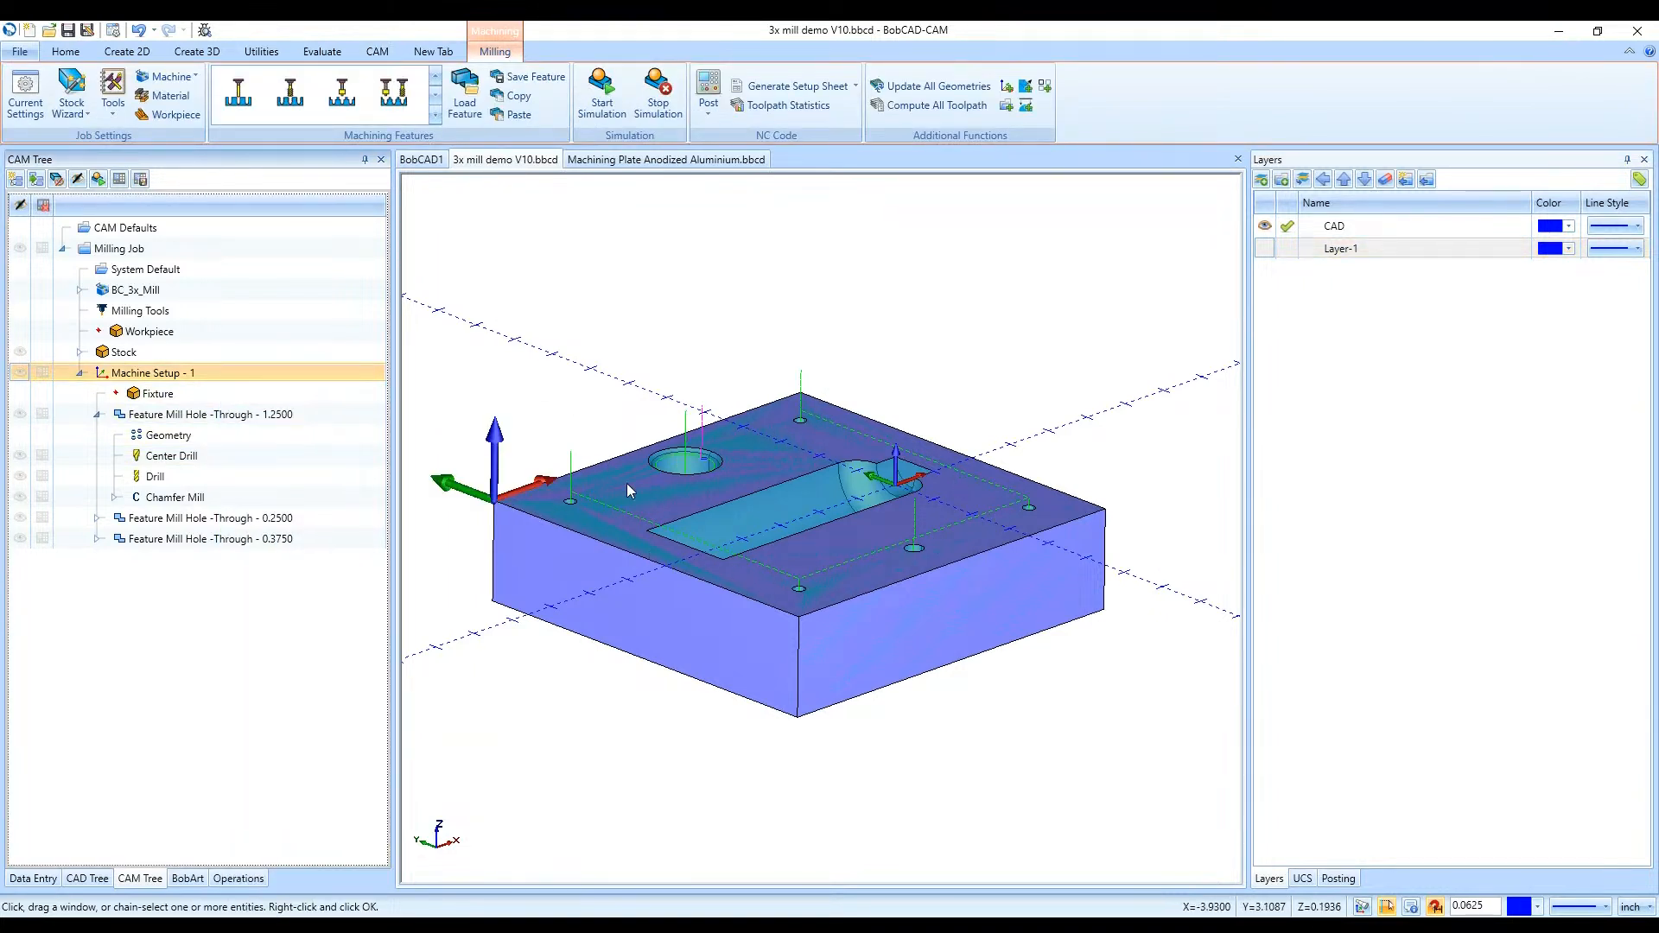
Review the Center Drill tool data, feeds and speeds of the 1.2500 through-hole feature and finish the wizard
left_click(288, 464)
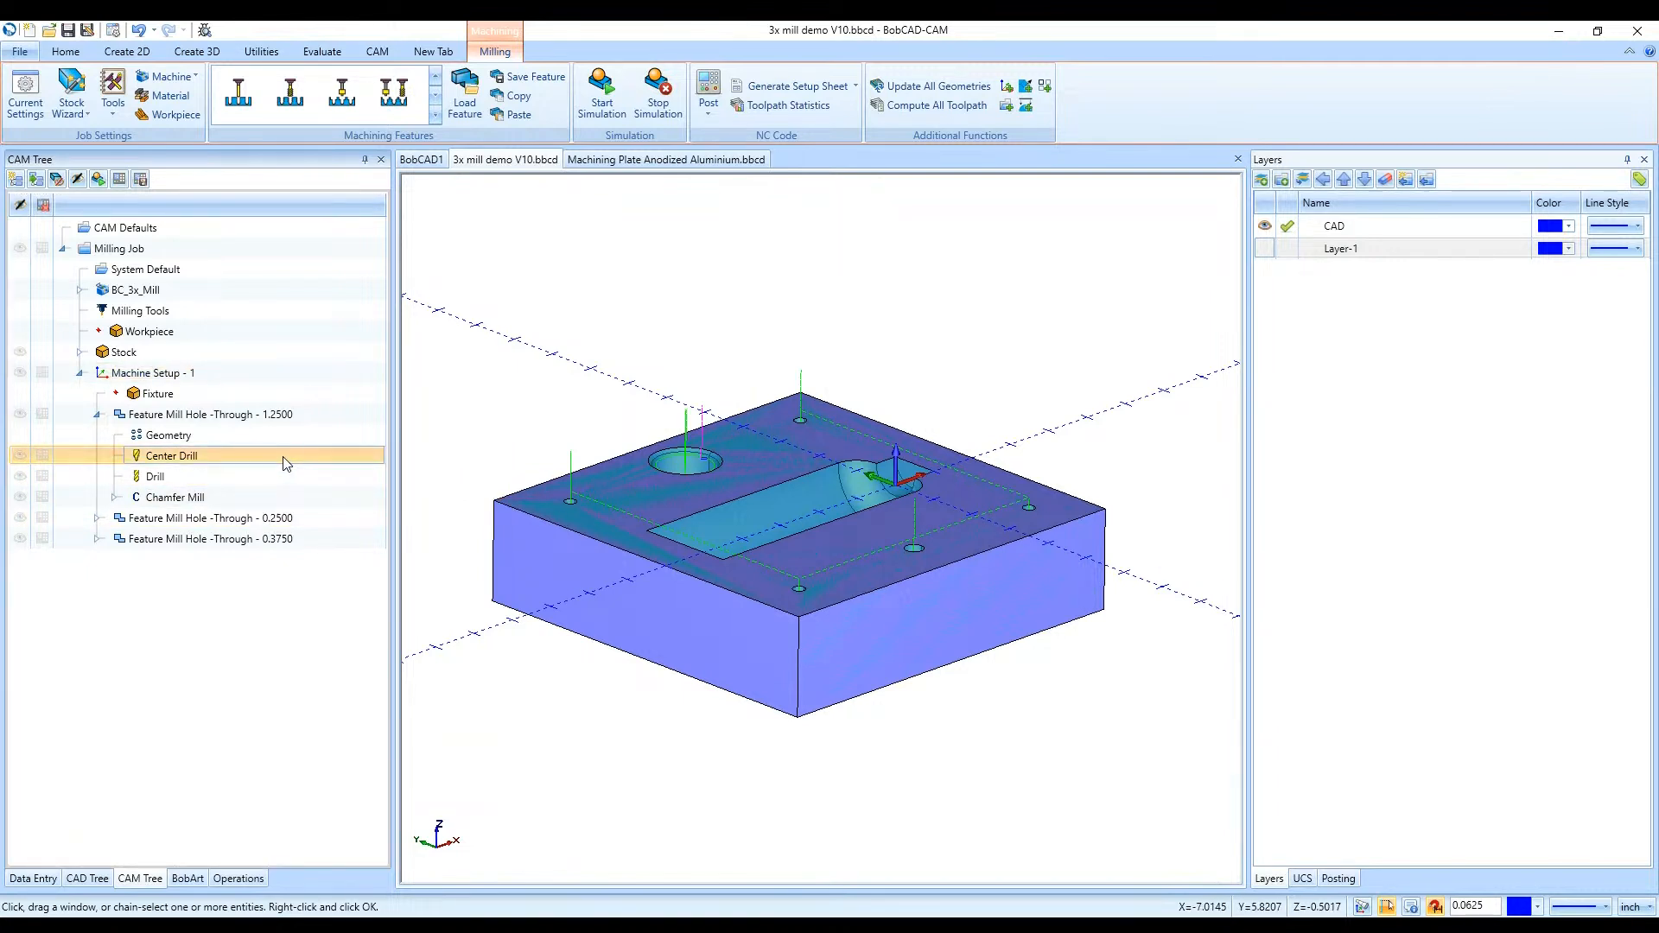
double_click(288, 464)
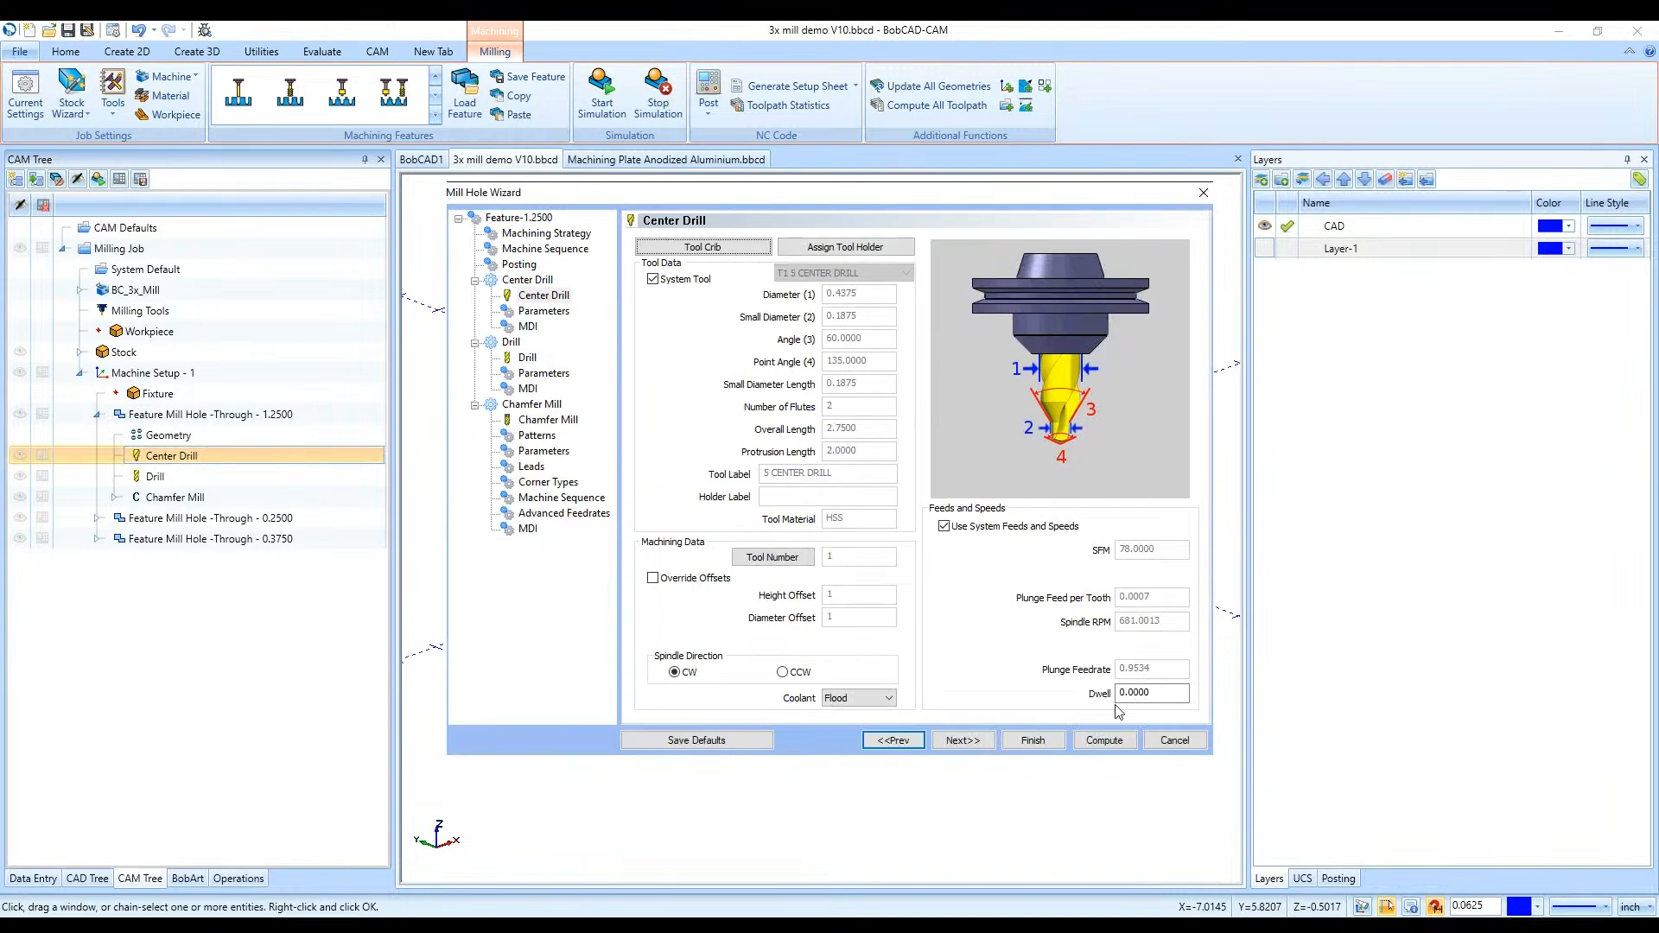
left_click(1033, 741)
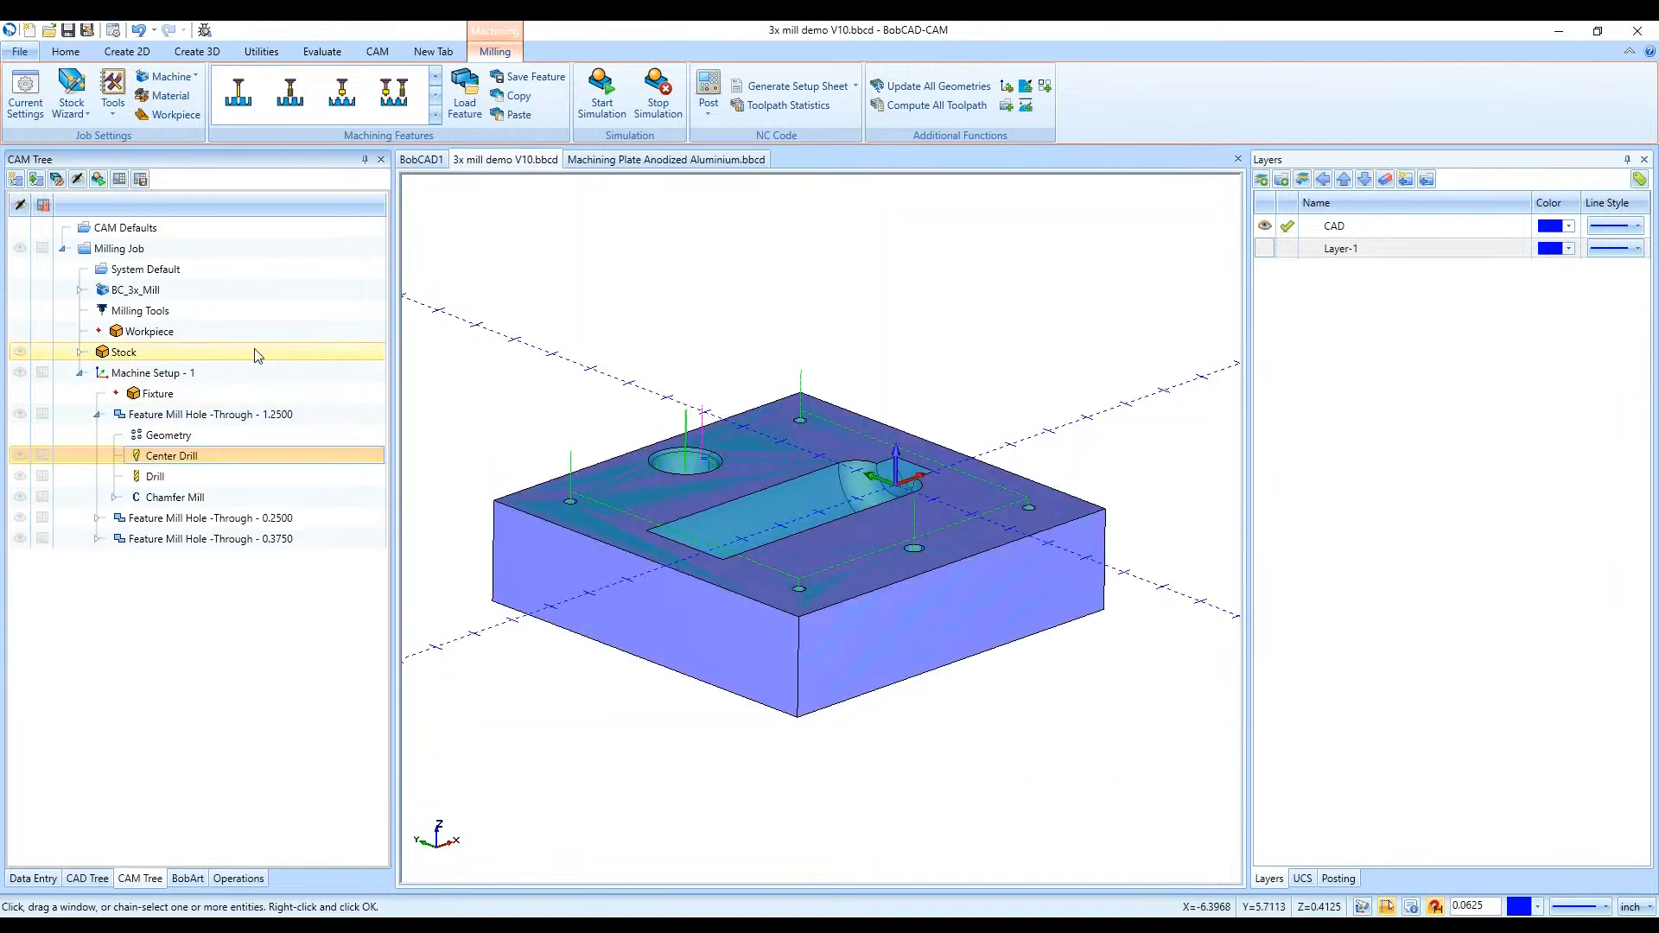
Examine the stock material library and the feeds and speeds form for a new material, without adding one
left_click(80, 352)
left_click(135, 374)
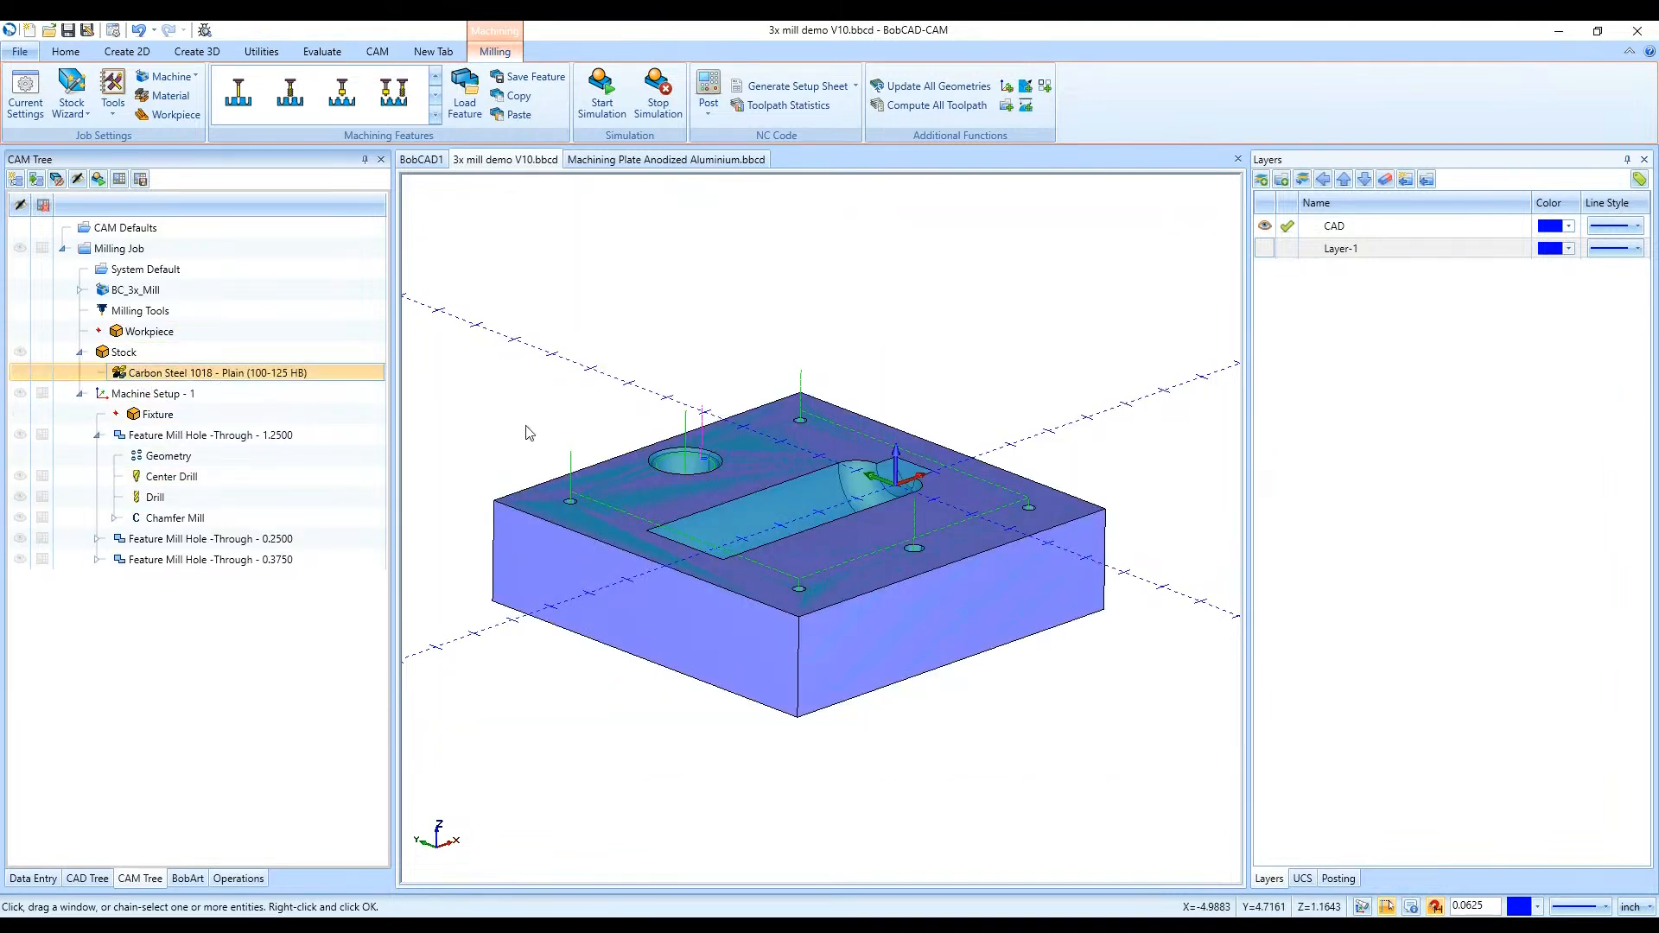
double_click(312, 381)
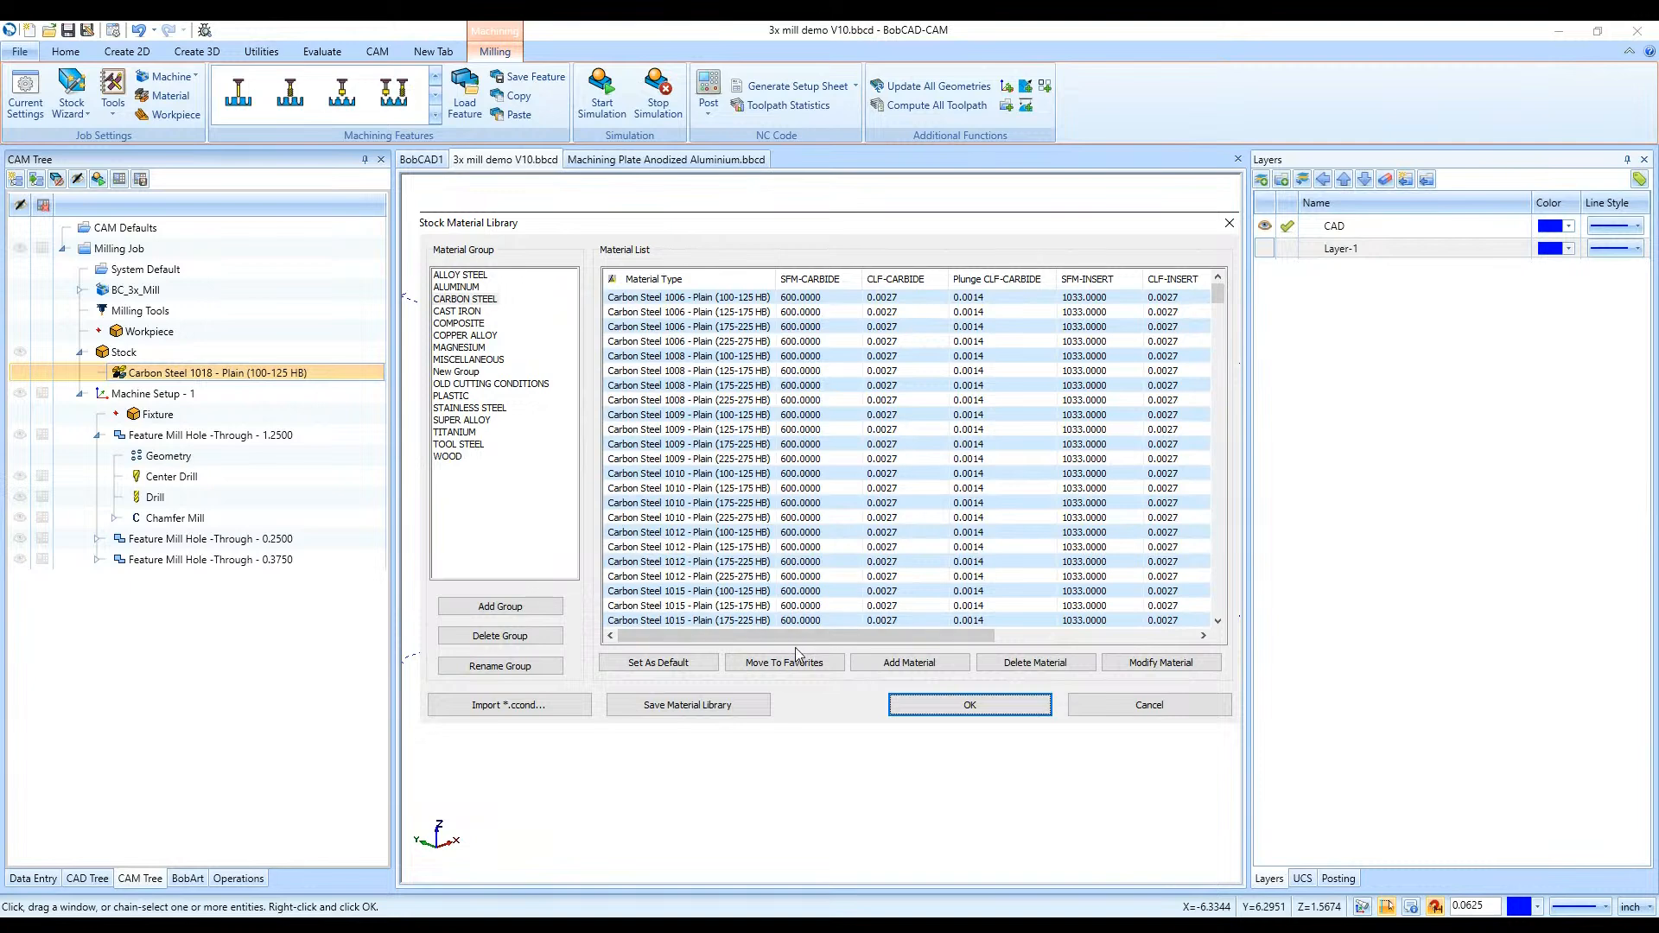
left_click(903, 665)
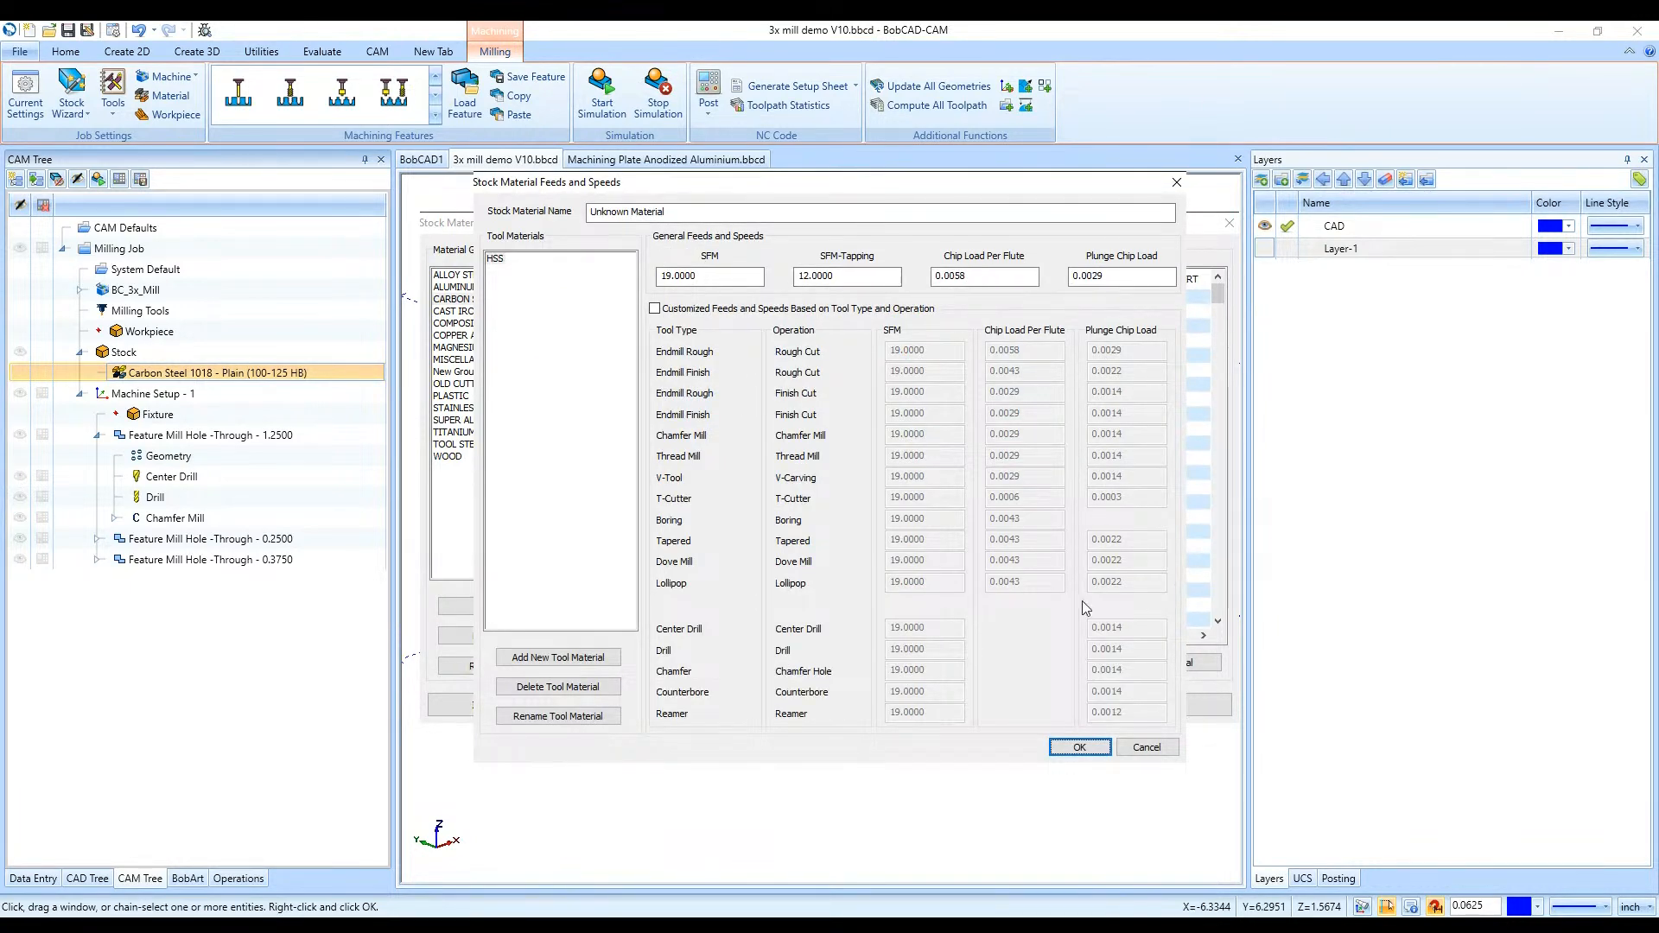
left_click(1145, 749)
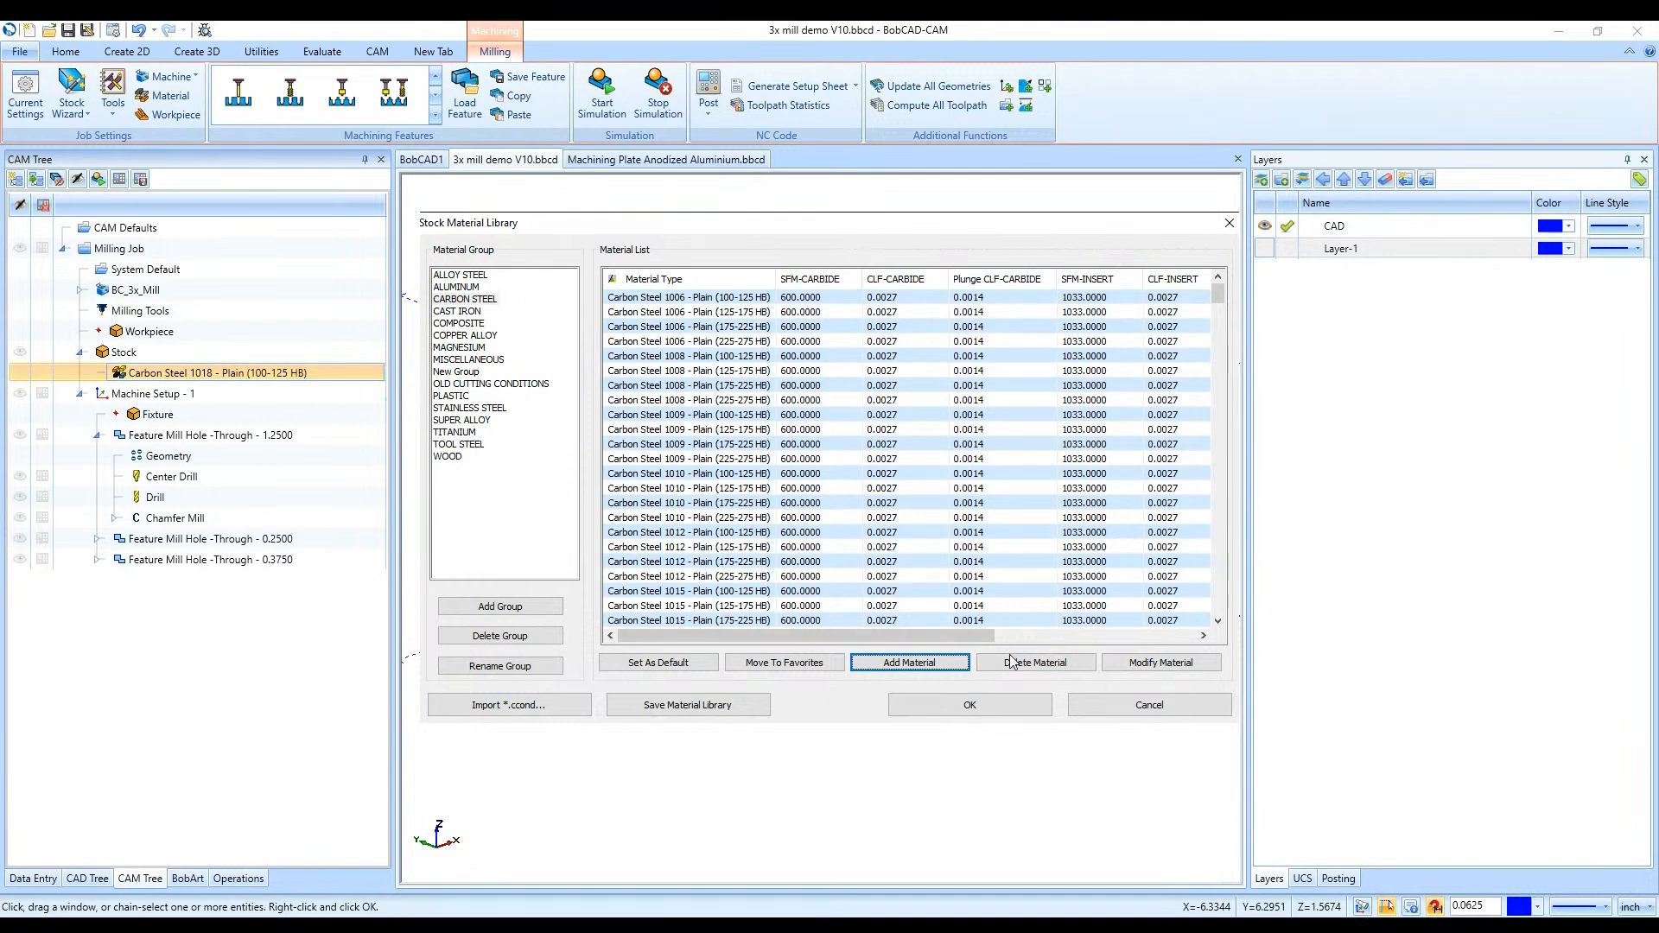
left_click(991, 704)
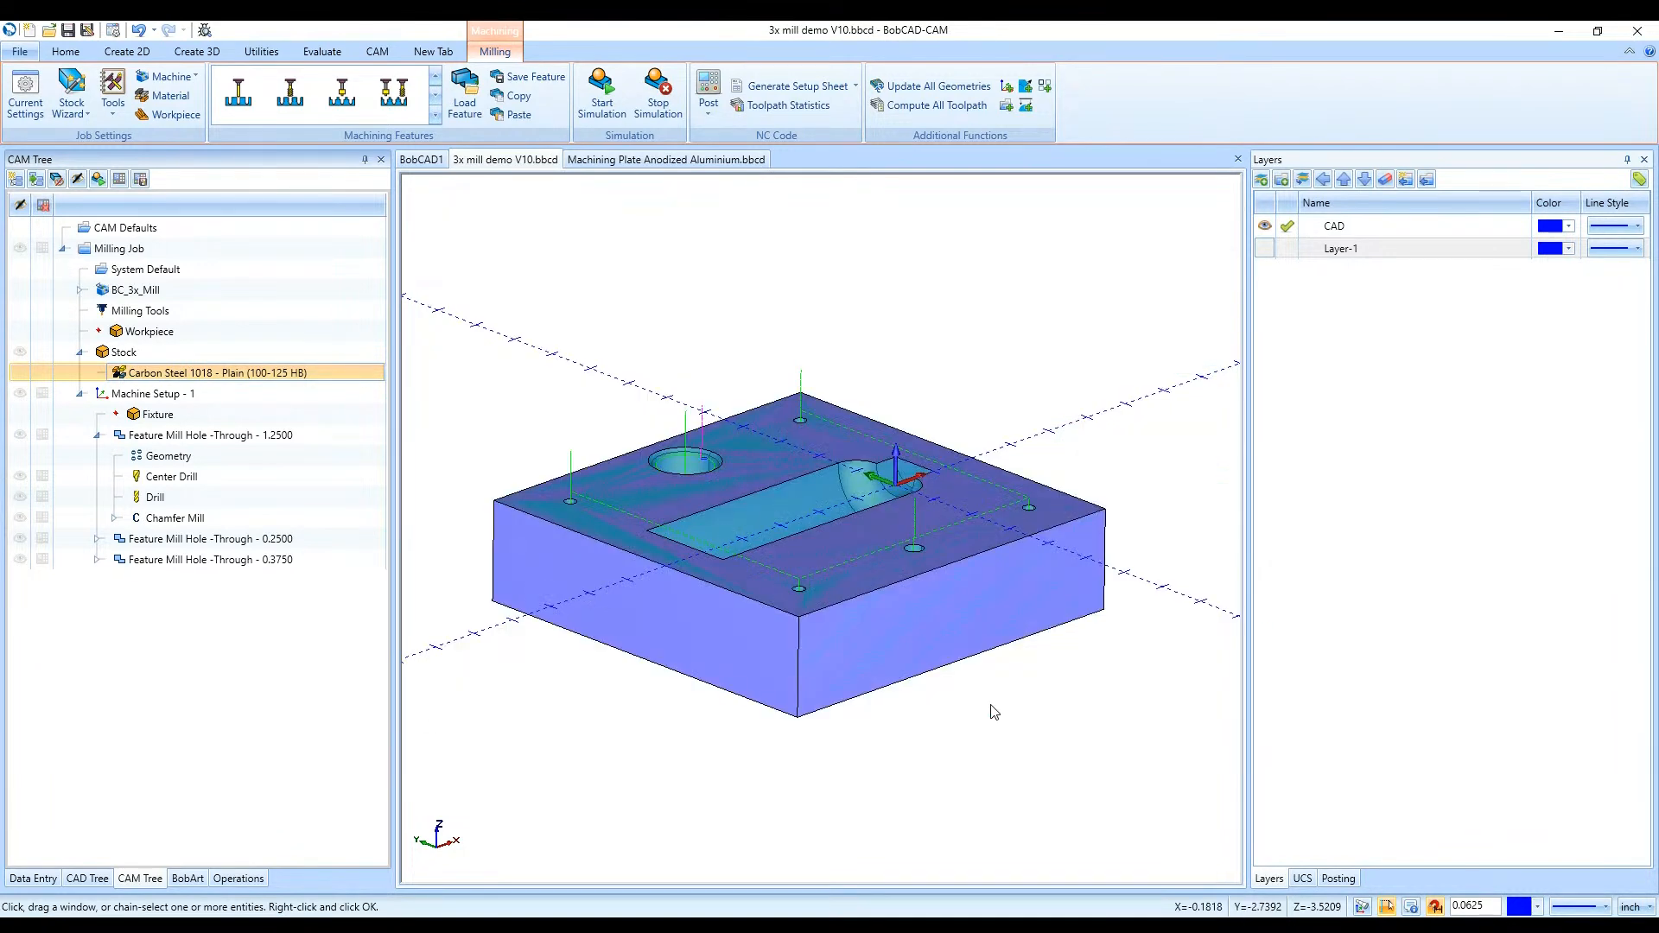
Collapse the 1.2500 hole feature, start the machining simulation and play it at a reduced run speed, raised moderately during center drilling
left_click(97, 435)
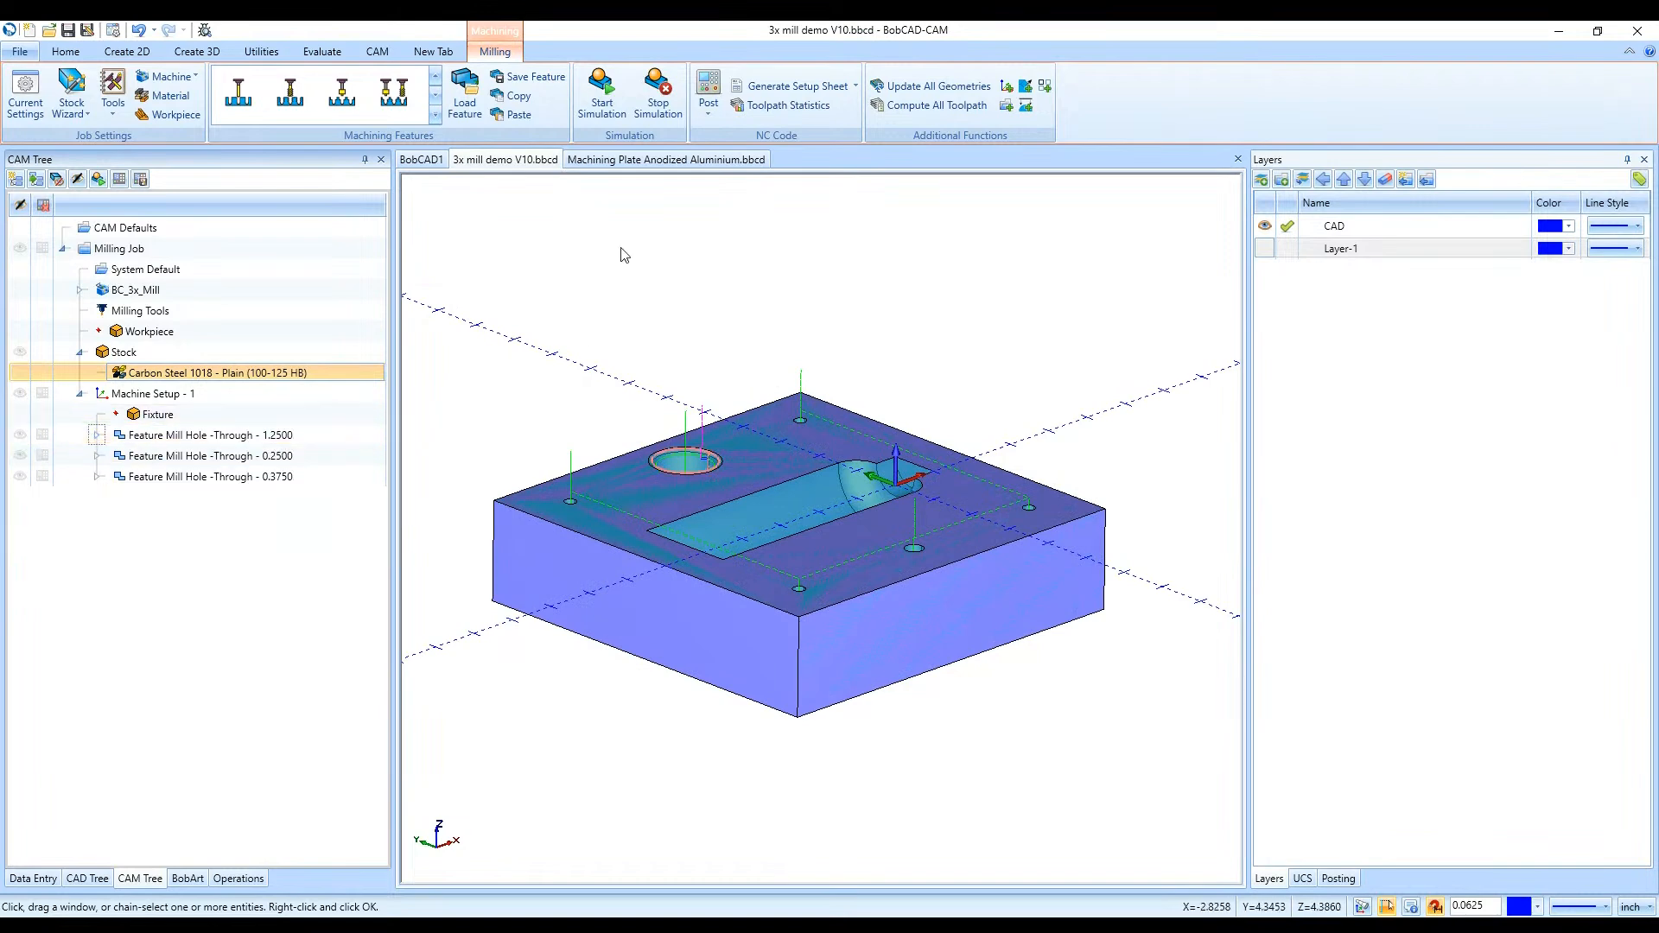
left_click(589, 99)
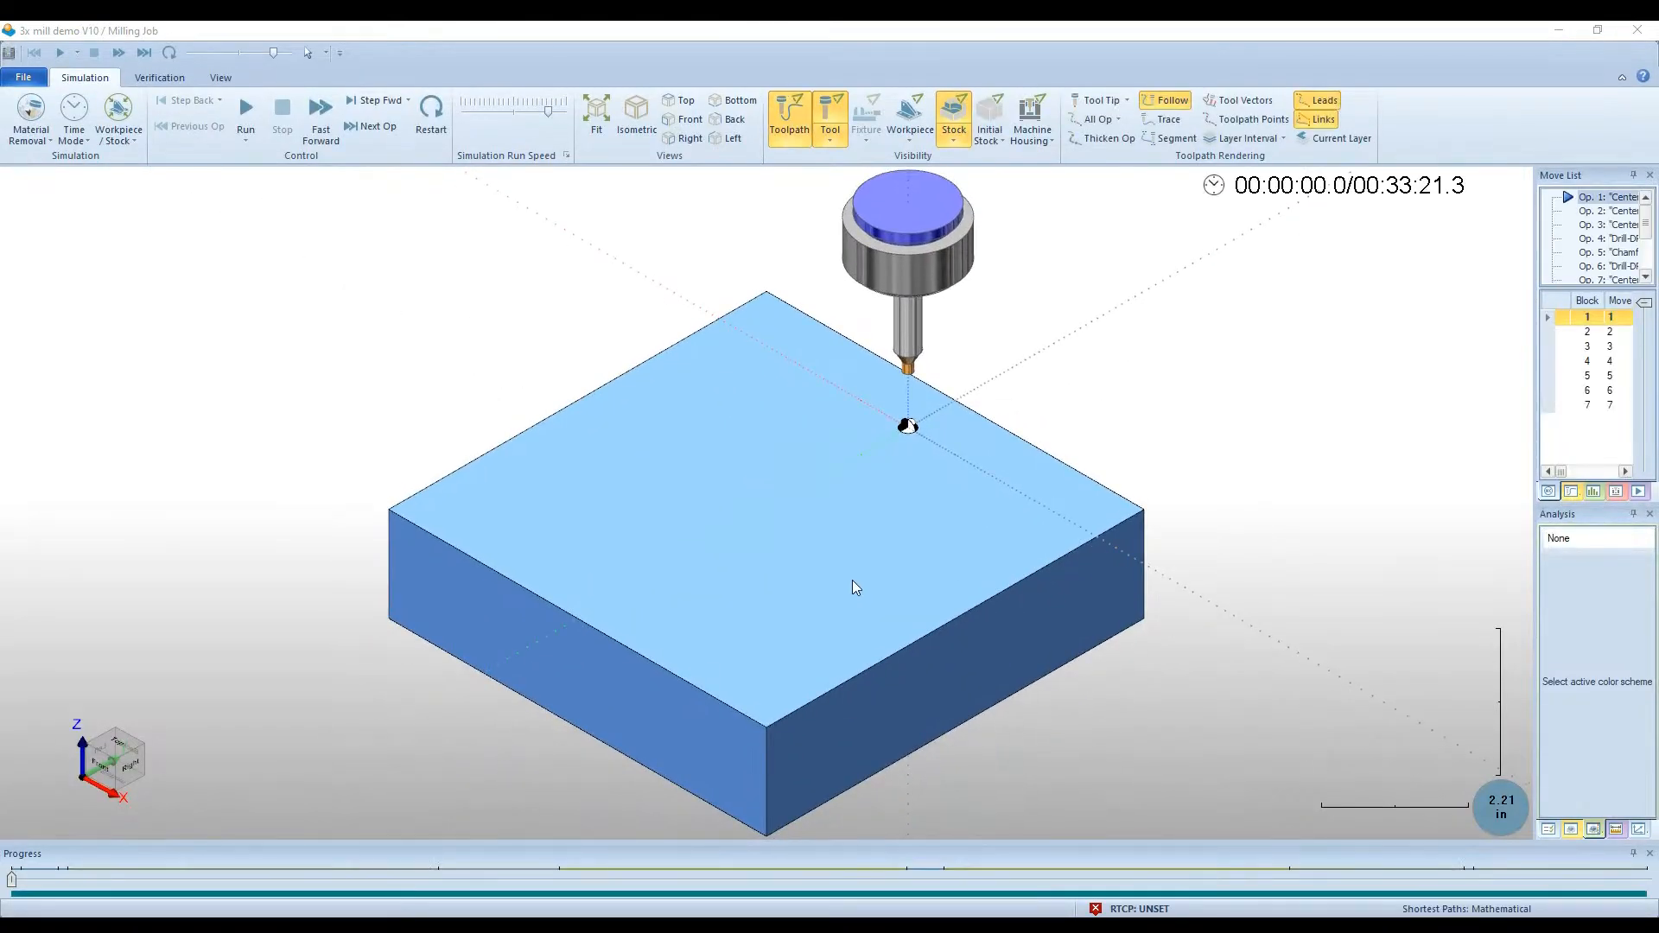
left_click(516, 113)
left_click_drag(514, 113, 481, 112)
left_click(247, 110)
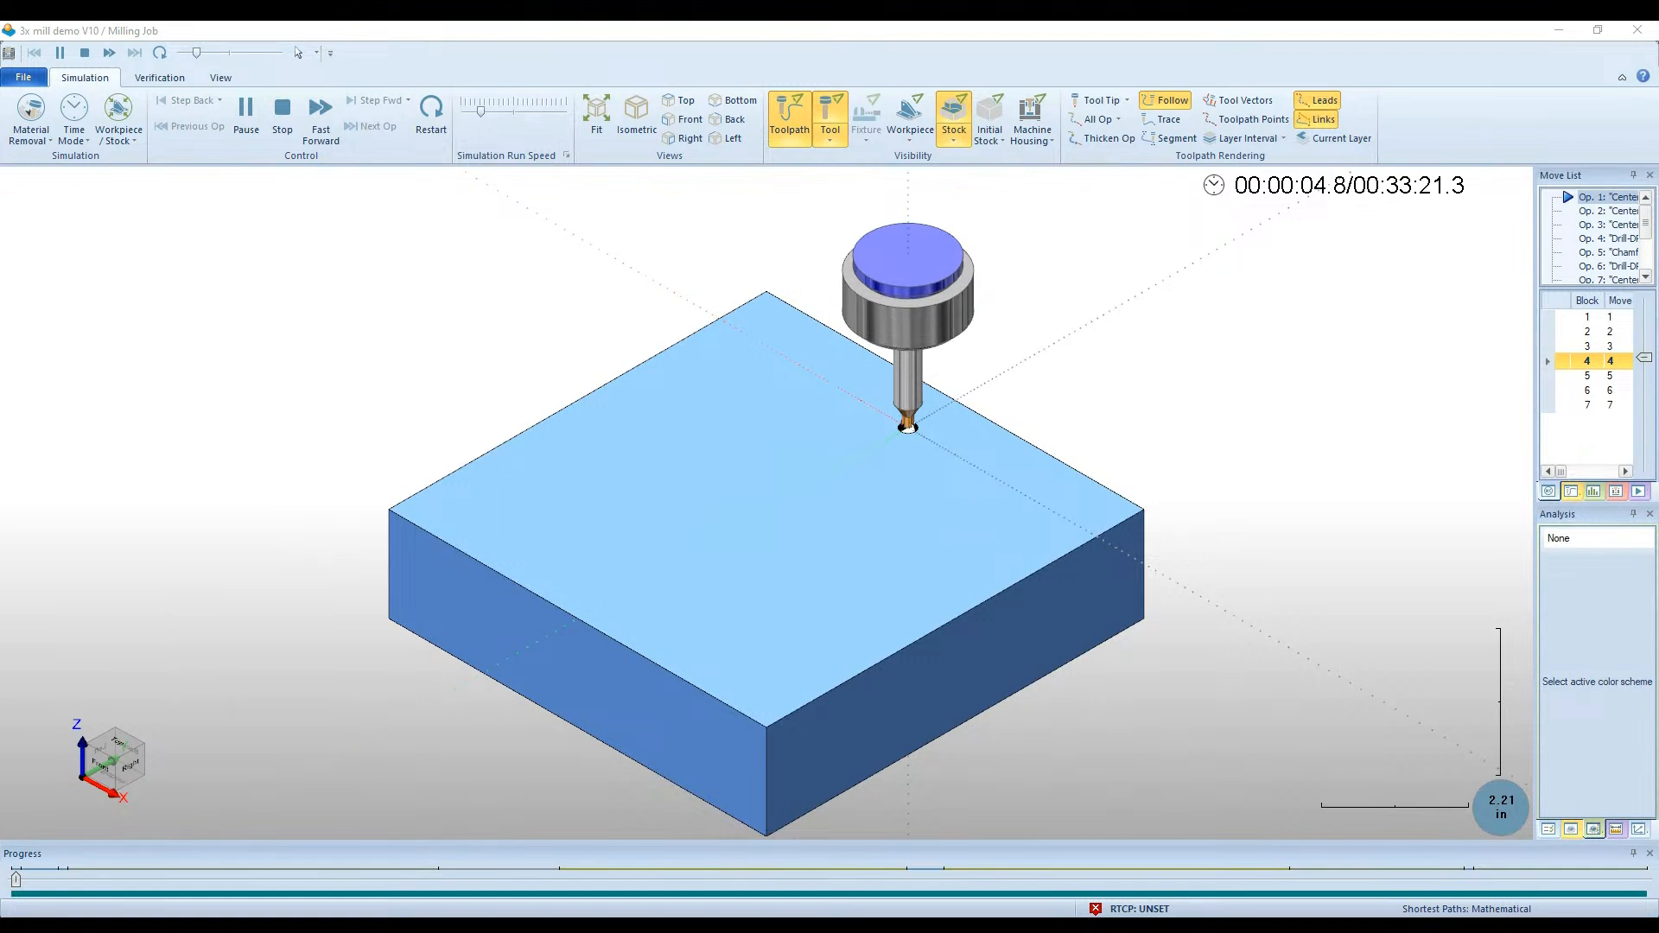
left_click_drag(489, 116, 526, 120)
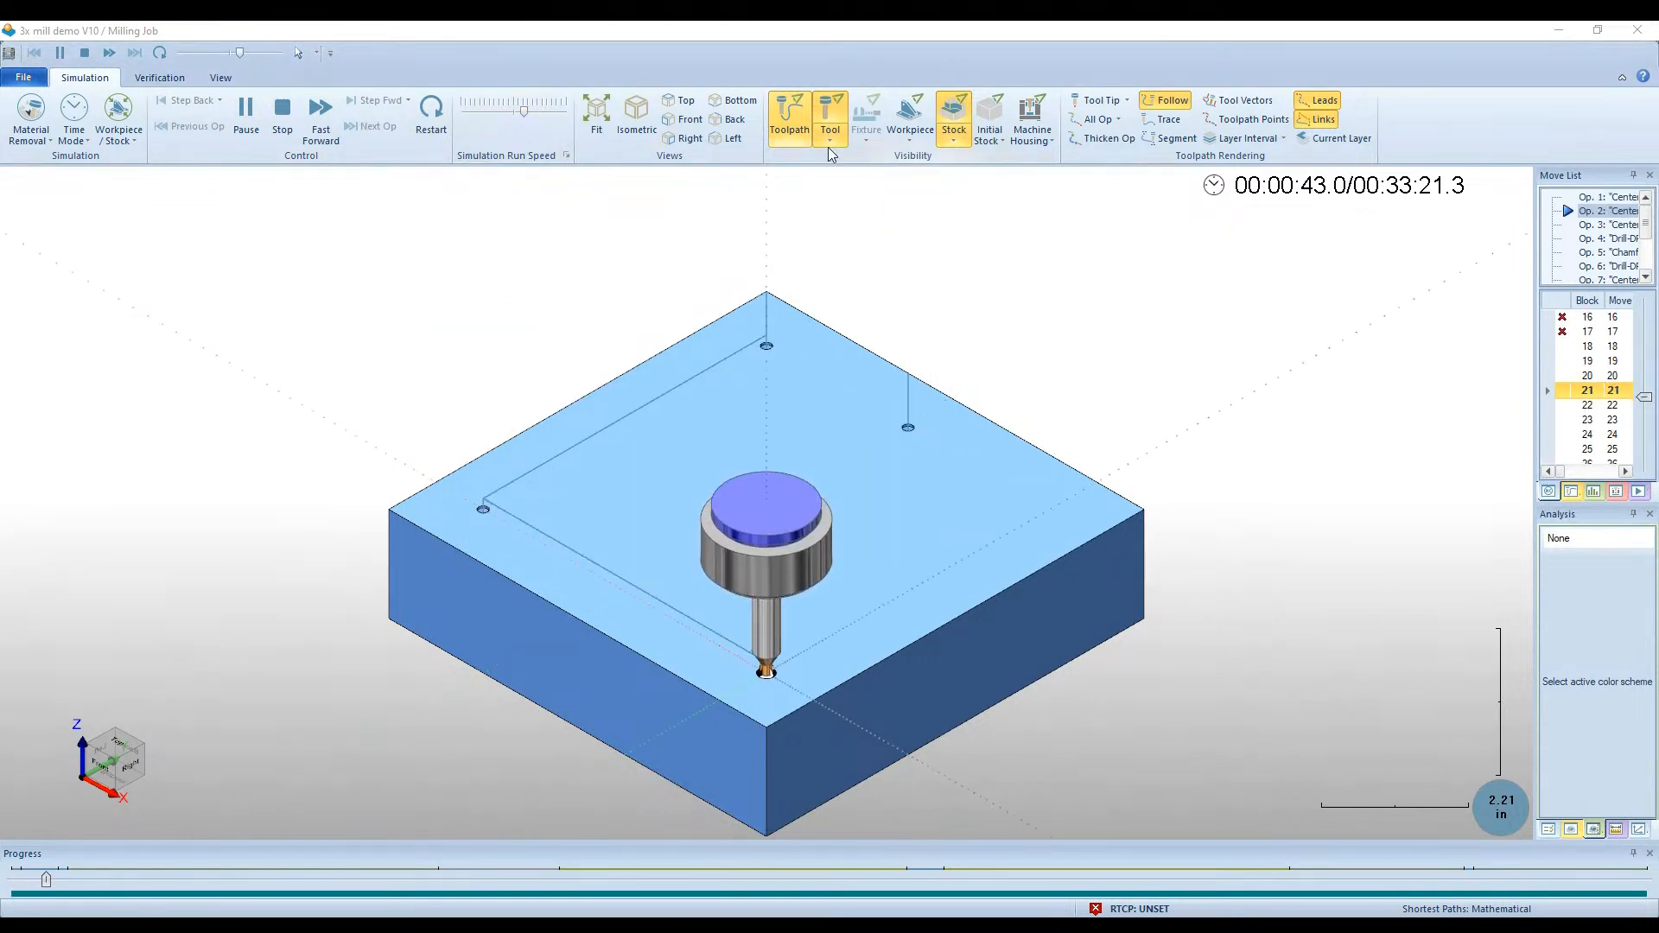
Hide the toolpath and raise the run speed to watch the remaining drilling and chamfering, and exit the simulation
left_click(787, 121)
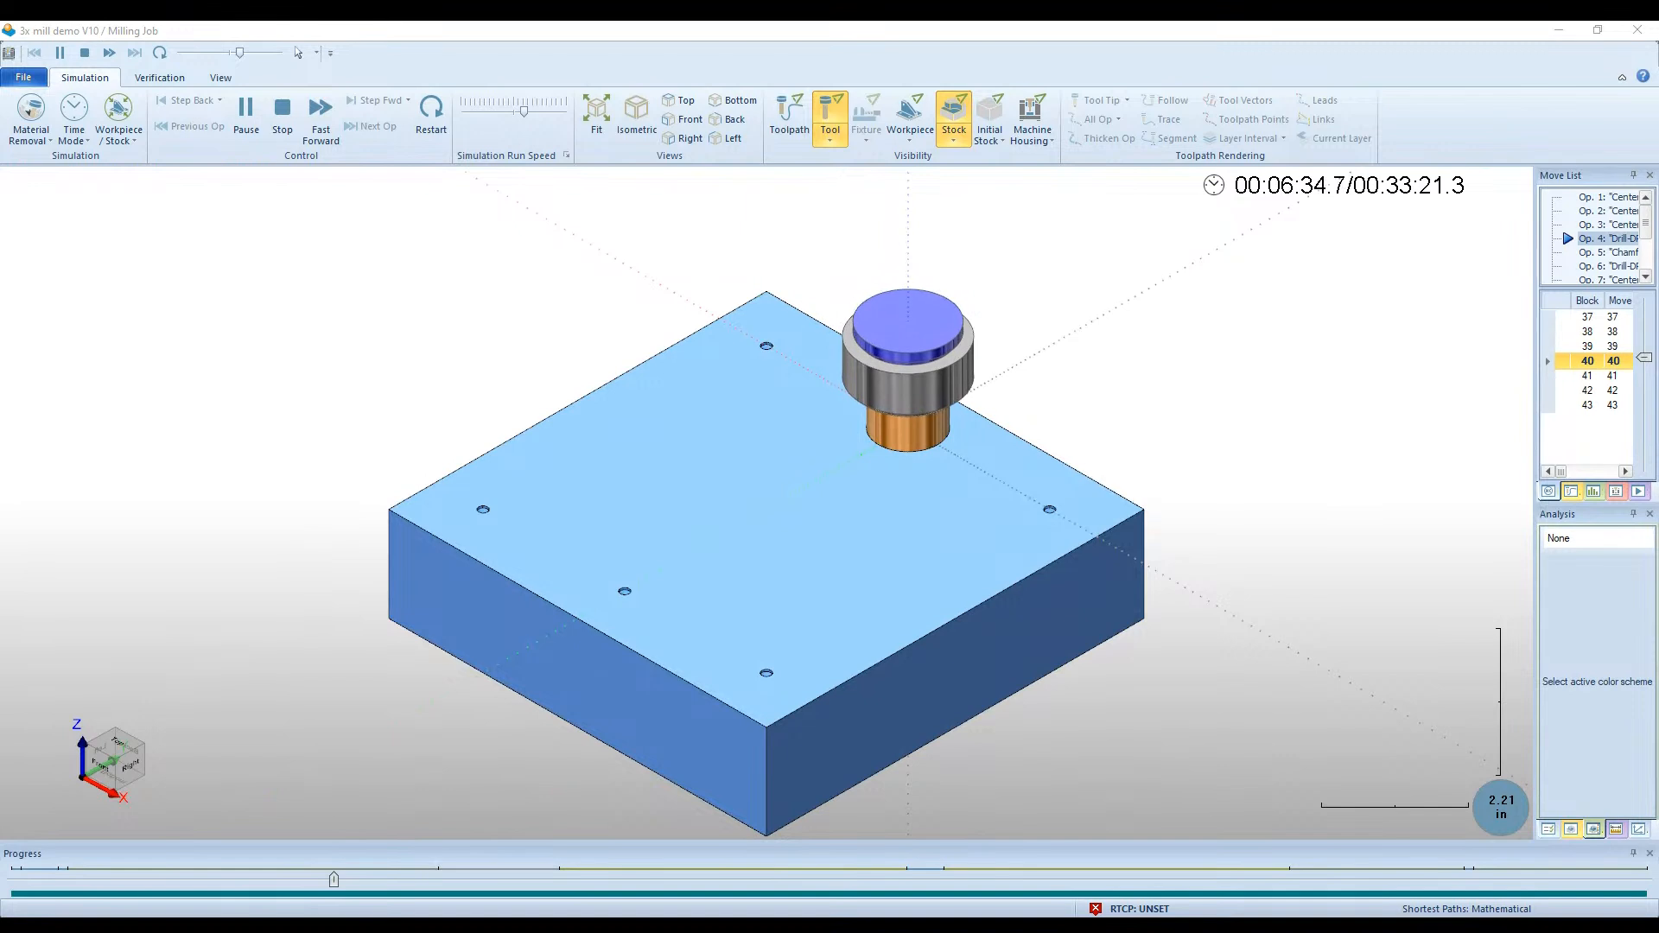
left_click(541, 115)
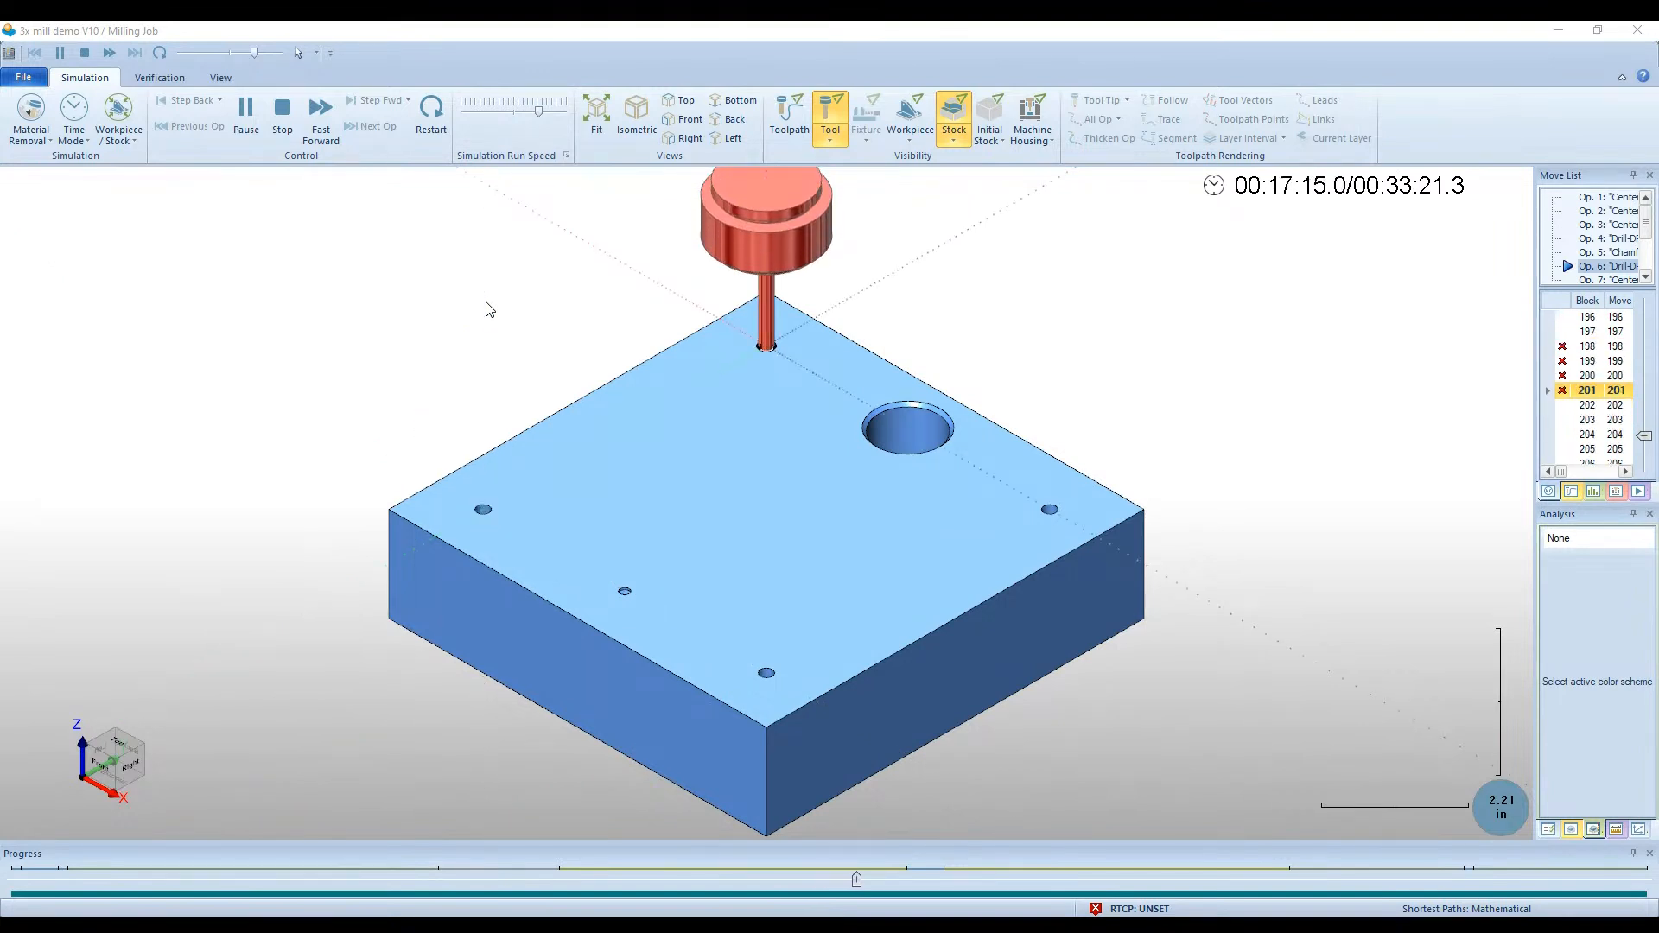
left_click(546, 112)
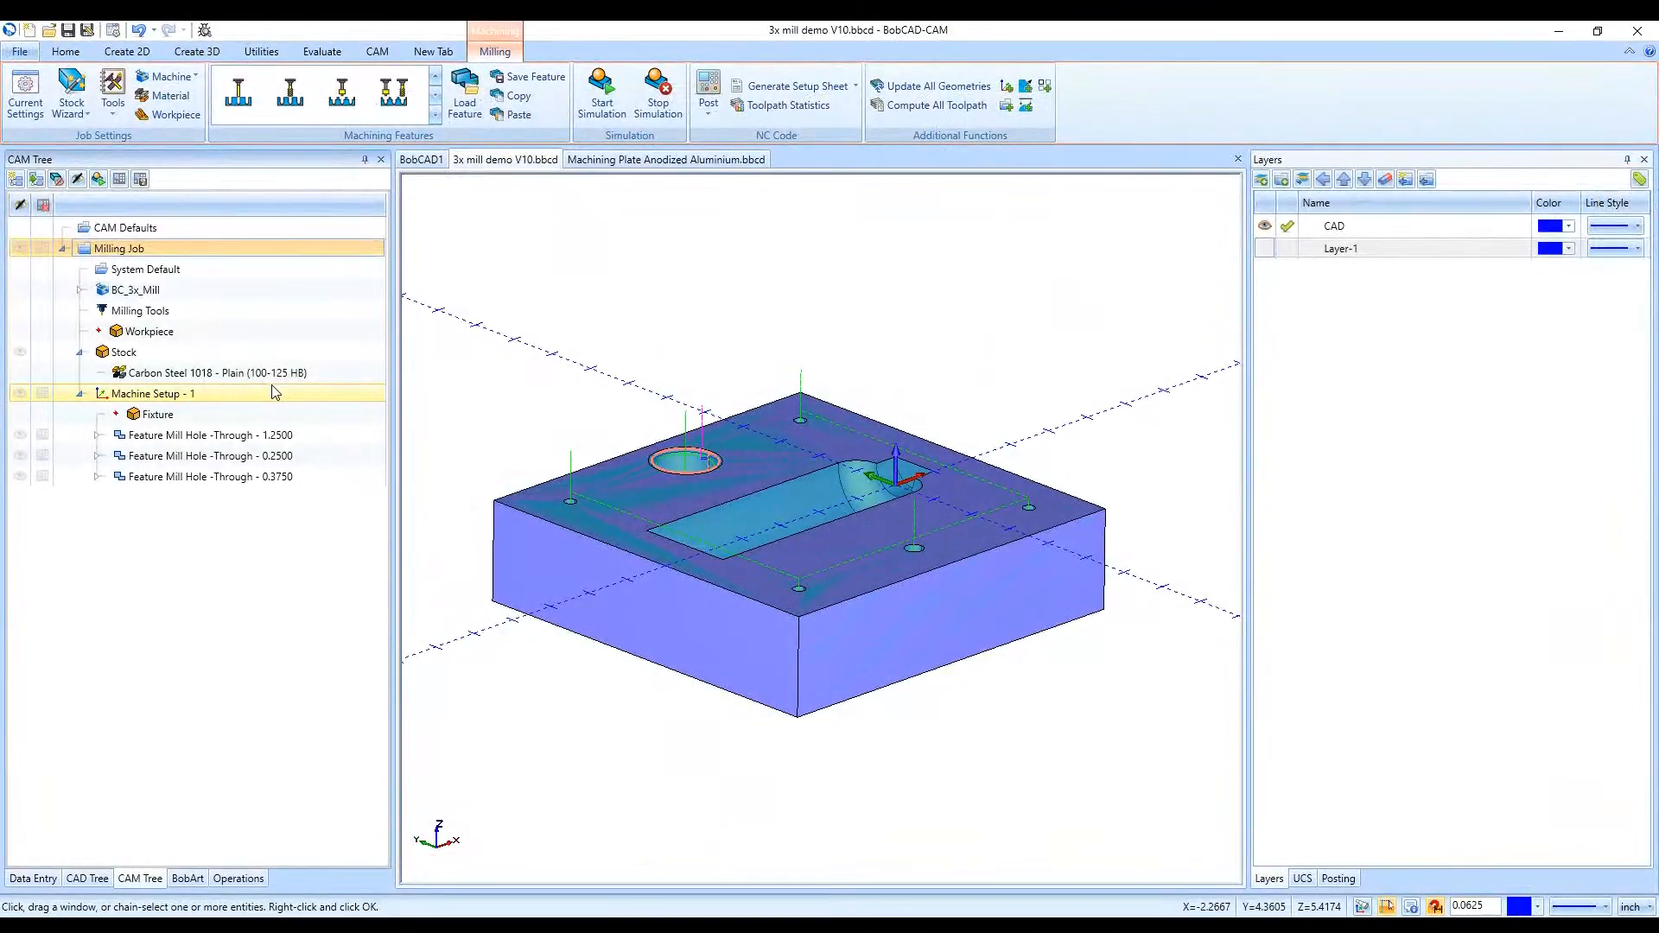
Post the Milling Job to generate the NC code for Machine Setup - 1
left_click(274, 393)
right_click(222, 387)
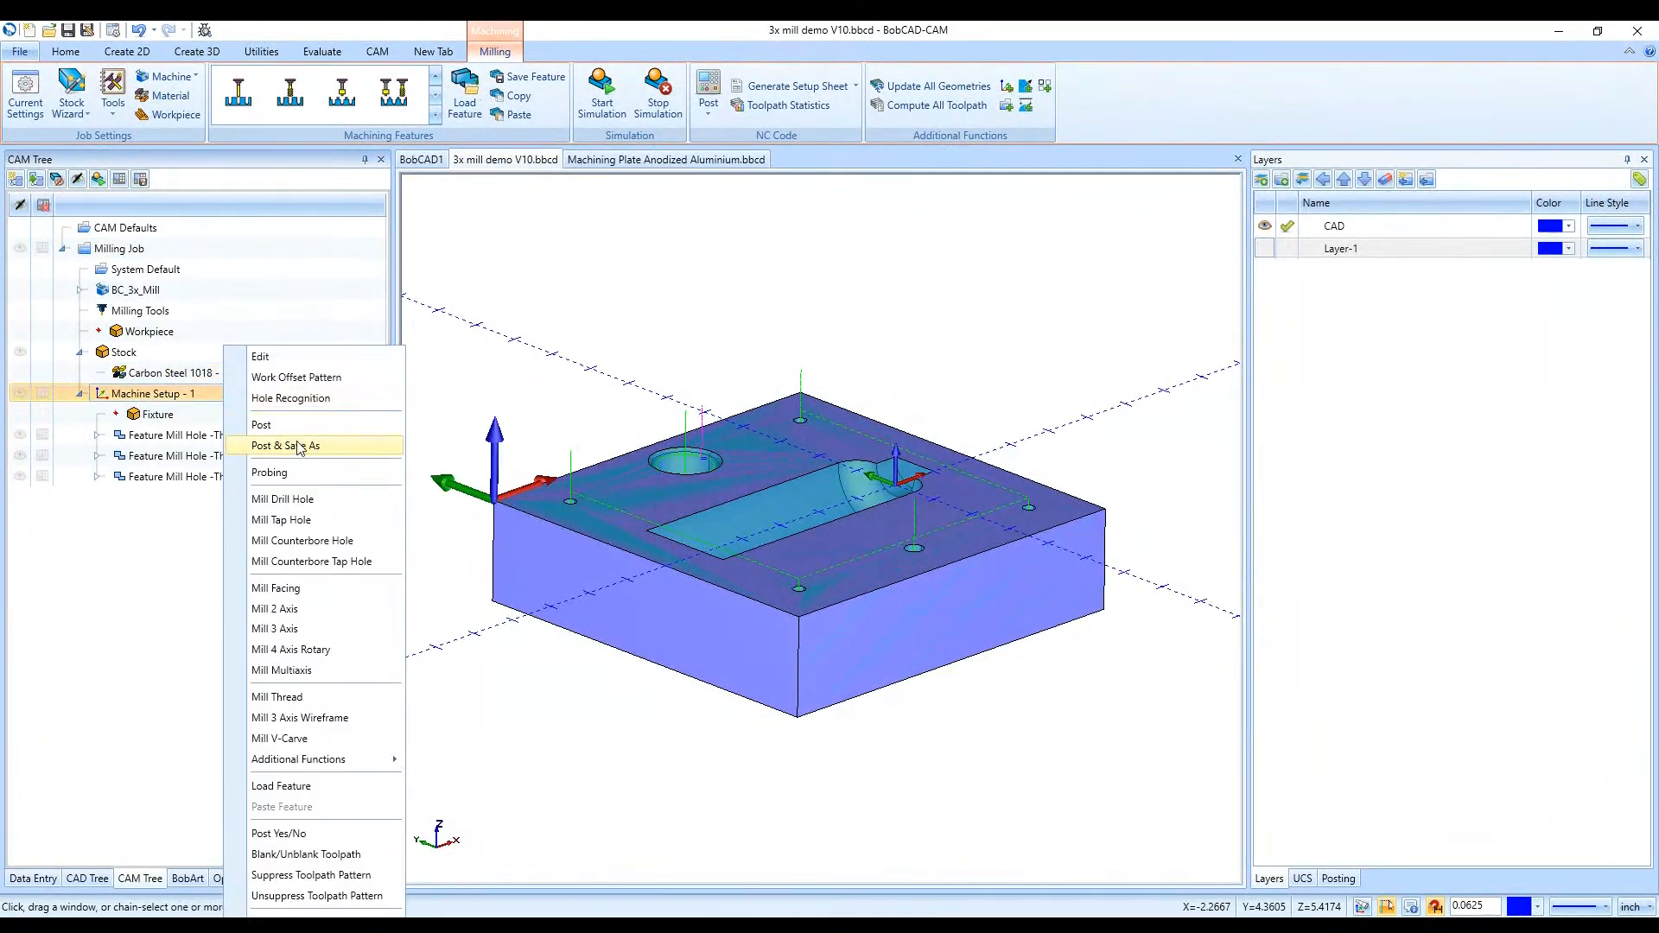
left_click(478, 406)
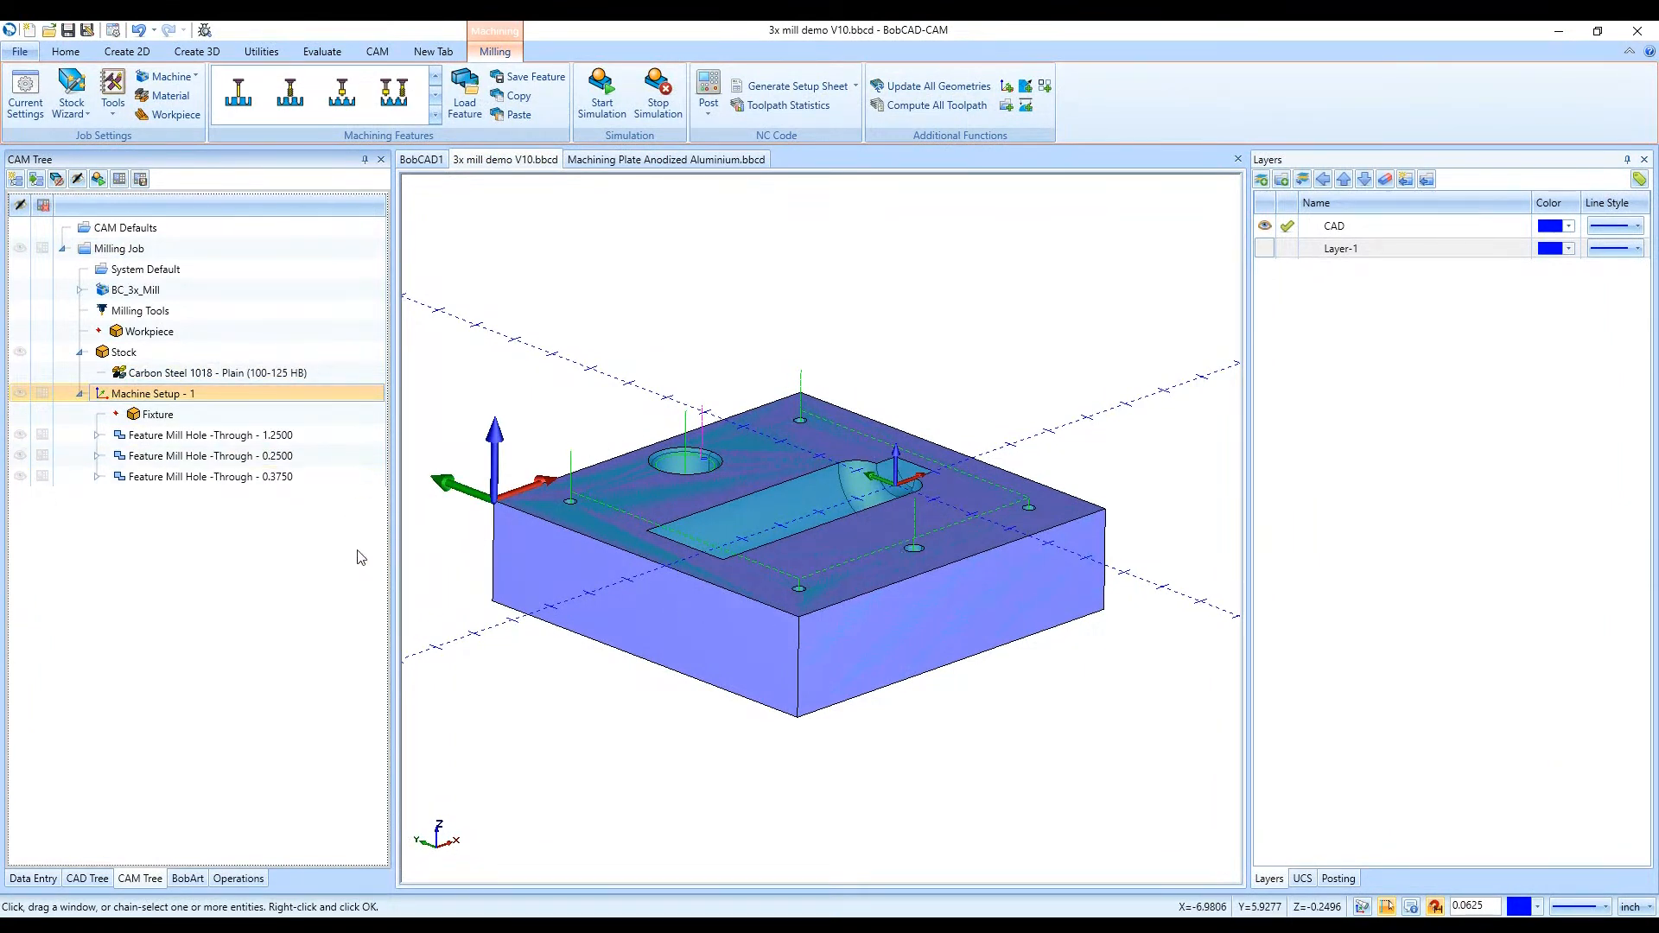
left_click(708, 93)
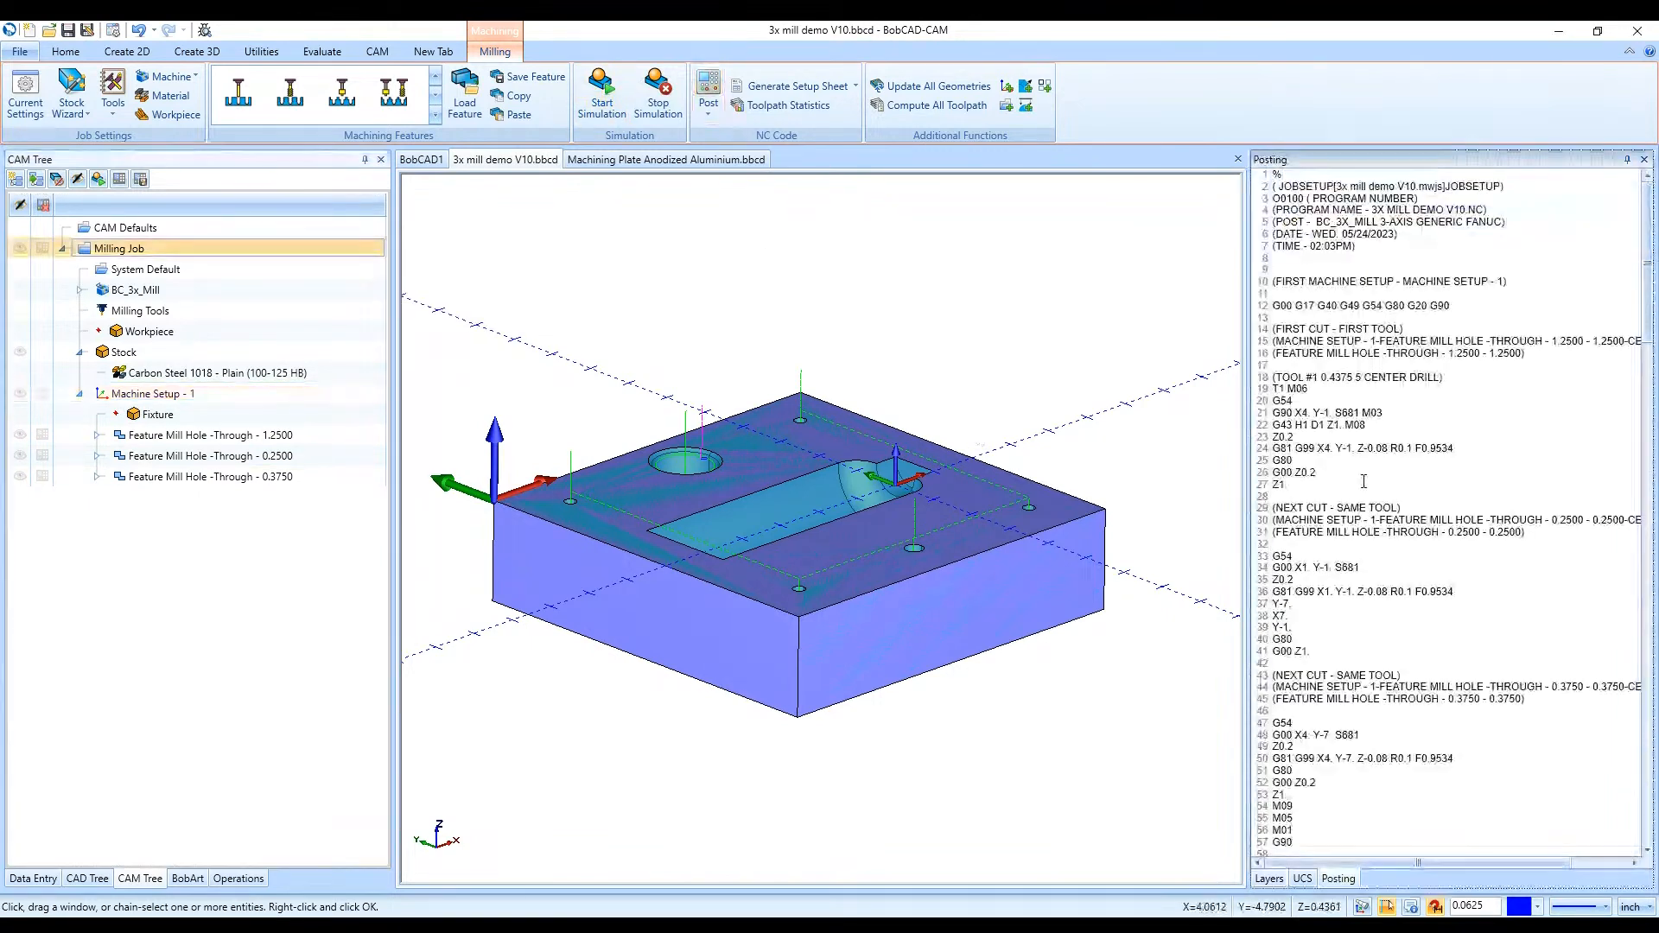